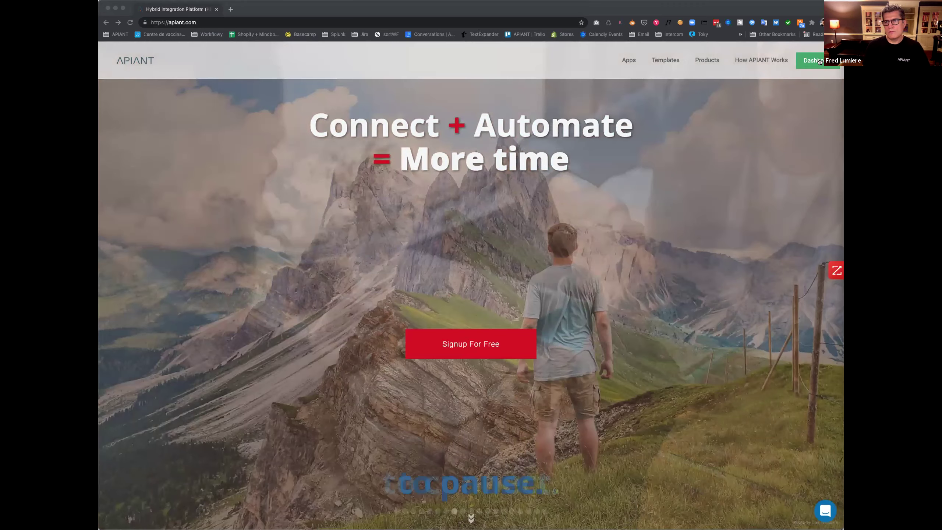
# From the APIANT dashboard, switch to the Demo Apiant account found by searching 'demo'.
pyautogui.click(818, 61)
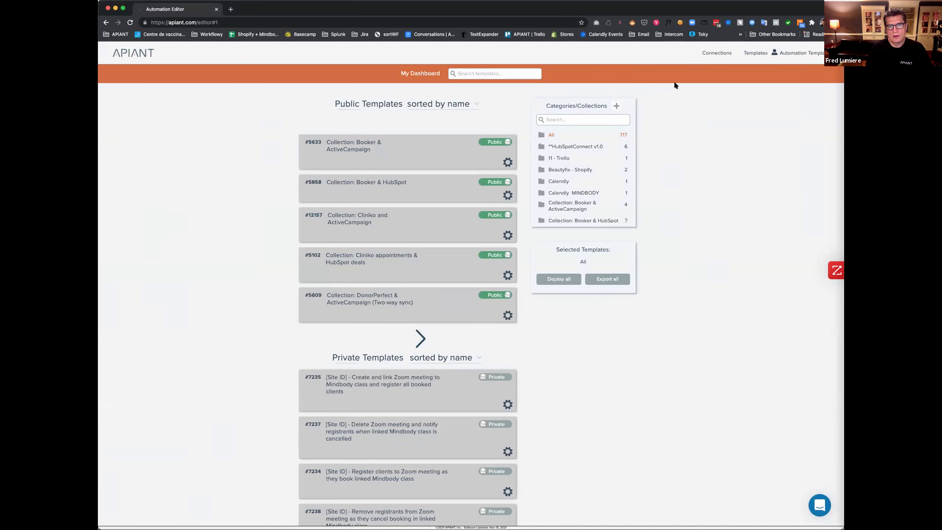
pyautogui.click(813, 53)
pyautogui.click(798, 102)
pyautogui.write('demo')
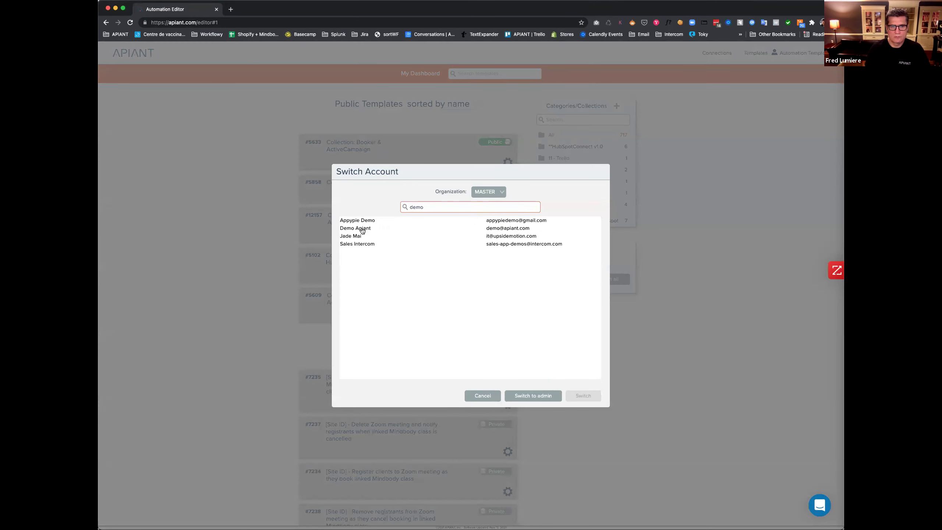
pyautogui.click(362, 231)
pyautogui.doubleClick(363, 229)
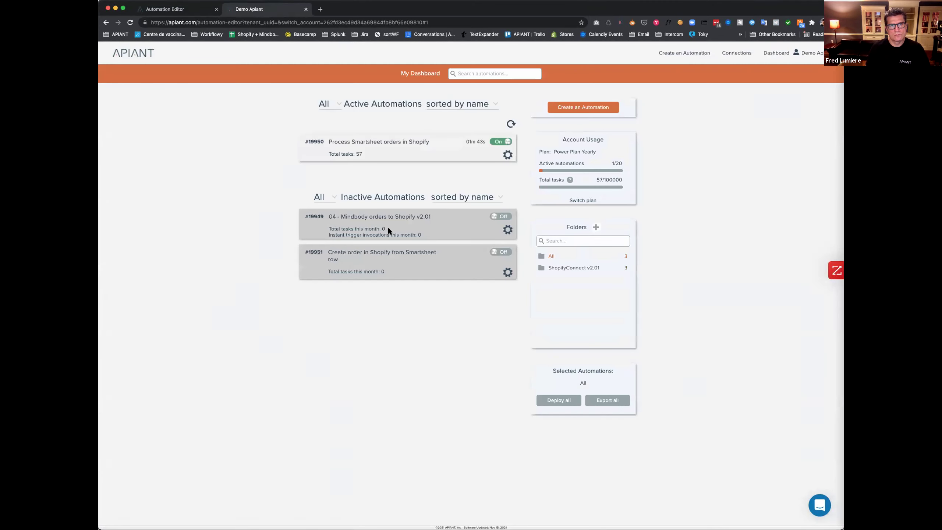
# Load dev.apiant.com, close the old Automation Editor tab, and open a fresh tab.
pyautogui.click(261, 23)
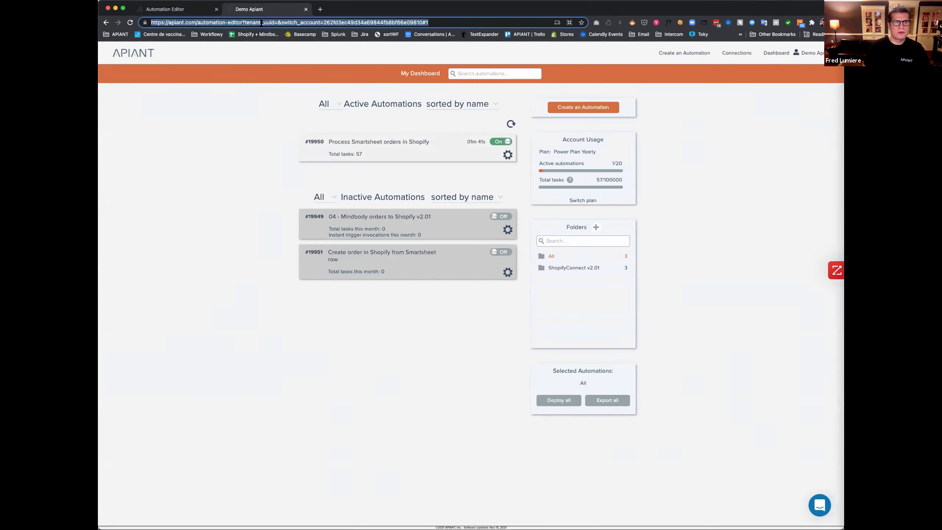
pyautogui.write('dev.apiant.com')
pyautogui.press('Return')
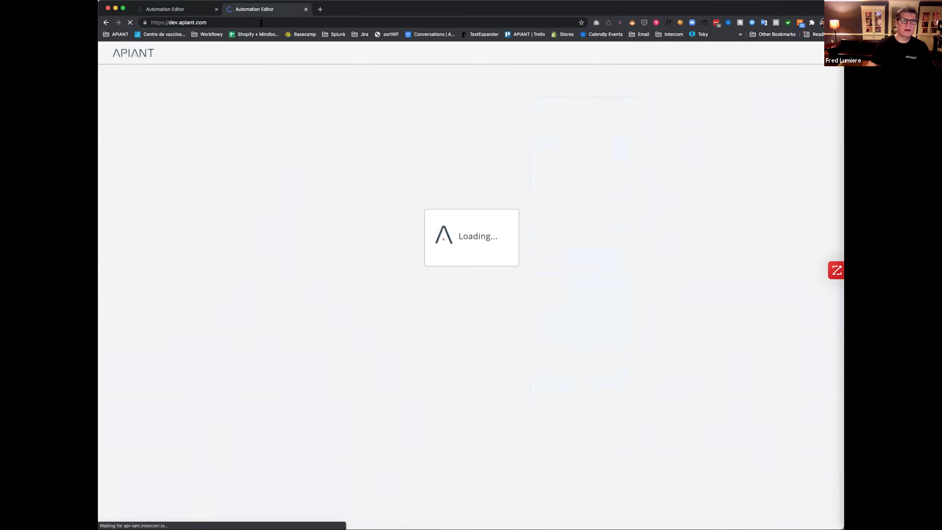
pyautogui.click(216, 10)
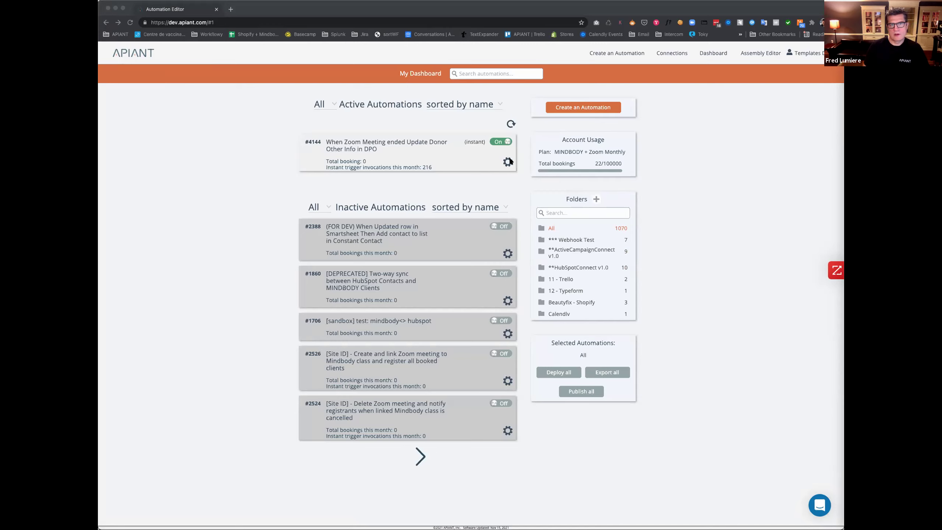
pyautogui.click(557, 229)
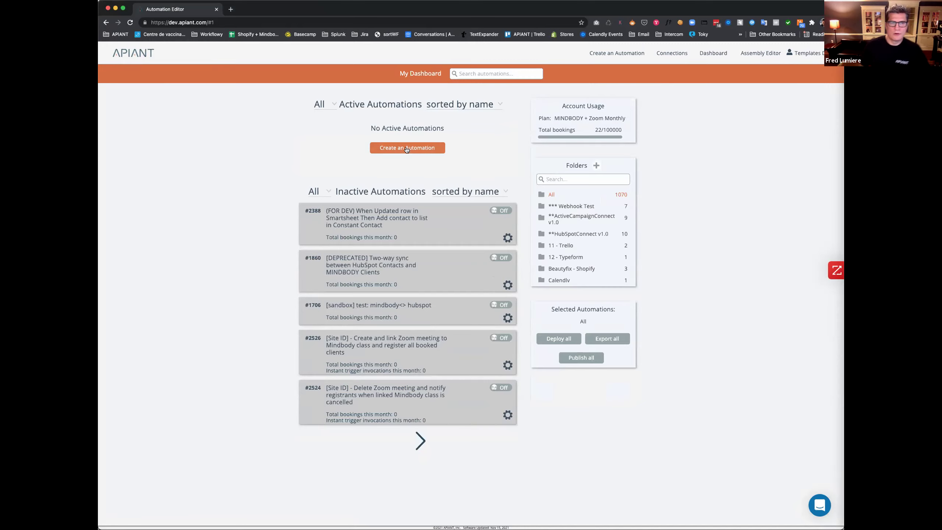
# Open Cliniko from the APIANT bookmarks and sign in with the saved login.
pyautogui.click(229, 9)
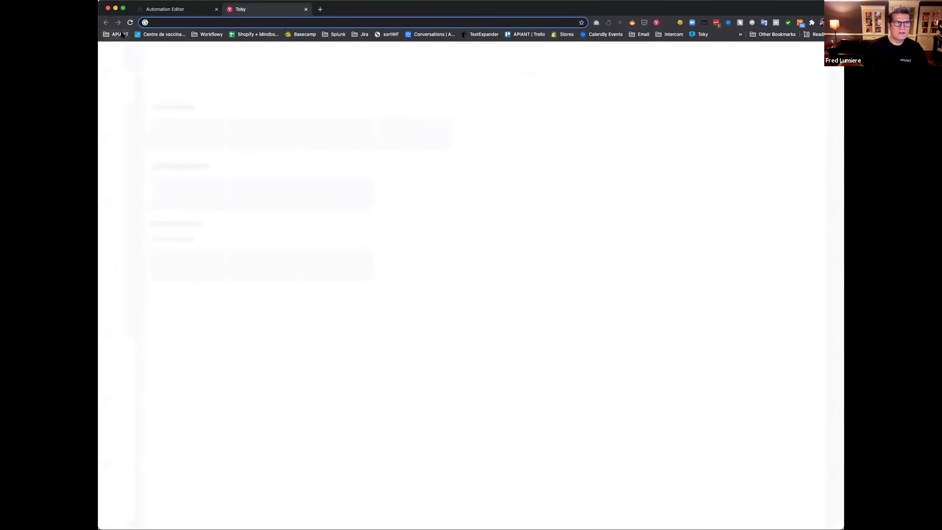
pyautogui.click(116, 34)
pyautogui.moveTo(130, 63)
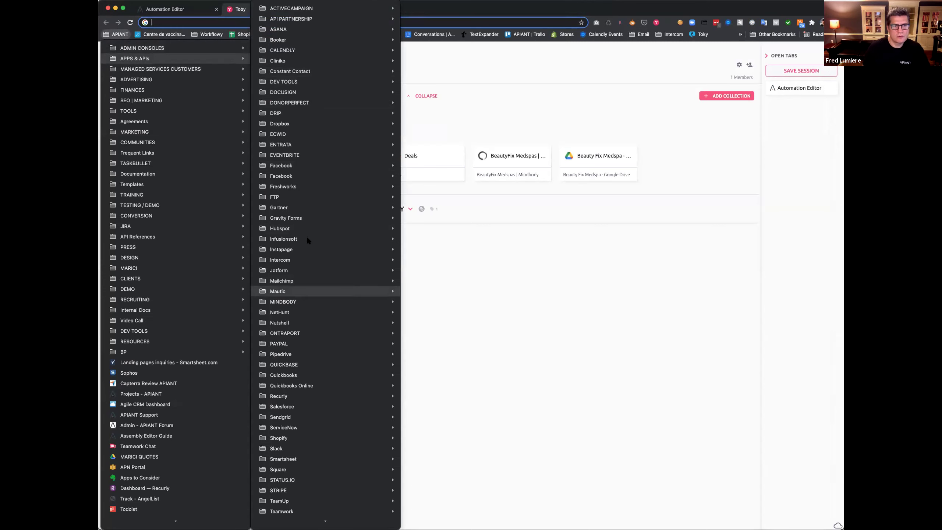
pyautogui.moveTo(282, 61)
pyautogui.click(453, 61)
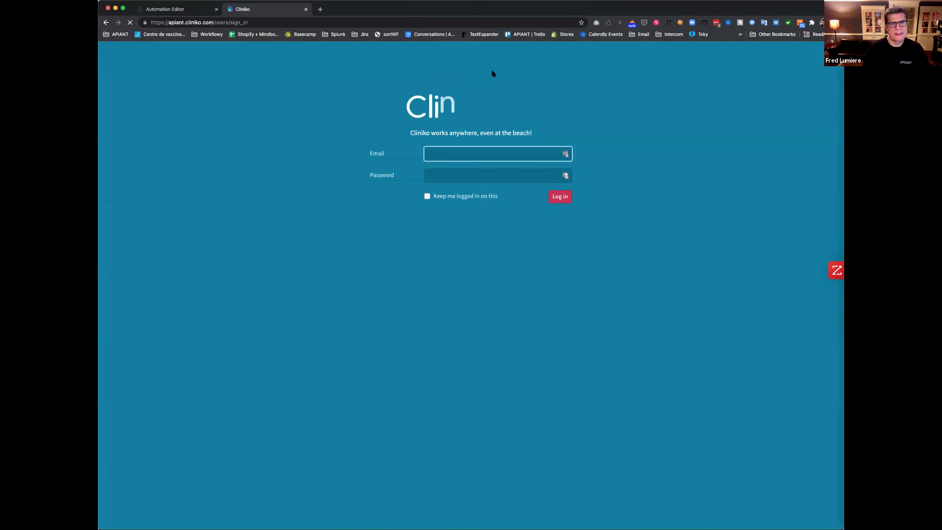
pyautogui.click(565, 156)
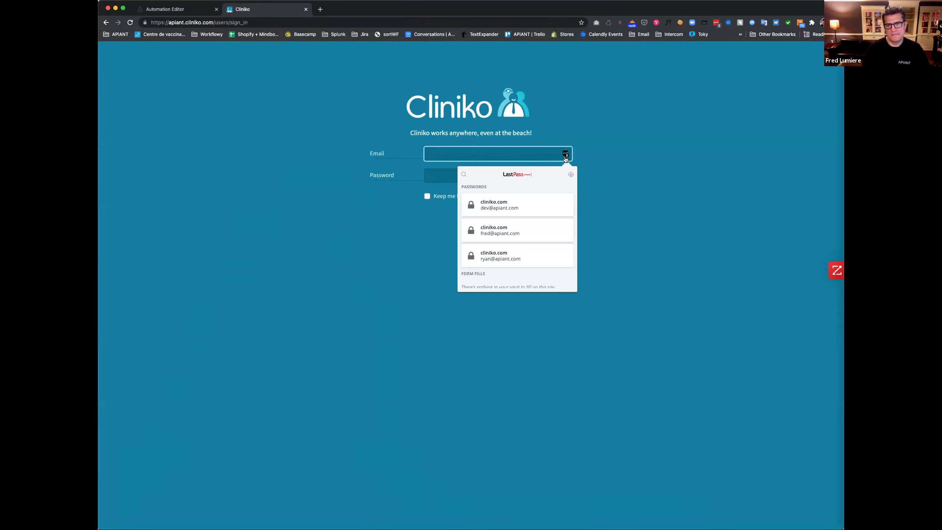
pyautogui.click(508, 204)
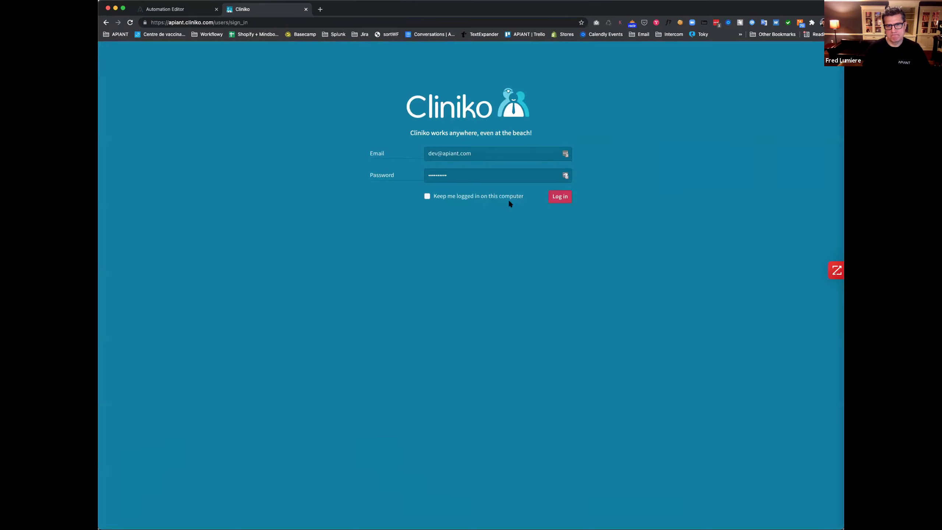
pyautogui.click(561, 196)
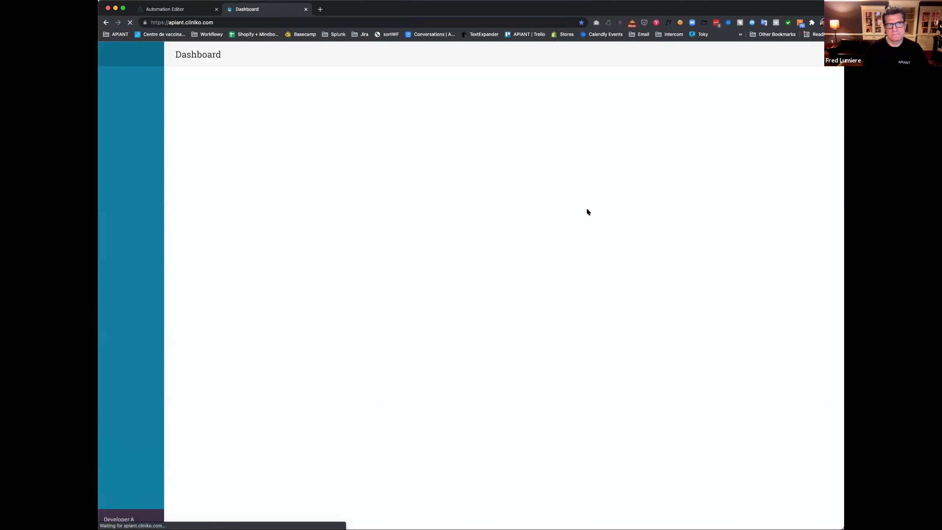
# Glance at Cliniko's Patients list, then show its Contacts list of five contacts.
pyautogui.click(124, 121)
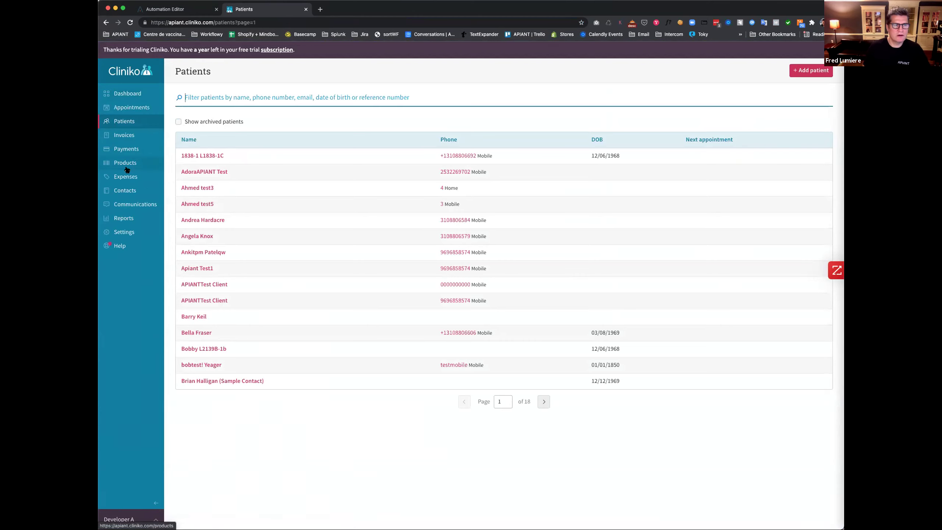
pyautogui.click(136, 191)
pyautogui.press('super+t')
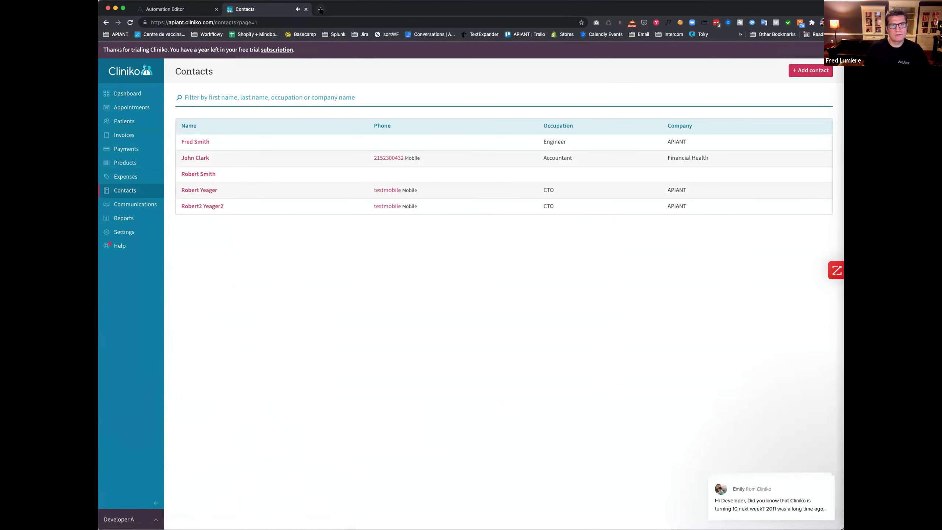
# Sign in to HubSpot via the APPS & APIs > Hubspot > HubSpot Login bookmark using a saved login.
pyautogui.click(128, 34)
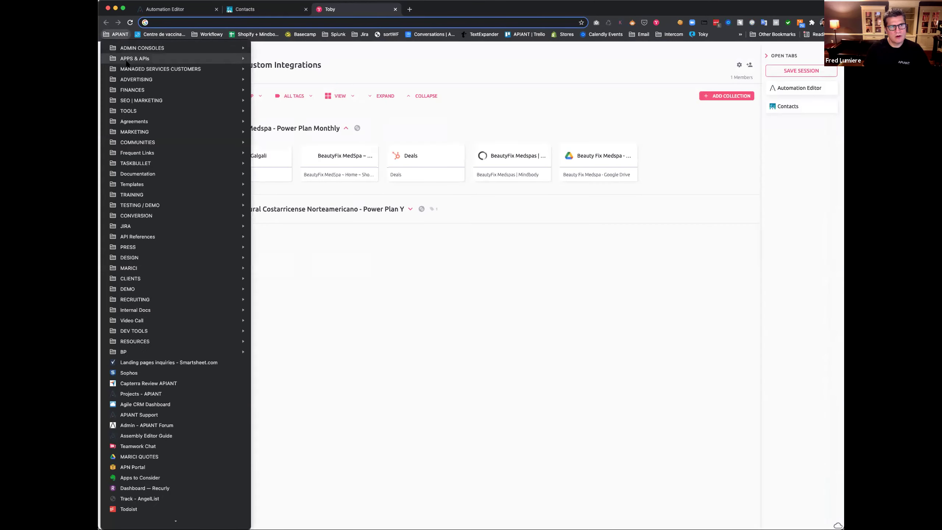
pyautogui.moveTo(149, 58)
pyautogui.moveTo(286, 178)
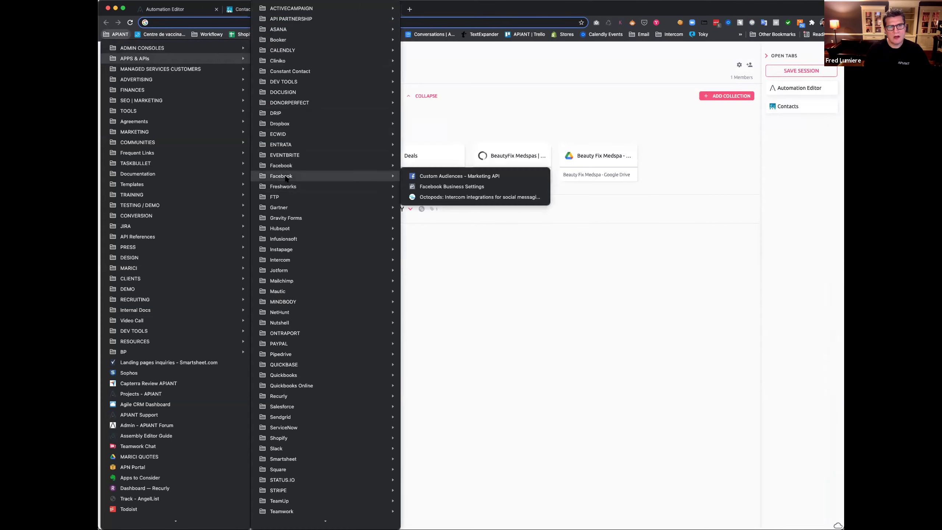
pyautogui.moveTo(343, 229)
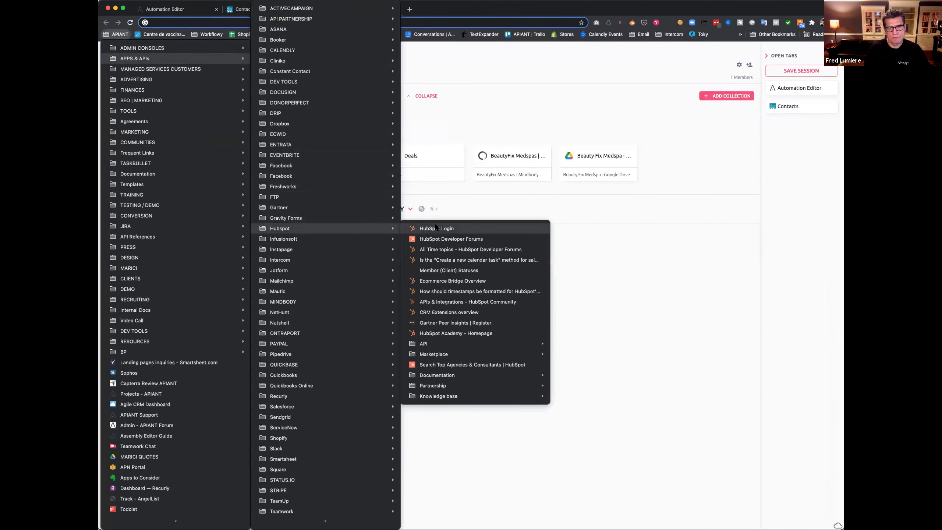
pyautogui.click(436, 228)
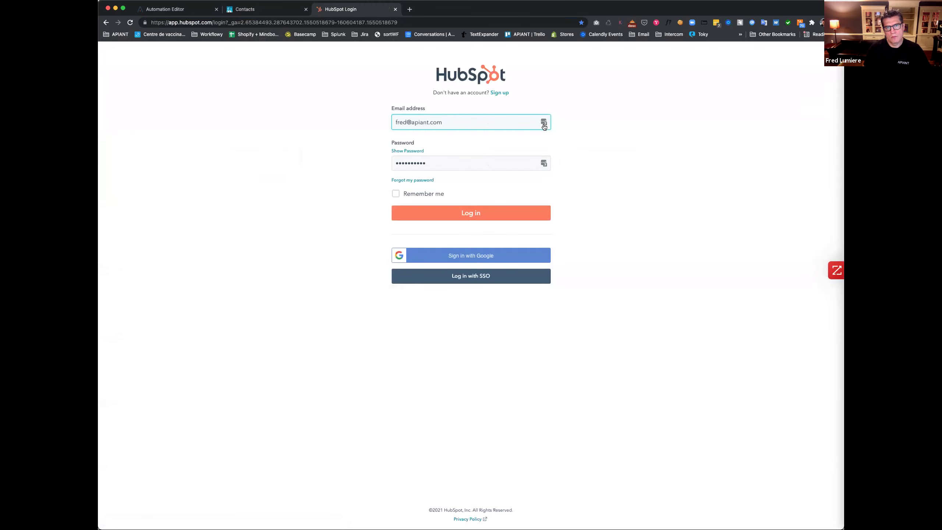
pyautogui.click(544, 126)
pyautogui.scroll(-1, 487, 207)
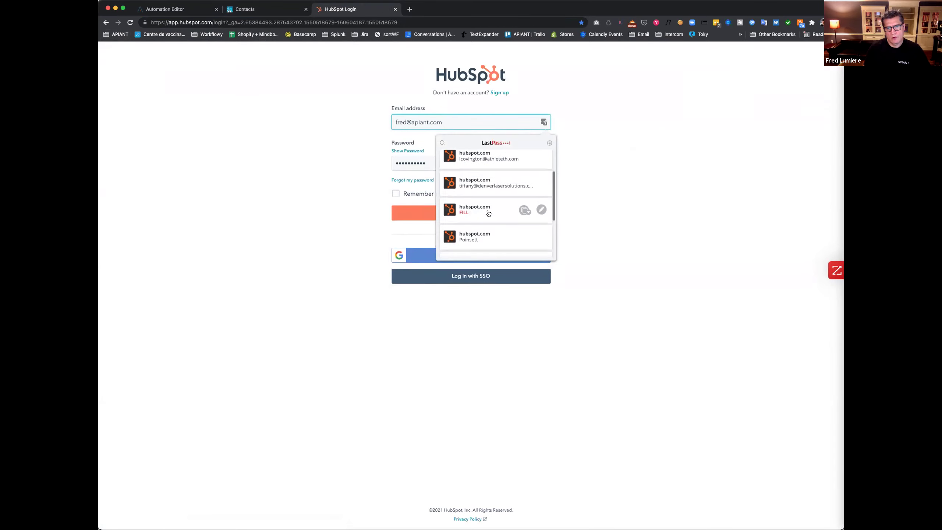
pyautogui.click(486, 207)
pyautogui.click(500, 209)
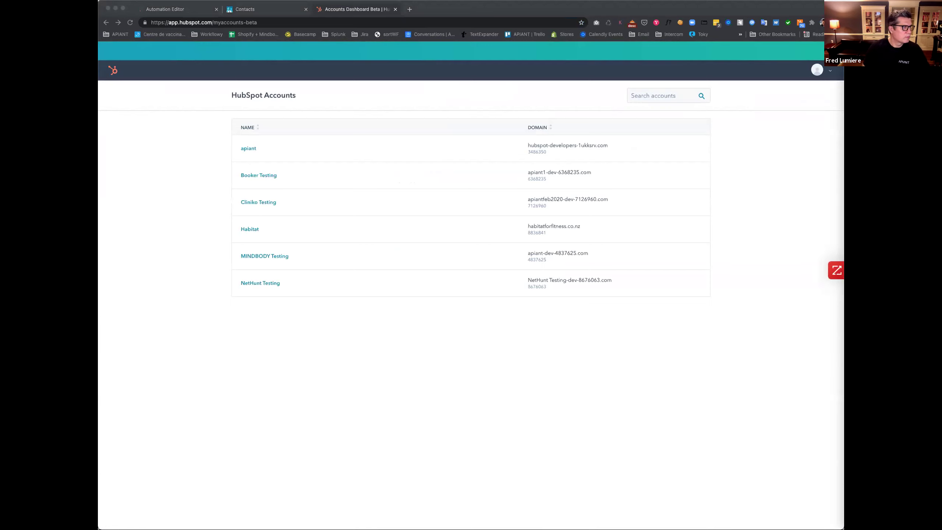
# Review the Cliniko Testing account's 4 HubSpot contacts, then return to the APIANT tab.
pyautogui.click(308, 318)
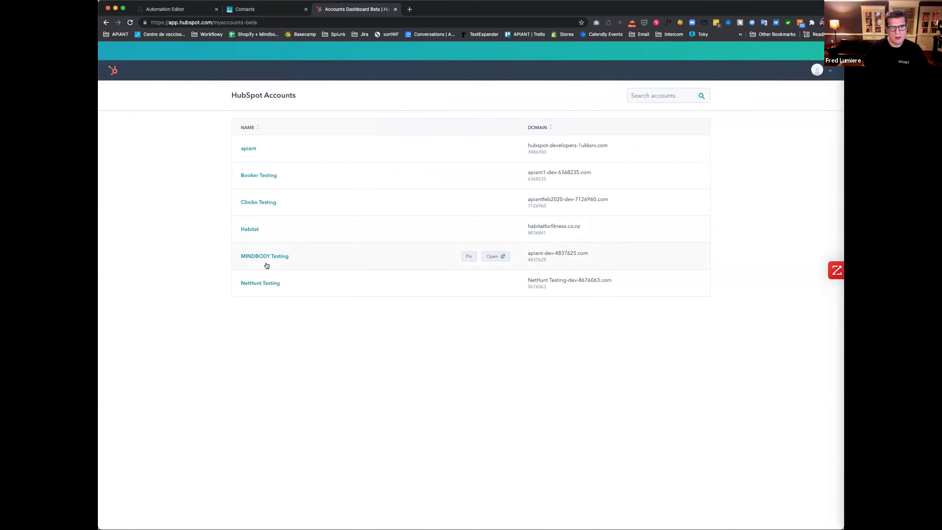
pyautogui.click(256, 202)
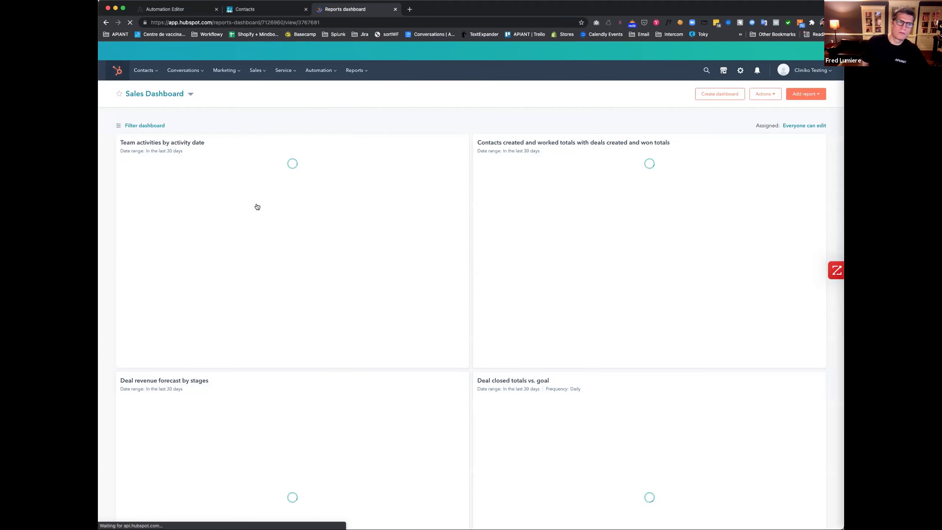
pyautogui.moveTo(144, 51)
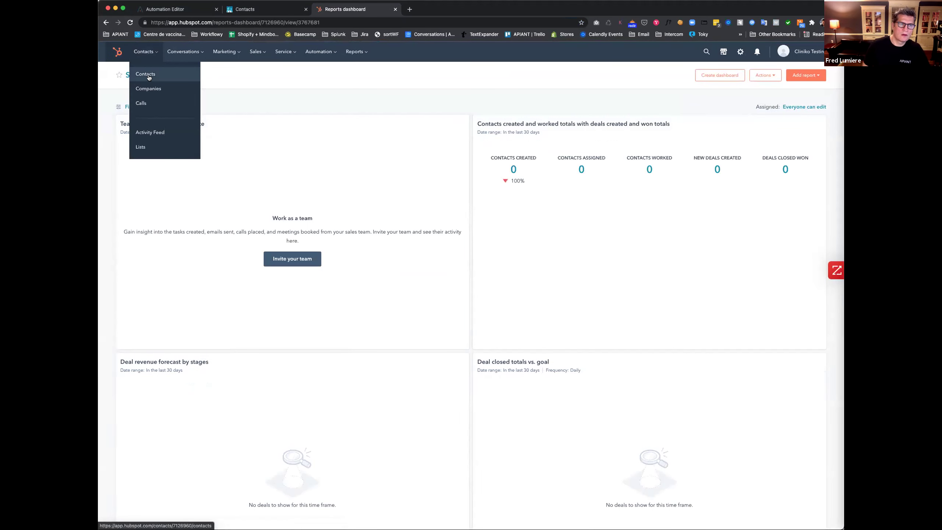
pyautogui.click(148, 76)
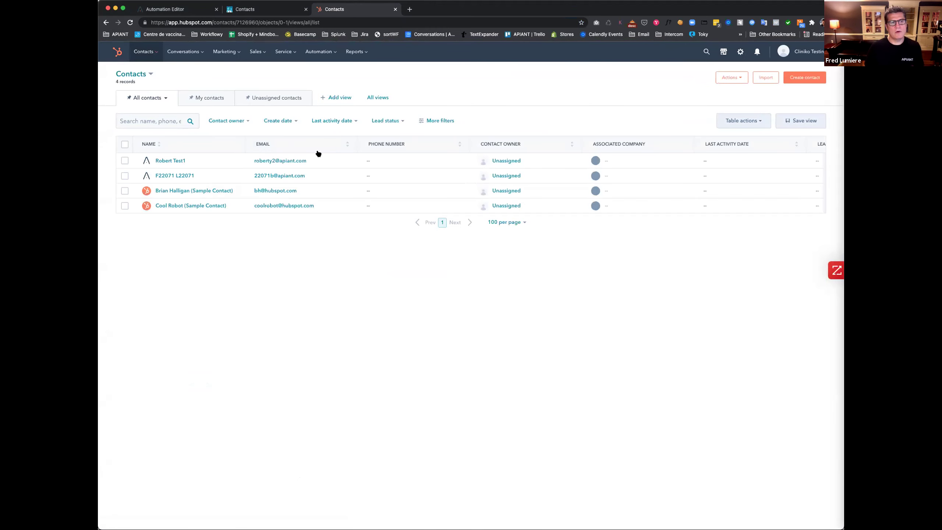
pyautogui.click(177, 11)
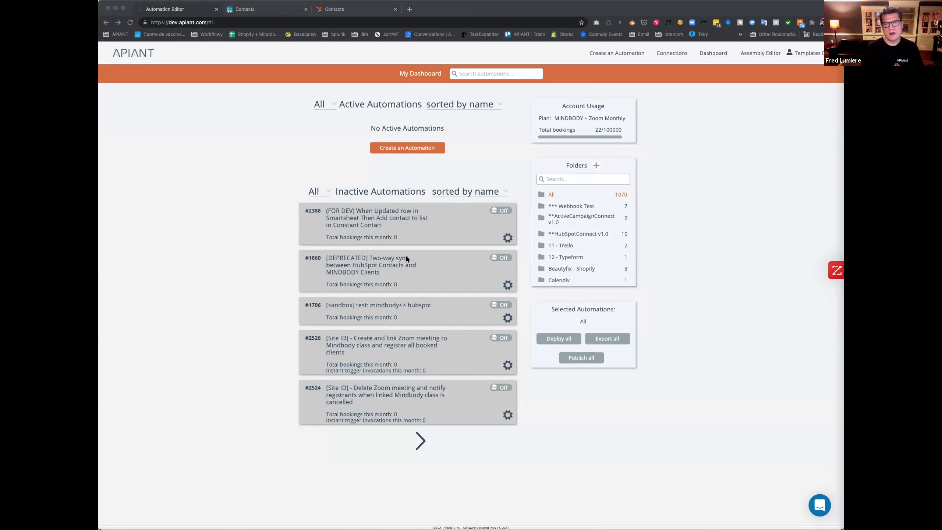
# Add a new automation folder named 'Cliniko → HubSpot'.
pyautogui.click(595, 164)
pyautogui.click(596, 165)
pyautogui.write('Cliniko →')
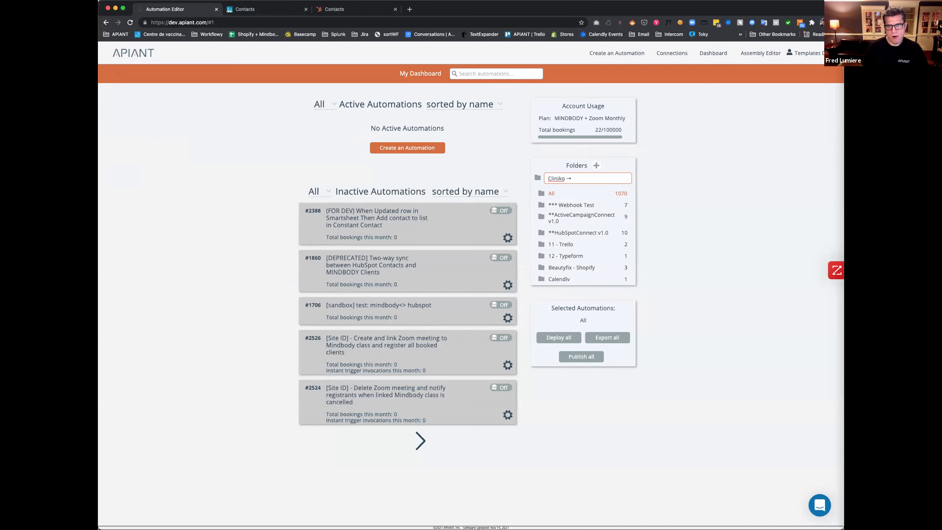
pyautogui.write('Mindbody')
pyautogui.press('Return')
# Select the Cliniko → HubSpot folder and start a new blank automation in it.
pyautogui.scroll(-10, 582, 224)
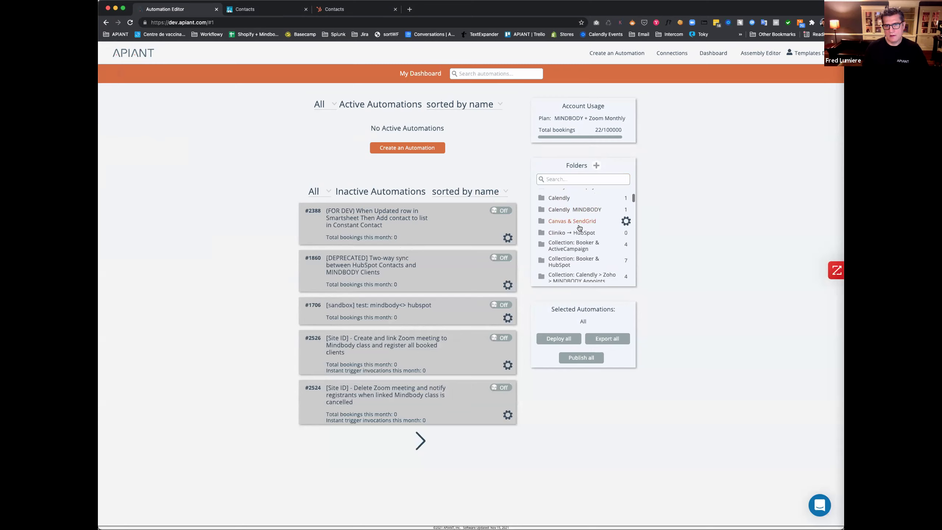
pyautogui.click(574, 199)
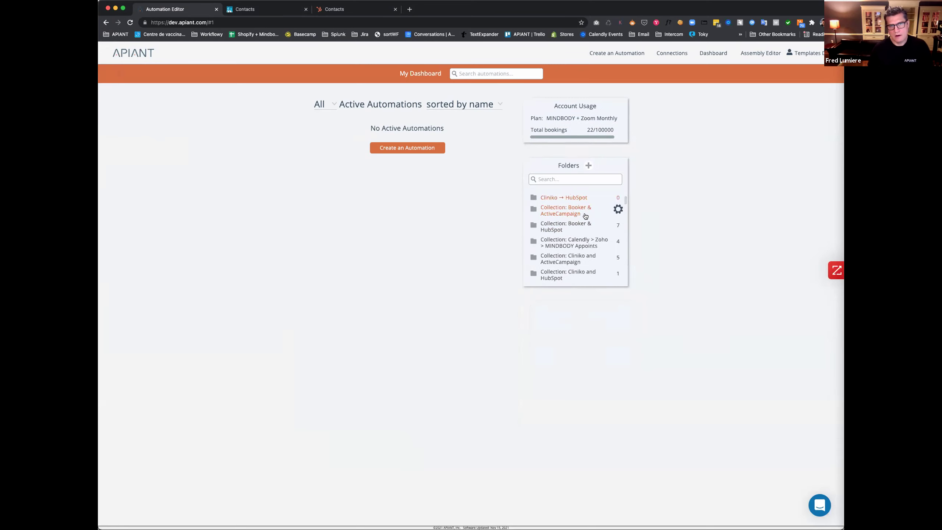
pyautogui.click(412, 148)
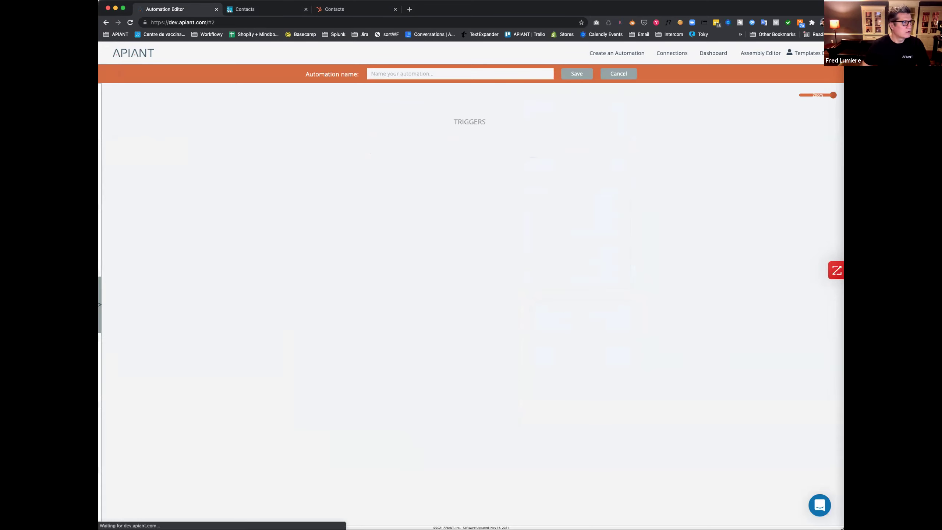
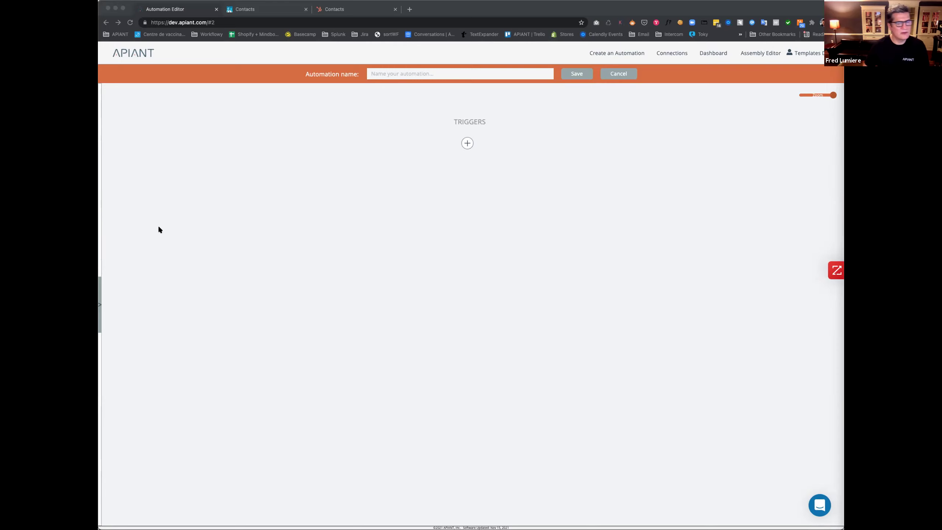
# Make Cliniko's 'New or updated patient' the trigger, fetch its data fields, and save it.
pyautogui.click(469, 146)
pyautogui.click(521, 141)
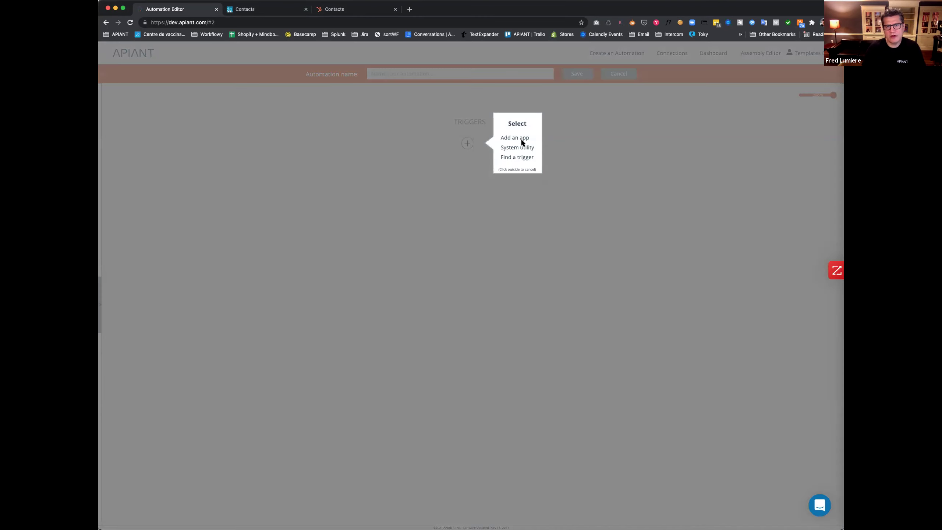
pyautogui.write('clinikp')
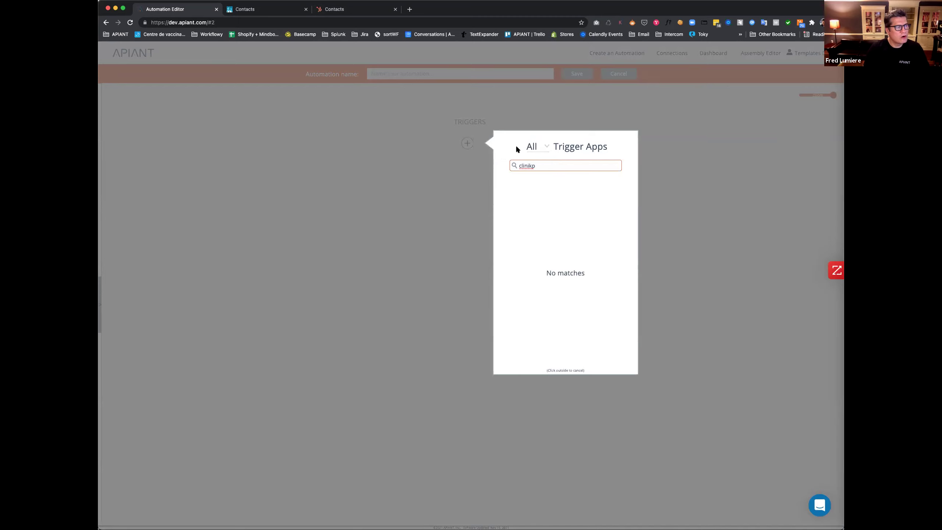
pyautogui.press('BackSpace')
pyautogui.press('BackSpace')
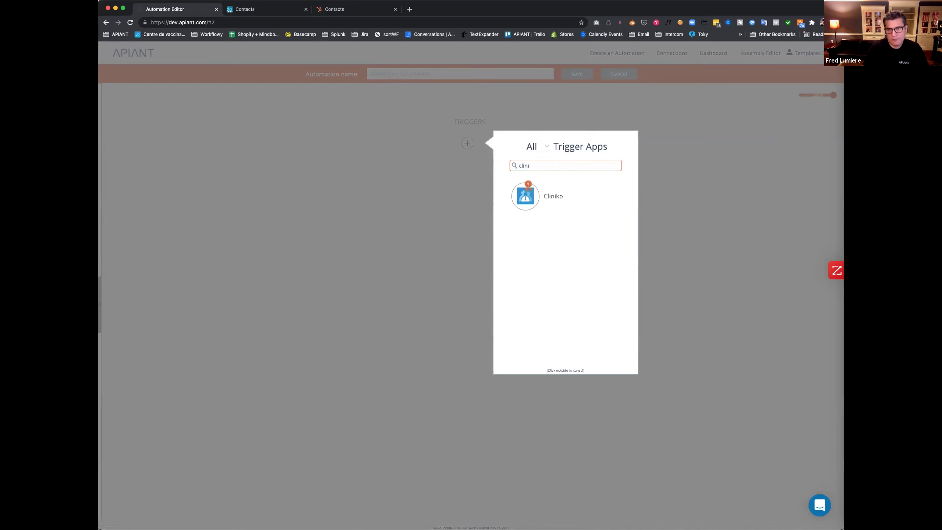
pyautogui.click(530, 199)
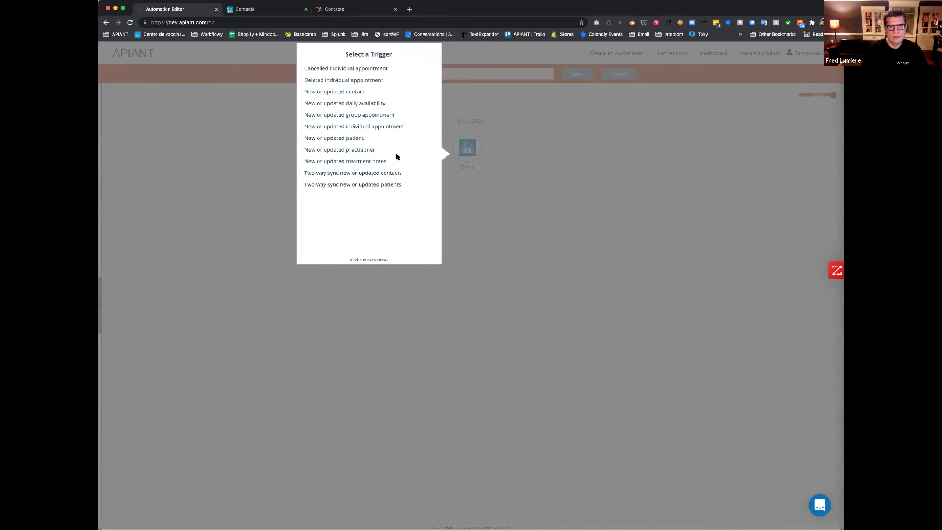
pyautogui.click(335, 138)
pyautogui.click(473, 159)
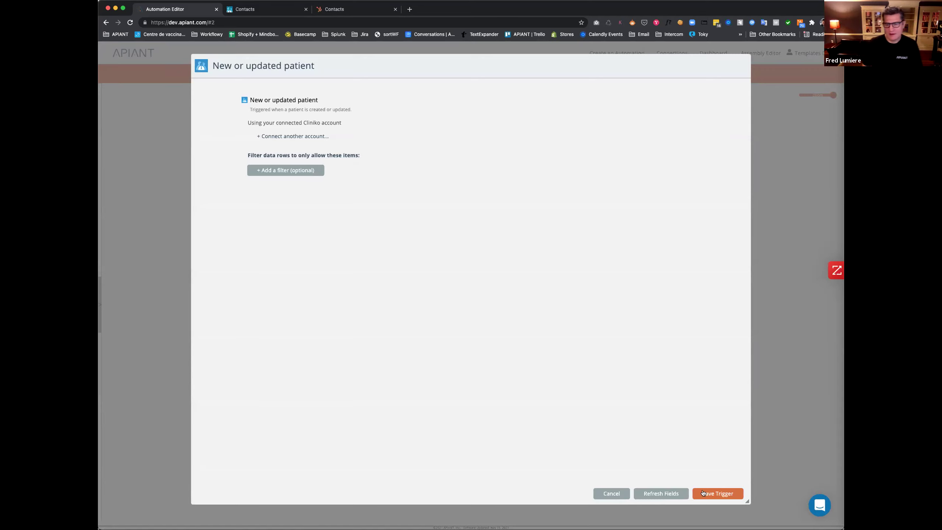
pyautogui.click(714, 495)
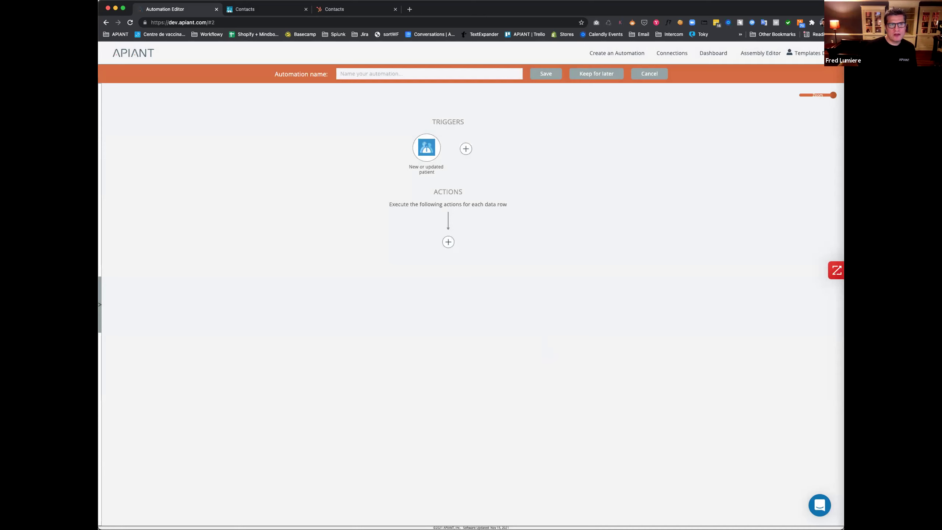
# Start a new patient in Cliniko and enter placeholder first and last names.
pyautogui.click(251, 12)
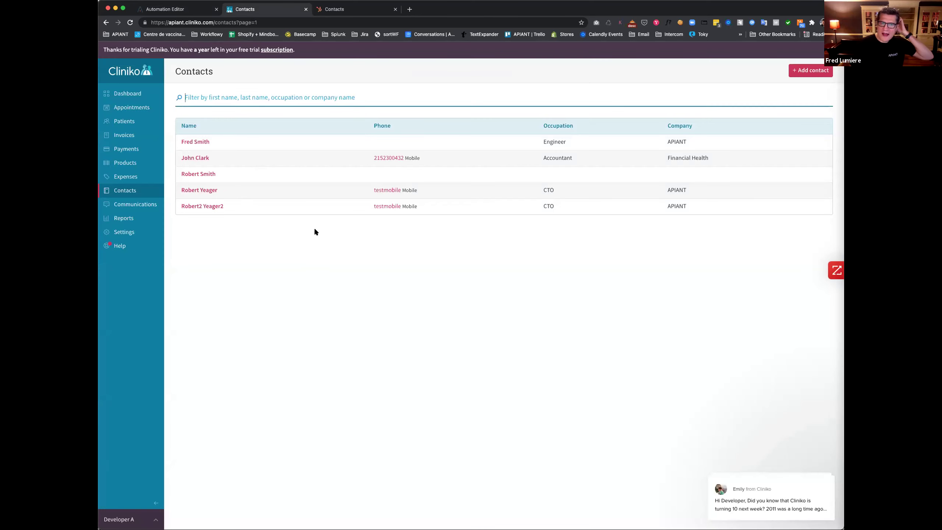
pyautogui.click(800, 71)
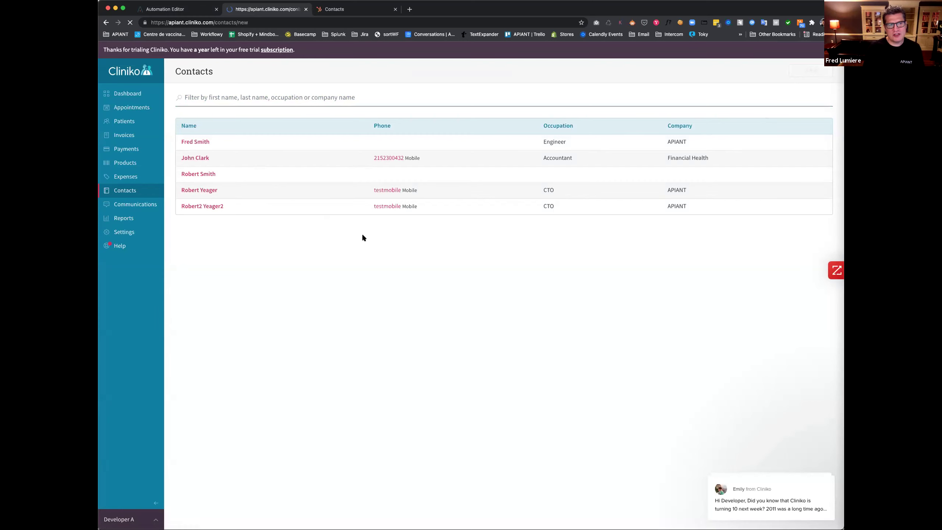
pyautogui.click(116, 122)
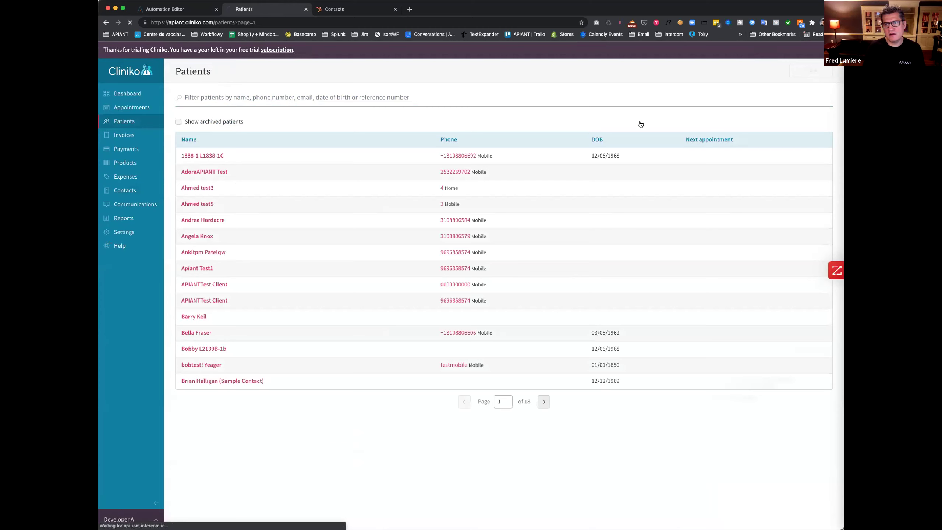
pyautogui.click(640, 125)
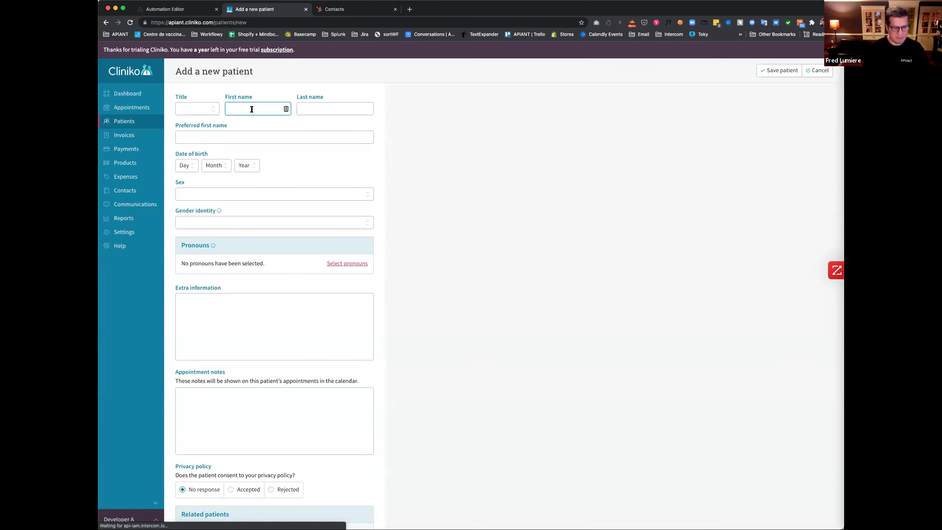
pyautogui.write('Pat')
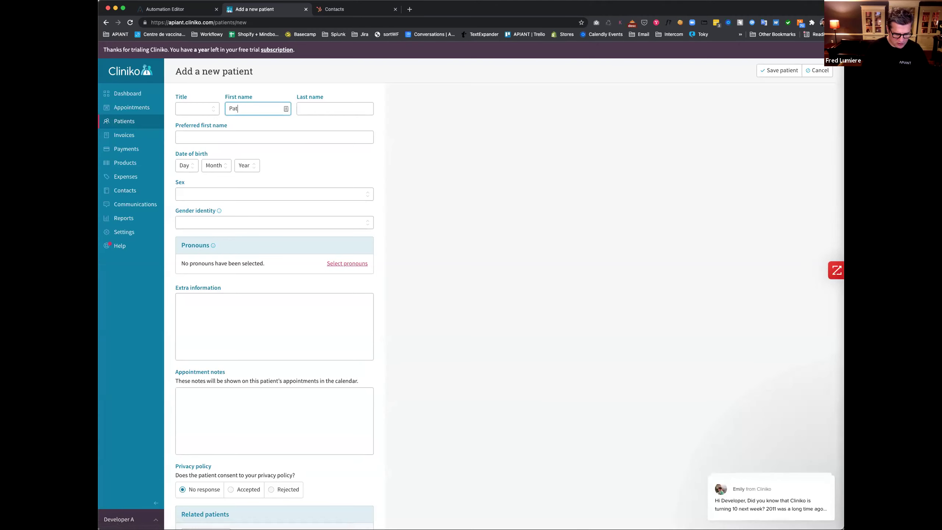
pyautogui.write('ientFirst')
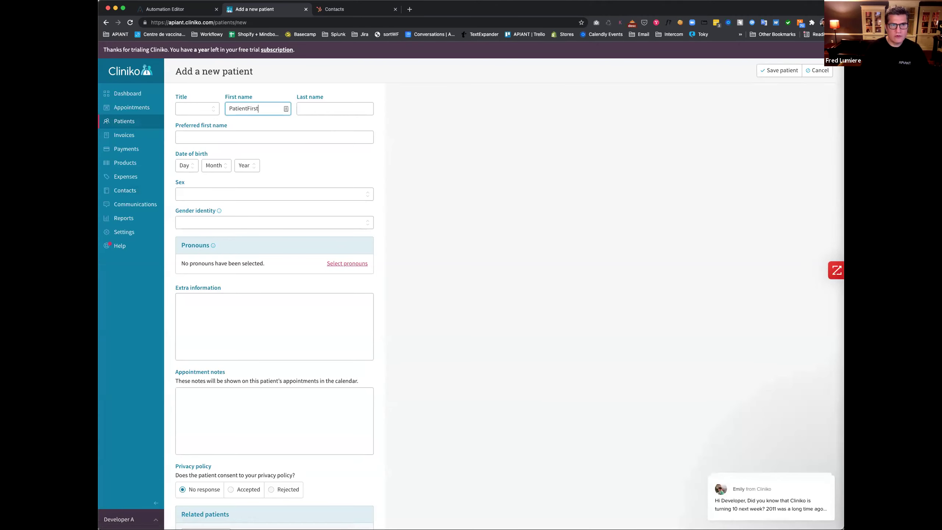
pyautogui.press('Tab')
pyautogui.write('Patie')
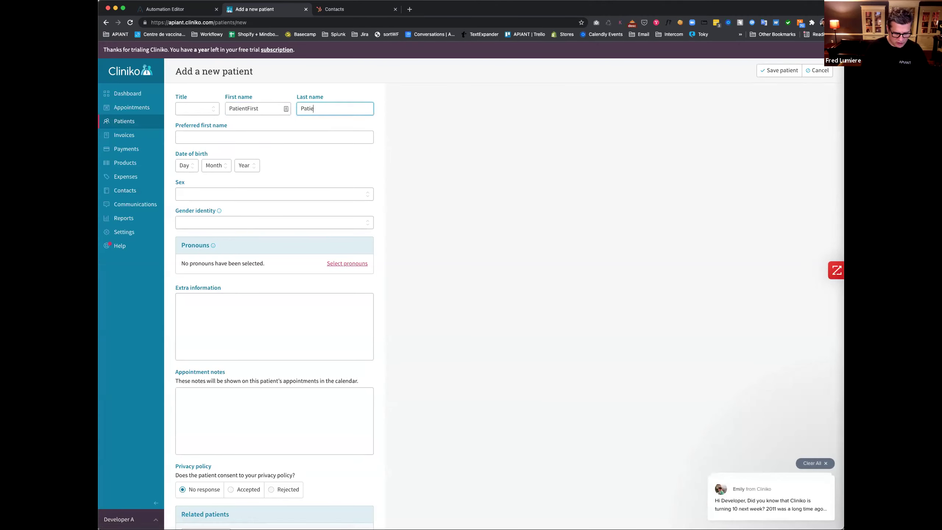
# Replace the placeholders with the patient's real first, last and preferred first names.
pyautogui.doubleClick(265, 109)
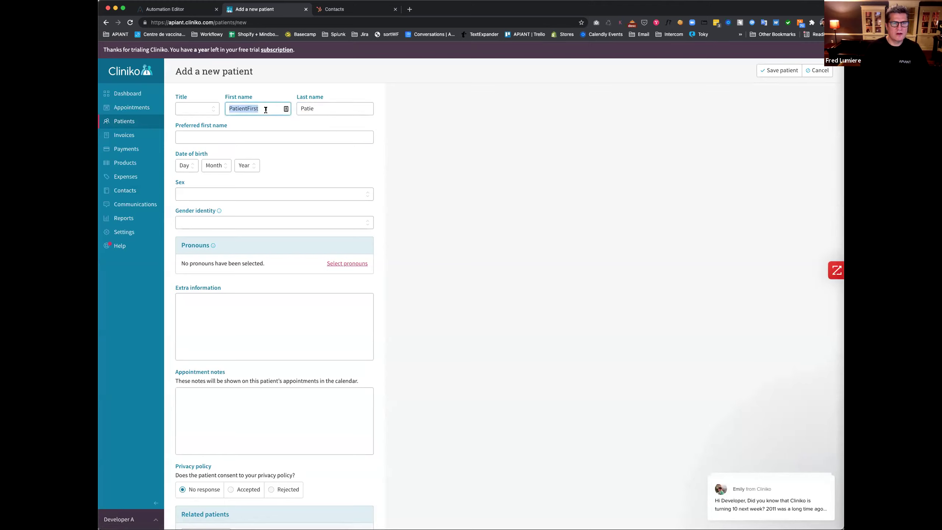
pyautogui.press('Tab')
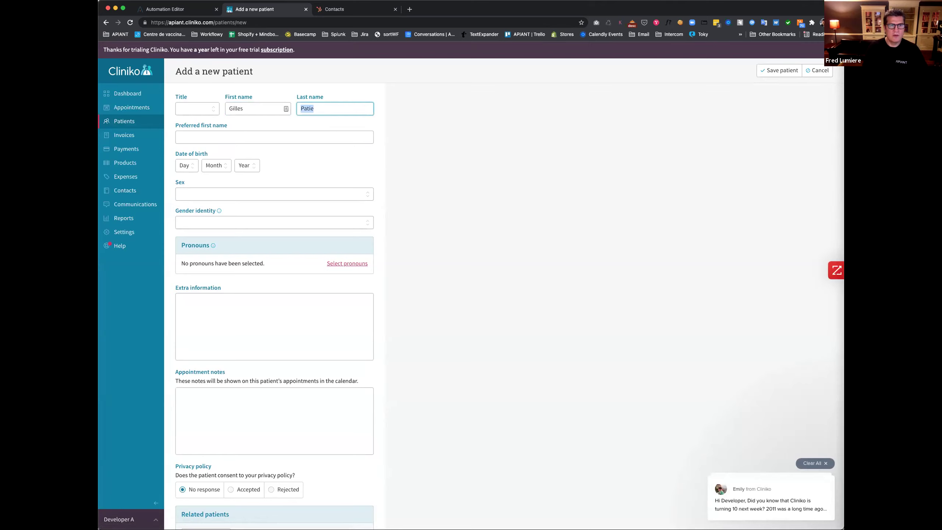
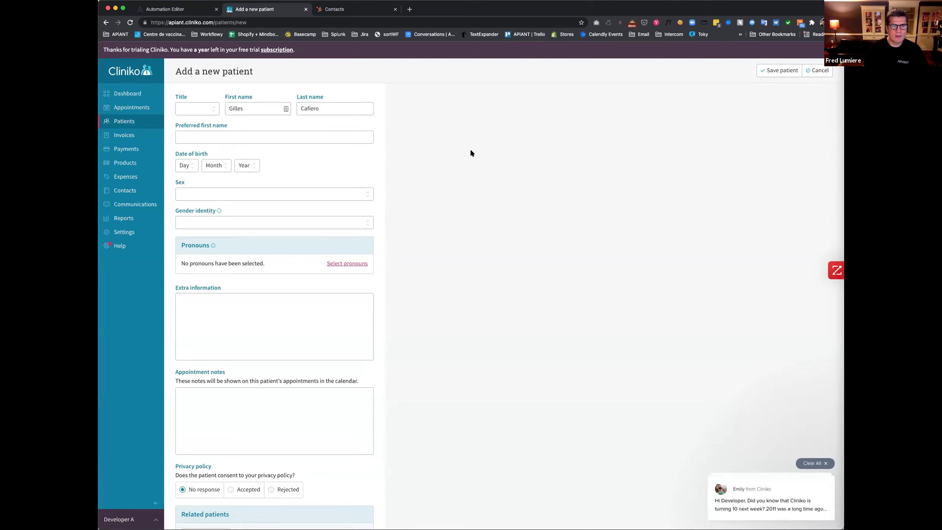
pyautogui.click(254, 140)
pyautogui.write('Gilles')
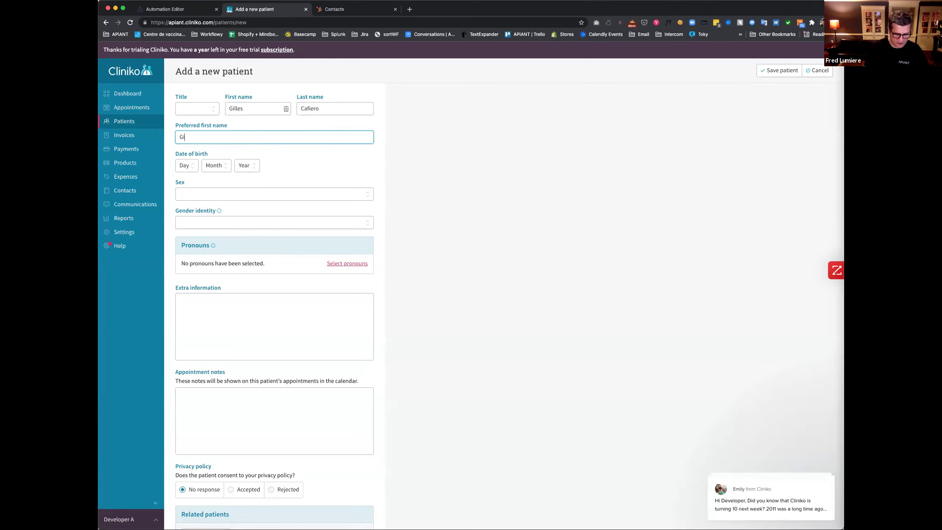
pyautogui.click(297, 170)
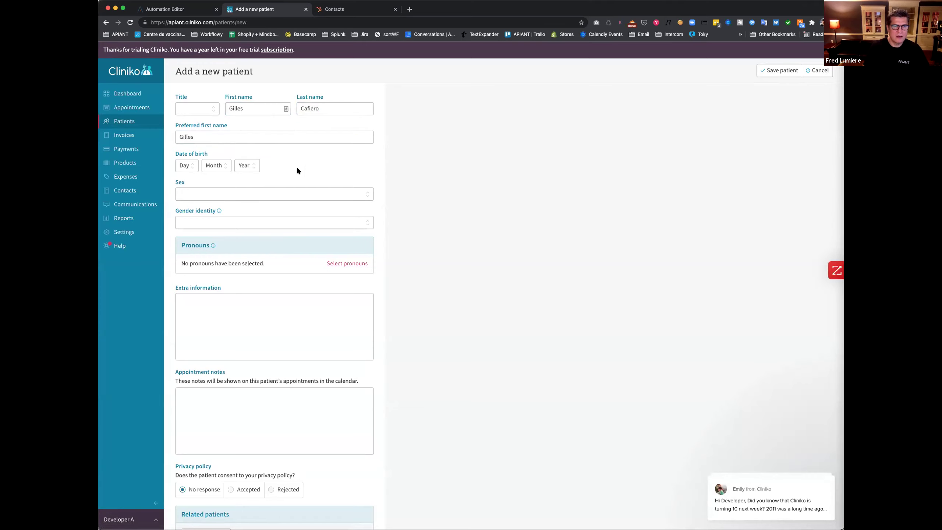
# Set the patient's date of birth to 2 Jun 1968.
pyautogui.click(187, 165)
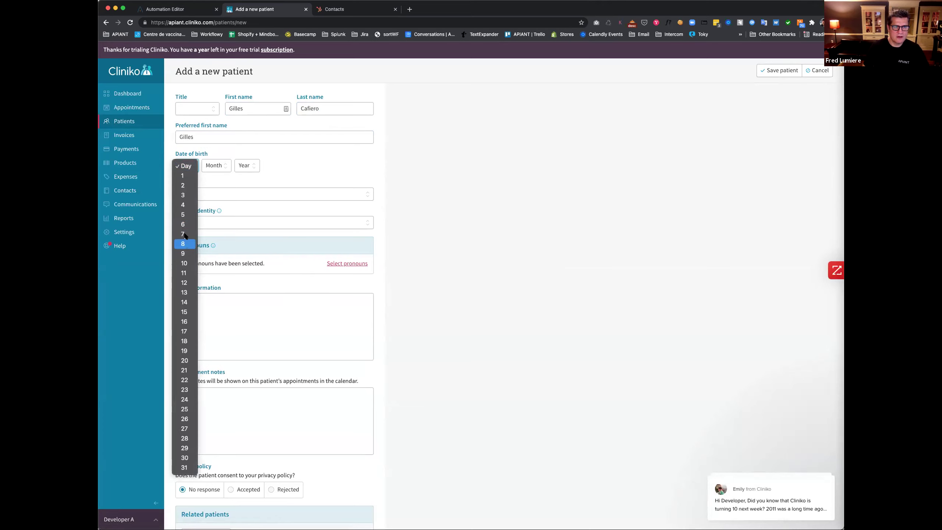
pyautogui.click(183, 185)
pyautogui.click(216, 165)
pyautogui.click(220, 224)
pyautogui.click(240, 167)
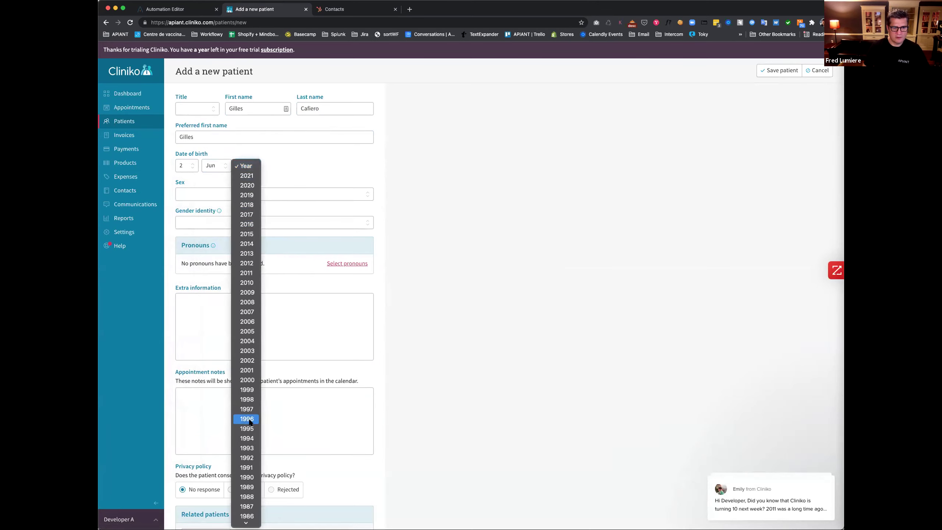
pyautogui.scroll(-20, 250, 422)
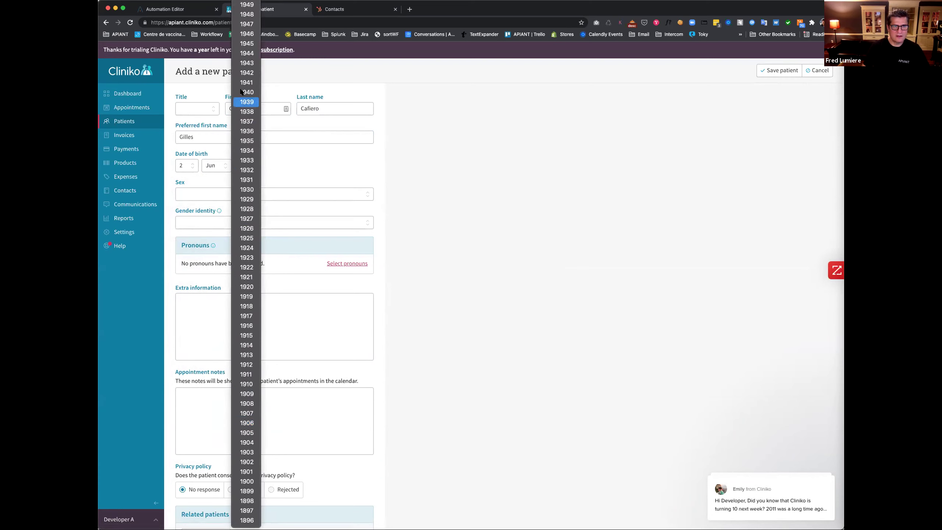
pyautogui.scroll(10, 247, 96)
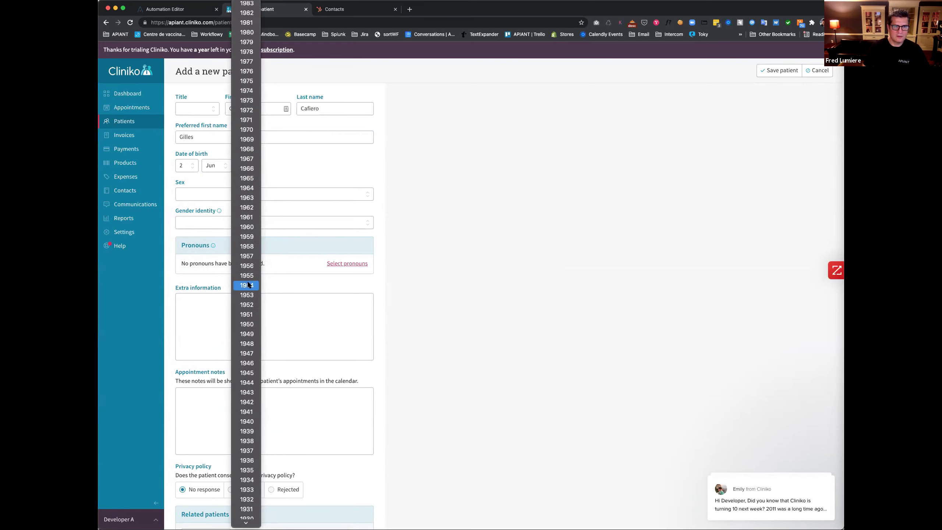
pyautogui.click(250, 150)
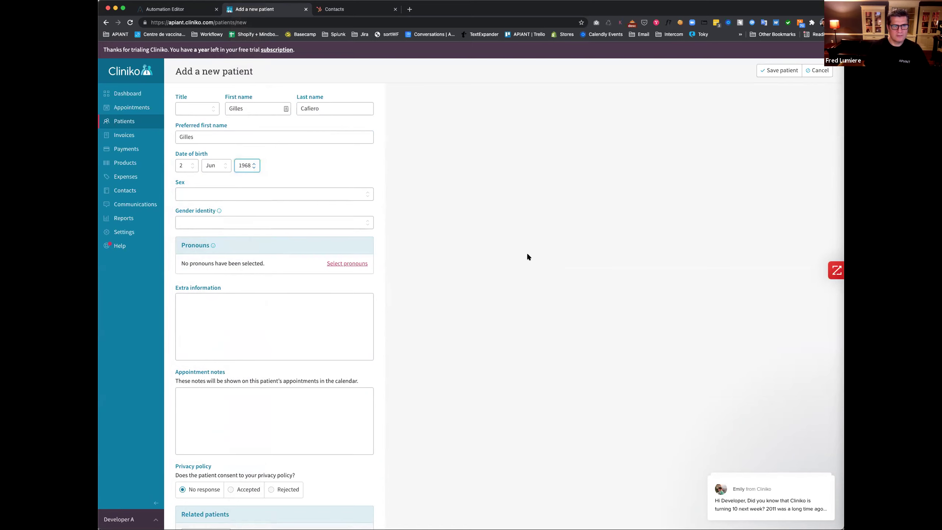
# Set sex to Male and gender identity to Man, leaving the email blank.
pyautogui.click(313, 194)
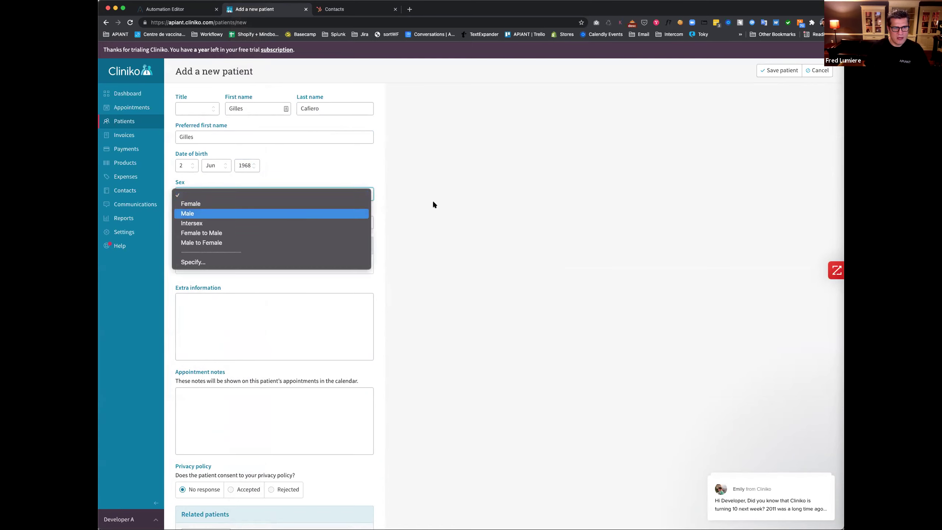
pyautogui.click(356, 213)
pyautogui.click(288, 222)
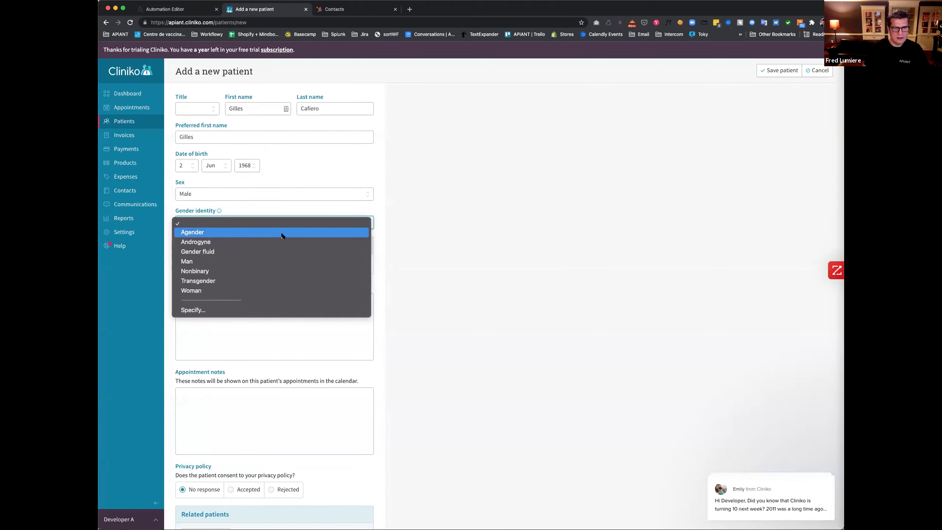
pyautogui.click(278, 261)
pyautogui.scroll(-8, 456, 304)
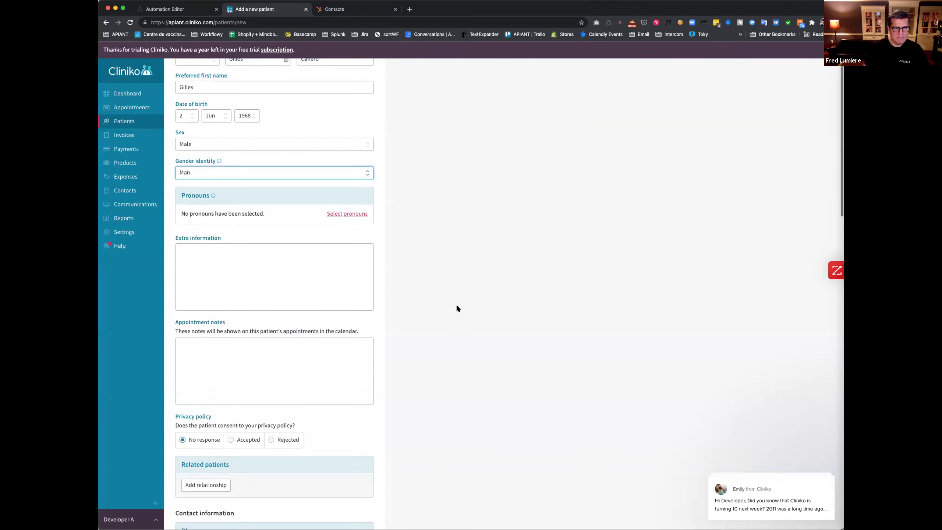
pyautogui.scroll(-5, 457, 306)
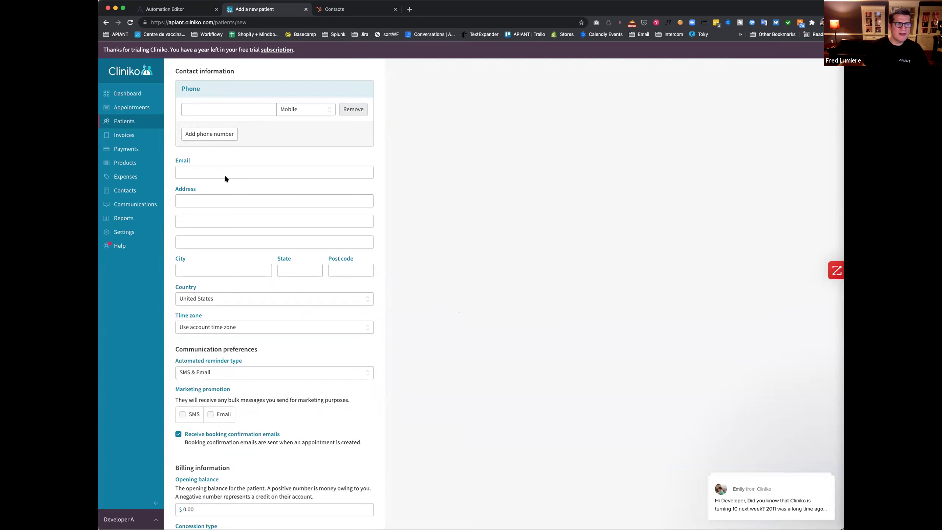
pyautogui.scroll(-15, 494, 304)
# Save the new patient and reload Cliniko's full patient list.
pyautogui.click(208, 500)
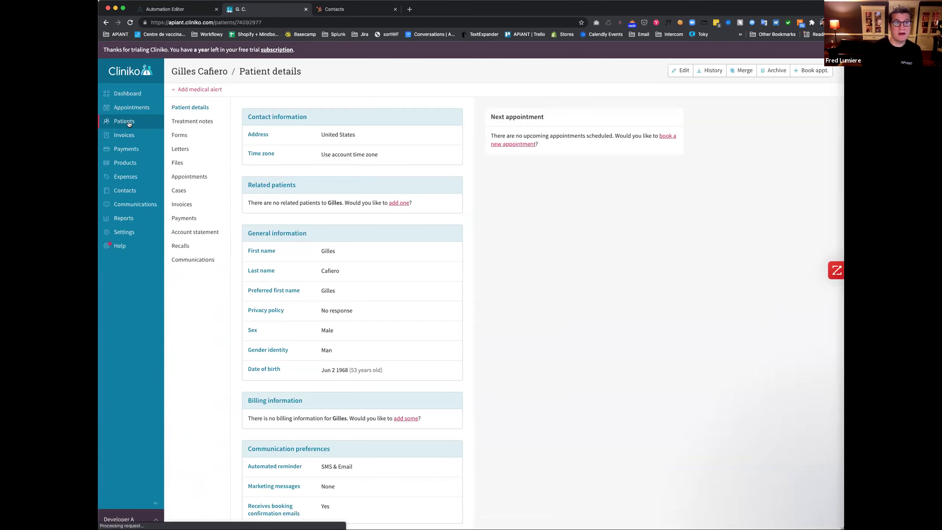
pyautogui.click(146, 128)
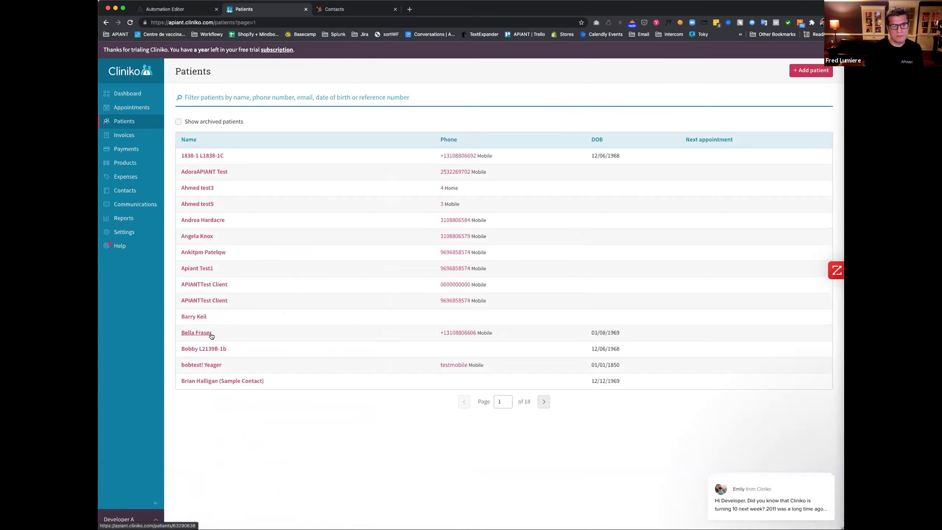
pyautogui.click(120, 124)
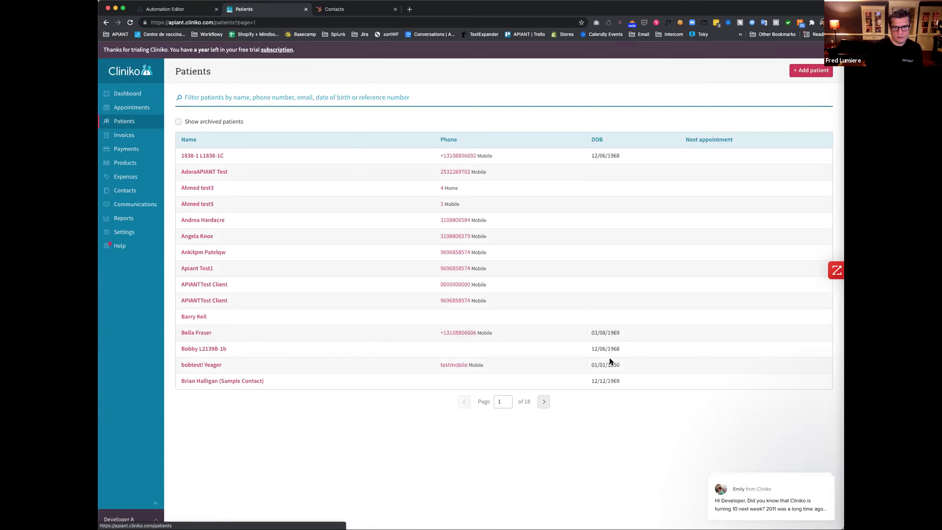
pyautogui.click(544, 401)
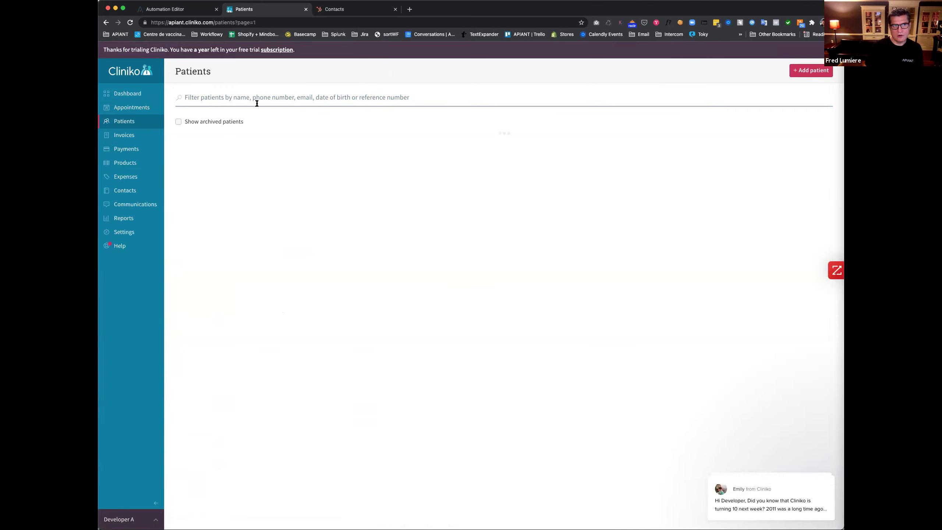
# Filter the patient list by the patient's first name, then return to the APIANT editor.
pyautogui.click(242, 97)
pyautogui.write('gilles')
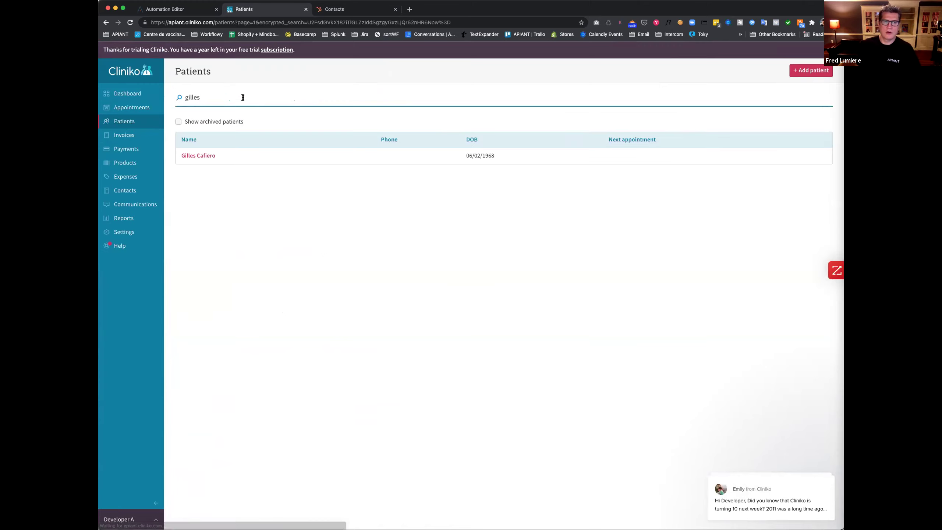
pyautogui.click(389, 123)
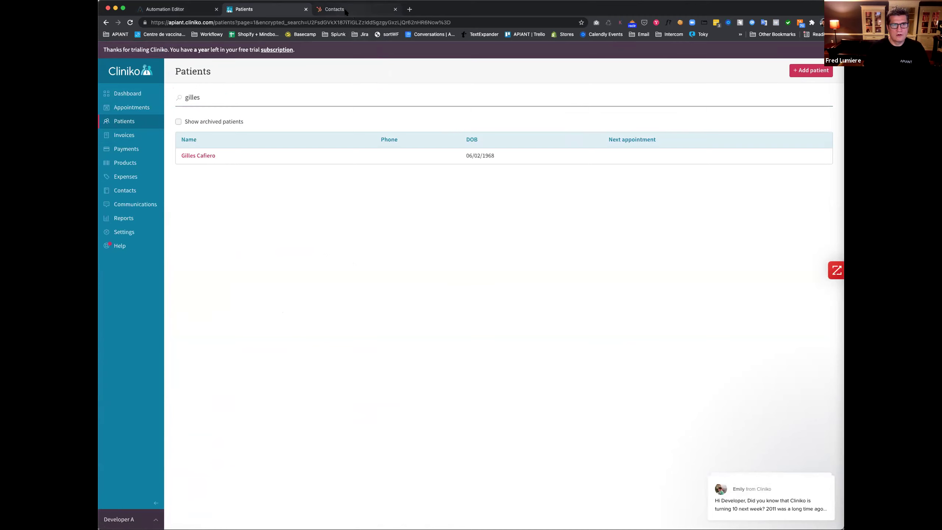
pyautogui.click(345, 10)
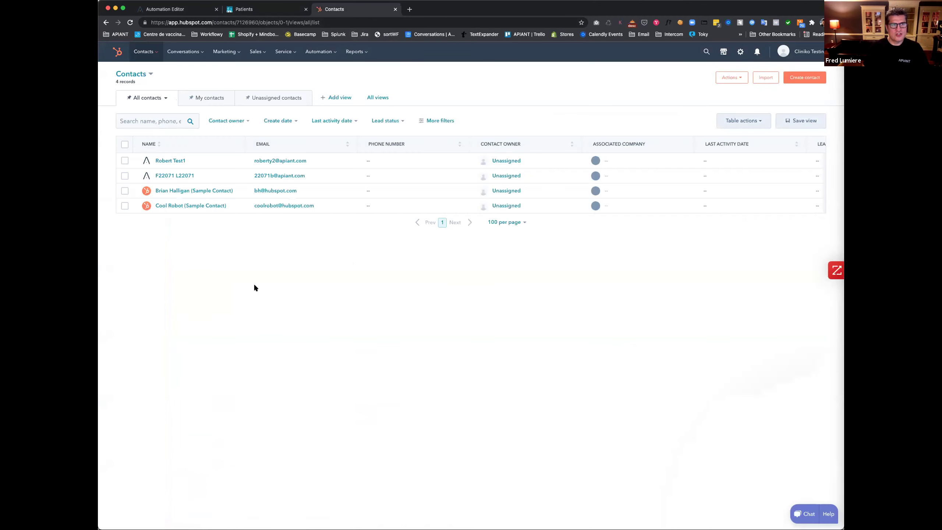
pyautogui.press('super+1')
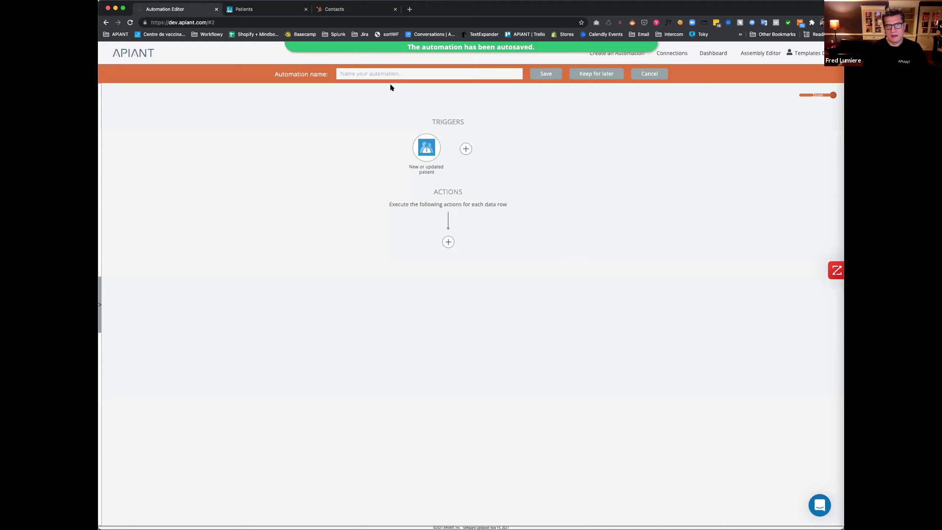
# Enter 'Cliniko patient → HubSpot contact' as the automation name, correcting typos.
pyautogui.click(385, 73)
pyautogui.write('Cli')
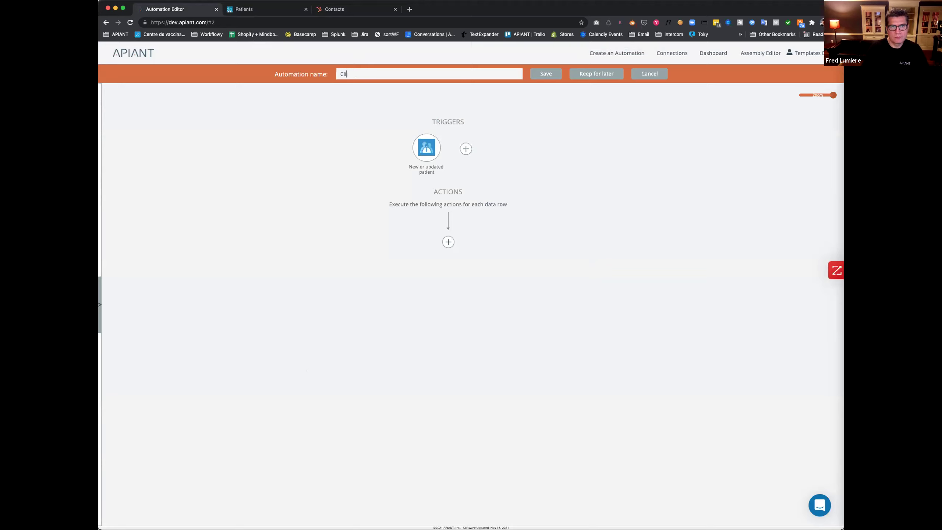
pyautogui.write('niko')
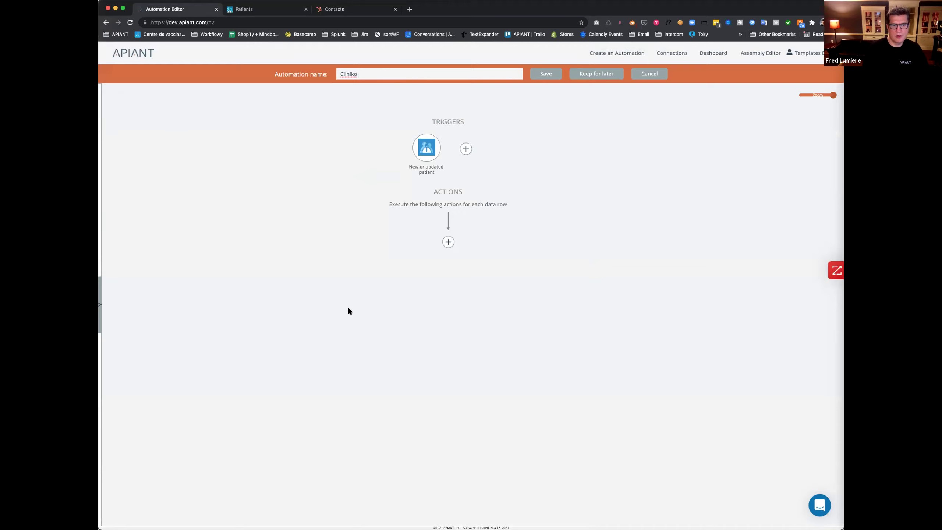
pyautogui.write('→ HubSppot')
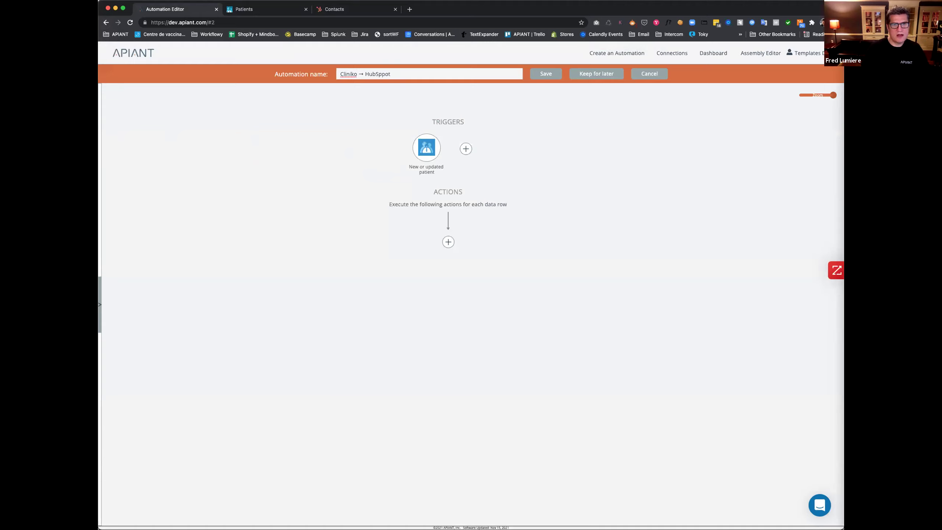
pyautogui.press('BackSpace')
pyautogui.press('BackSpace')
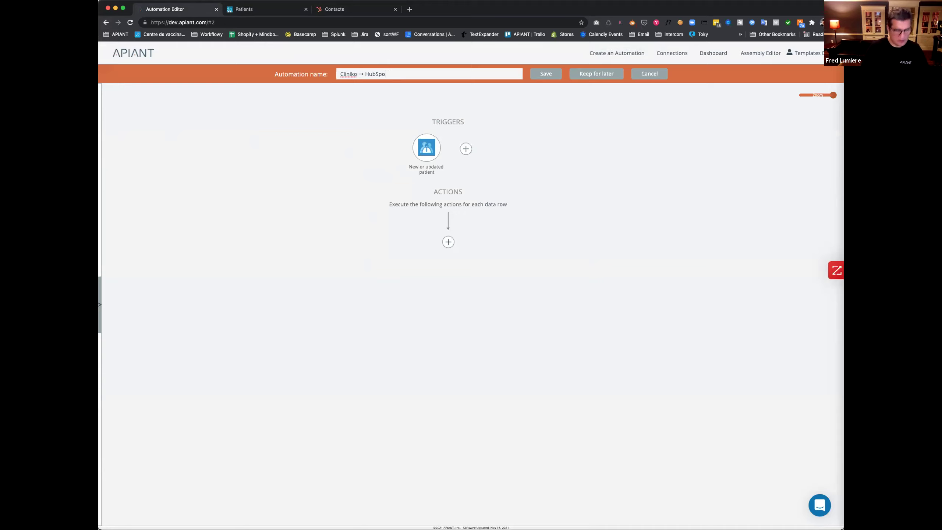
pyautogui.write('ot')
pyautogui.click(358, 74)
pyautogui.write('patient → HubSpot ')
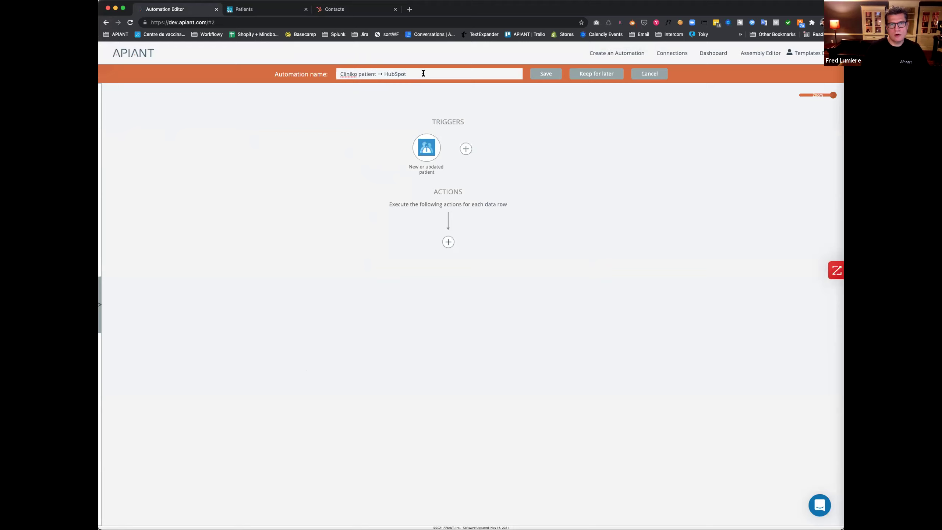
pyautogui.write('contact')
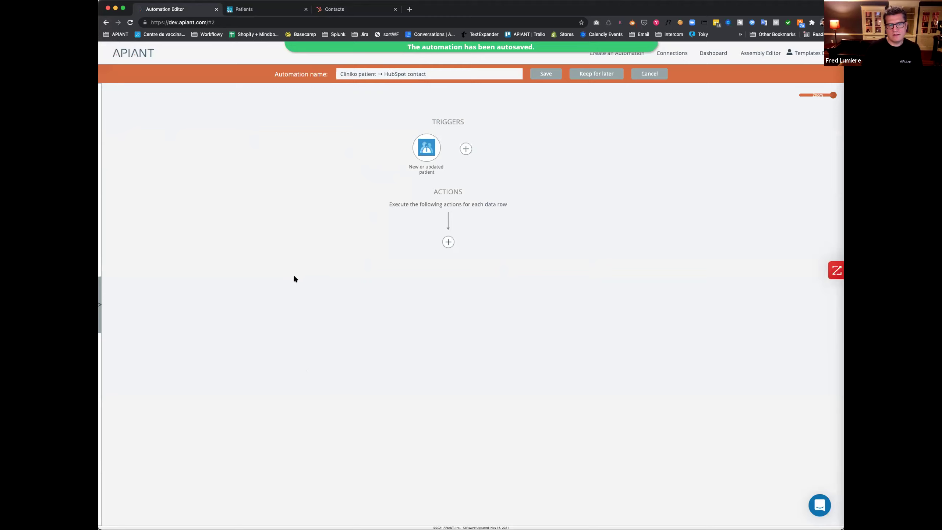
# Add a conditional branch testing if the trigger patient's email is empty, and save it.
pyautogui.click(448, 242)
pyautogui.click(504, 261)
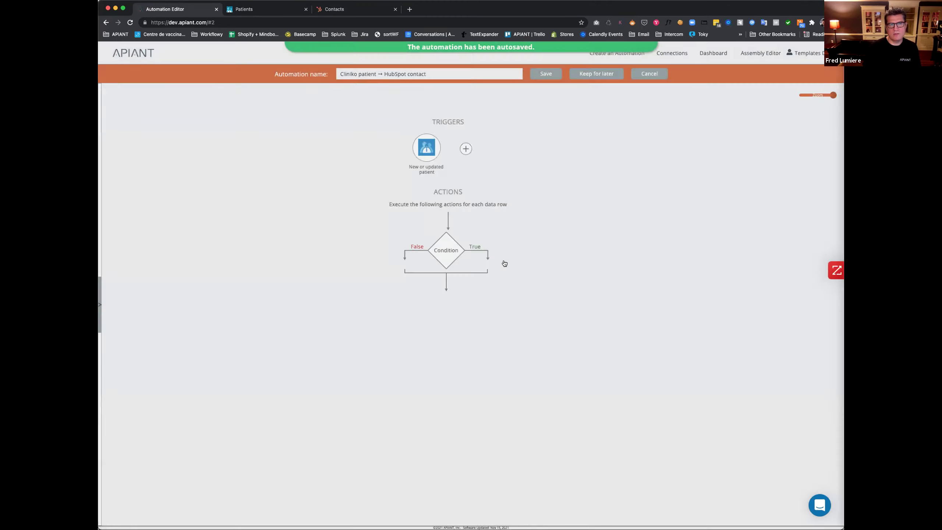
pyautogui.click(309, 121)
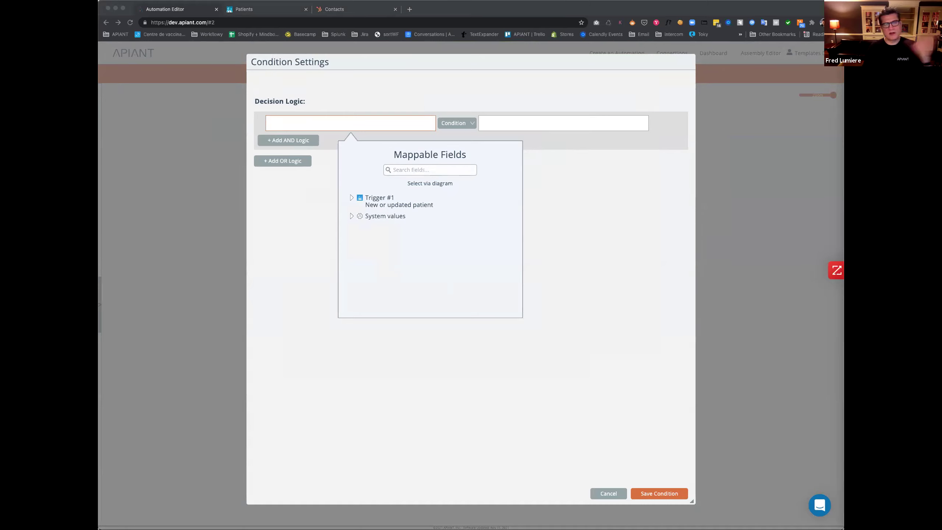
pyautogui.click(427, 183)
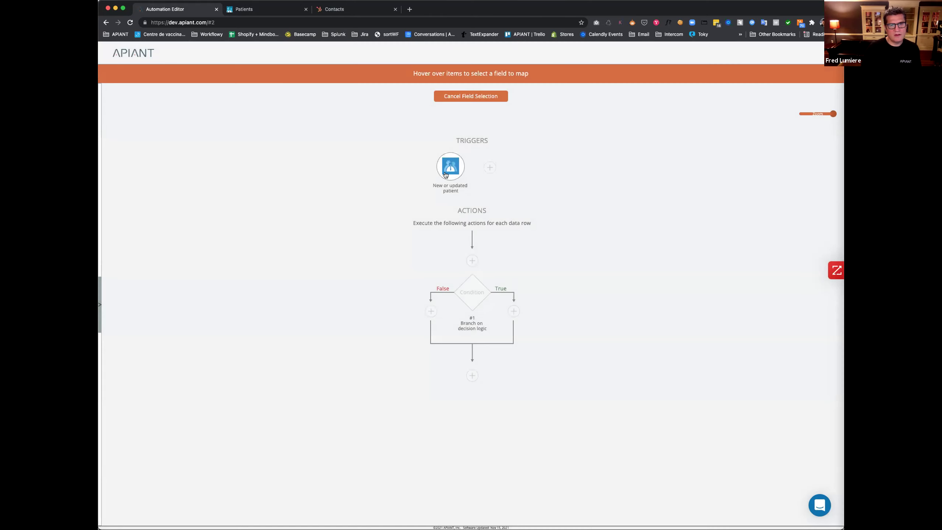
pyautogui.moveTo(445, 175)
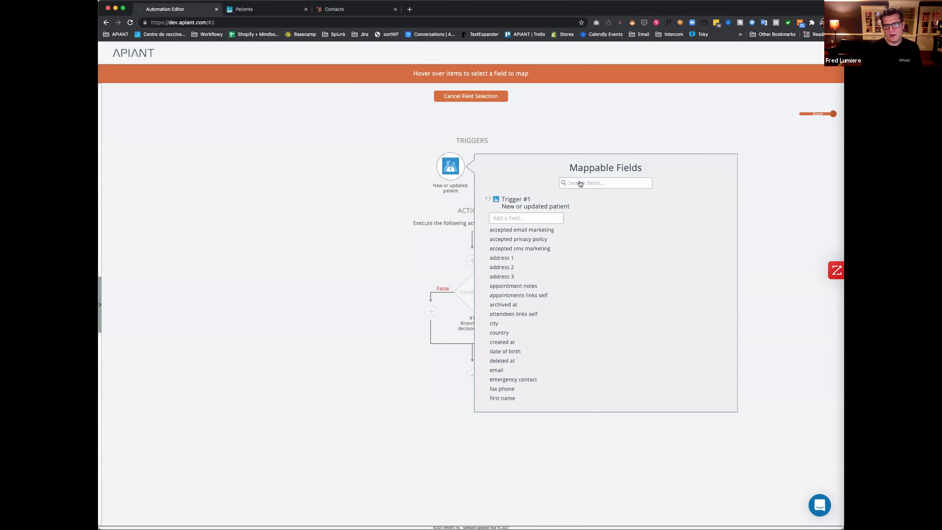
pyautogui.write('email')
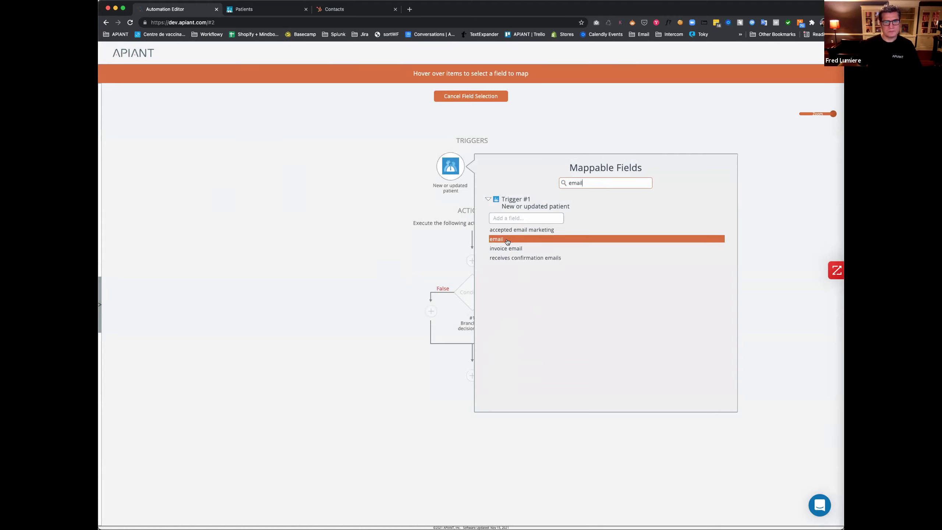
pyautogui.click(506, 240)
pyautogui.click(446, 125)
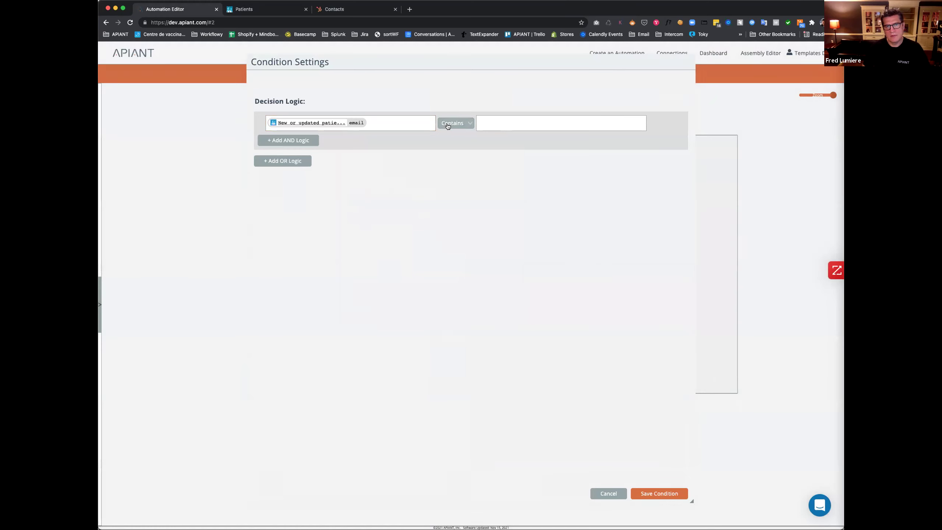
pyautogui.click(447, 125)
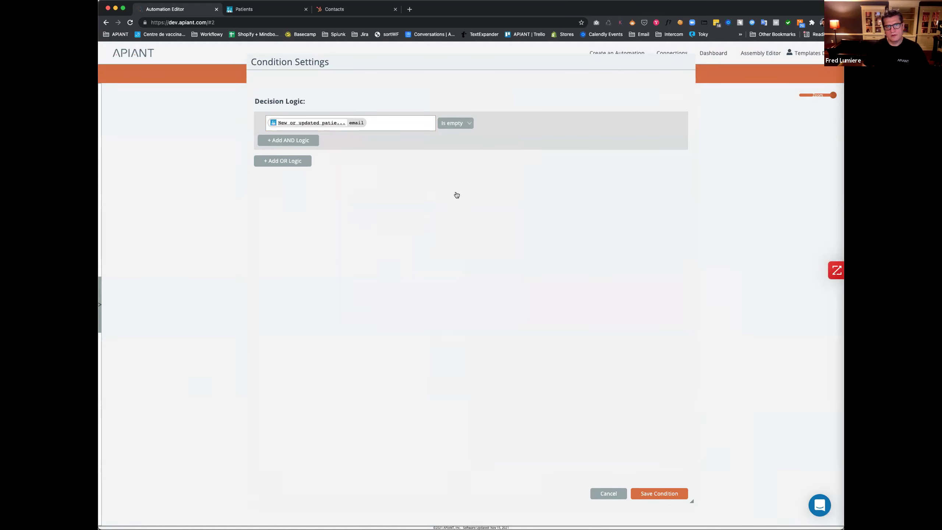
pyautogui.click(660, 494)
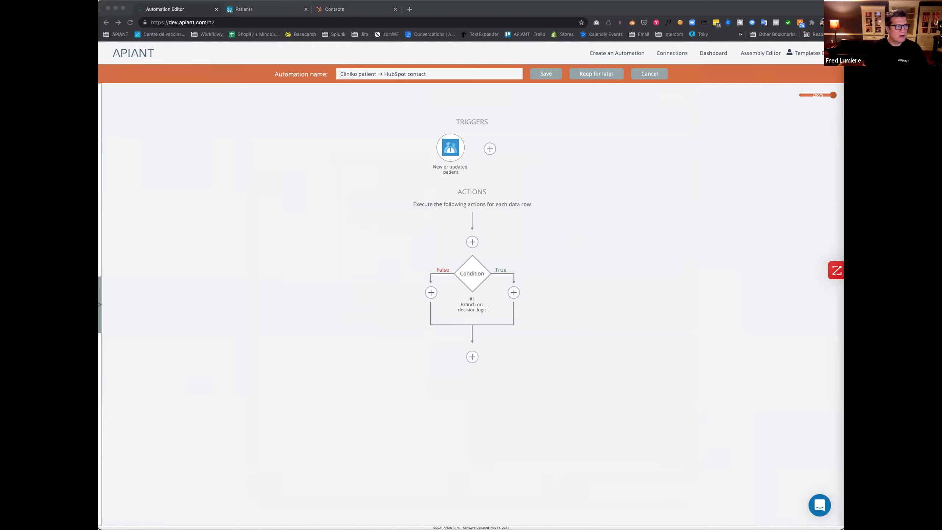
# Rename the condition step to 'no email', save, and dismiss the missing-action warning.
pyautogui.moveTo(477, 279)
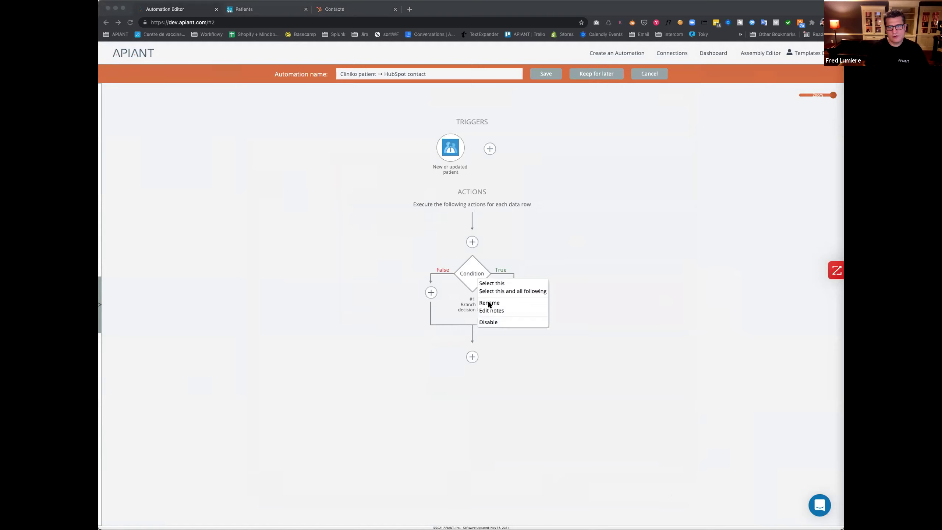
pyautogui.click(487, 303)
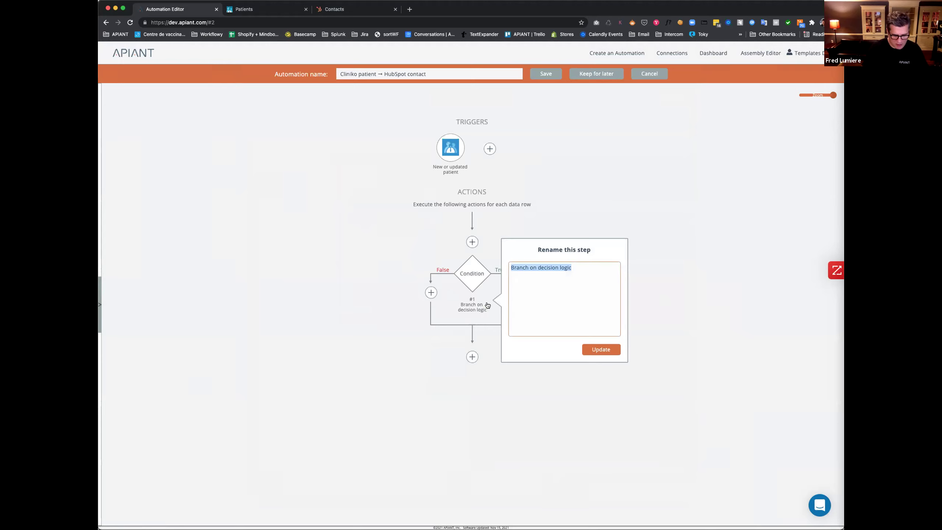
pyautogui.write('no email')
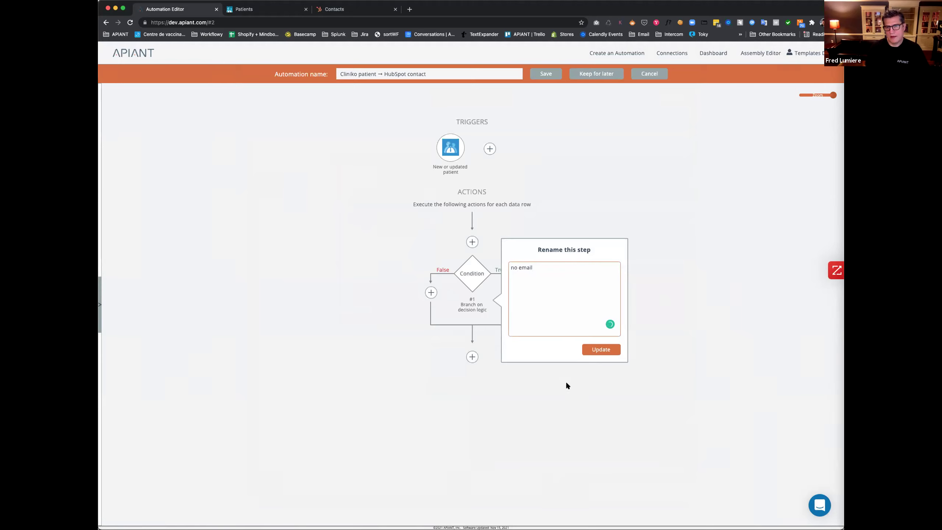
pyautogui.click(589, 351)
pyautogui.click(545, 75)
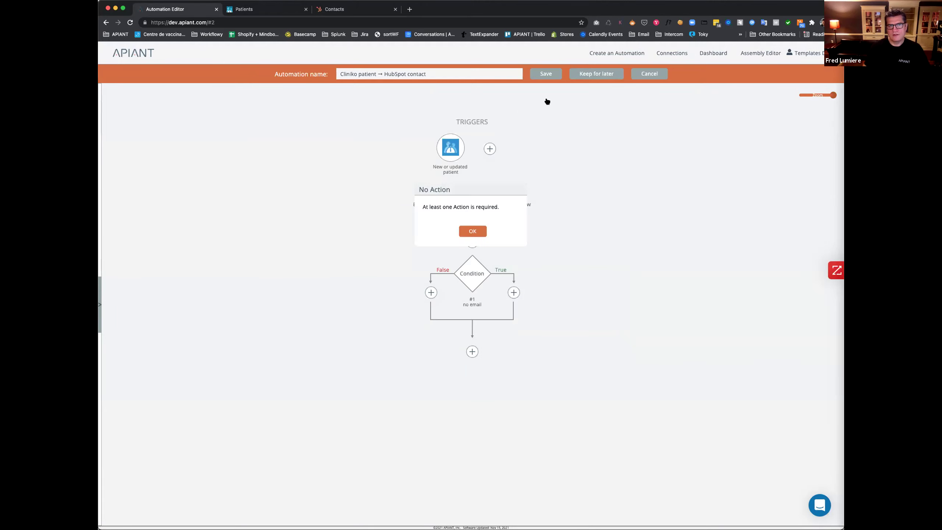
pyautogui.click(472, 231)
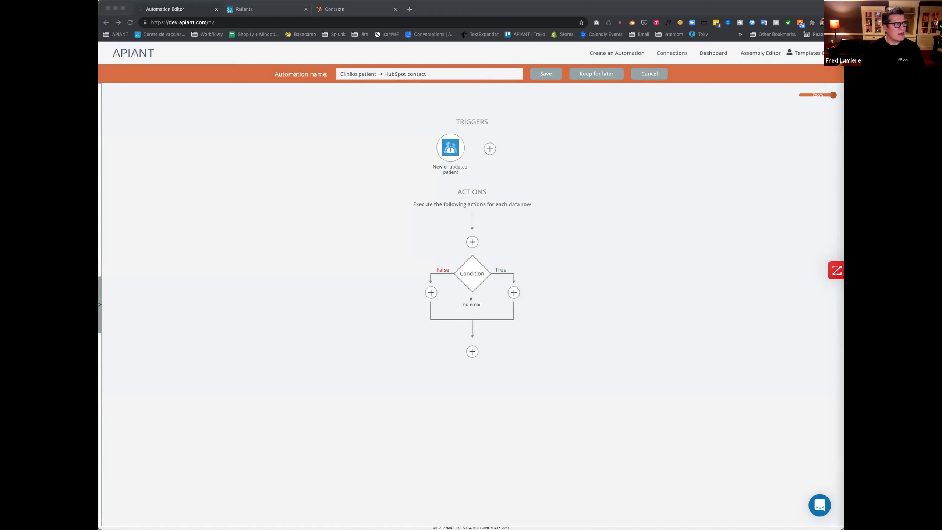
# Add a Lookup Tables 'Save value' action on the condition's False branch.
pyautogui.click(378, 326)
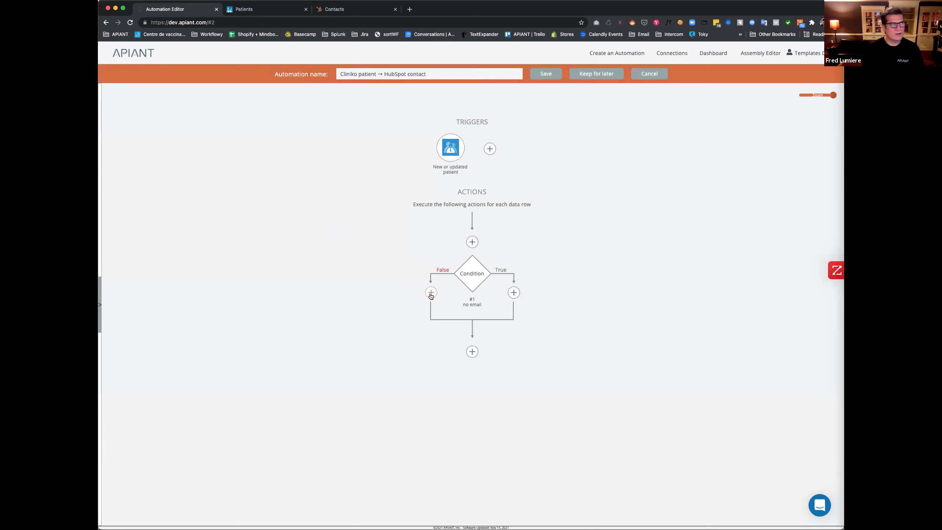
pyautogui.click(431, 293)
pyautogui.click(478, 272)
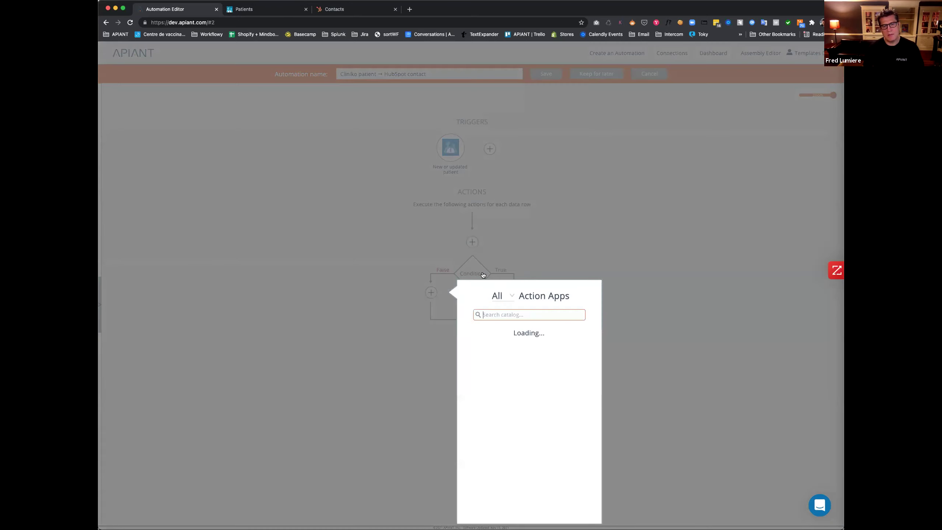
pyautogui.write('look')
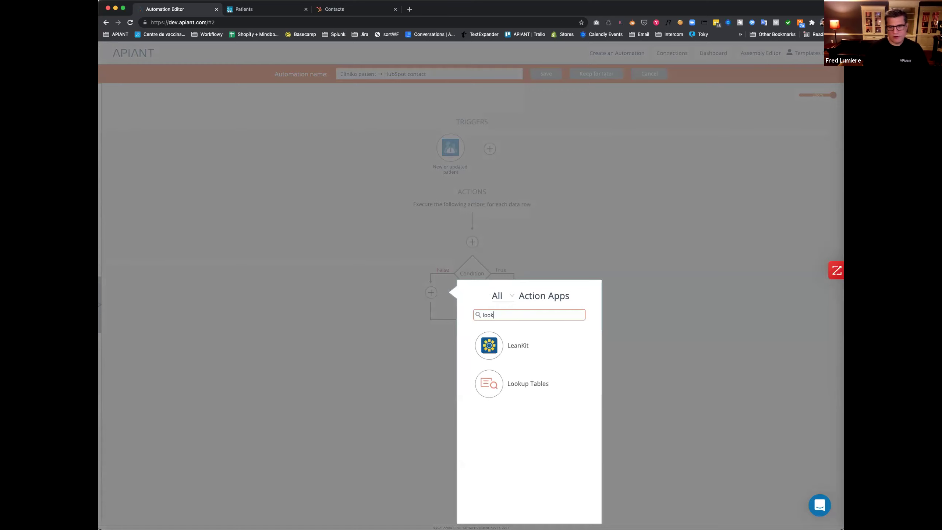
pyautogui.click(485, 386)
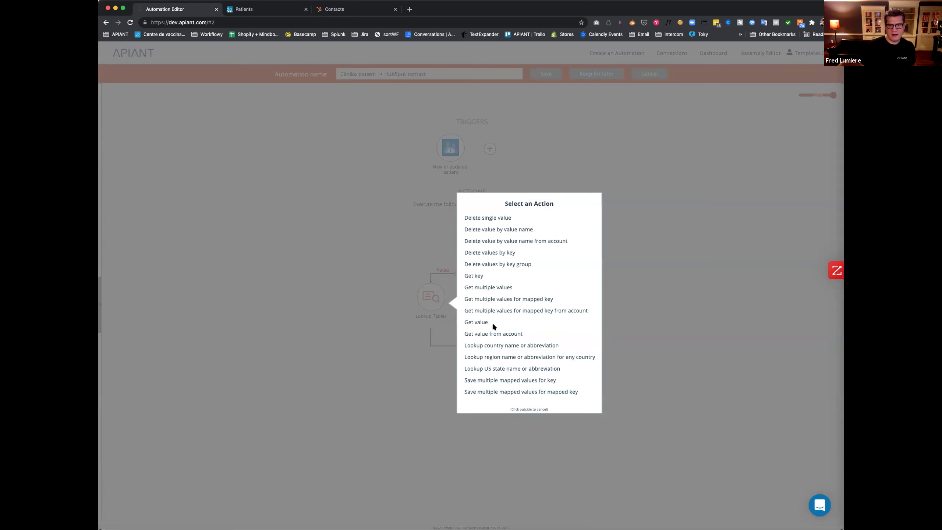
pyautogui.scroll(-3, 493, 325)
pyautogui.click(477, 385)
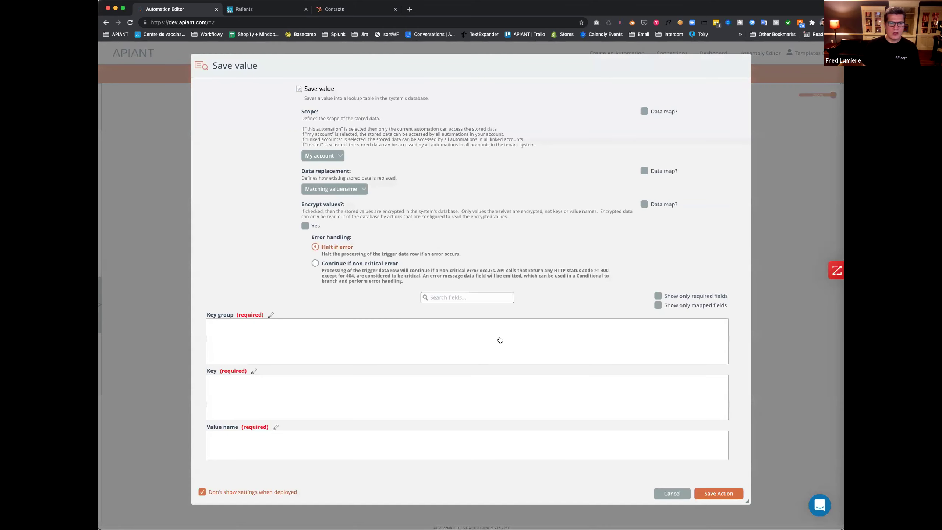
# Set the Save value scope to 'This automation' instead of the whole account.
pyautogui.scroll(-2, 267, 358)
pyautogui.scroll(2, 271, 356)
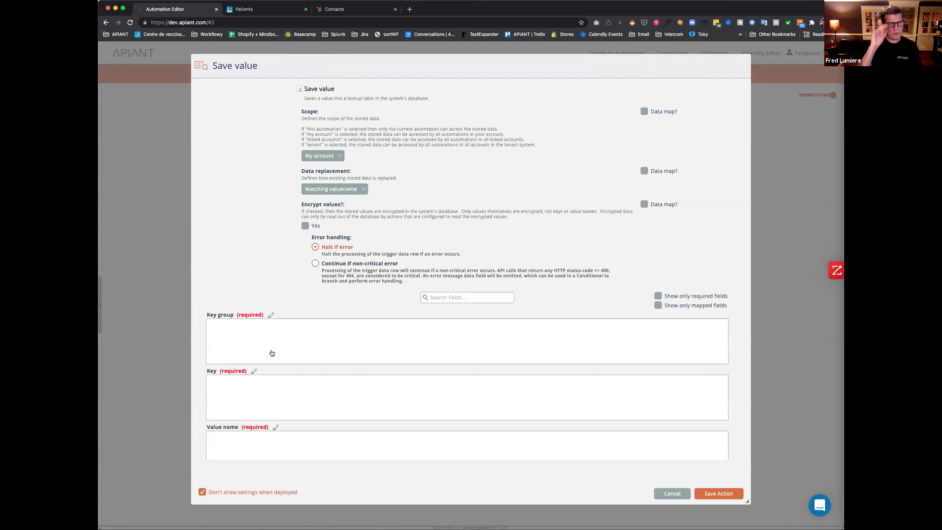
pyautogui.click(338, 159)
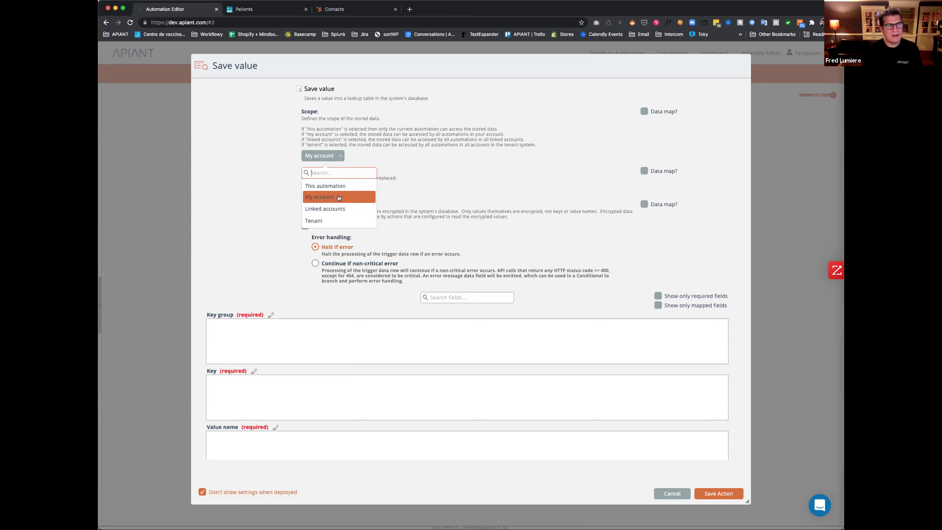
pyautogui.rightClick(339, 197)
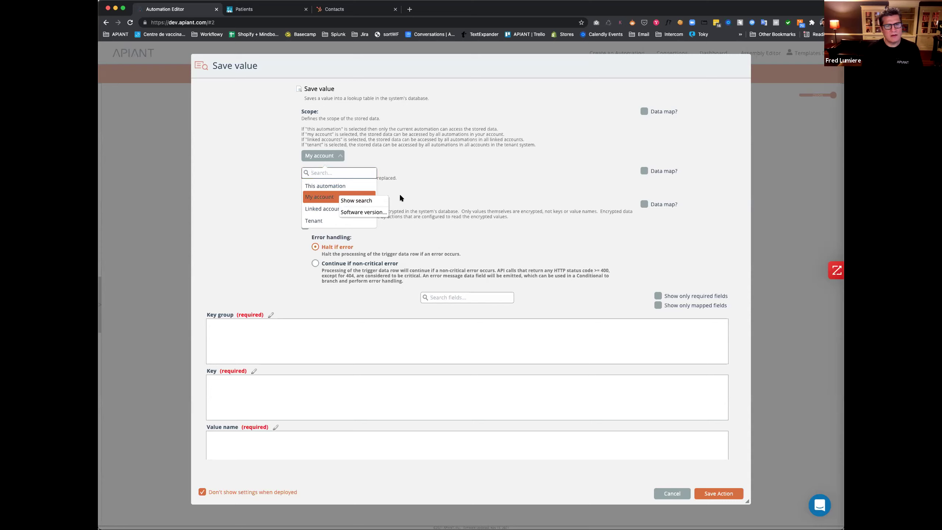
pyautogui.click(332, 188)
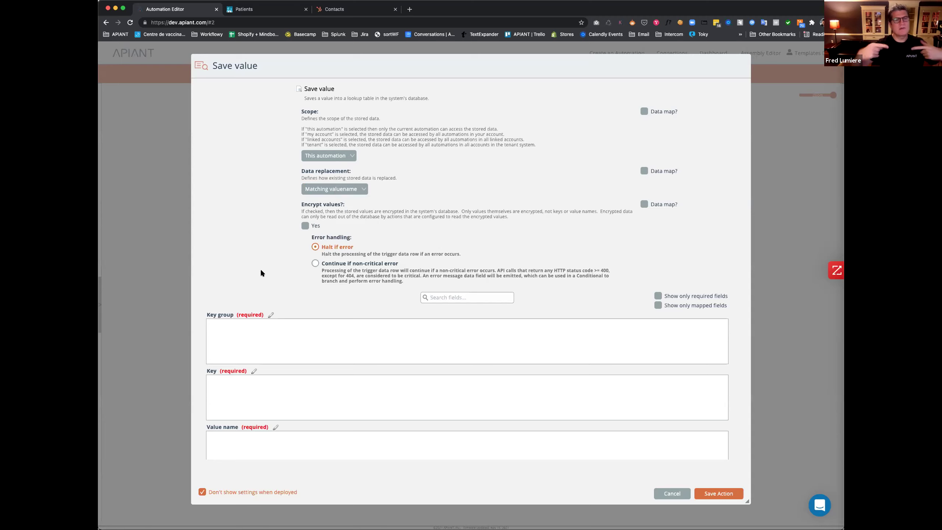
pyautogui.click(268, 336)
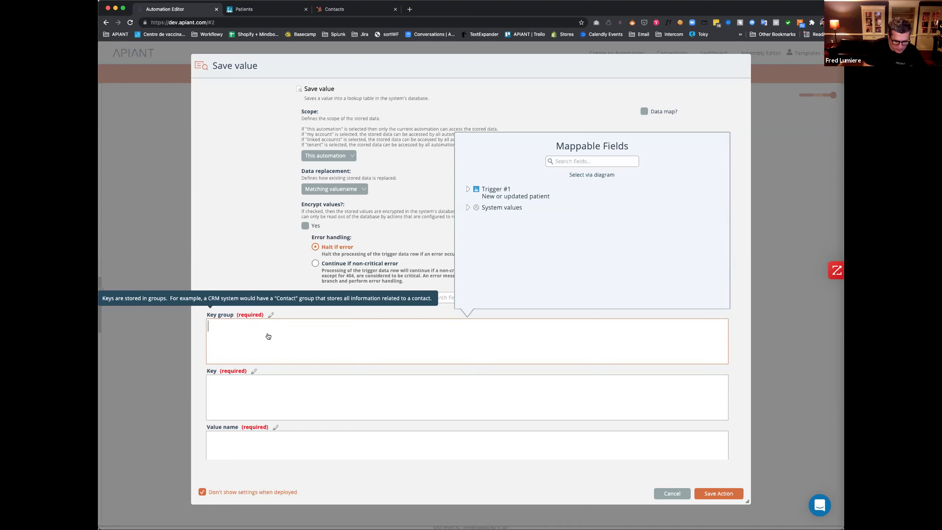
# Enter 'Cliniko_HubSpot' as the Save value key group.
pyautogui.write('Clinik')
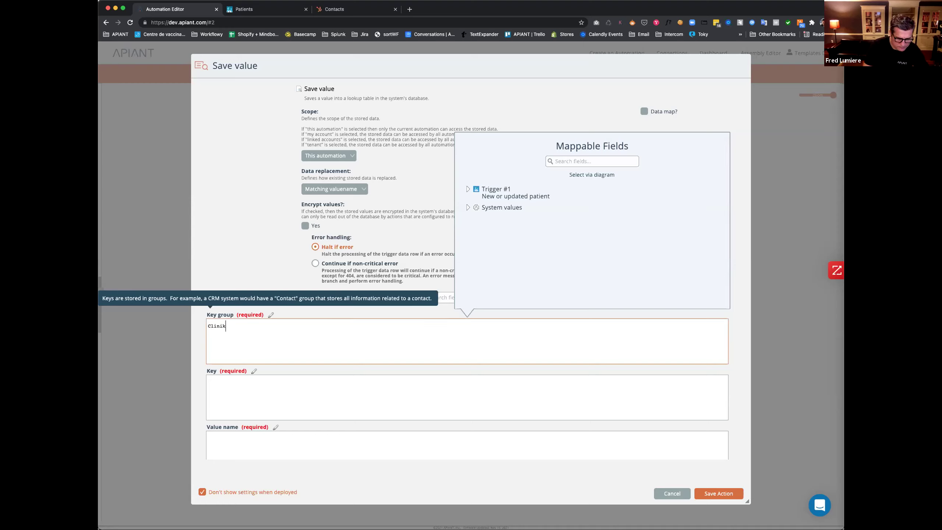
pyautogui.write('o_H')
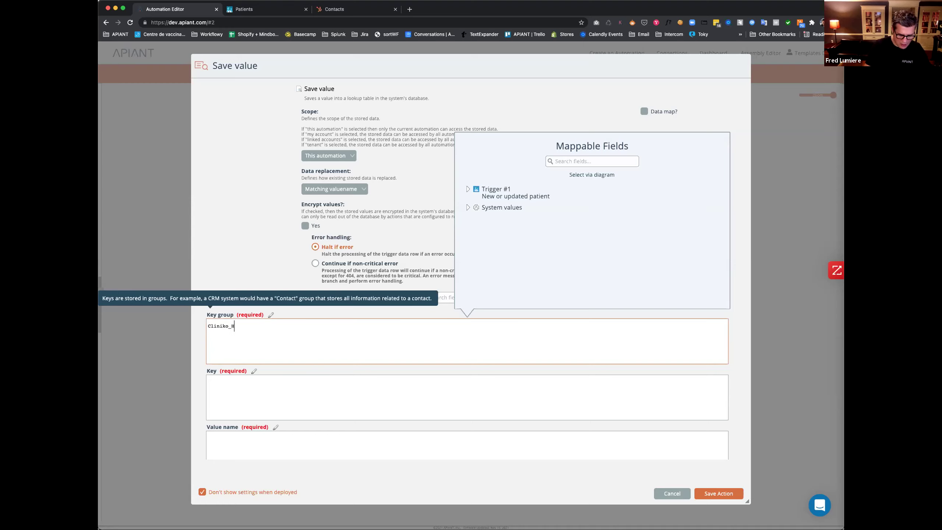
pyautogui.write('ubSpot')
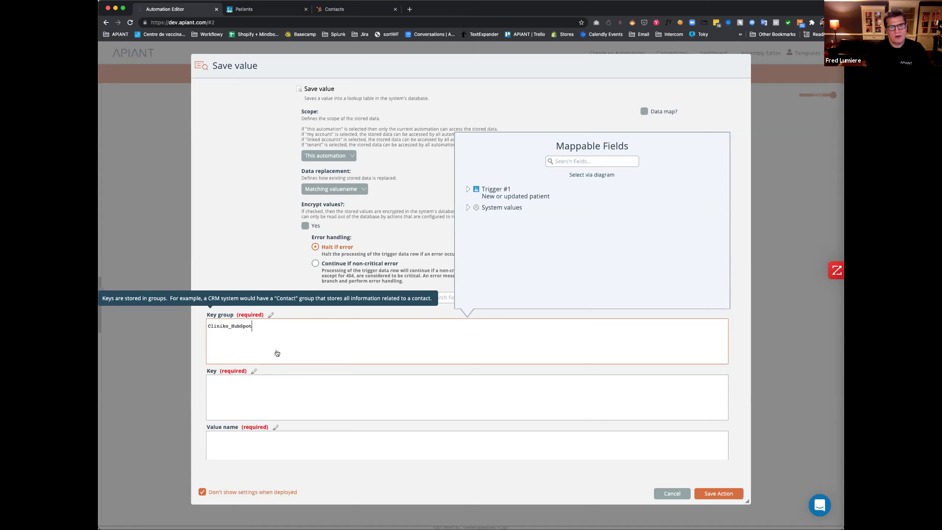
pyautogui.scroll(-1, 276, 350)
pyautogui.scroll(1, 275, 349)
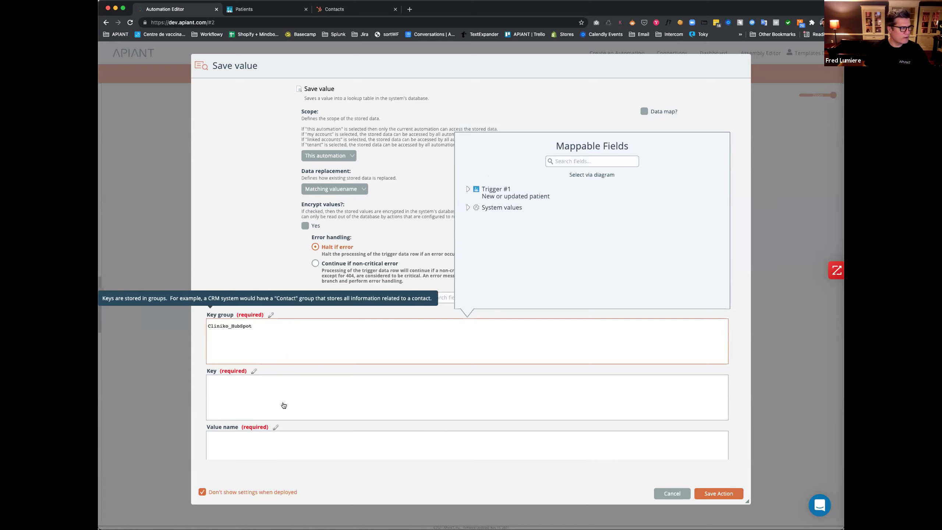
# Set the key to 'Patient_id' plus the trigger's patient id, and value name 'Patient_email'.
pyautogui.click(277, 401)
pyautogui.write('P')
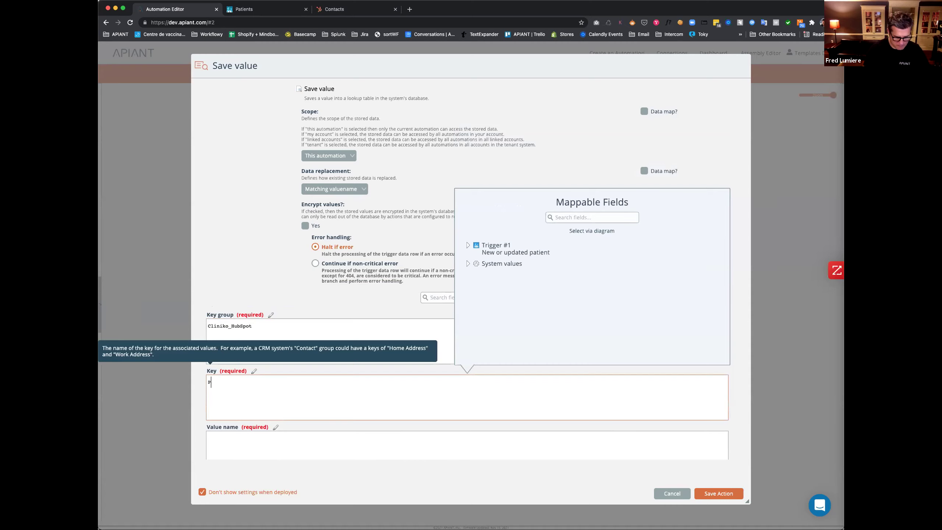
pyautogui.write('atient_id_')
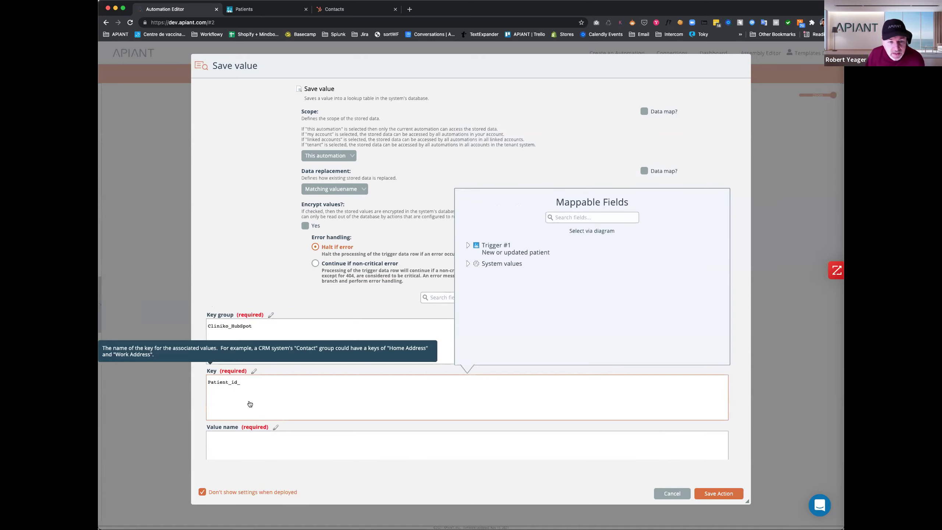
pyautogui.click(584, 231)
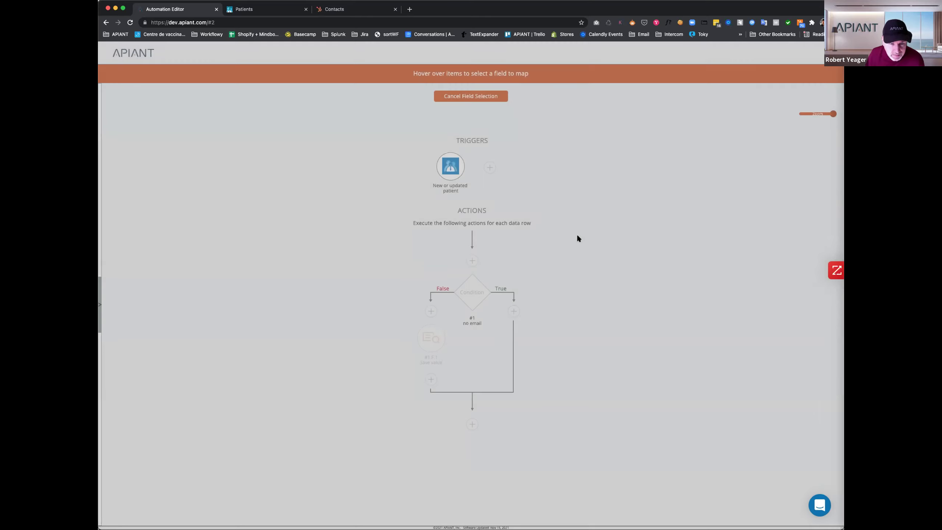
pyautogui.moveTo(451, 166)
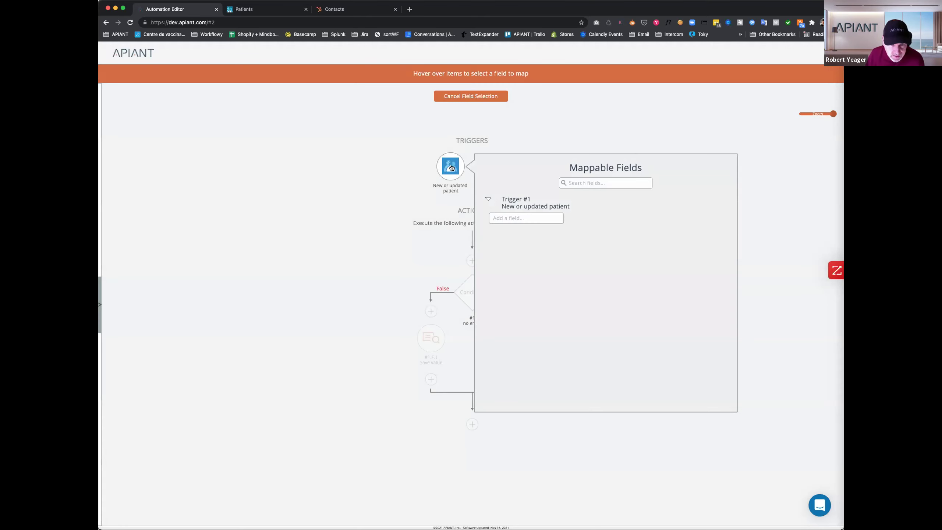
pyautogui.click(583, 181)
pyautogui.write('id')
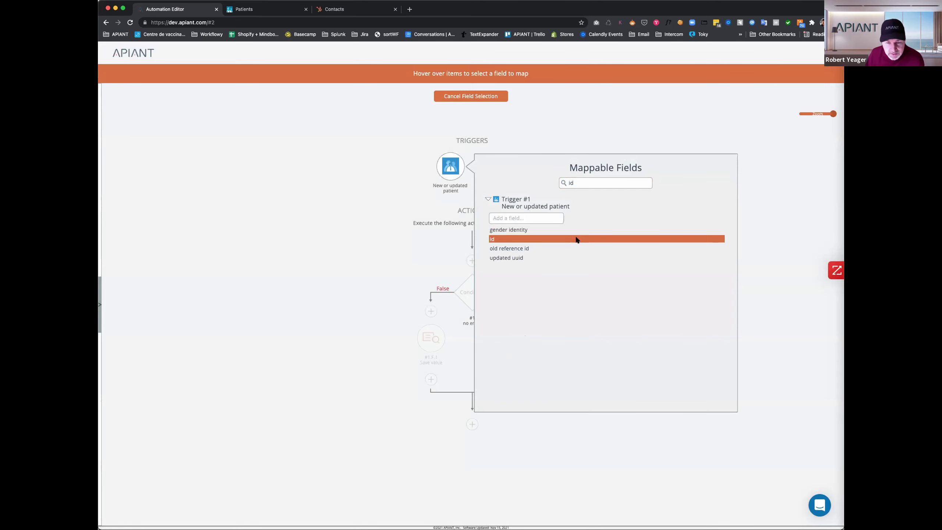
pyautogui.click(575, 239)
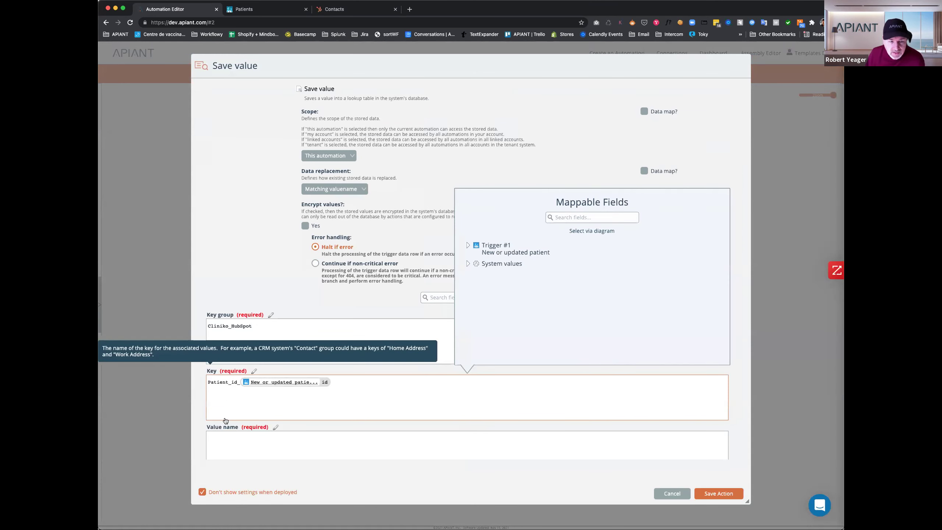
pyautogui.click(225, 435)
pyautogui.write('Patient_email')
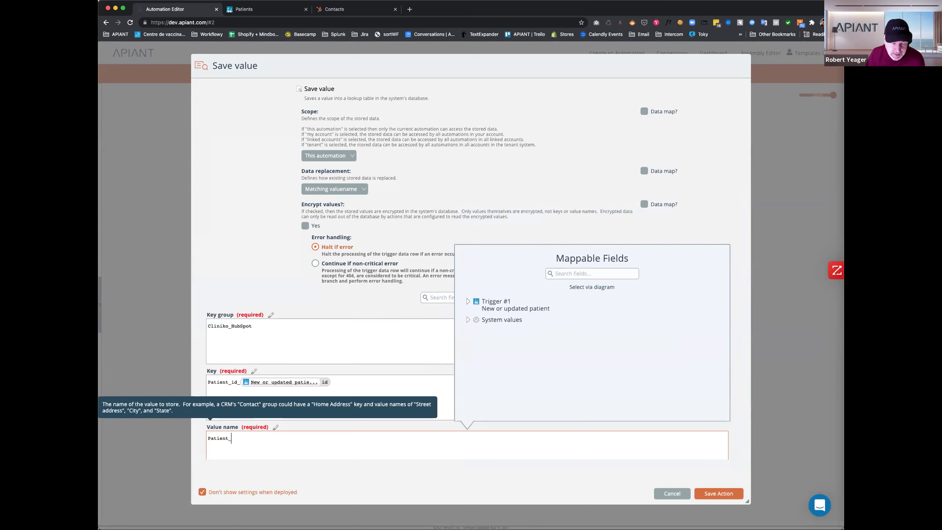
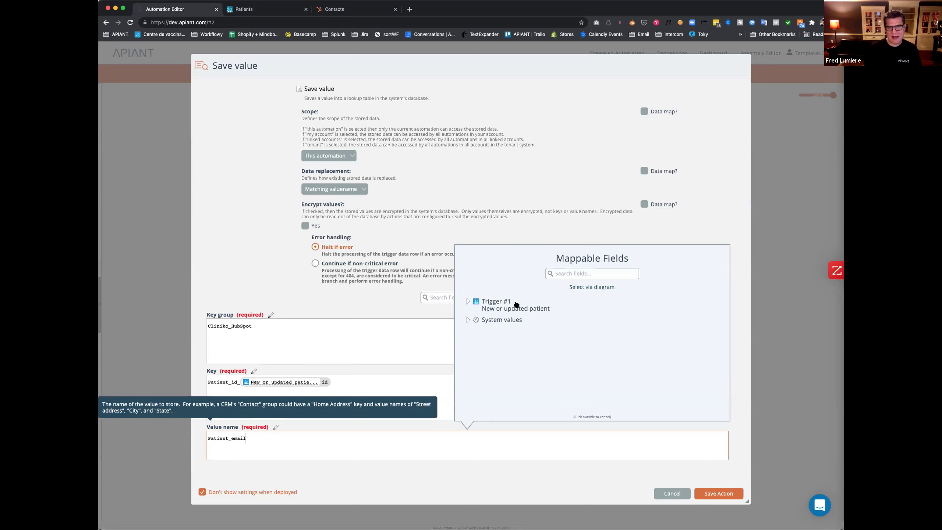
# Map the new patient trigger's email field as the Save value step's value and save the step.
pyautogui.click(584, 288)
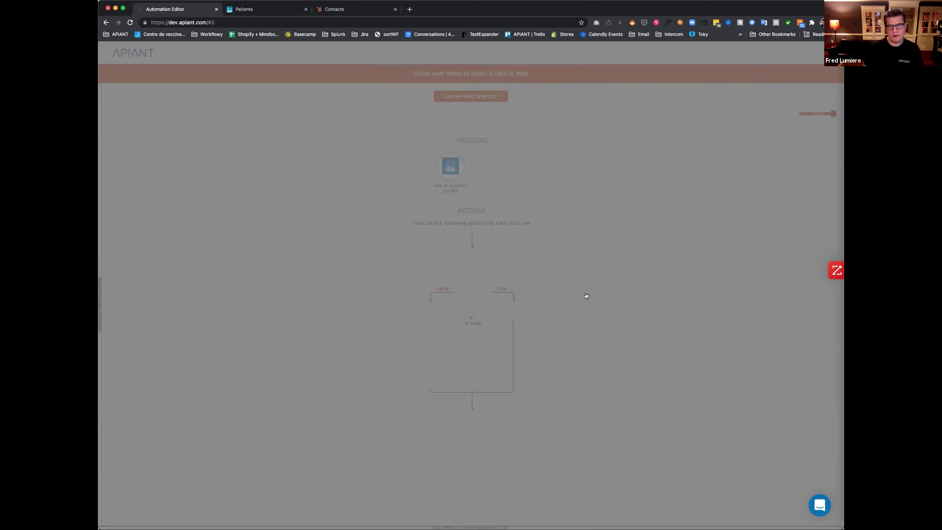
pyautogui.moveTo(453, 173)
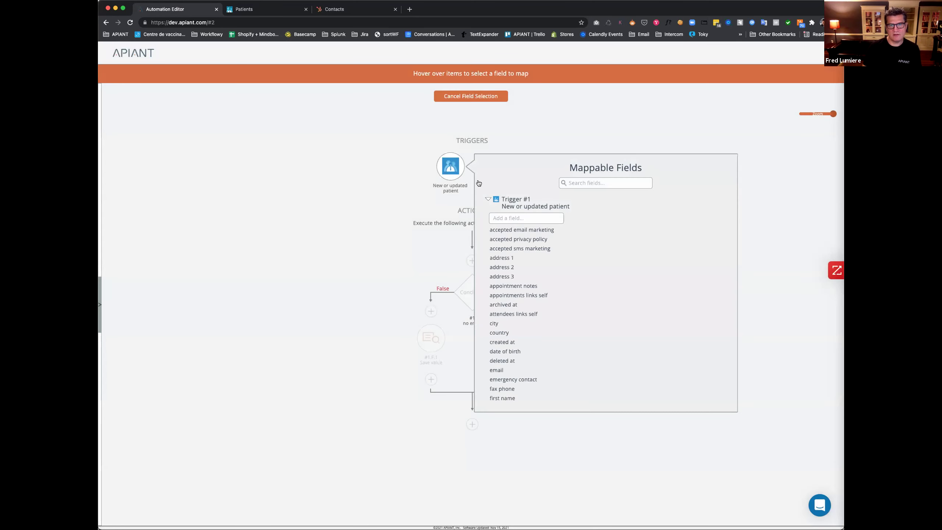
pyautogui.click(464, 96)
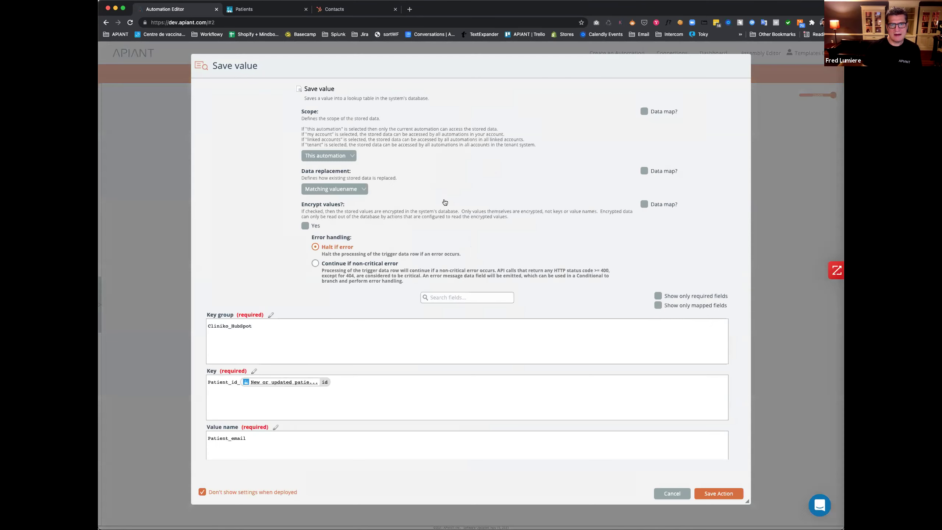
pyautogui.scroll(-3, 271, 401)
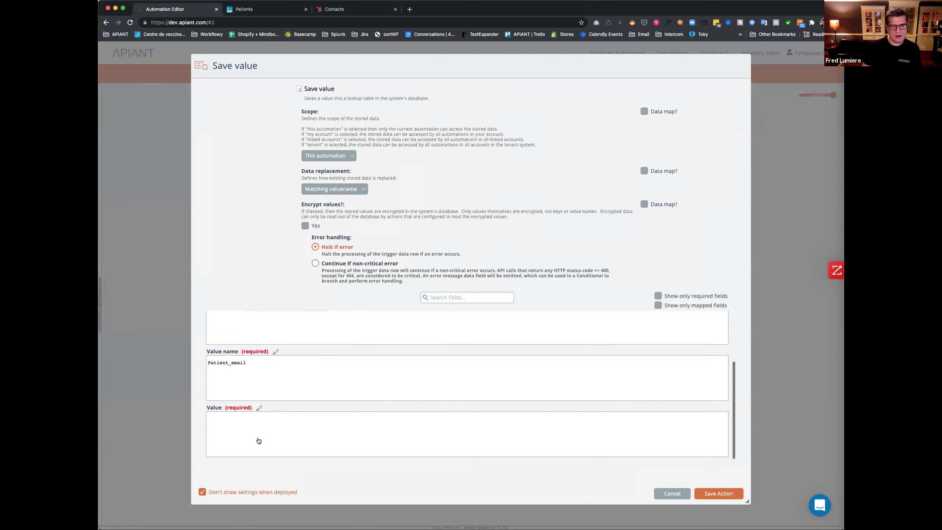
pyautogui.click(254, 452)
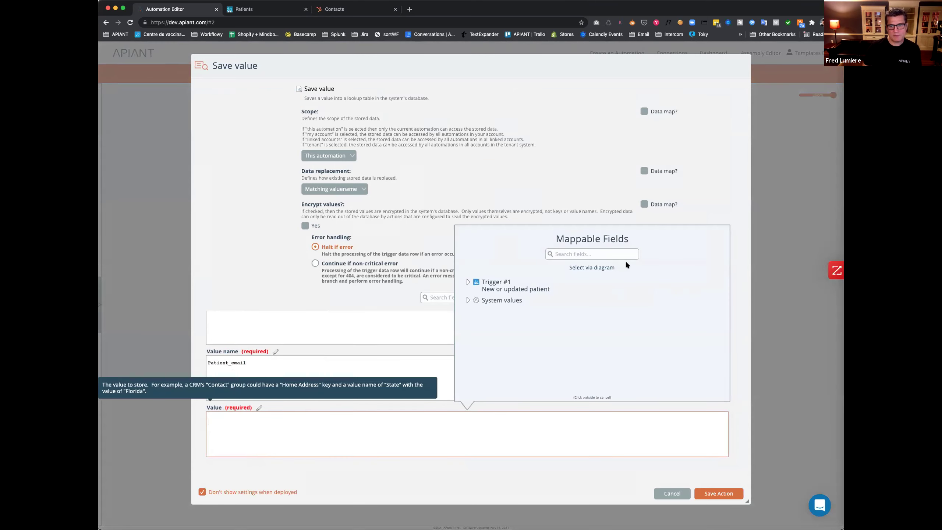
pyautogui.click(589, 267)
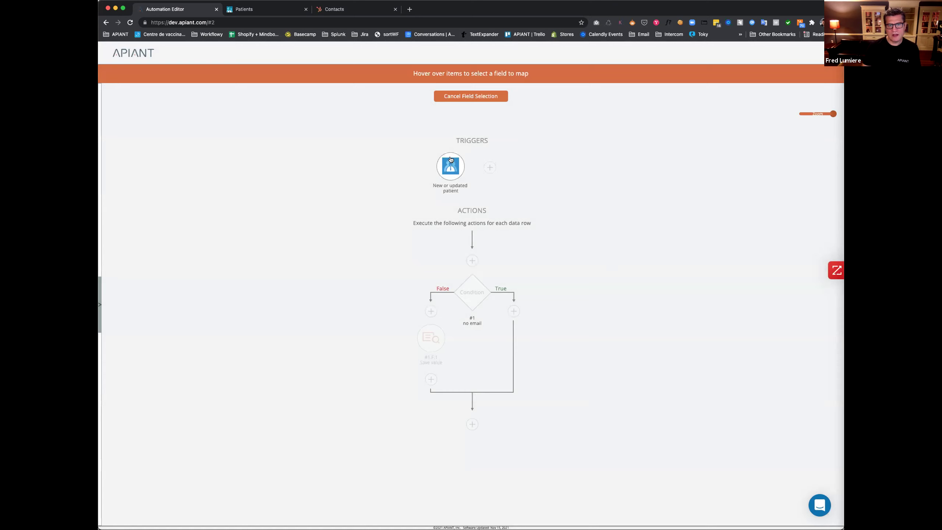
pyautogui.moveTo(450, 160)
pyautogui.click(590, 183)
pyautogui.write('email')
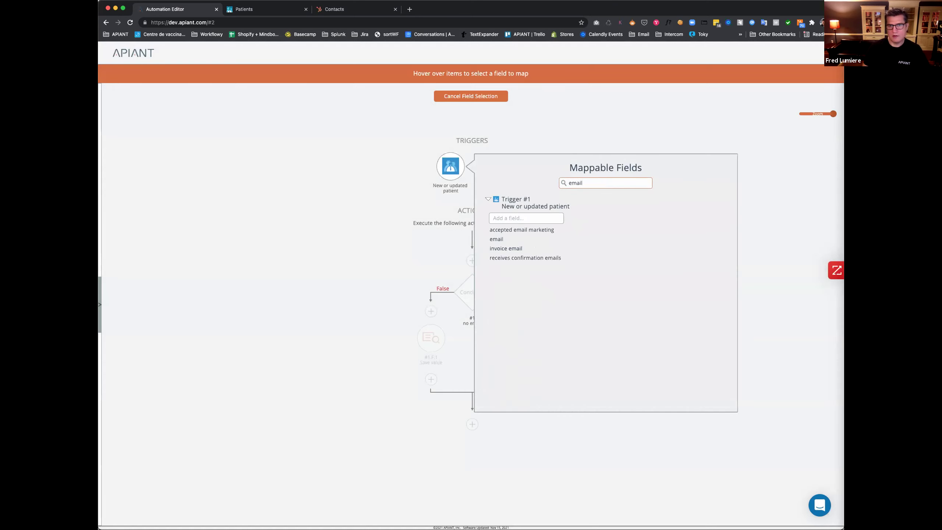
pyautogui.click(543, 240)
pyautogui.click(717, 493)
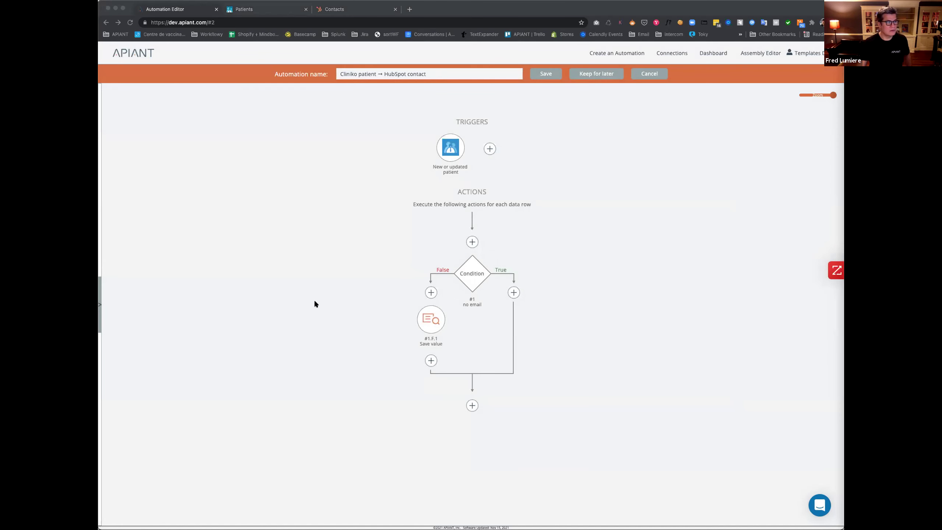
# Rename the False-branch save step from 'Save value' to 'Save Patient_email' and reopen its settings.
pyautogui.rightClick(425, 324)
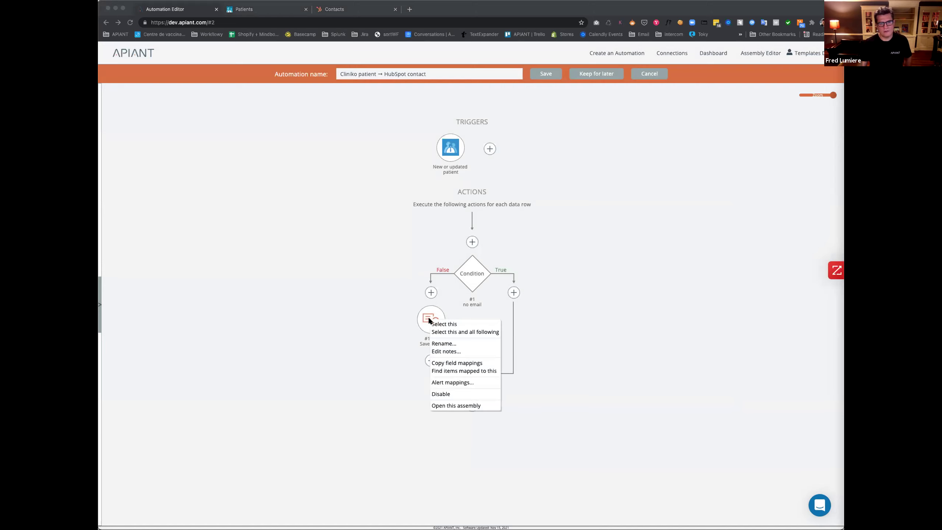
pyautogui.click(441, 344)
pyautogui.doubleClick(486, 318)
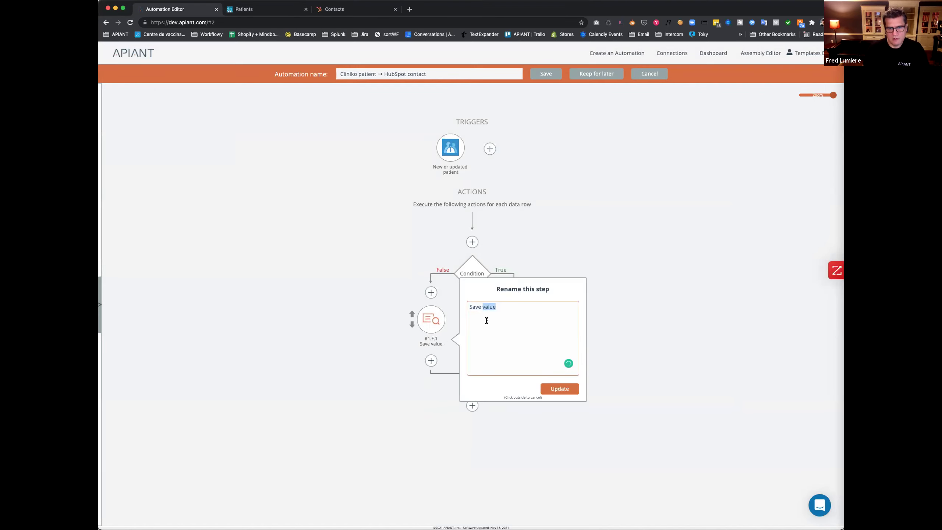
pyautogui.write('Patient_emai')
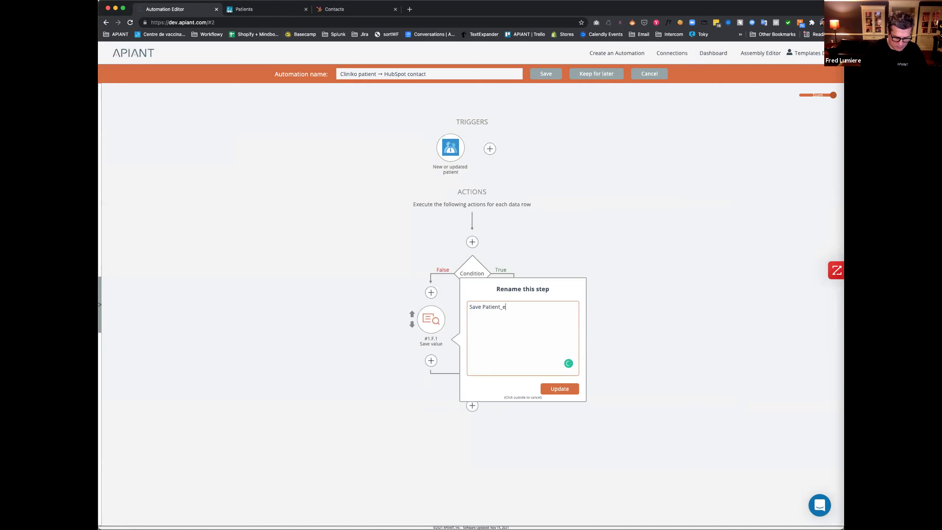
pyautogui.click(576, 390)
pyautogui.click(425, 325)
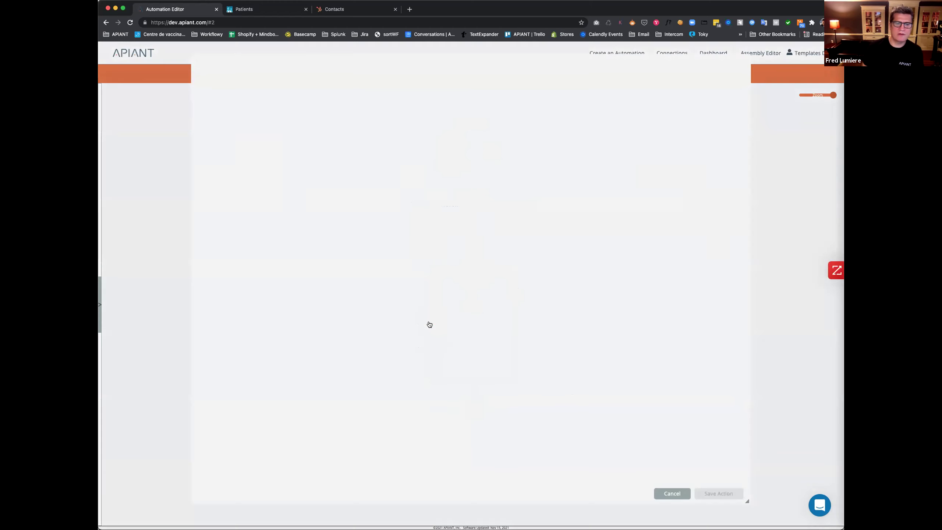
pyautogui.scroll(-3, 297, 406)
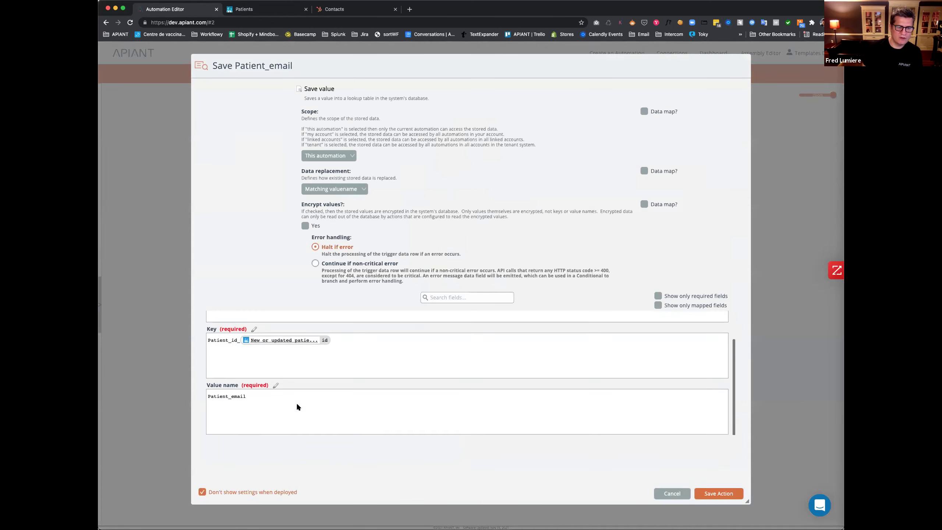
# Review the Patient_email value name and close the step settings without changes.
pyautogui.click(262, 390)
pyautogui.doubleClick(263, 394)
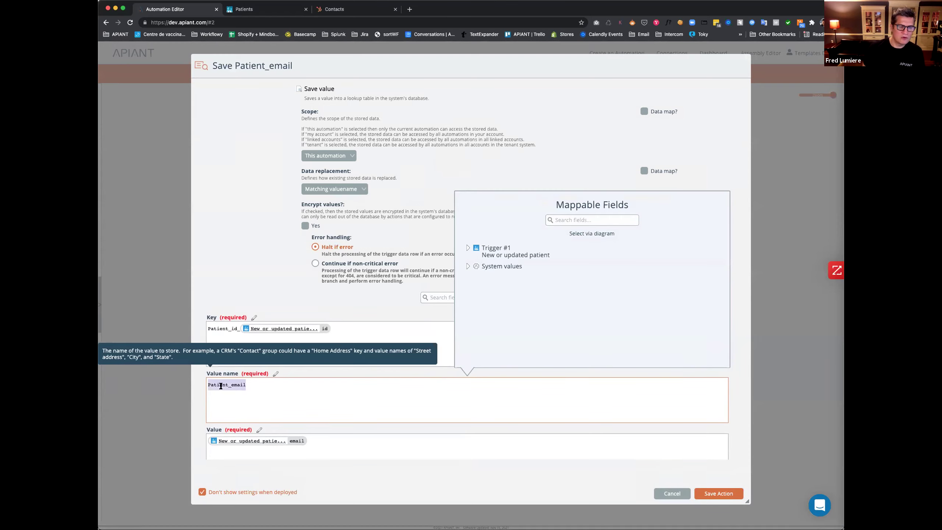
pyautogui.click(717, 493)
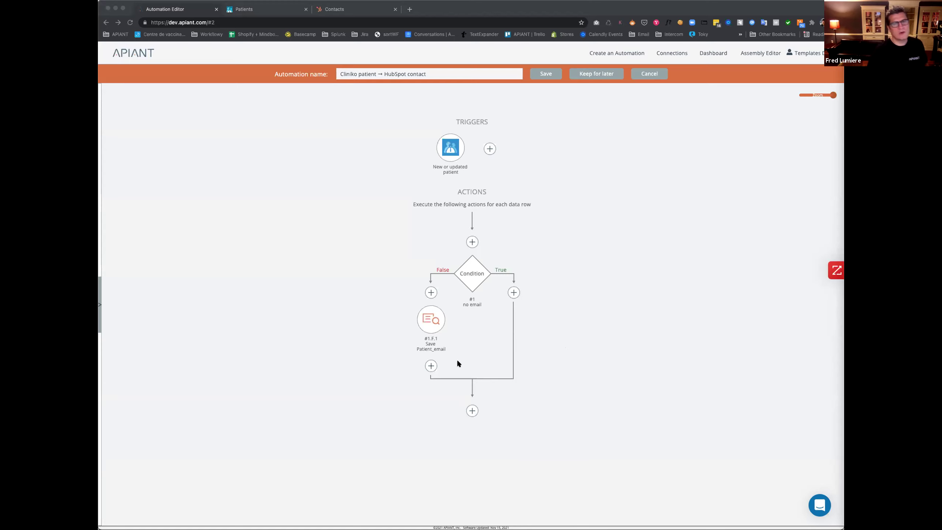
pyautogui.click(336, 11)
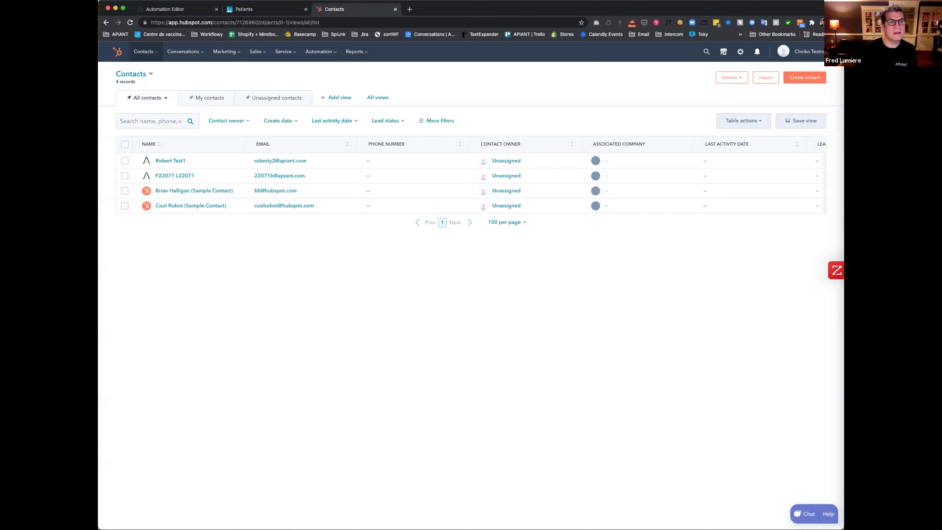
# After checking HubSpot's four existing contacts, return to the APIANT automation editor.
pyautogui.click(182, 11)
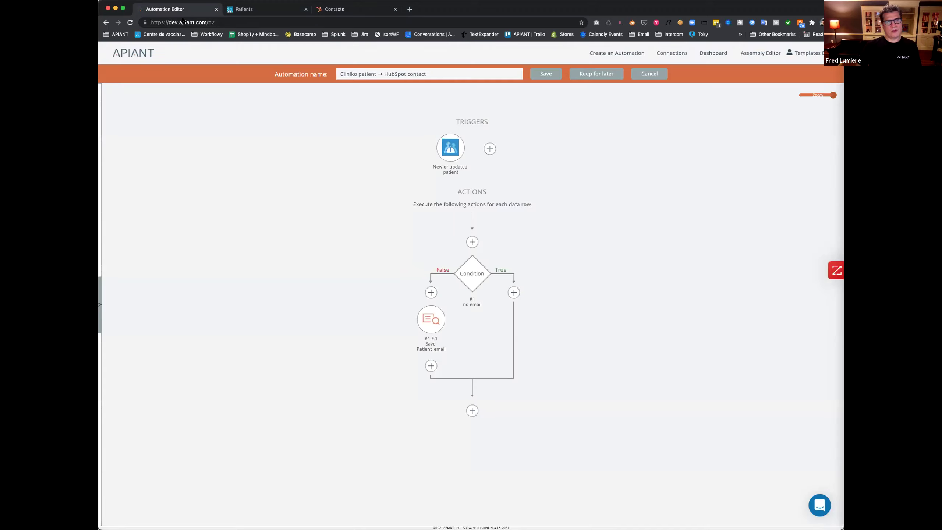
# Copy the Save Patient_email step and paste it onto the True branch.
pyautogui.click(432, 323)
pyautogui.click(467, 322)
pyautogui.click(513, 292)
pyautogui.click(570, 320)
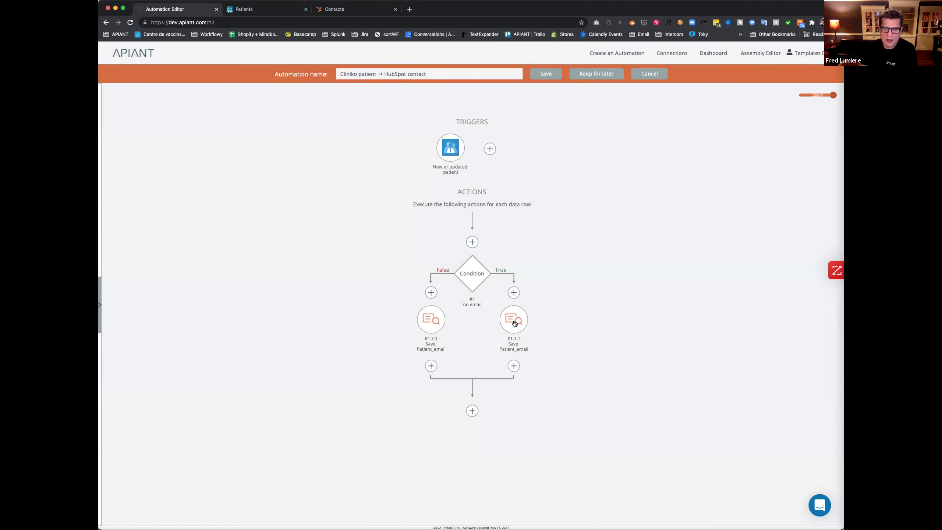
pyautogui.click(514, 323)
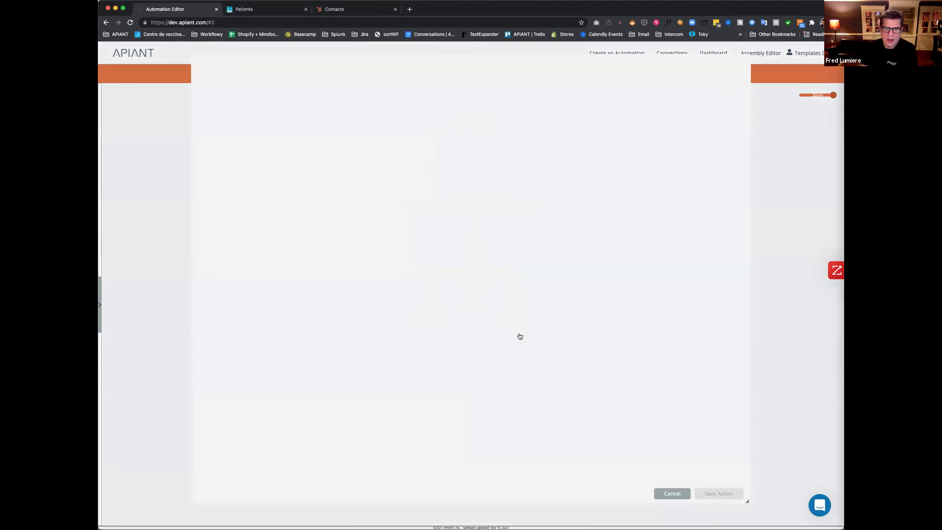
pyautogui.scroll(-3, 386, 374)
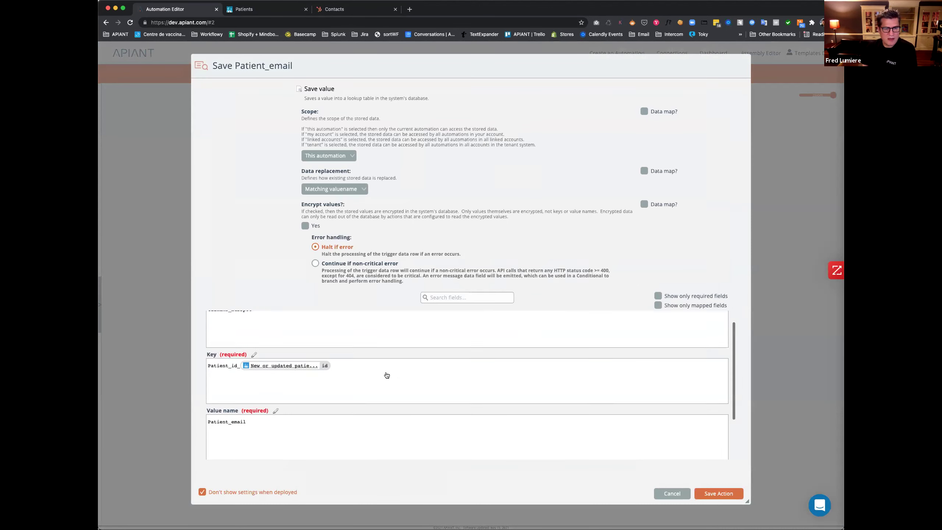
pyautogui.click(340, 424)
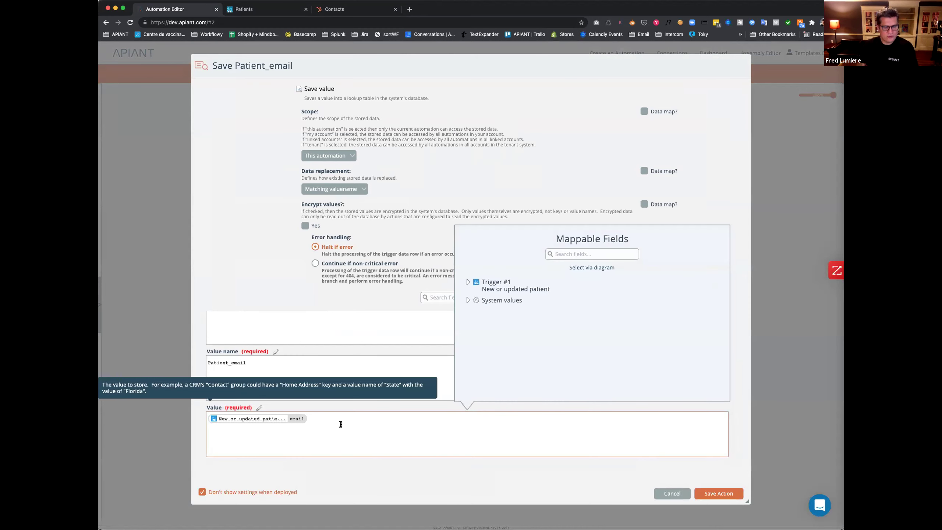
pyautogui.press('BackSpace')
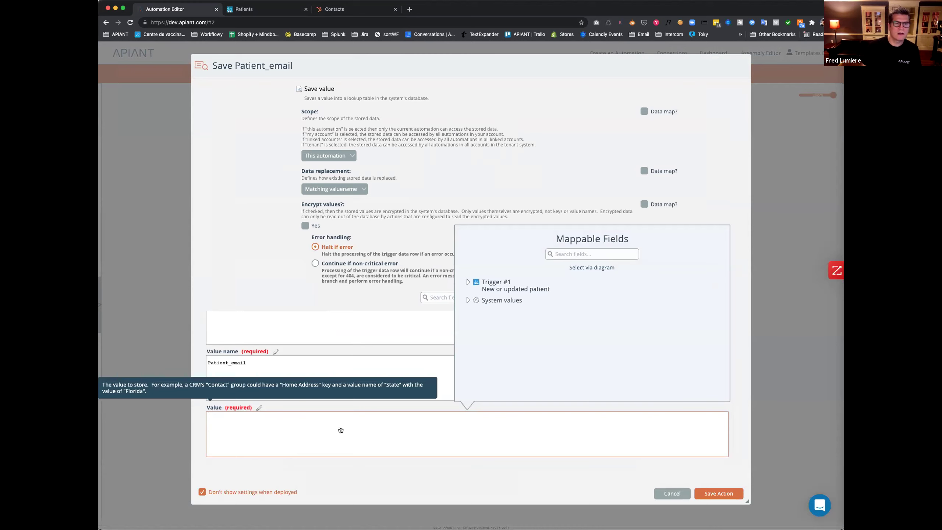
pyautogui.click(571, 254)
pyautogui.write('id')
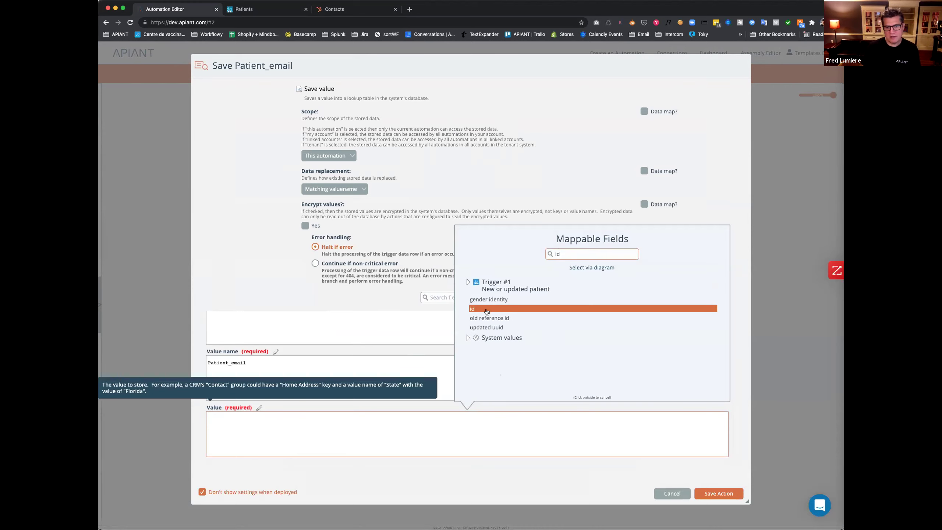
pyautogui.click(499, 308)
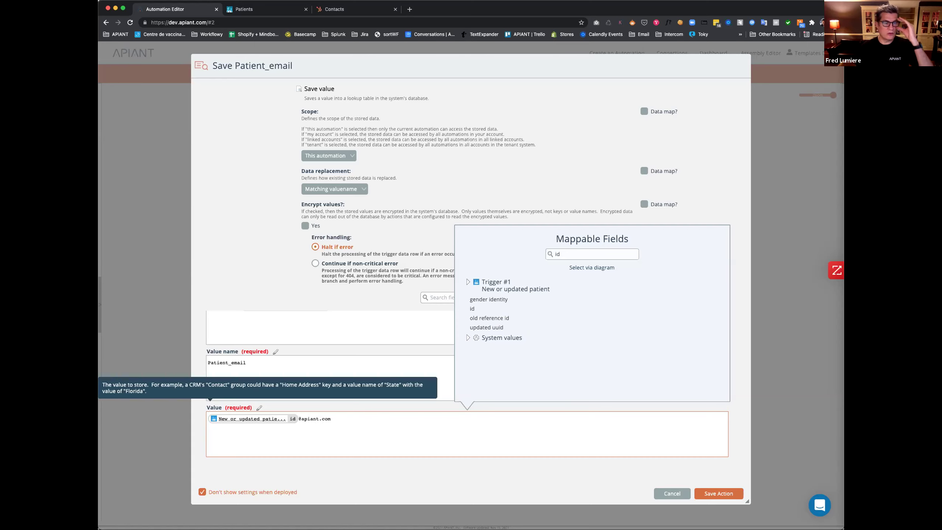
pyautogui.click(726, 497)
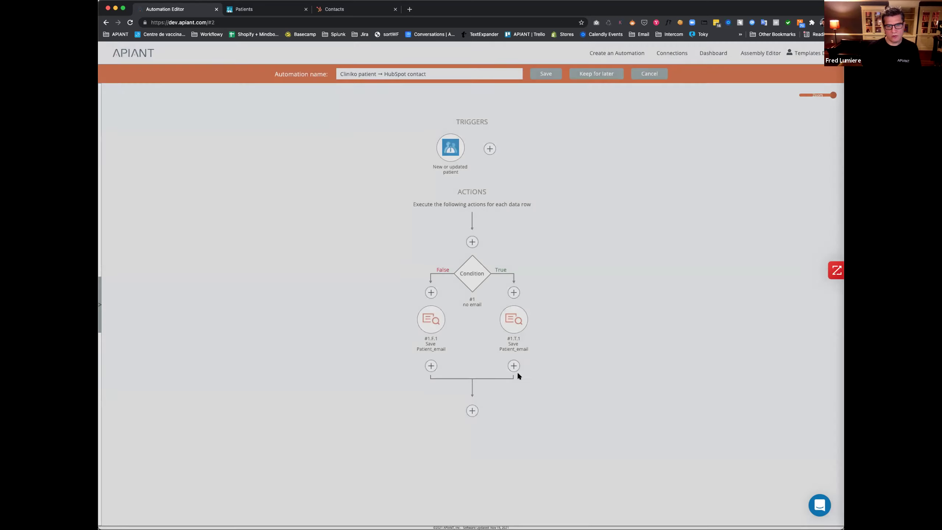
# Add a Lookup Tables app step below the rejoined branches, found by searching 'look'.
pyautogui.moveTo(518, 330)
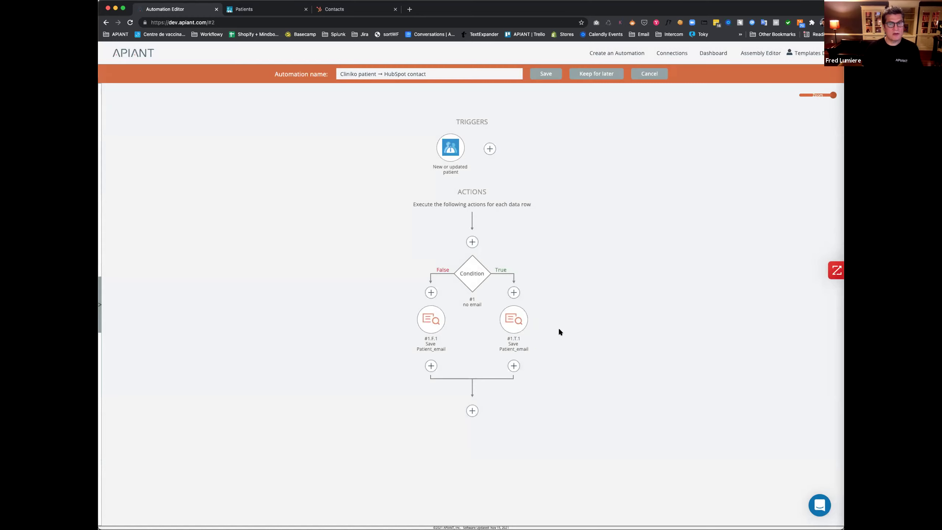
pyautogui.press('super+Tab')
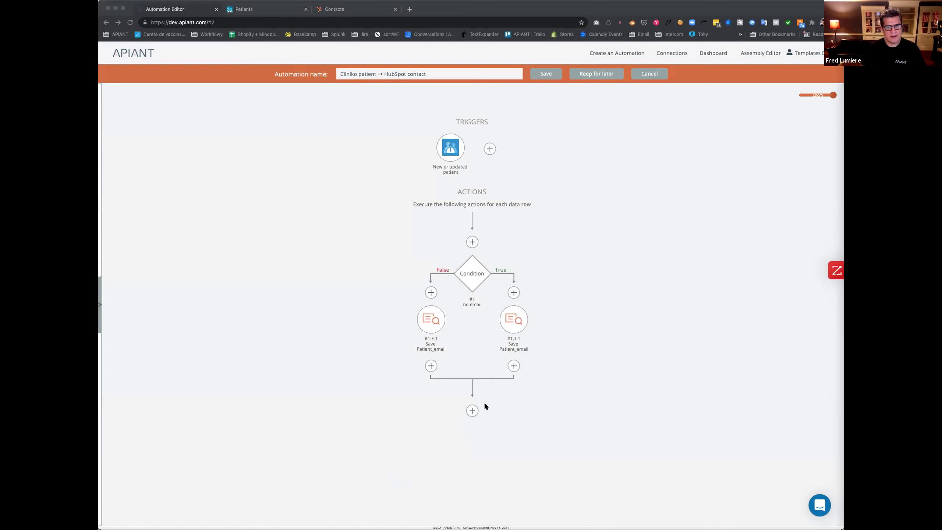
pyautogui.click(472, 411)
pyautogui.click(472, 411)
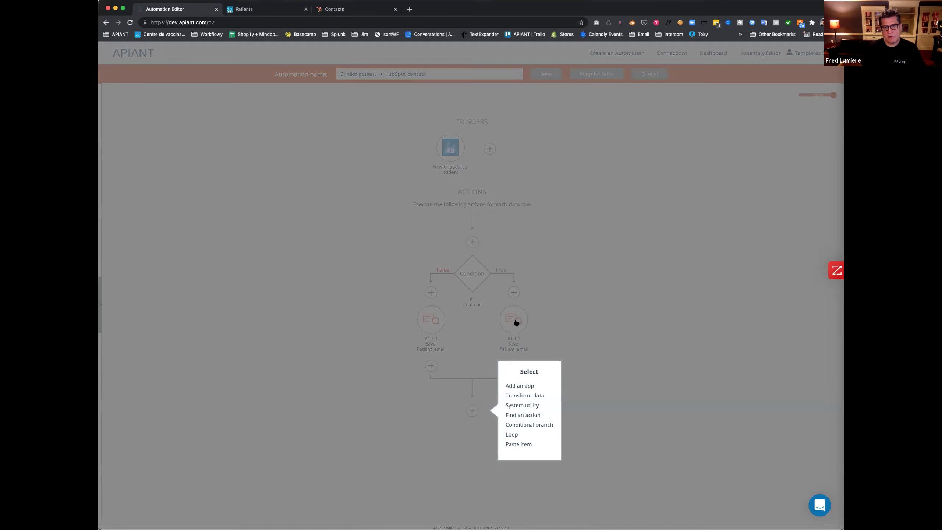
pyautogui.click(519, 386)
pyautogui.write('look')
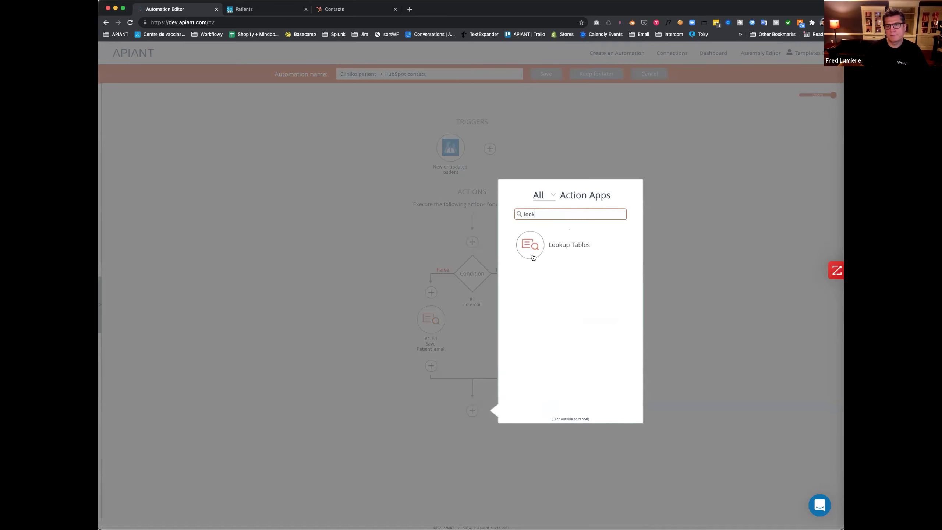
pyautogui.click(534, 255)
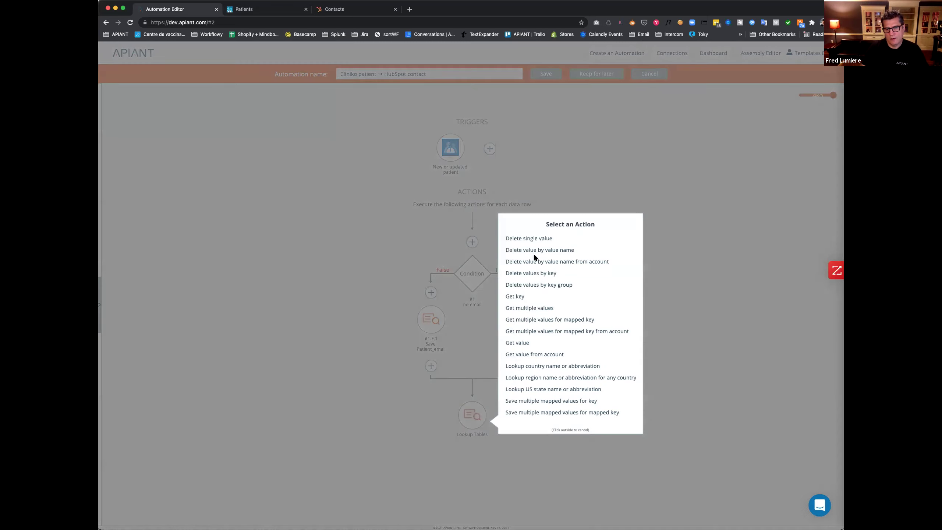
# Choose the Get value action and paste the False-branch save step's key group, key and Patient_email mappings into it, then save.
pyautogui.click(529, 342)
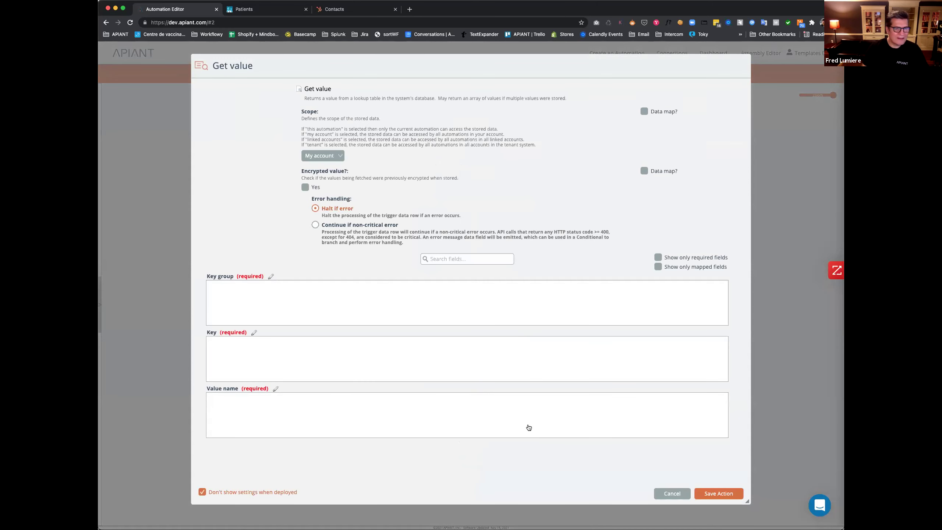
pyautogui.click(707, 493)
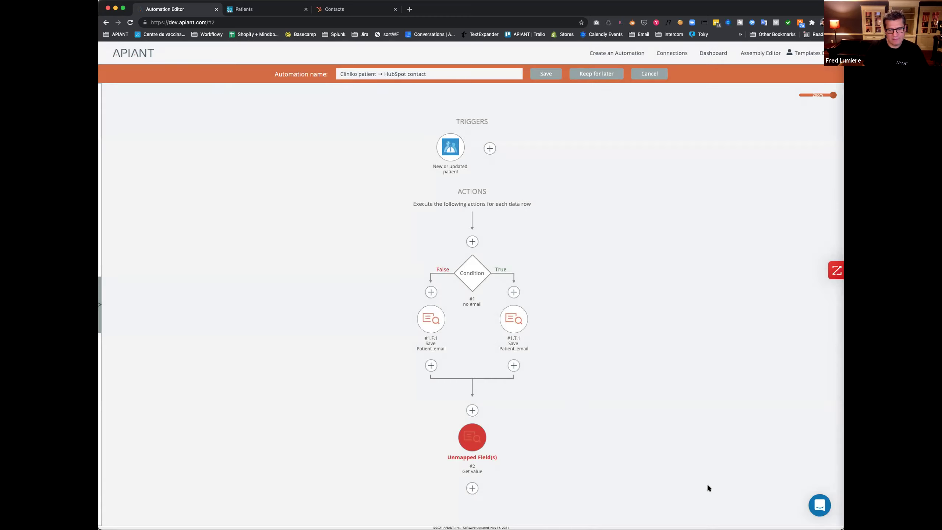
pyautogui.rightClick(422, 319)
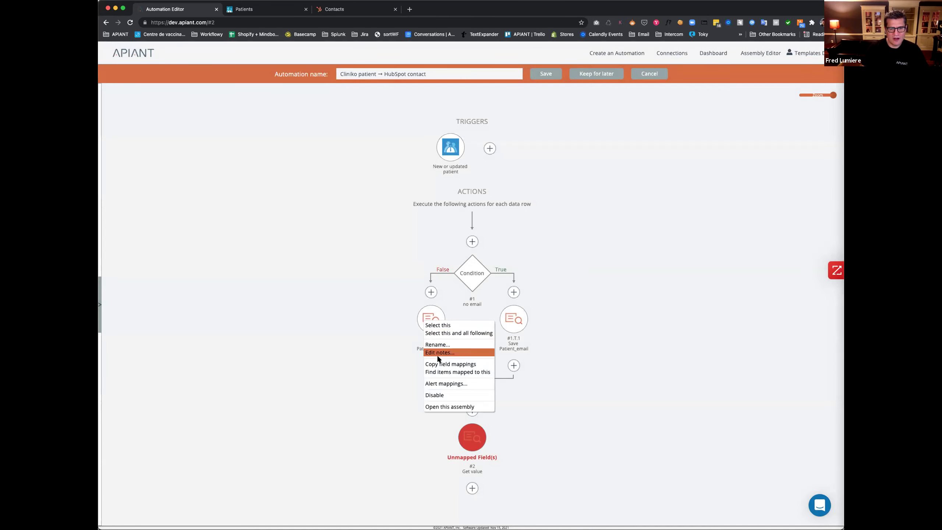
pyautogui.click(439, 364)
pyautogui.rightClick(477, 432)
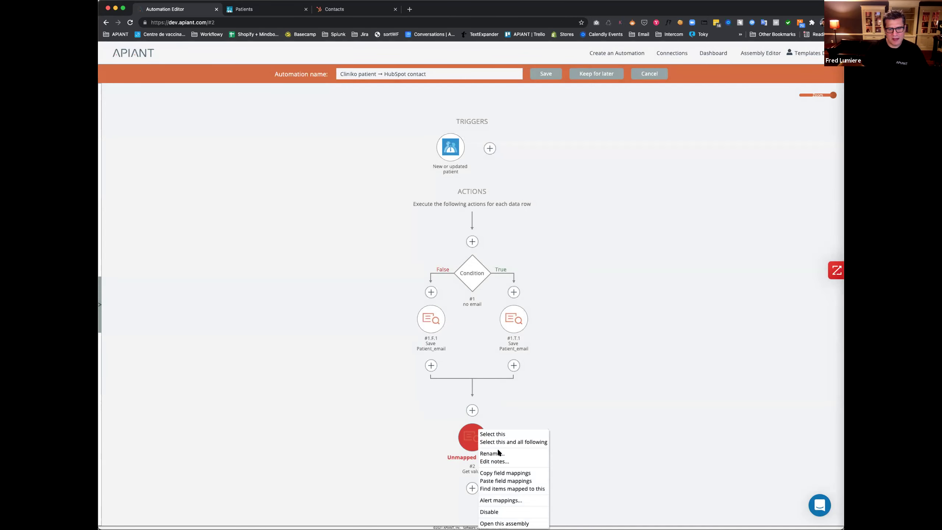
pyautogui.click(513, 481)
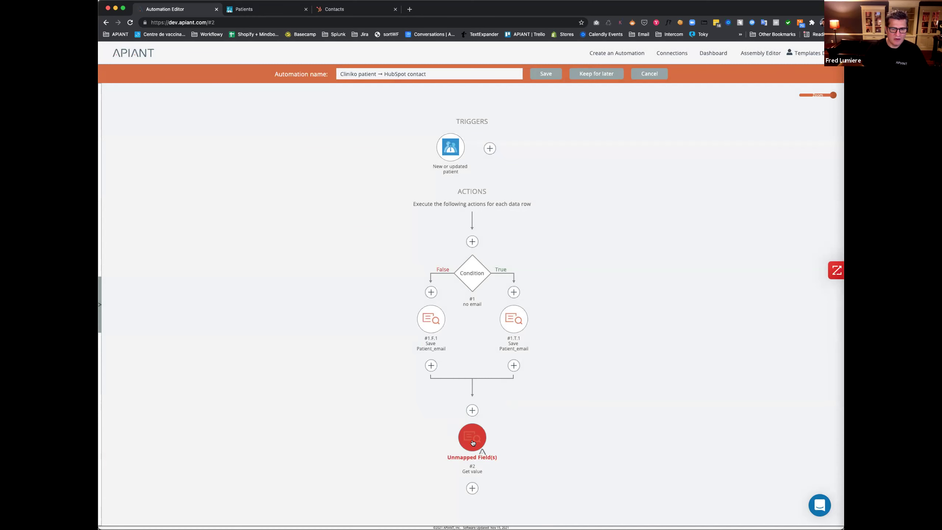
pyautogui.click(472, 440)
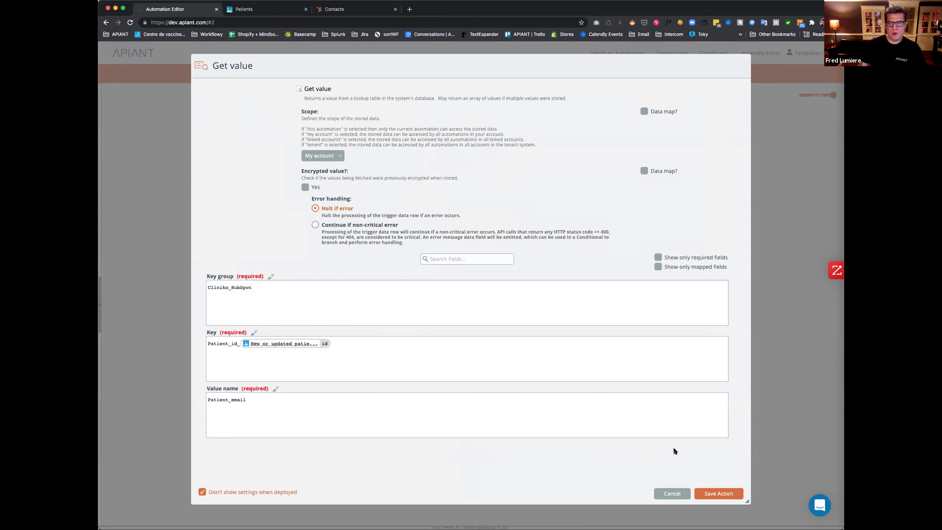
pyautogui.click(716, 495)
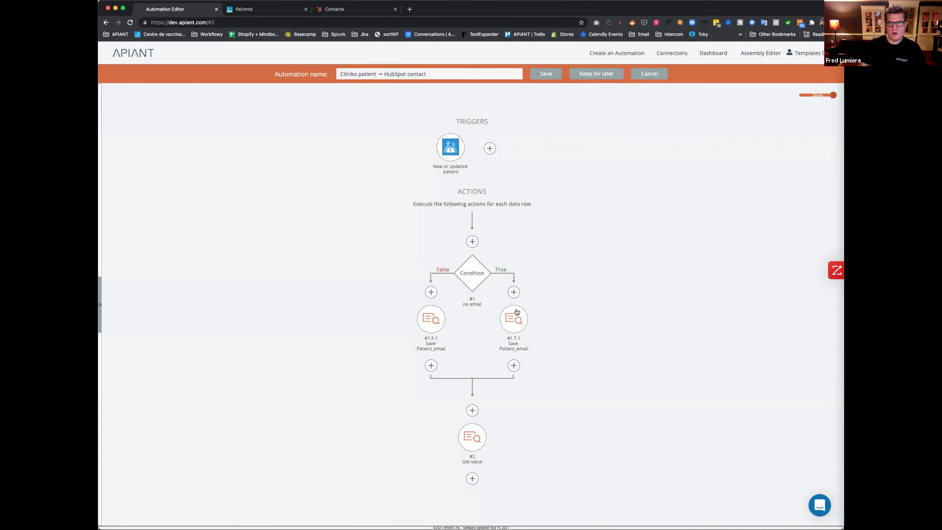
# After checking the save step's scope, set the Get value step's Scope to This automation and save.
pyautogui.click(516, 311)
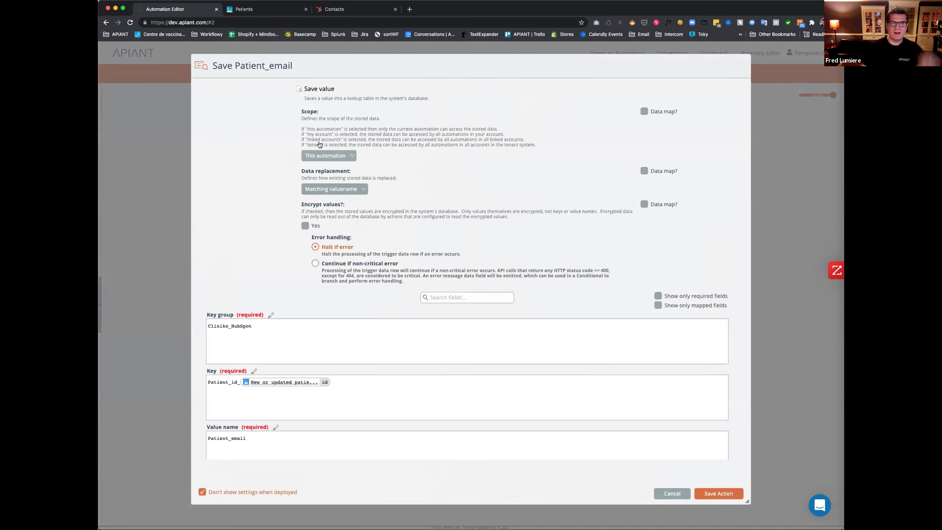
pyautogui.click(673, 492)
pyautogui.click(471, 448)
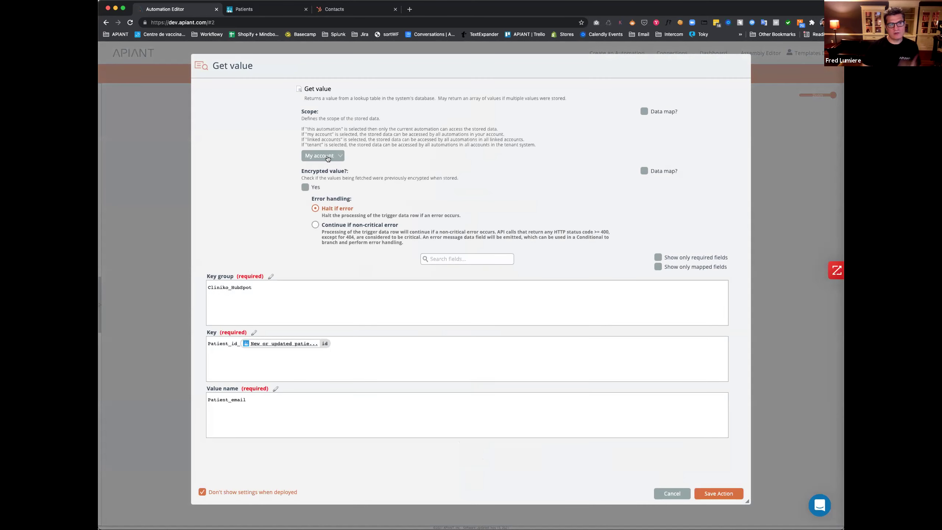
pyautogui.click(327, 157)
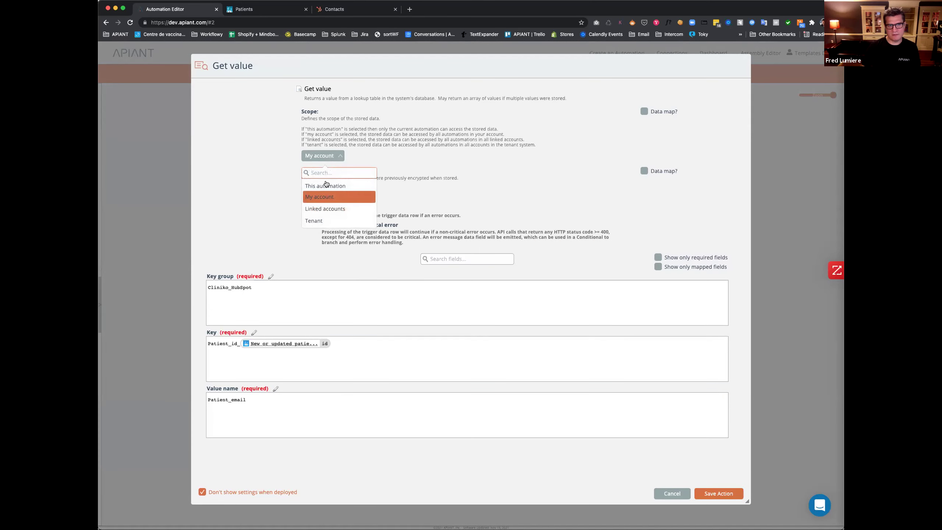
pyautogui.click(326, 185)
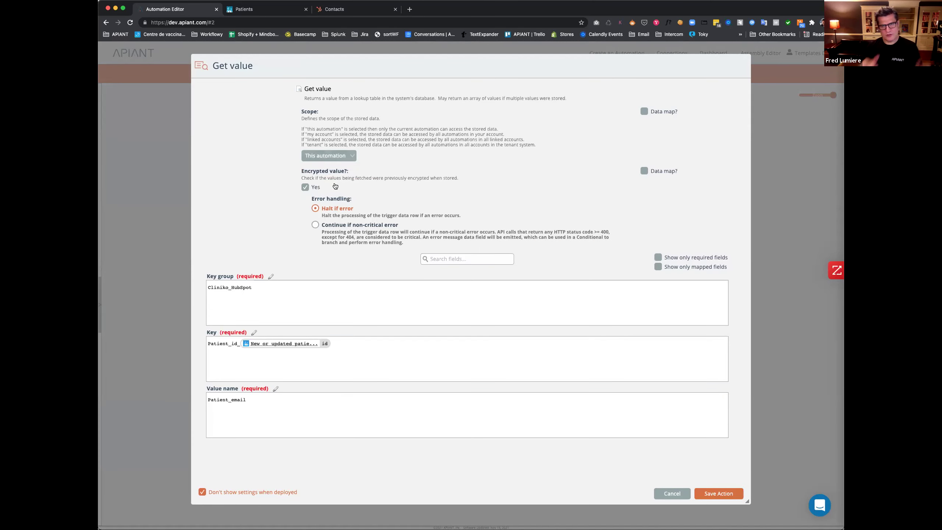
pyautogui.click(718, 493)
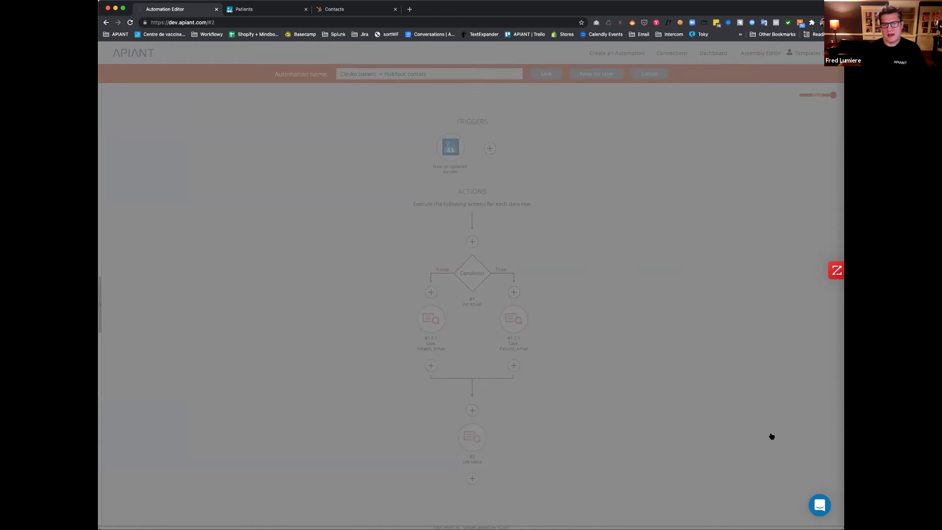
# Save the automation from the editor header to reach the Select Automation Schedule dialog.
pyautogui.moveTo(425, 318)
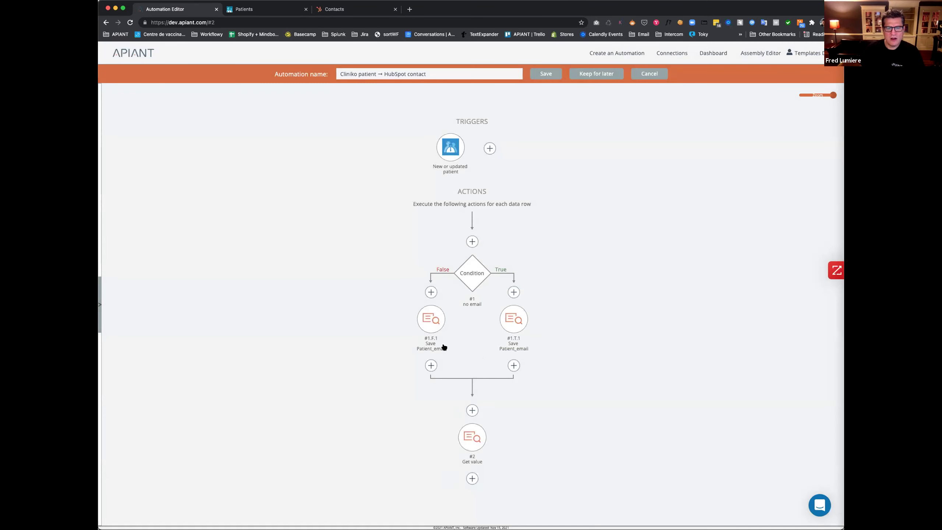
pyautogui.moveTo(466, 452)
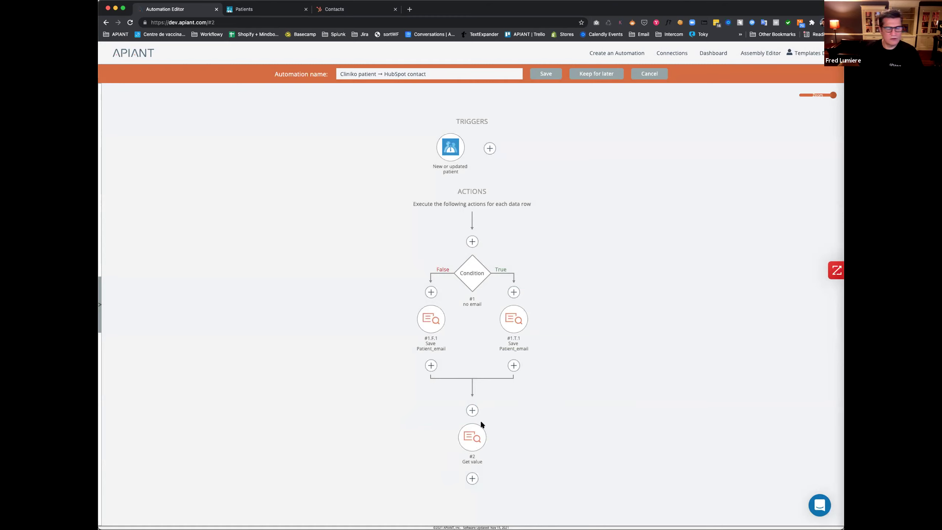
pyautogui.click(545, 76)
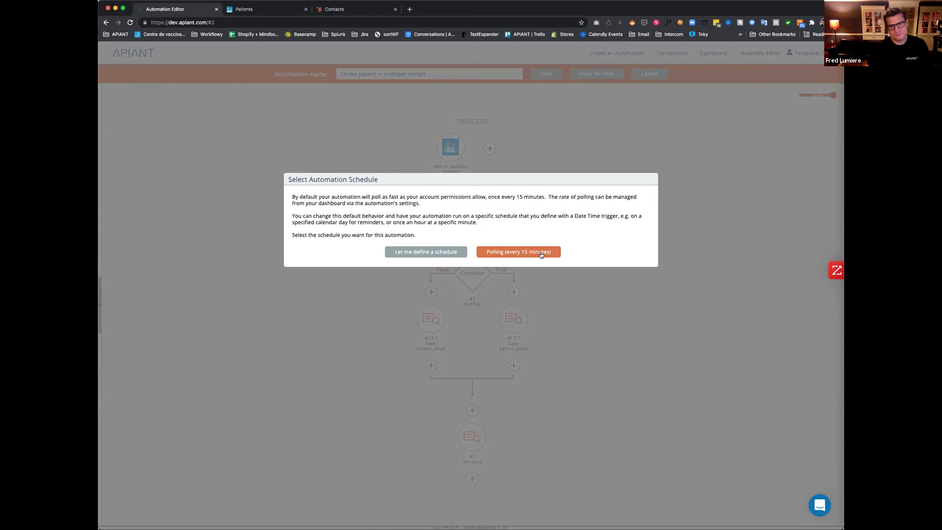
# Choose 15-minute polling, file it in the Cliniko → HubSpot folder with initial state OFF, and confirm.
pyautogui.click(540, 255)
pyautogui.click(436, 242)
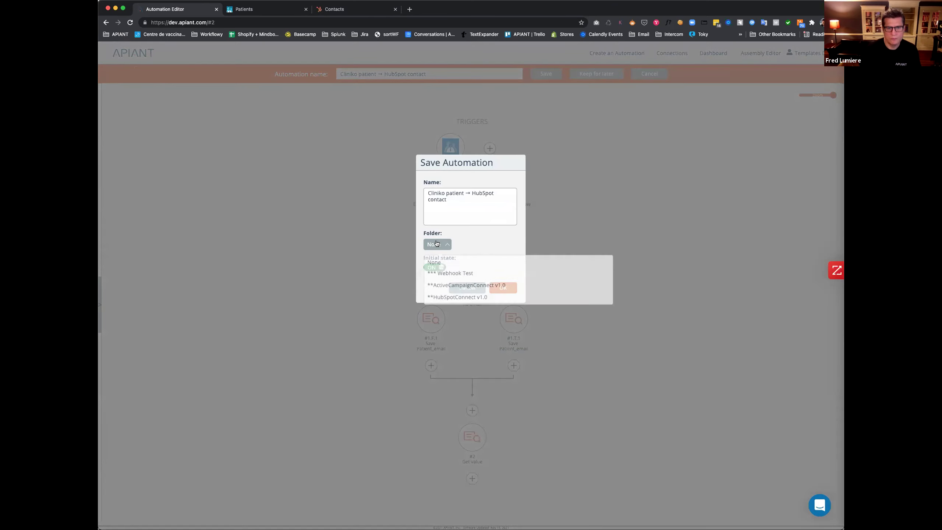
pyautogui.scroll(-3, 493, 278)
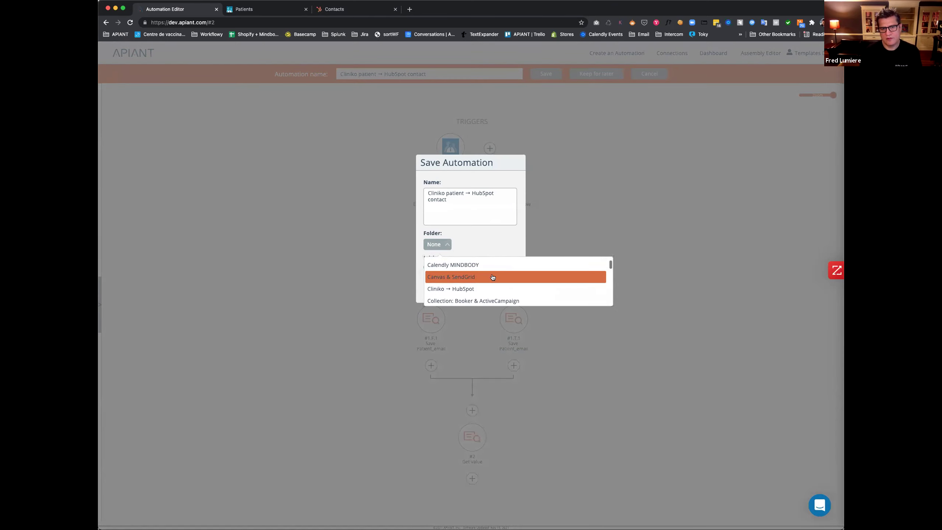
pyautogui.click(490, 289)
pyautogui.click(435, 267)
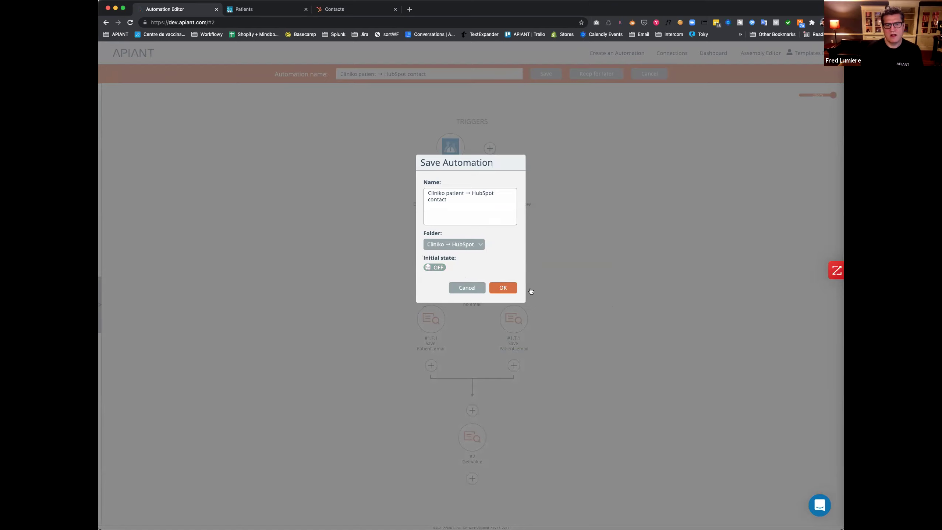
pyautogui.click(501, 289)
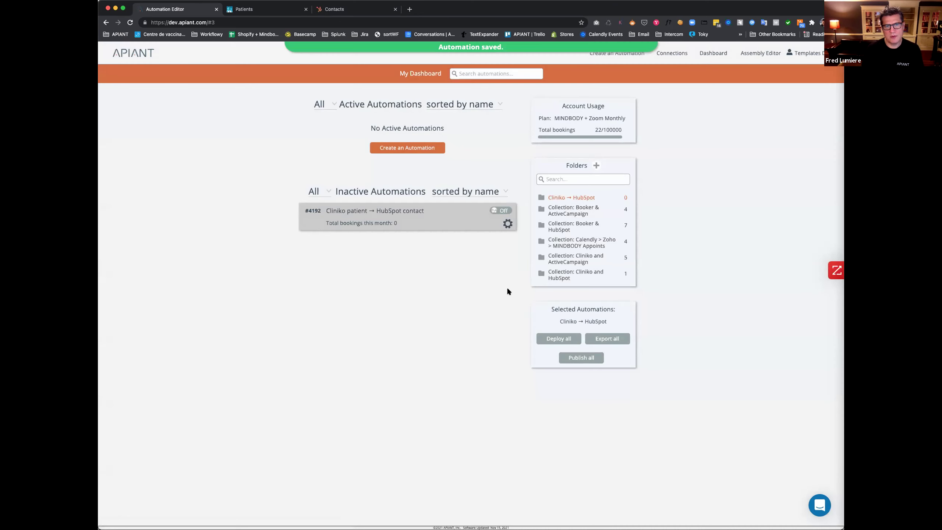
# Filter the app connections by 'hubsp' and disconnect the HubSpot connection, confirming twice.
pyautogui.click(671, 52)
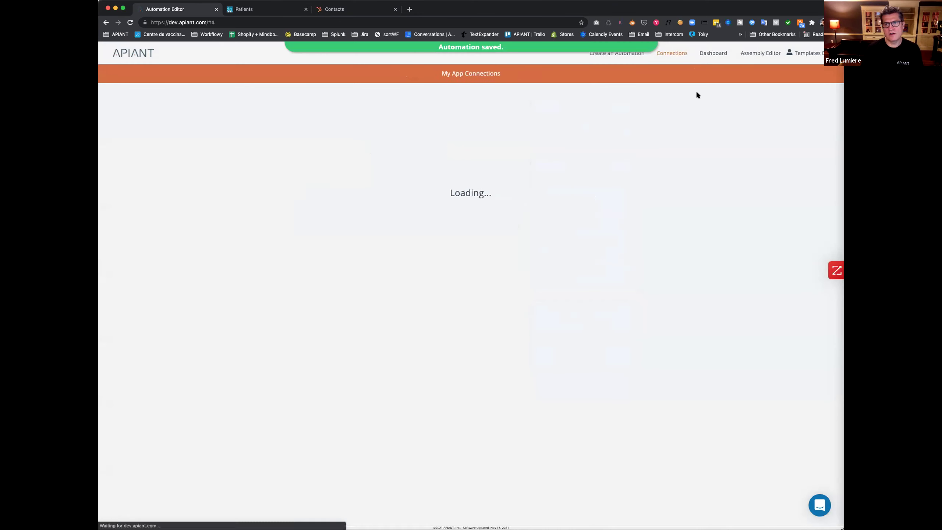
pyautogui.click(491, 74)
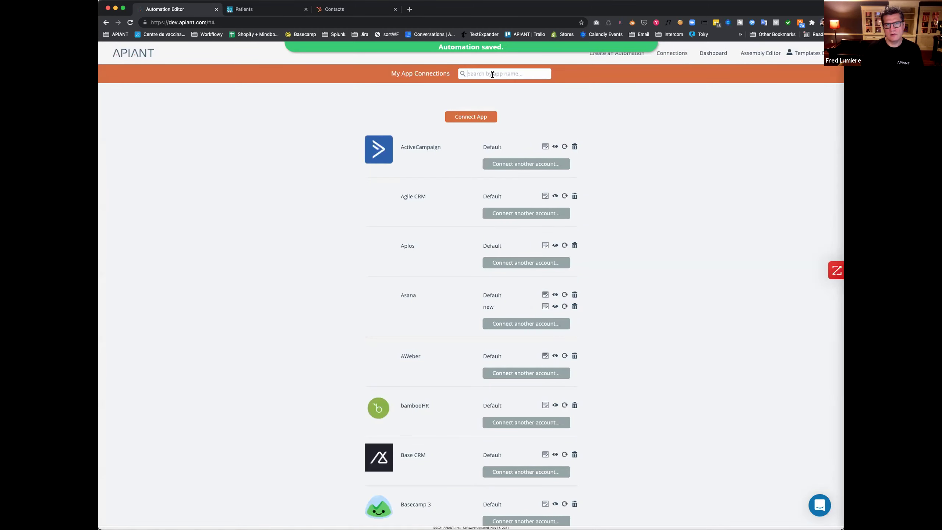
pyautogui.write('hubsp')
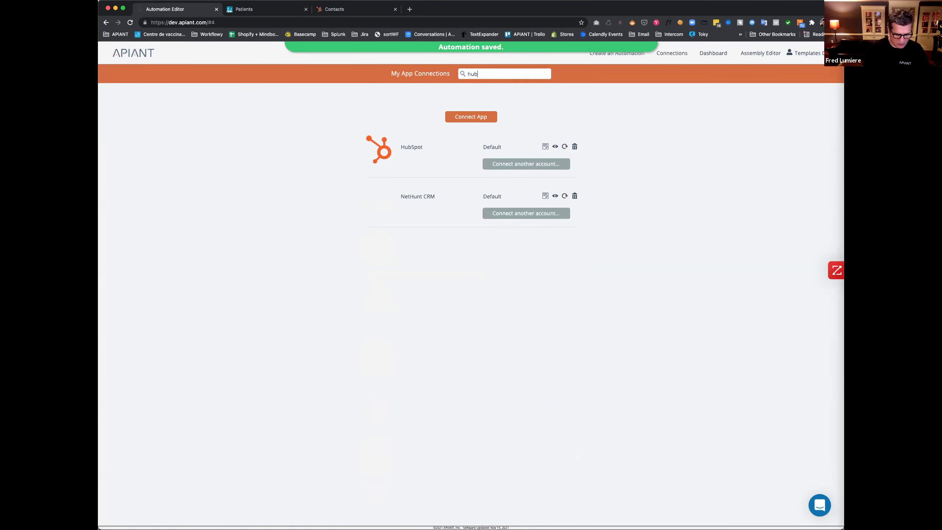
pyautogui.click(574, 146)
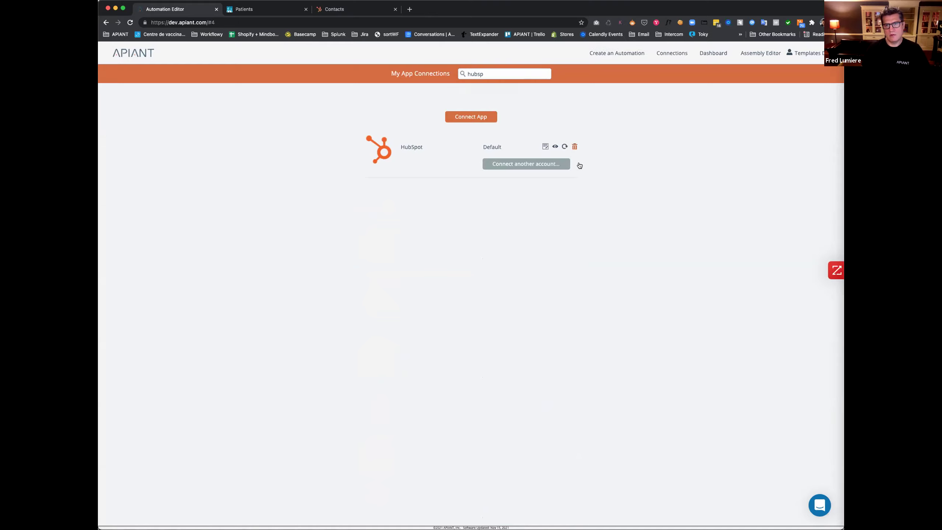
pyautogui.click(451, 235)
pyautogui.click(574, 147)
pyautogui.click(451, 235)
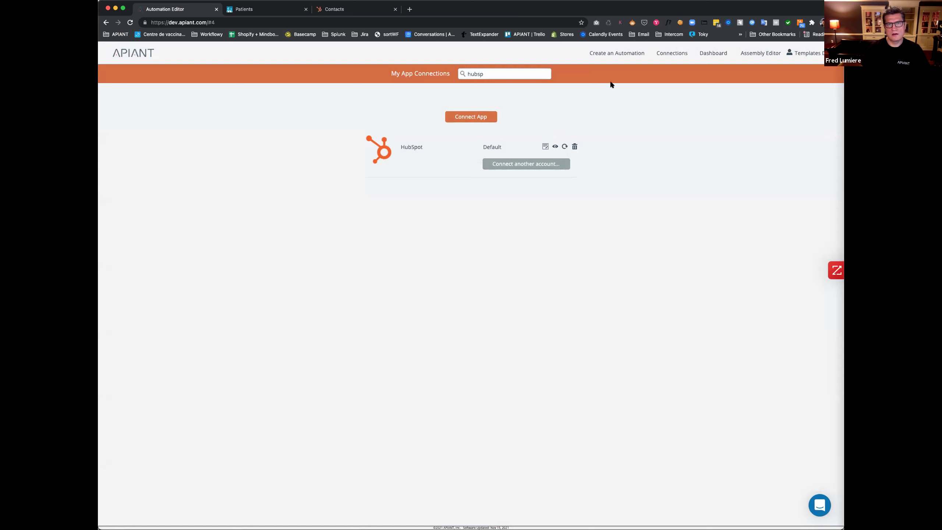
# Clear the 'hubsp' search filter, reload the page, and reopen the full Connections list.
pyautogui.doubleClick(472, 75)
pyautogui.press('BackSpace')
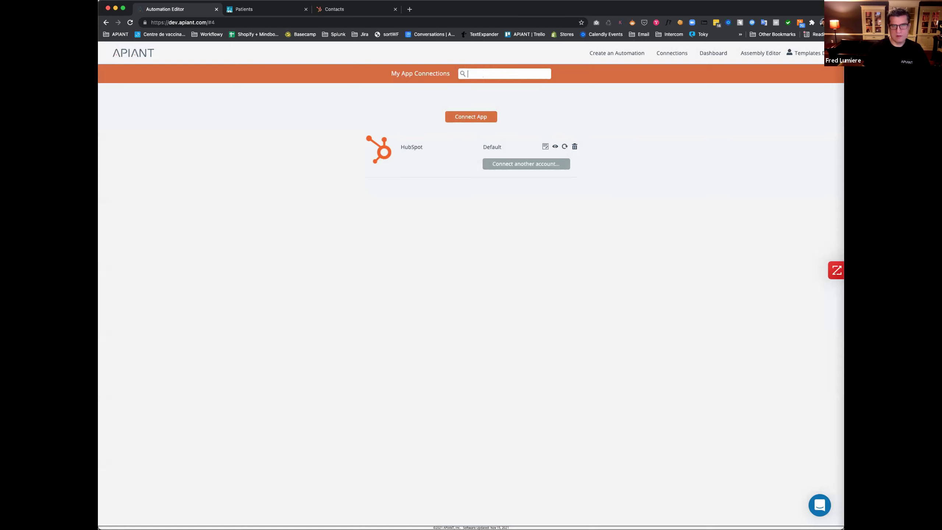
pyautogui.click(130, 22)
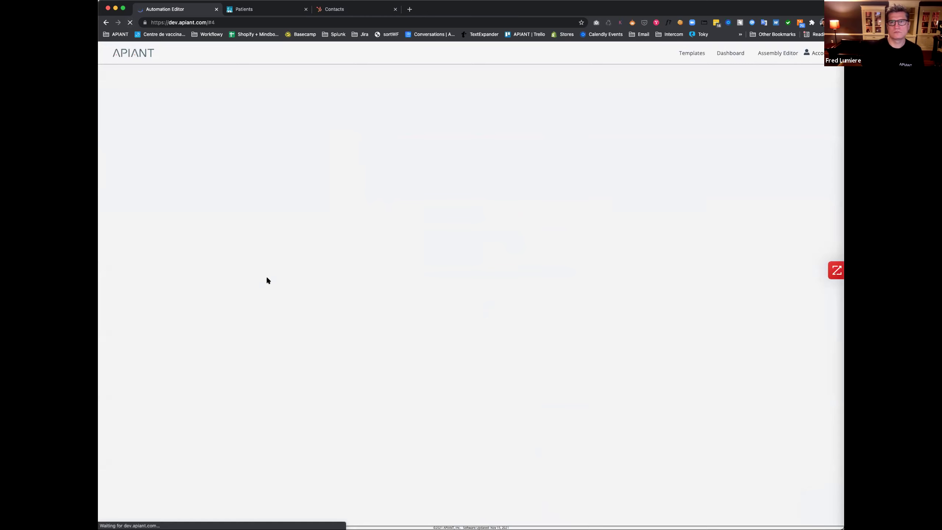
pyautogui.click(672, 53)
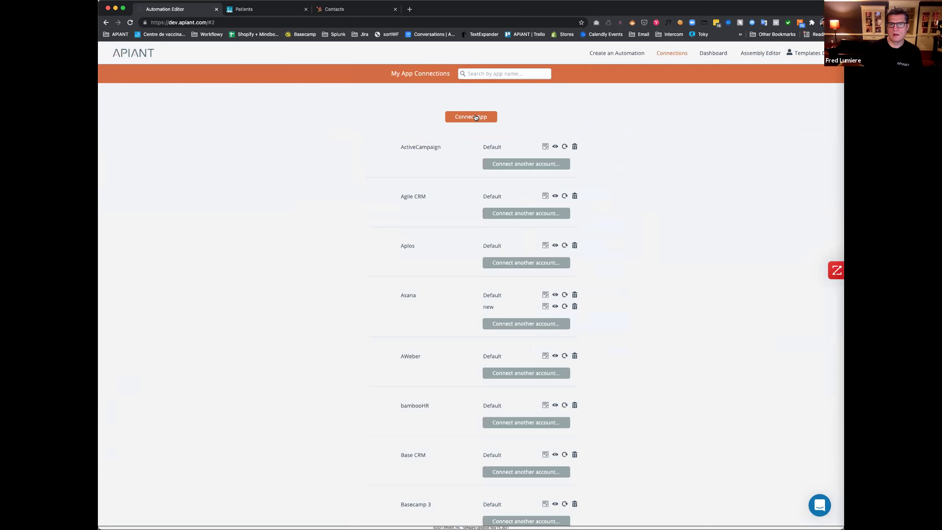
pyautogui.click(477, 74)
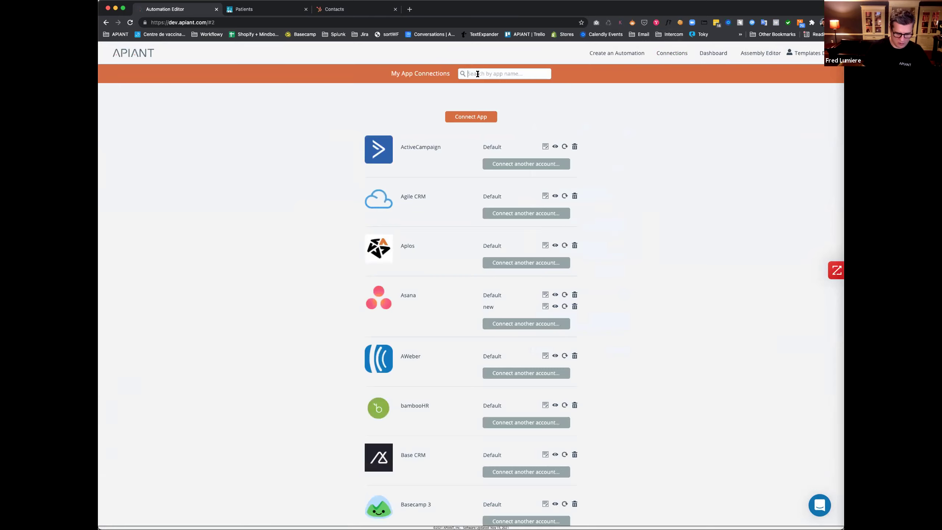
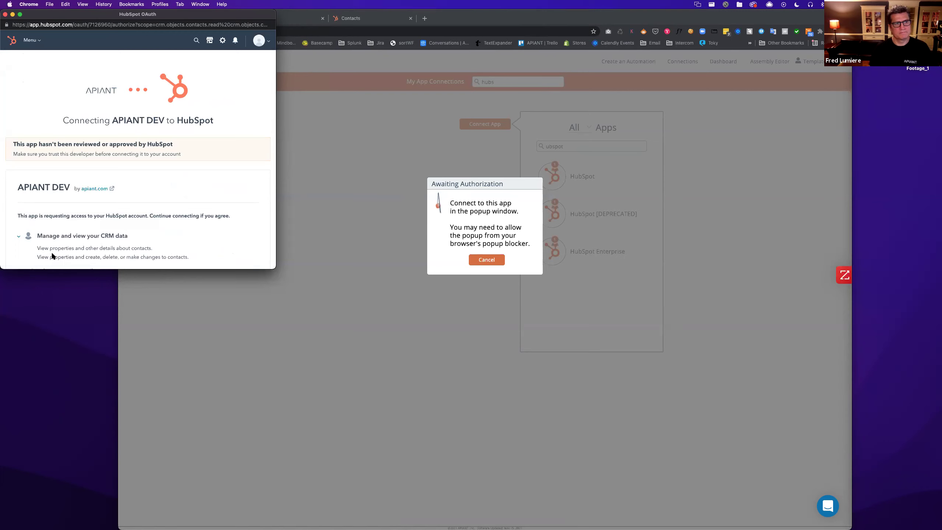
# Approve the APIANT DEV connection to HubSpot, pass the reCAPTCHA, and return to the APIANT dashboard.
pyautogui.click(46, 251)
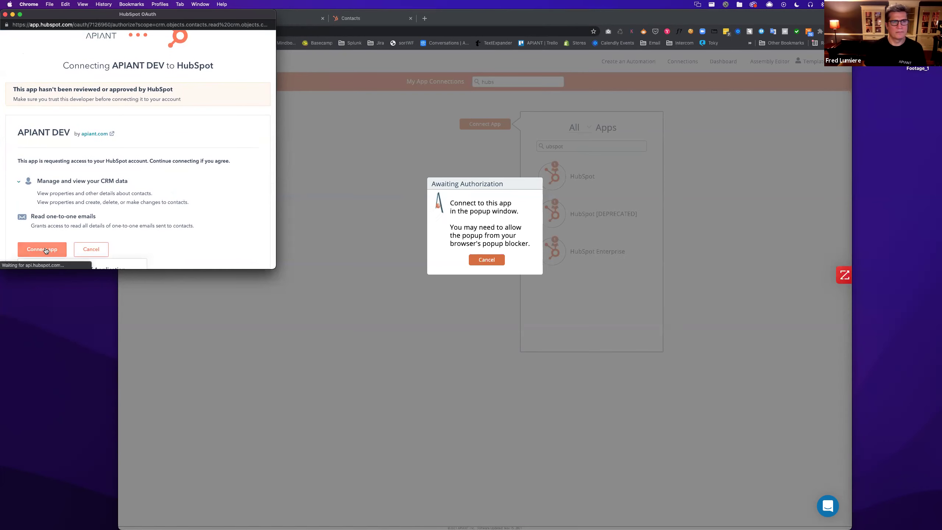
pyautogui.scroll(-3, 111, 226)
pyautogui.click(35, 245)
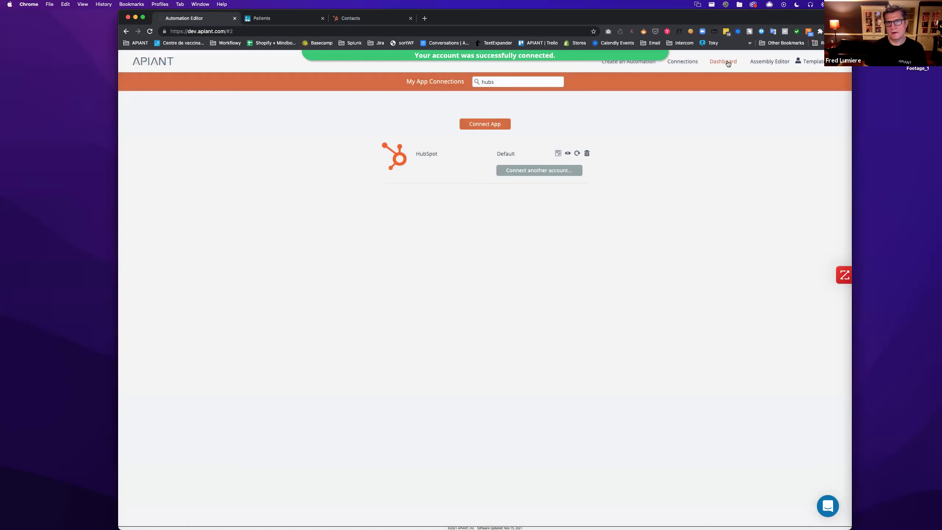
pyautogui.click(728, 63)
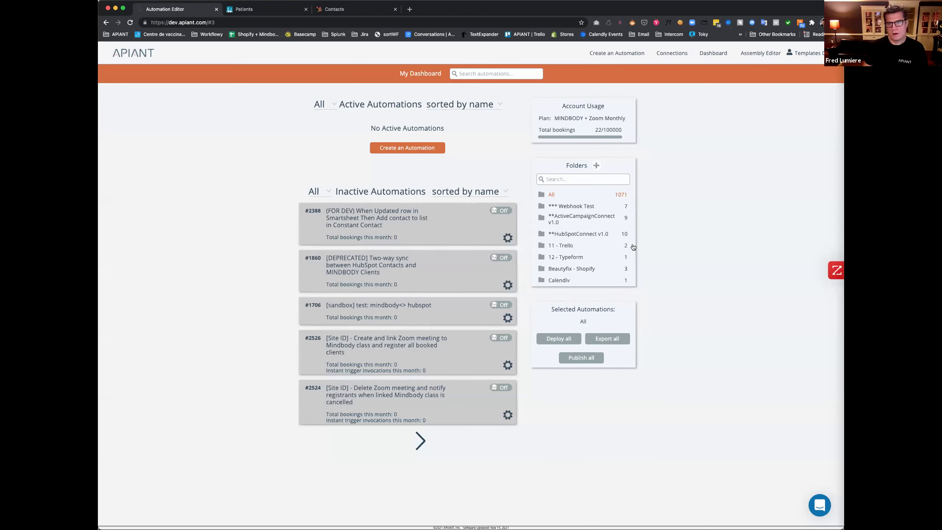
# Open automation #4192 from the Cliniko → HubSpot folder and review its Save Patient_email step.
pyautogui.scroll(-5, 626, 230)
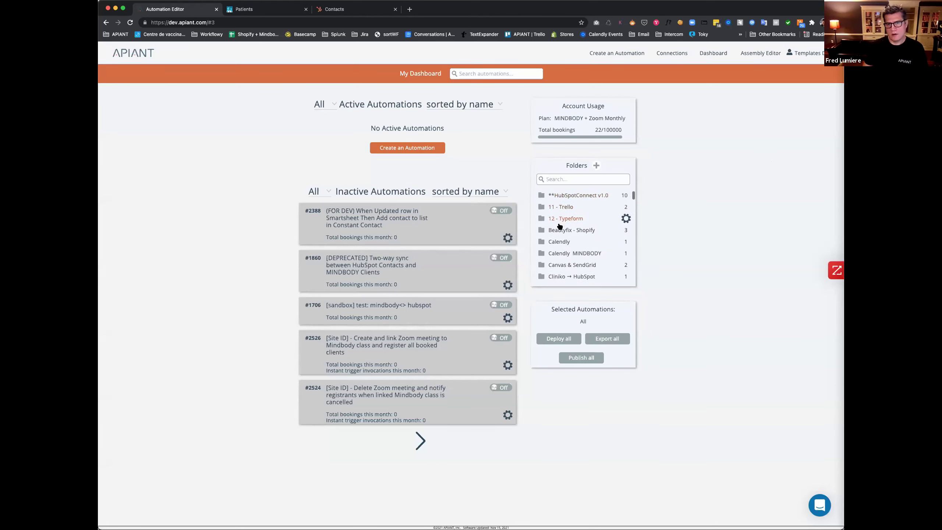
pyautogui.click(561, 228)
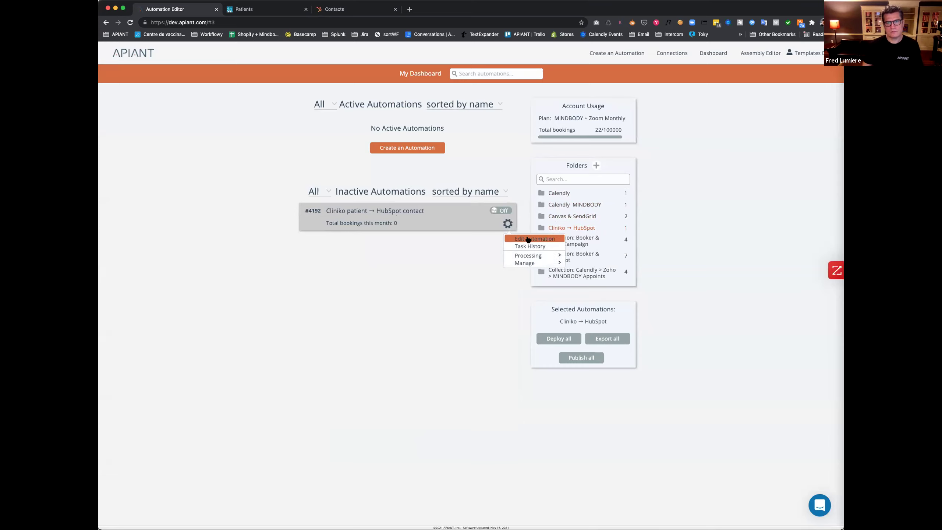
pyautogui.click(527, 236)
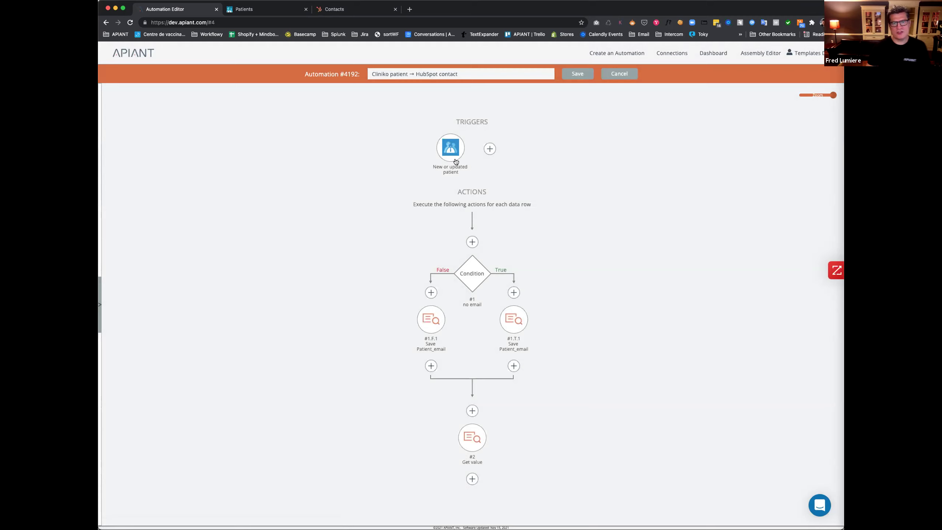
pyautogui.click(518, 325)
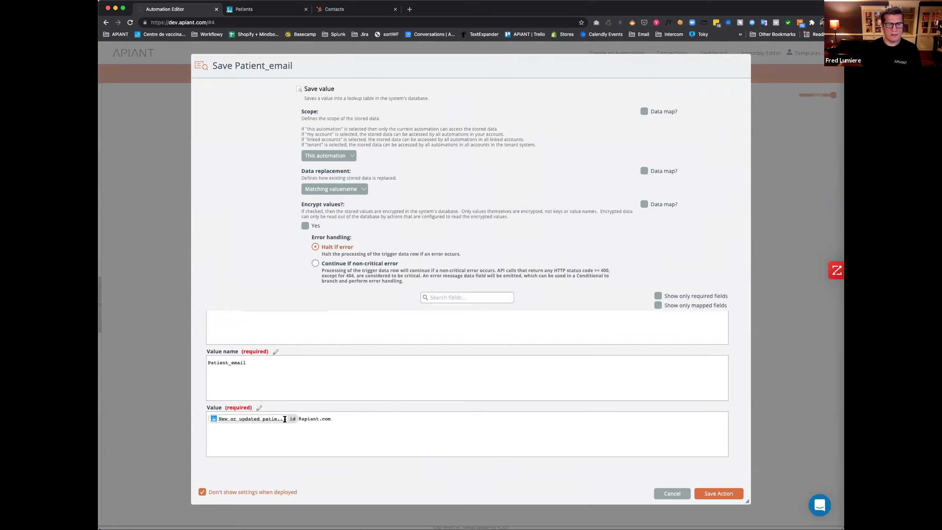
pyautogui.click(670, 493)
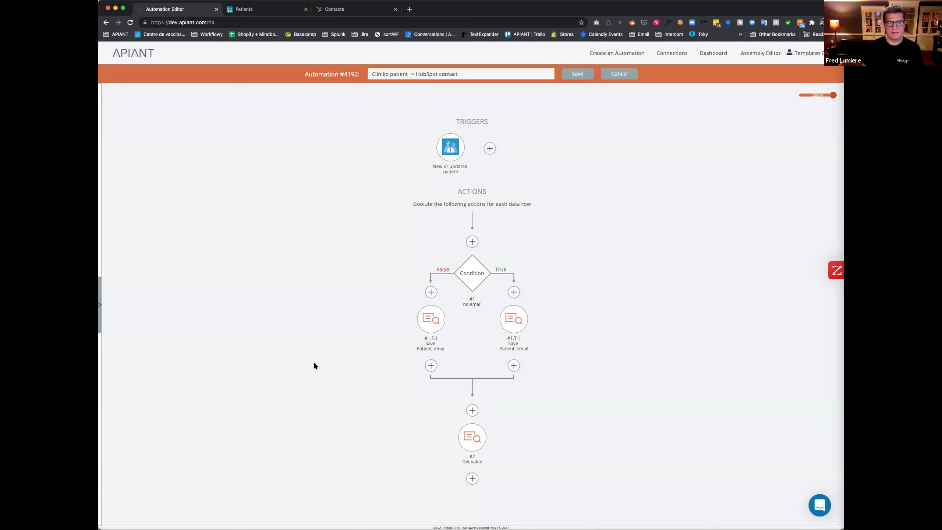
pyautogui.scroll(-1, 314, 362)
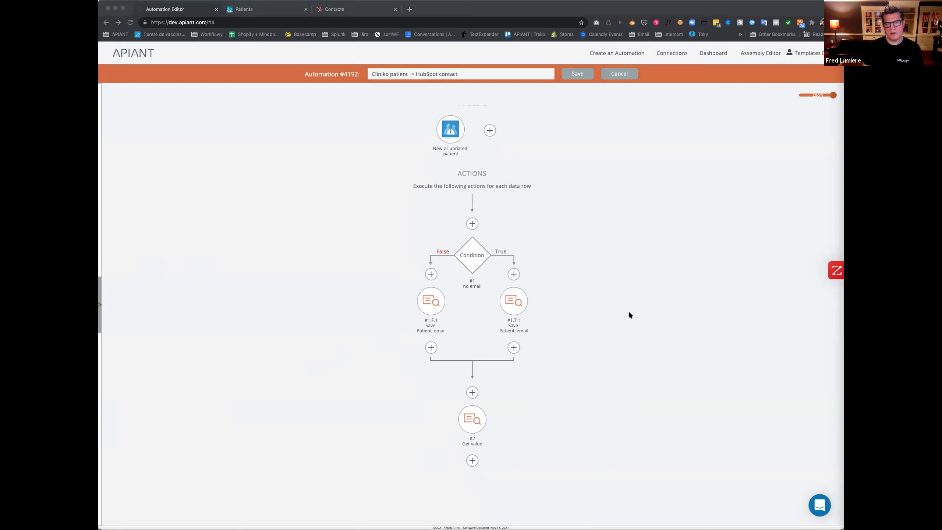
pyautogui.scroll(1, 547, 372)
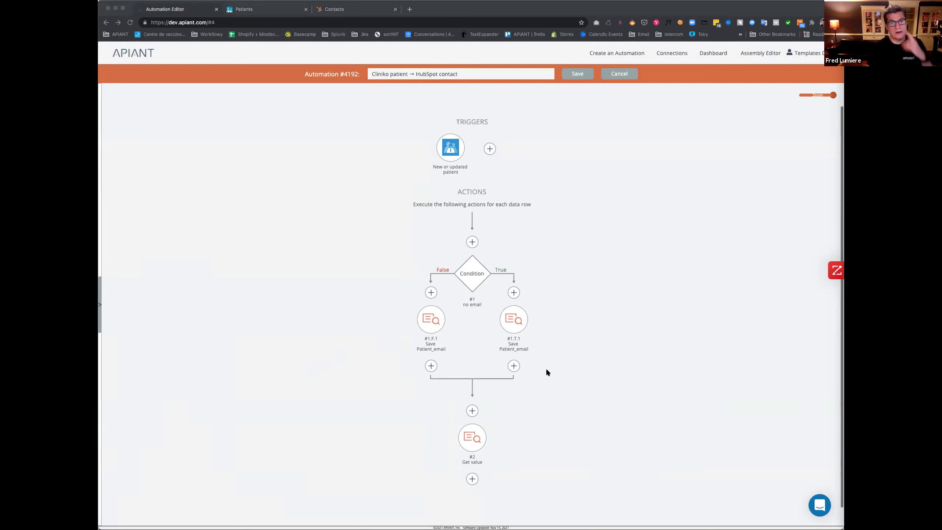
pyautogui.scroll(-1, 545, 371)
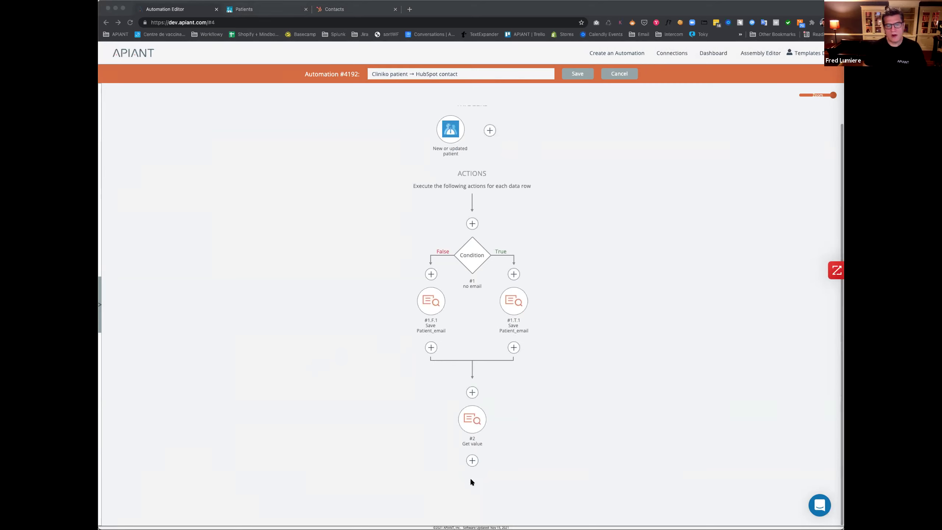
# Add a Cliniko 'Get individual appointment totals' action step at the end of the flow.
pyautogui.click(472, 461)
pyautogui.click(472, 461)
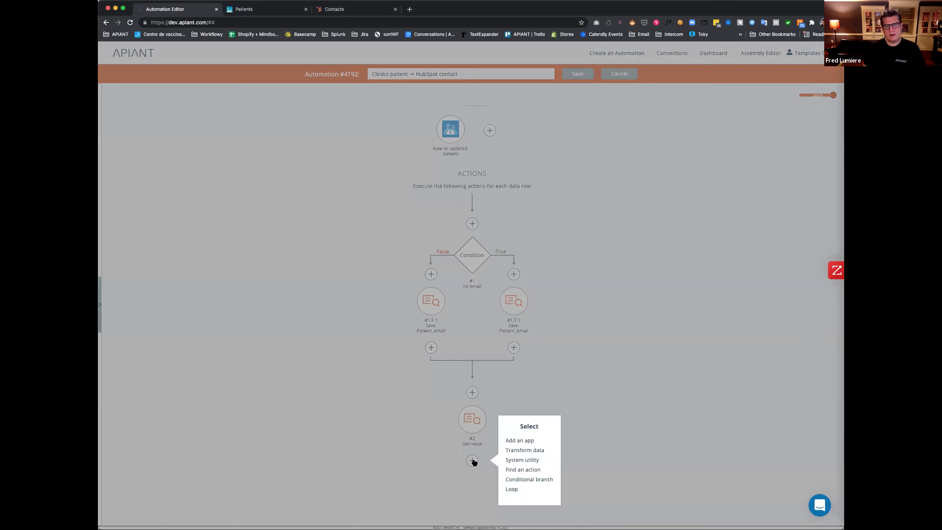
pyautogui.click(519, 440)
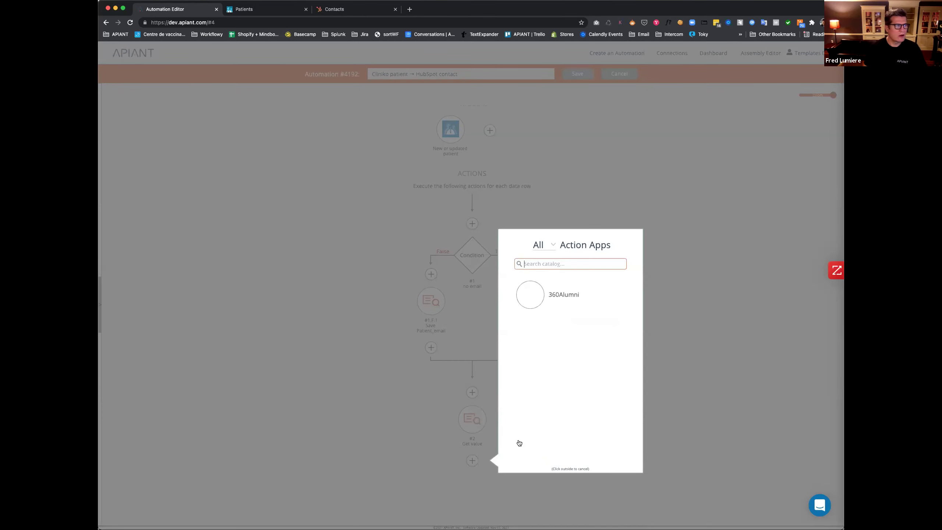
pyautogui.write('clini')
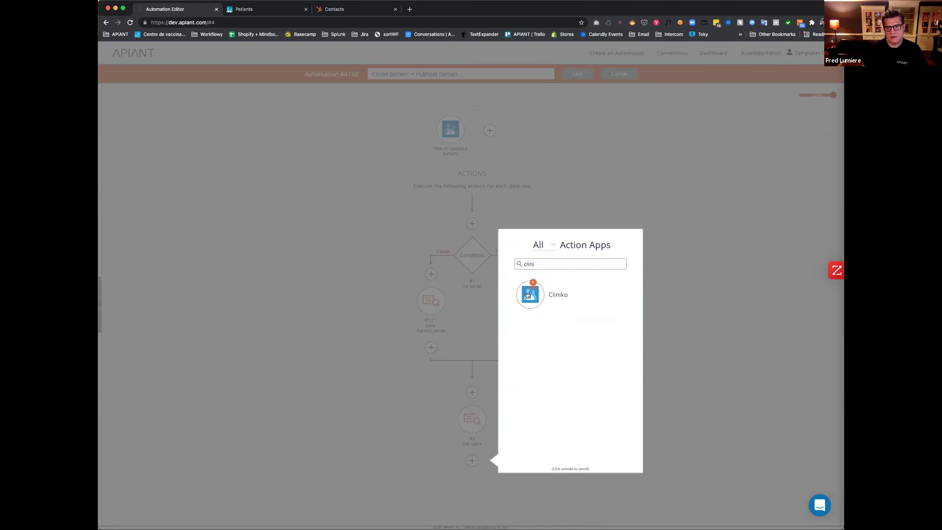
pyautogui.click(530, 294)
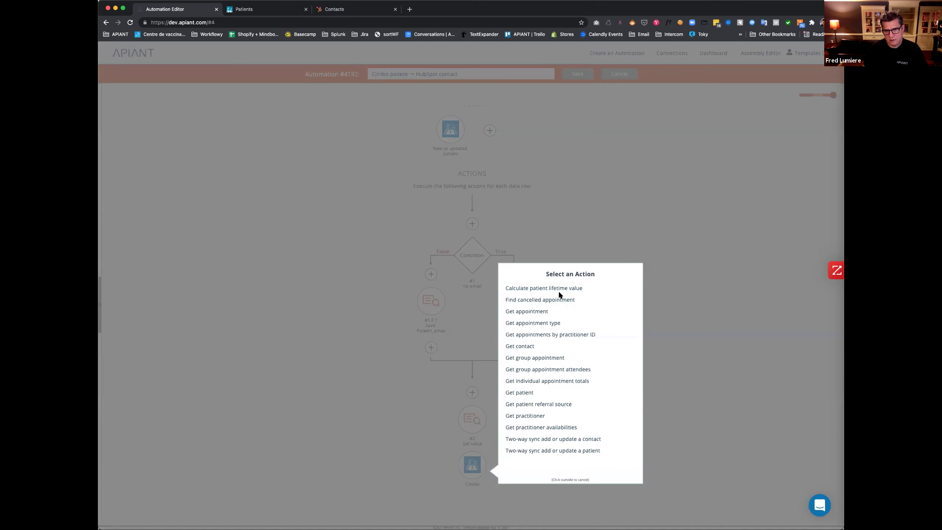
pyautogui.click(552, 381)
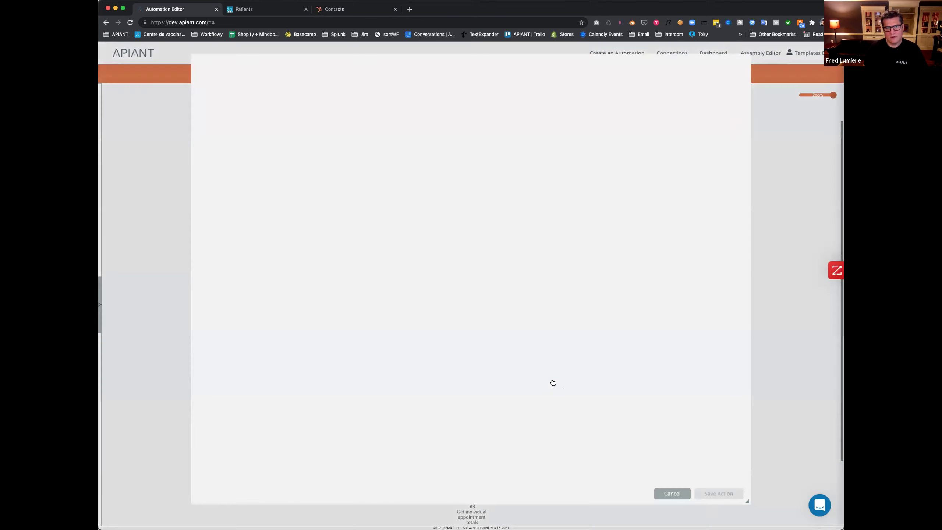
# Map Trigger #1's patient id into the Patient ID field and save the action.
pyautogui.click(270, 247)
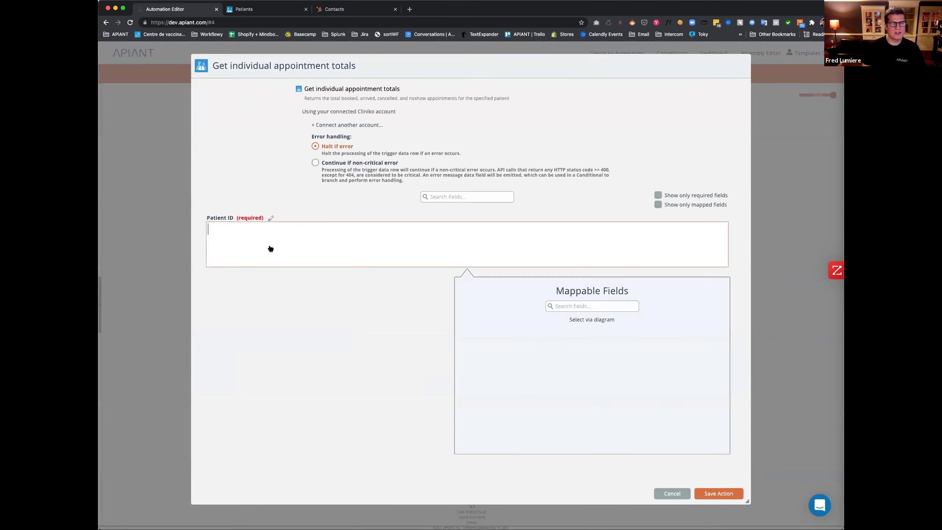
pyautogui.click(572, 305)
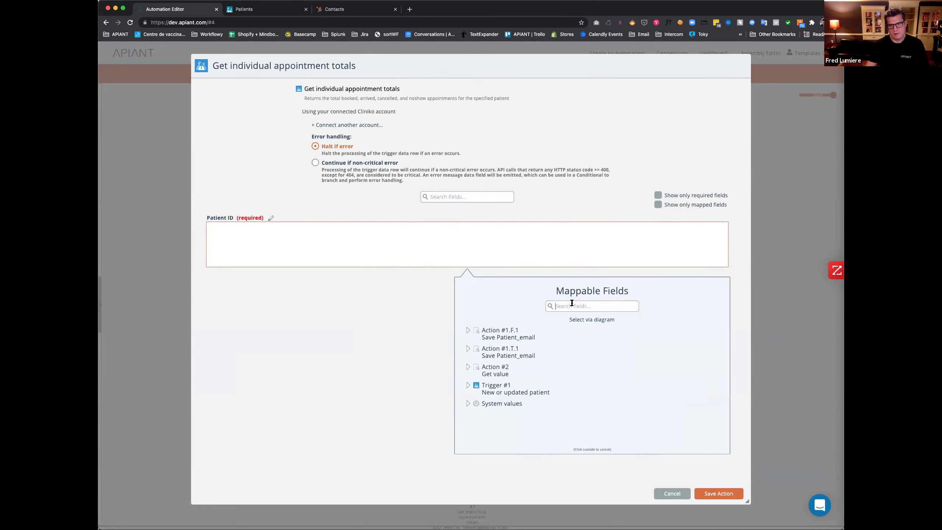
pyautogui.write('id')
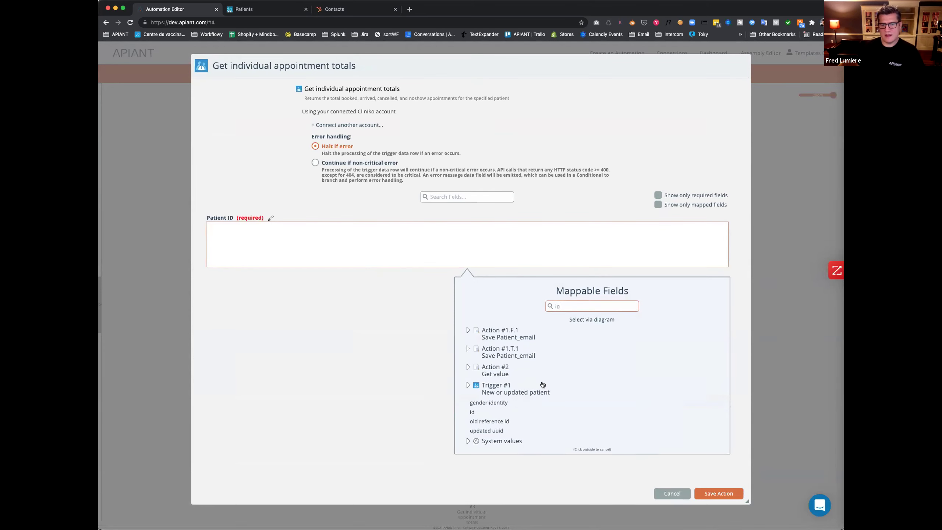
pyautogui.click(500, 411)
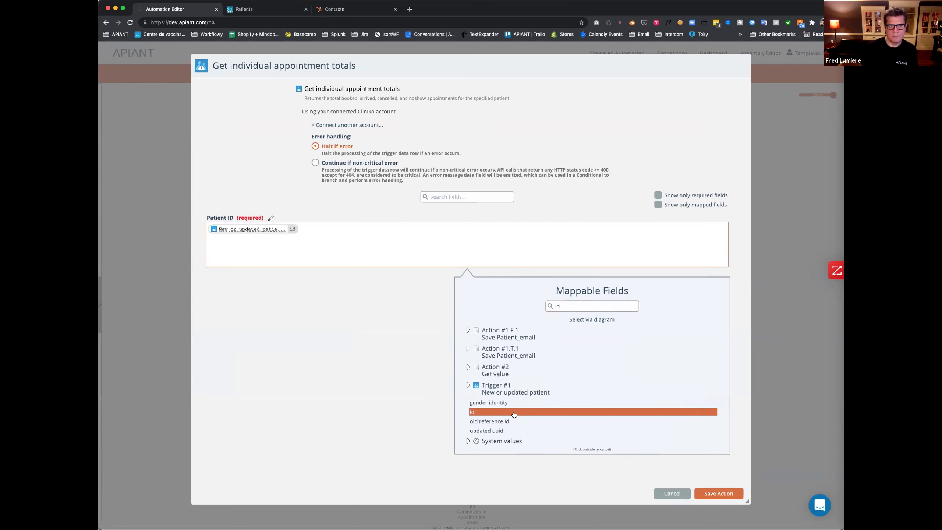
pyautogui.press('Escape')
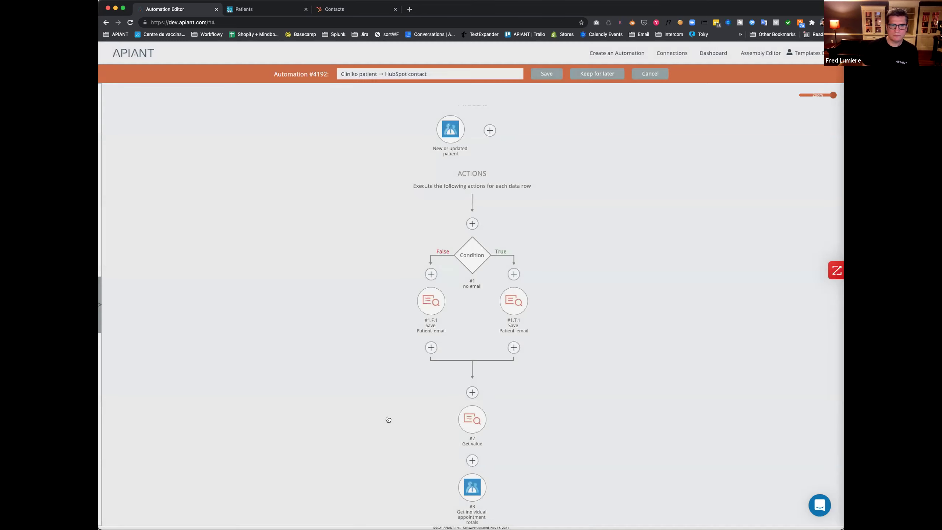
# Add a HubSpot 'Find company by property' action step after step #3.
pyautogui.scroll(-2, 384, 393)
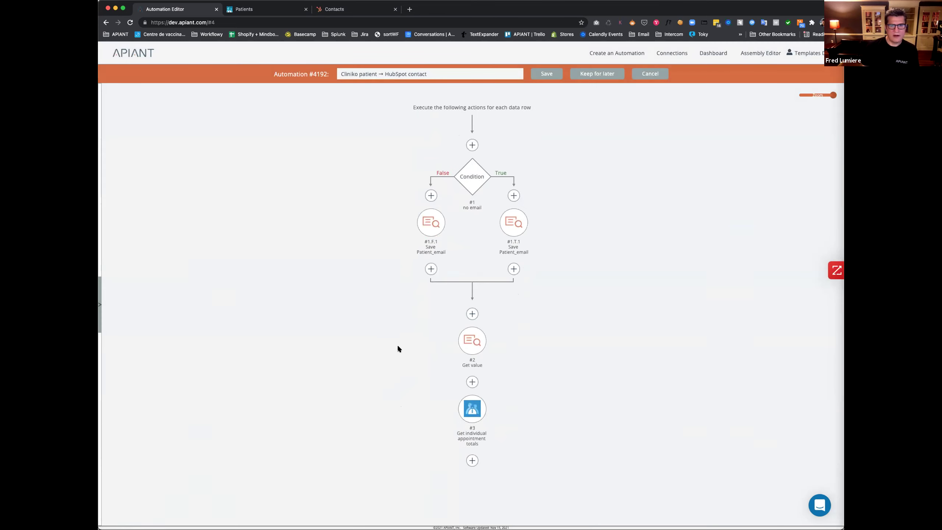
pyautogui.scroll(3, 352, 358)
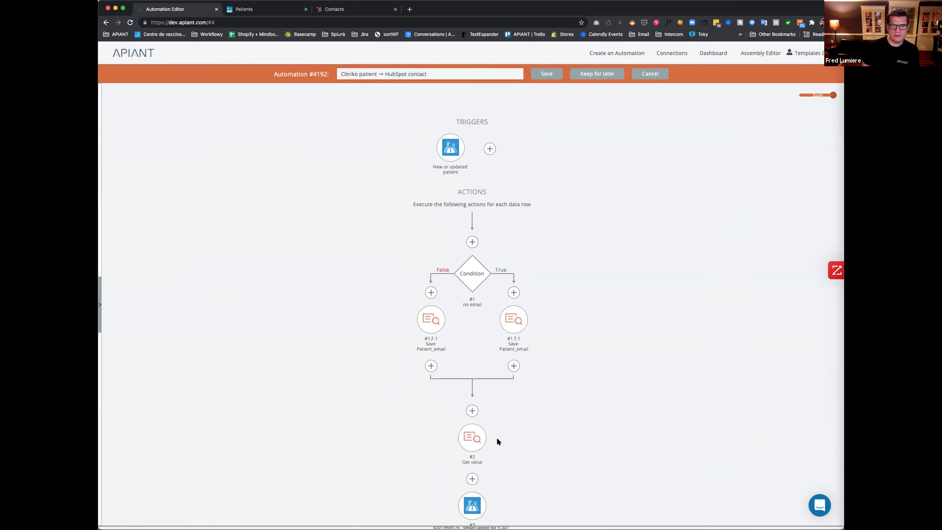
pyautogui.scroll(-3, 495, 439)
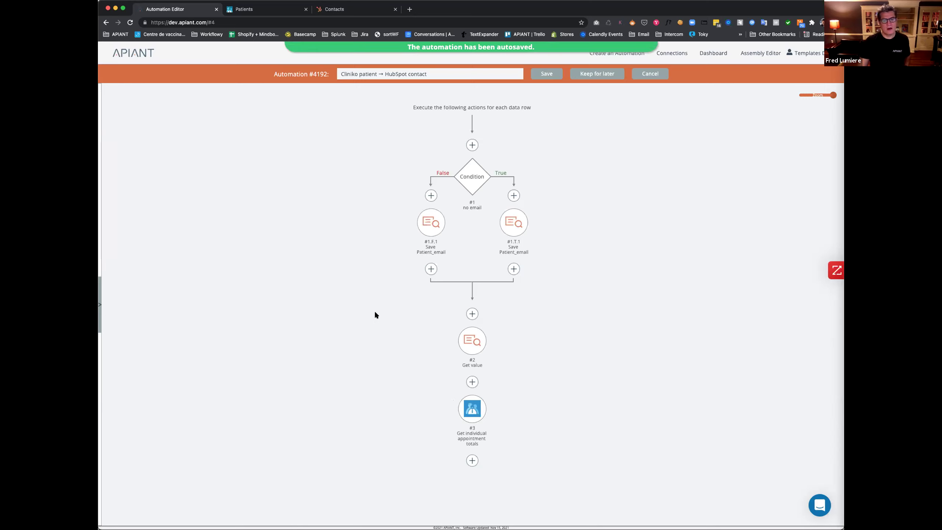
pyautogui.click(472, 460)
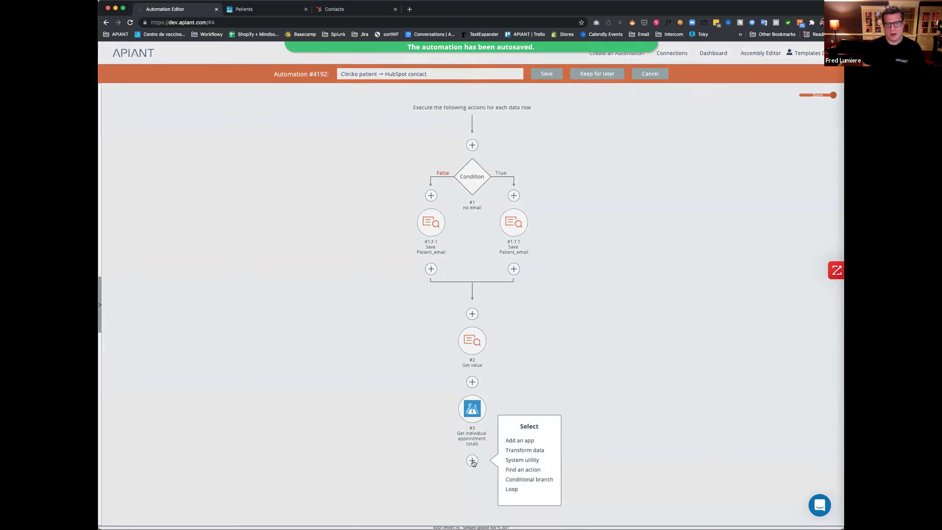
pyautogui.click(518, 439)
pyautogui.write('hubsp')
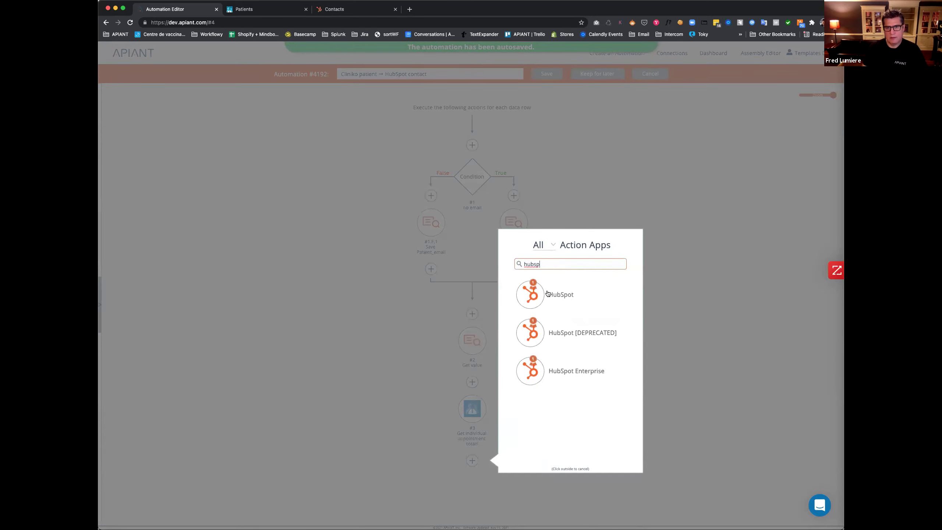
pyautogui.click(524, 298)
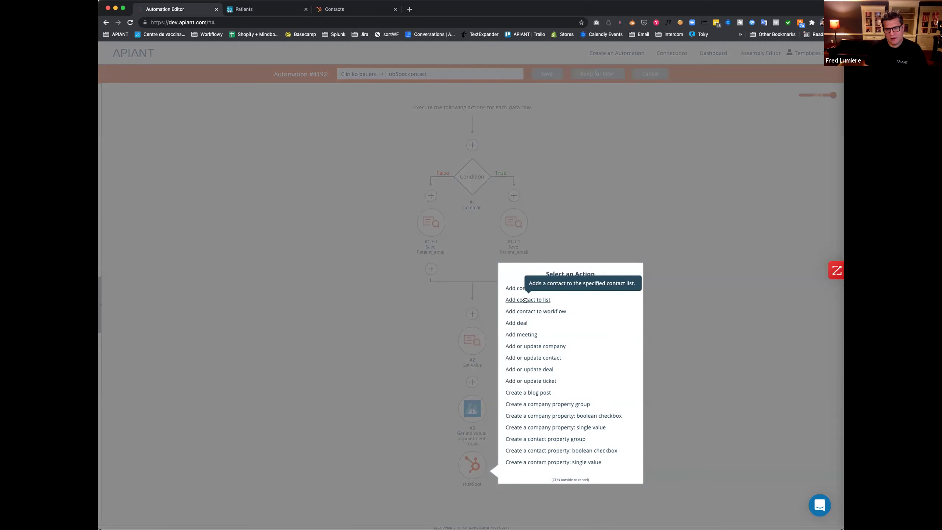
pyautogui.scroll(-5, 556, 339)
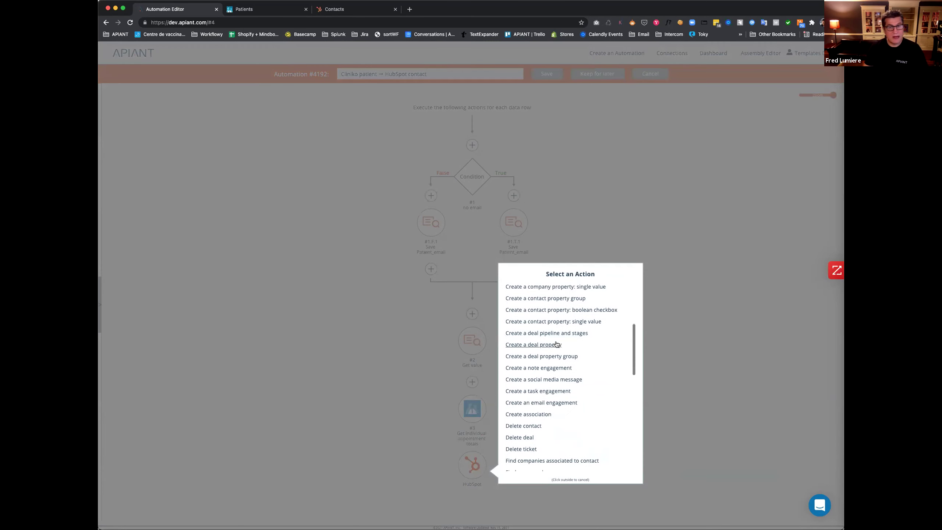
pyautogui.scroll(-3, 556, 344)
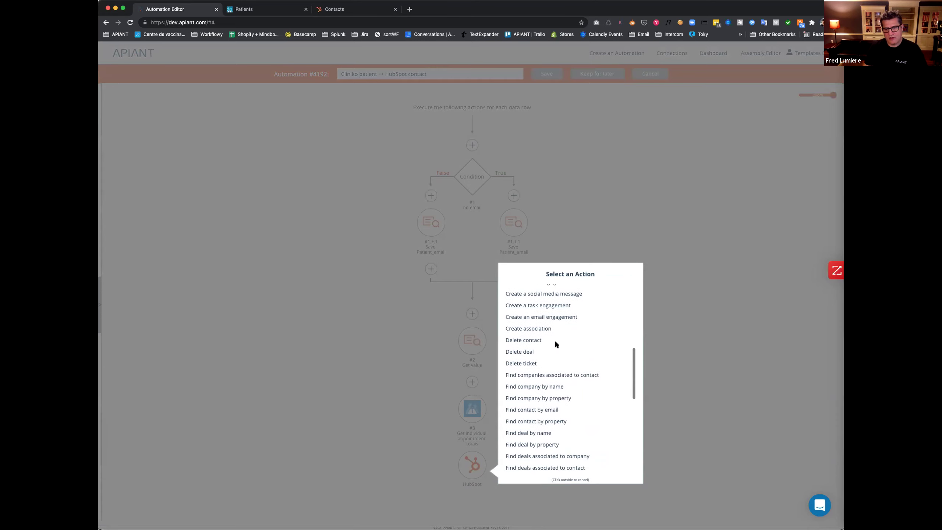
pyautogui.scroll(-2, 555, 343)
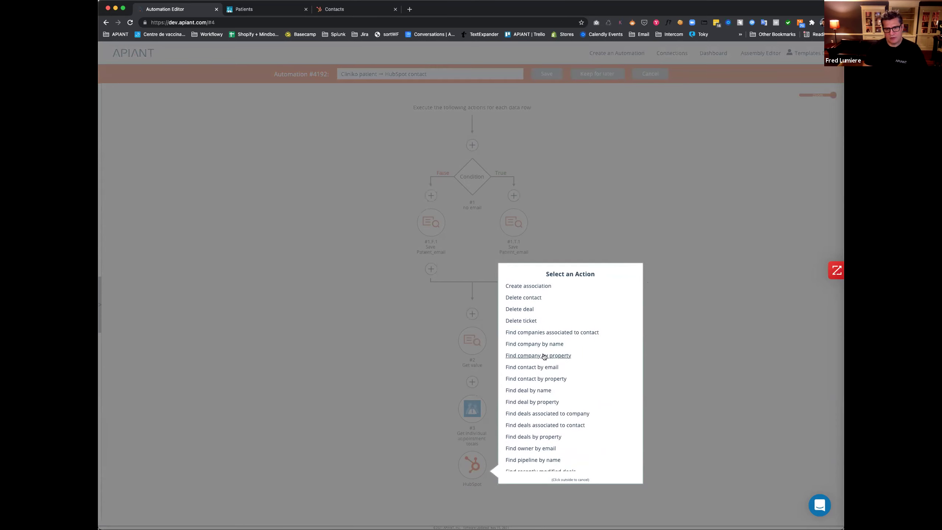
pyautogui.click(544, 356)
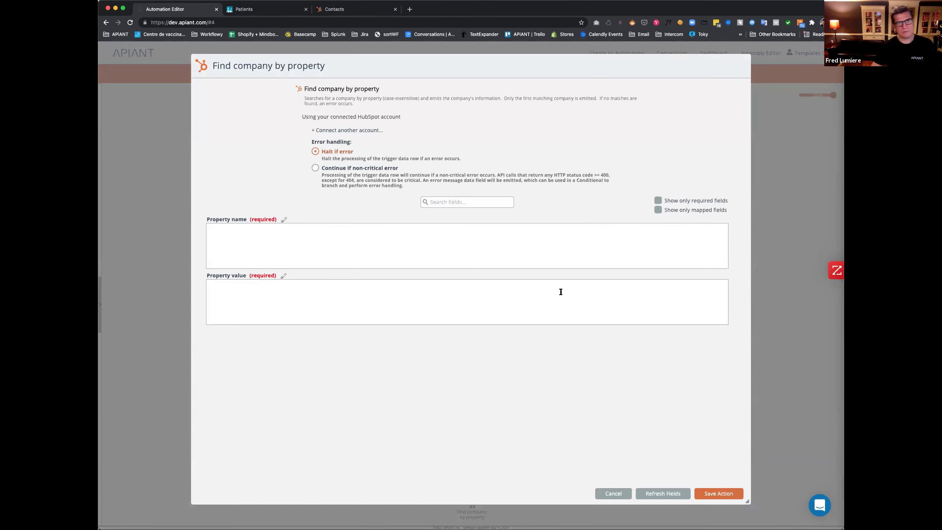
# Open HubSpot's contact property settings and review the existing property groups.
pyautogui.click(333, 9)
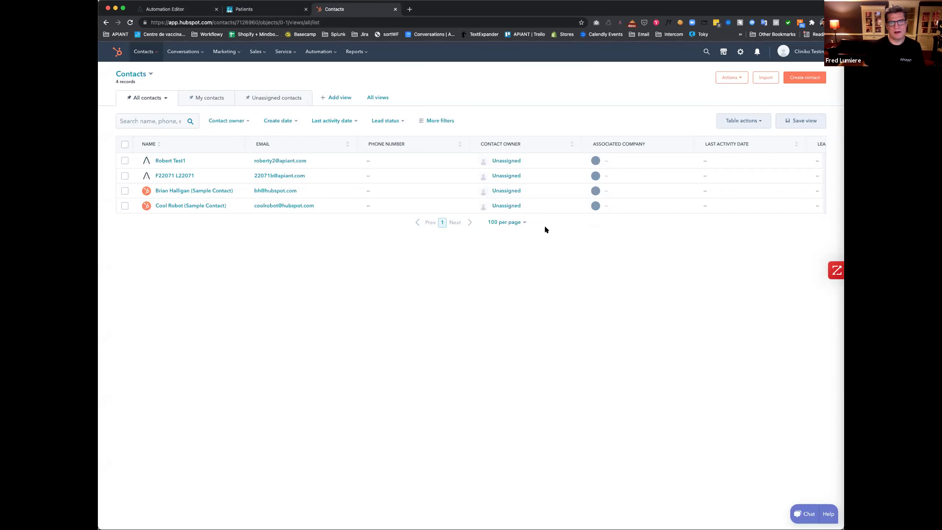
pyautogui.click(740, 52)
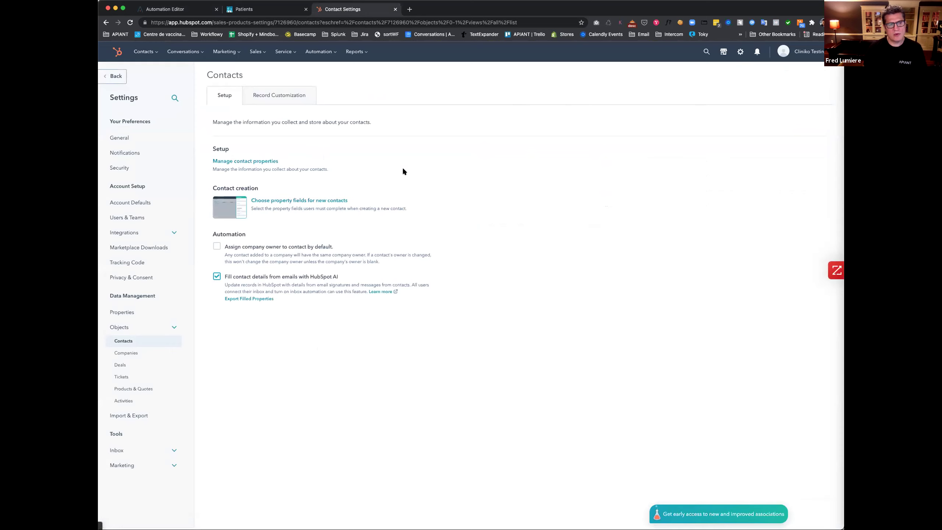
pyautogui.click(120, 313)
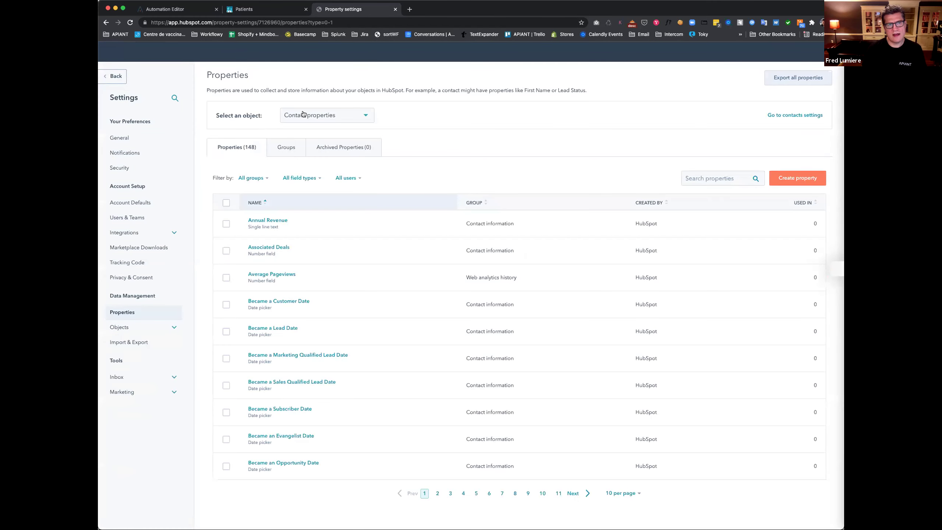
pyautogui.click(279, 150)
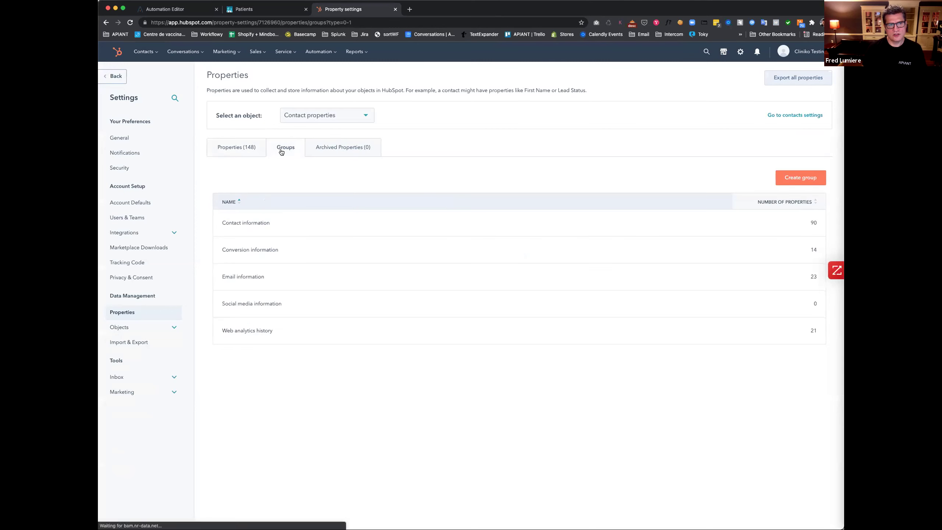
pyautogui.click(236, 147)
pyautogui.click(253, 180)
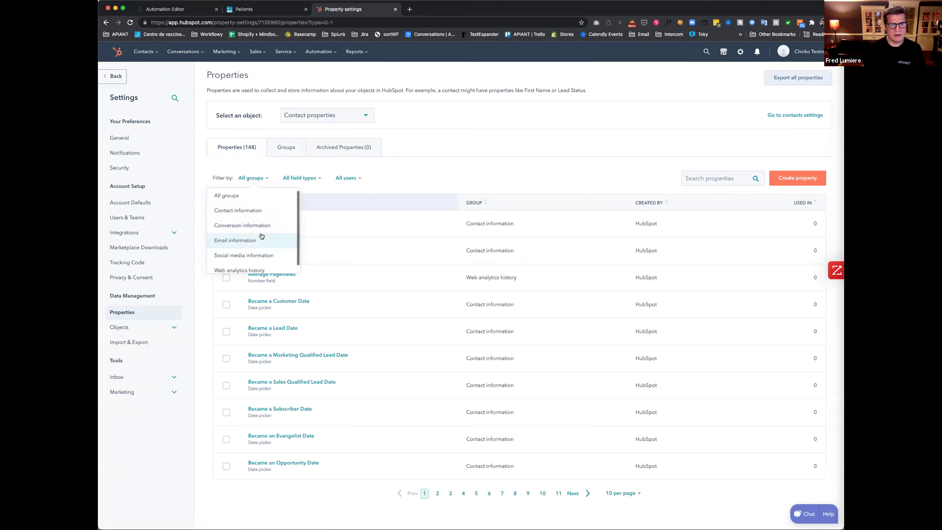
pyautogui.scroll(-1, 264, 234)
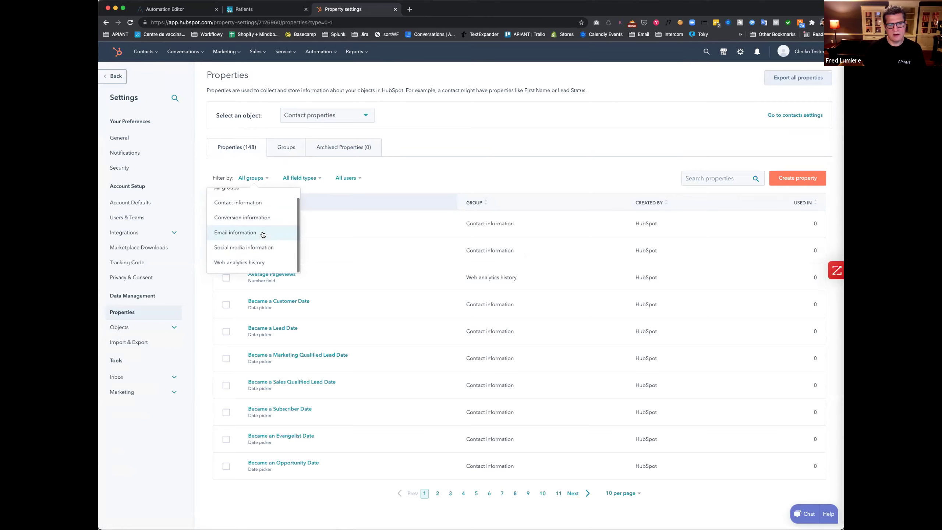
pyautogui.tripleClick(529, 133)
pyautogui.click(435, 151)
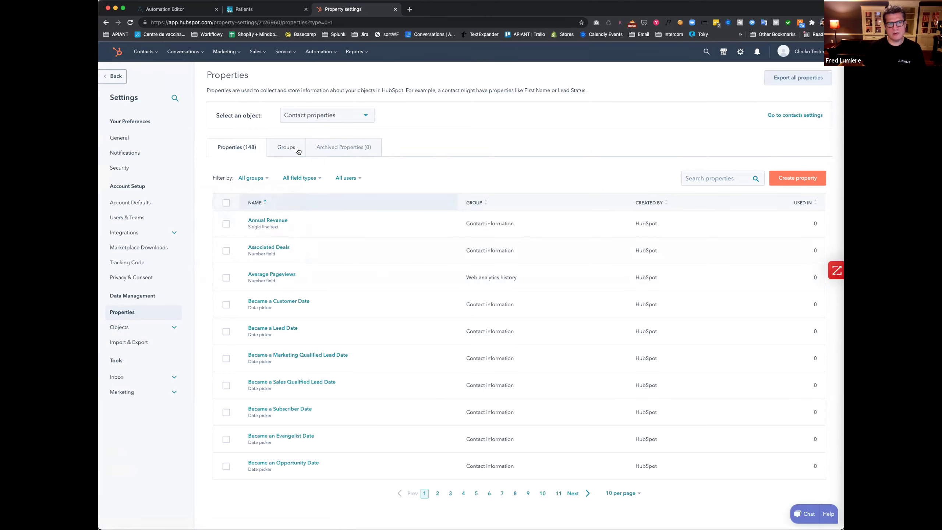
pyautogui.click(286, 147)
# Create a property group named Cliniko and filter the properties list to it.
pyautogui.click(793, 180)
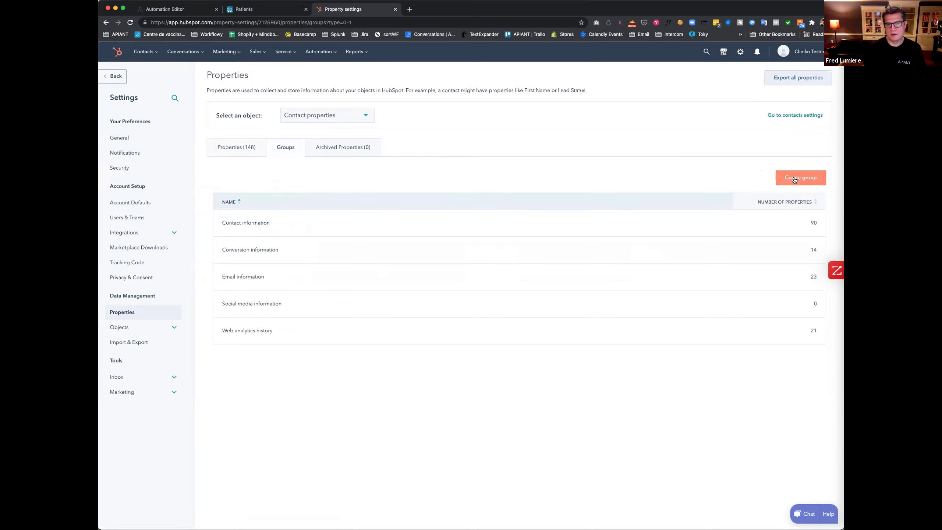
pyautogui.write('Cliniko')
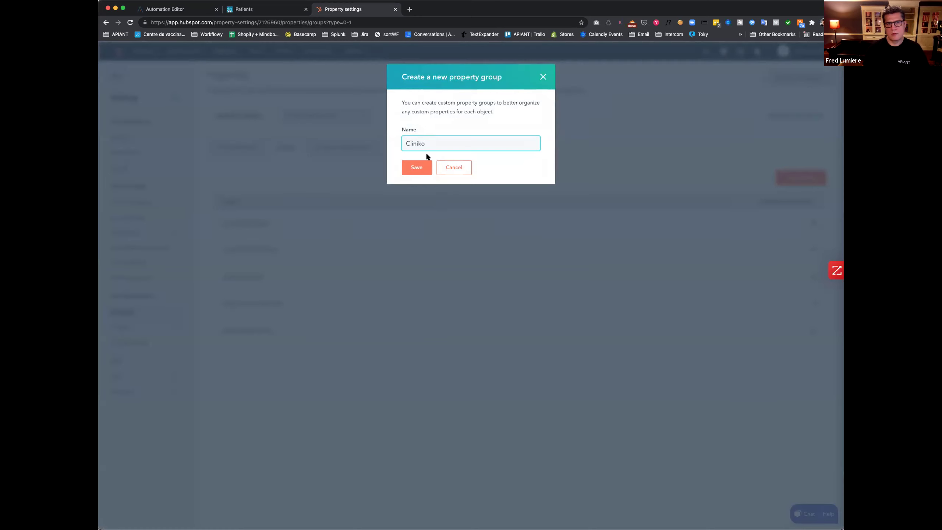
pyautogui.click(421, 167)
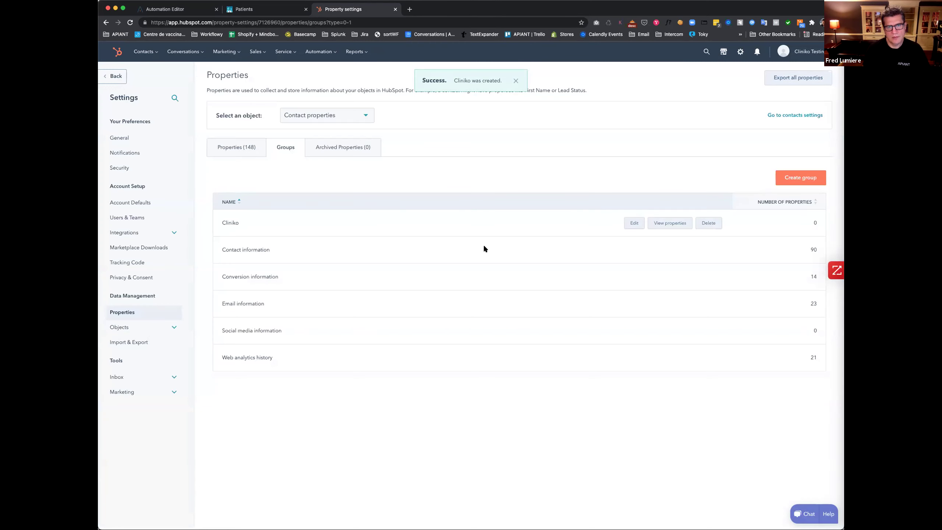
pyautogui.click(235, 148)
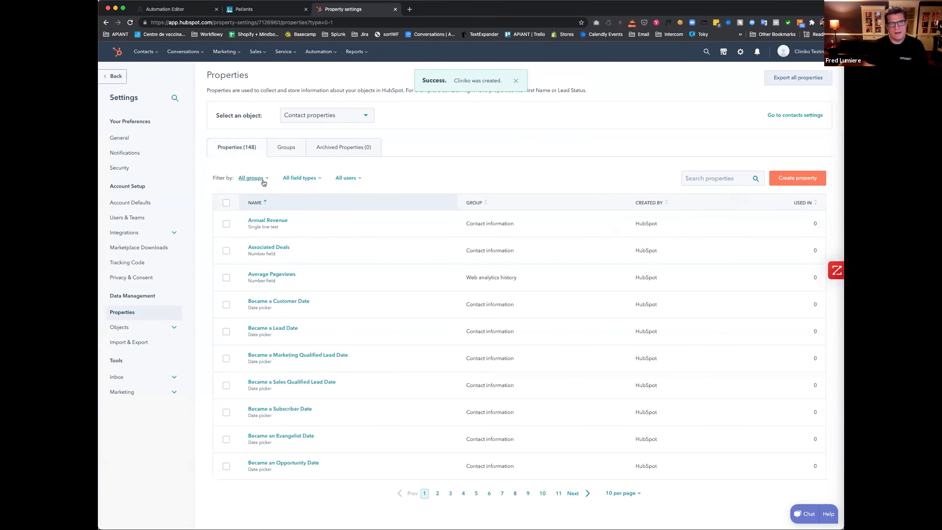
pyautogui.click(256, 178)
pyautogui.click(259, 213)
# Start a new contact property in the Cliniko group, labelled 'Patient ID', with a description.
pyautogui.click(793, 178)
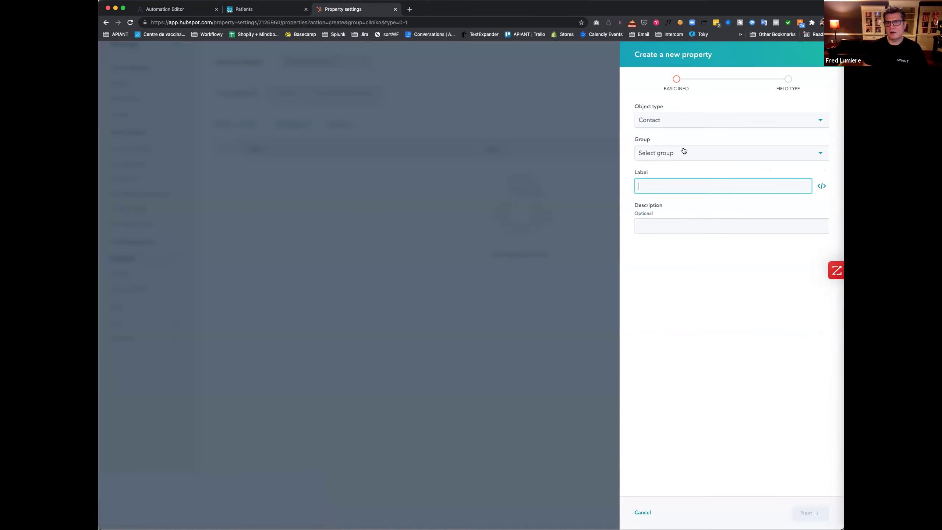
pyautogui.click(674, 153)
pyautogui.click(659, 174)
pyautogui.click(659, 183)
pyautogui.write('Patient ID')
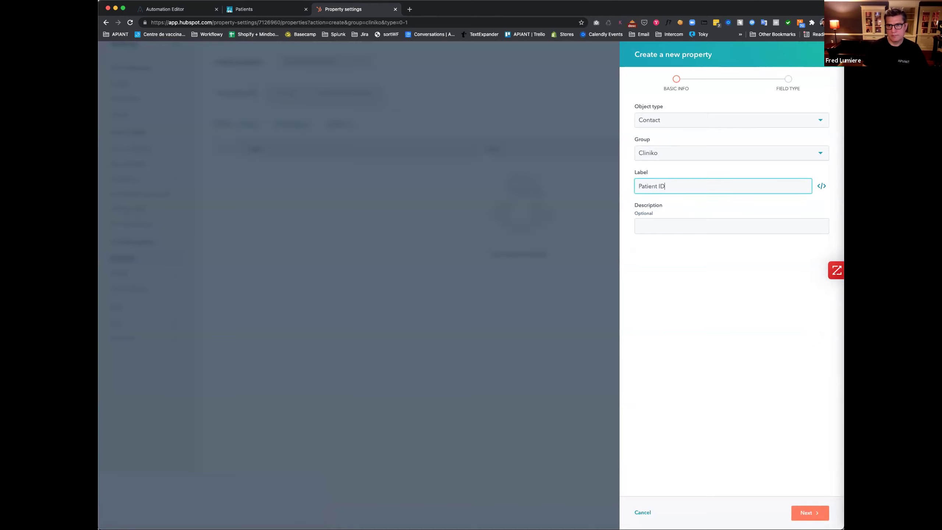
pyautogui.click(681, 222)
pyautogui.write('Cliniko Patient ID')
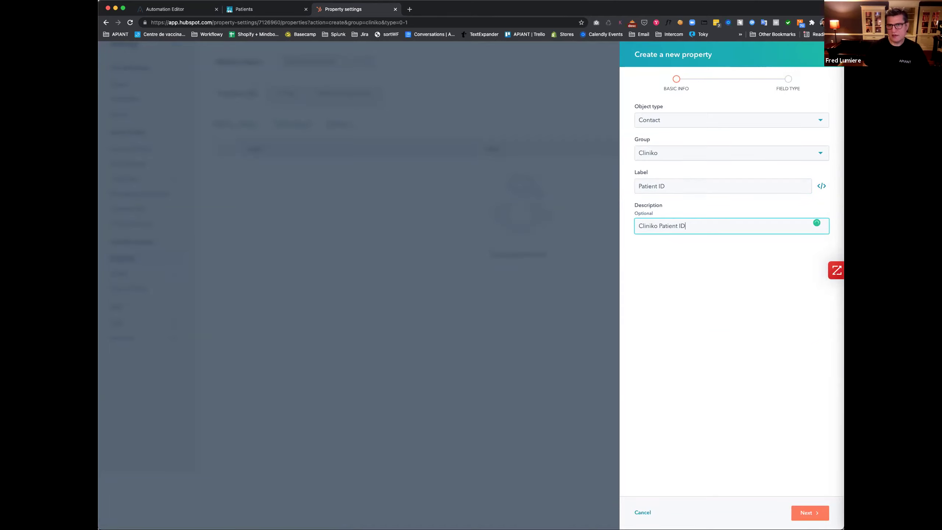
pyautogui.click(752, 301)
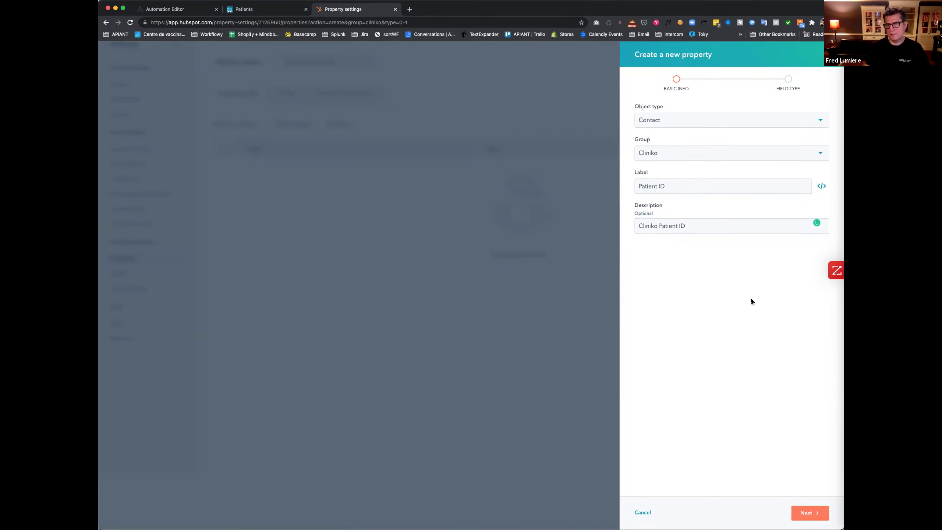
# Copy the property's internal name, patient_id.
pyautogui.click(820, 185)
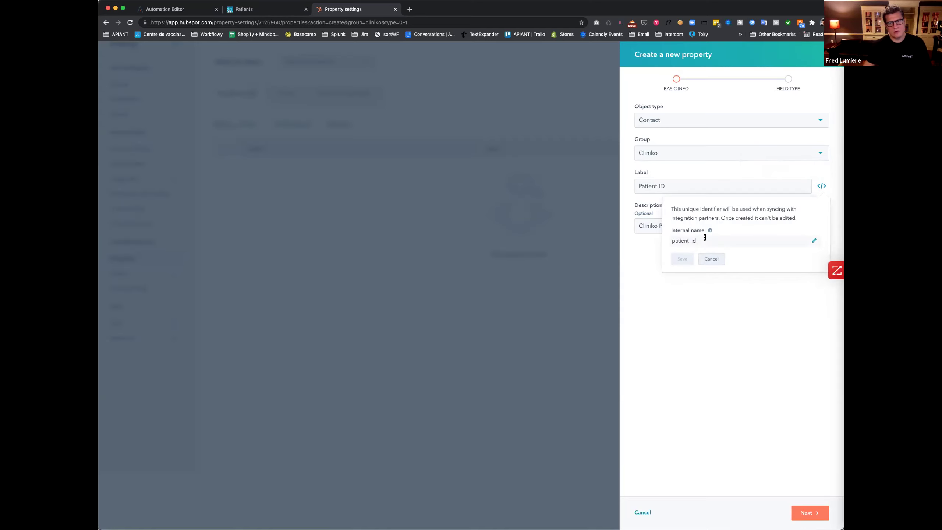
pyautogui.click(177, 10)
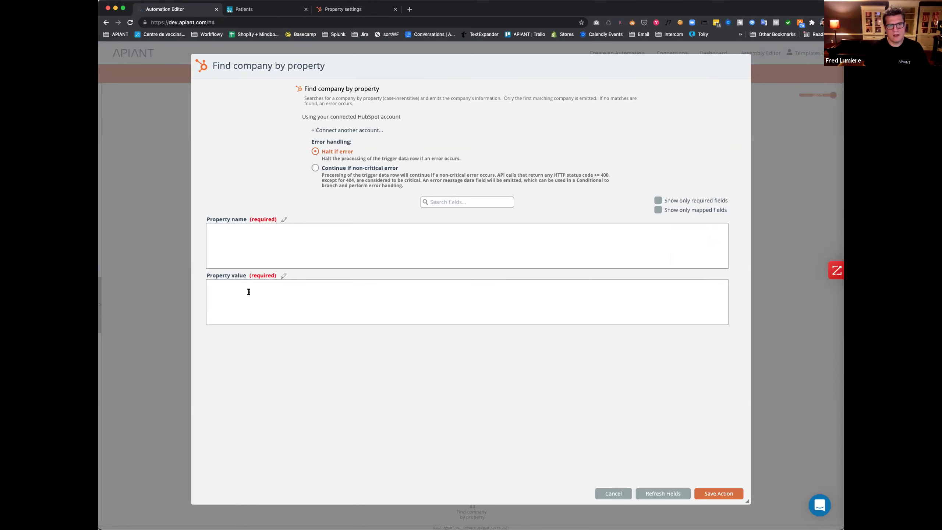
pyautogui.click(342, 10)
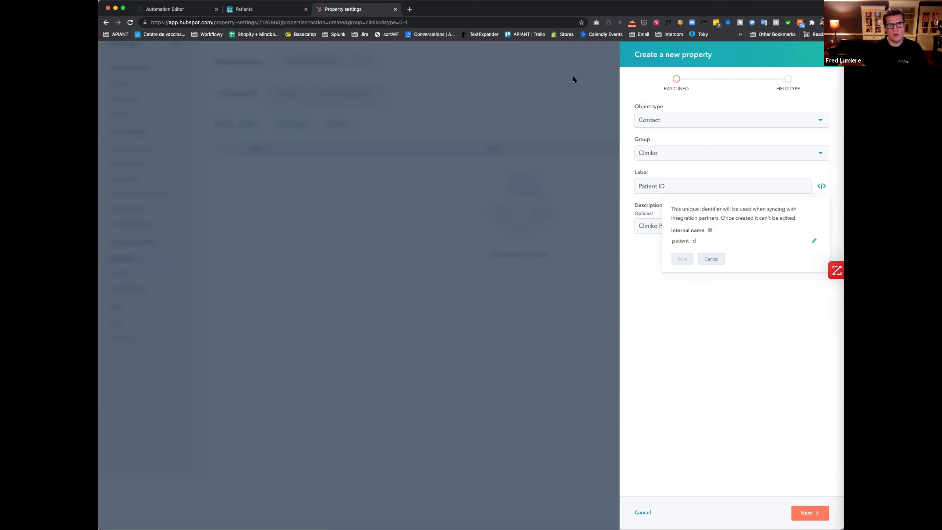
pyautogui.moveTo(699, 240); pyautogui.dragTo(667, 241)
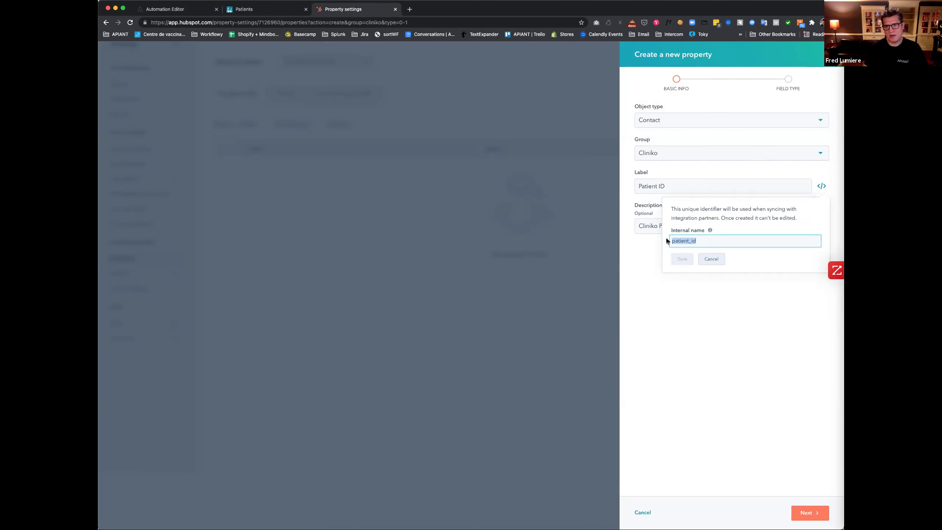
pyautogui.rightClick(684, 240)
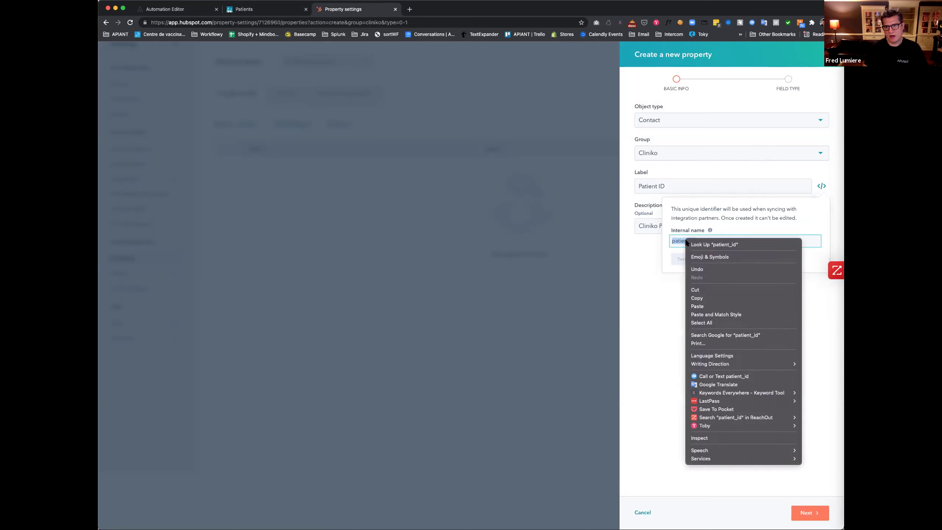
pyautogui.click(700, 298)
# Make Patient ID a single-line text field and create the property.
pyautogui.click(814, 510)
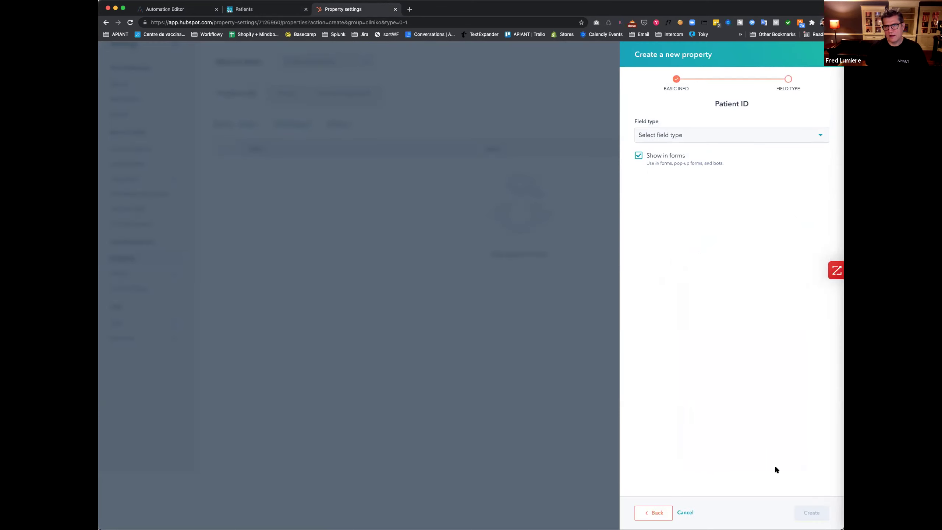
pyautogui.click(656, 134)
pyautogui.click(668, 156)
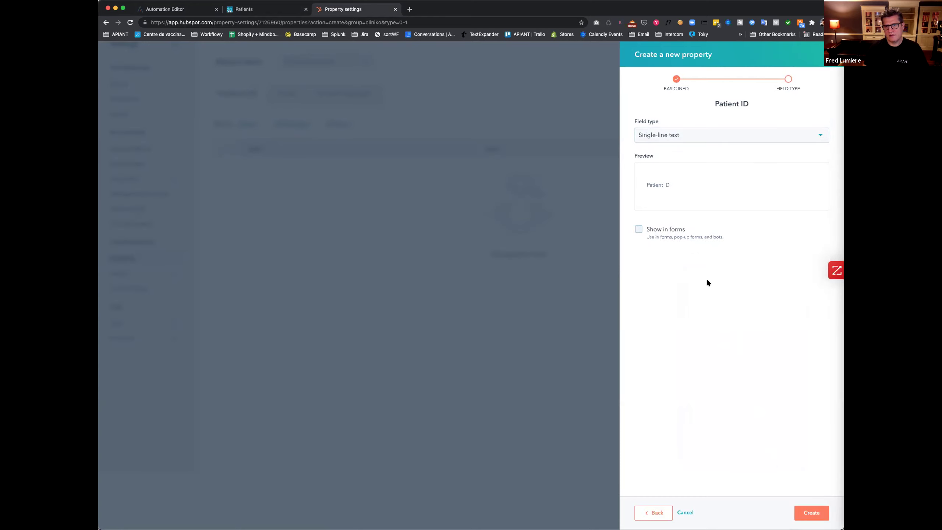
pyautogui.click(811, 512)
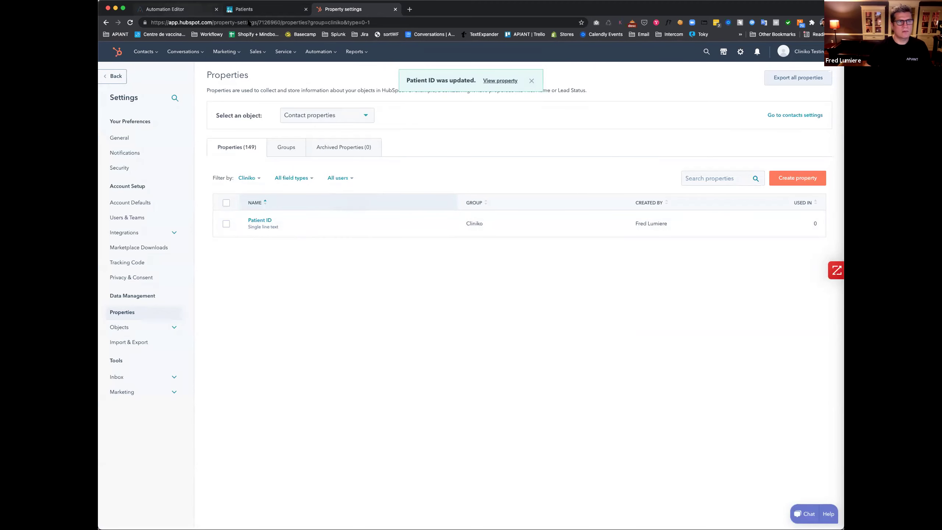
# Paste patient_id into the find step's Property name.
pyautogui.click(165, 9)
pyautogui.click(243, 256)
pyautogui.press('super+v')
# Map the trigger patient's id into Property value, continue on non-critical errors, and save.
pyautogui.click(248, 298)
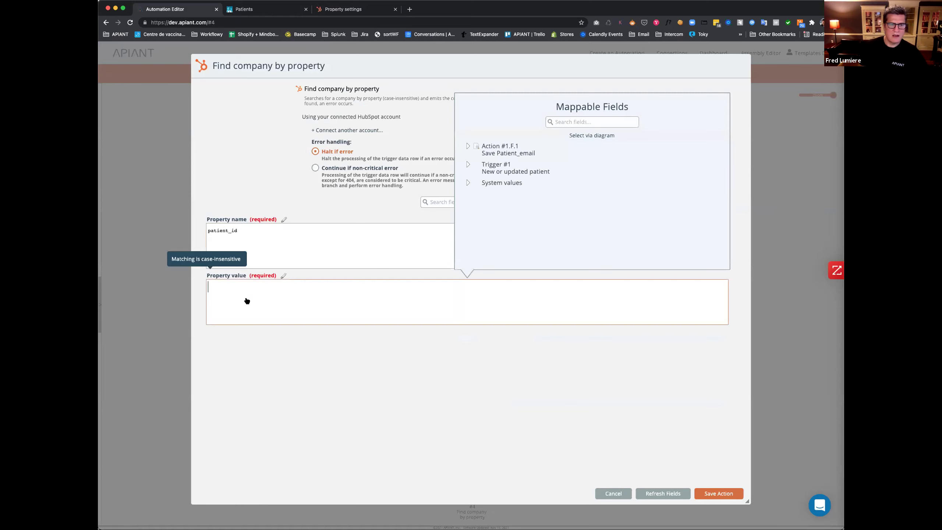
pyautogui.click(571, 122)
pyautogui.write('id')
pyautogui.scroll(-1, 556, 219)
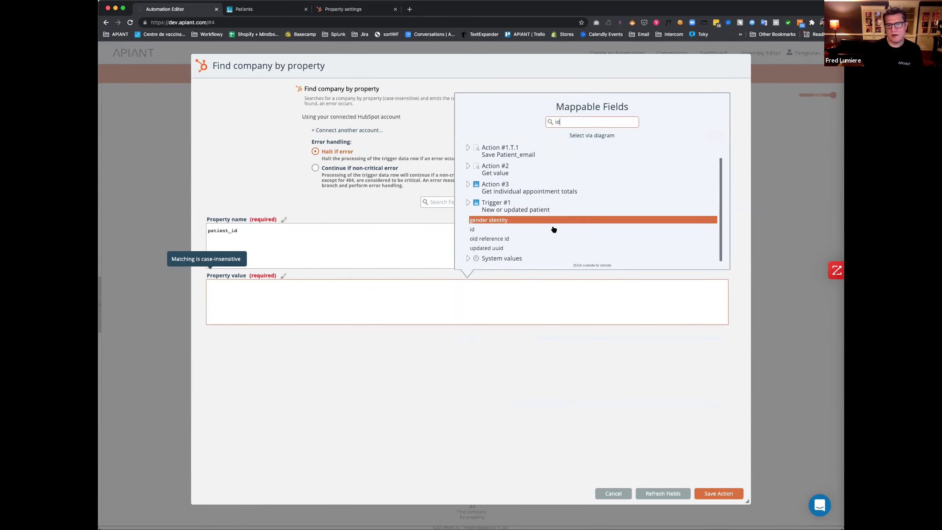
pyautogui.click(553, 229)
pyautogui.click(393, 404)
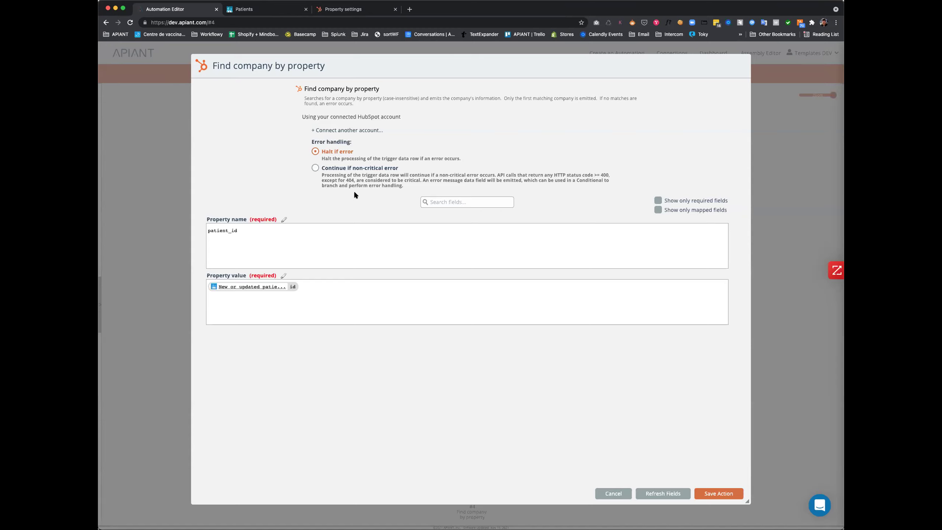
pyautogui.click(350, 169)
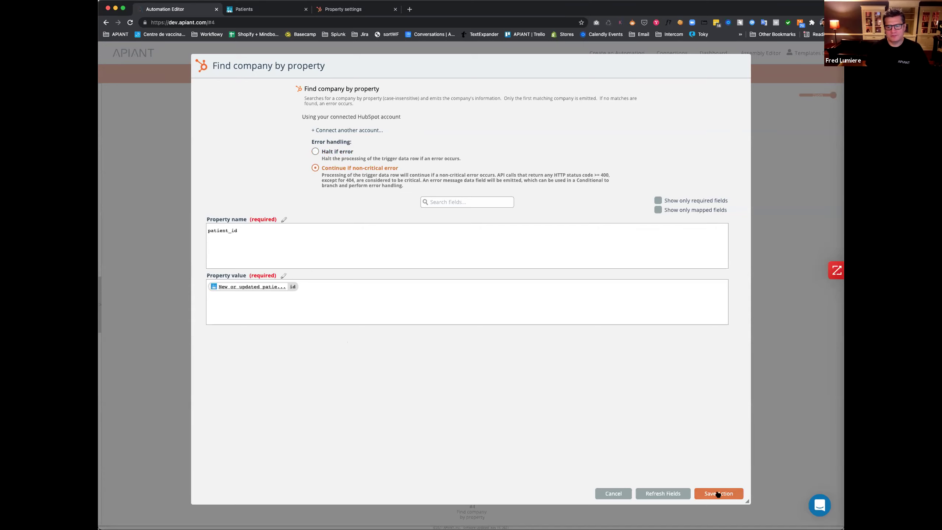
pyautogui.click(713, 493)
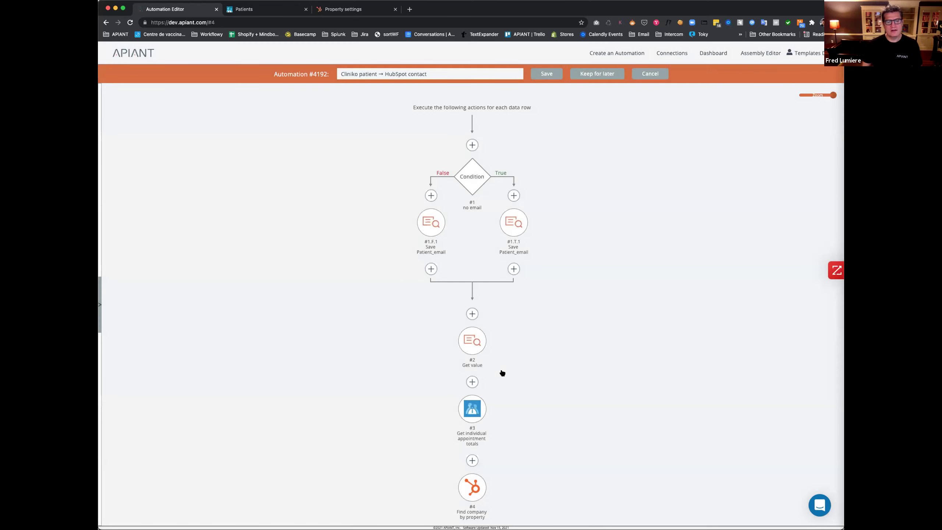
pyautogui.scroll(-2, 524, 357)
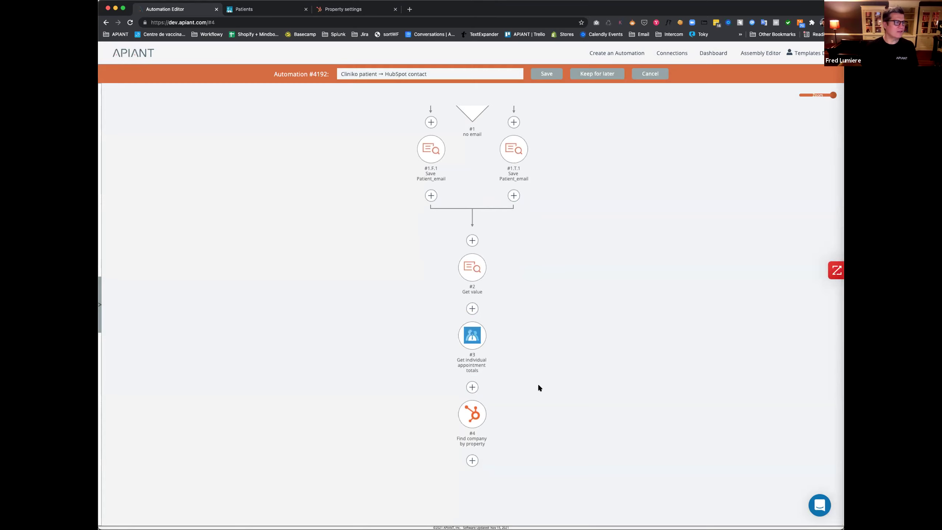
pyautogui.click(472, 461)
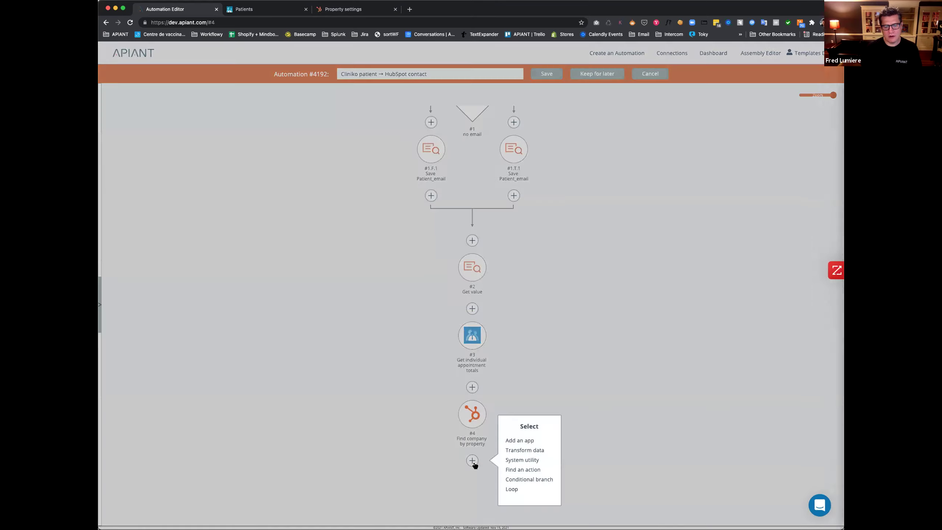
pyautogui.click(519, 478)
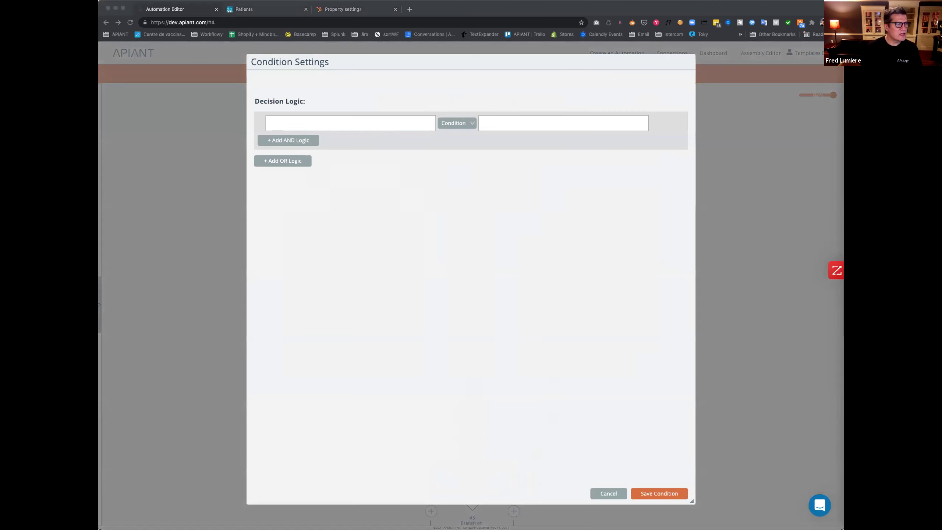
pyautogui.click(362, 122)
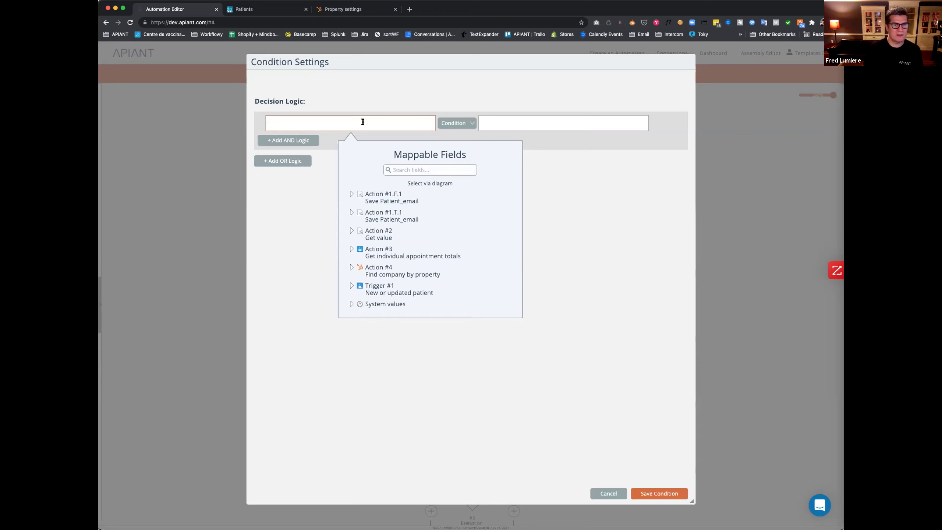
pyautogui.click(435, 186)
pyautogui.moveTo(437, 200)
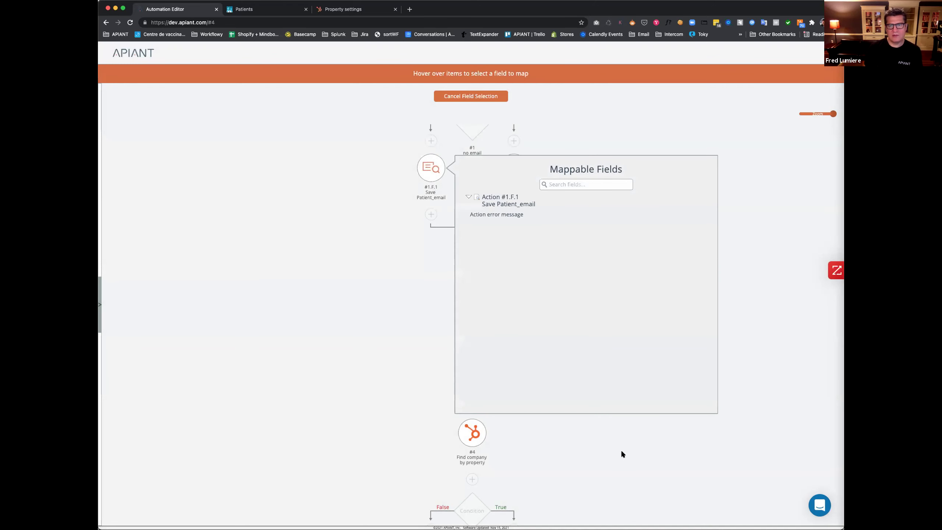
pyautogui.scroll(-5, 303, 352)
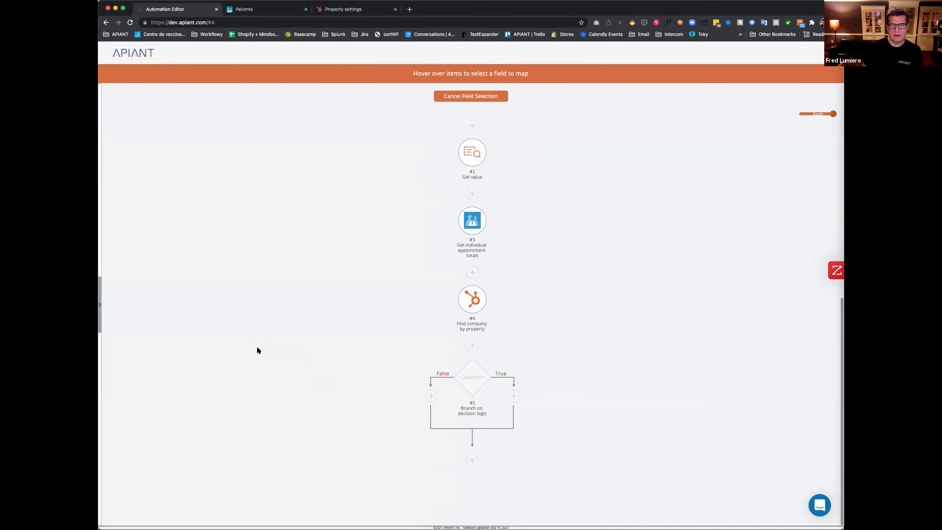
pyautogui.moveTo(455, 299)
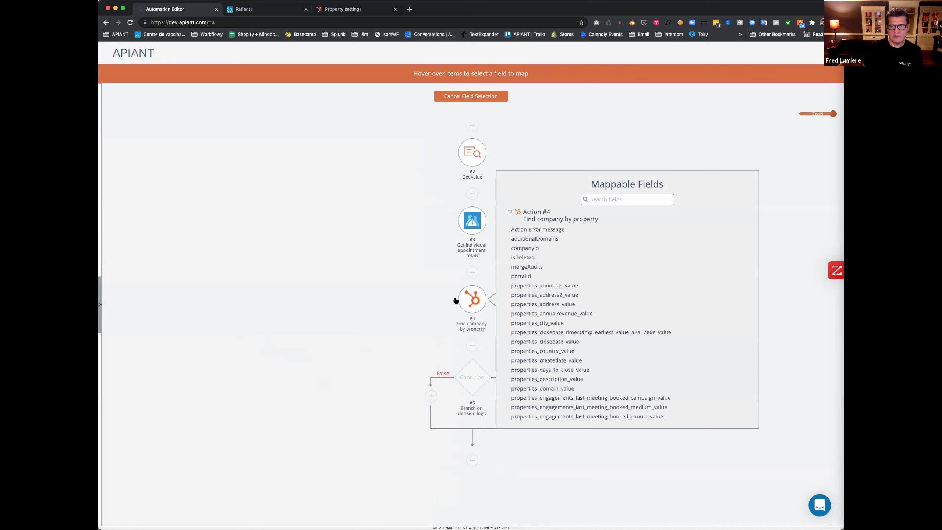
pyautogui.write('patie')
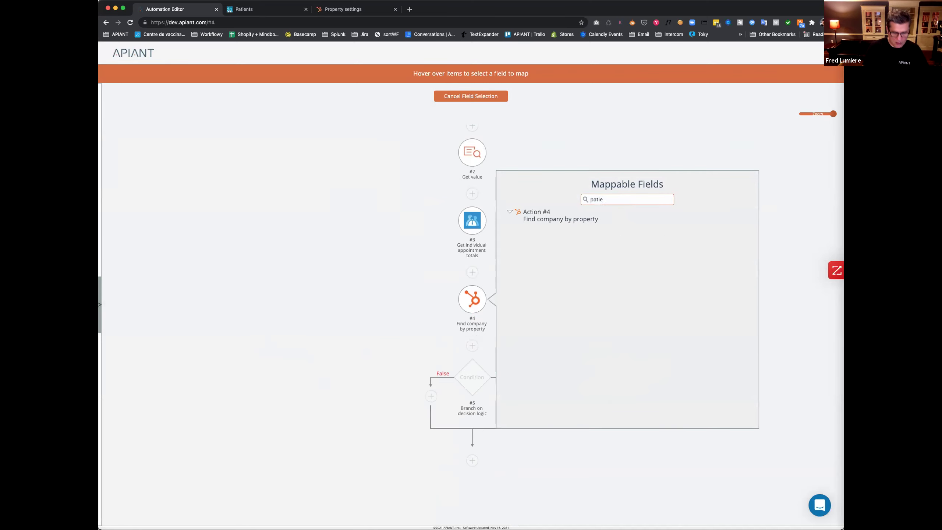
pyautogui.press('BackSpace')
pyautogui.press('BackSpace')
pyautogui.press('BackSpace')
pyautogui.press('BackSpace')
pyautogui.press('BackSpace')
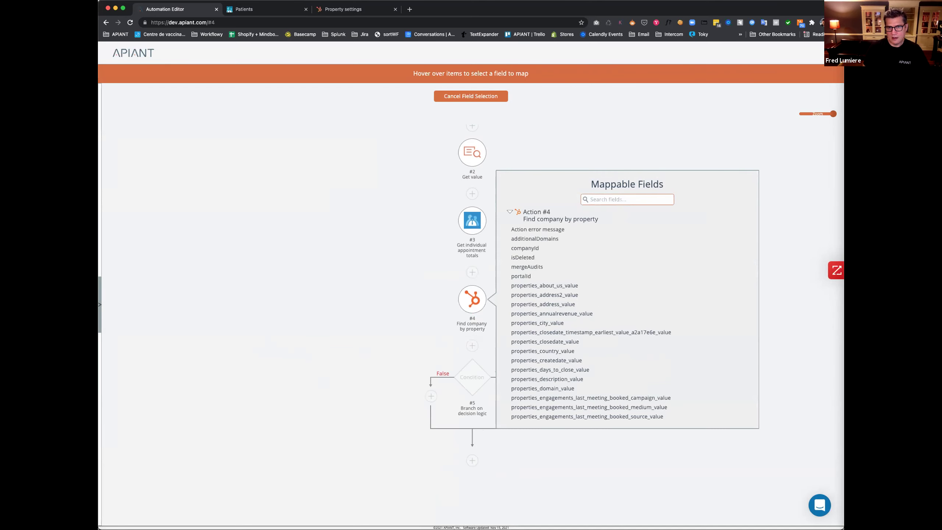
pyautogui.scroll(-20, 611, 288)
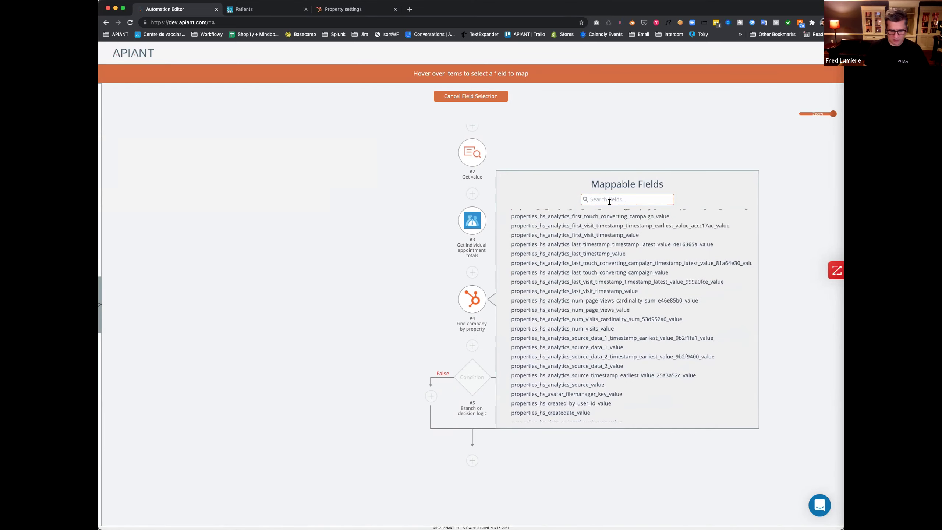
pyautogui.write('cli')
pyautogui.press('BackSpace')
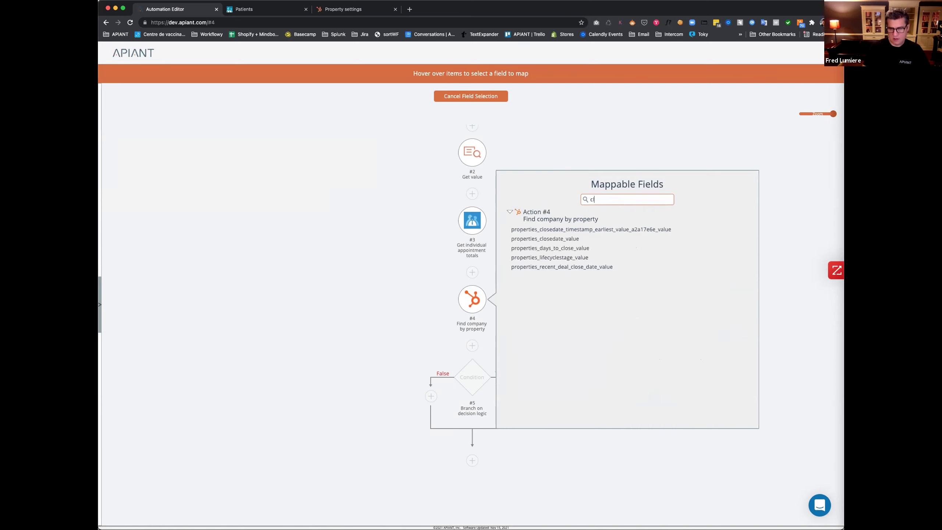
pyautogui.click(459, 97)
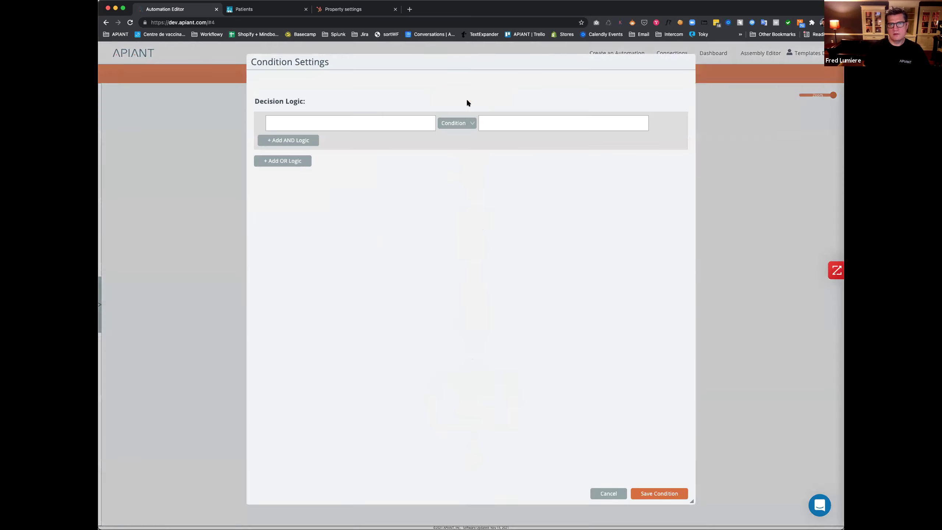
pyautogui.click(609, 493)
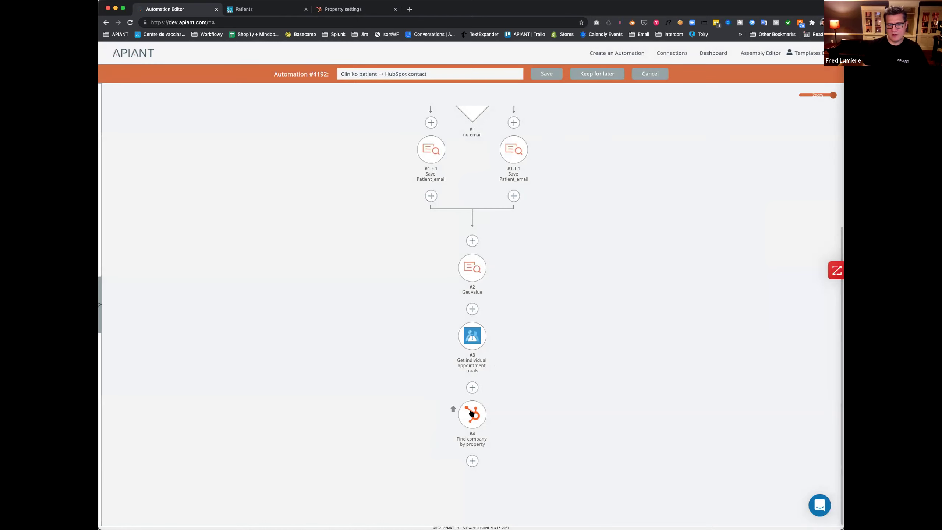
# Refresh the fields of the Find company by property step and save it.
pyautogui.click(472, 412)
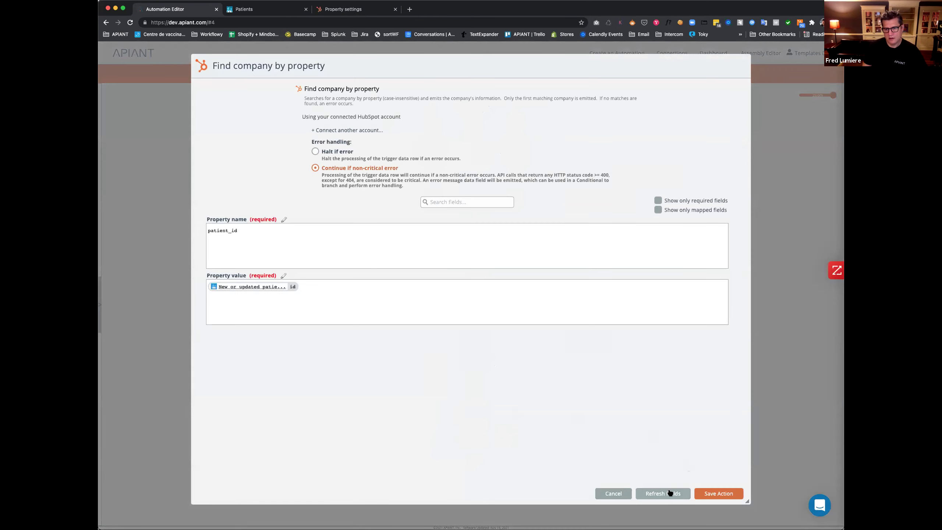
pyautogui.click(670, 492)
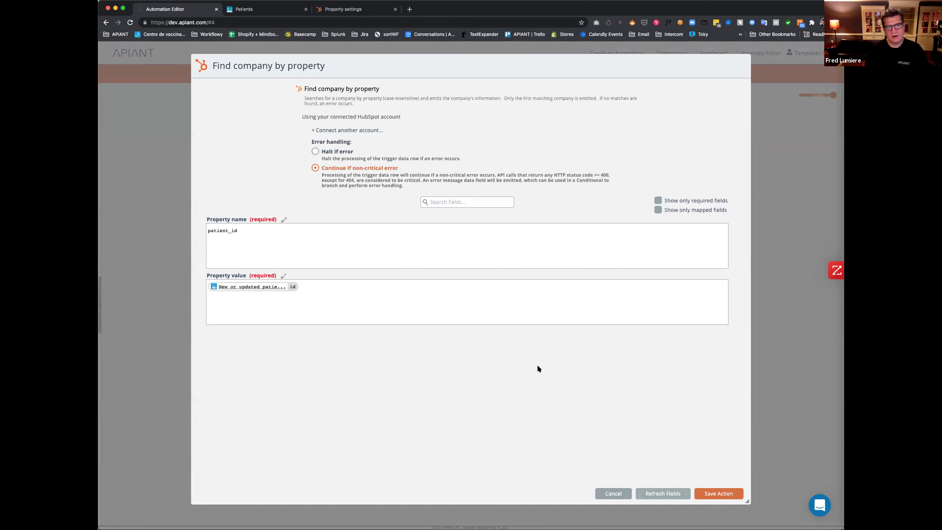
pyautogui.click(717, 495)
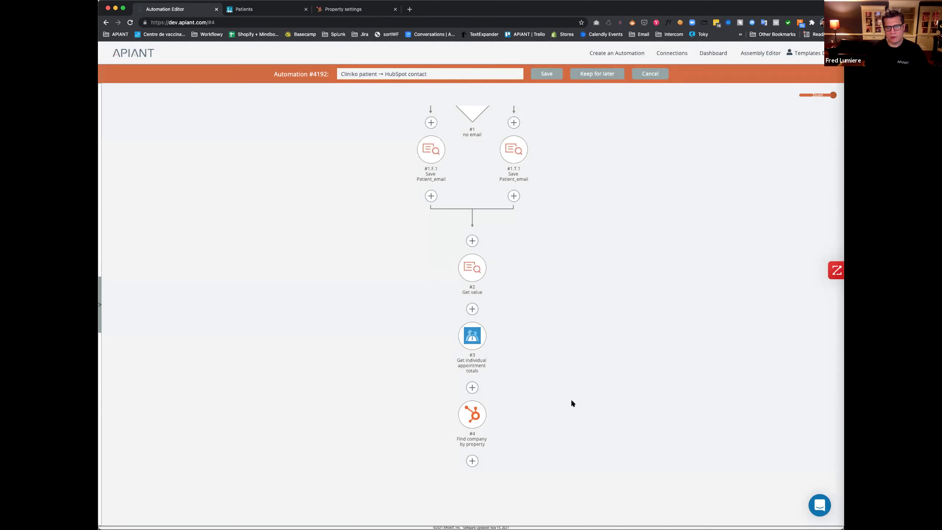
# Add a conditional branch after step #4 and search its mappable fields for patient fields.
pyautogui.click(472, 460)
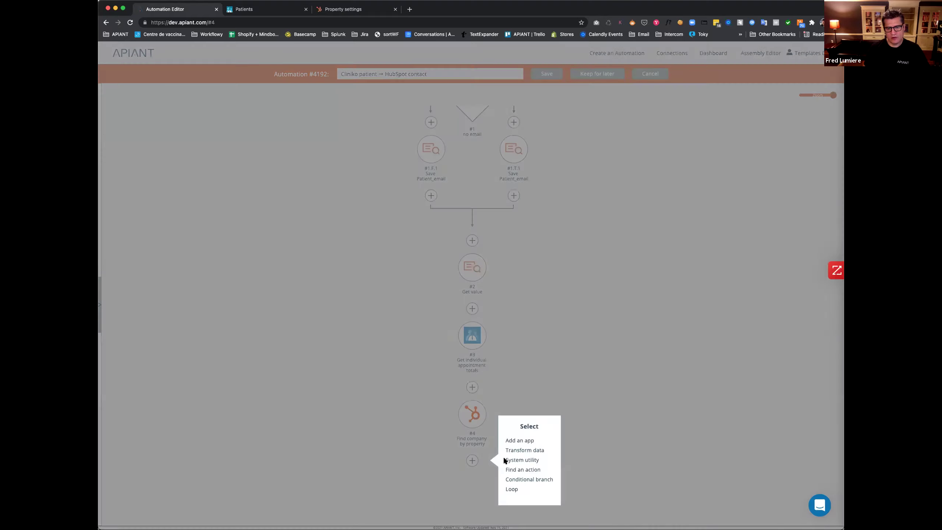
pyautogui.click(525, 479)
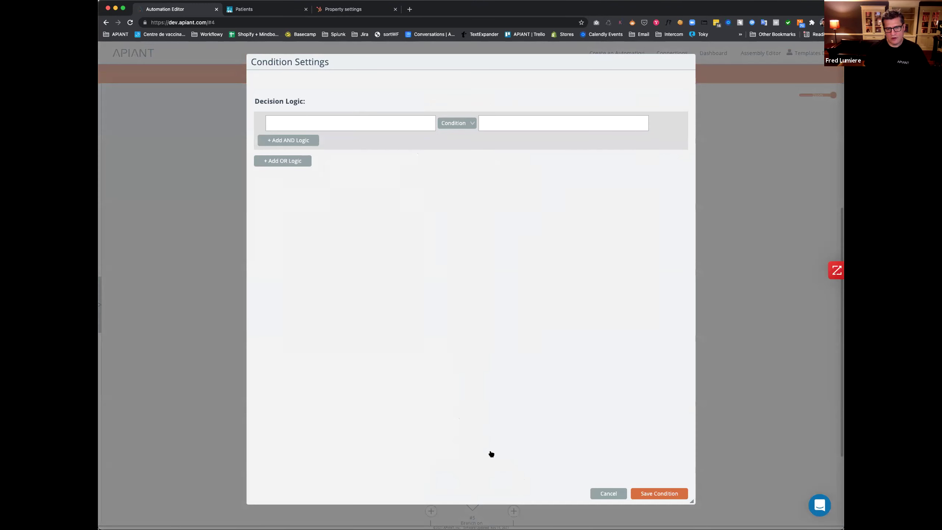
pyautogui.click(348, 124)
pyautogui.click(431, 170)
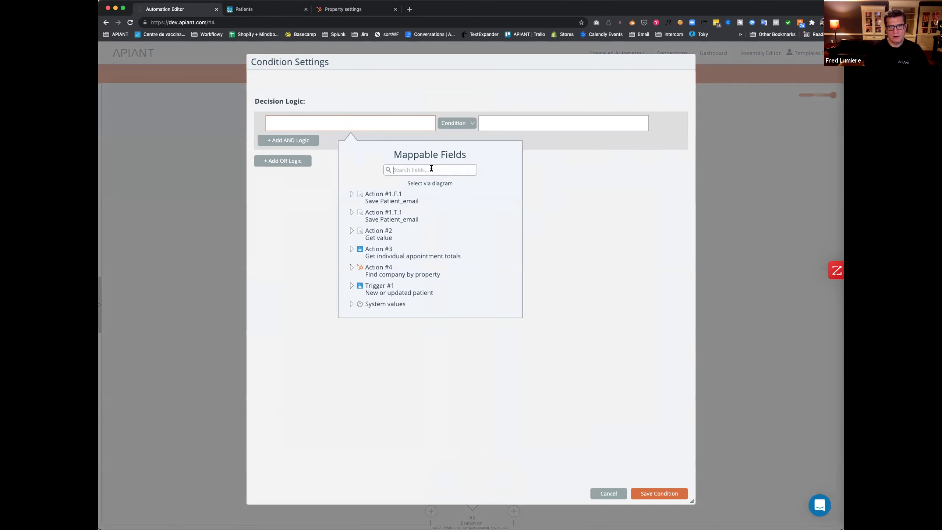
pyautogui.write('patien')
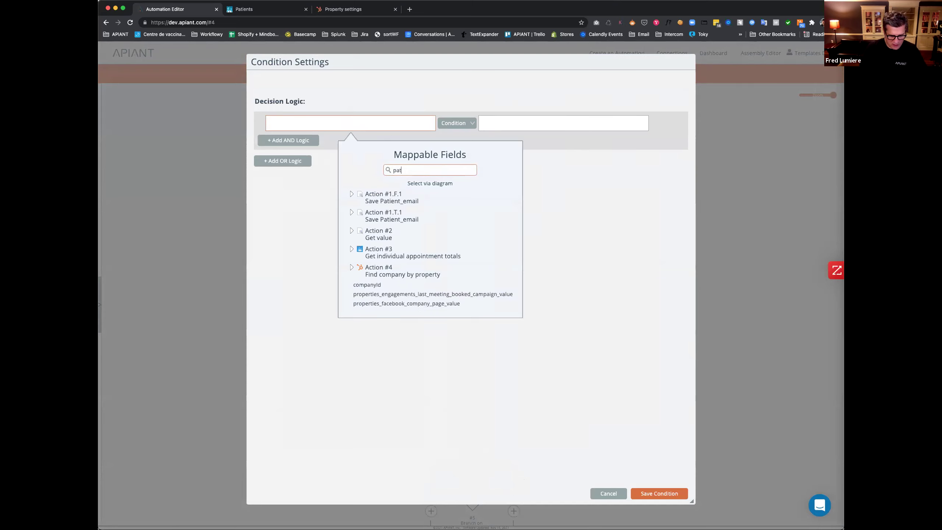
pyautogui.scroll(-1, 410, 230)
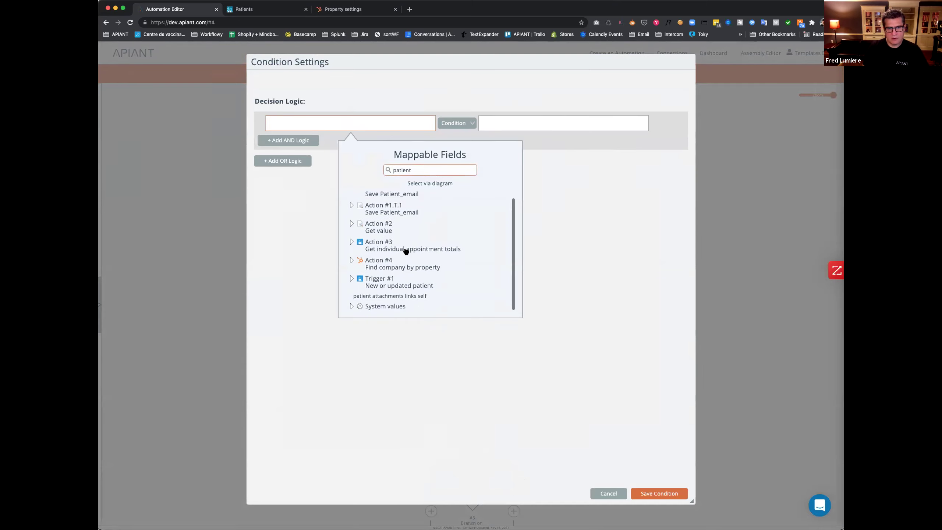
pyautogui.click(434, 183)
pyautogui.moveTo(466, 436)
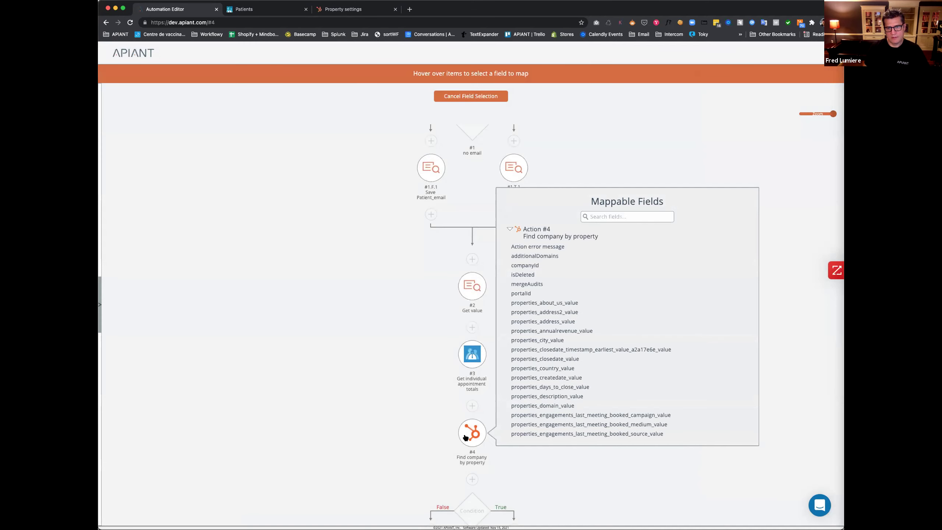
pyautogui.click(615, 217)
pyautogui.write('pa')
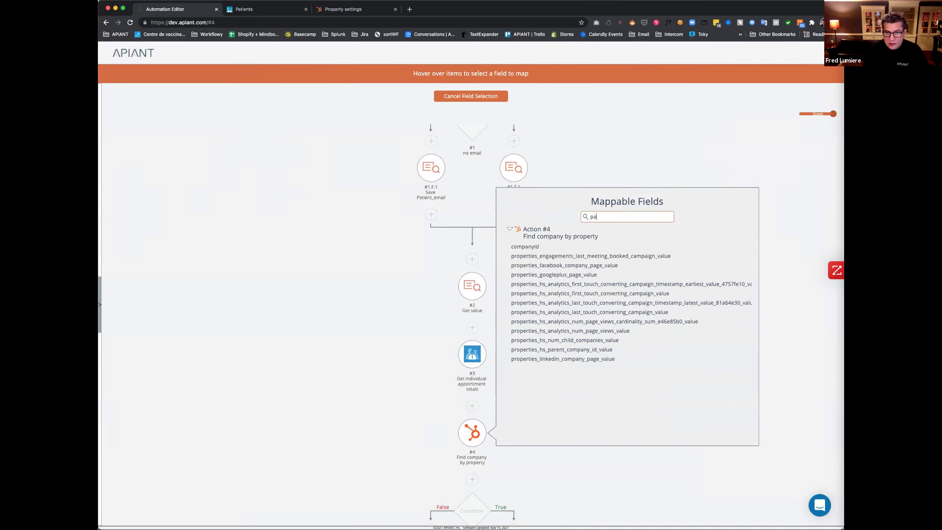
pyautogui.write('tien')
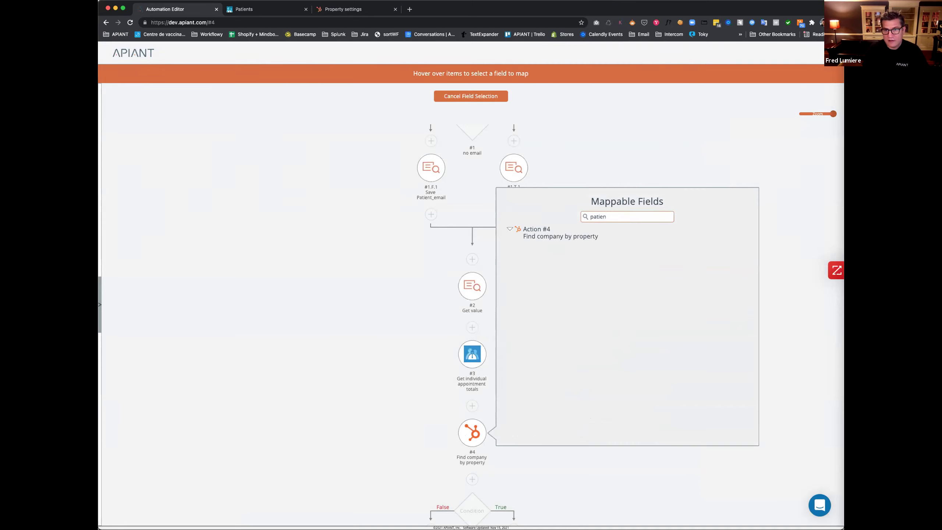
pyautogui.click(322, 11)
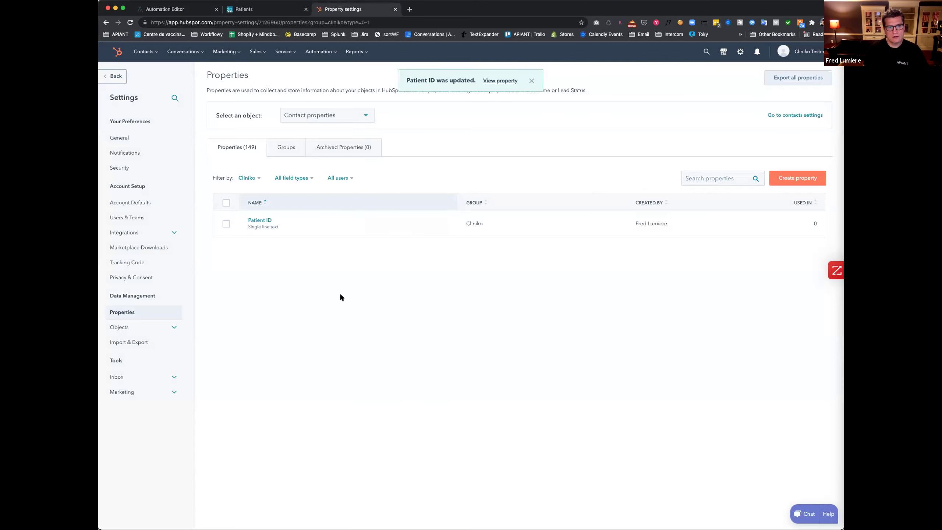
# Confirm the Patient ID property's internal name reads patient_id, then return to the APIANT editor.
pyautogui.click(378, 226)
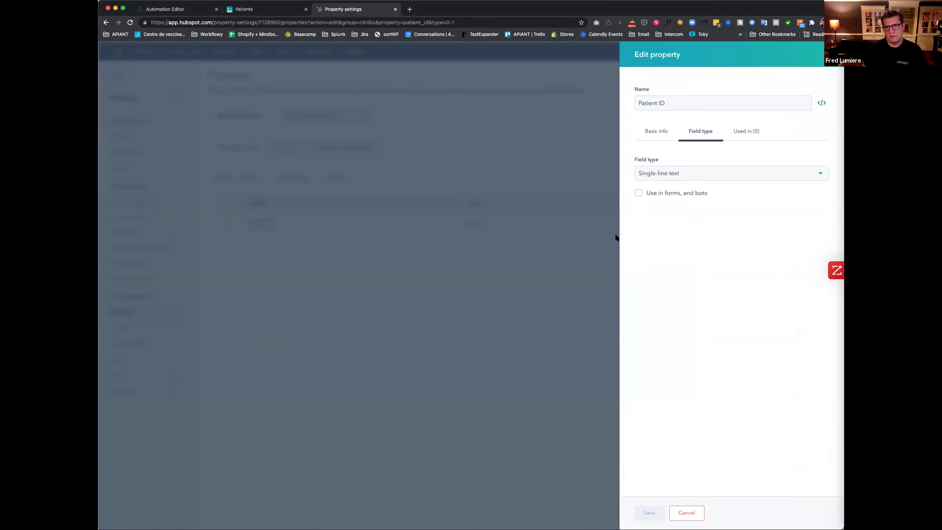
pyautogui.click(821, 103)
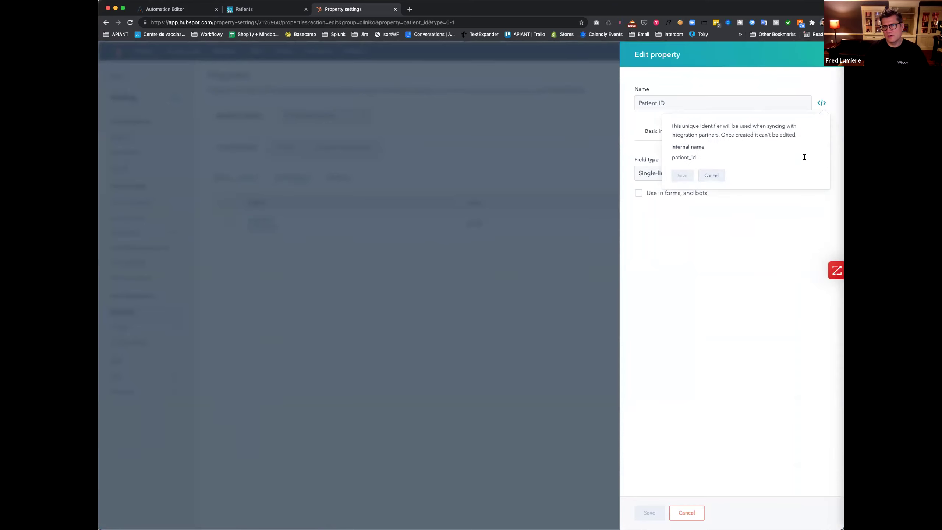
pyautogui.moveTo(714, 156); pyautogui.dragTo(669, 155)
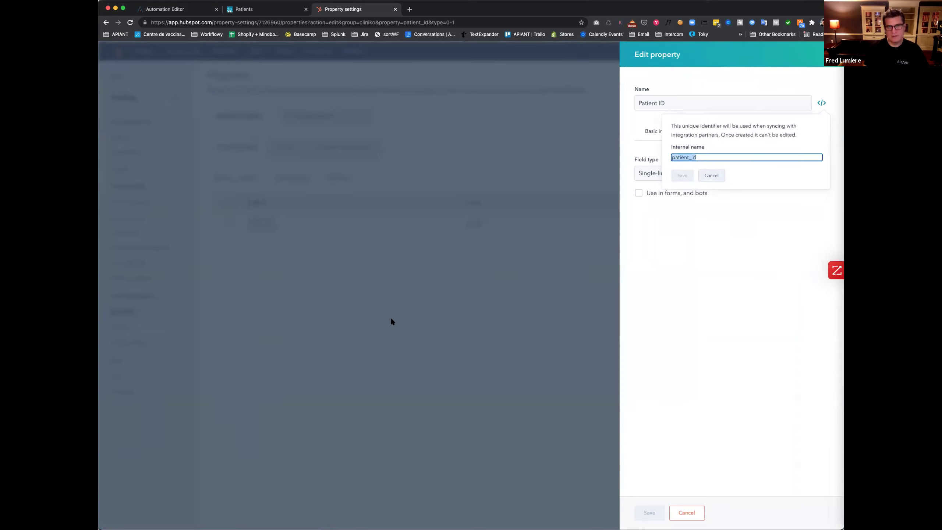
pyautogui.click(257, 8)
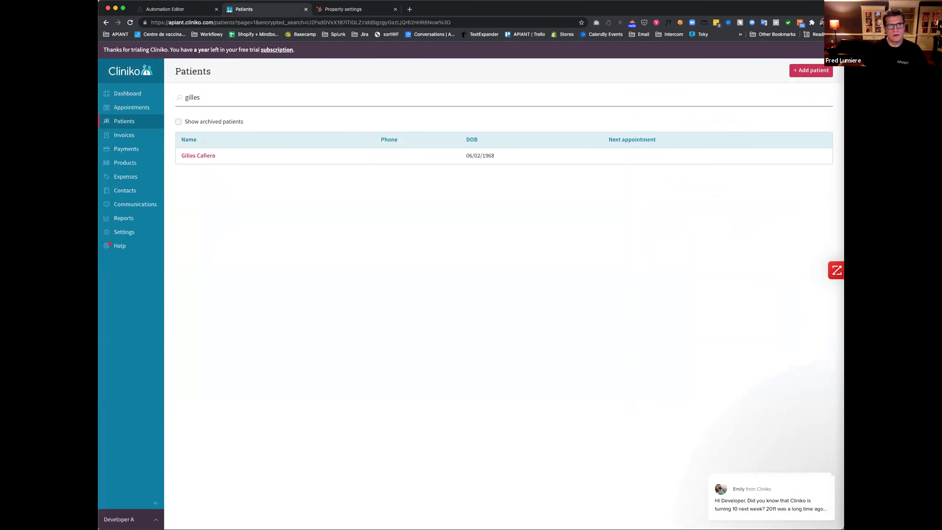
pyautogui.click(174, 8)
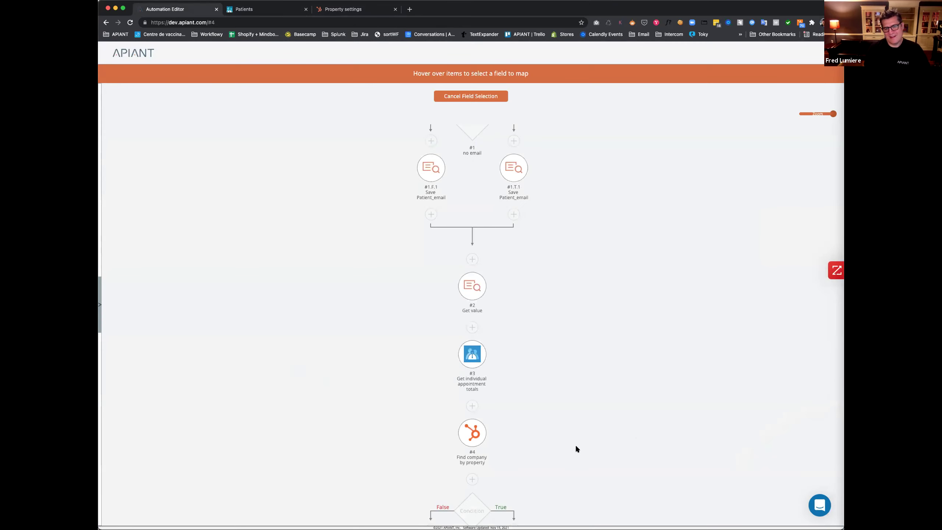
# Save the condition as '1 Contains 1', then reload step #4's fields with Refresh Fields.
pyautogui.scroll(-4, 567, 445)
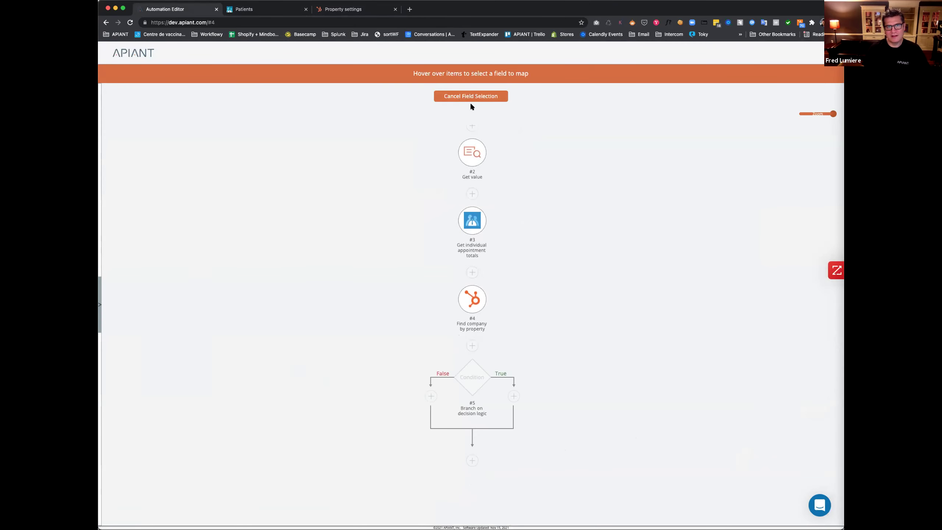
pyautogui.click(470, 99)
pyautogui.click(335, 123)
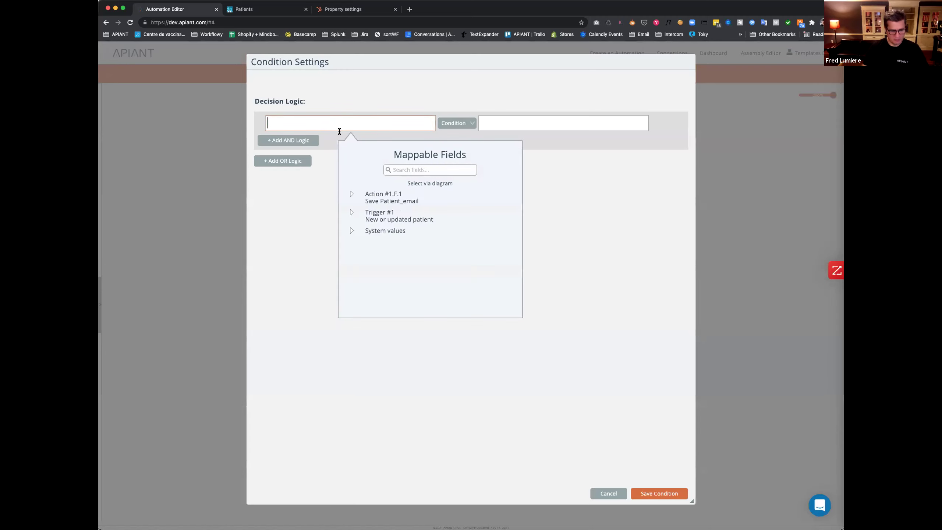
pyautogui.click(459, 127)
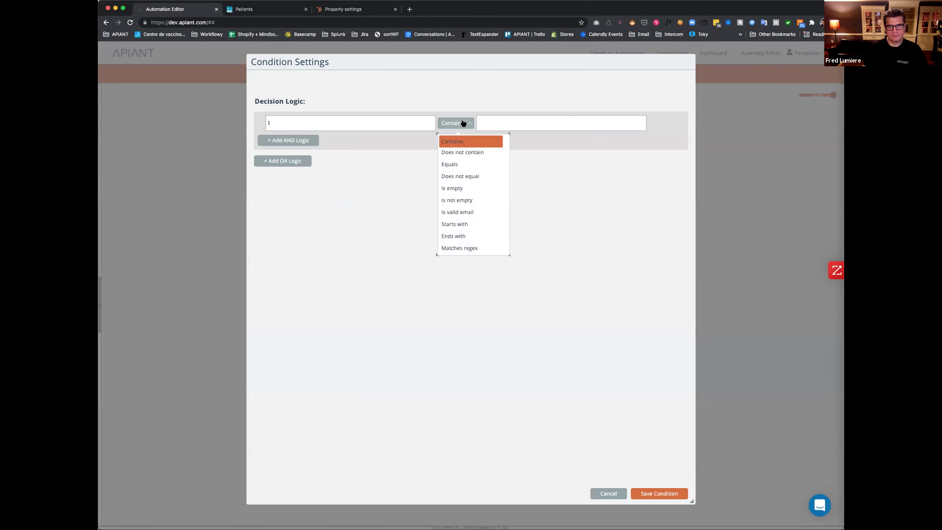
pyautogui.click(460, 141)
pyautogui.click(515, 123)
pyautogui.write('1')
pyautogui.click(661, 494)
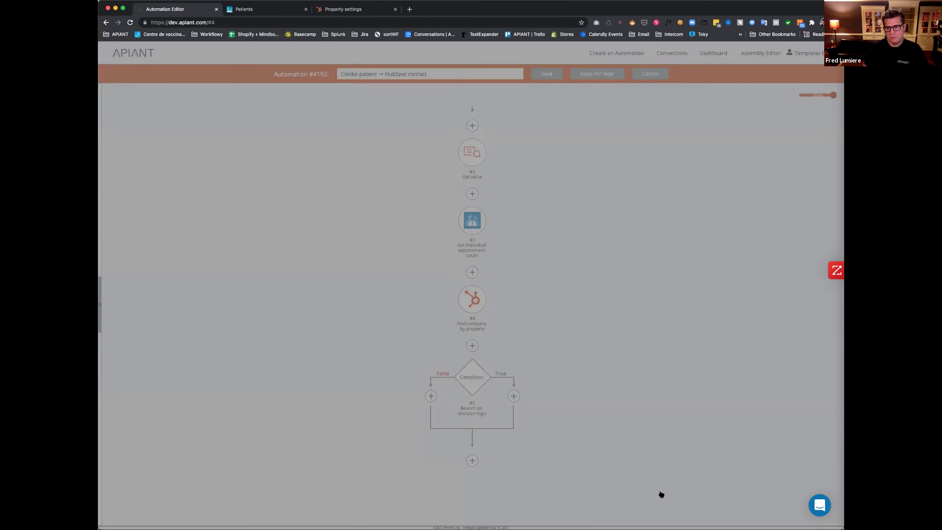
pyautogui.click(467, 300)
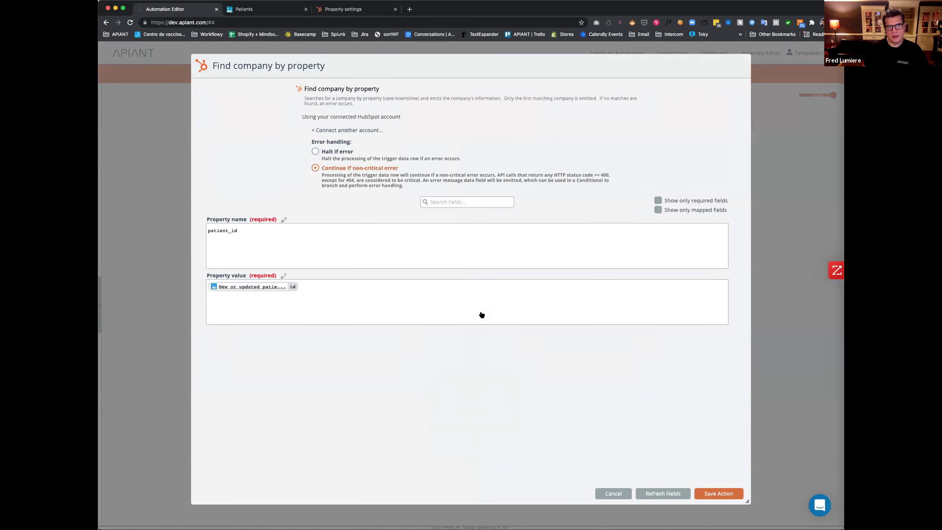
pyautogui.click(663, 493)
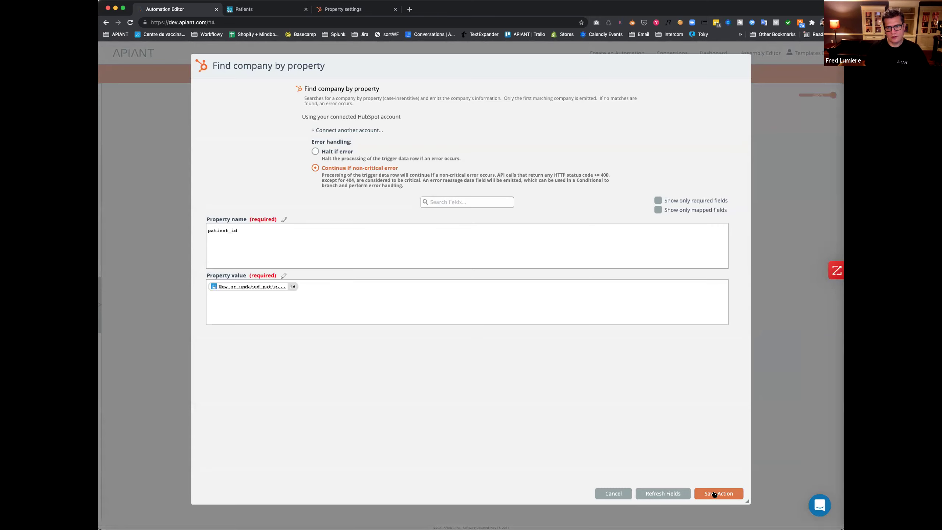
pyautogui.click(713, 494)
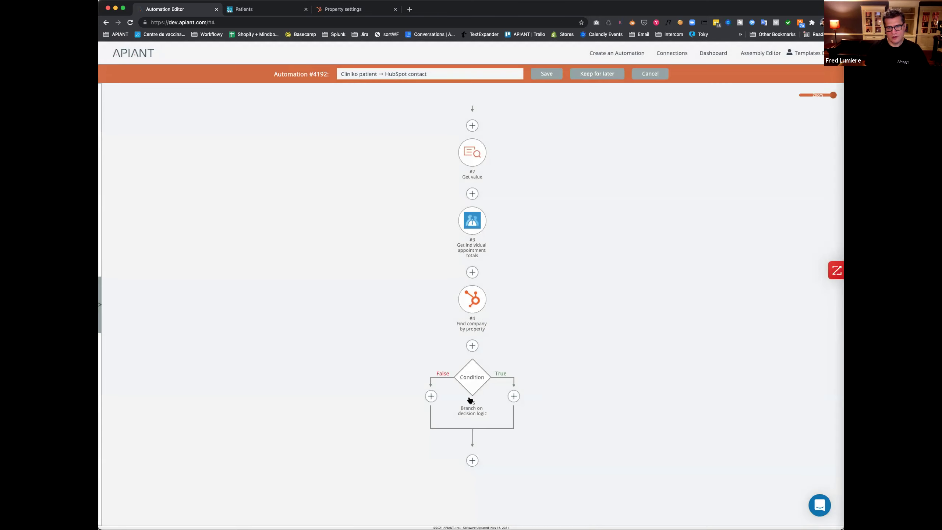
pyautogui.click(473, 382)
pyautogui.click(472, 382)
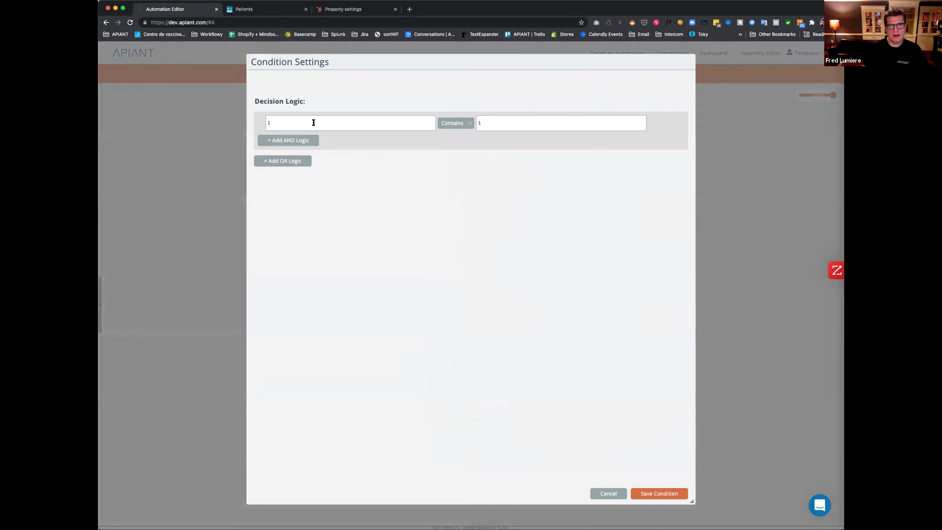
pyautogui.click(313, 122)
pyautogui.press('BackSpace')
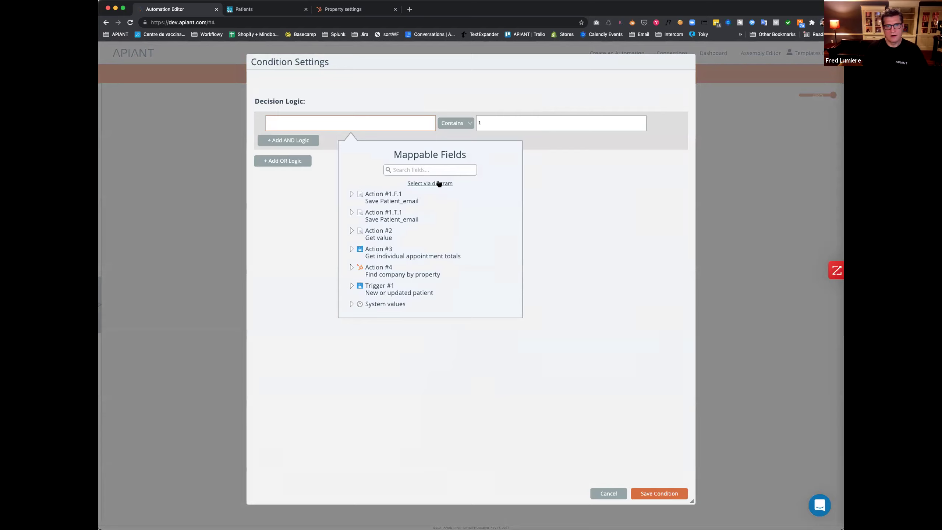
pyautogui.click(438, 183)
pyautogui.moveTo(473, 315)
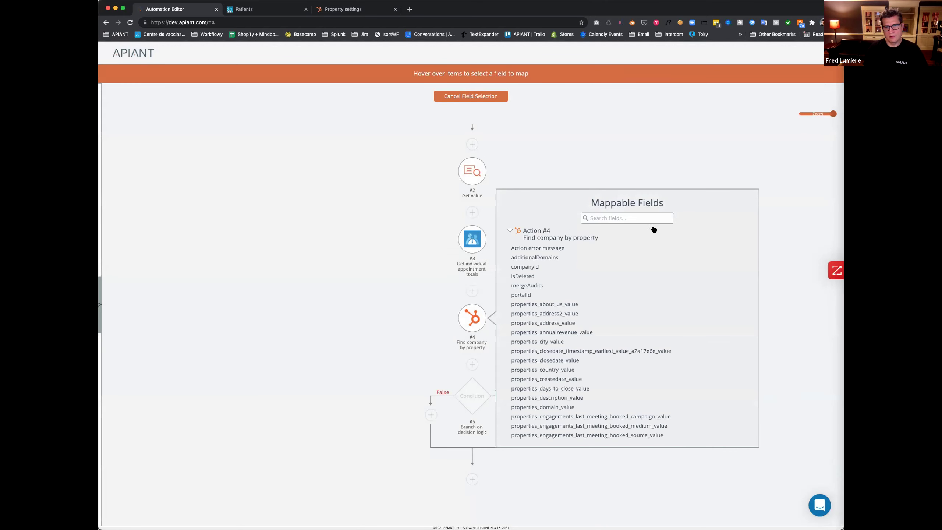
pyautogui.click(621, 215)
pyautogui.write('pat')
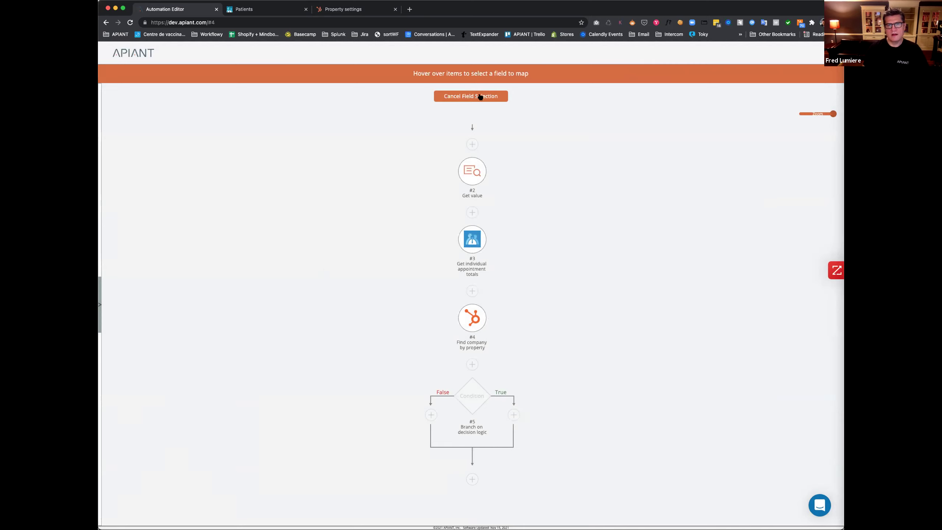
pyautogui.click(479, 96)
pyautogui.click(608, 493)
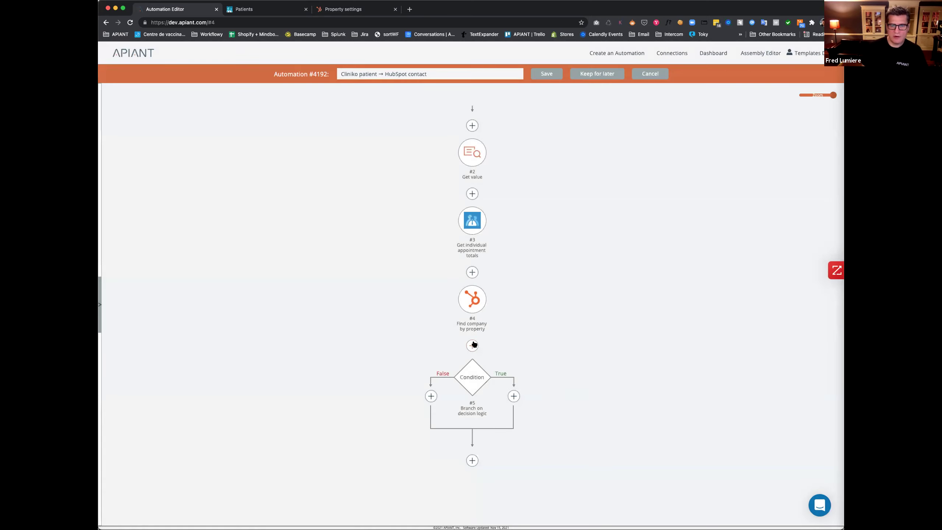
# Start adding a HubSpot app step below step #4, then cancel it.
pyautogui.click(472, 346)
pyautogui.click(522, 327)
pyautogui.write('hubs')
pyautogui.click(529, 293)
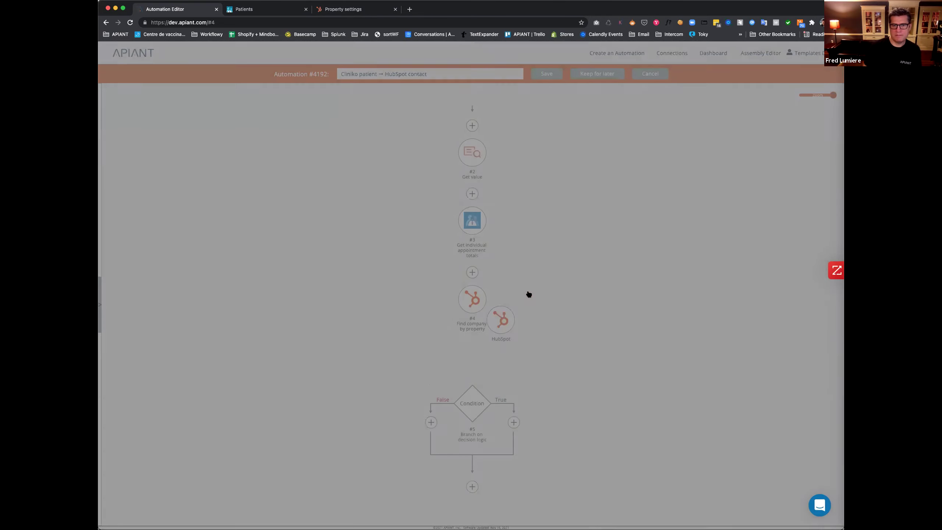
pyautogui.scroll(-5, 584, 362)
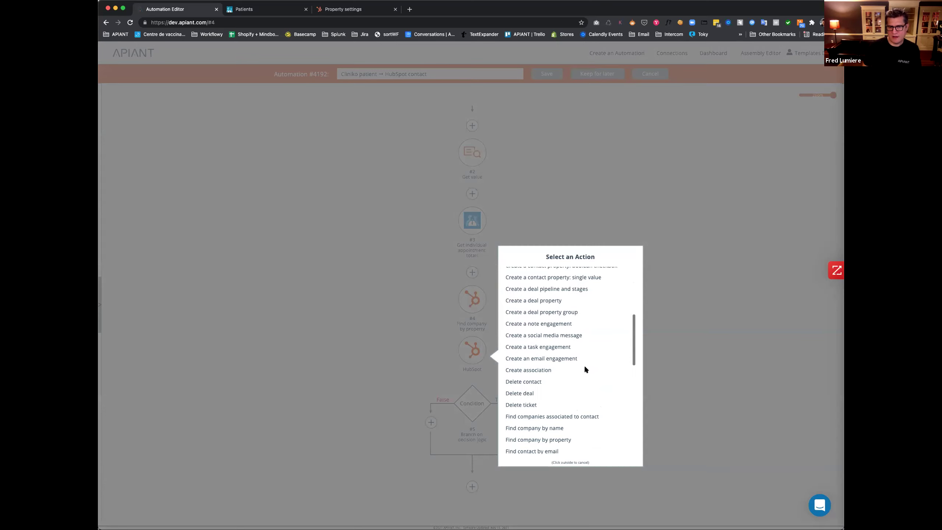
pyautogui.scroll(-1, 584, 364)
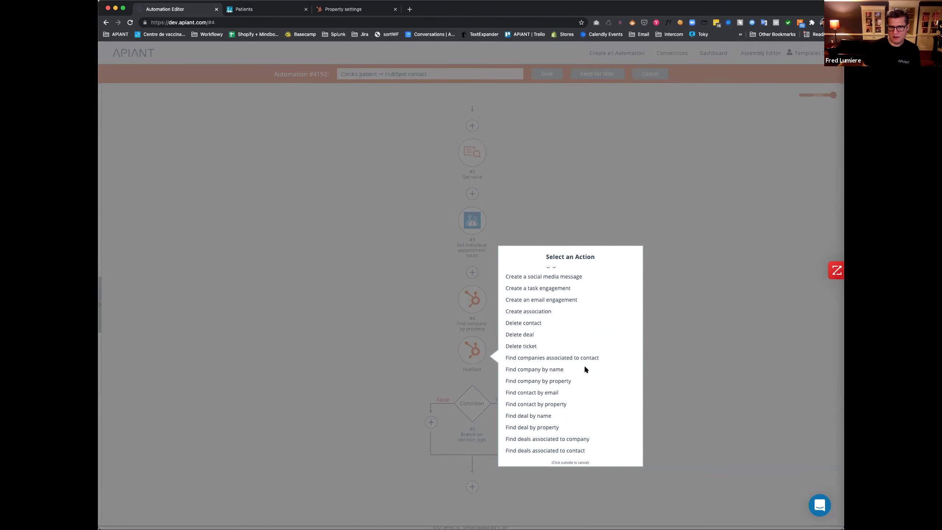
pyautogui.click(578, 191)
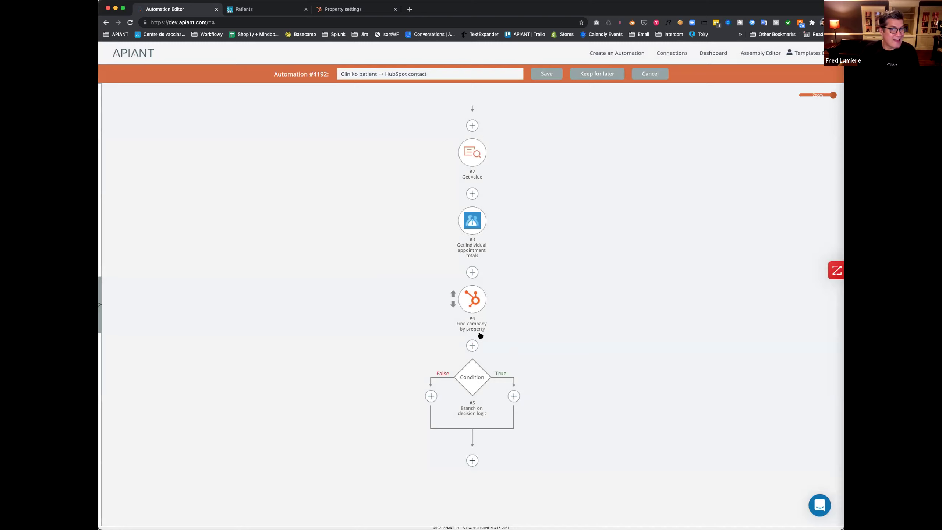
# Add a HubSpot Find contact by property step below step #4, after checking HubSpot's Patient ID property name.
pyautogui.click(472, 345)
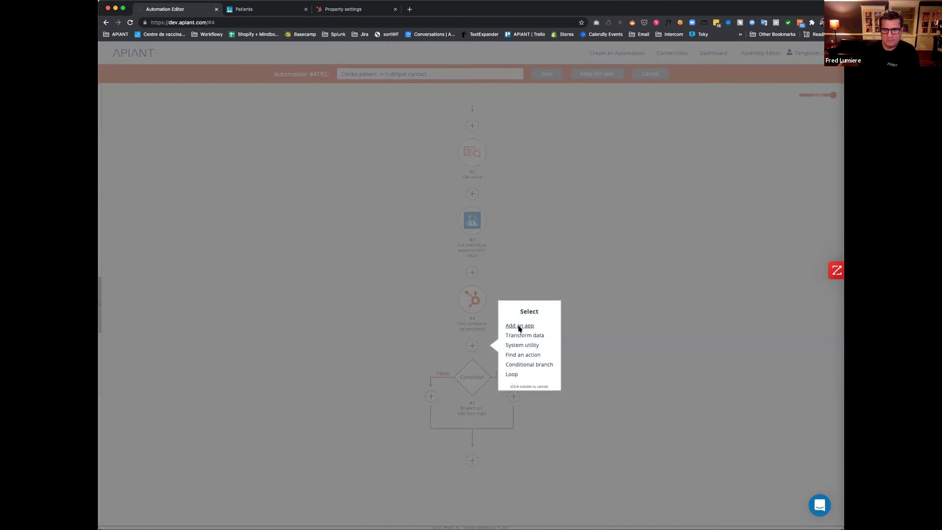
pyautogui.click(519, 325)
pyautogui.write('hubs')
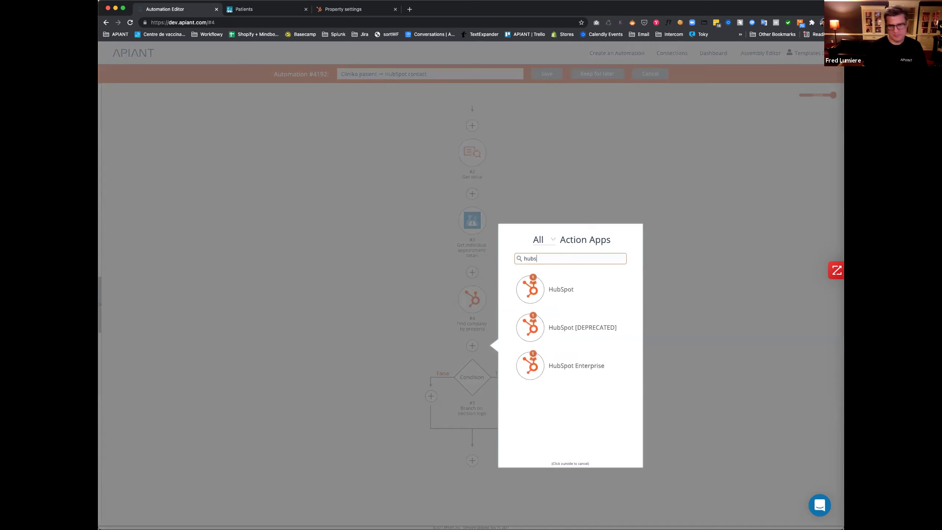
pyautogui.click(529, 293)
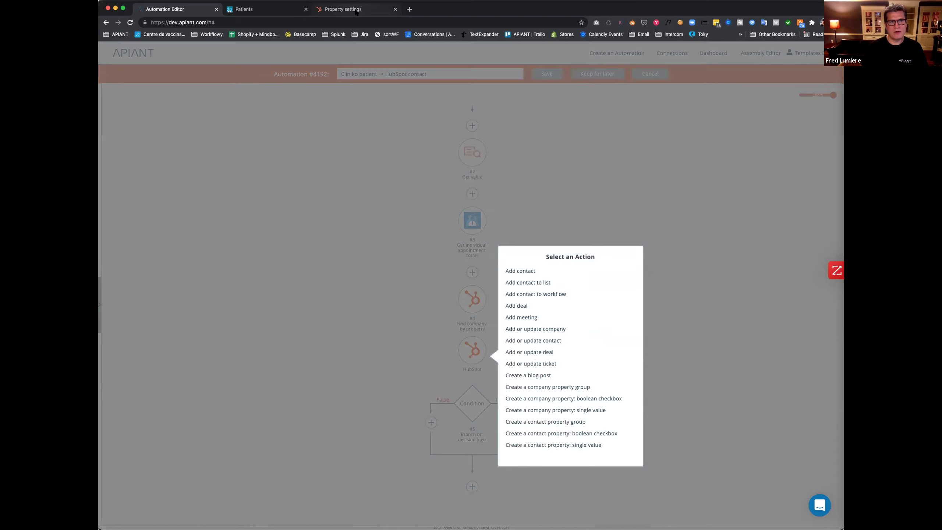
pyautogui.click(359, 8)
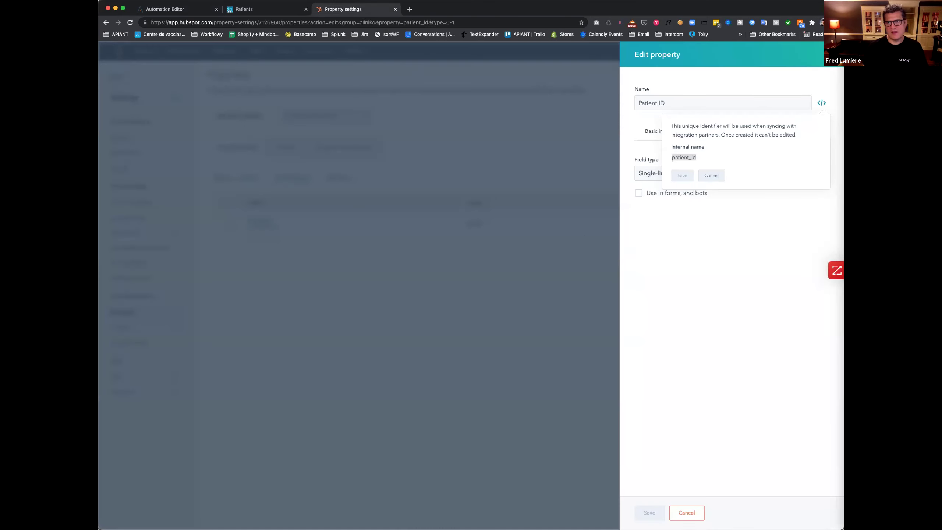
pyautogui.click(571, 259)
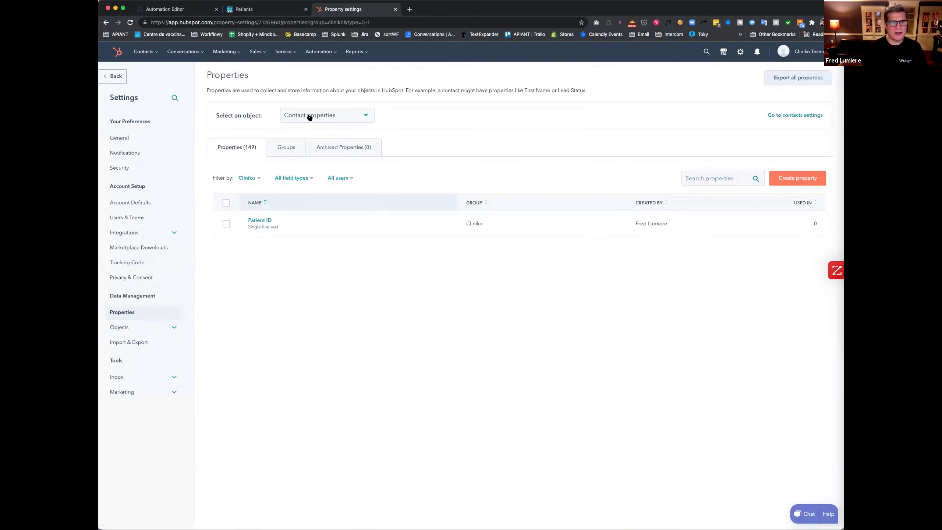
pyautogui.click(181, 10)
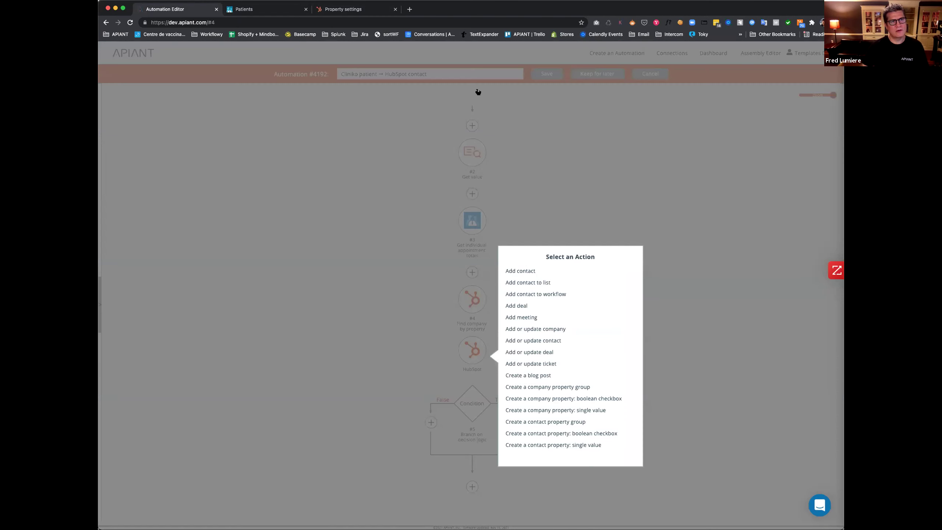
pyautogui.scroll(-5, 538, 361)
pyautogui.scroll(-3, 538, 359)
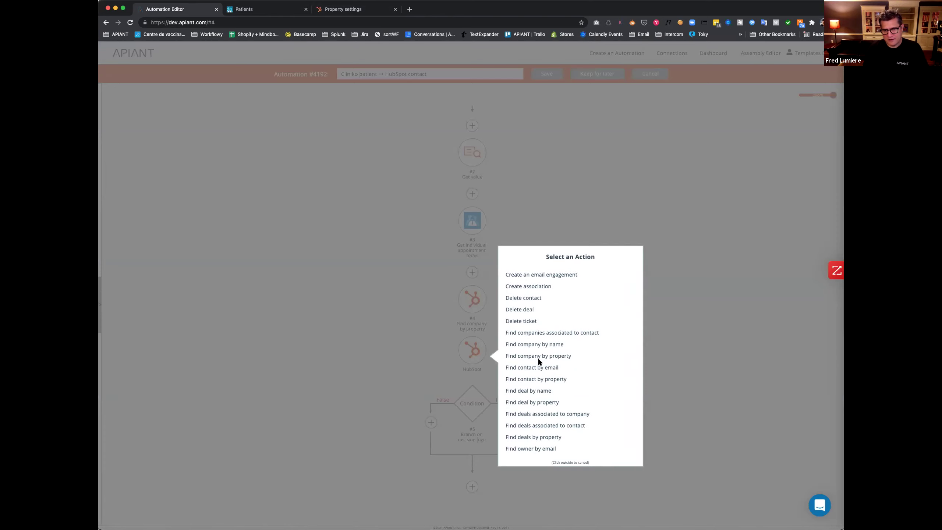
pyautogui.click(532, 379)
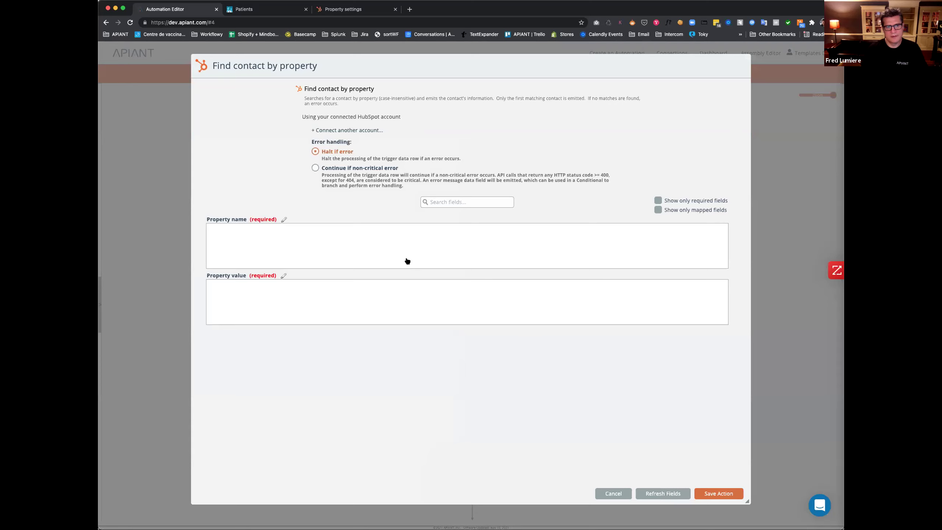
# Set the property name to patient_id and search the trigger's fields for the value.
pyautogui.click(407, 260)
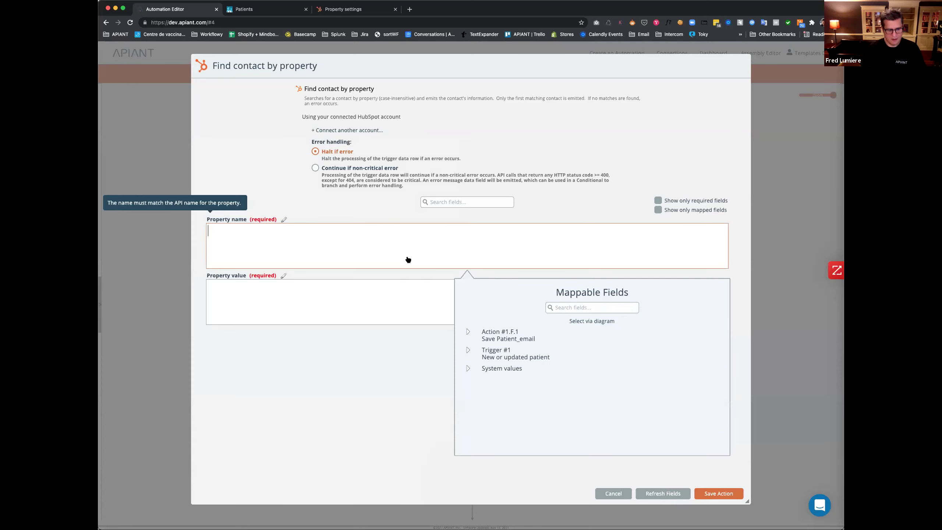
pyautogui.write('patient_id')
pyautogui.click(432, 301)
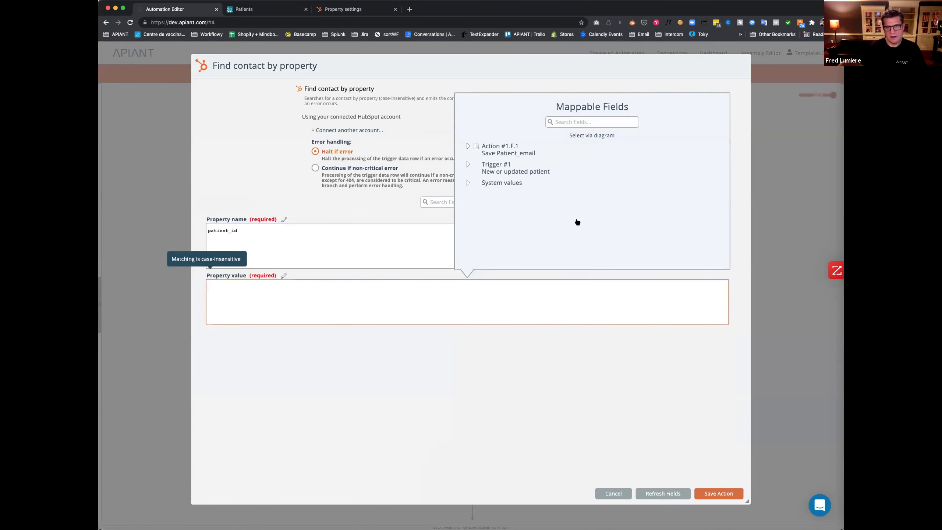
pyautogui.click(582, 133)
pyautogui.moveTo(441, 167)
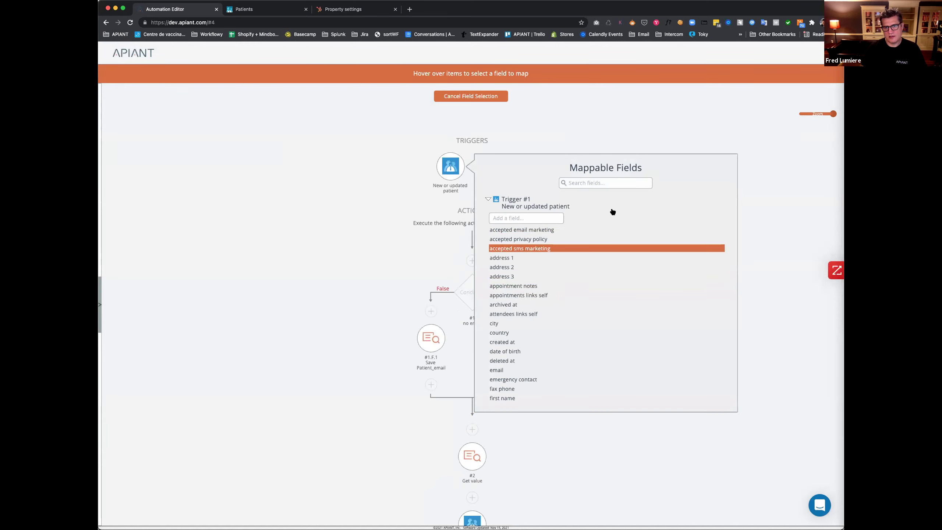
pyautogui.click(599, 183)
pyautogui.write('patient')
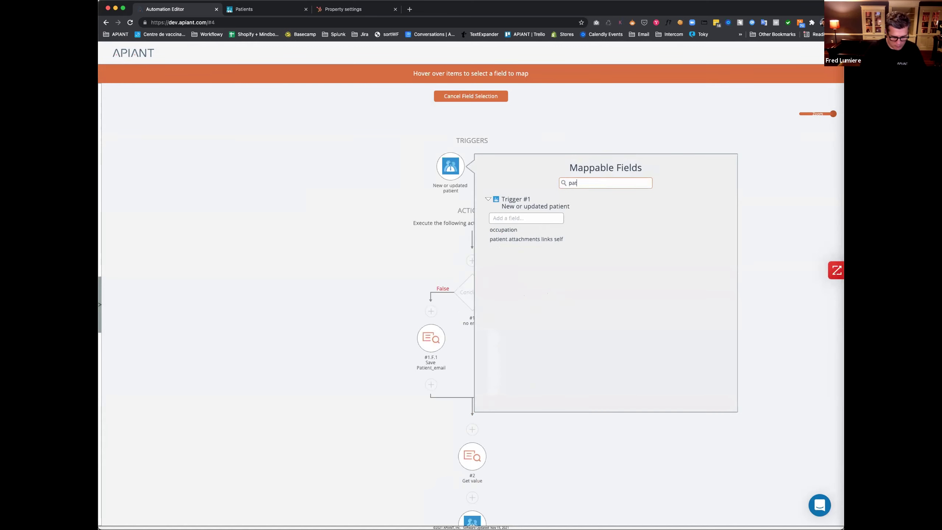
pyautogui.doubleClick(605, 180)
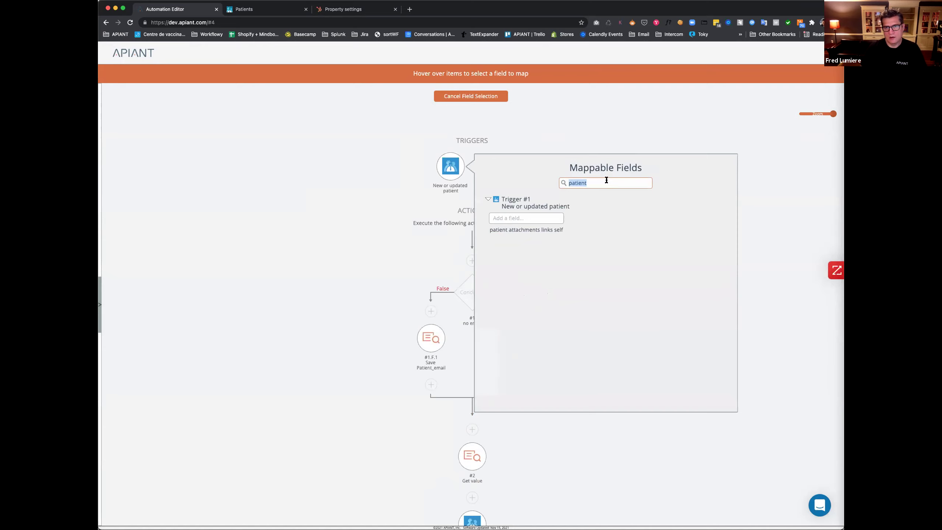
pyautogui.write('id')
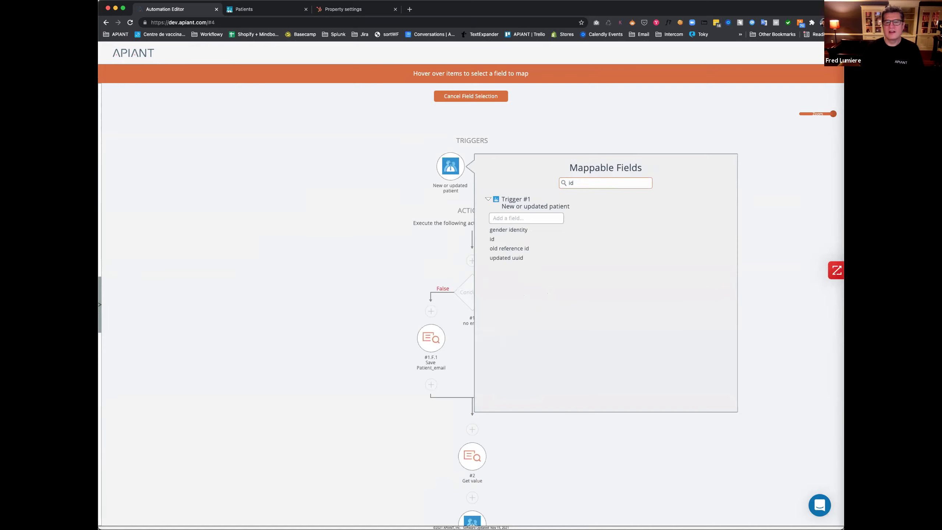
pyautogui.doubleClick(603, 179)
pyautogui.press('BackSpace')
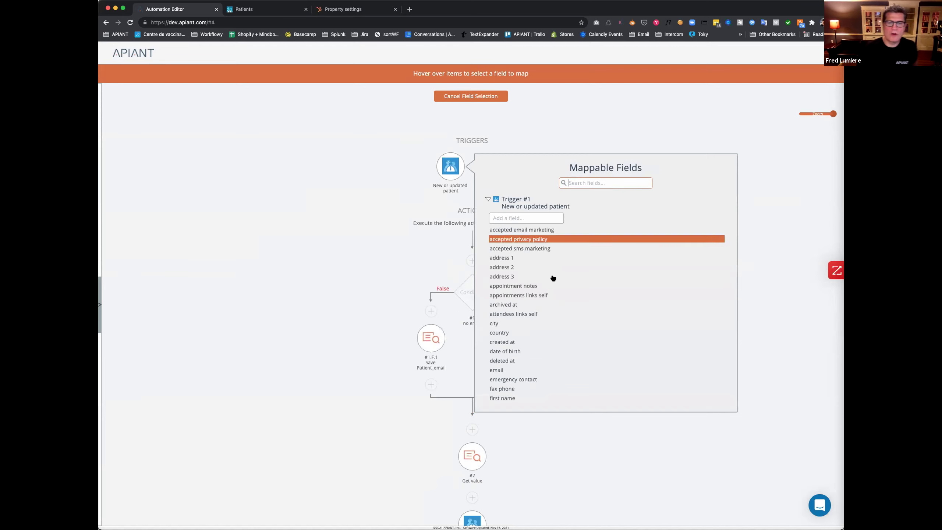
# Map the New or updated patient trigger's id field into the property value.
pyautogui.scroll(-5, 544, 297)
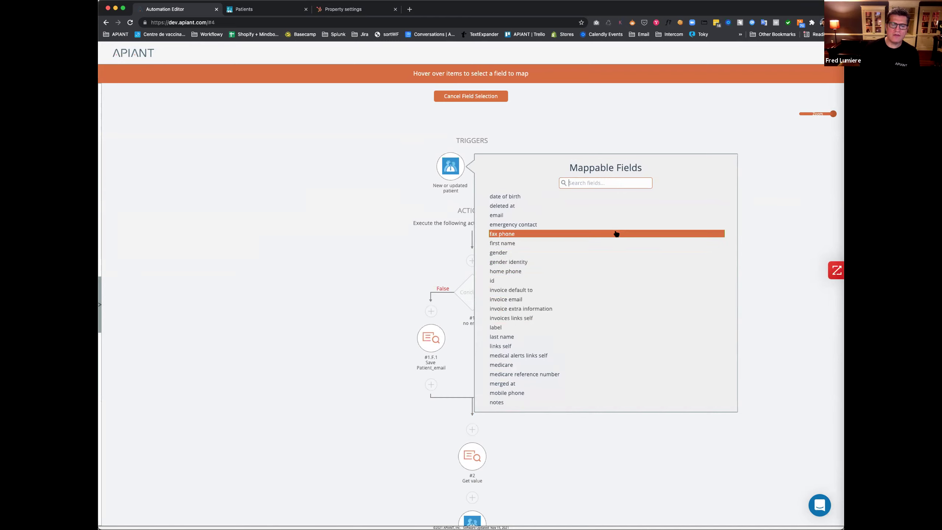
pyautogui.moveTo(616, 233)
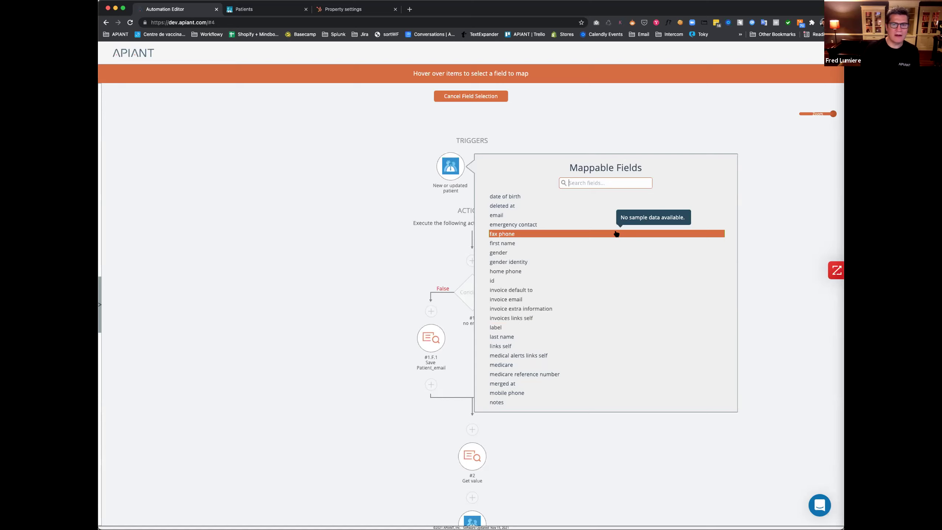
pyautogui.moveTo(449, 175)
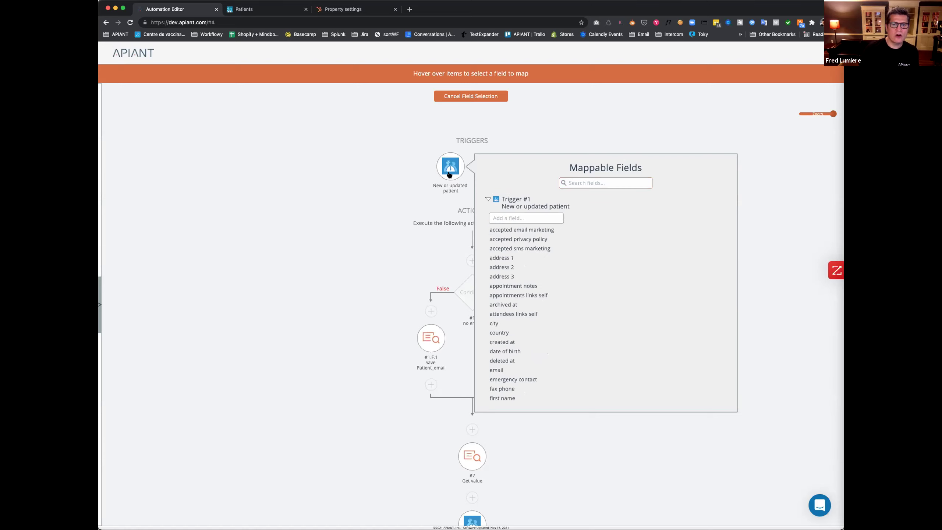
pyautogui.scroll(-3, 518, 302)
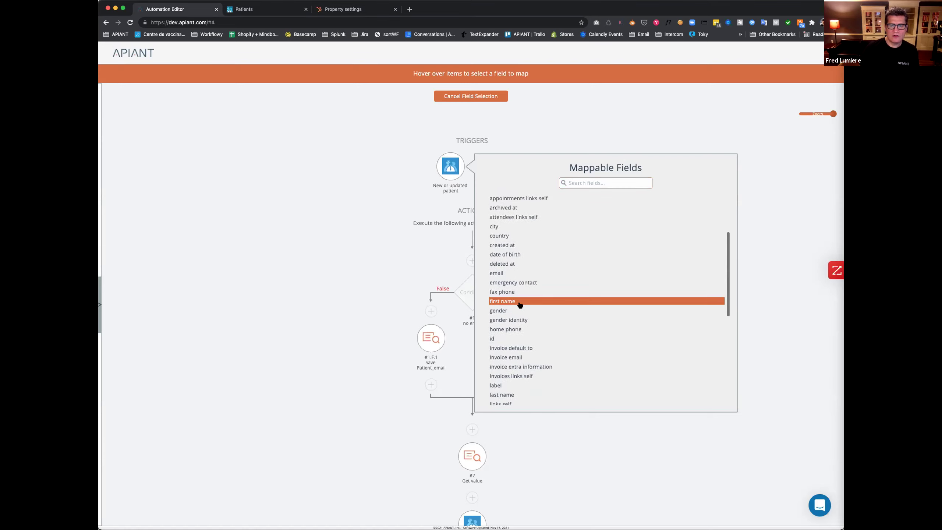
pyautogui.moveTo(512, 309)
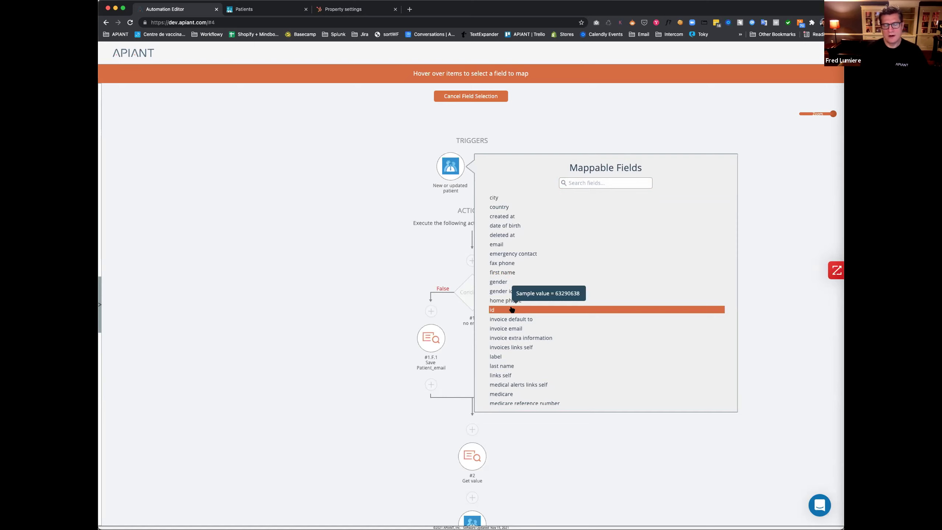
pyautogui.click(511, 309)
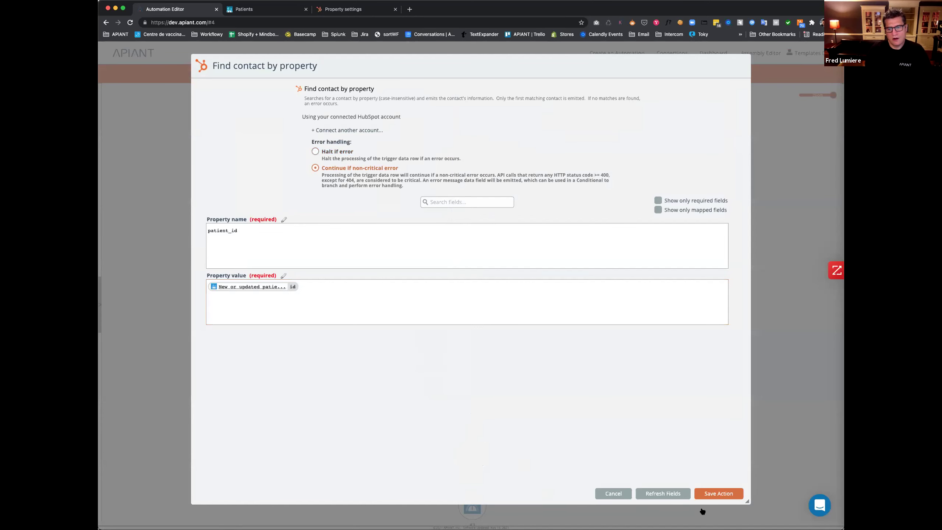
# Save the Find contact by property step and remove the Find company by property step.
pyautogui.click(721, 496)
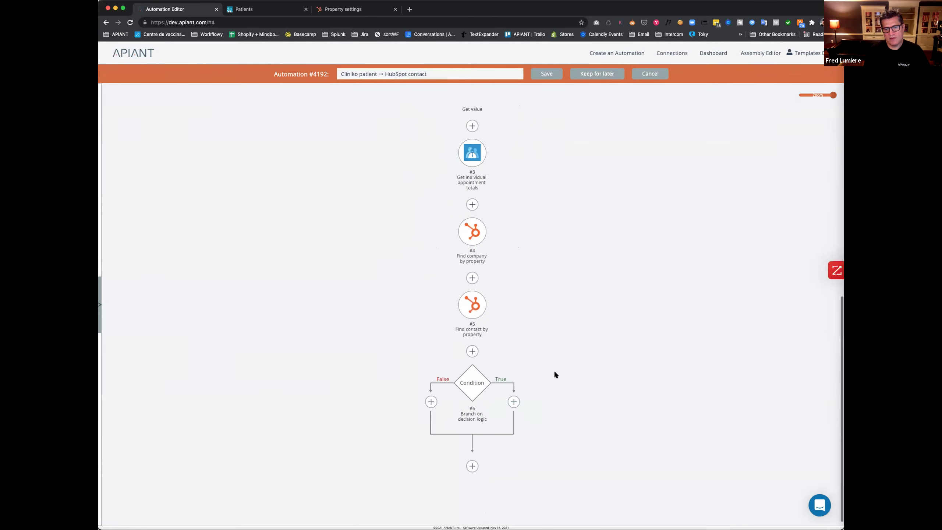
pyautogui.click(472, 312)
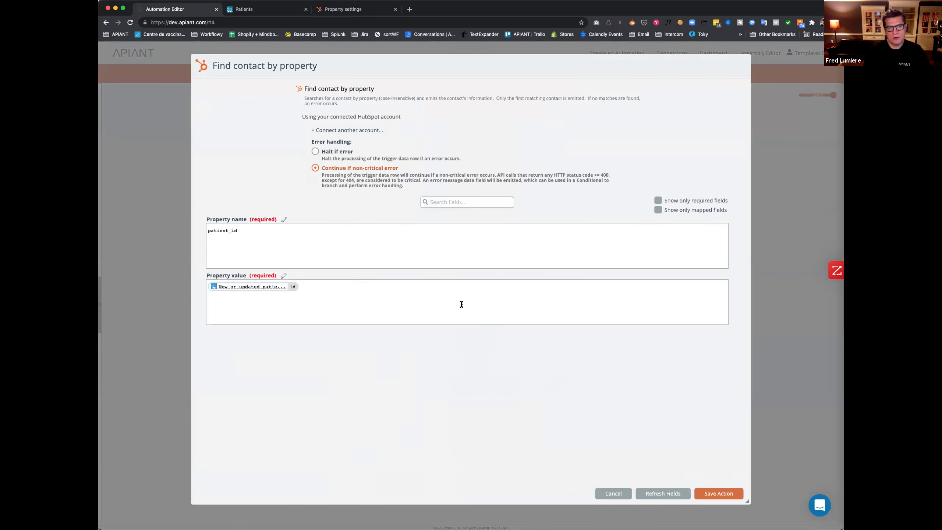
pyautogui.click(718, 494)
pyautogui.click(472, 236)
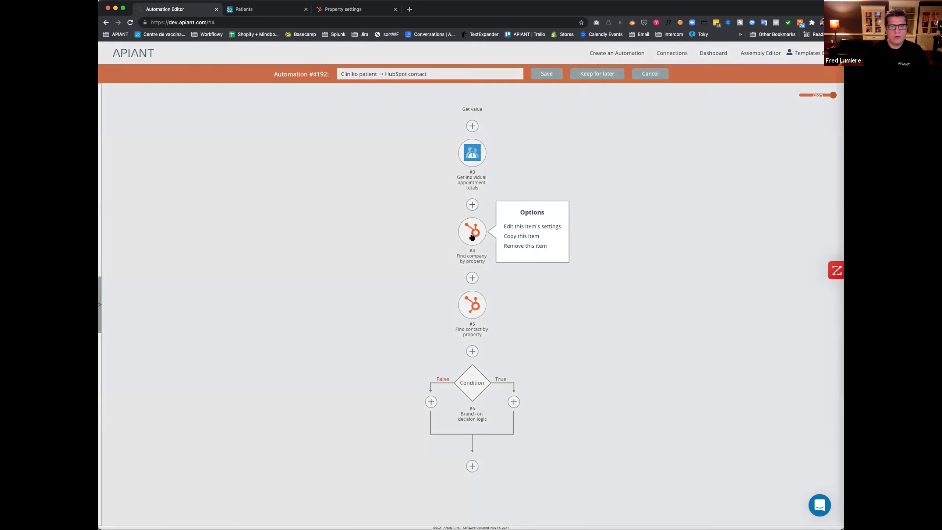
pyautogui.click(540, 248)
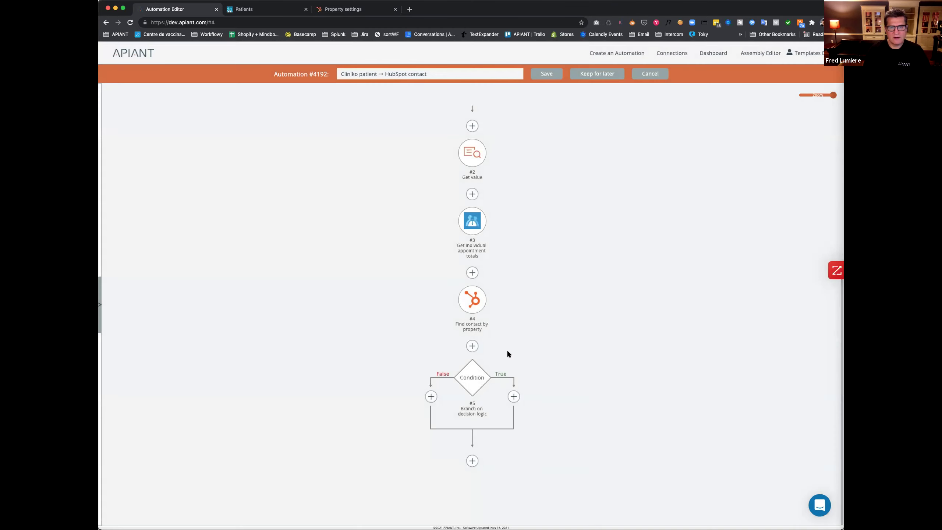
# Make the condition test that Find contact's properties_patient_id_value is not empty, and save it.
pyautogui.click(472, 380)
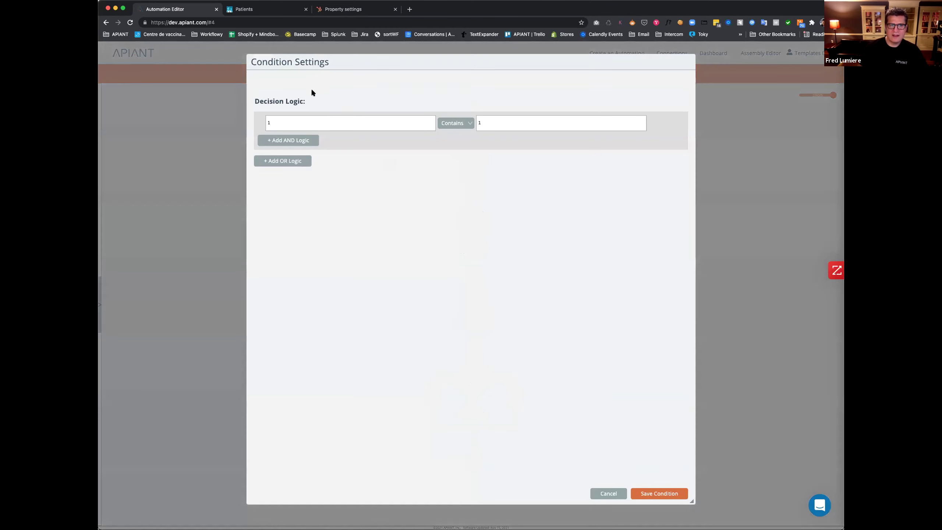
pyautogui.click(310, 122)
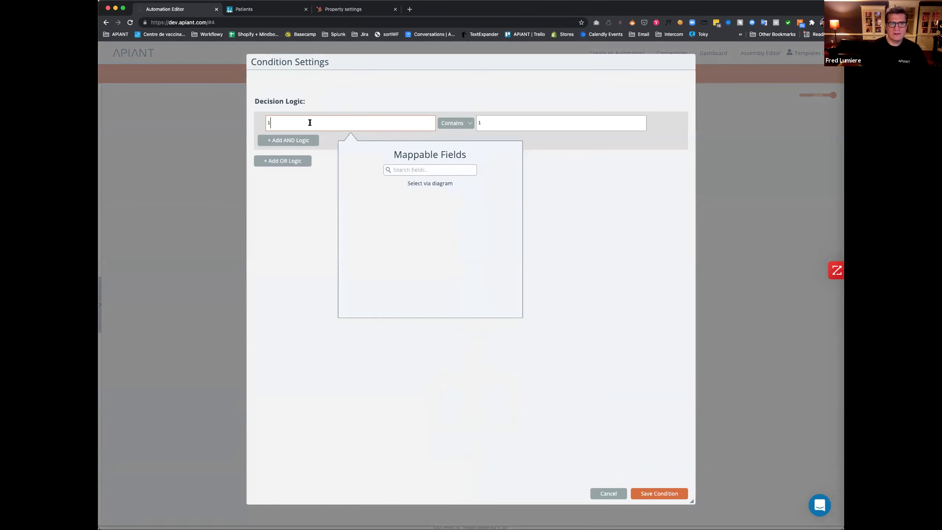
pyautogui.click(430, 183)
pyautogui.moveTo(465, 310)
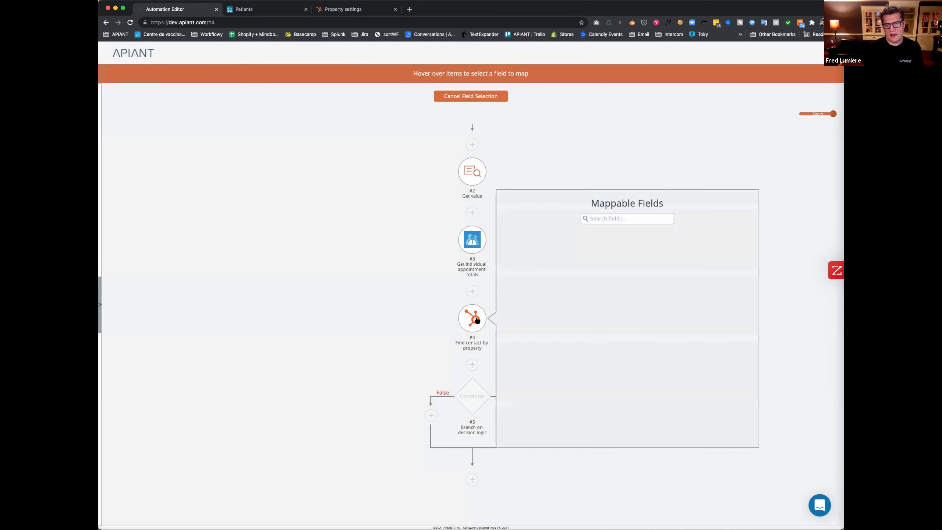
pyautogui.click(601, 217)
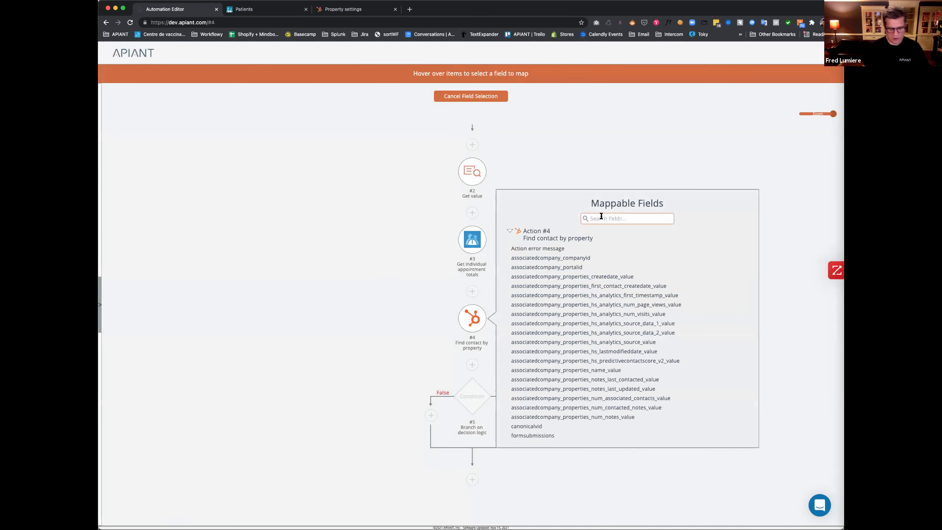
pyautogui.write('pati')
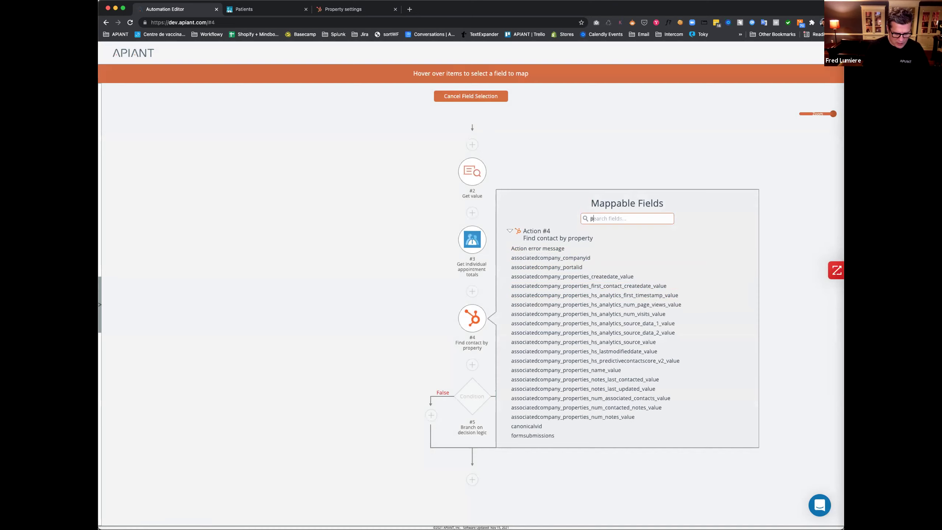
pyautogui.write('e')
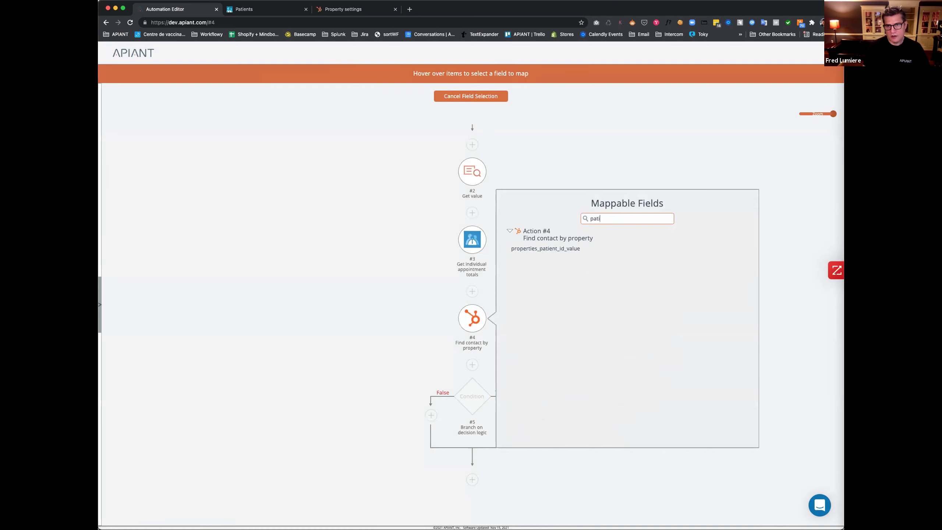
pyautogui.click(570, 251)
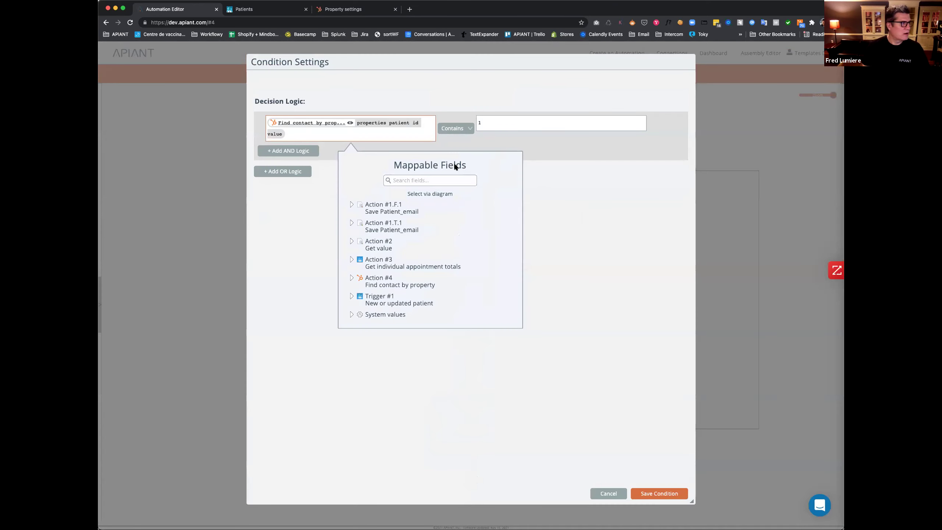
pyautogui.click(454, 131)
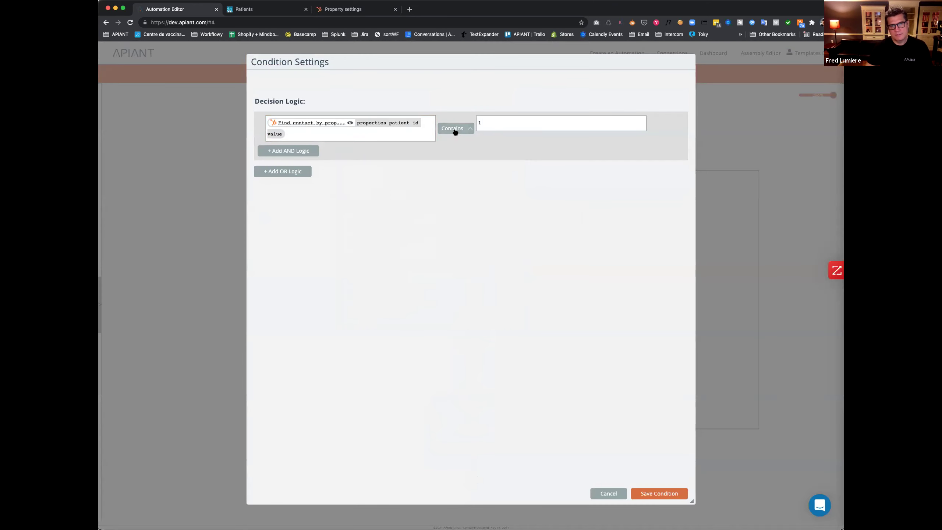
pyautogui.click(455, 130)
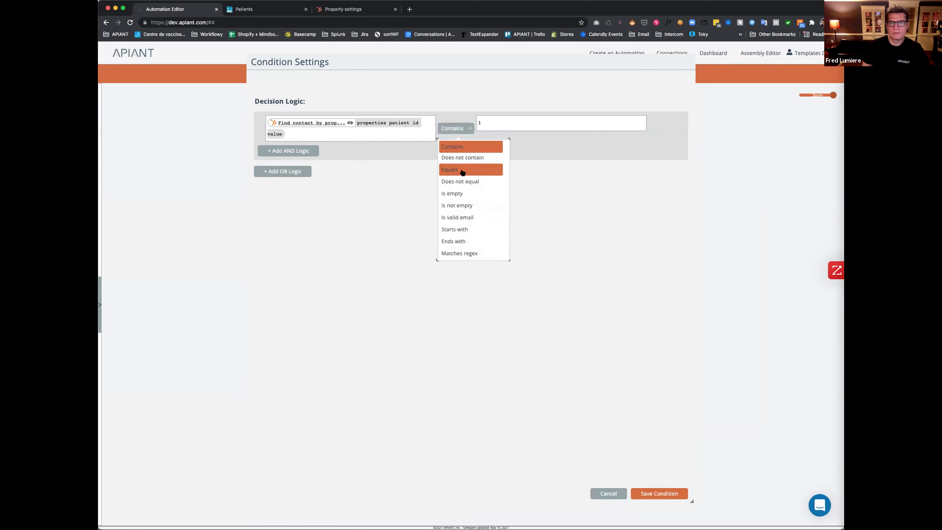
pyautogui.click(464, 206)
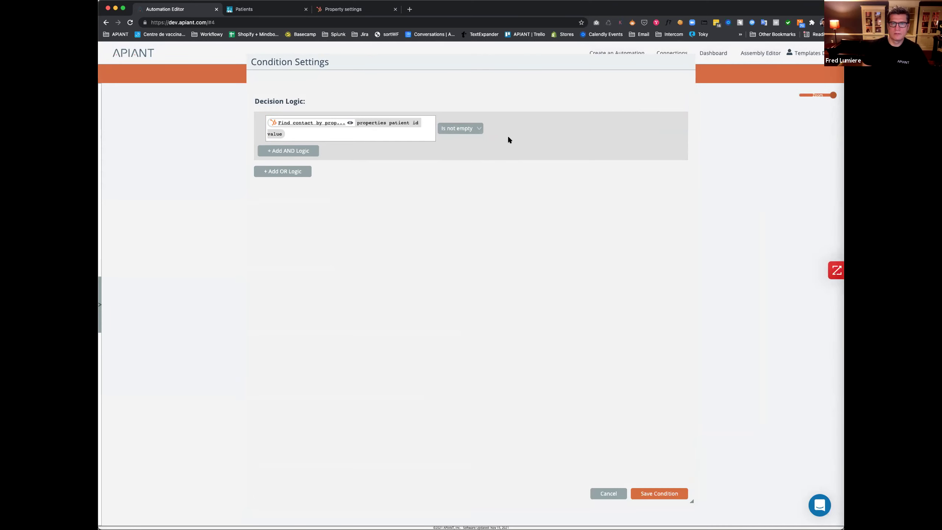
pyautogui.click(659, 494)
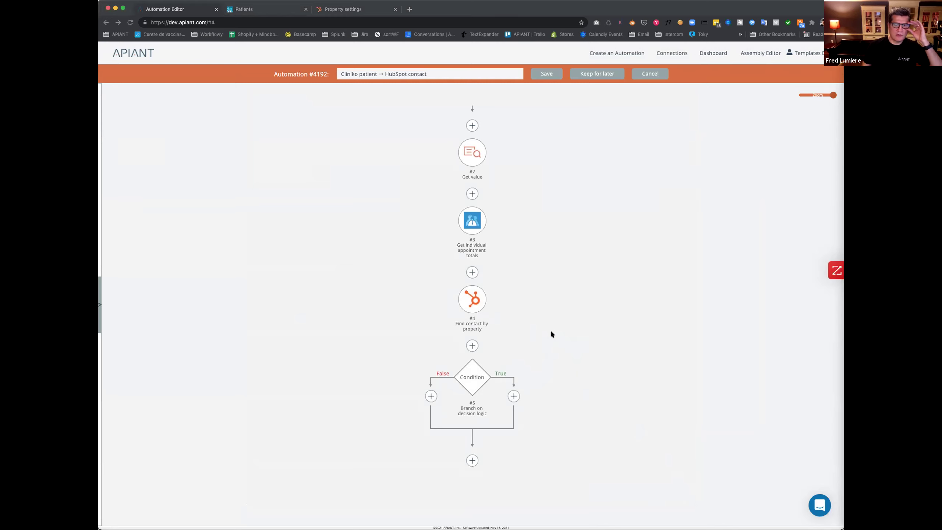
# Rename the Find contact by property step to 'Find contact by patient_id' by replacing 'property'.
pyautogui.rightClick(470, 296)
pyautogui.click(504, 326)
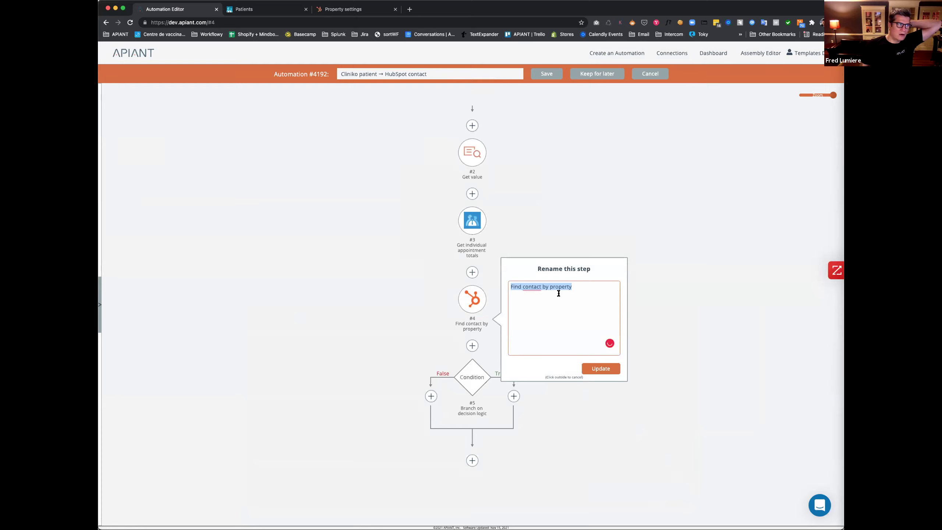
pyautogui.click(558, 293)
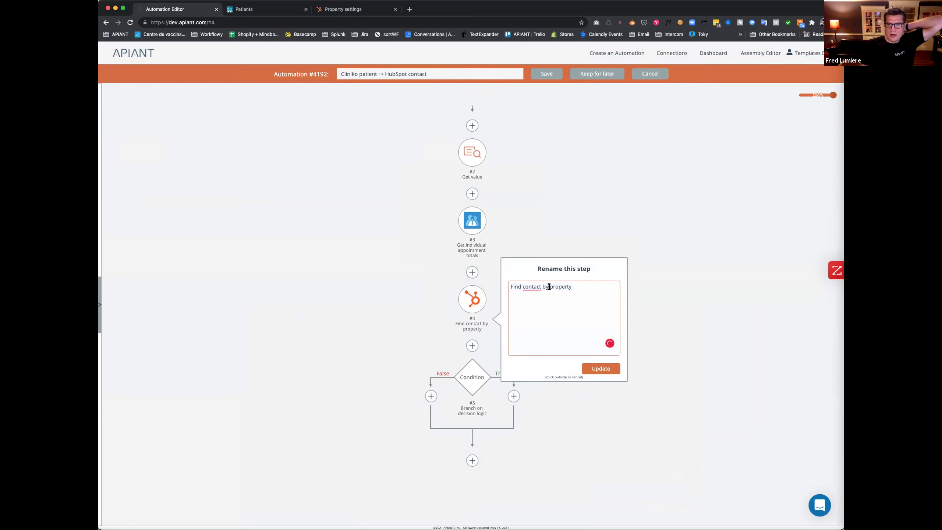
pyautogui.moveTo(549, 286); pyautogui.dragTo(580, 289)
pyautogui.write('patient_id')
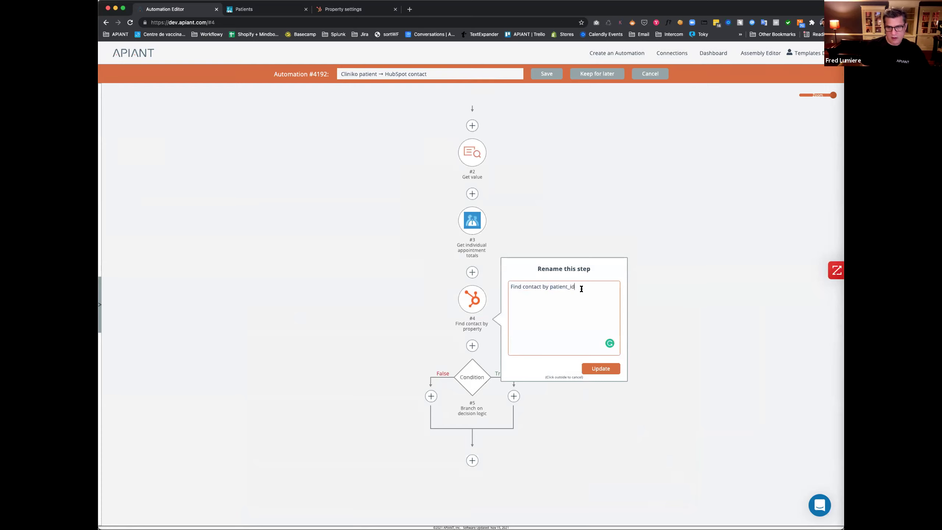
pyautogui.click(601, 368)
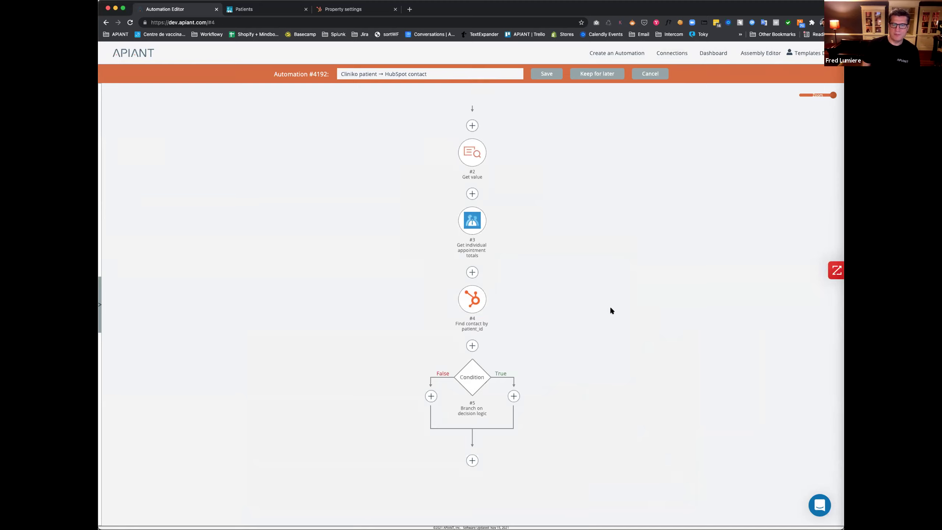
# Rename the condition node #5 to 'Found patient_id'.
pyautogui.rightClick(477, 379)
pyautogui.click(492, 404)
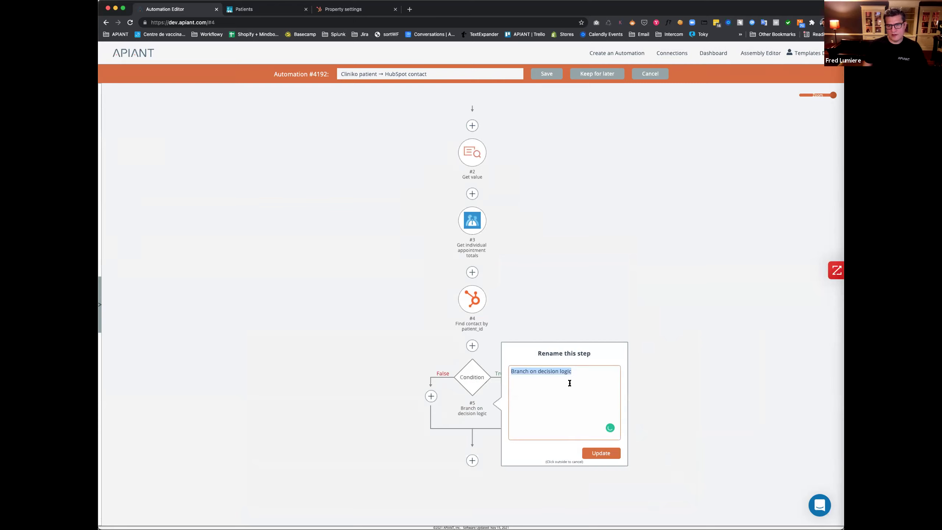
pyautogui.write('Fund')
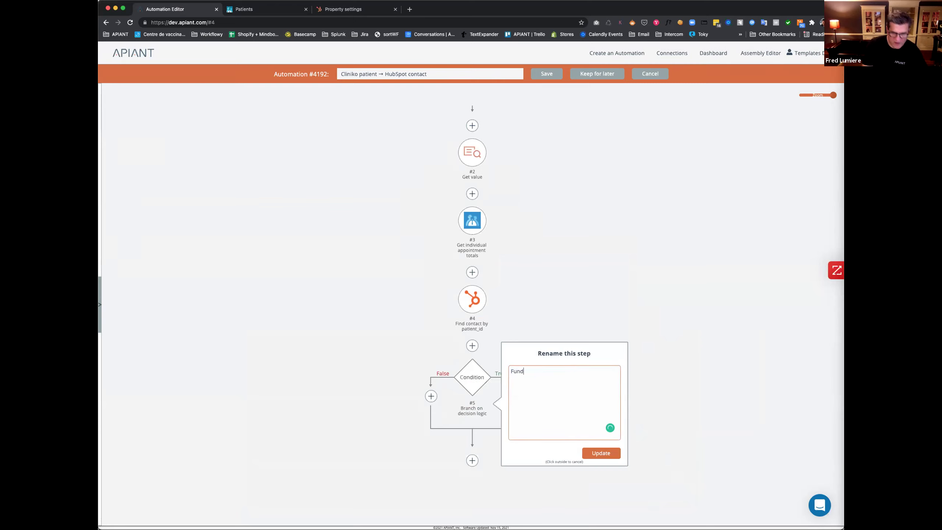
pyautogui.write('und ')
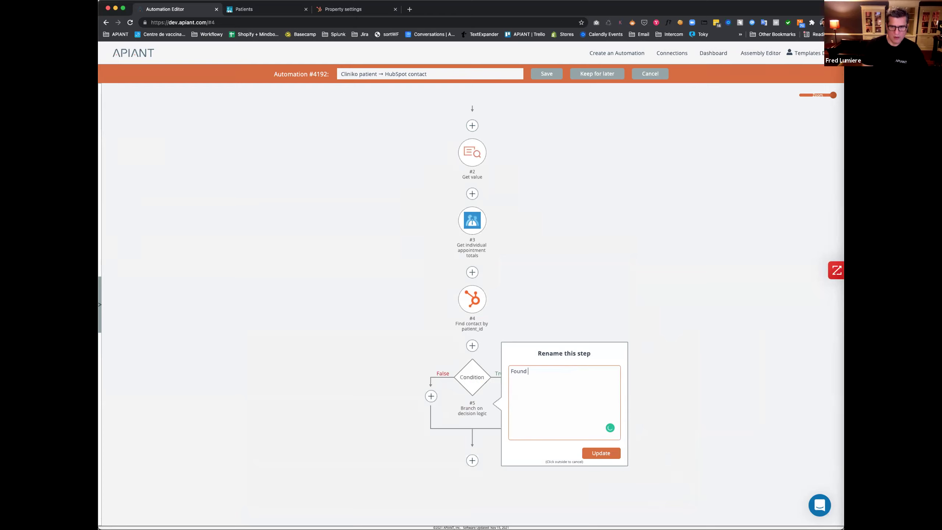
pyautogui.write('patient_id')
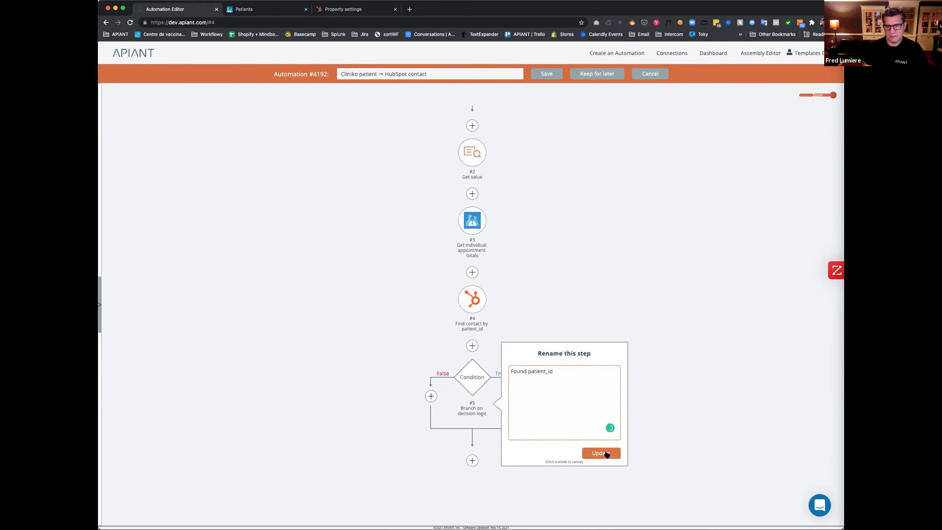
pyautogui.click(609, 453)
pyautogui.scroll(8, 564, 253)
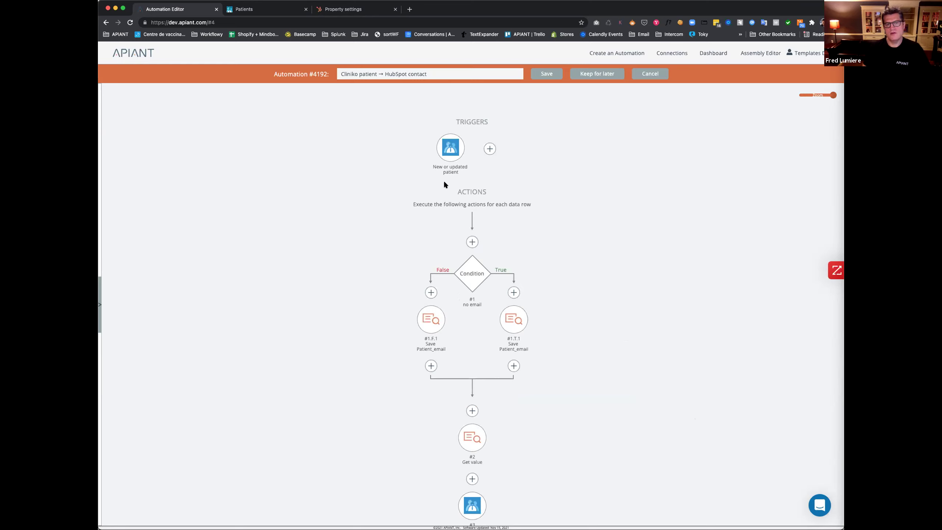
# Copy 'Patient_email' from step #1.T.1's name without changing that step.
pyautogui.scroll(-2, 441, 185)
pyautogui.scroll(-3, 412, 416)
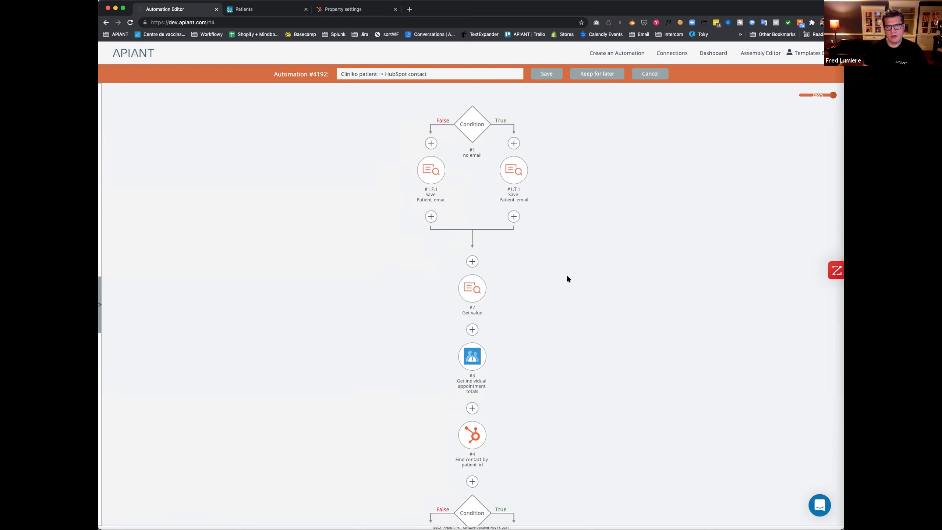
pyautogui.scroll(-2, 567, 278)
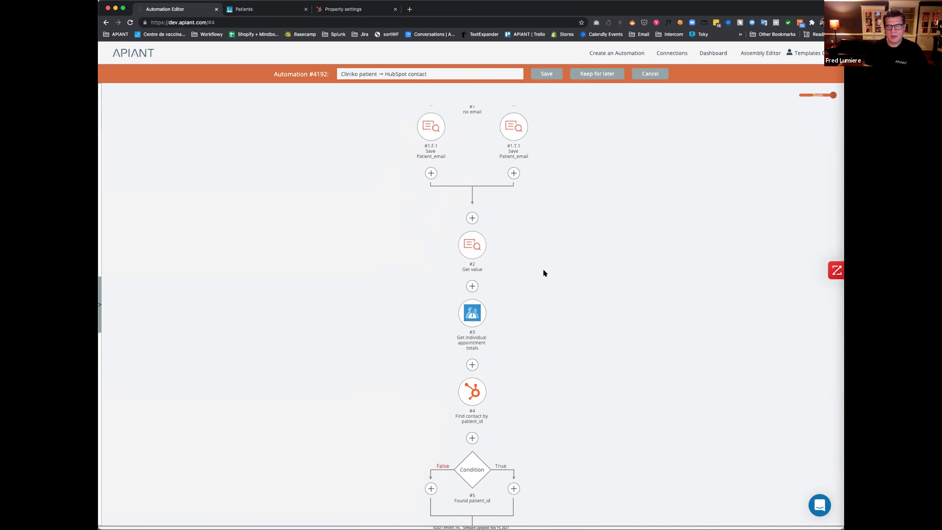
pyautogui.scroll(3, 532, 237)
pyautogui.click(514, 206)
pyautogui.click(540, 227)
pyautogui.click(584, 186)
pyautogui.moveTo(604, 186); pyautogui.dragTo(565, 186)
pyautogui.hotkey('ctrl', 'c')
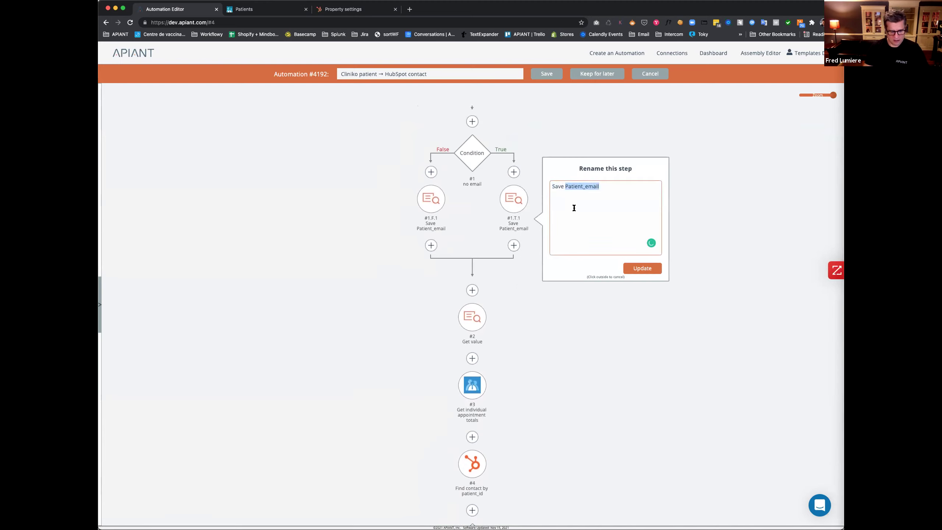
pyautogui.click(621, 320)
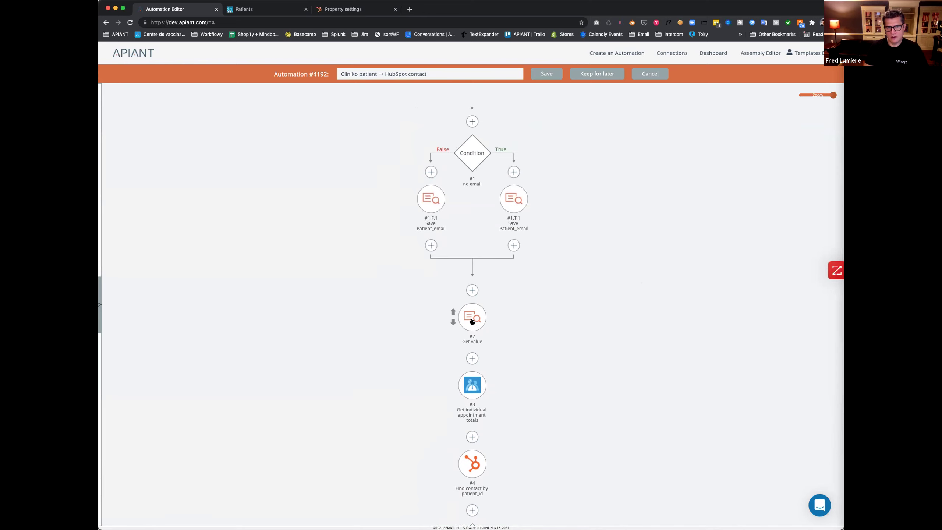
# Rename step #2 from 'Get value' to 'Get Patient_email', then review the Save Patient_email settings.
pyautogui.click(471, 321)
pyautogui.click(483, 346)
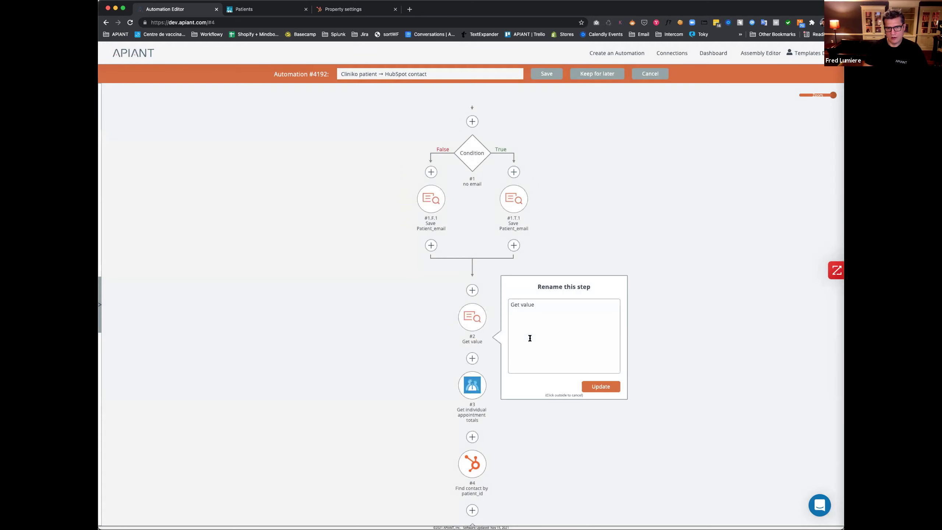
pyautogui.doubleClick(524, 303)
pyautogui.hotkey('ctrl', 'v')
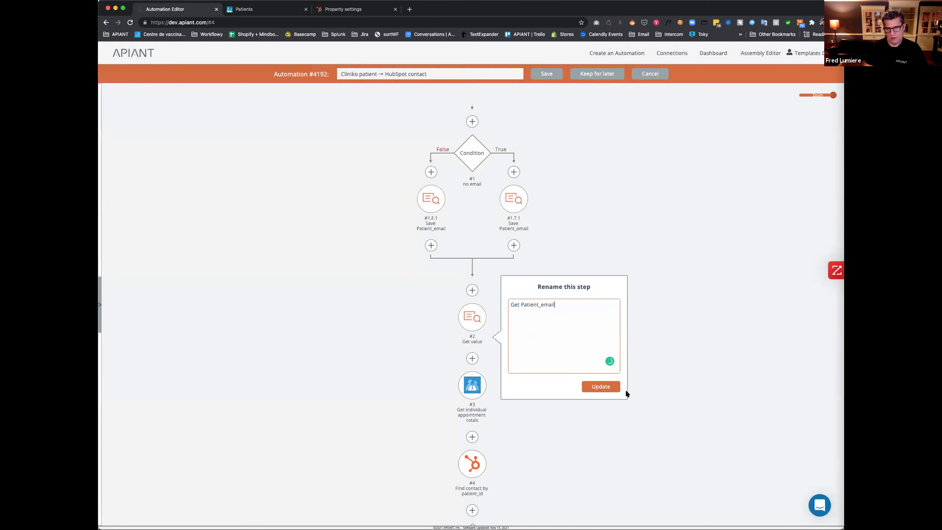
pyautogui.click(600, 387)
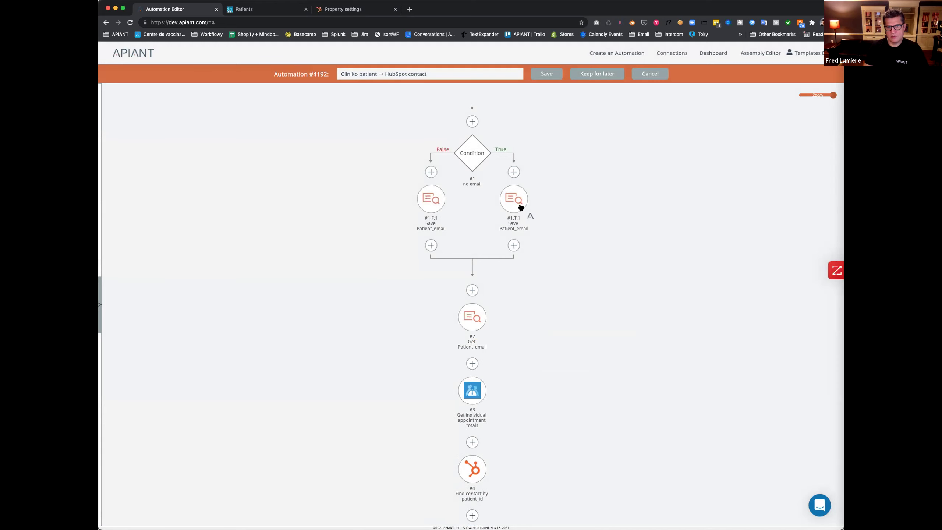
pyautogui.doubleClick(520, 208)
pyautogui.scroll(-3, 481, 384)
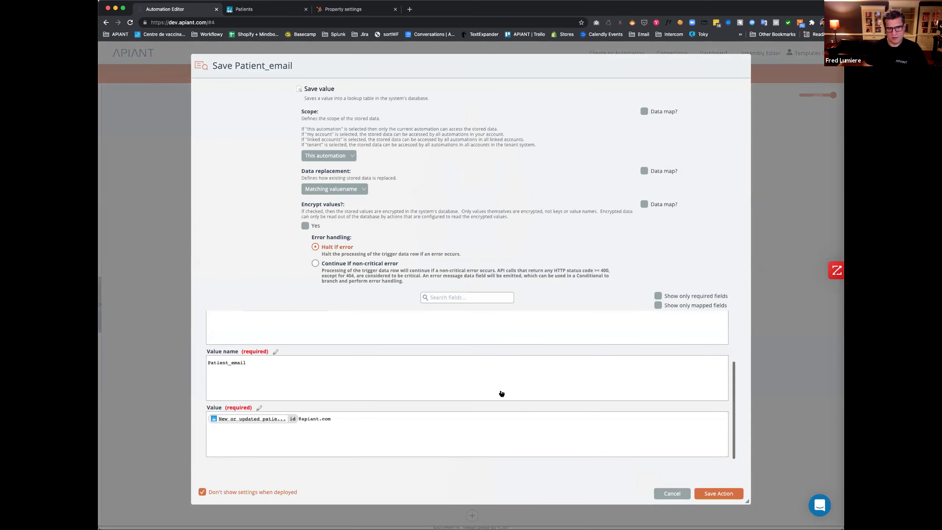
pyautogui.click(678, 493)
pyautogui.scroll(-3, 553, 256)
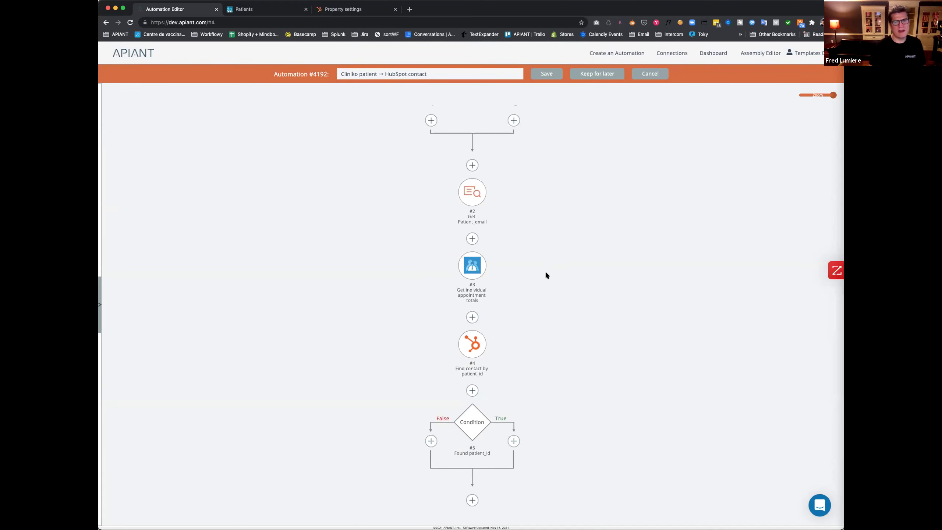
pyautogui.scroll(-2, 559, 274)
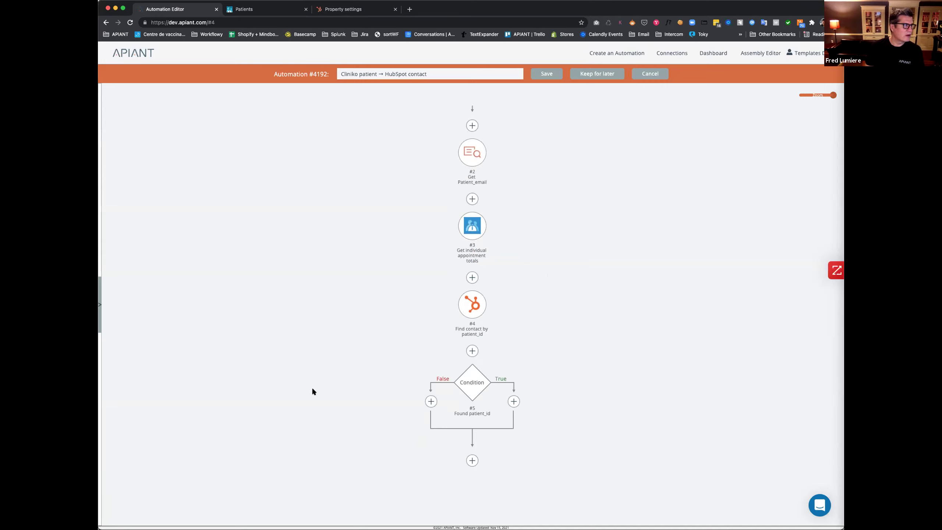
pyautogui.moveTo(476, 334)
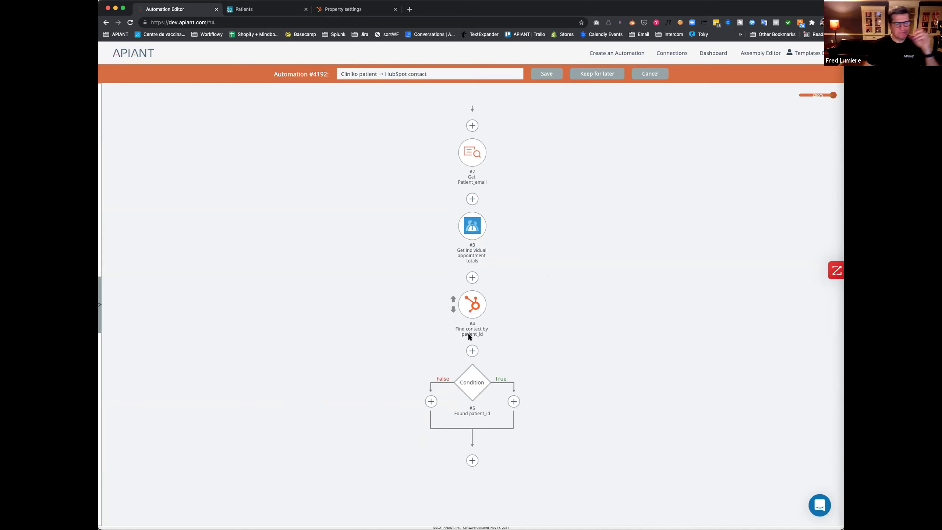
# Add a HubSpot Find contact by email step on condition #5's False branch.
pyautogui.click(430, 400)
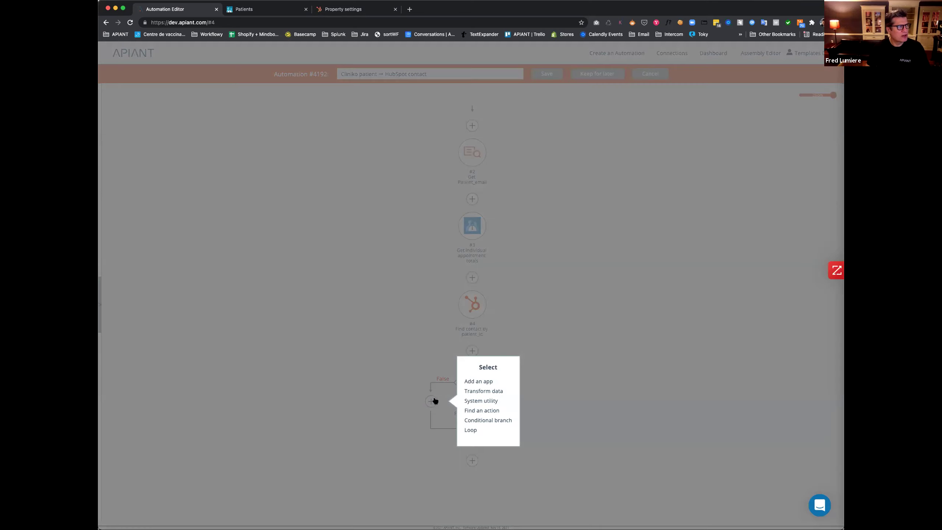
pyautogui.click(431, 402)
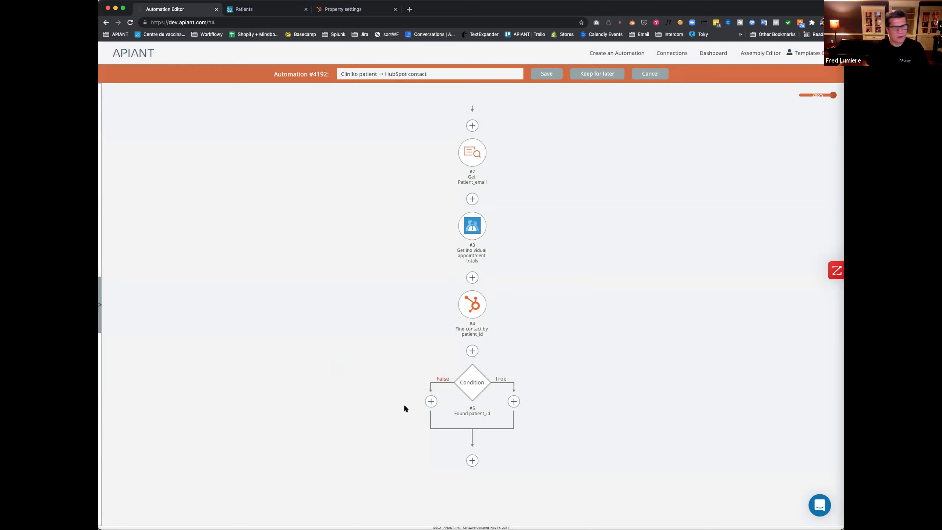
pyautogui.click(430, 401)
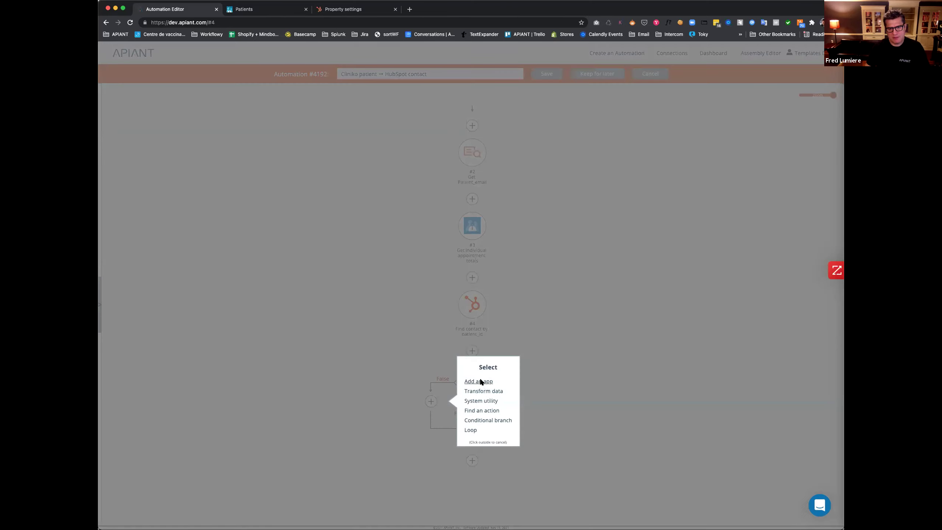
pyautogui.click(478, 381)
pyautogui.write('hubs')
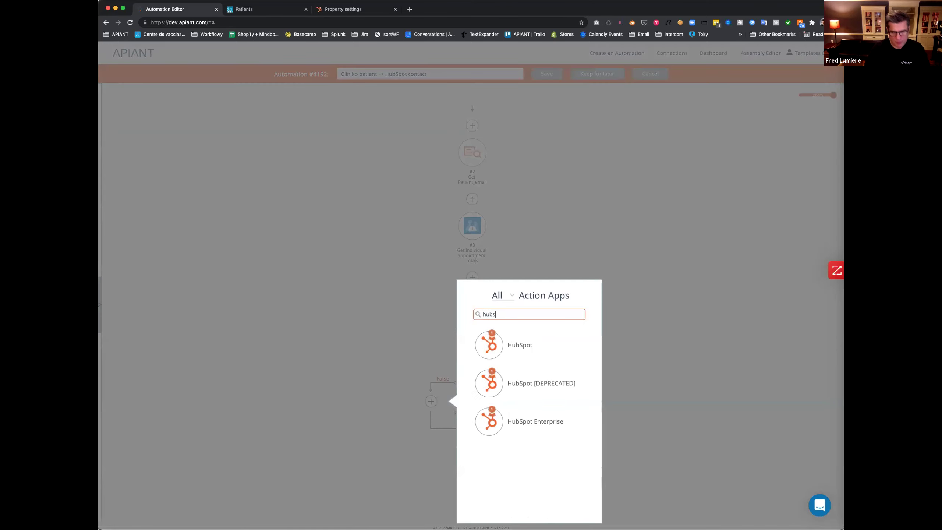
pyautogui.click(486, 348)
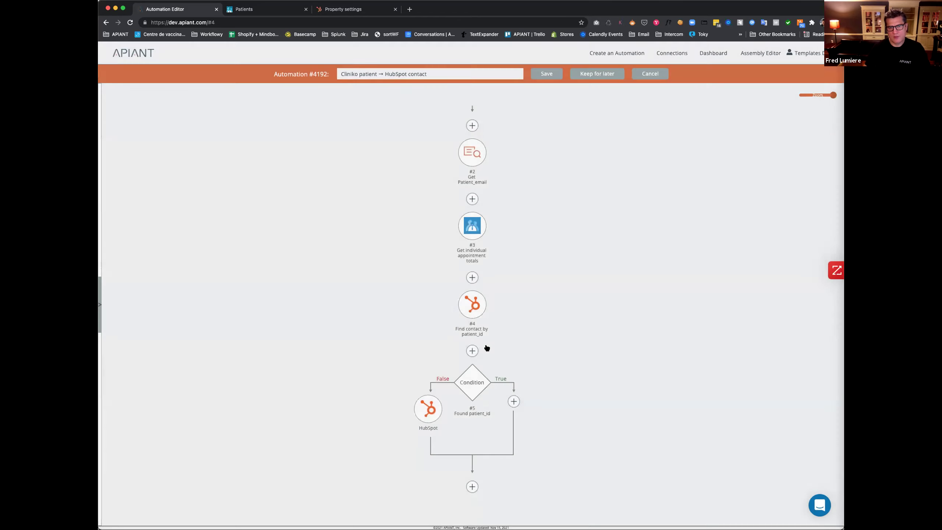
pyautogui.scroll(-5, 506, 418)
pyautogui.scroll(-4, 506, 420)
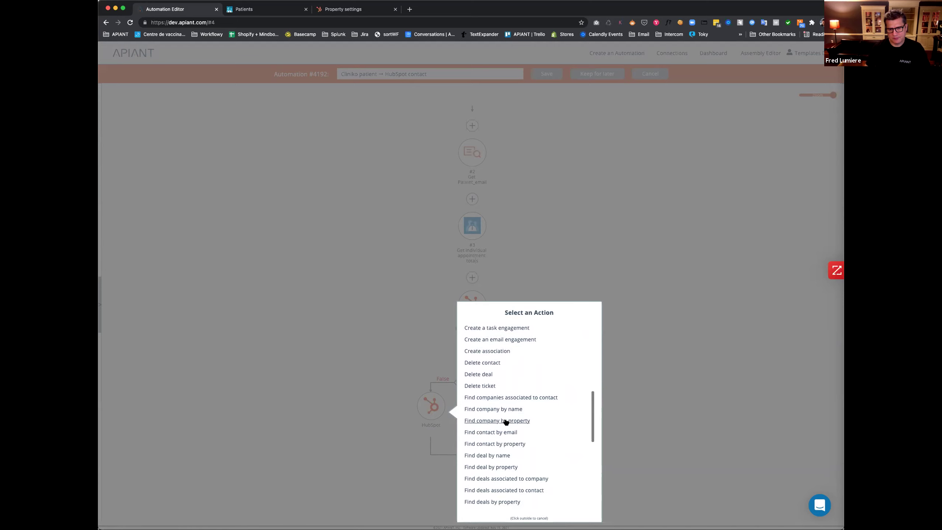
pyautogui.click(505, 422)
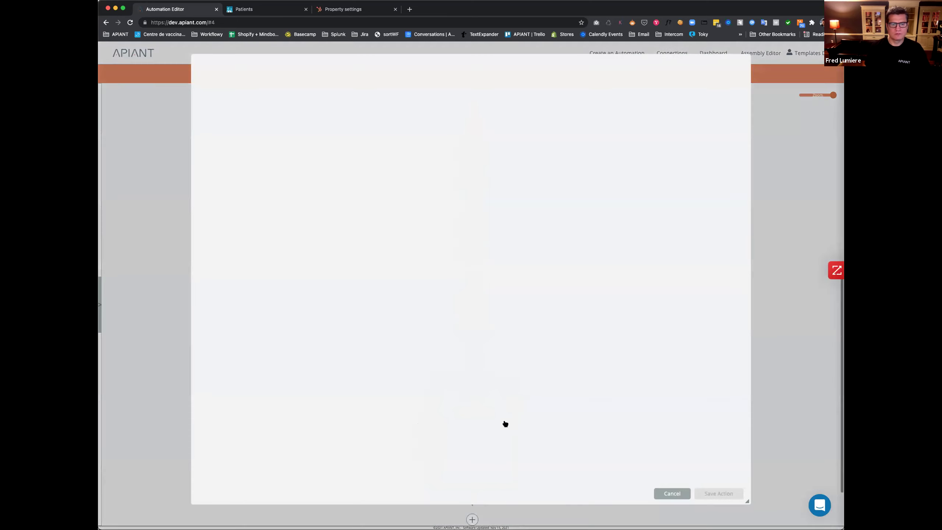
pyautogui.click(246, 233)
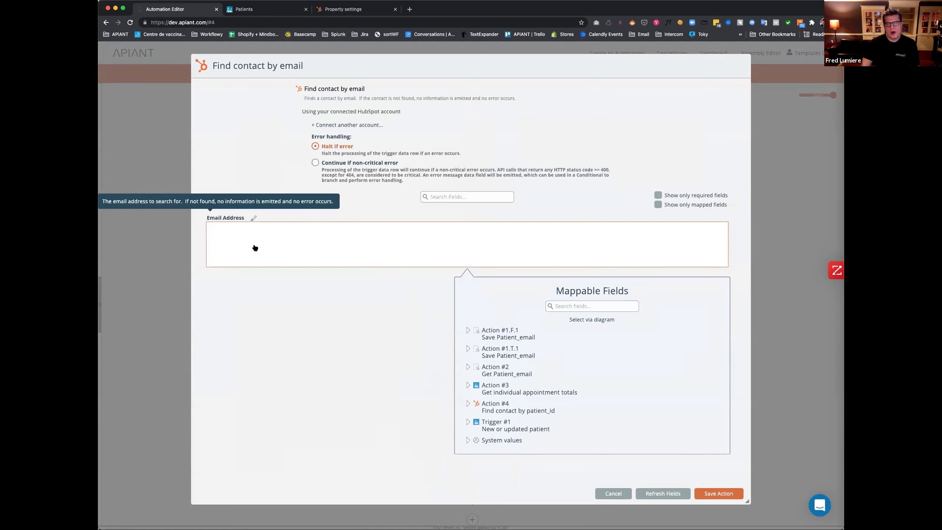
# Map step #2's Stored value into Email Address, continue on non-critical errors, and save.
pyautogui.click(591, 320)
pyautogui.scroll(7, 621, 338)
pyautogui.scroll(-4, 622, 338)
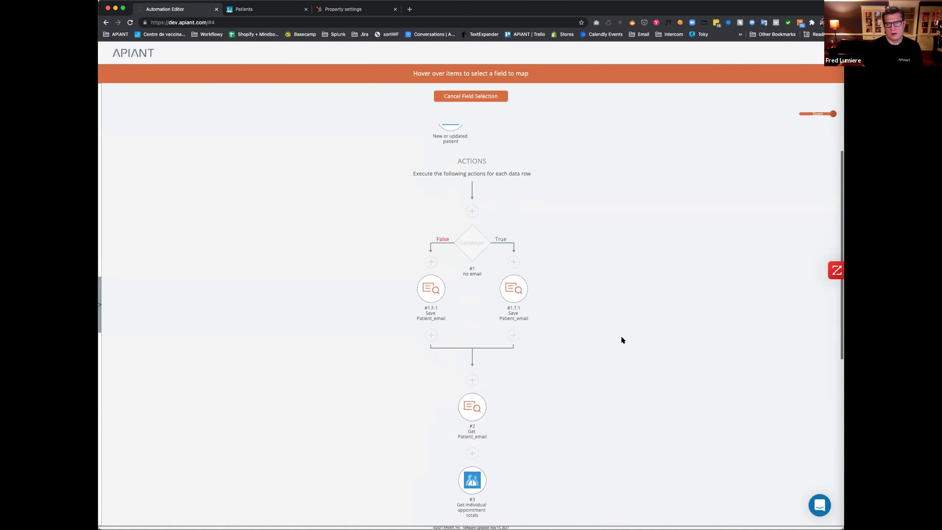
pyautogui.moveTo(480, 283)
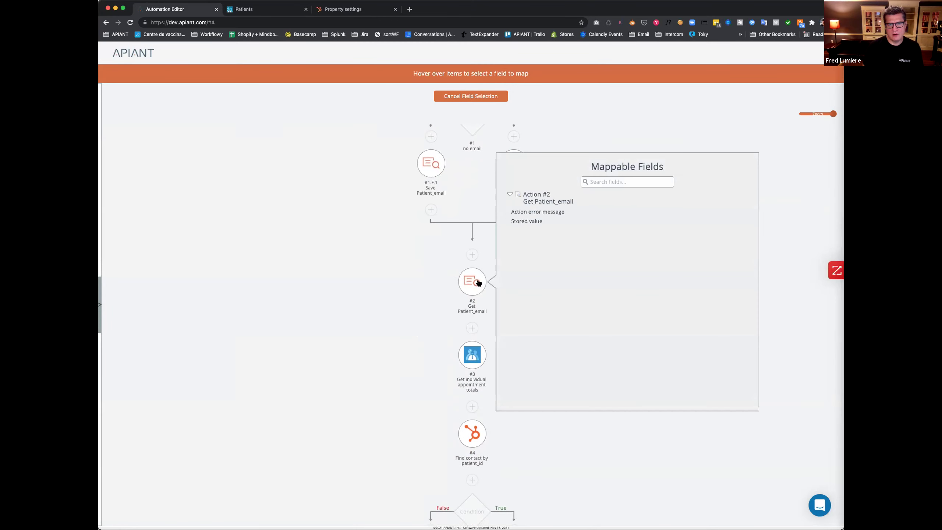
pyautogui.click(524, 222)
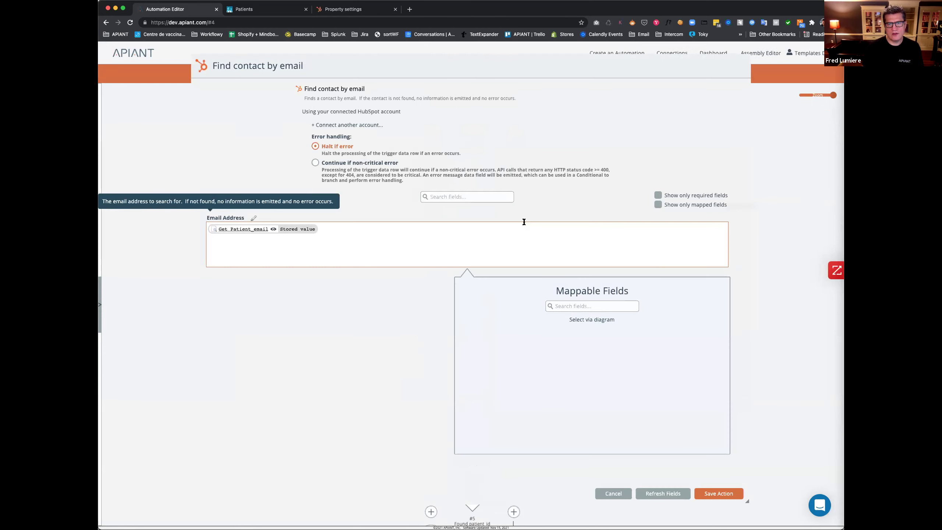
pyautogui.click(334, 163)
pyautogui.click(715, 494)
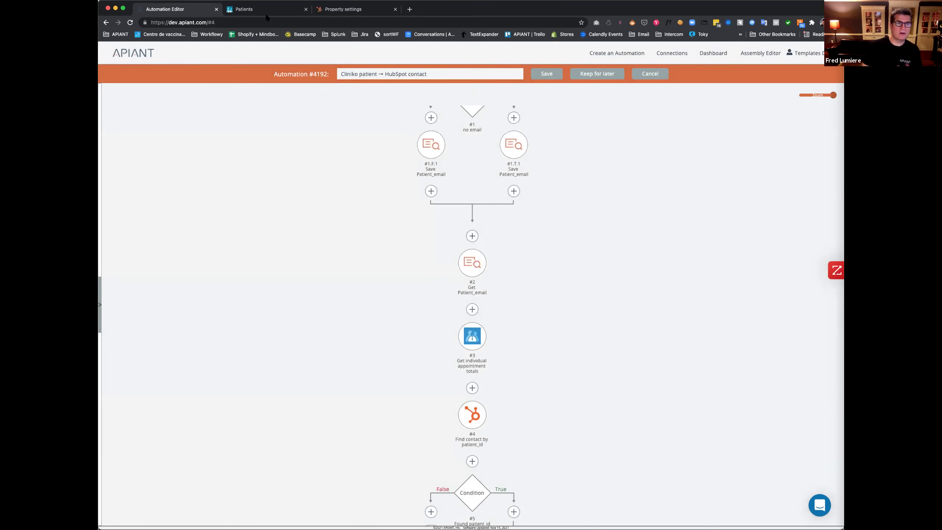
# Check the Cliniko patient list, then return to the automation diagram.
pyautogui.click(264, 11)
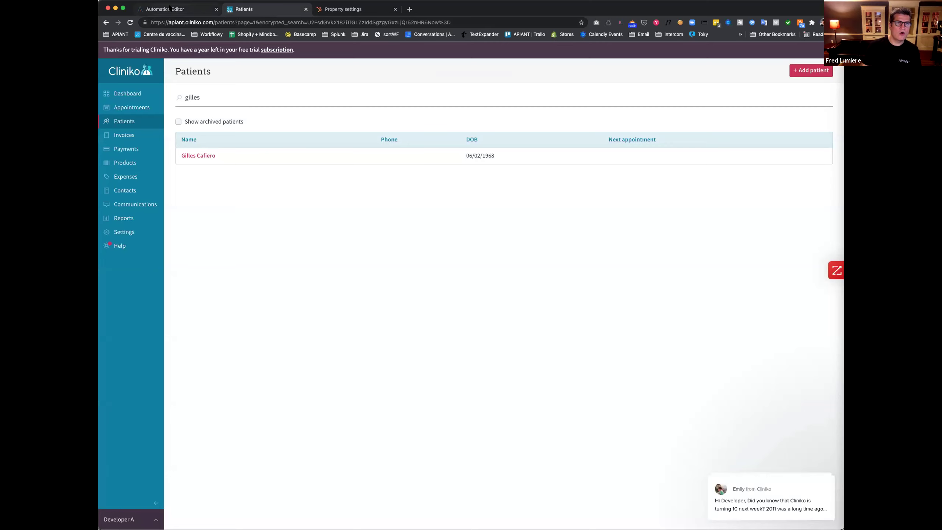
pyautogui.click(175, 11)
pyautogui.scroll(-2, 606, 317)
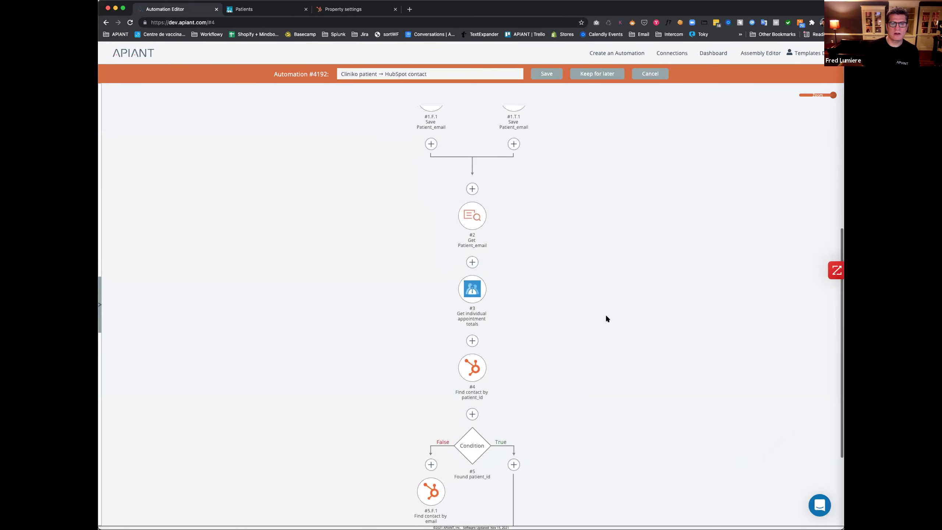
pyautogui.scroll(-5, 569, 297)
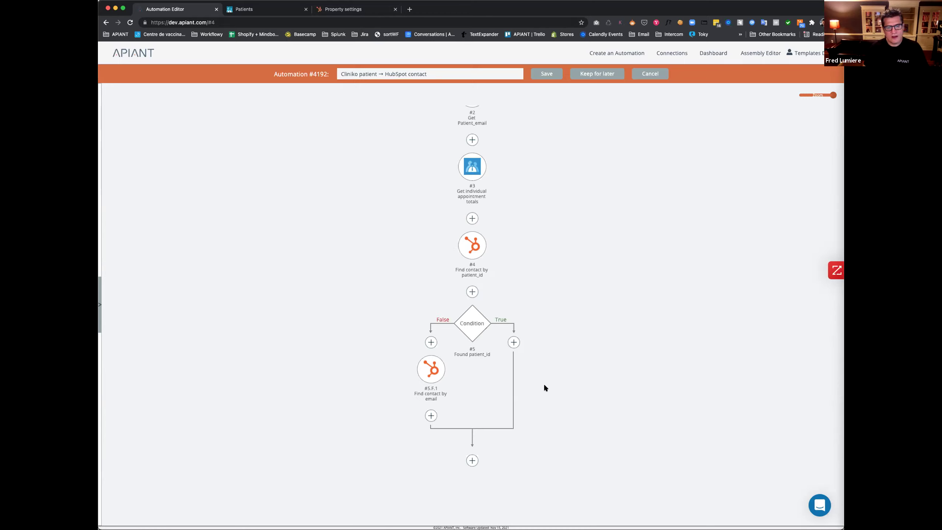
# Add a condition after Find contact by email that tests the contact's canonicalvid.
pyautogui.click(431, 415)
pyautogui.click(491, 437)
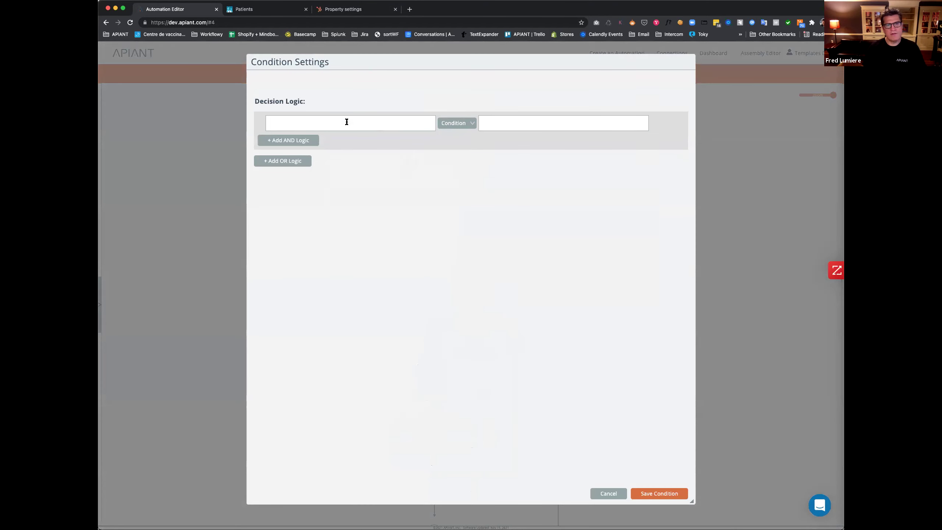
pyautogui.click(347, 123)
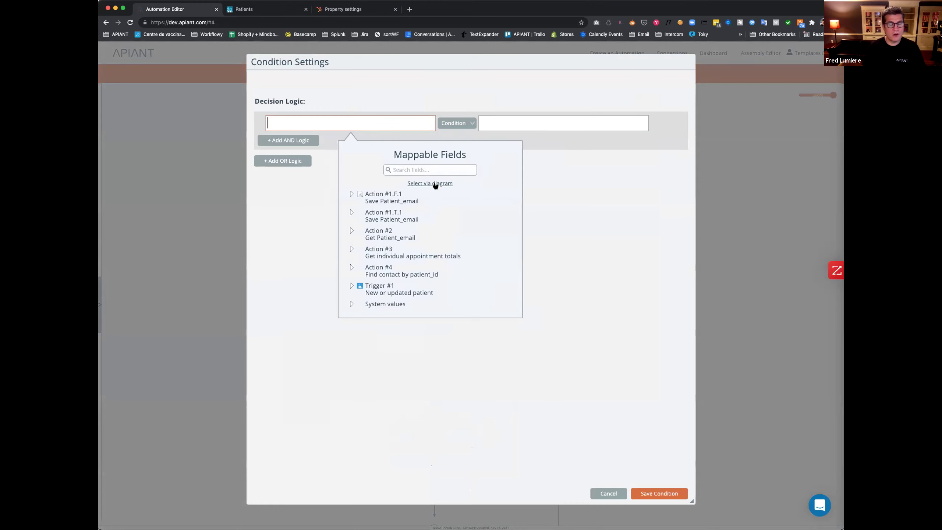
pyautogui.click(435, 183)
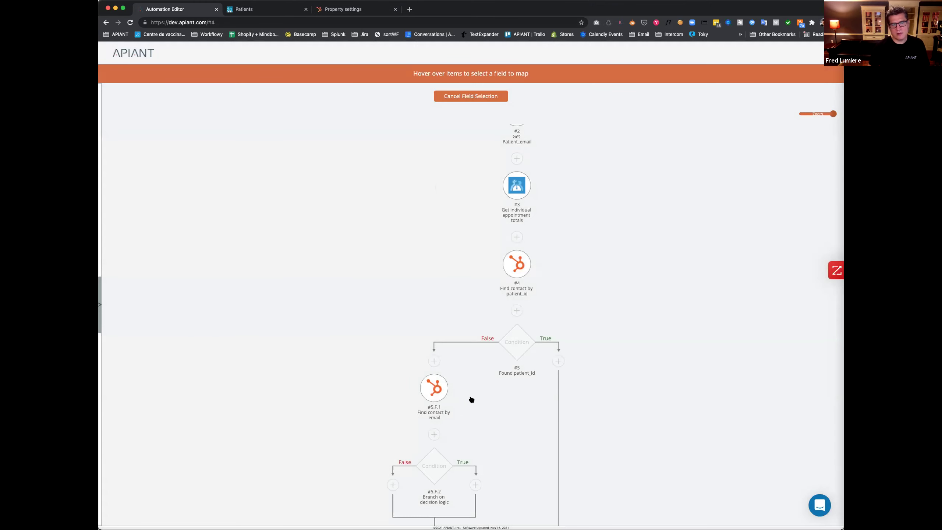
pyautogui.moveTo(436, 388)
pyautogui.scroll(-2, 552, 400)
pyautogui.scroll(-1, 551, 400)
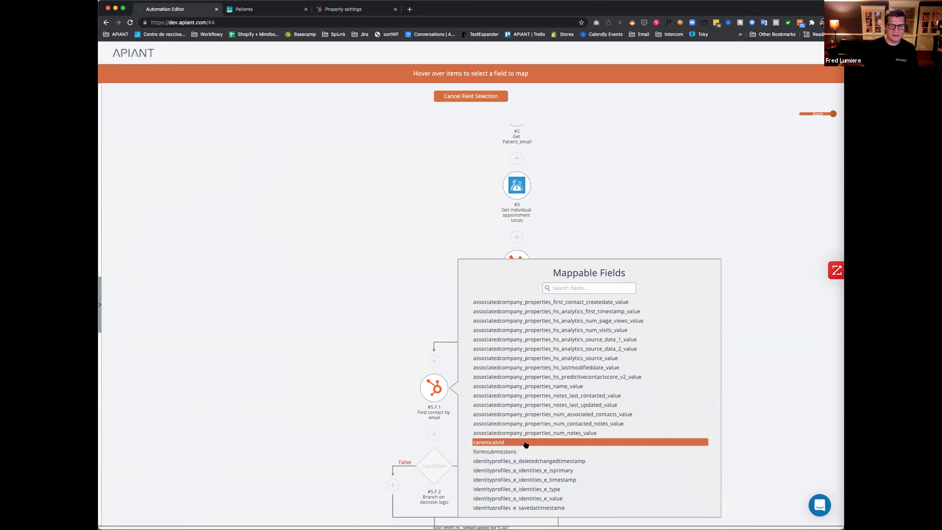
pyautogui.moveTo(526, 444)
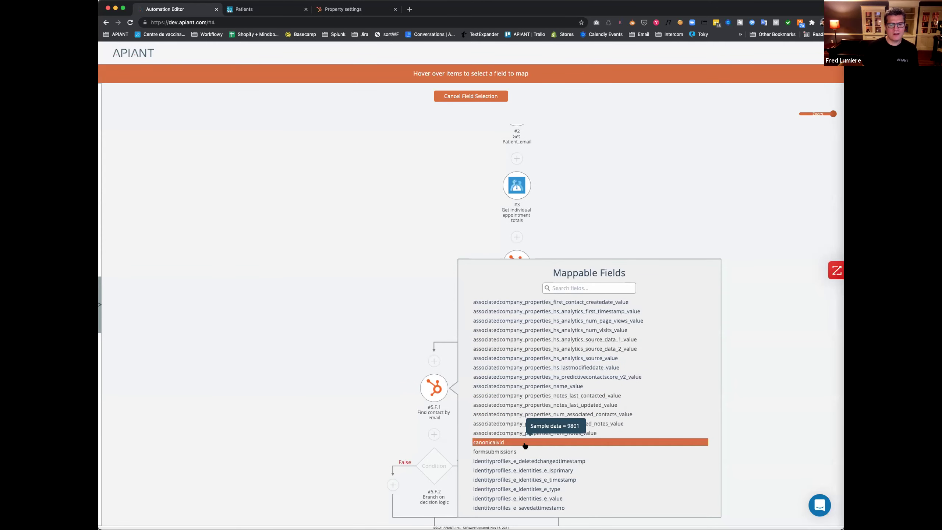
pyautogui.click(525, 442)
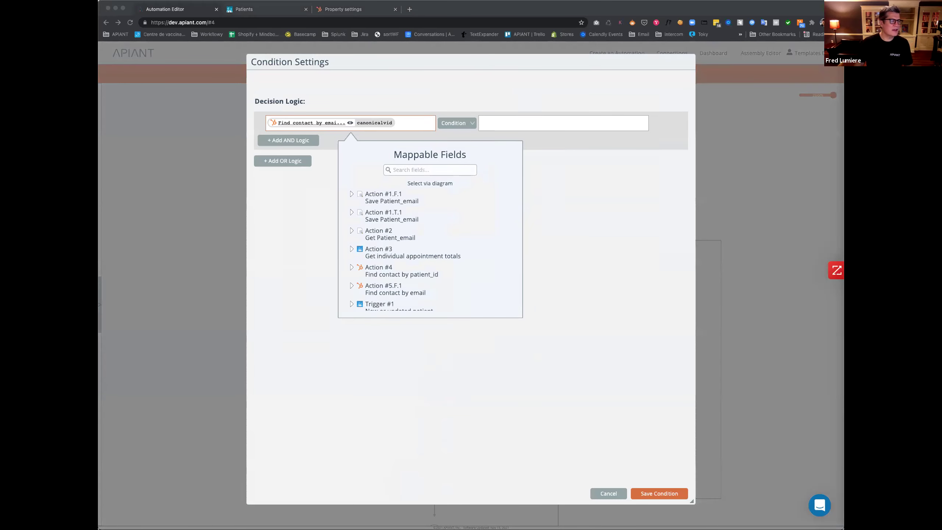
# Set the condition's comparison to Is not empty and save it.
pyautogui.click(457, 121)
pyautogui.click(456, 122)
pyautogui.click(468, 136)
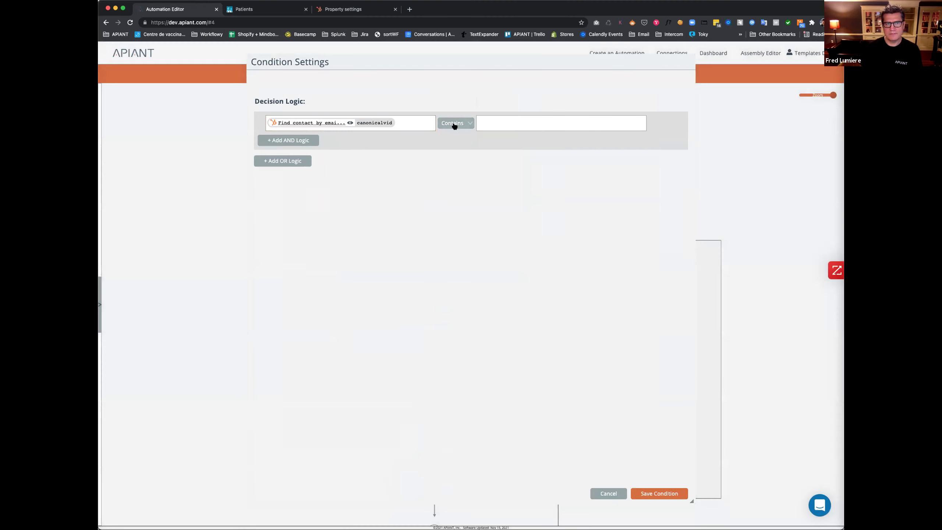
pyautogui.click(453, 124)
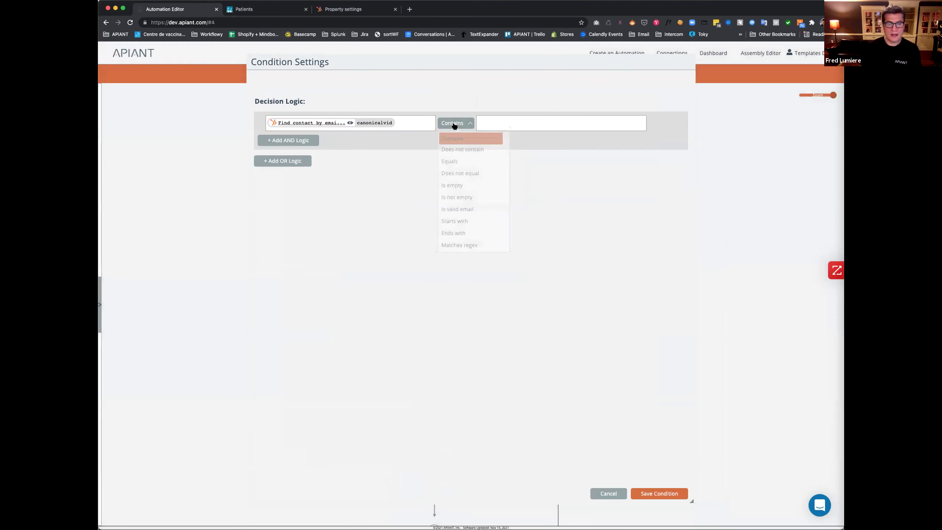
pyautogui.click(462, 200)
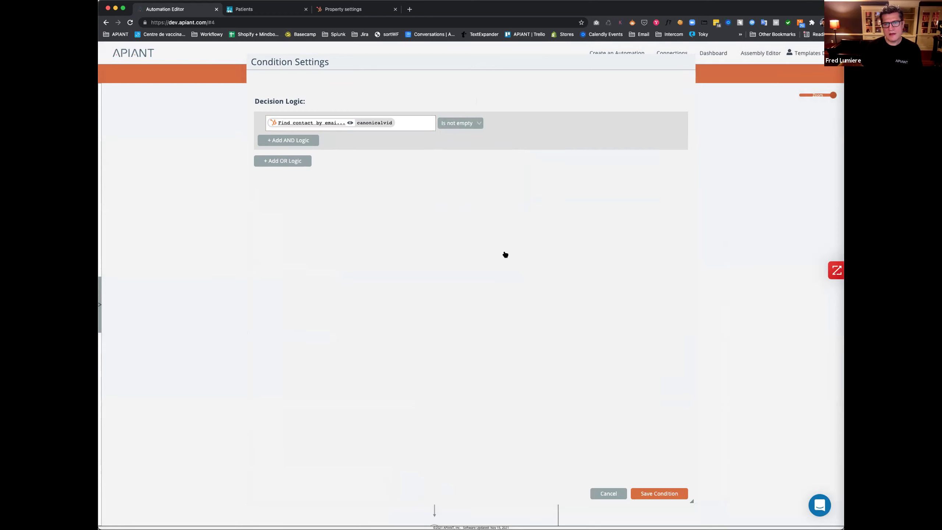
pyautogui.click(658, 493)
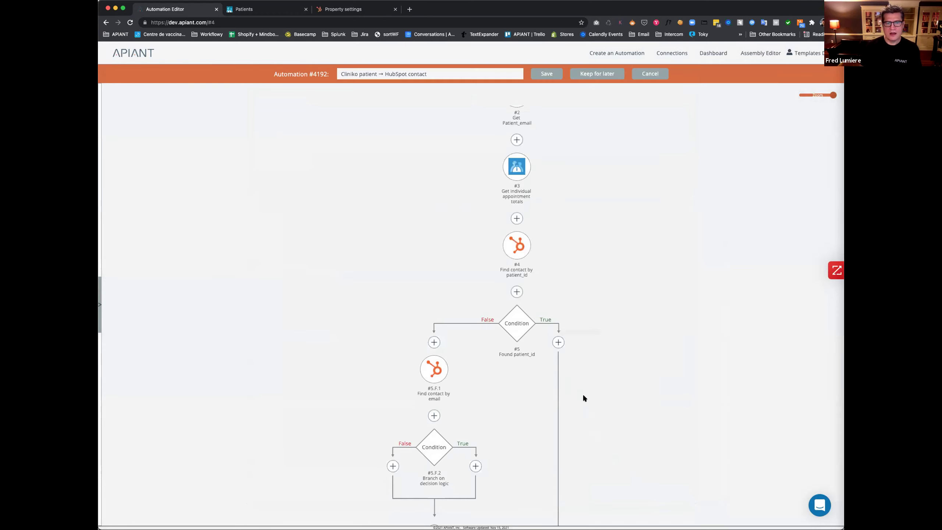
pyautogui.scroll(-3, 584, 393)
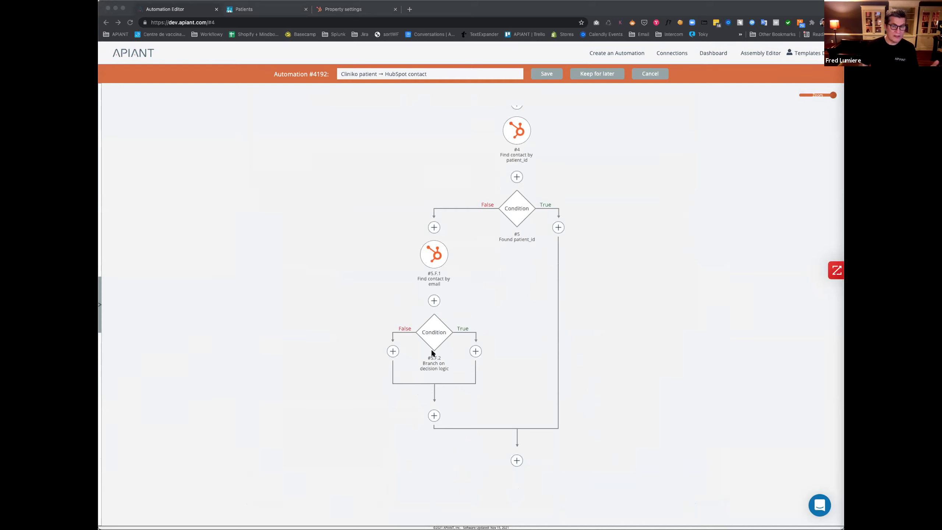
# Rename condition step #5.F.2 to 'Found contact'.
pyautogui.rightClick(432, 331)
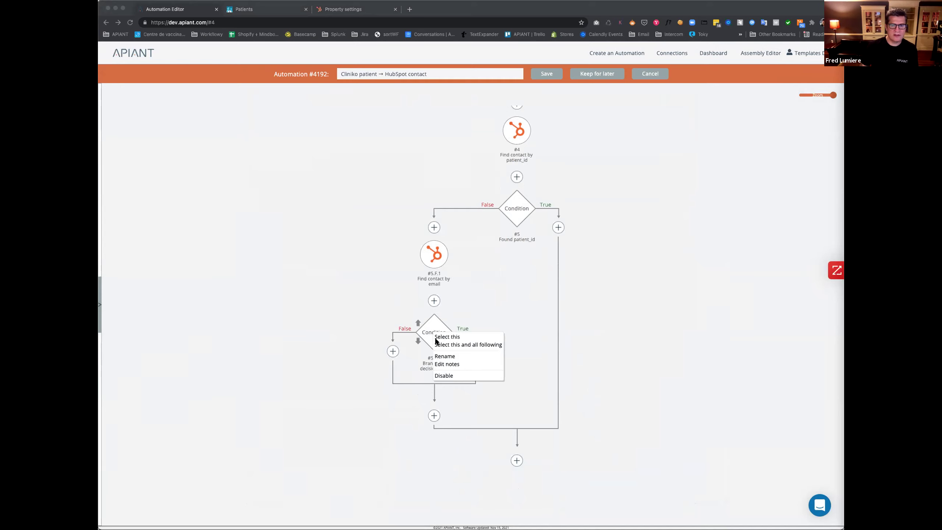
pyautogui.click(444, 356)
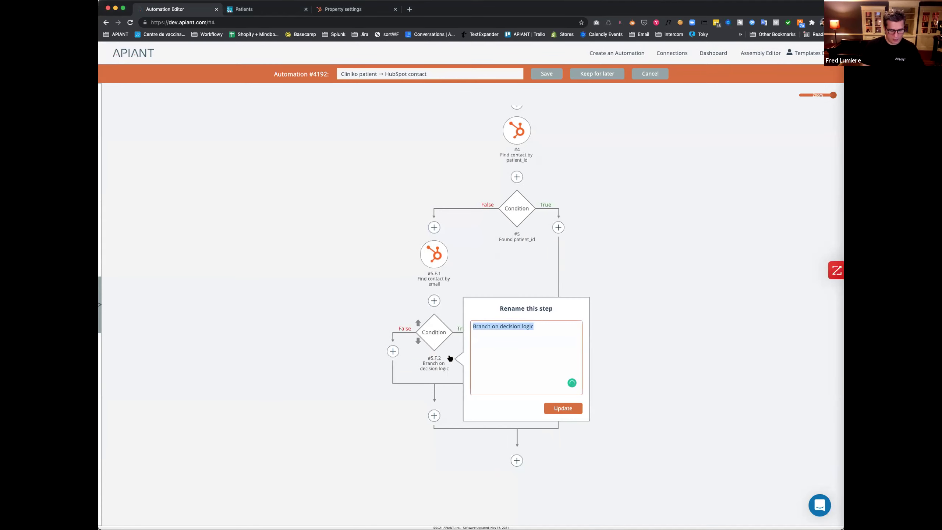
pyautogui.write('Found contact')
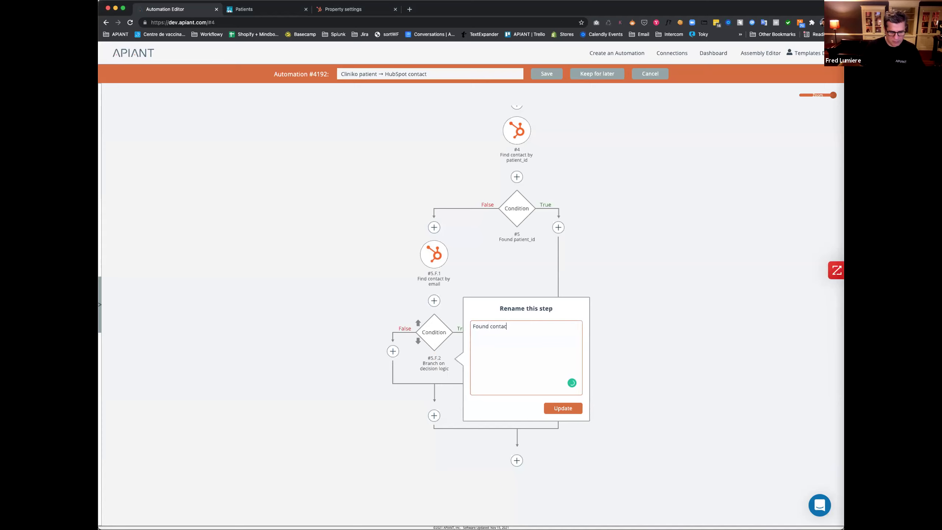
pyautogui.click(563, 409)
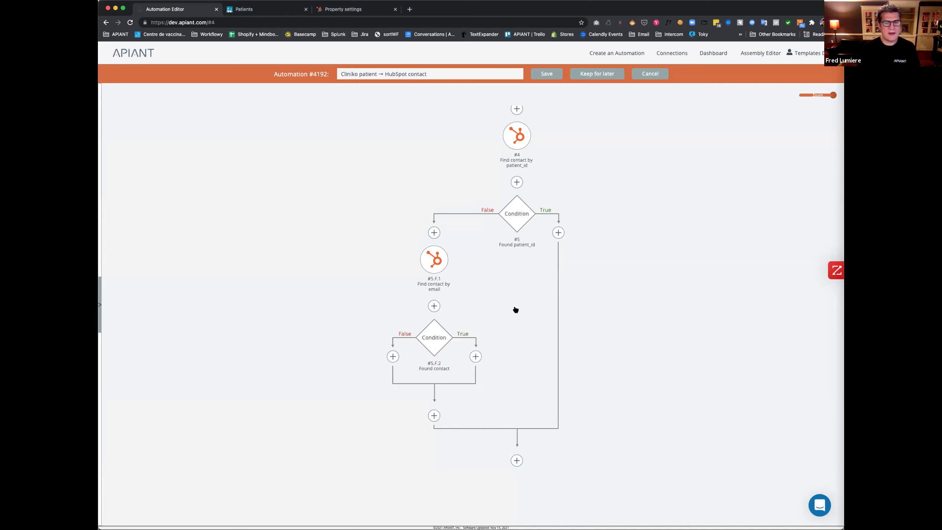
pyautogui.click(392, 356)
# Search 'Hubs' and choose HubSpot's Add contact action for the Found contact False branch.
pyautogui.click(445, 336)
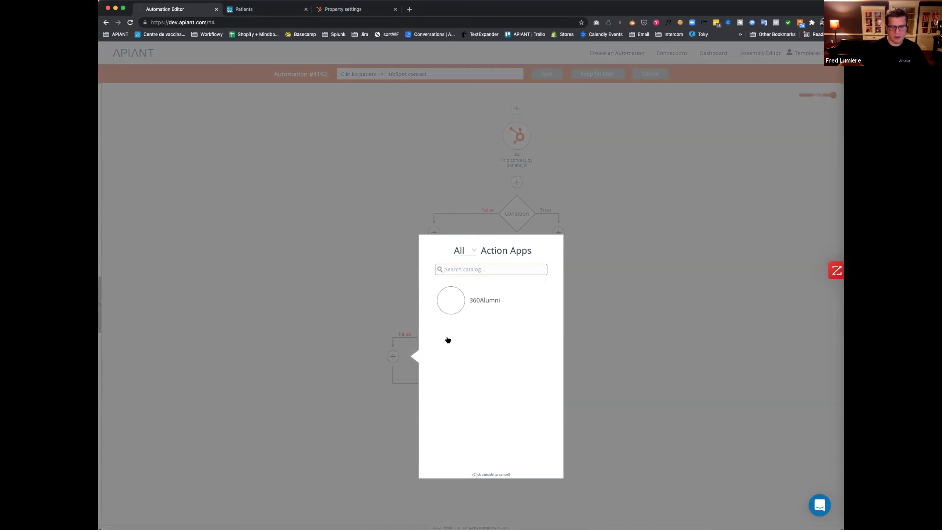
pyautogui.write('Hubs')
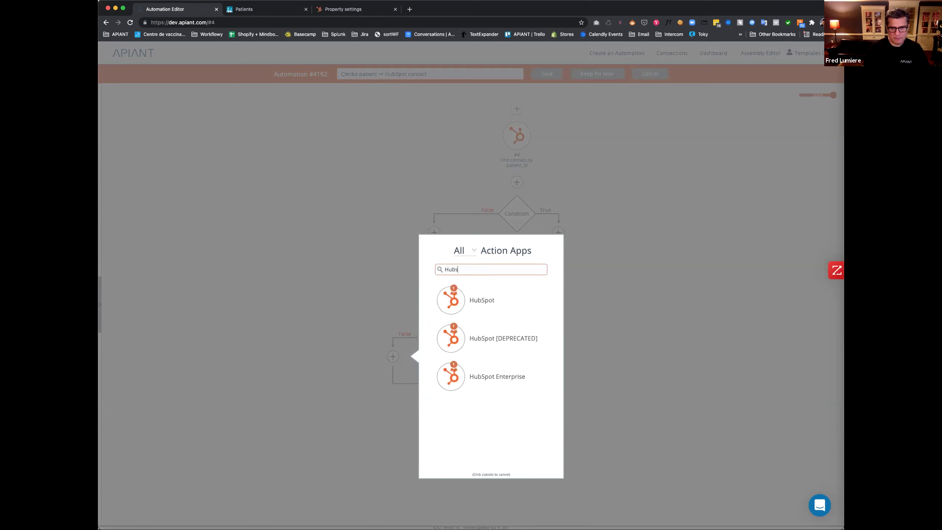
pyautogui.click(451, 297)
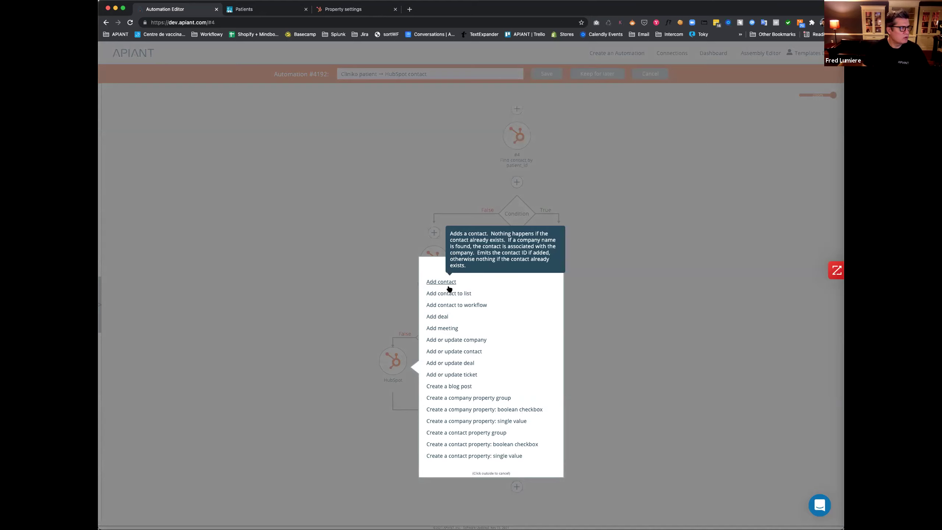
pyautogui.click(441, 282)
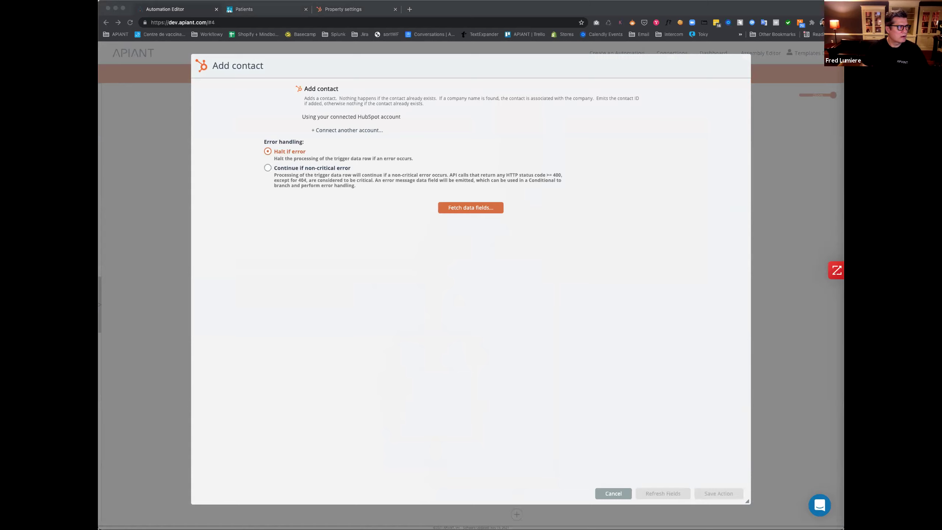
# Map the contact's Patient ID to the trigger patient's id, then filter fields for 'email'.
pyautogui.click(466, 209)
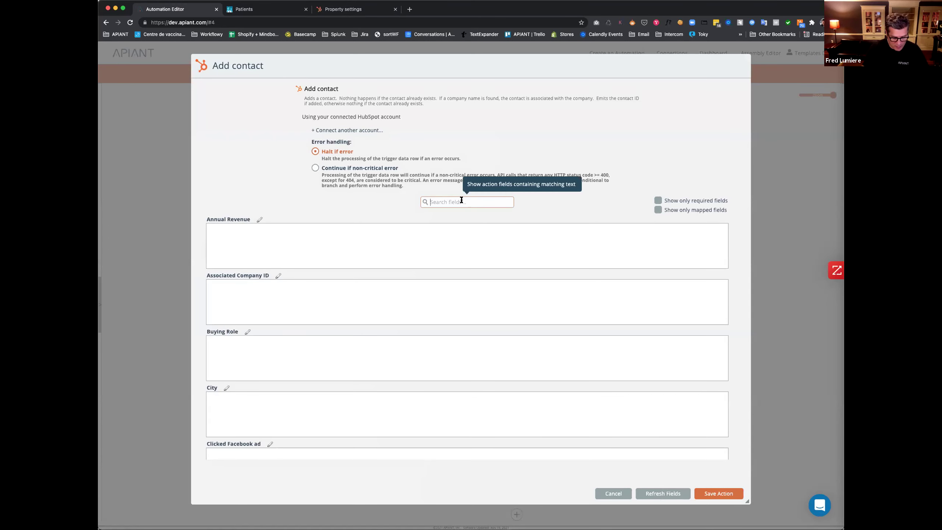
pyautogui.write('patient')
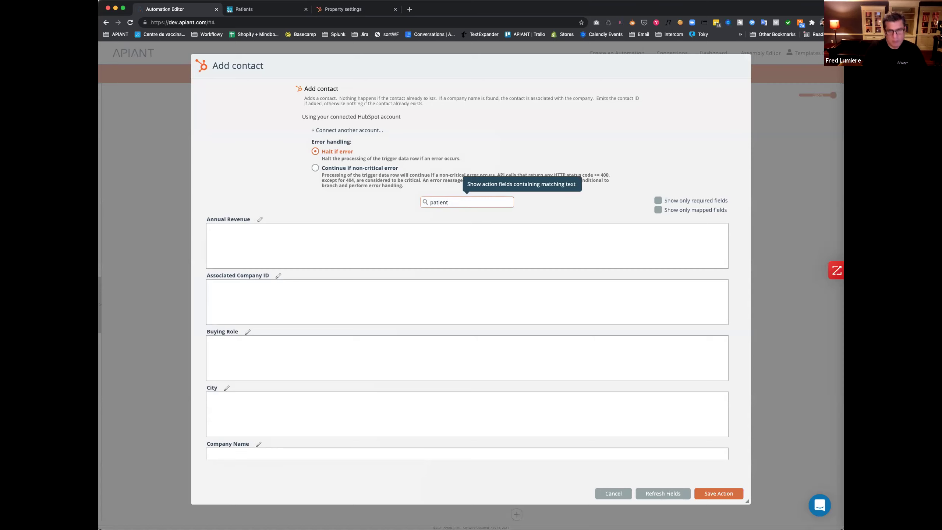
pyautogui.click(257, 243)
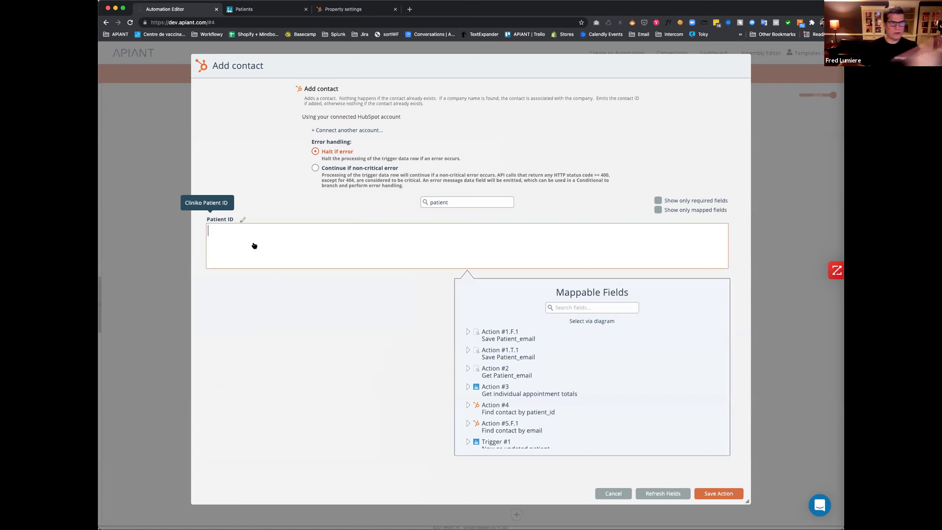
pyautogui.click(602, 321)
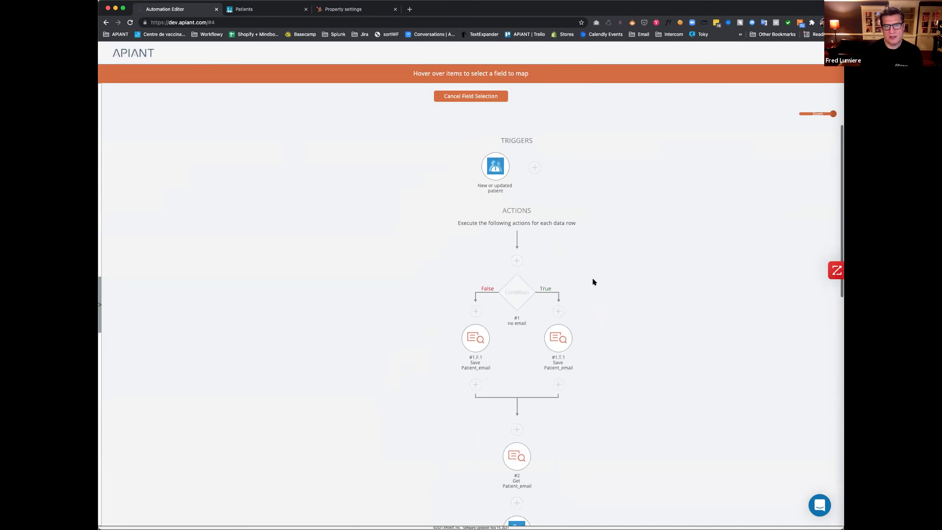
pyautogui.moveTo(495, 178)
pyautogui.click(645, 182)
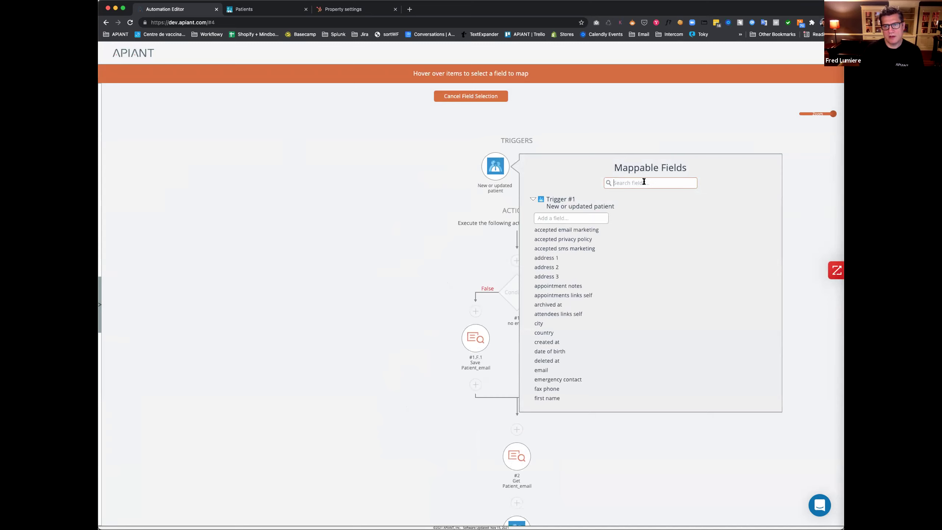
pyautogui.write('id')
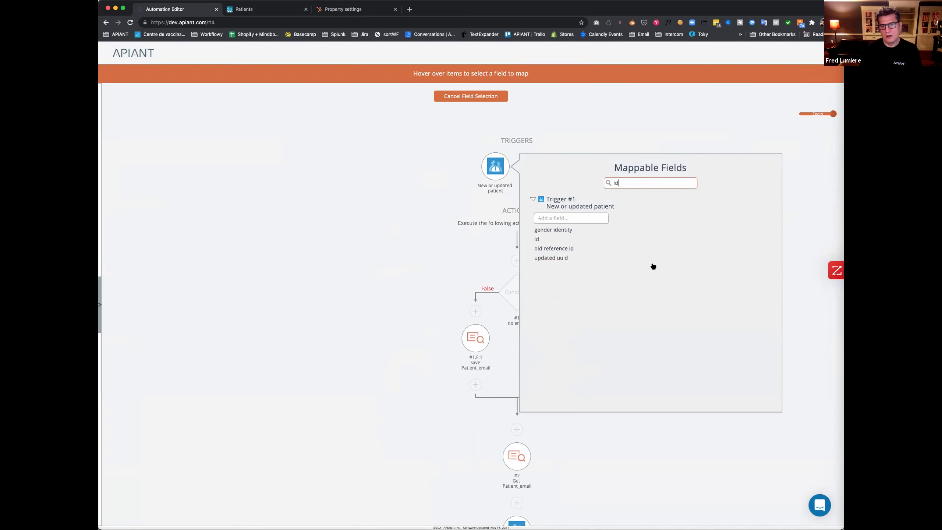
pyautogui.click(588, 238)
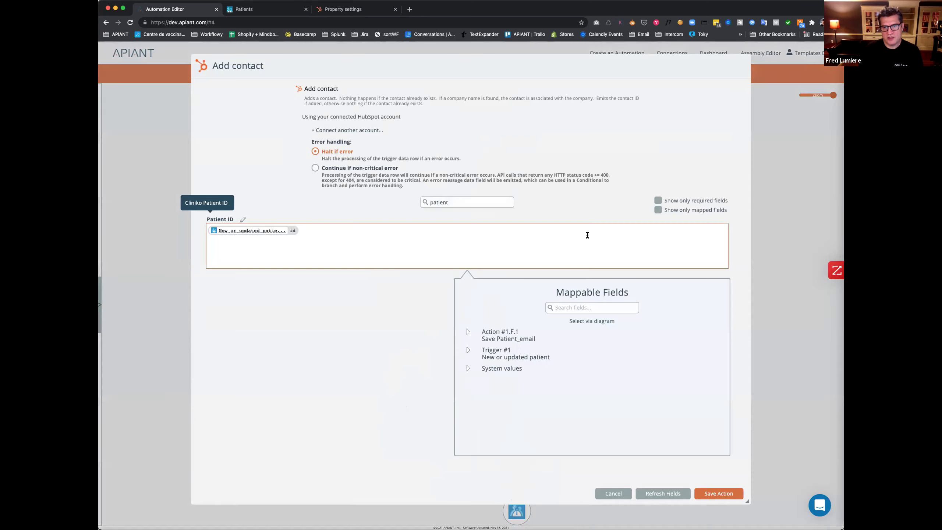
pyautogui.rightClick(298, 333)
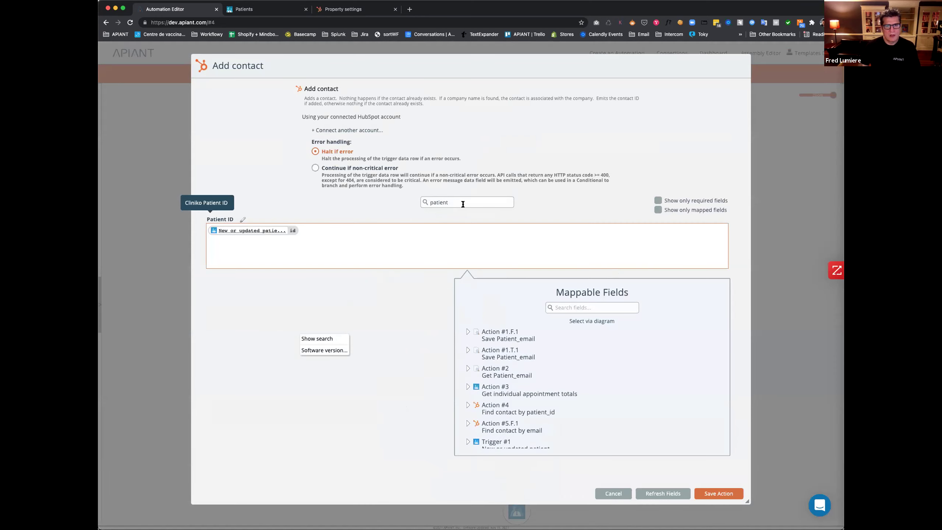
pyautogui.doubleClick(461, 200)
pyautogui.write('email')
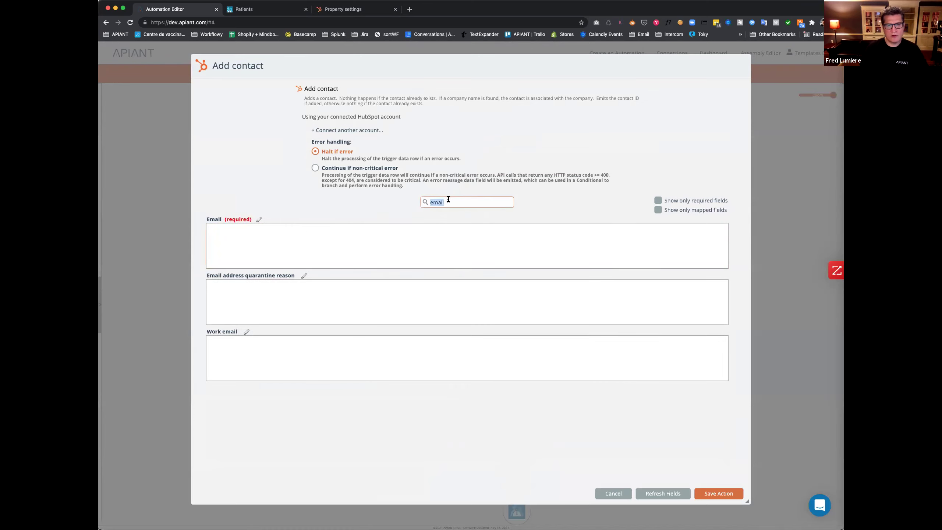
# Show only required contact fields and list the mappable values for Email.
pyautogui.press('BackSpace')
pyautogui.press('BackSpace')
pyautogui.press('BackSpace')
pyautogui.press('BackSpace')
pyautogui.press('BackSpace')
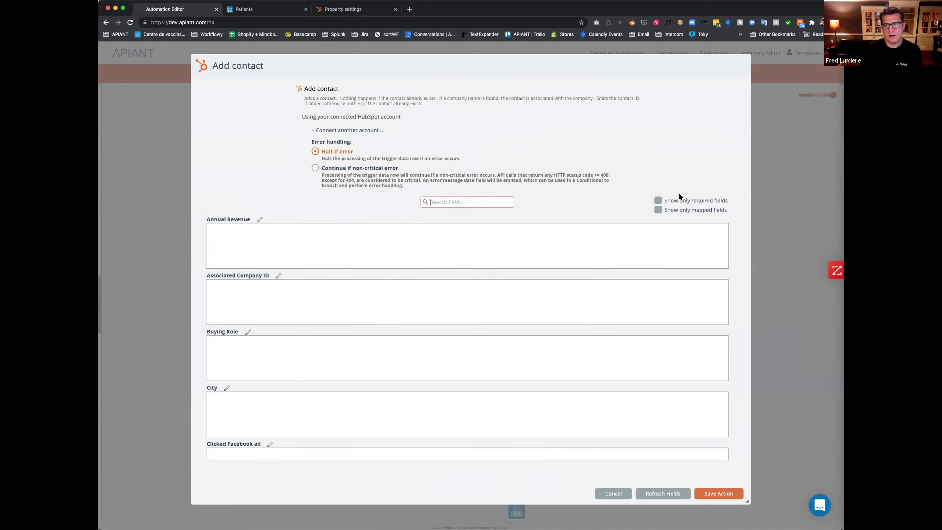
pyautogui.click(658, 201)
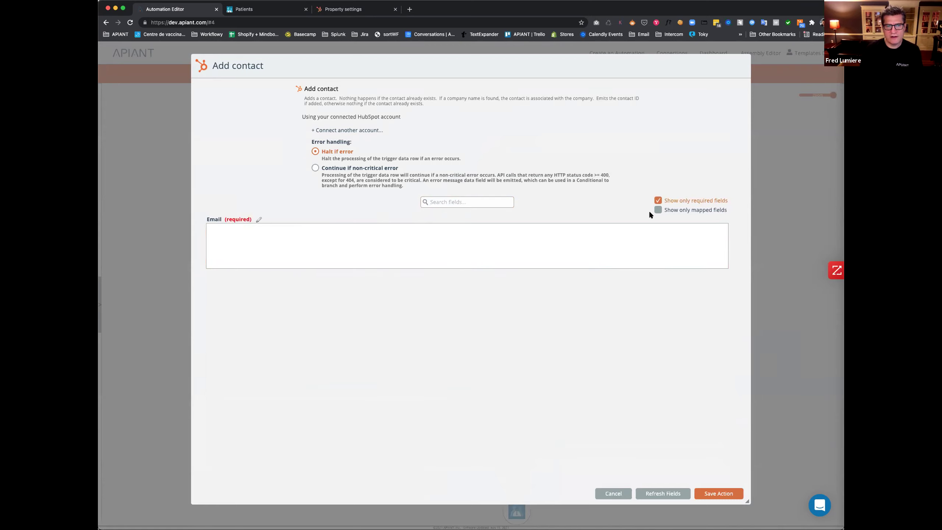
pyautogui.click(657, 200)
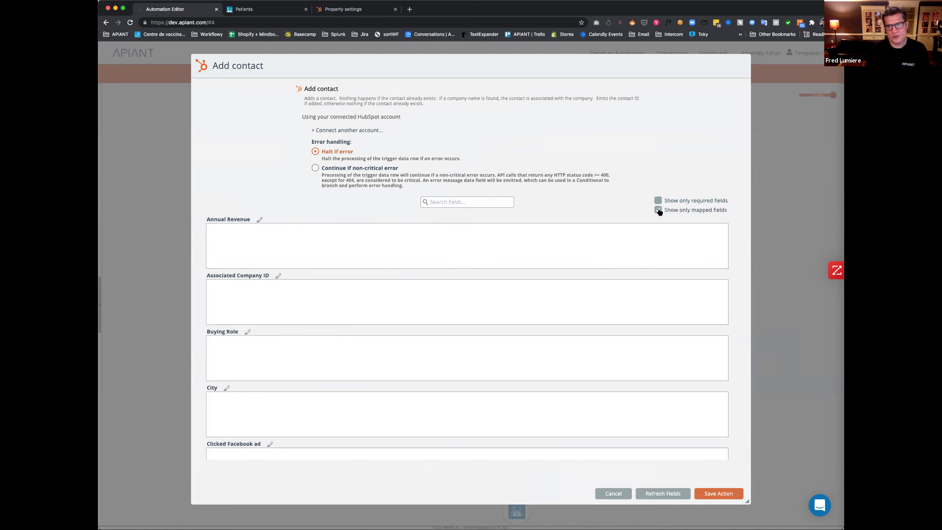
pyautogui.click(658, 210)
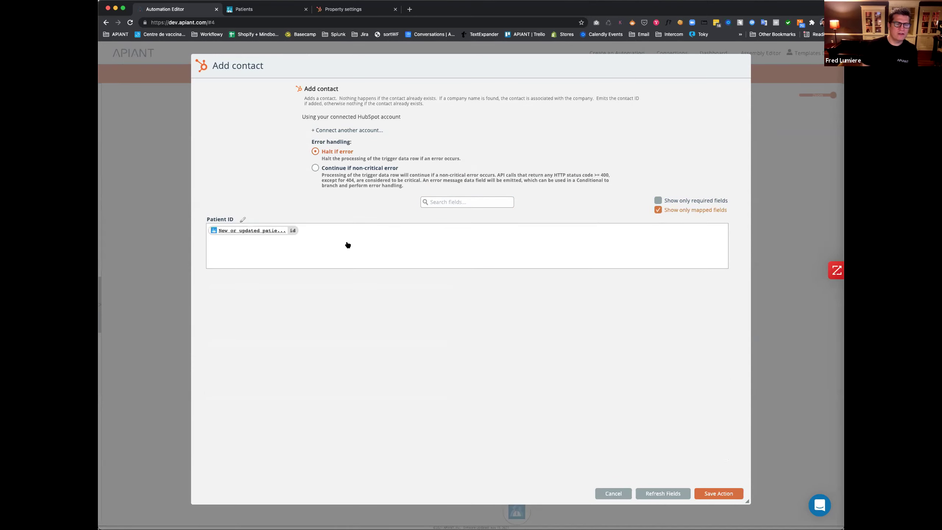
pyautogui.click(658, 210)
pyautogui.click(658, 201)
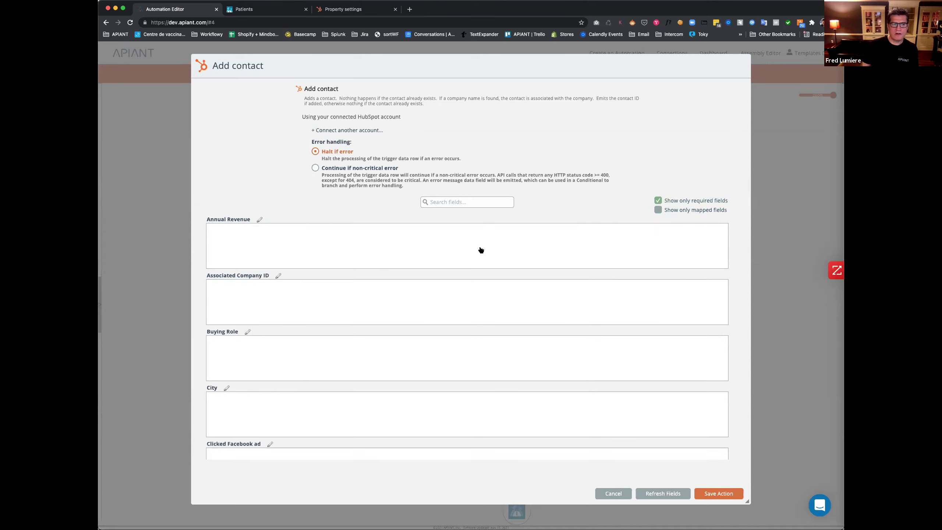
pyautogui.click(390, 240)
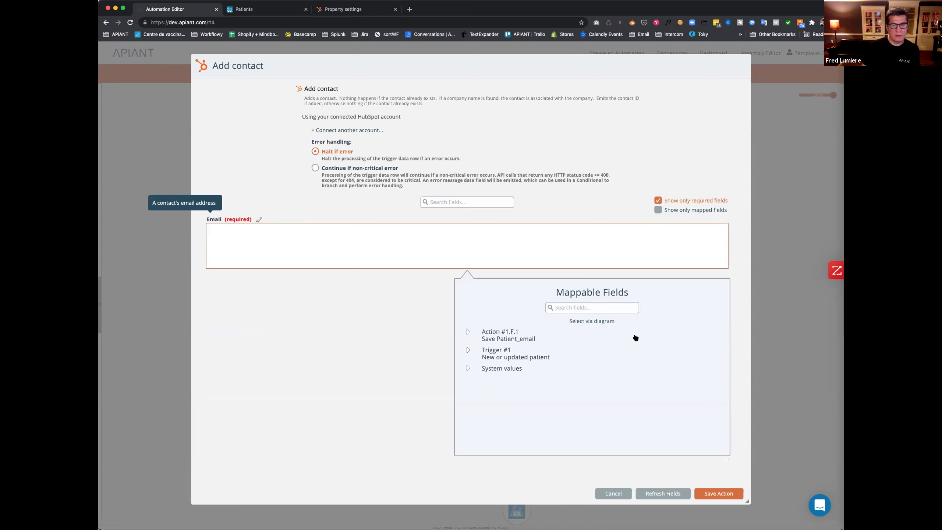
# Map Email to the Stored value of step #2 Get Patient_email from the diagram.
pyautogui.click(599, 319)
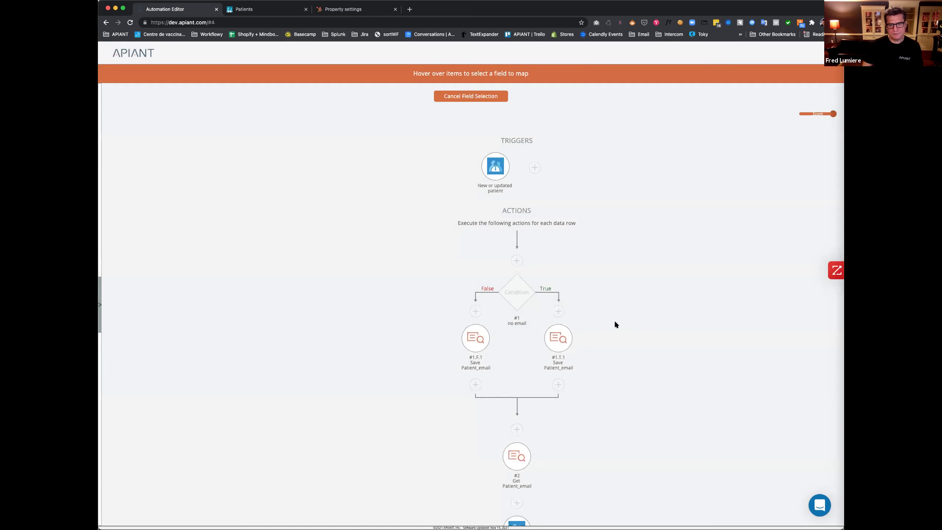
pyautogui.scroll(-10, 635, 322)
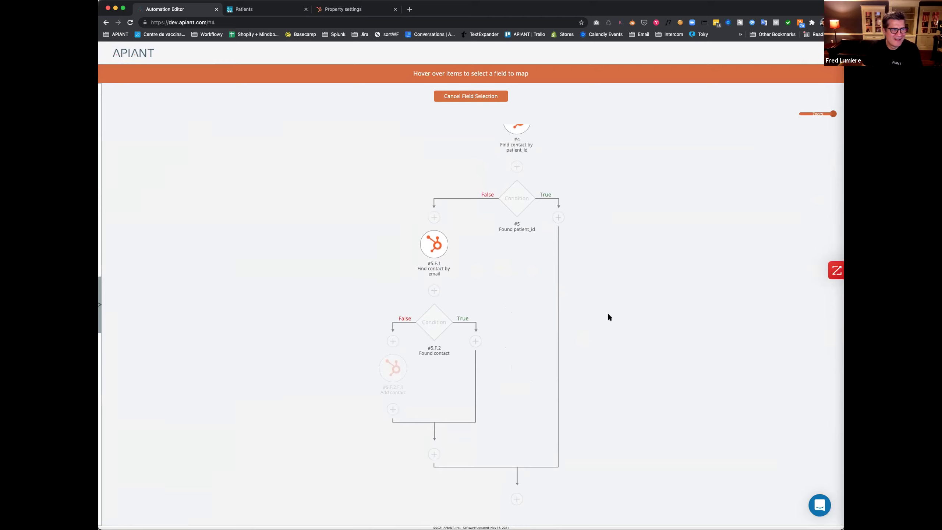
pyautogui.scroll(3, 608, 314)
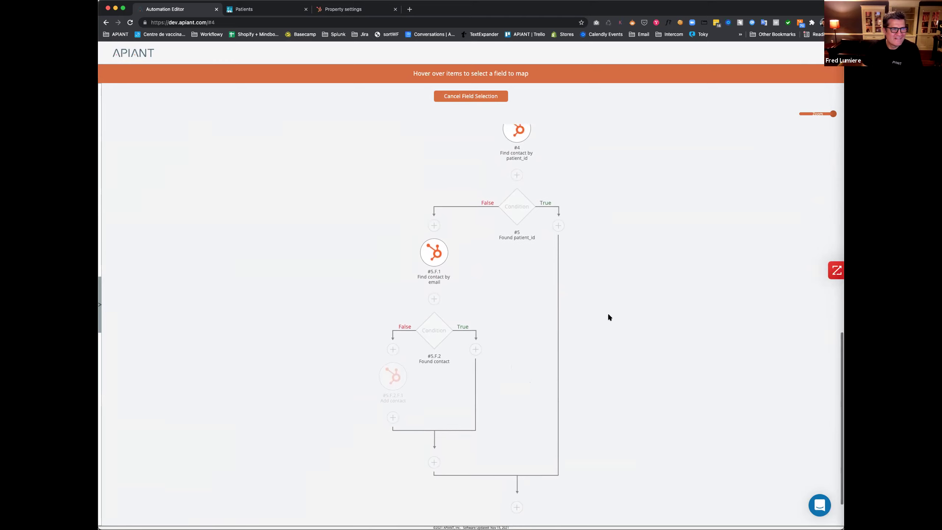
pyautogui.scroll(-2, 608, 317)
pyautogui.scroll(4, 608, 317)
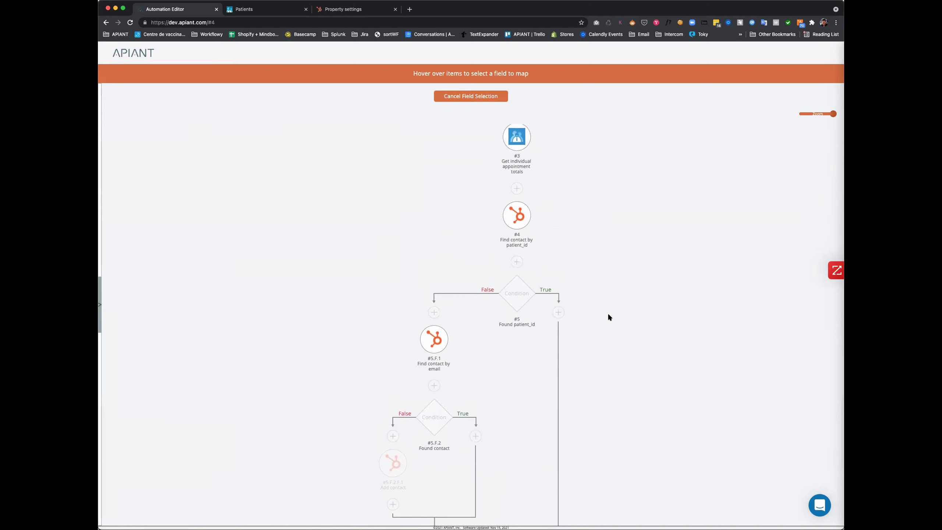
pyautogui.scroll(2, 609, 316)
pyautogui.scroll(1, 609, 317)
pyautogui.scroll(-3, 608, 317)
pyautogui.scroll(3, 608, 317)
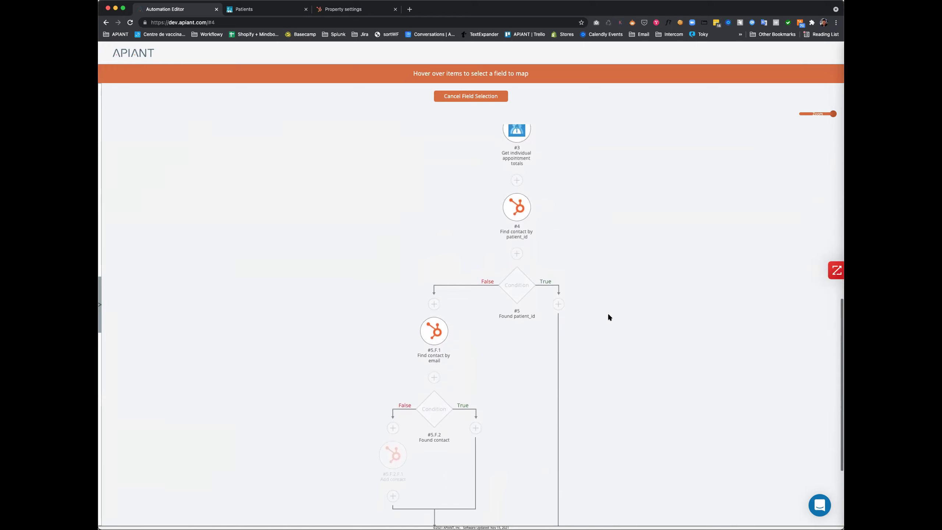
pyautogui.scroll(2, 608, 317)
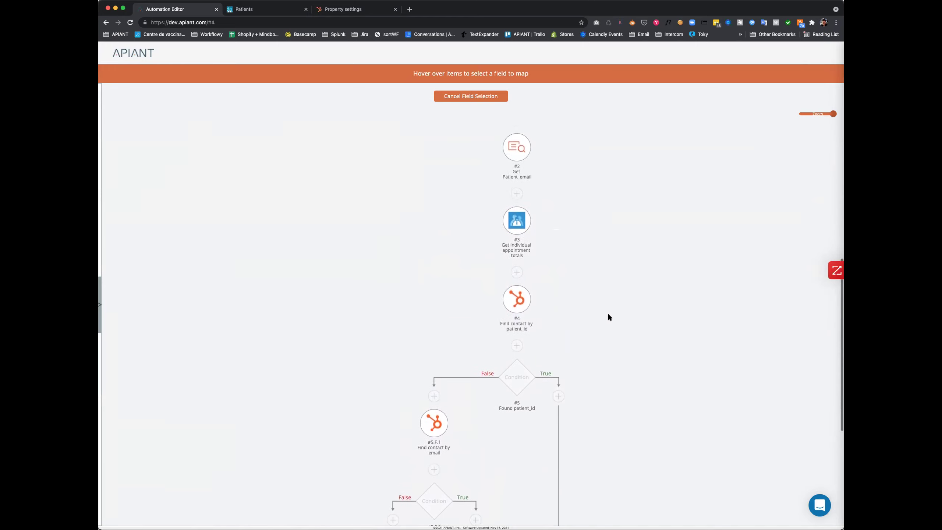
pyautogui.moveTo(430, 430)
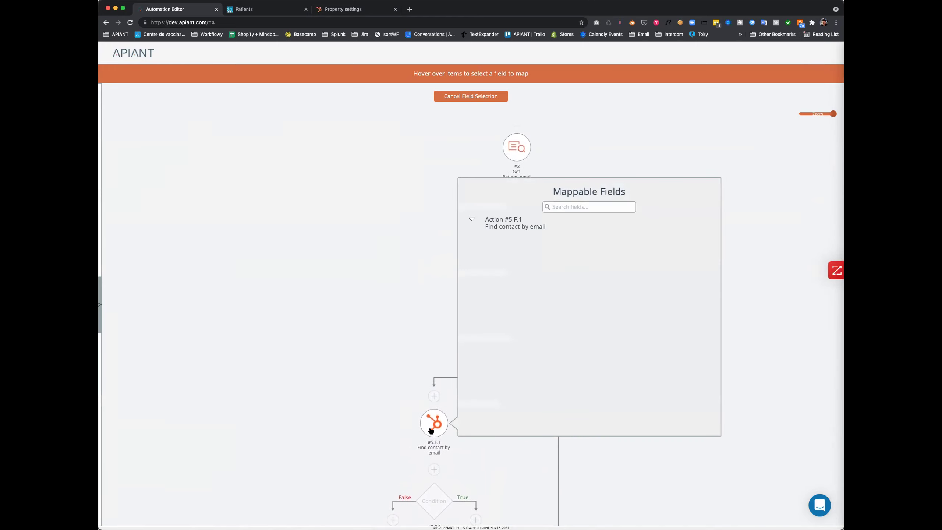
pyautogui.scroll(-10, 704, 430)
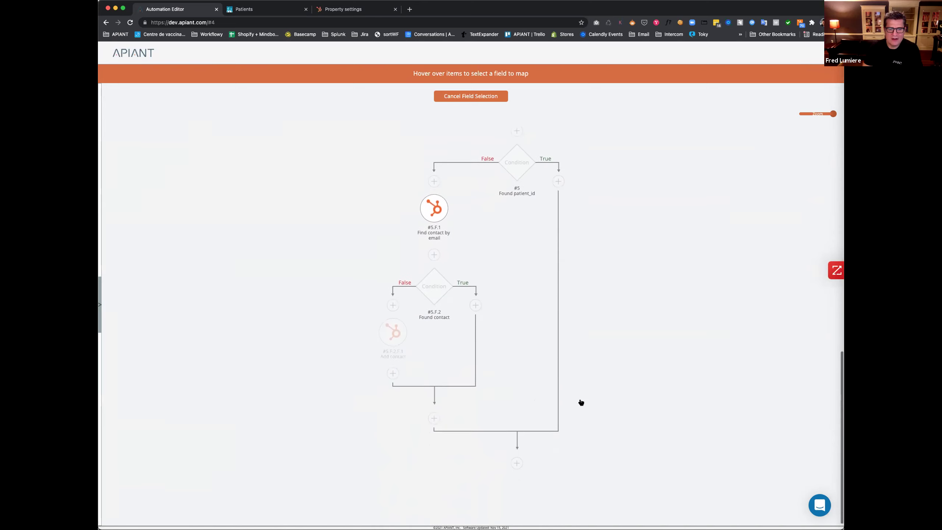
pyautogui.moveTo(394, 336)
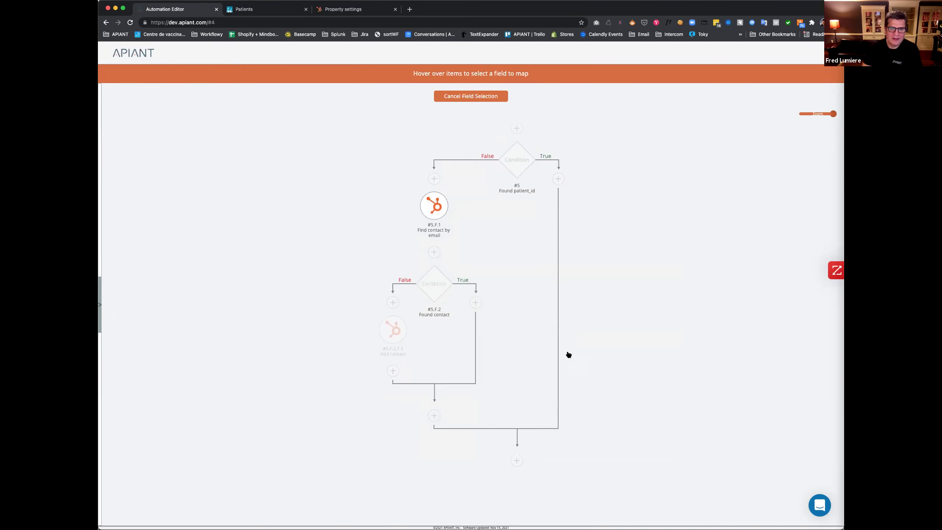
pyautogui.scroll(8, 664, 378)
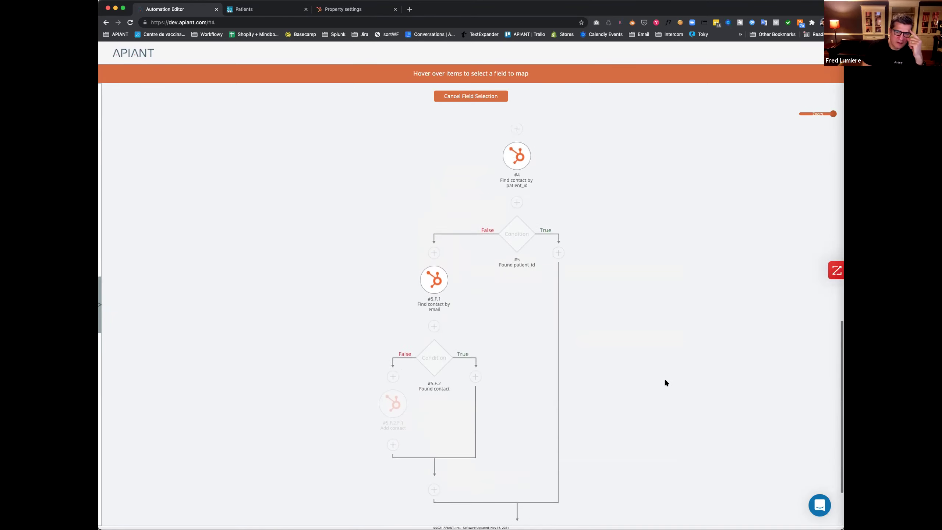
pyautogui.scroll(2, 664, 377)
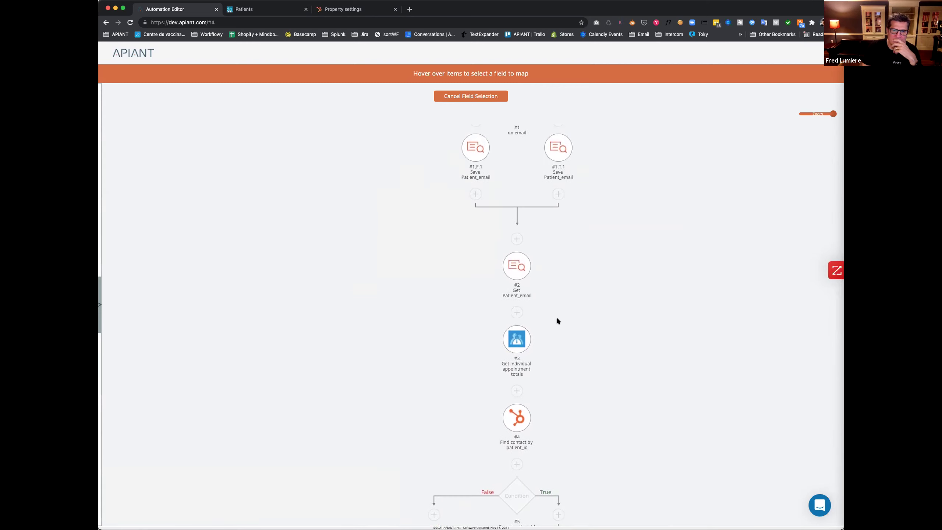
pyautogui.moveTo(529, 292)
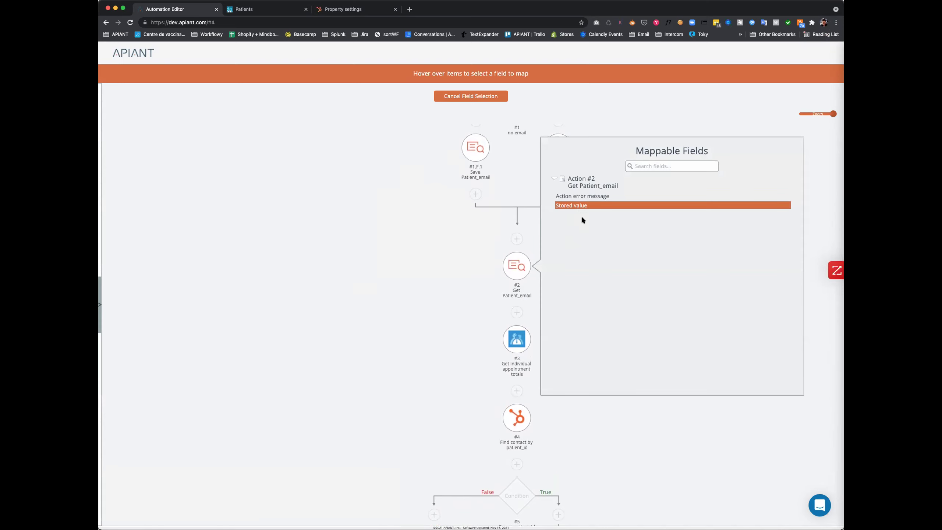
pyautogui.click(581, 210)
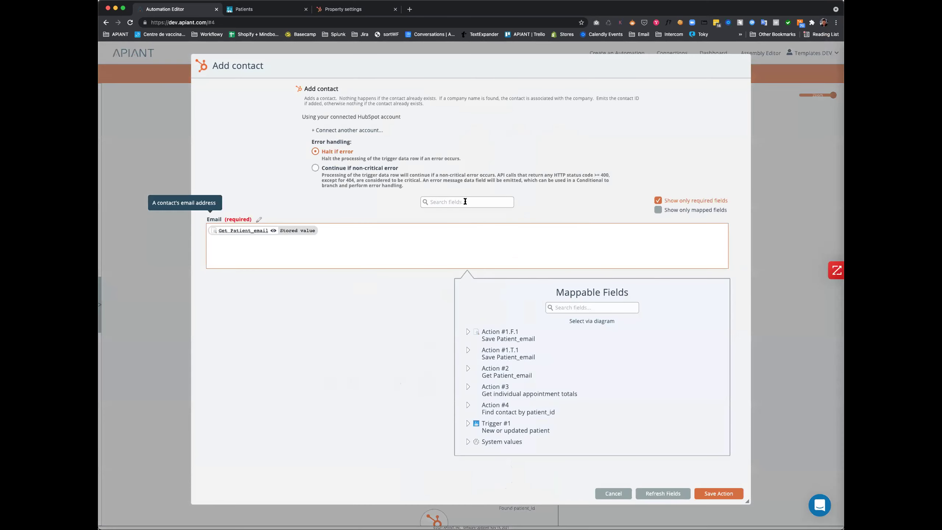
# Map First Name to the trigger patient's first name.
pyautogui.click(465, 202)
pyautogui.write('first')
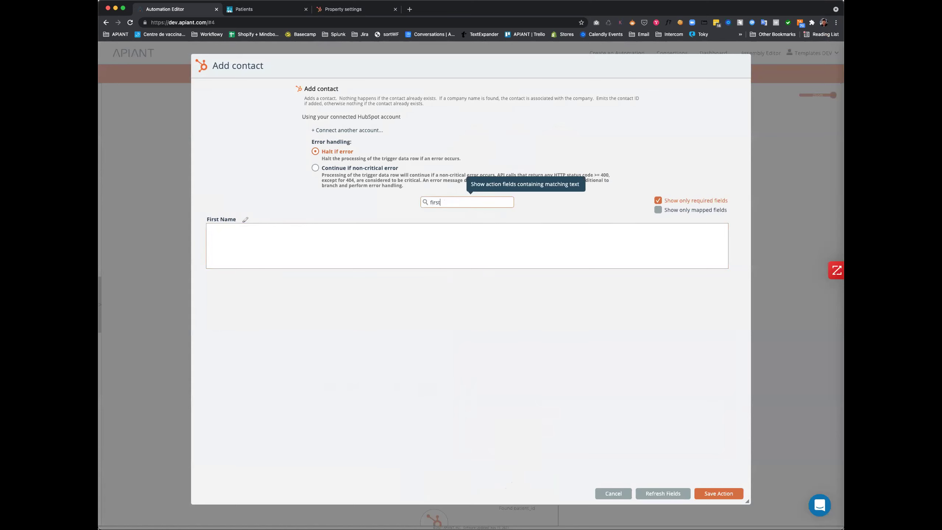
pyautogui.click(489, 256)
pyautogui.click(581, 305)
pyautogui.write('first')
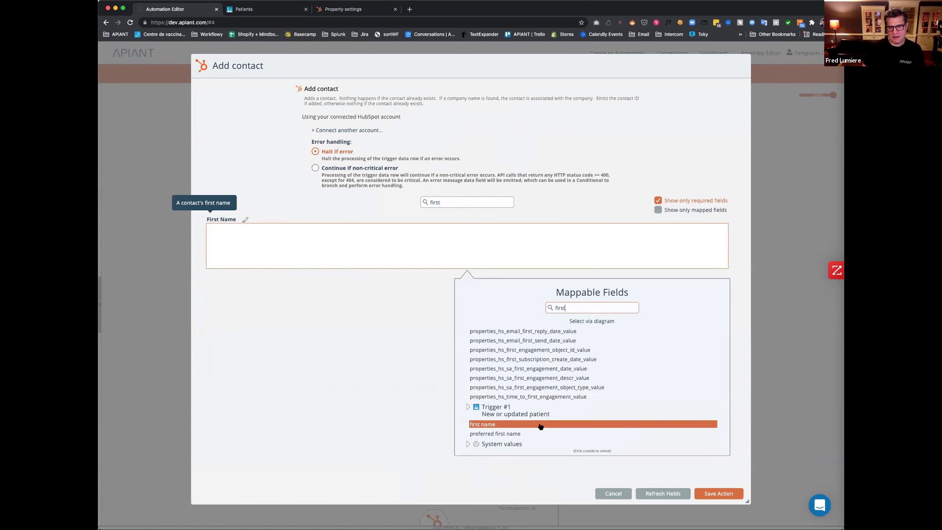
pyautogui.click(544, 425)
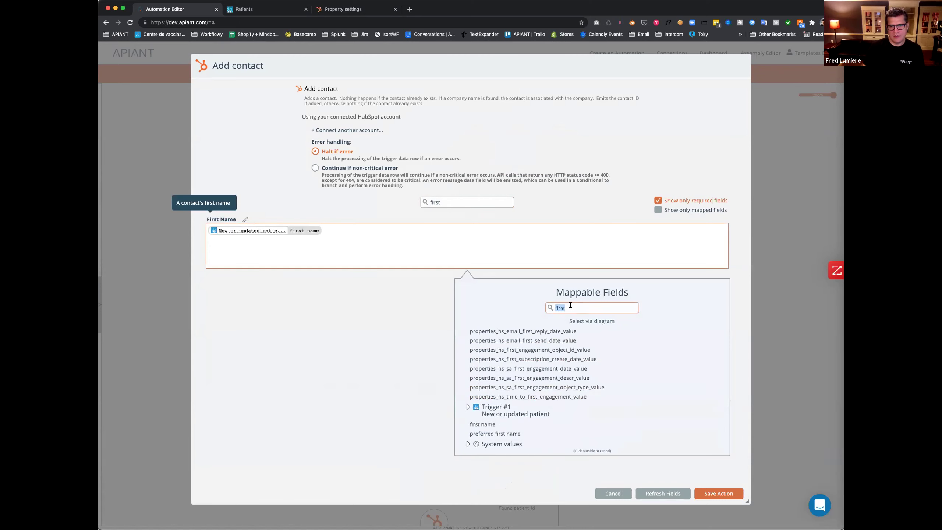
# Map Last Name to the trigger patient's last name and show all contact fields.
pyautogui.click(451, 201)
pyautogui.doubleClick(451, 201)
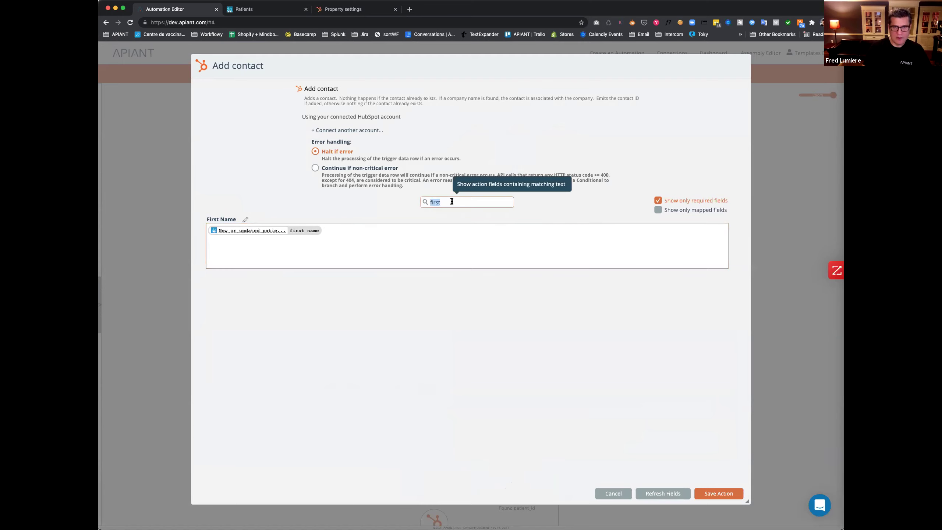
pyautogui.write('last')
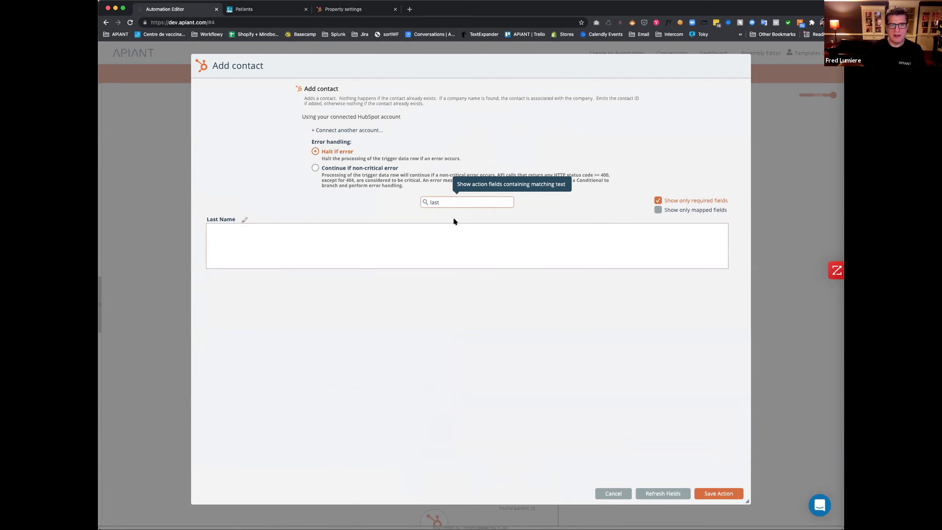
pyautogui.click(408, 242)
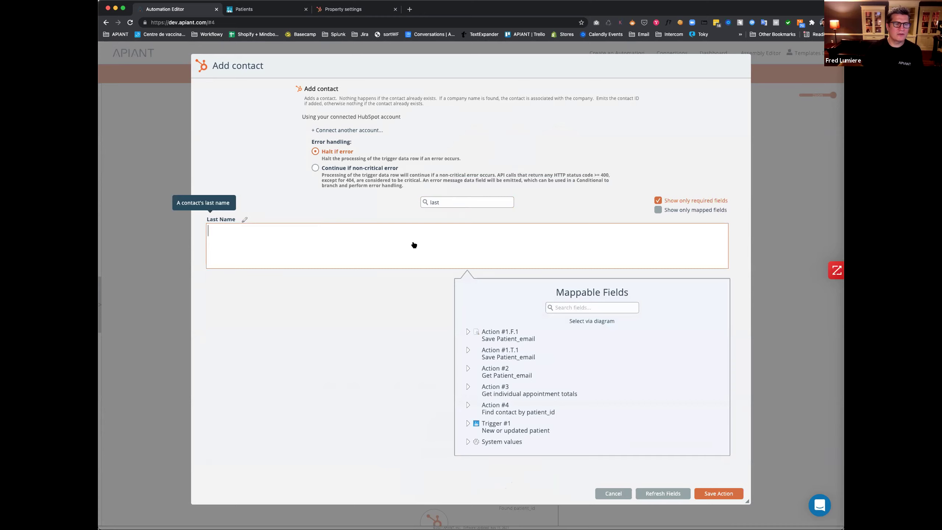
pyautogui.click(577, 306)
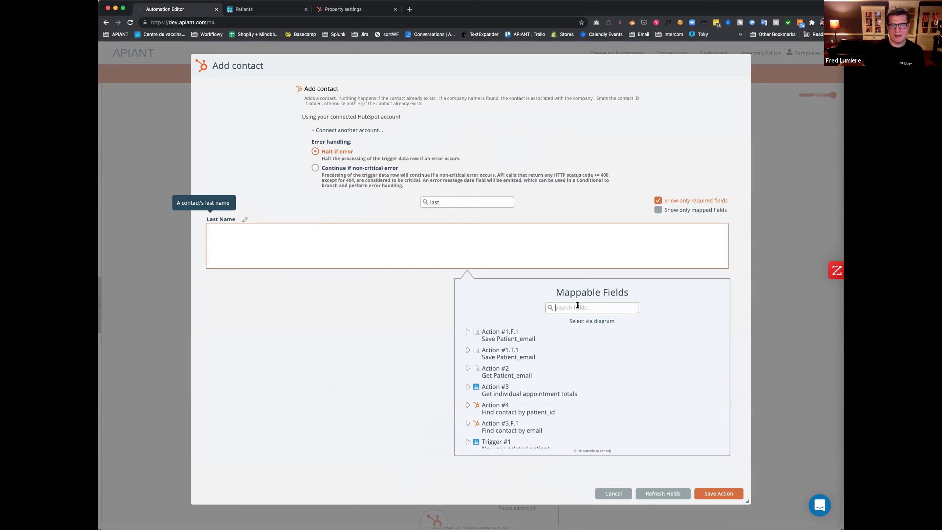
pyautogui.write('last')
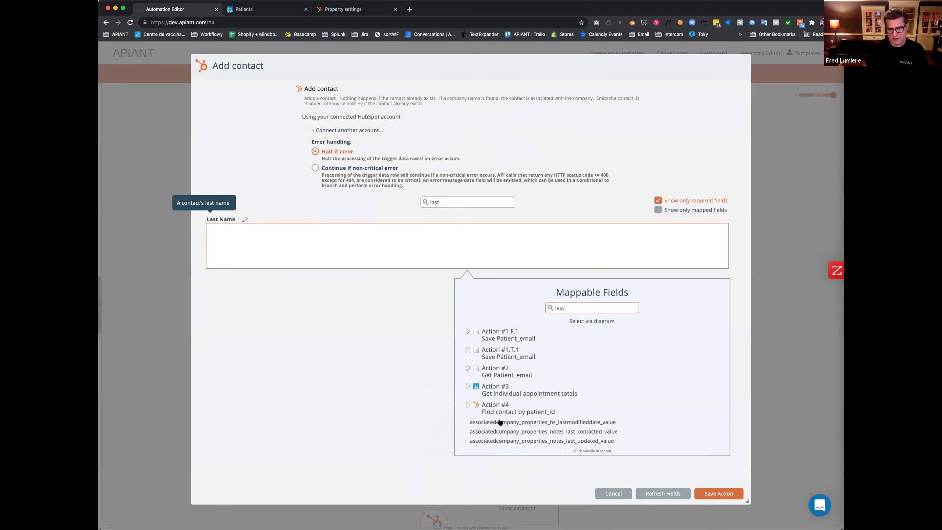
pyautogui.scroll(-5, 499, 434)
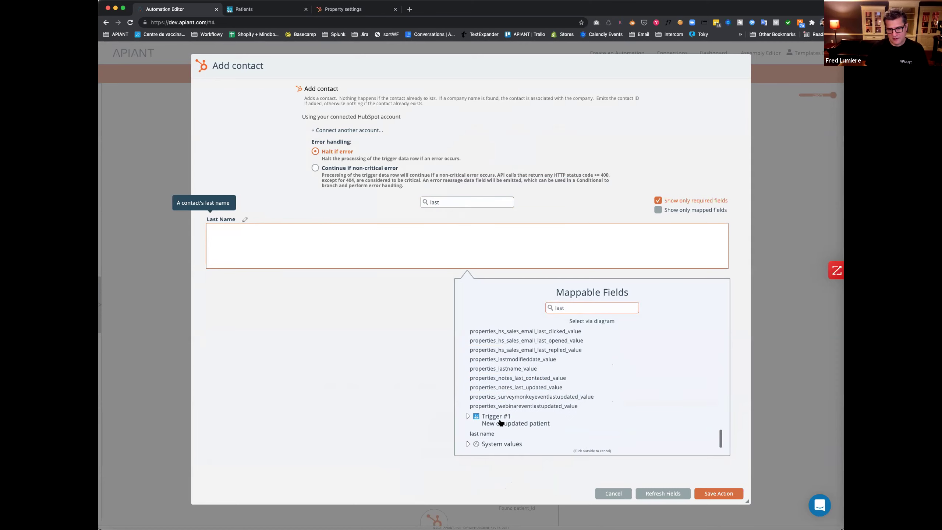
pyautogui.click(503, 433)
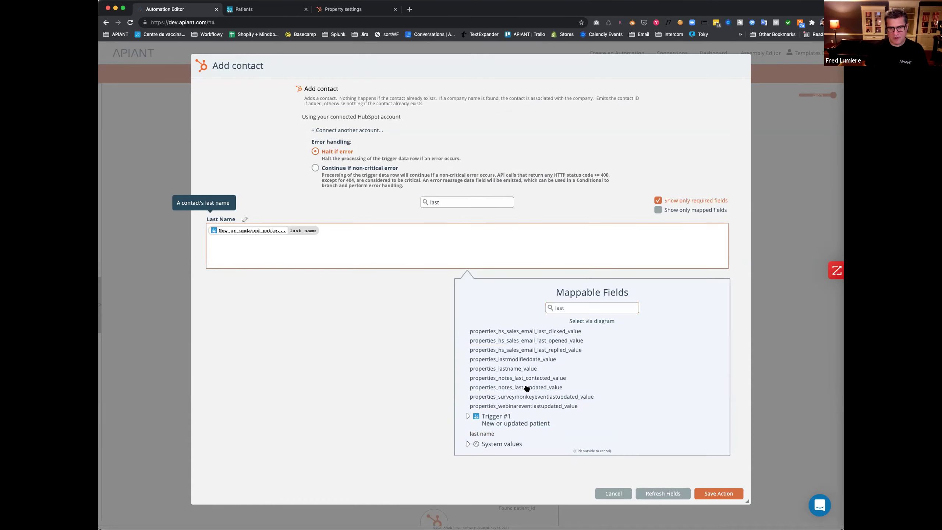
pyautogui.click(387, 294)
pyautogui.click(659, 200)
# Review only the mapped fields and save the Add contact step as #5.F.2.F.1.
pyautogui.click(659, 211)
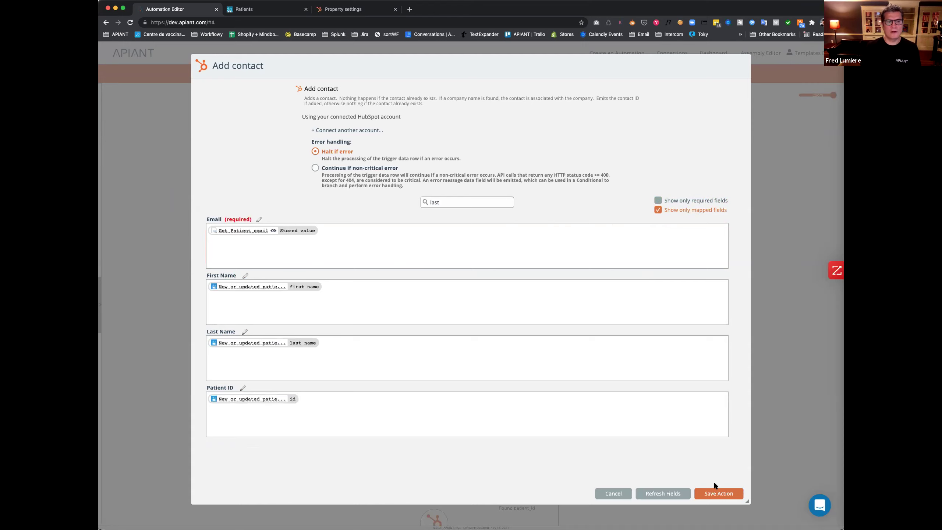
pyautogui.click(727, 496)
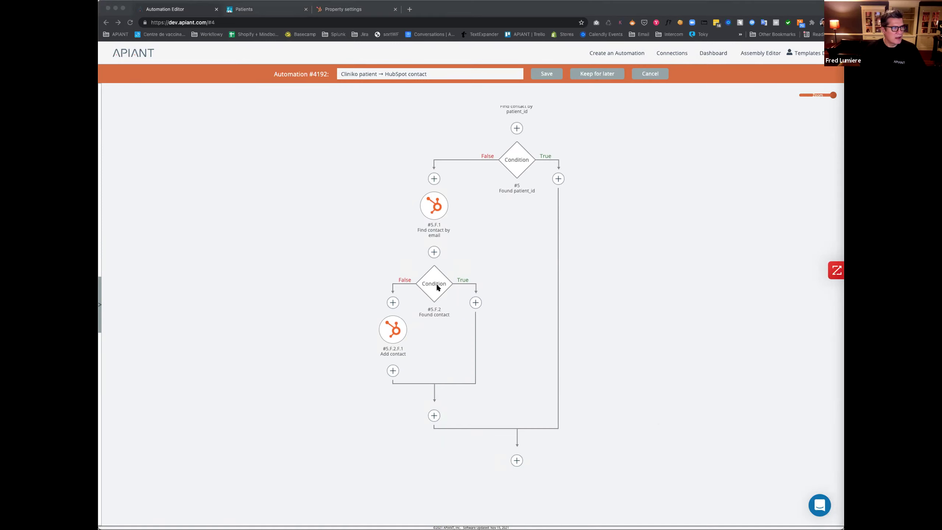
pyautogui.scroll(3, 494, 307)
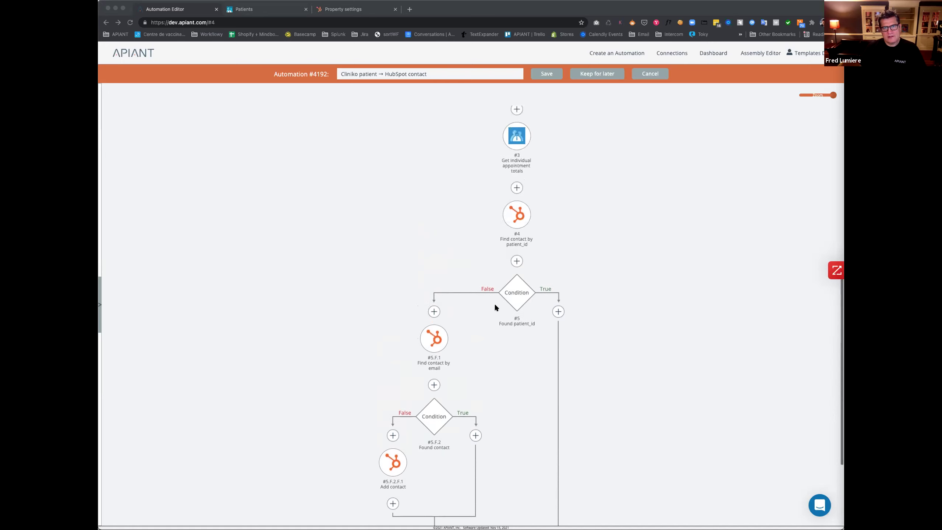
pyautogui.scroll(-2, 493, 307)
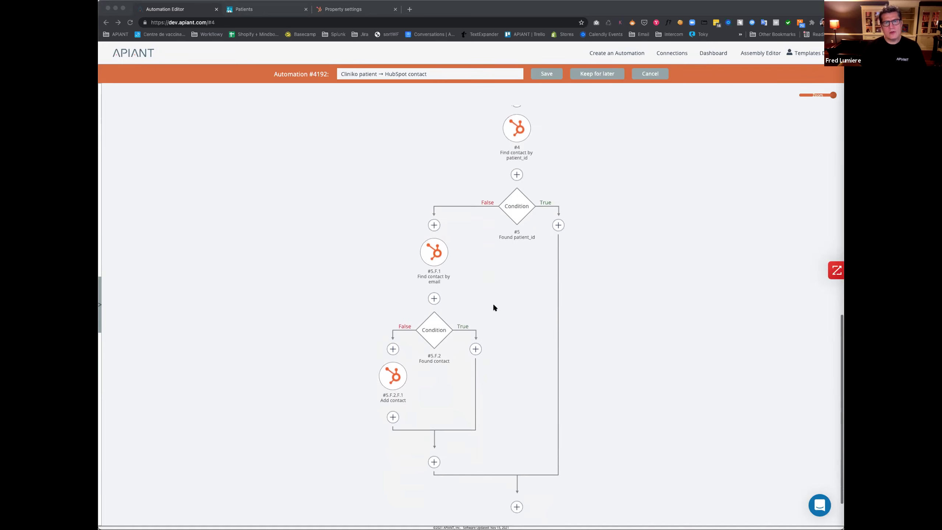
pyautogui.scroll(1, 510, 287)
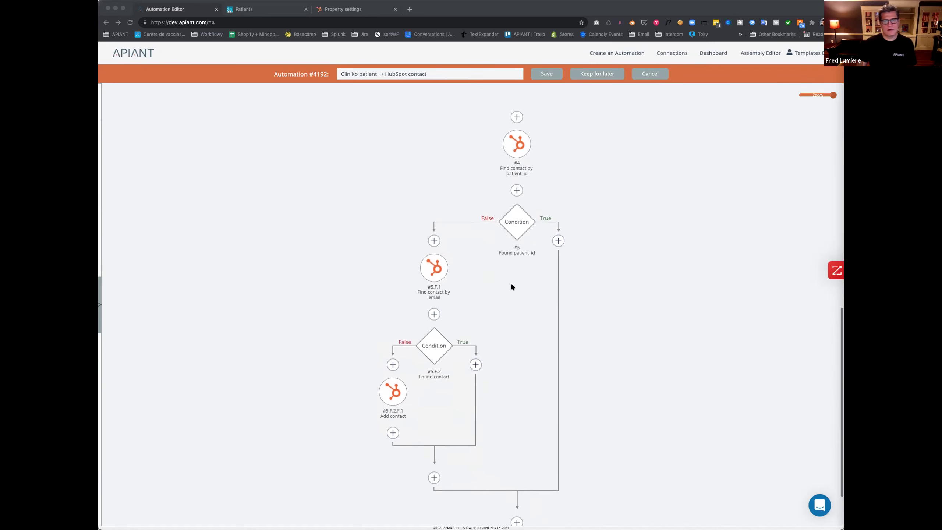
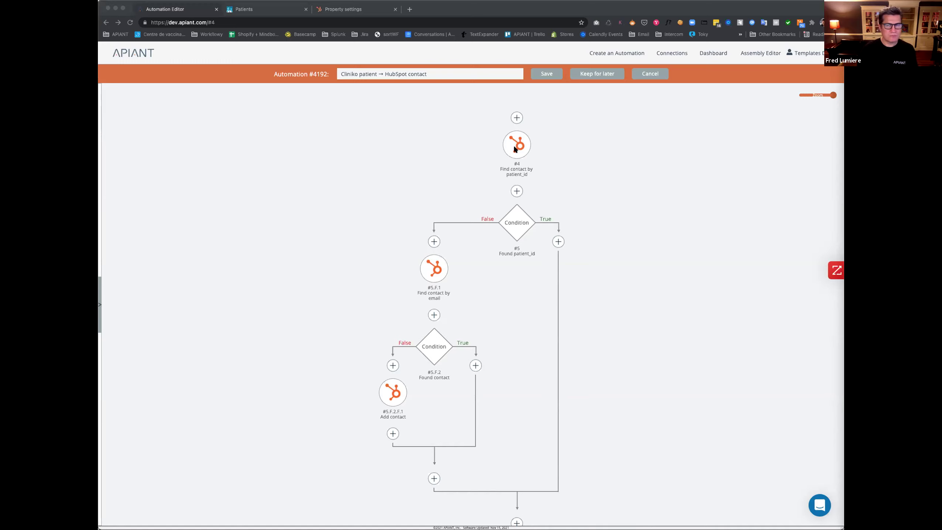
# Add a conditional branch on the Found contact True branch.
pyautogui.click(475, 366)
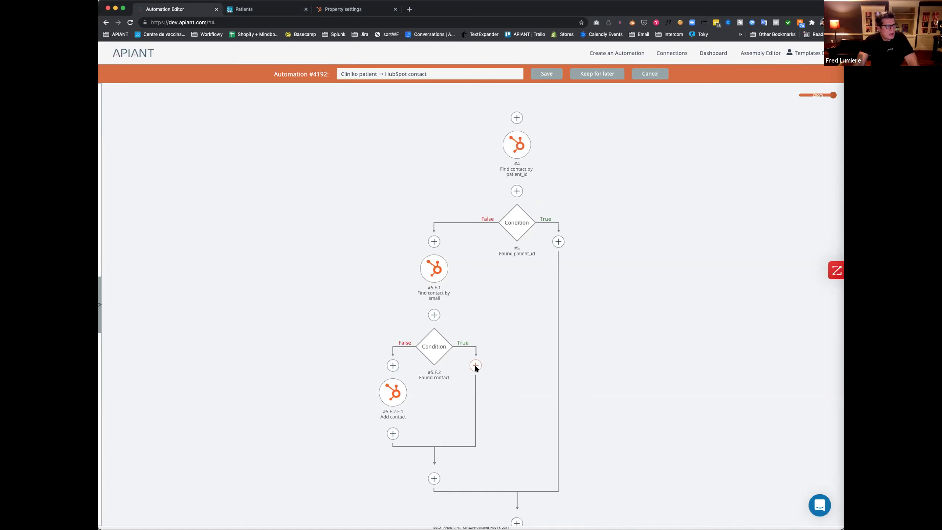
pyautogui.click(475, 365)
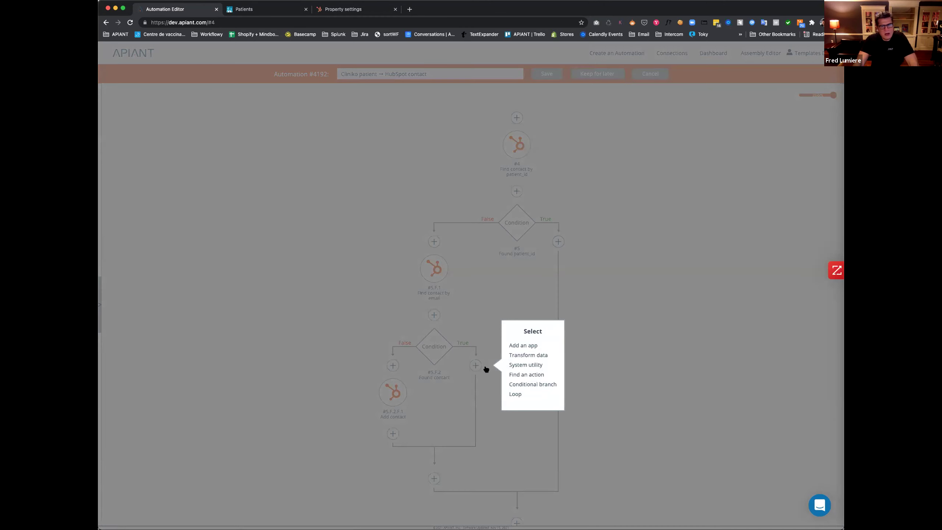
pyautogui.click(536, 385)
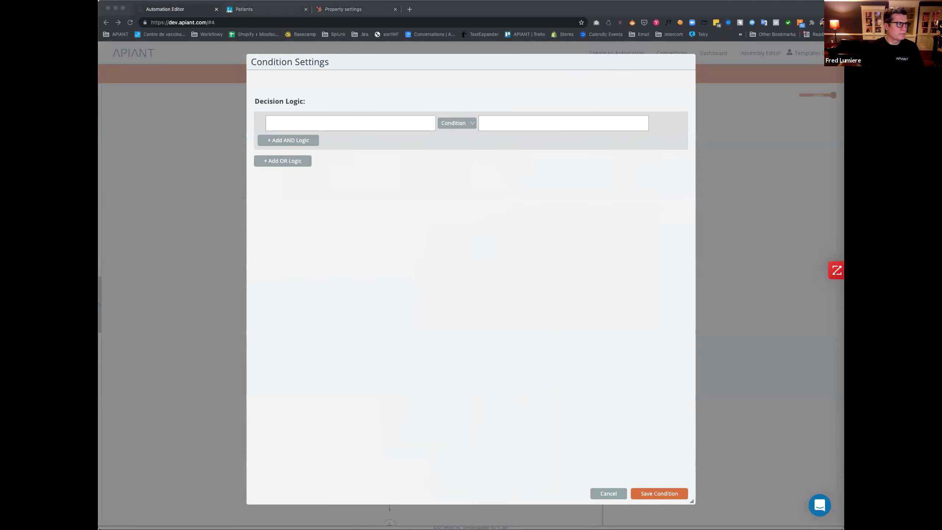
# Make the condition check that Find contact by email's properties_patient_id_value is not empty, and save it.
pyautogui.click(340, 121)
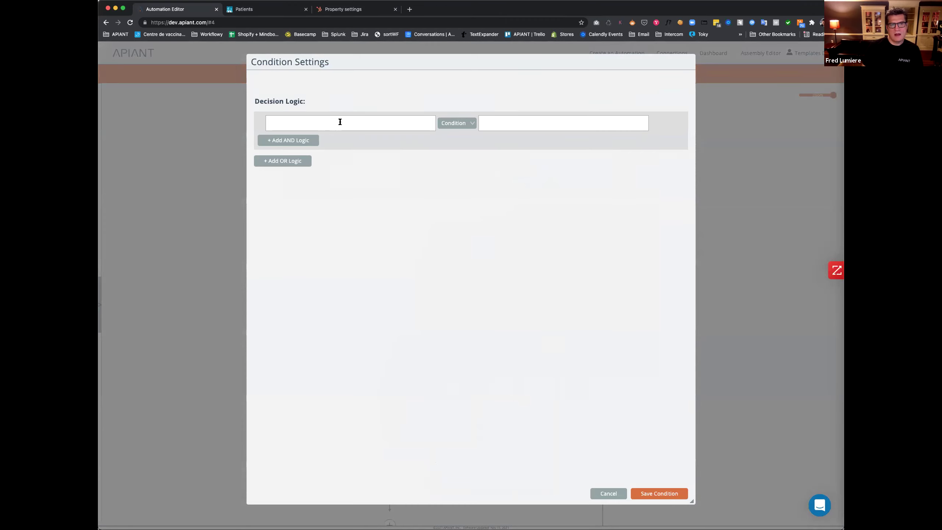
pyautogui.click(437, 183)
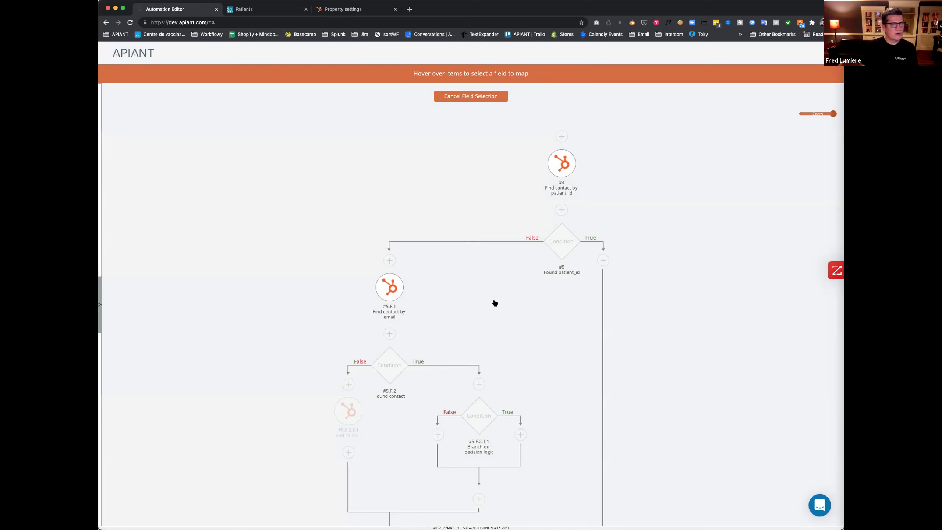
pyautogui.scroll(-2, 531, 355)
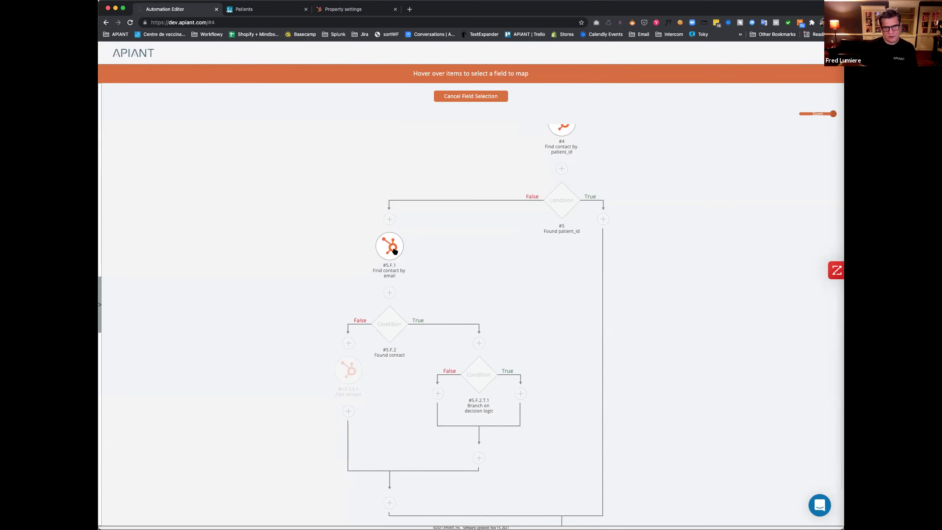
pyautogui.moveTo(395, 251)
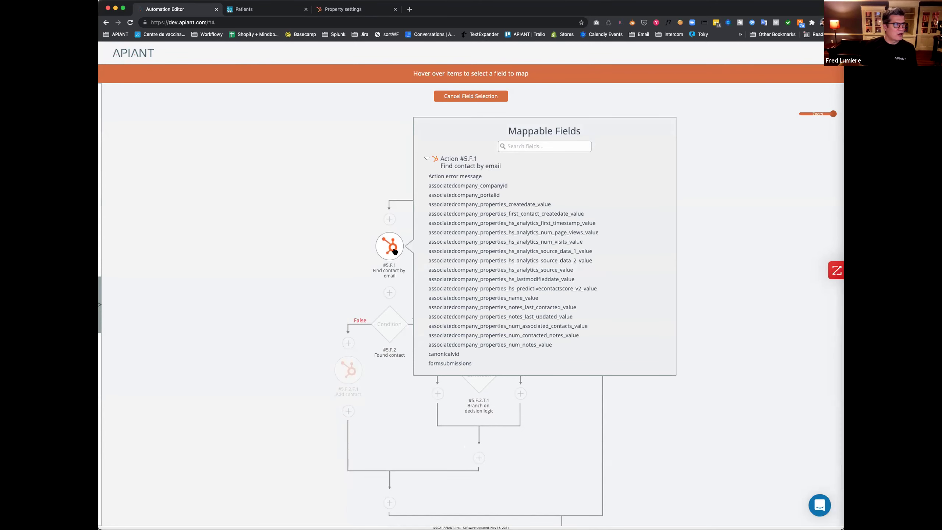
pyautogui.click(552, 146)
pyautogui.write('patient')
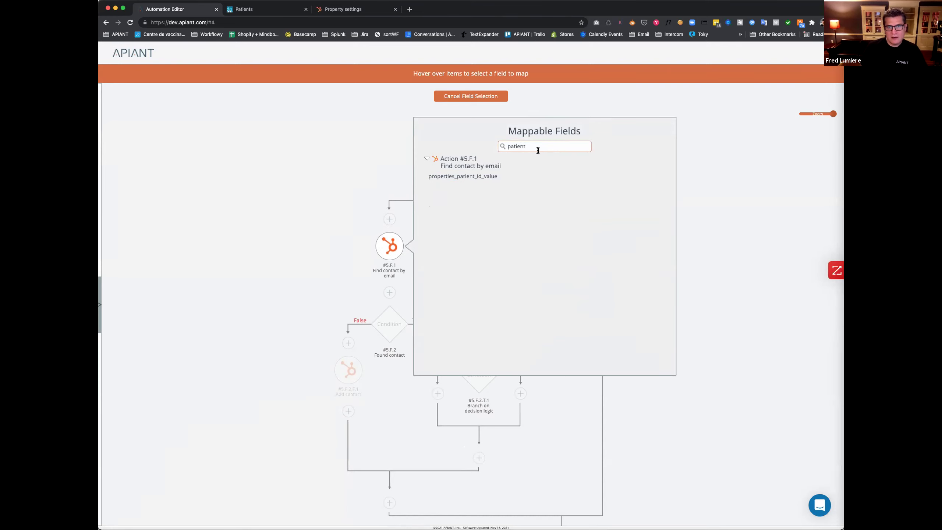
pyautogui.click(484, 176)
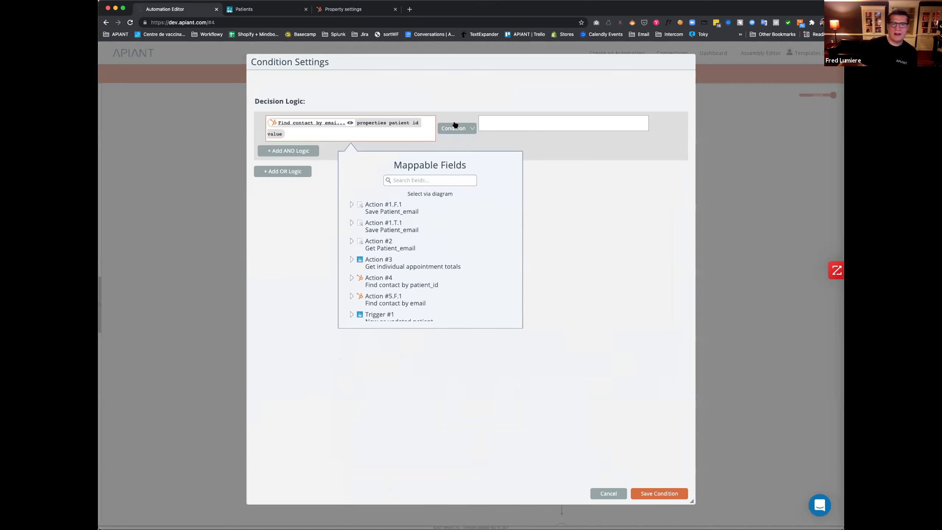
pyautogui.click(457, 128)
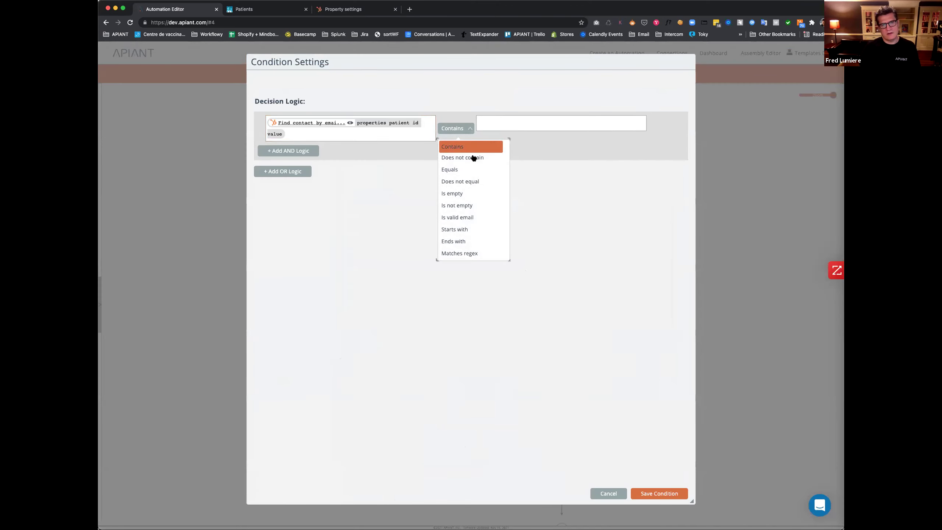
pyautogui.click(481, 205)
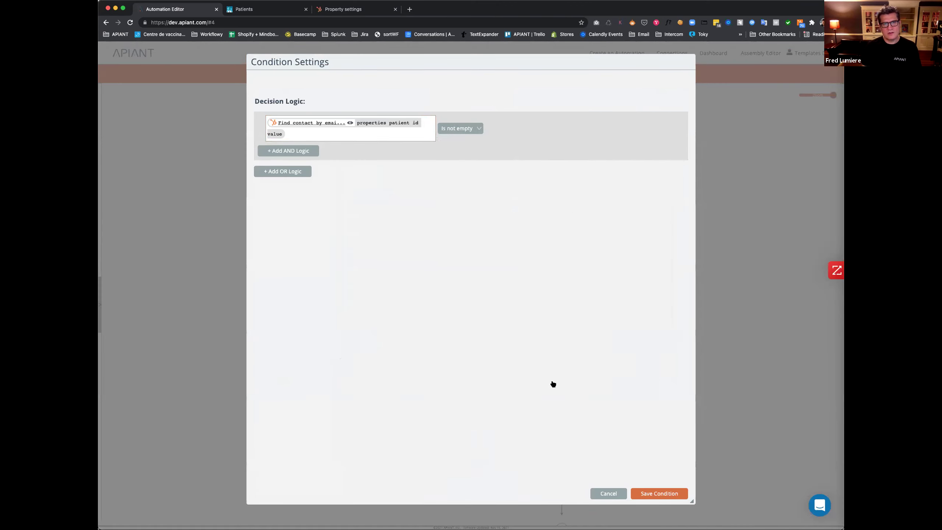
pyautogui.click(648, 496)
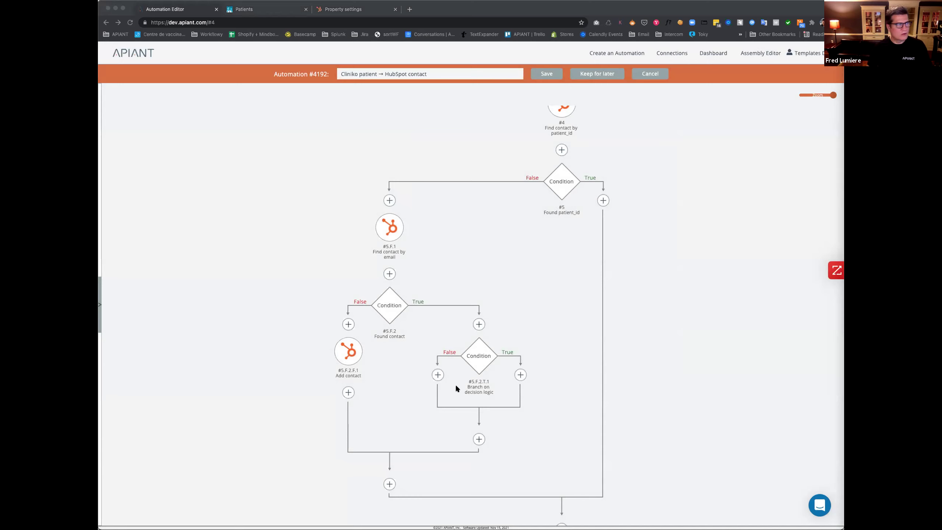
# Start renaming the new condition to 'Contact found has a Patient_id' and check HubSpot's property settings.
pyautogui.rightClick(479, 356)
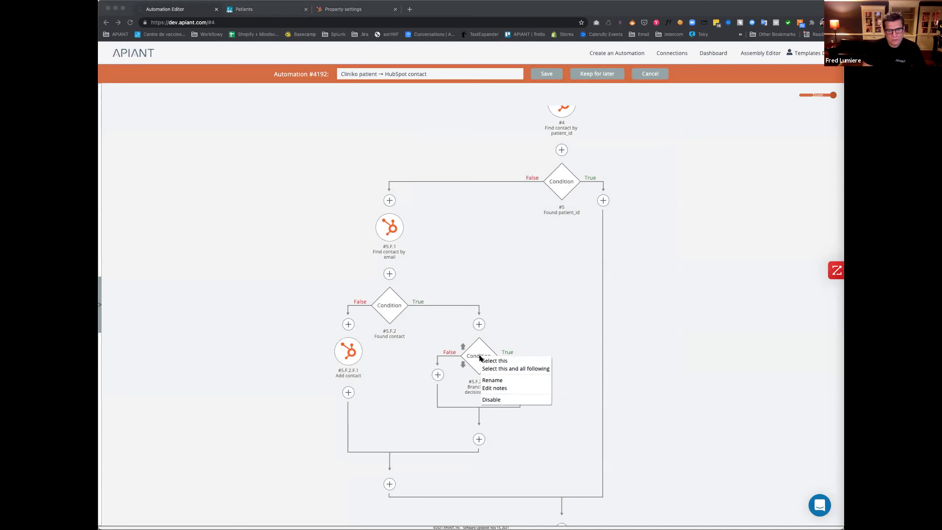
pyautogui.click(493, 380)
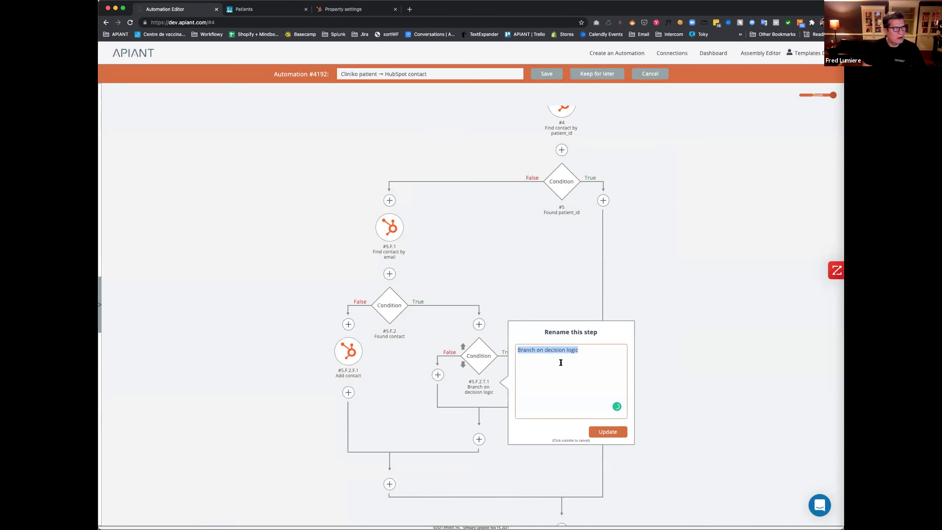
pyautogui.write('Contact found has')
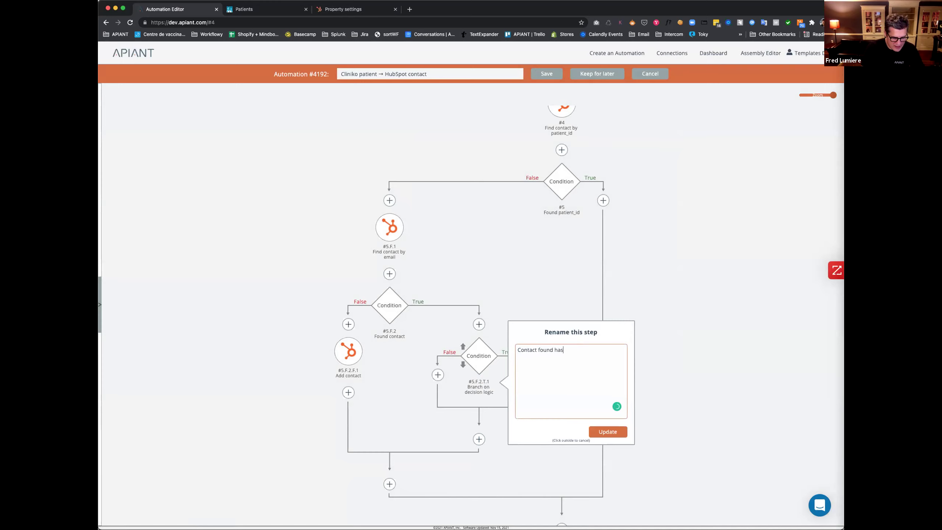
pyautogui.write('a')
pyautogui.write('Patient_email')
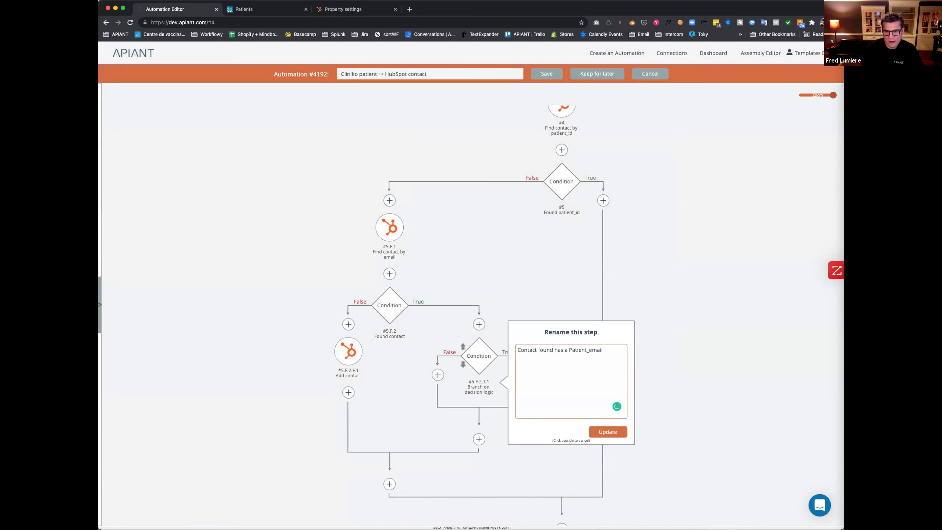
pyautogui.moveTo(604, 350); pyautogui.dragTo(590, 350)
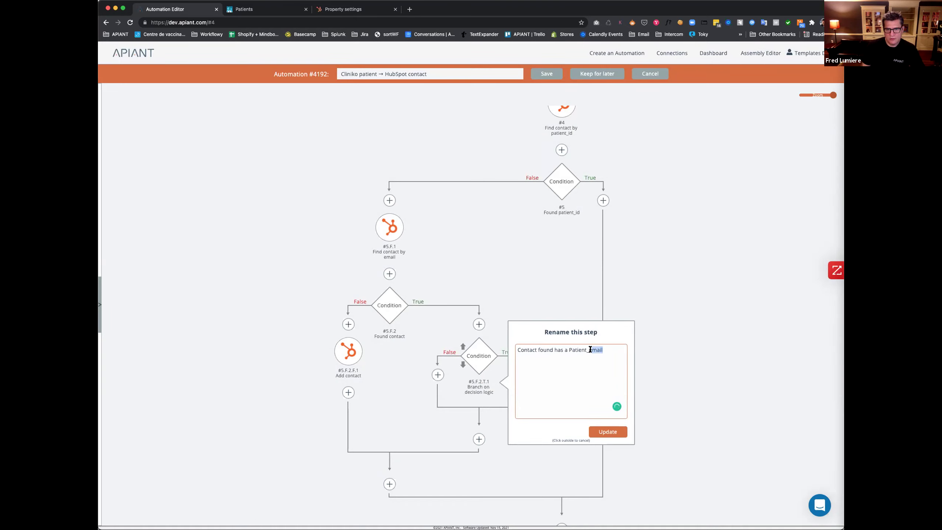
pyautogui.write('i')
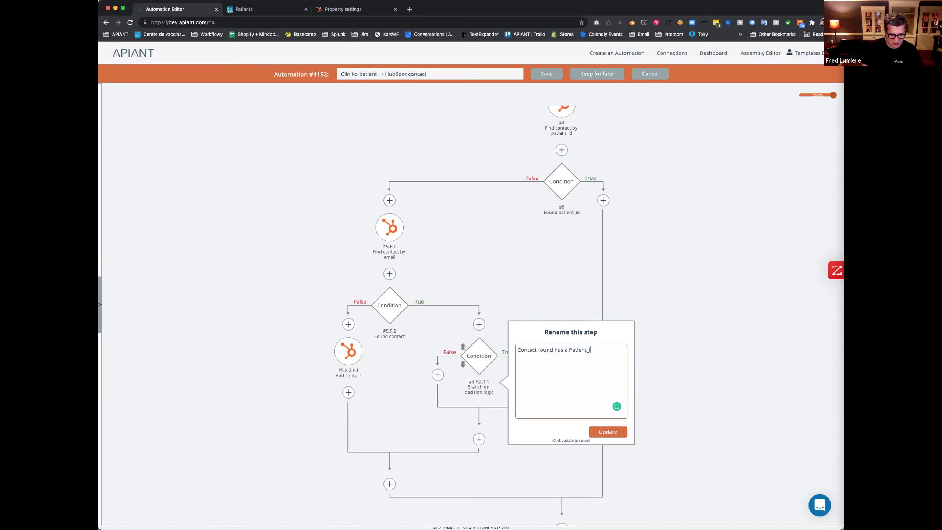
pyautogui.click(355, 8)
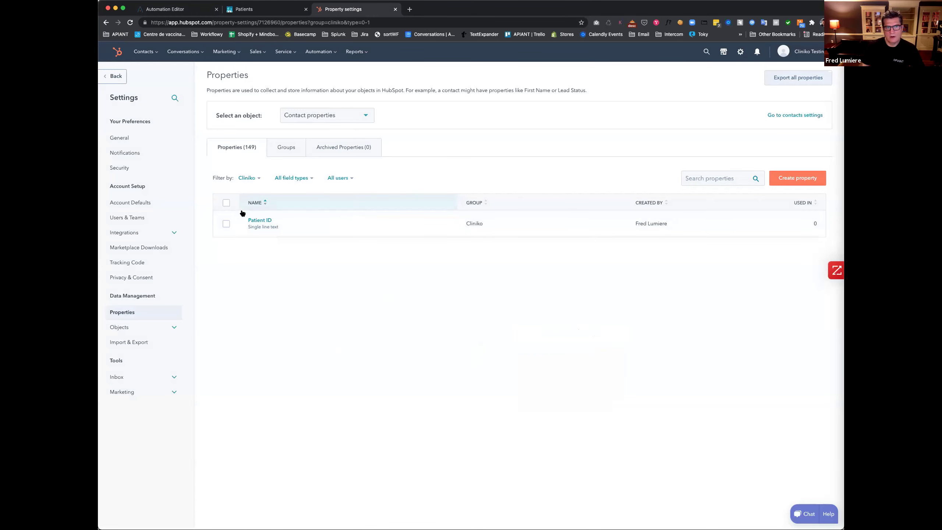
# Confirm HubSpot's Patient ID property has the internal name patient_id, then return to the automation editor.
pyautogui.click(376, 224)
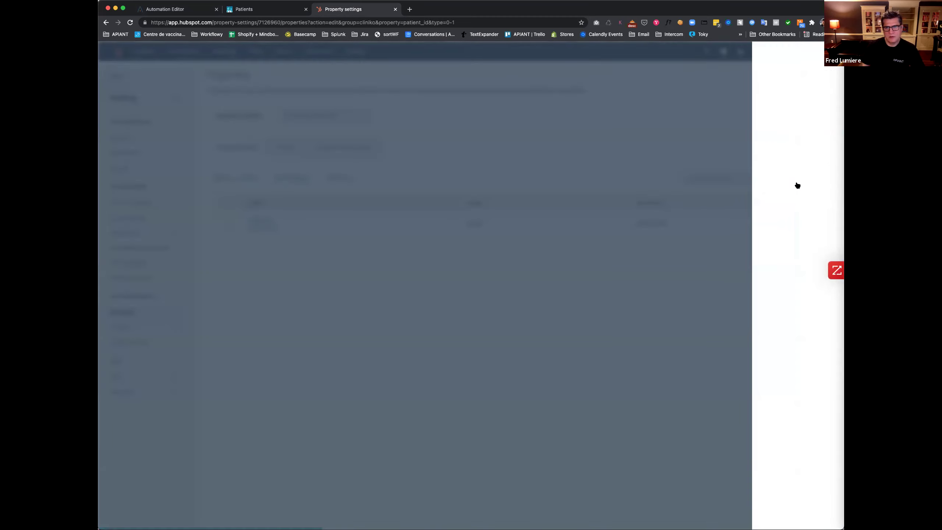
pyautogui.click(821, 103)
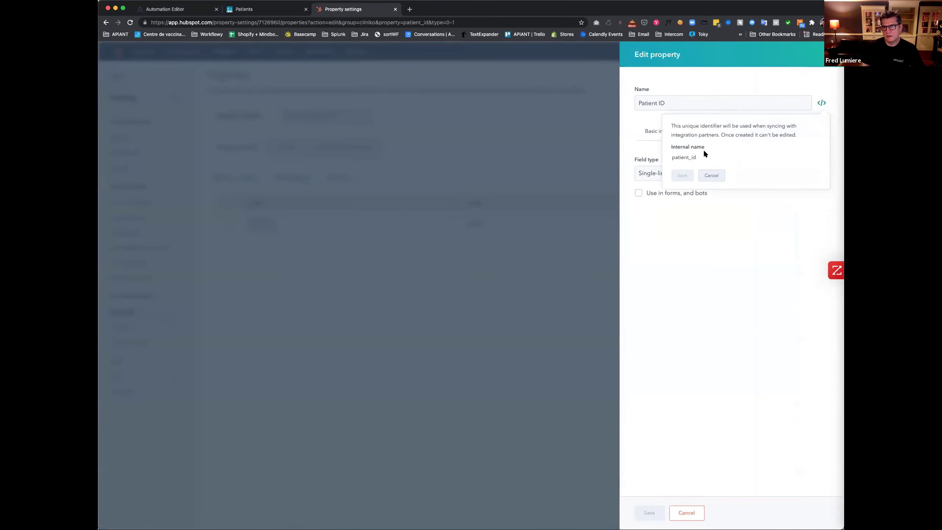
pyautogui.click(255, 9)
pyautogui.click(178, 9)
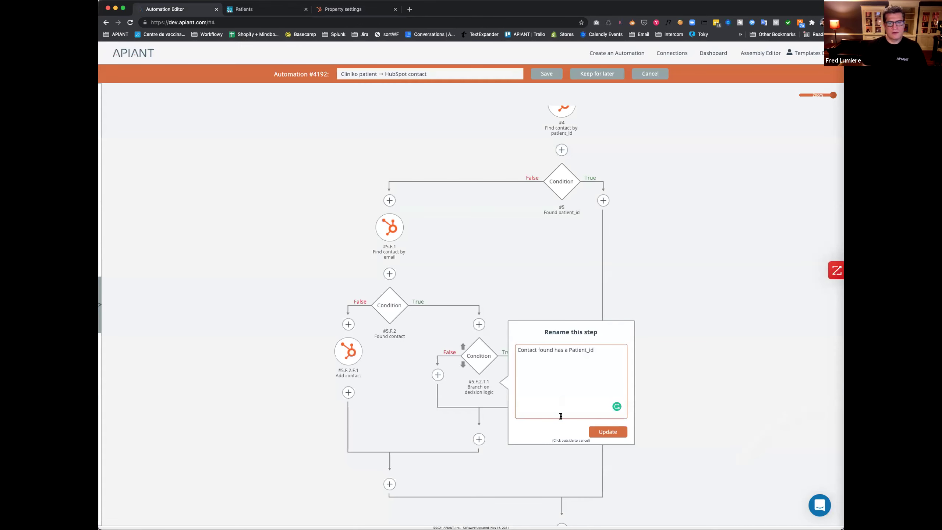
# Confirm the 'Contact found has a Patient_id' name and scroll to view the nested #5 branches.
pyautogui.click(607, 431)
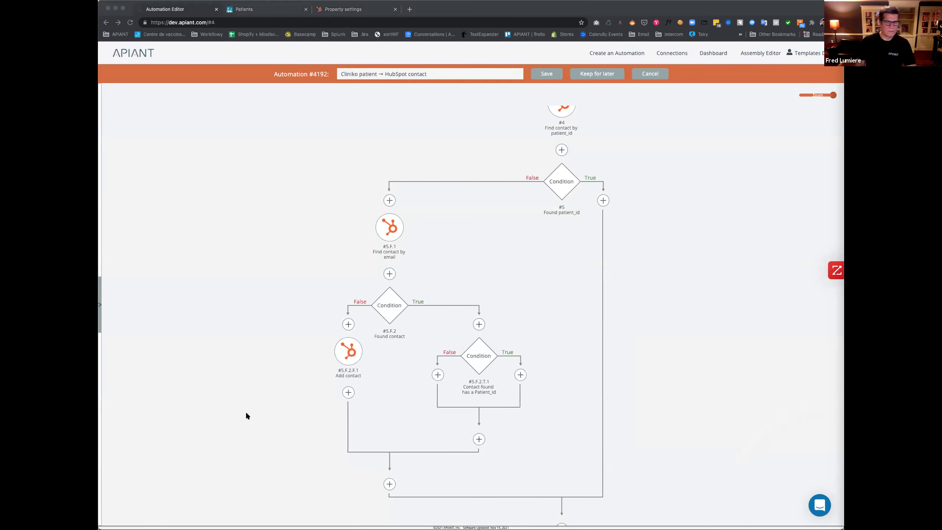
pyautogui.scroll(1, 486, 375)
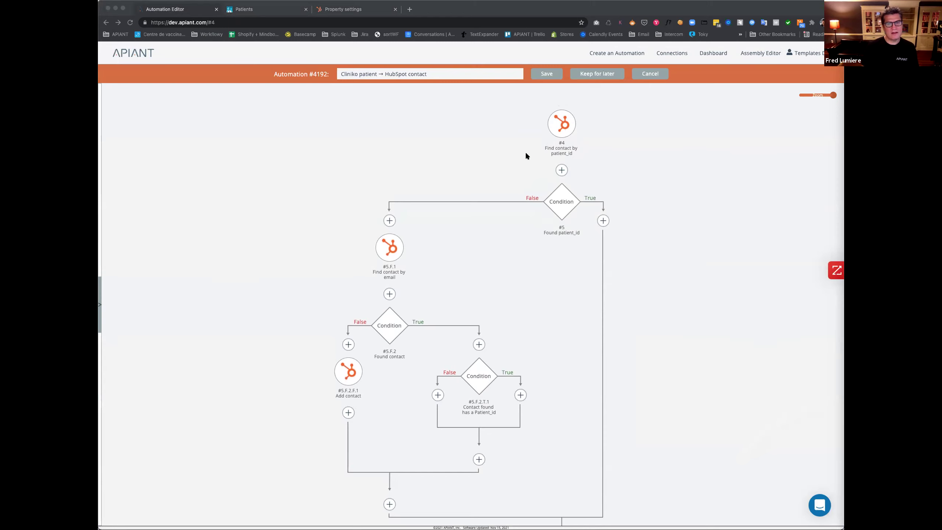
pyautogui.scroll(10, 518, 150)
pyautogui.scroll(-12, 654, 163)
pyautogui.scroll(2, 654, 165)
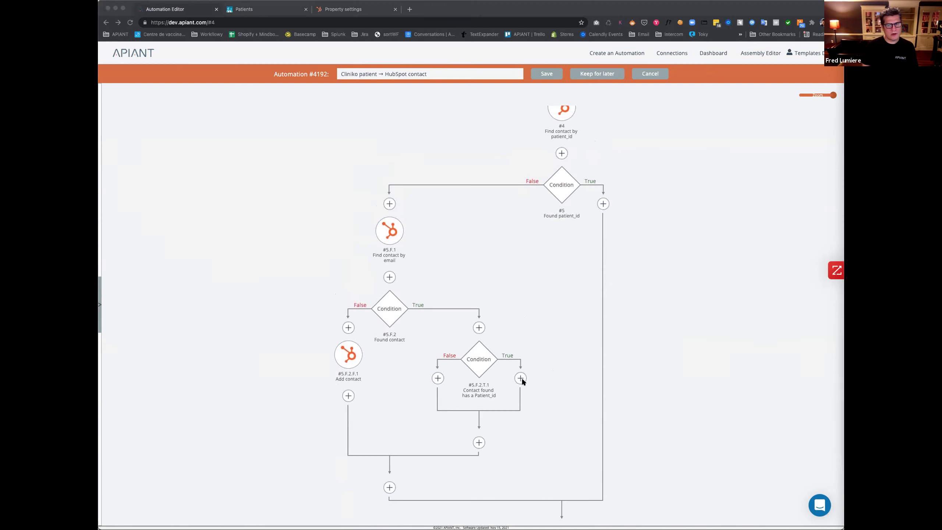
pyautogui.scroll(-2, 543, 390)
pyautogui.scroll(2, 575, 281)
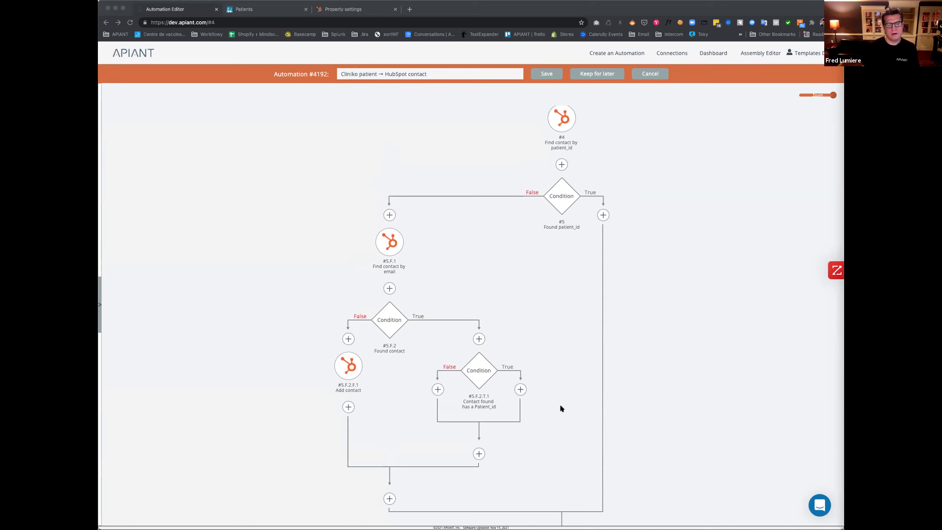
pyautogui.scroll(-2, 559, 404)
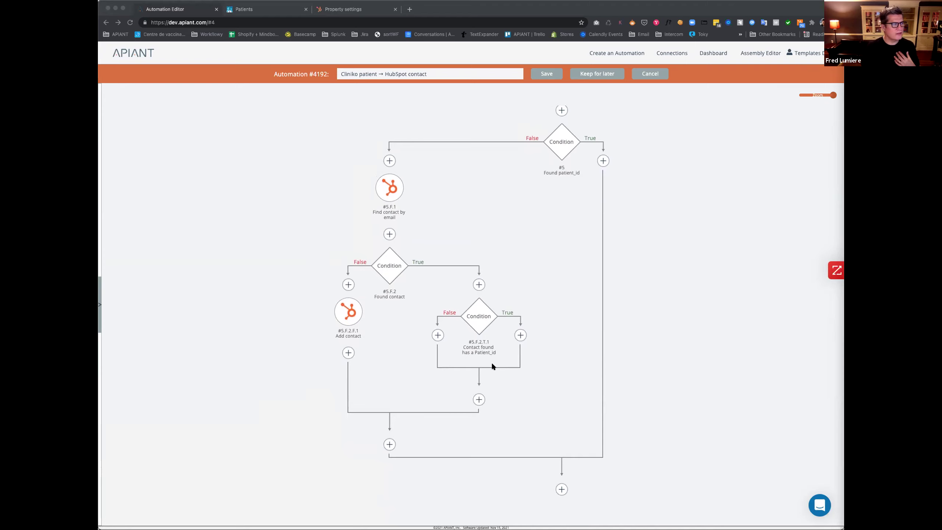
# Add a HubSpot Update contact action on the Patient_id condition's False branch and load its fields.
pyautogui.click(437, 336)
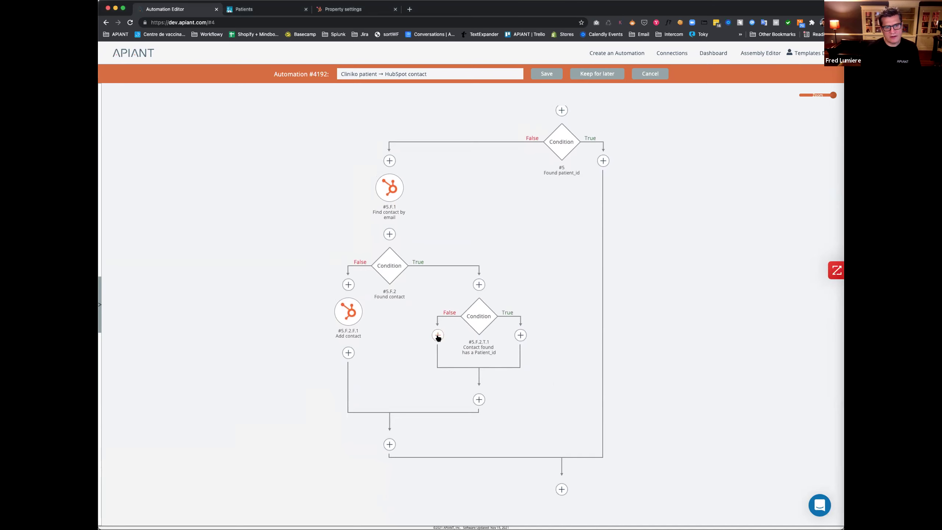
pyautogui.click(437, 336)
pyautogui.click(489, 313)
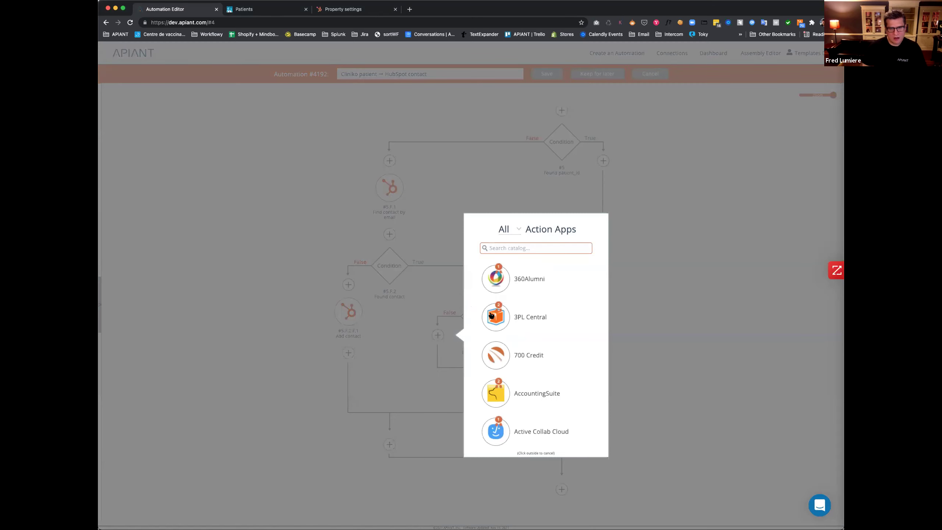
pyautogui.write('hubs')
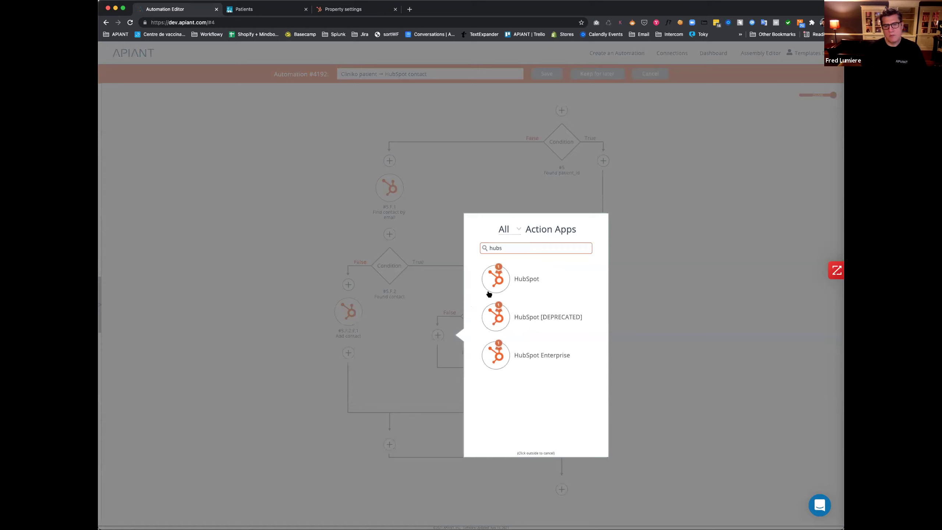
pyautogui.click(487, 284)
pyautogui.scroll(-5, 529, 364)
pyautogui.scroll(-5, 529, 364)
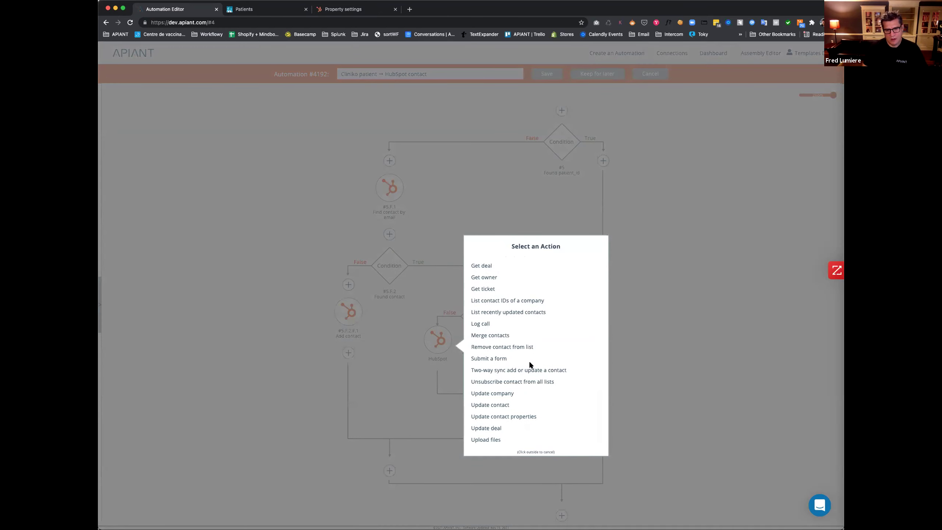
pyautogui.click(491, 405)
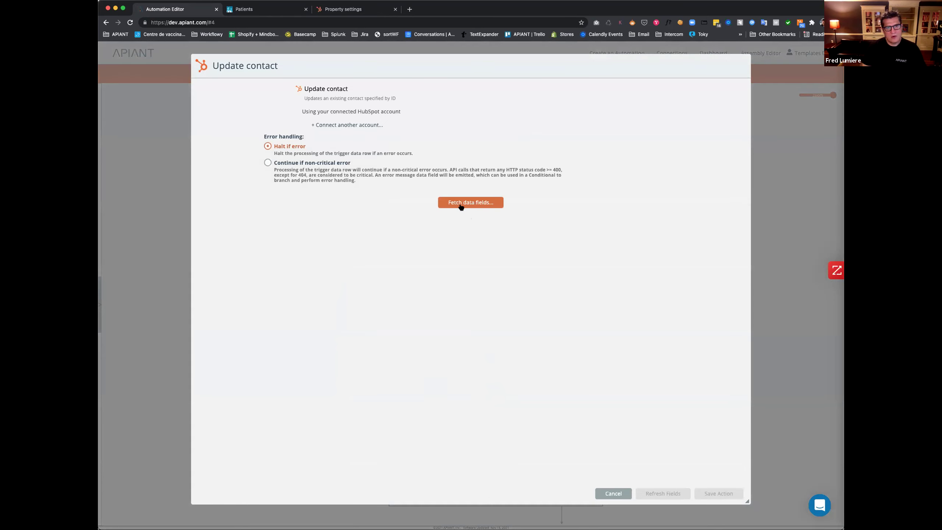
pyautogui.click(459, 203)
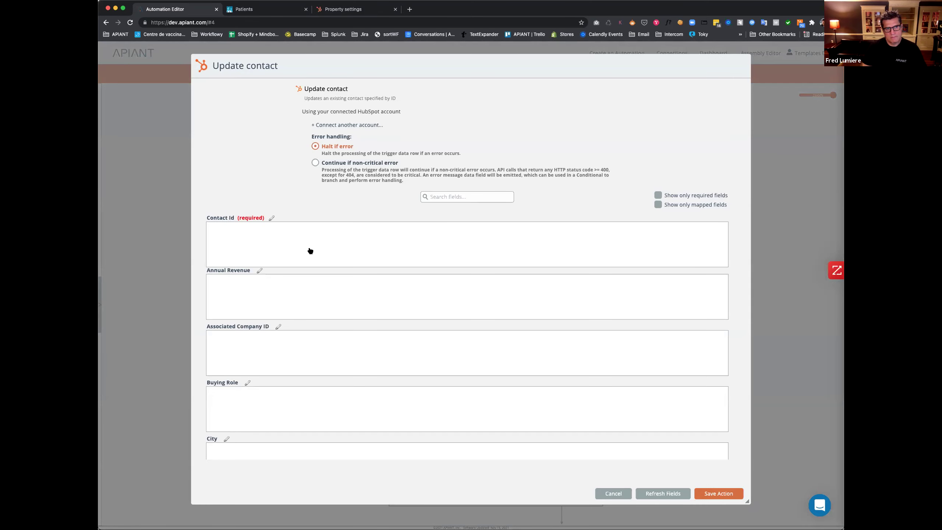
# Map the found contact's canonicalvid to Contact Id and the trigger patient's id to Patient ID.
pyautogui.click(310, 251)
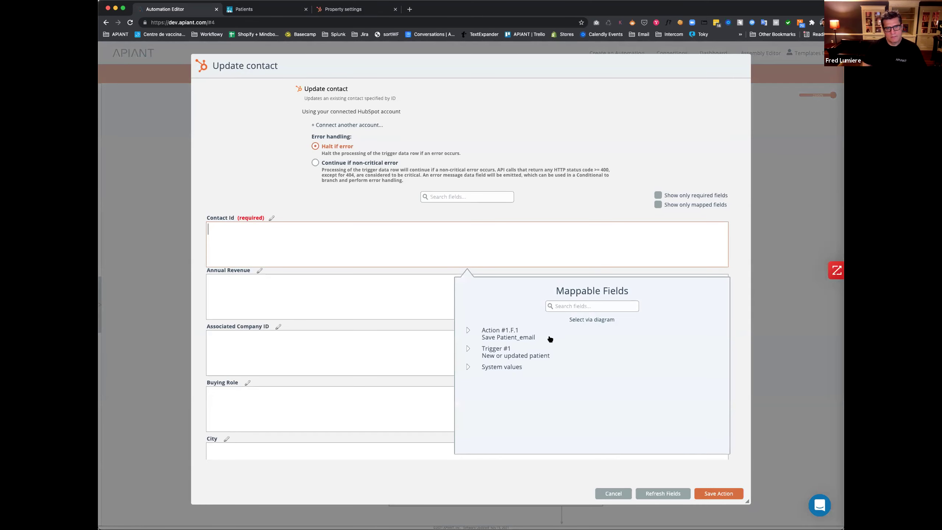
pyautogui.click(592, 319)
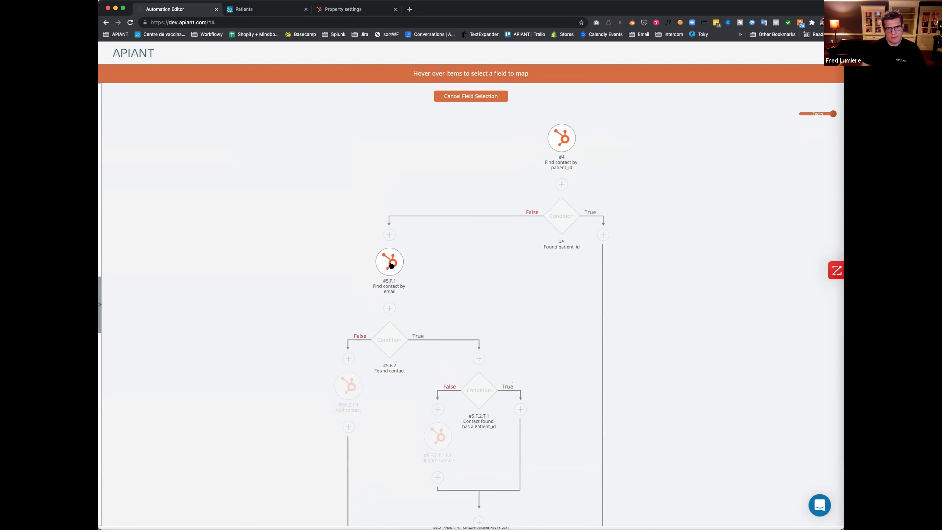
pyautogui.moveTo(389, 262)
pyautogui.scroll(-2, 471, 308)
pyautogui.click(468, 340)
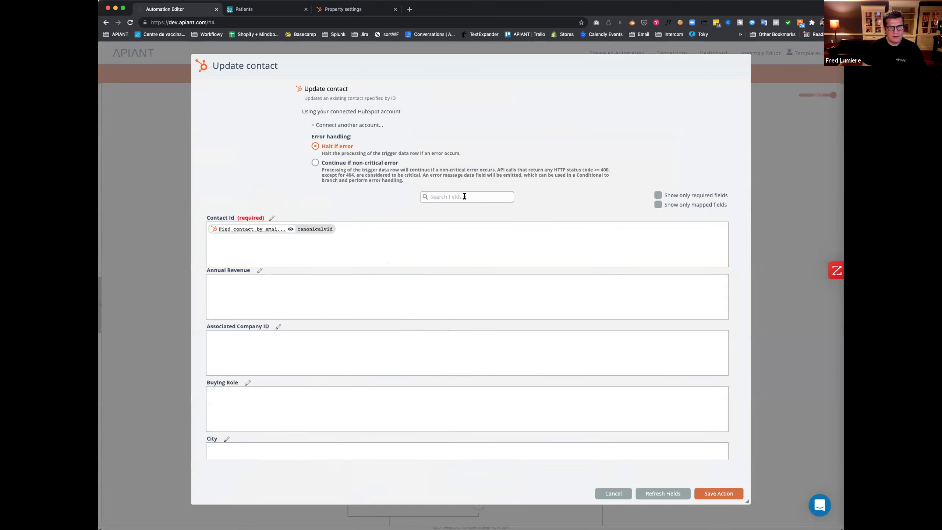
pyautogui.write('patient')
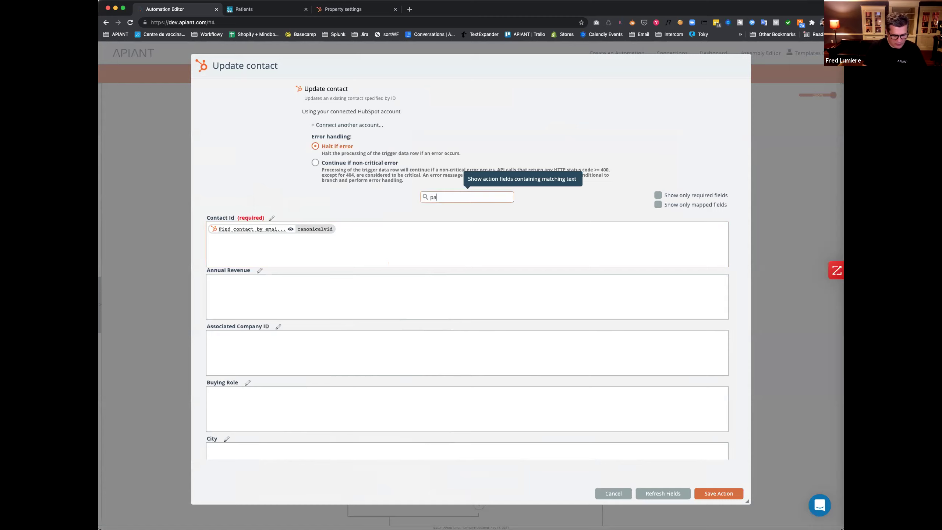
pyautogui.click(270, 246)
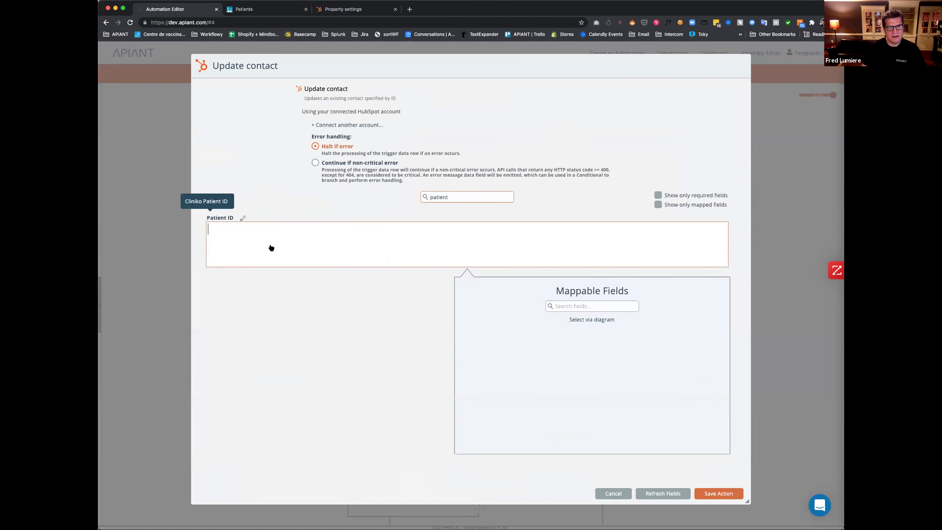
pyautogui.click(592, 322)
pyautogui.moveTo(543, 174)
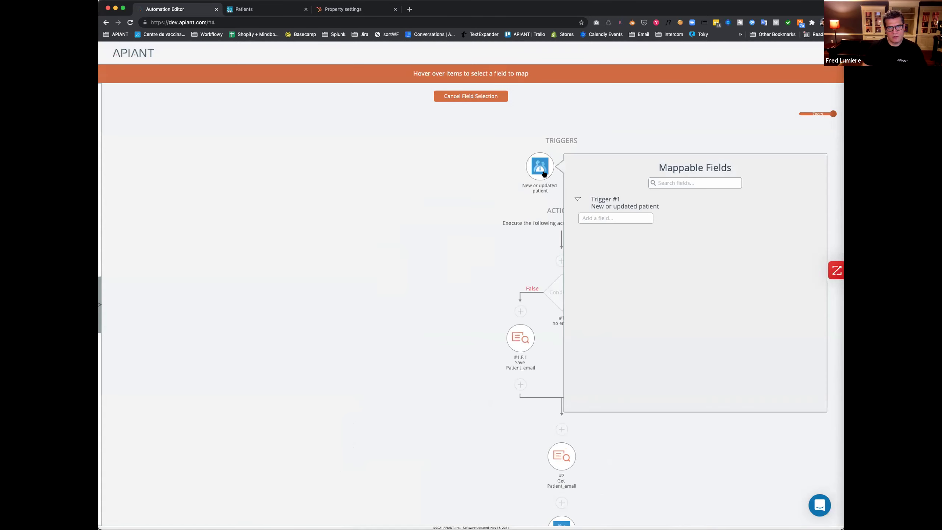
pyautogui.scroll(-5, 603, 328)
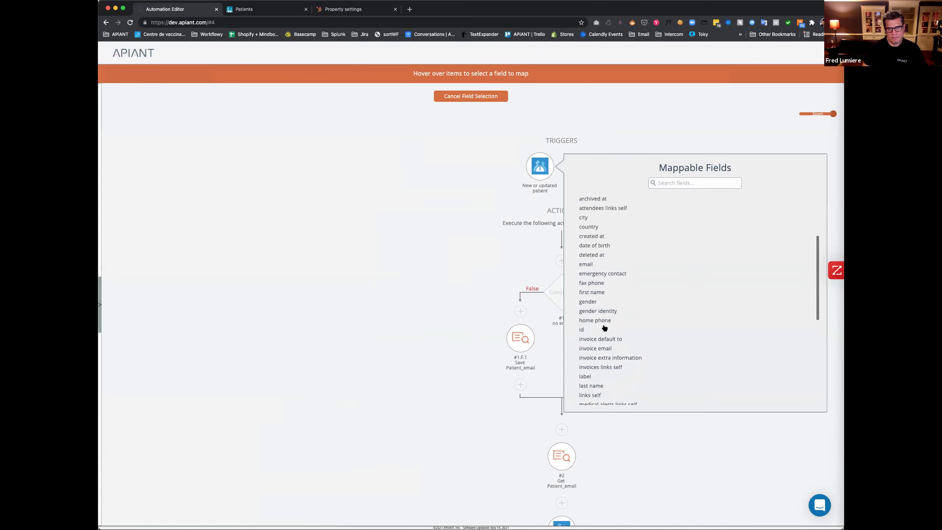
pyautogui.click(600, 328)
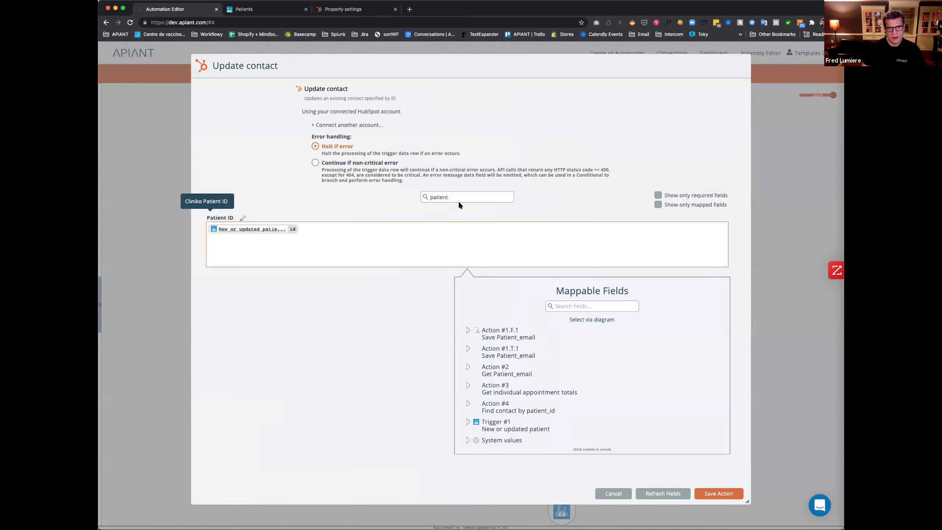
# Map the trigger patient's first name into the First Name field.
pyautogui.doubleClick(459, 198)
pyautogui.write('email')
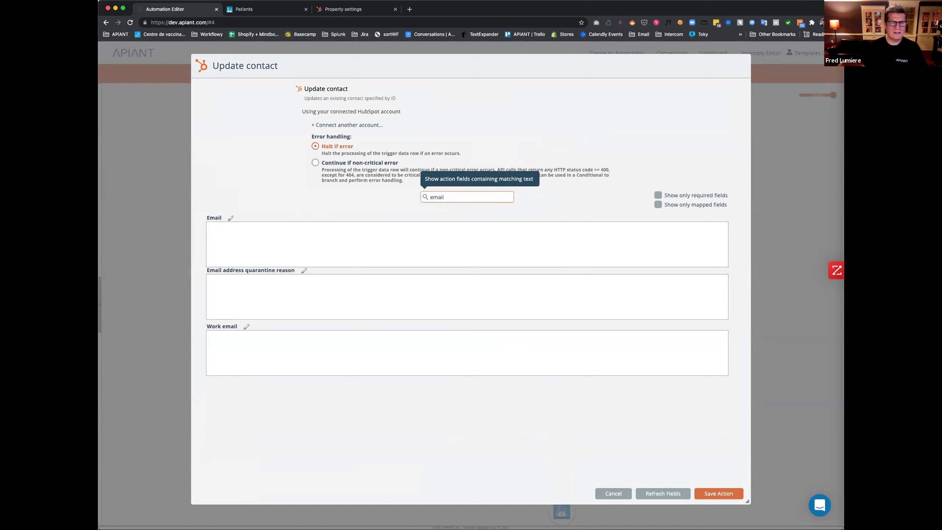
pyautogui.doubleClick(457, 195)
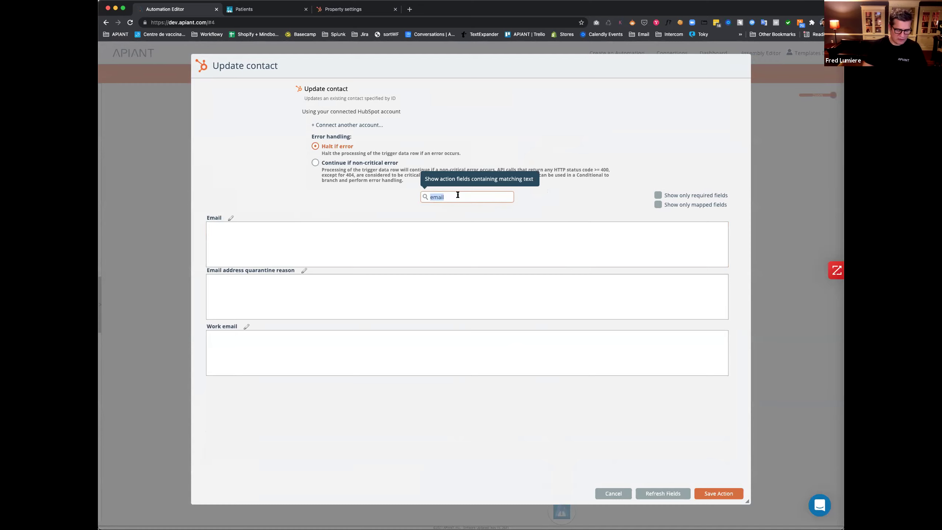
pyautogui.write('first')
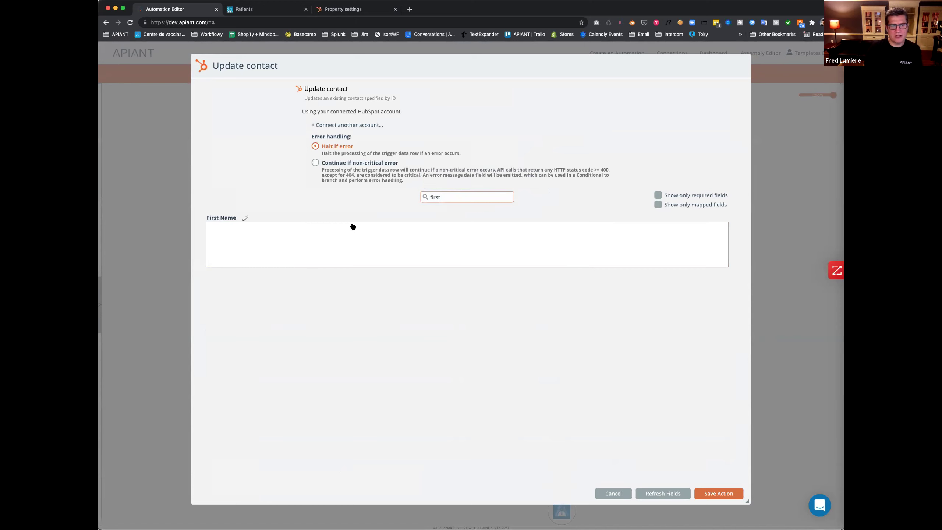
pyautogui.click(584, 238)
pyautogui.click(579, 305)
pyautogui.write('firs')
pyautogui.scroll(-5, 549, 382)
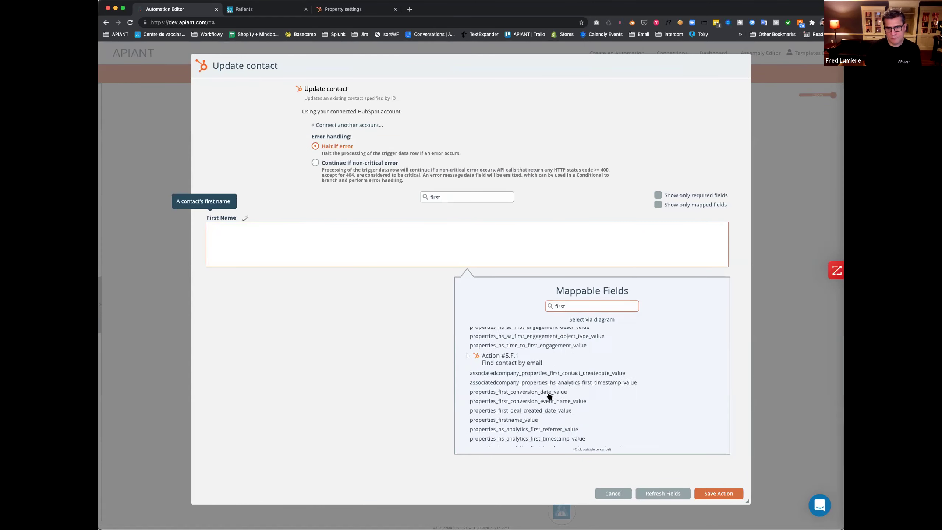
pyautogui.click(506, 423)
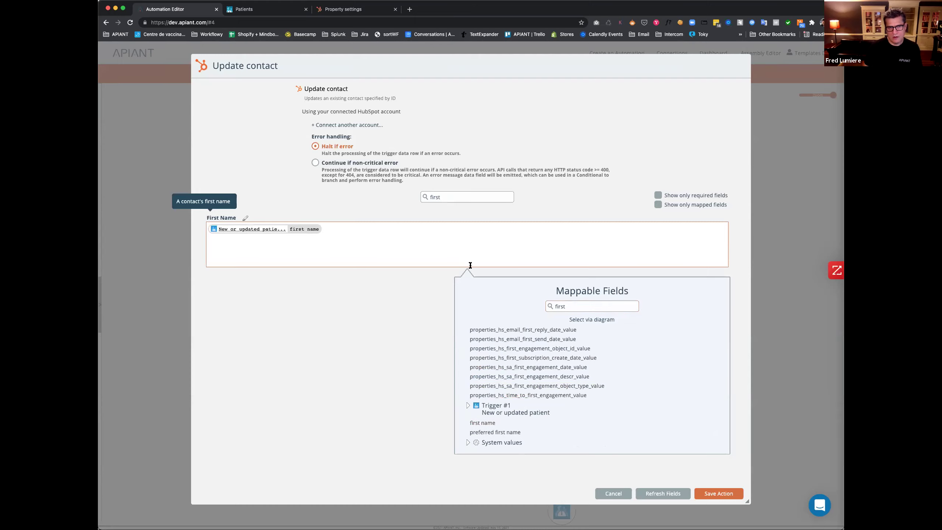
# Map the patient's last name into Last Name and save the Update contact action.
pyautogui.click(451, 196)
pyautogui.press('BackSpace')
pyautogui.press('BackSpace')
pyautogui.press('BackSpace')
pyautogui.press('BackSpace')
pyautogui.press('BackSpace')
pyautogui.write('last')
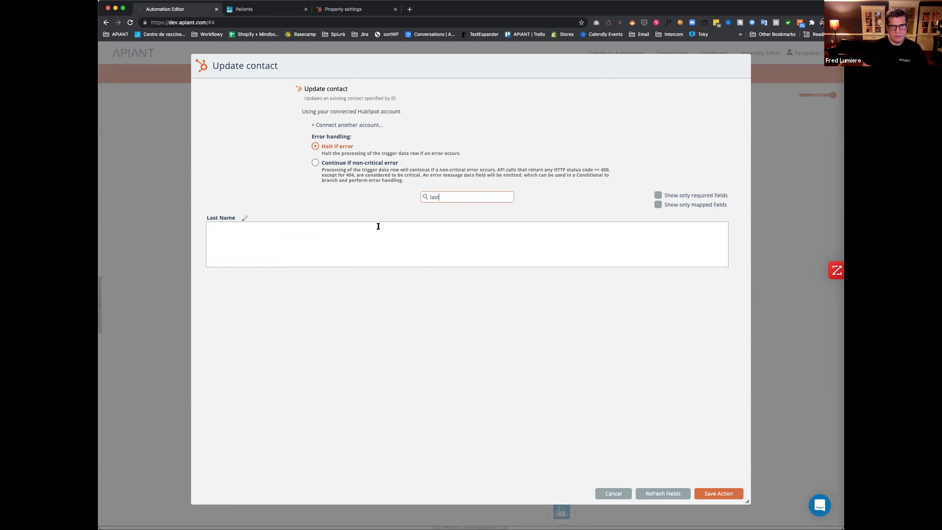
pyautogui.click(378, 227)
pyautogui.click(575, 306)
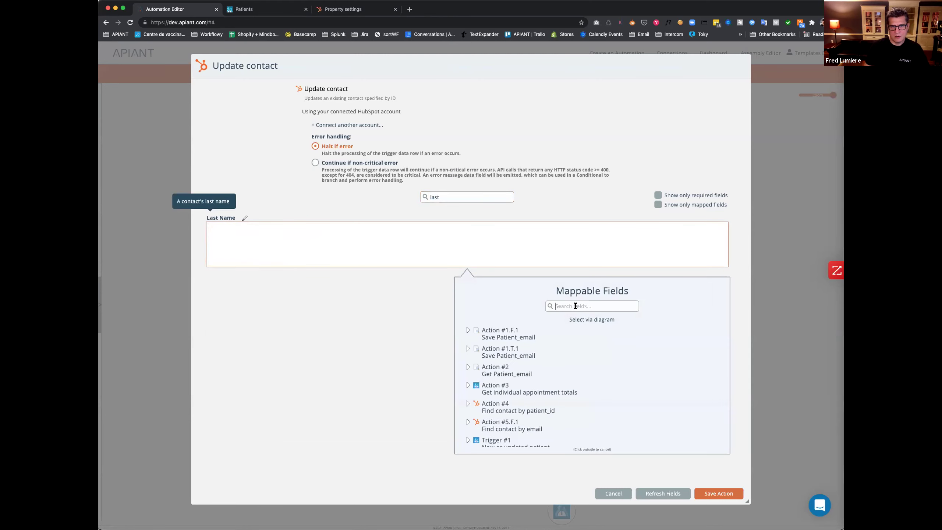
pyautogui.write('last')
pyautogui.scroll(-5, 515, 427)
pyautogui.click(515, 433)
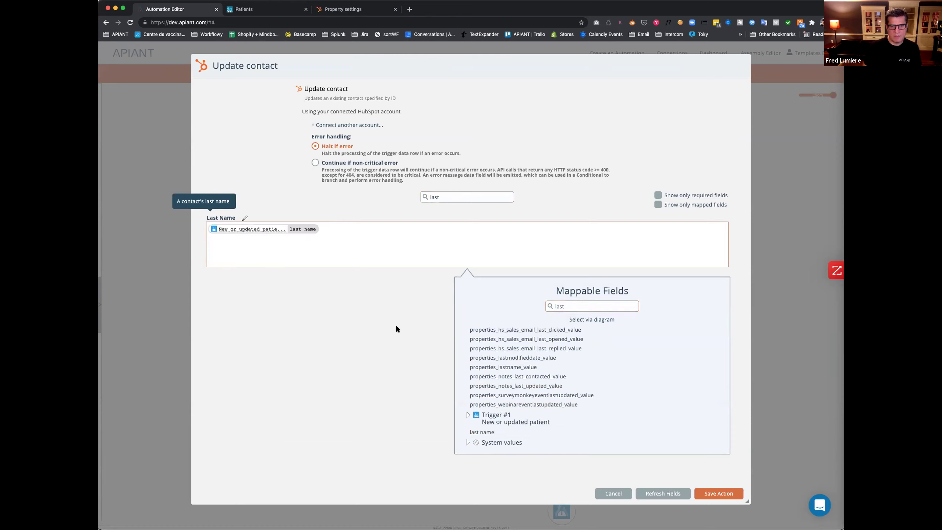
pyautogui.click(658, 204)
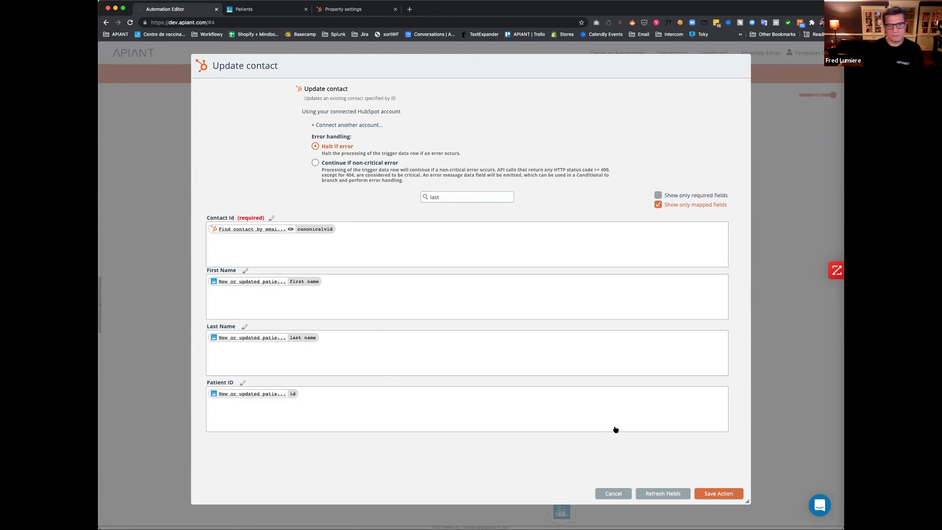
pyautogui.click(712, 493)
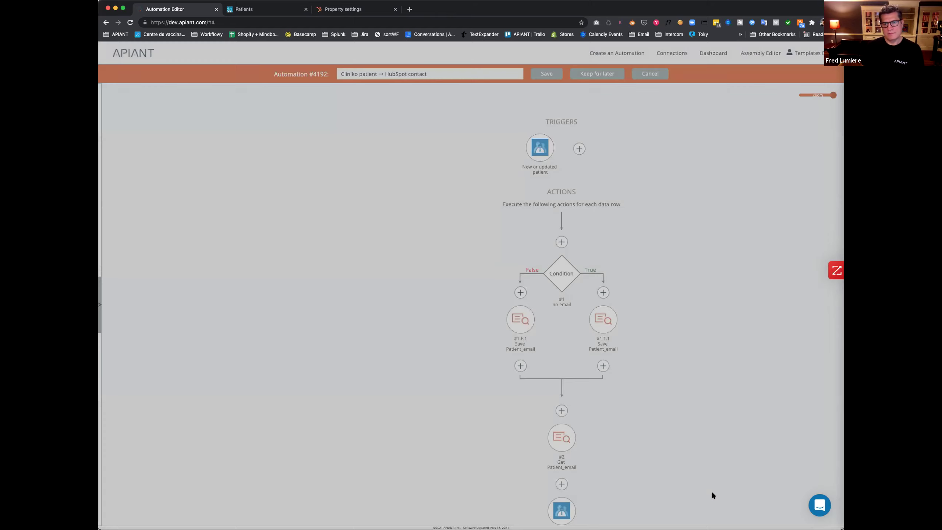
pyautogui.scroll(-10, 656, 418)
pyautogui.scroll(9, 657, 420)
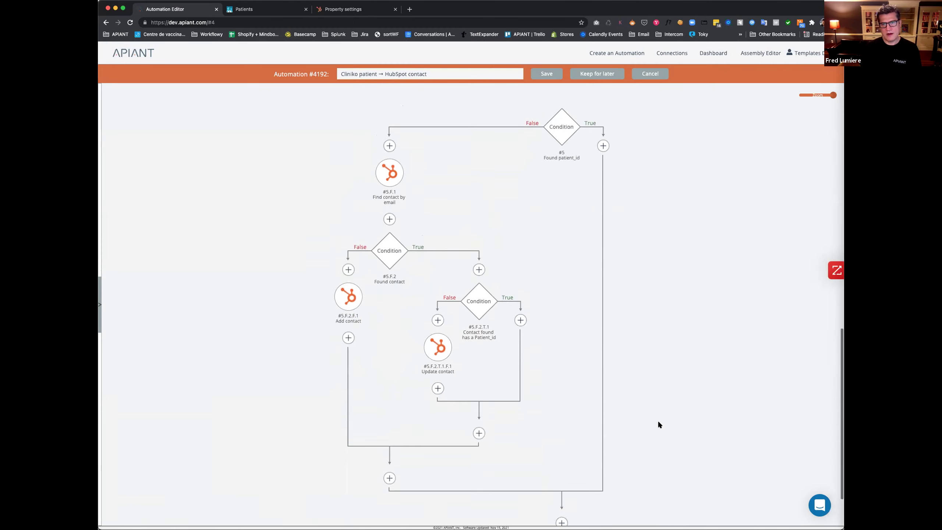
pyautogui.scroll(-2, 658, 421)
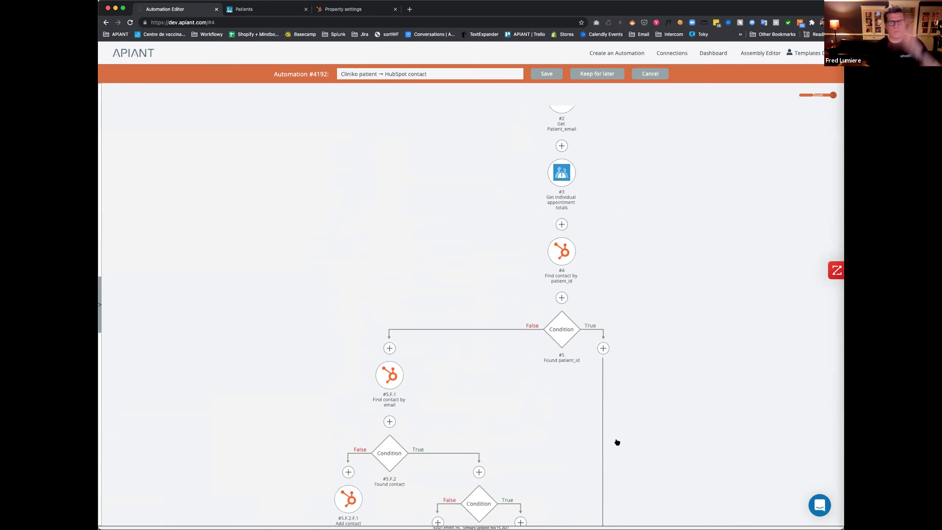
pyautogui.scroll(-3, 656, 438)
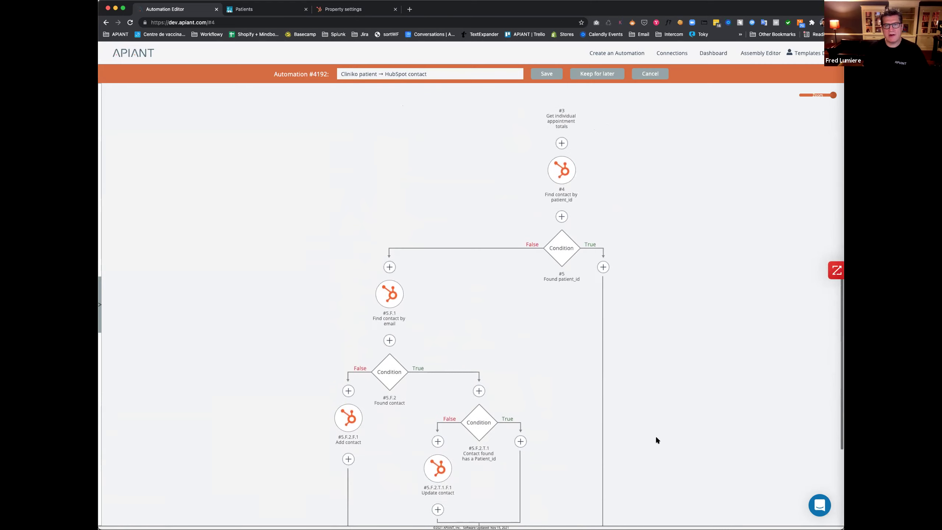
pyautogui.scroll(-2, 655, 436)
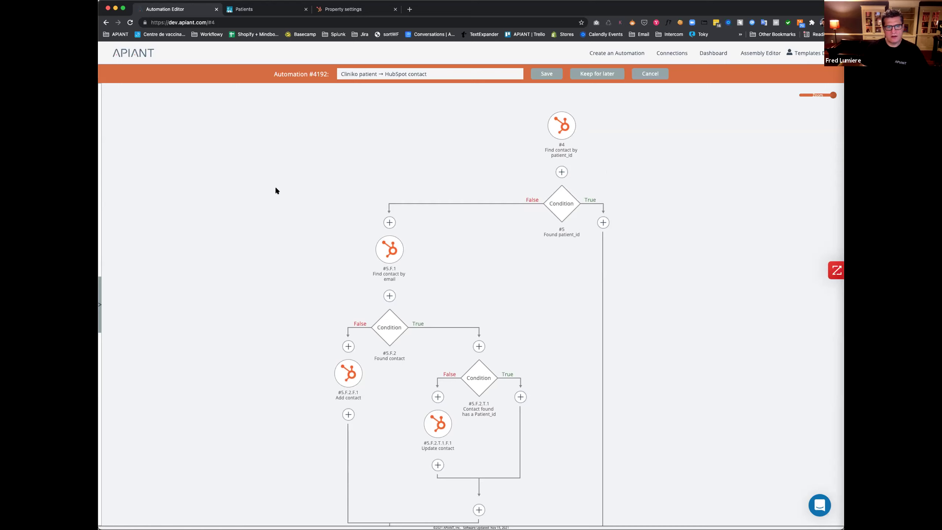
pyautogui.scroll(-5, 276, 187)
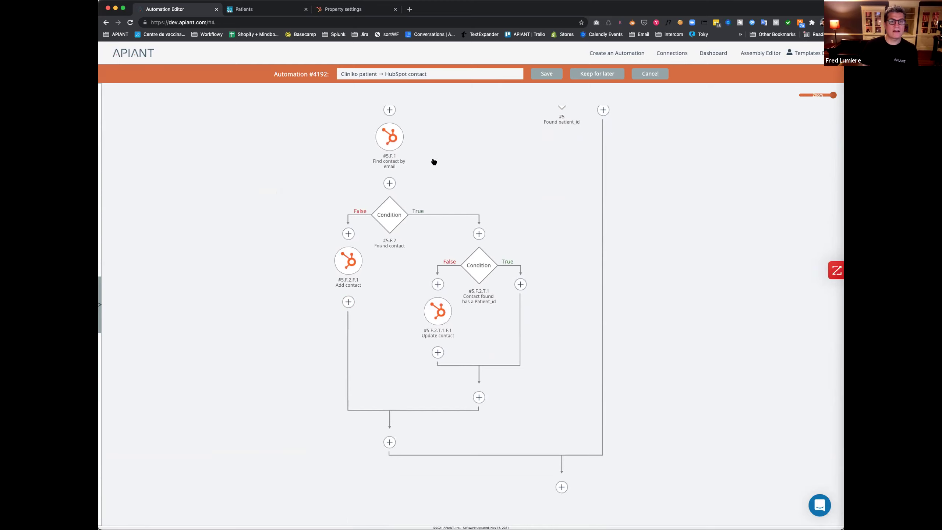
pyautogui.scroll(-2, 550, 242)
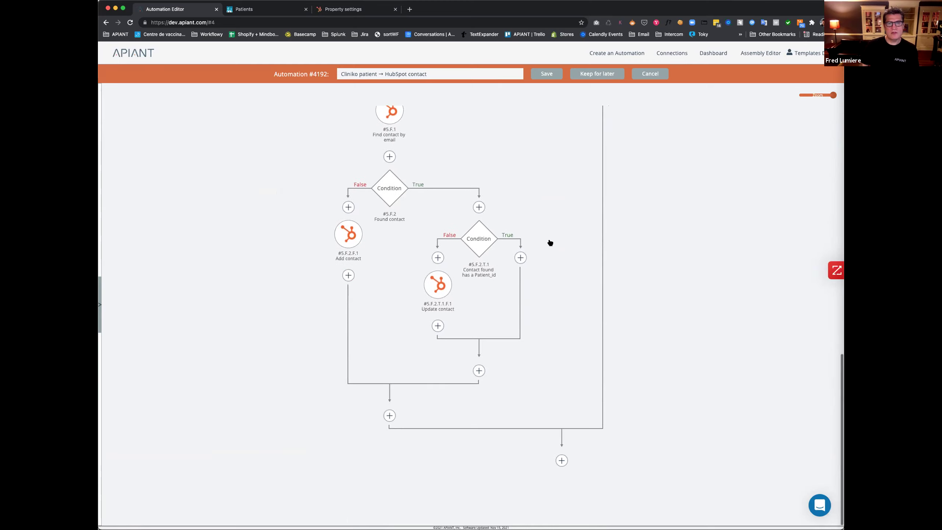
pyautogui.scroll(9, 550, 242)
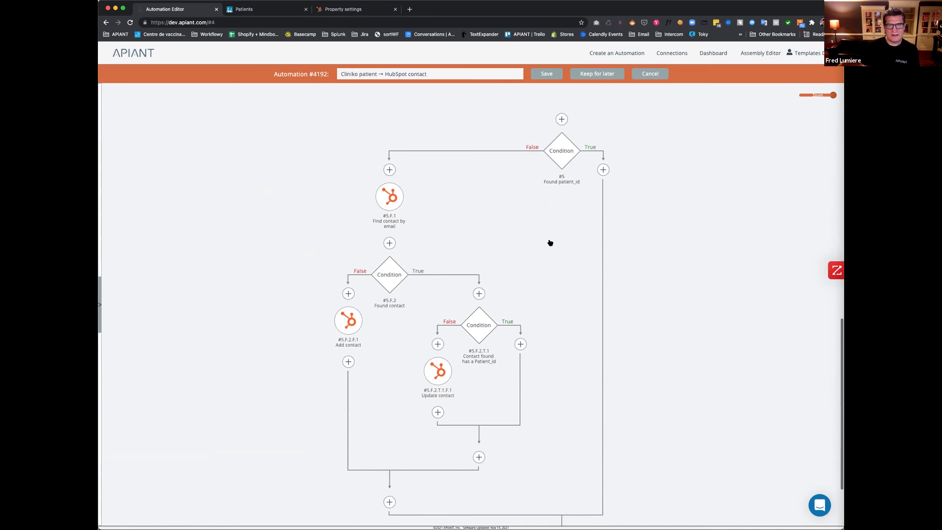
pyautogui.scroll(-2, 555, 365)
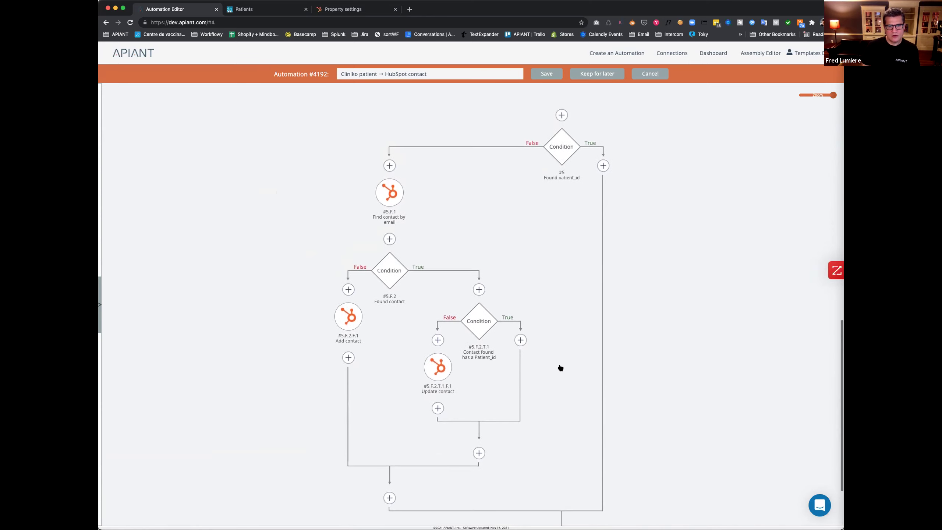
pyautogui.scroll(5, 548, 378)
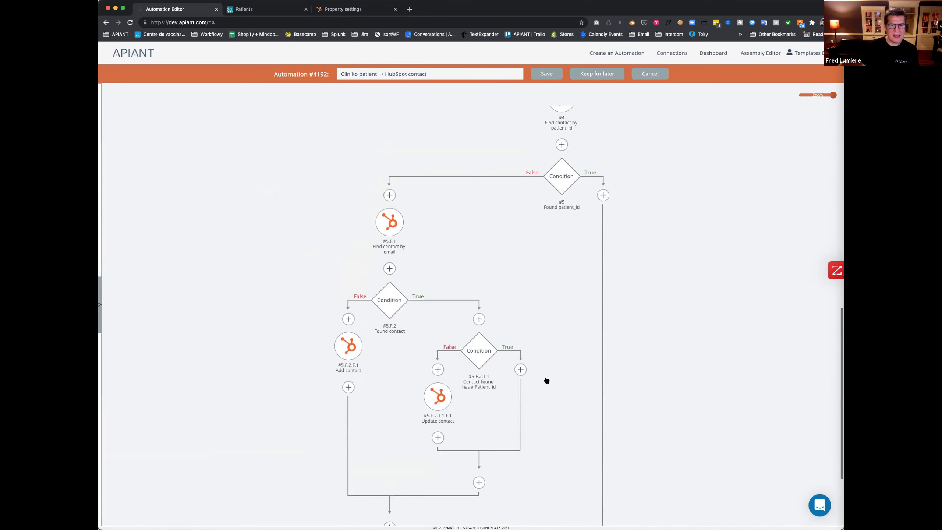
pyautogui.scroll(-1, 545, 379)
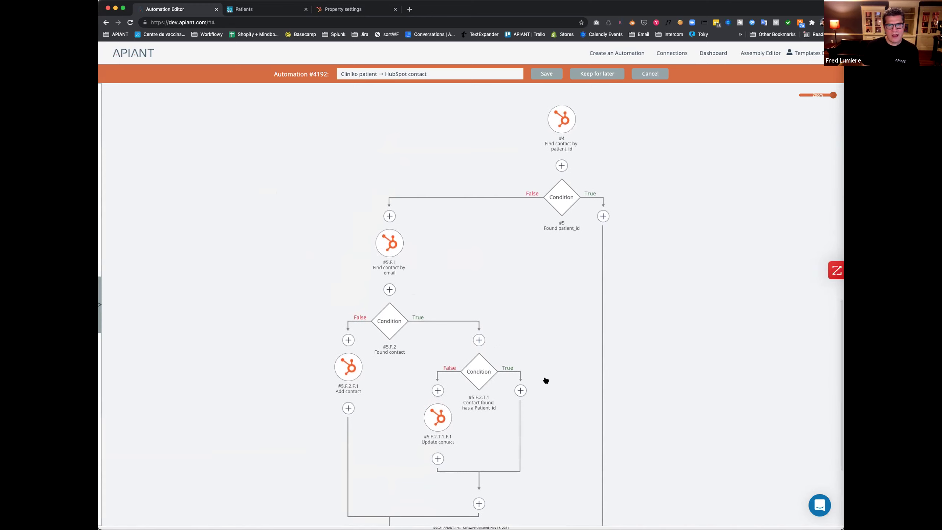
pyautogui.moveTo(565, 126)
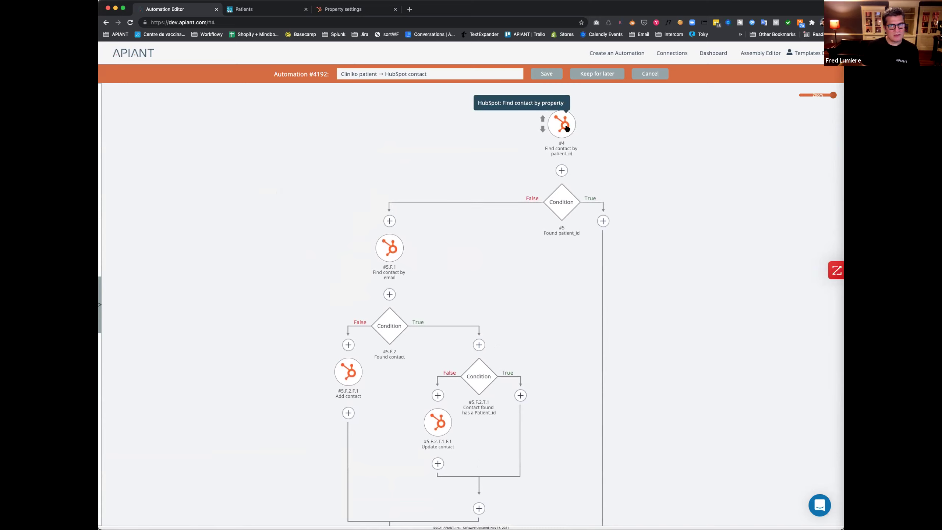
pyautogui.scroll(-3, 529, 326)
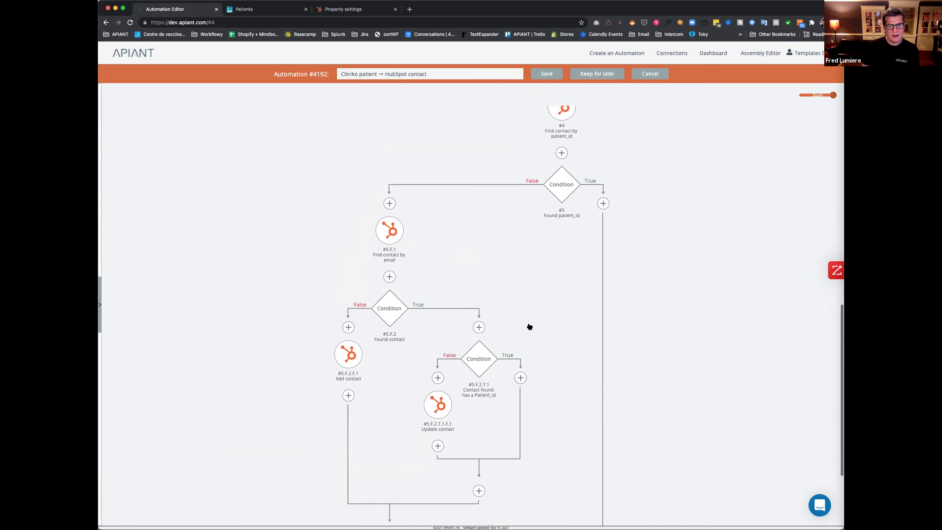
pyautogui.scroll(-2, 545, 317)
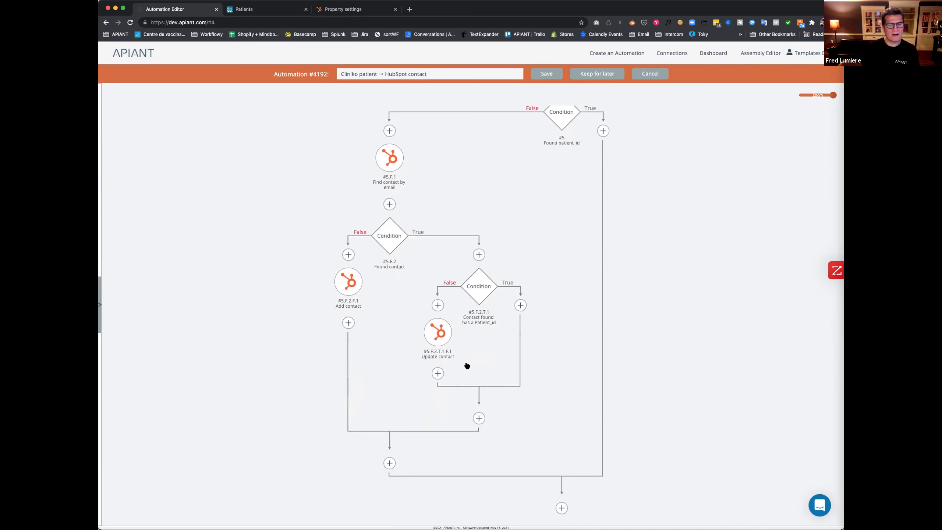
pyautogui.moveTo(439, 353)
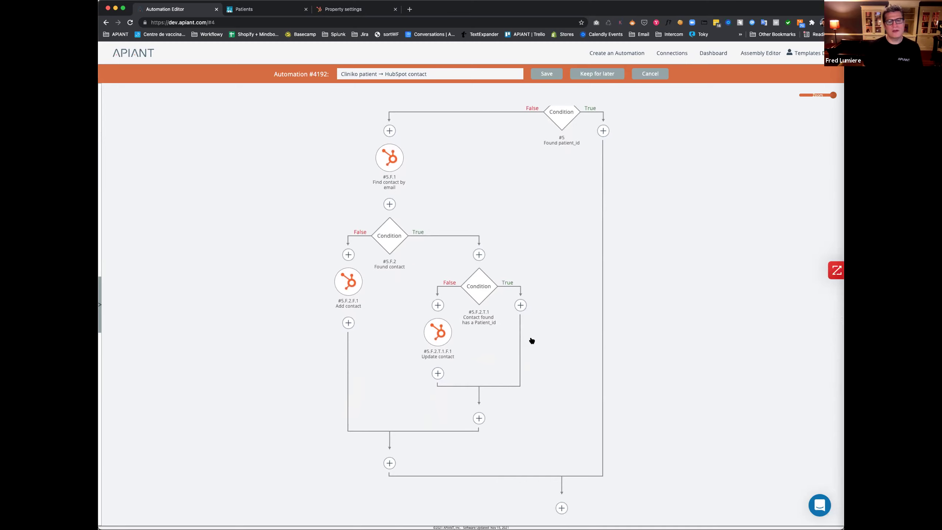
# On #5.F.2.T.1's True branch, add a Transform Data step using Evaluate JavaScript expression.
pyautogui.click(521, 305)
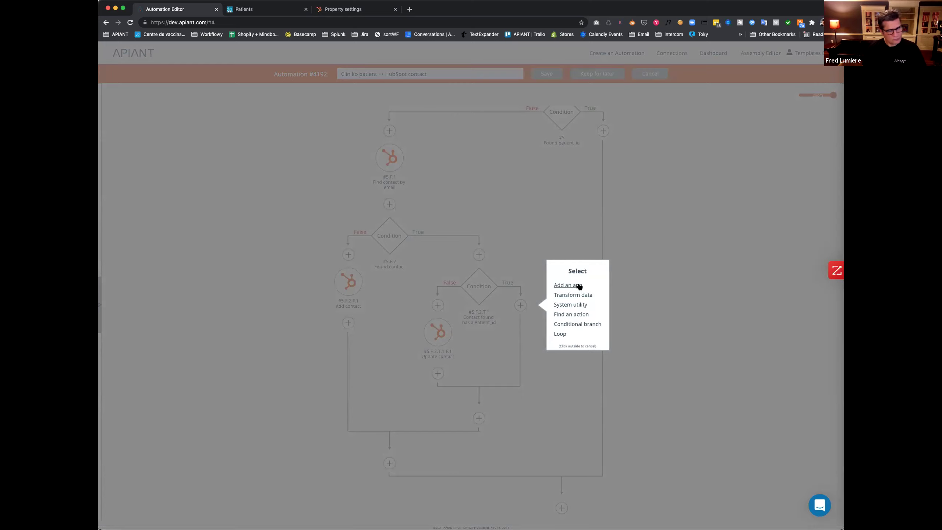
pyautogui.click(572, 295)
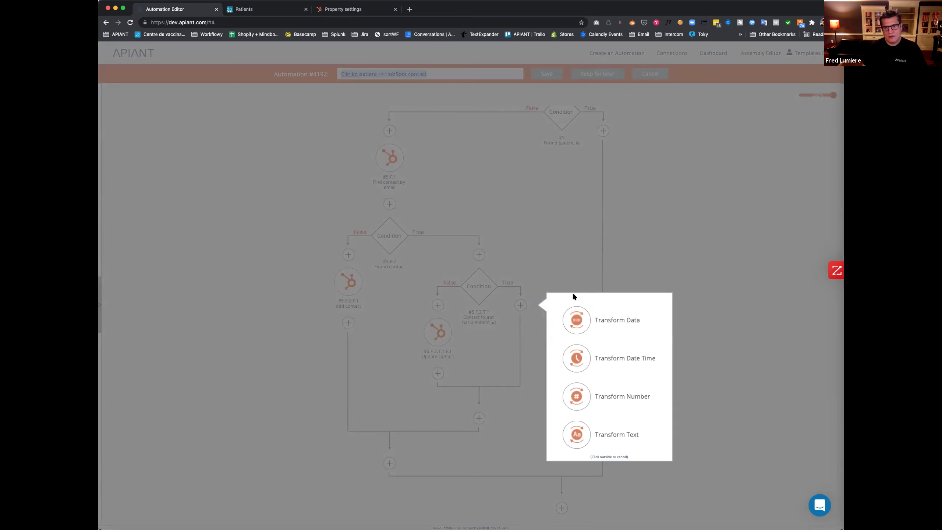
pyautogui.click(579, 326)
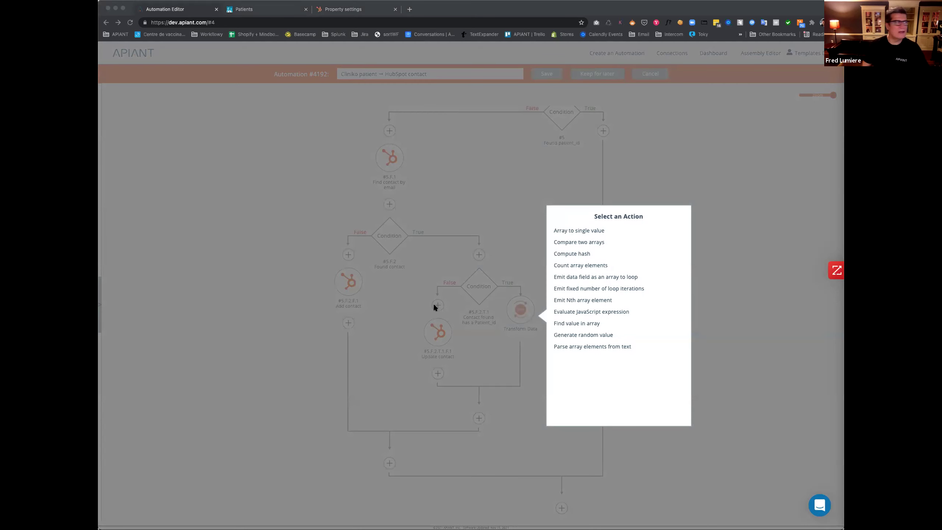
pyautogui.click(633, 367)
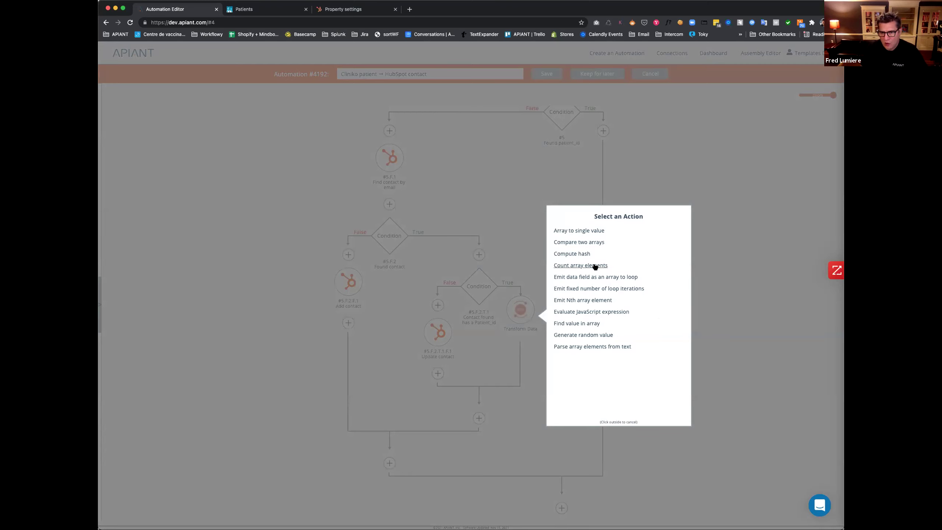
pyautogui.click(587, 311)
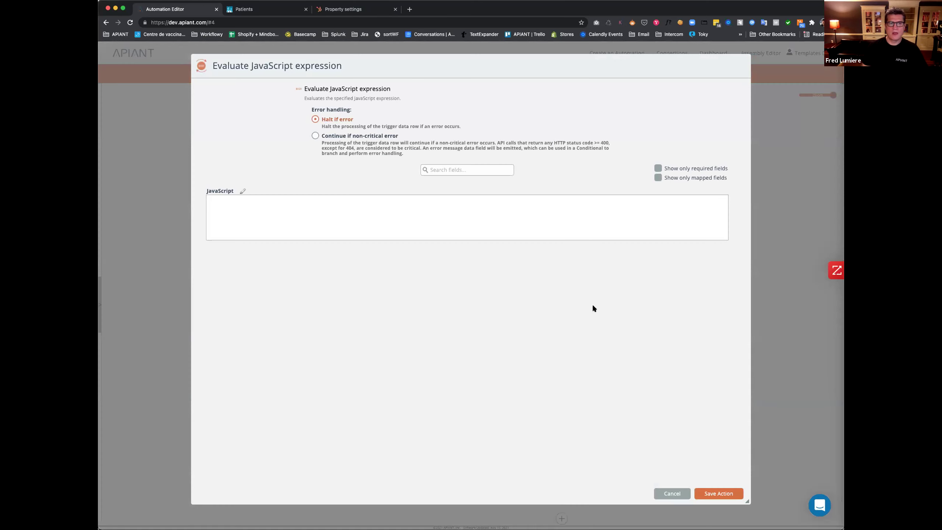
pyautogui.click(345, 215)
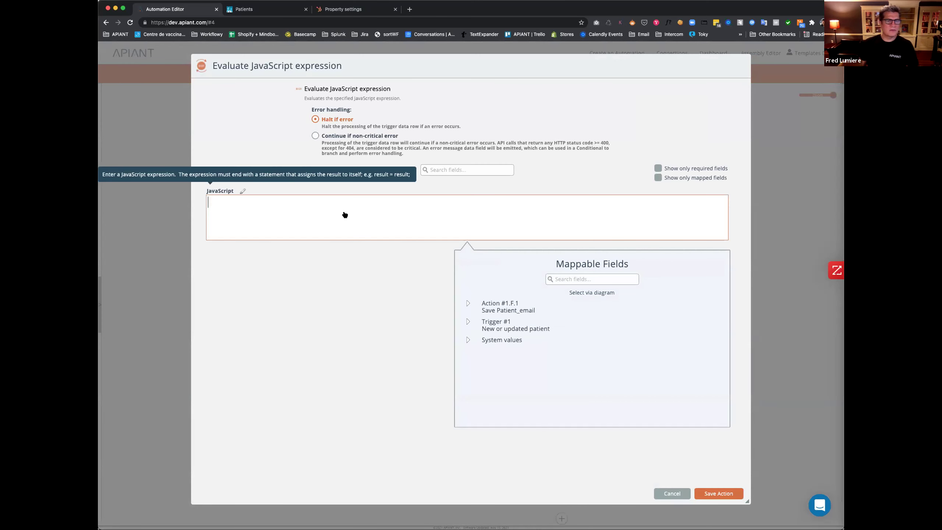
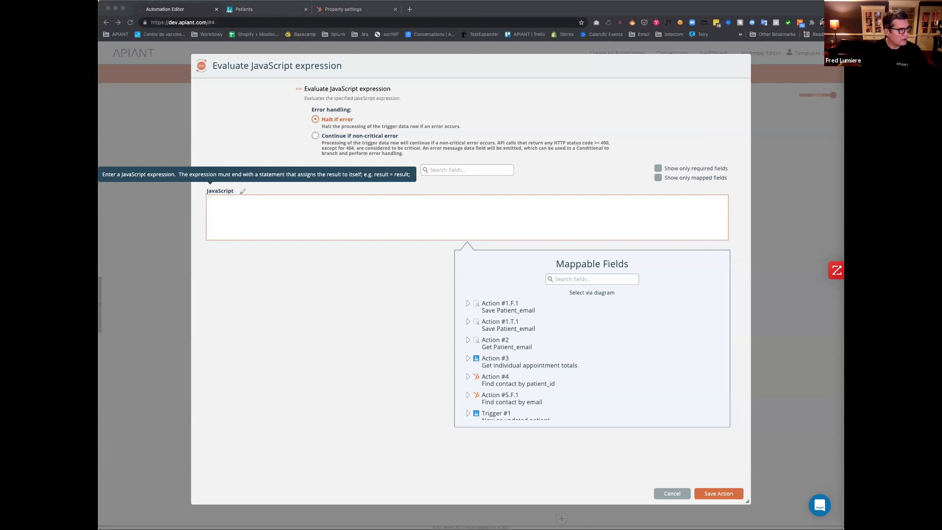
# Paste the '+patientid' email script and map its email to Get Patient_email's Stored value.
pyautogui.click(240, 206)
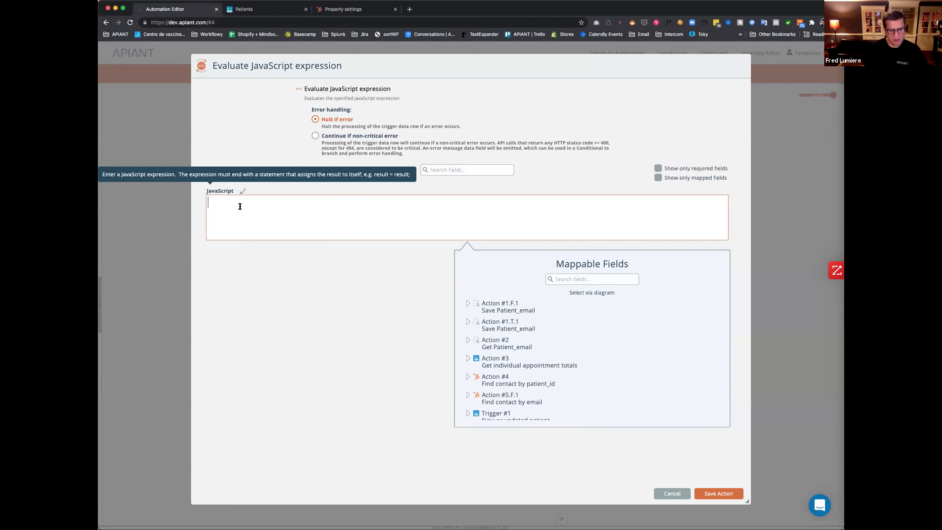
pyautogui.press('super+v')
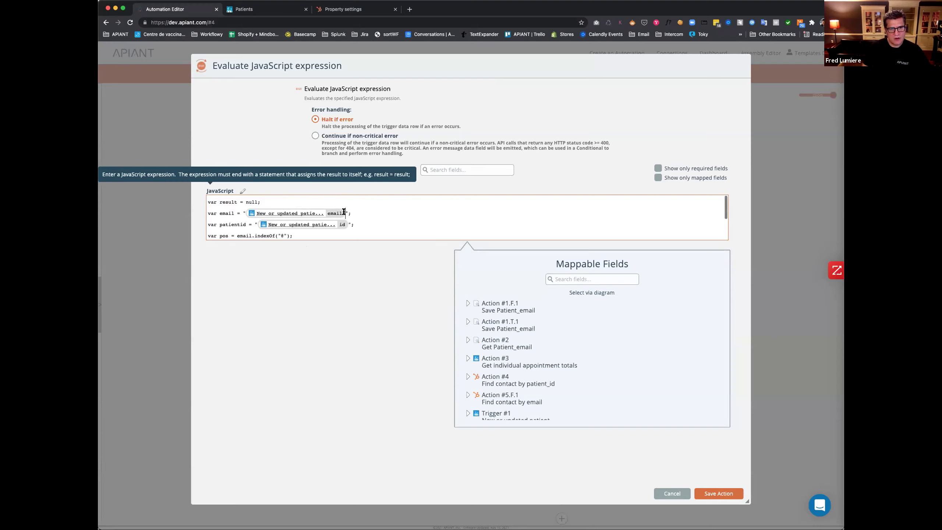
pyautogui.press('BackSpace')
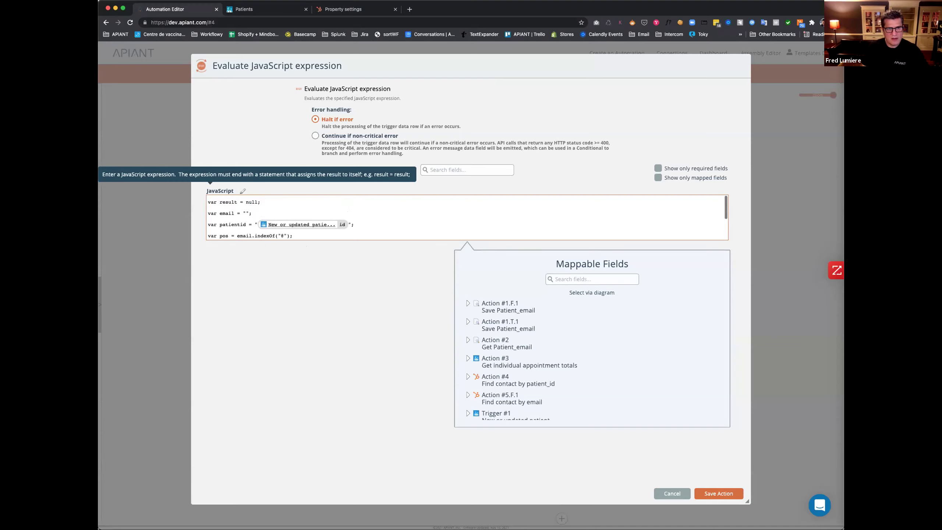
pyautogui.click(596, 293)
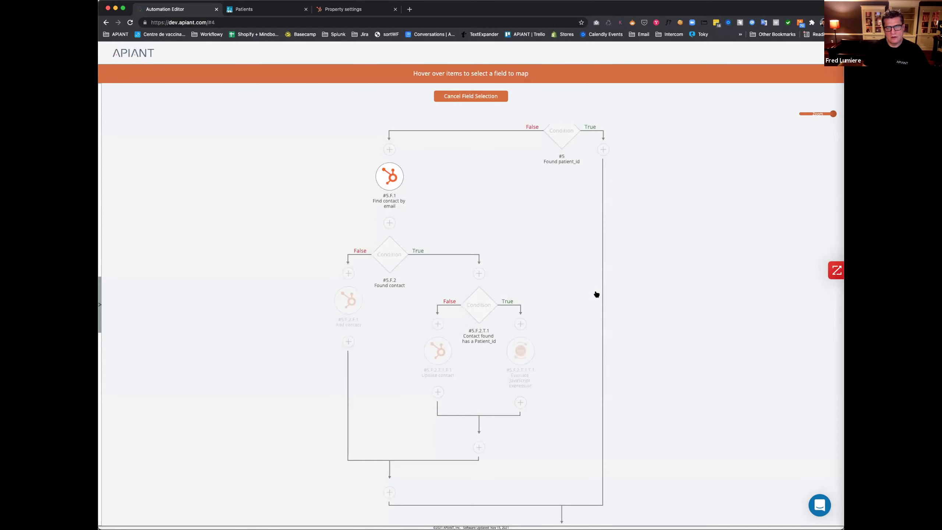
pyautogui.scroll(3, 597, 294)
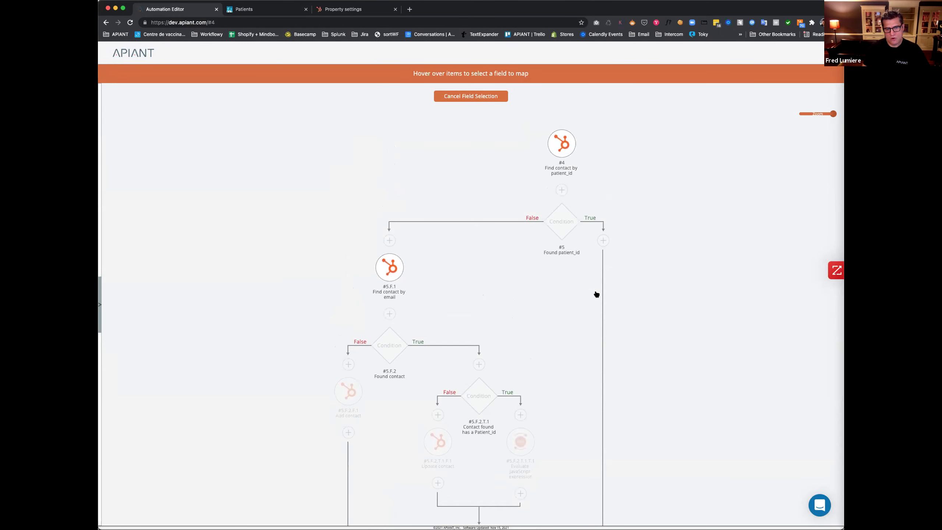
pyautogui.scroll(10, 596, 294)
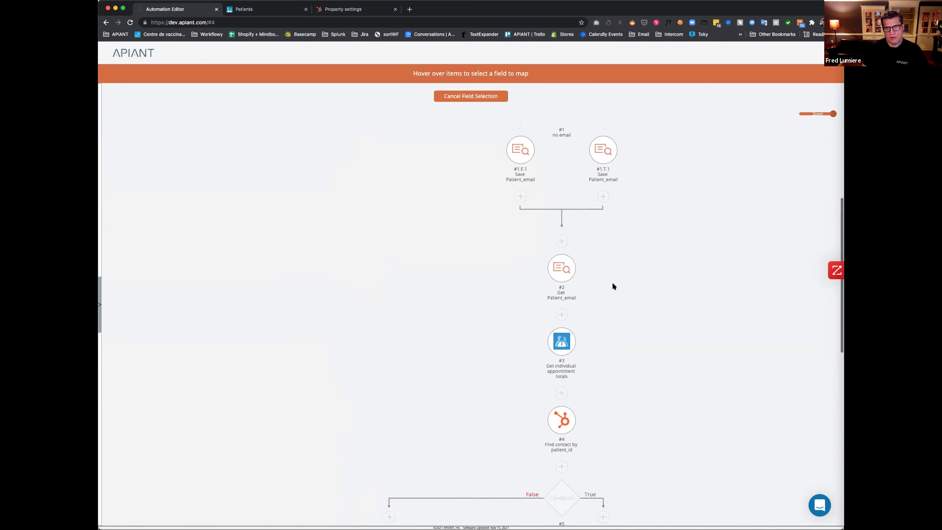
pyautogui.scroll(-1, 594, 283)
pyautogui.moveTo(559, 269)
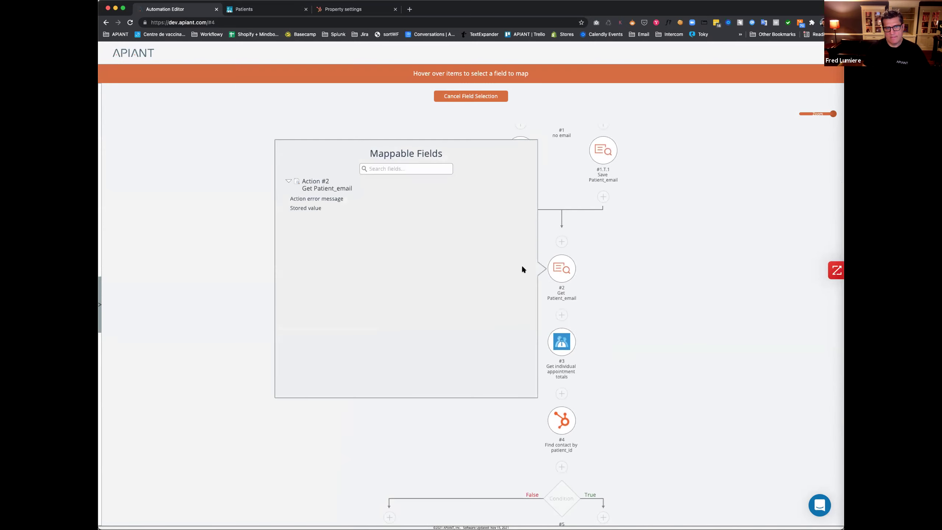
pyautogui.click(318, 210)
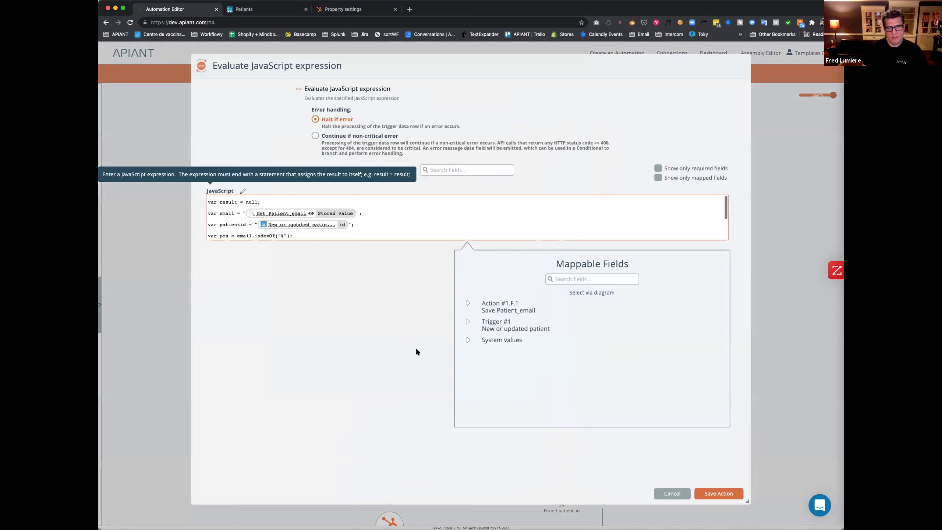
# Remap the script's patientid variable to the trigger's new patient id.
pyautogui.click(341, 224)
pyautogui.click(595, 294)
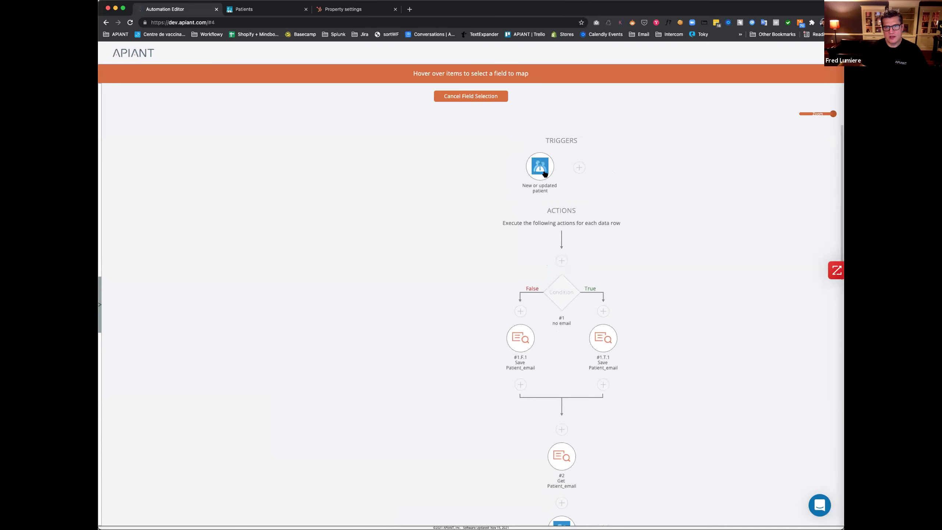
pyautogui.moveTo(543, 173)
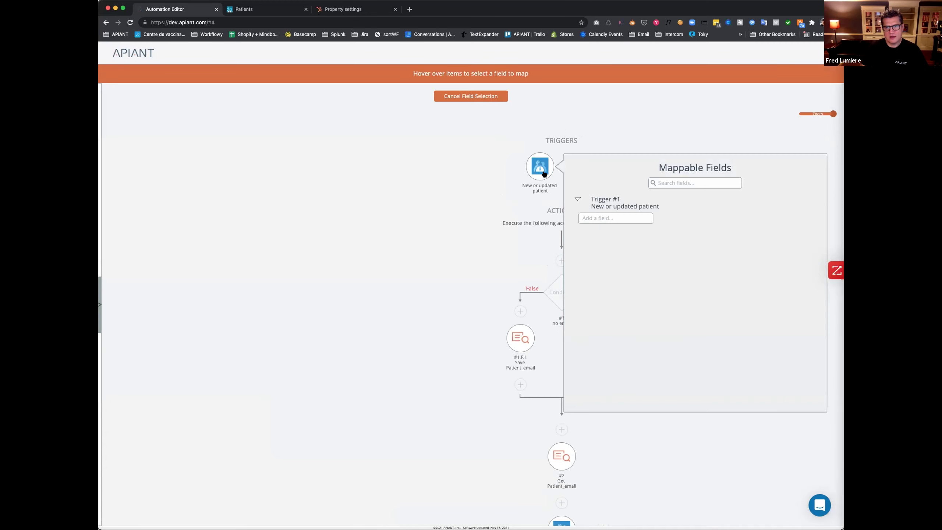
pyautogui.scroll(-5, 608, 324)
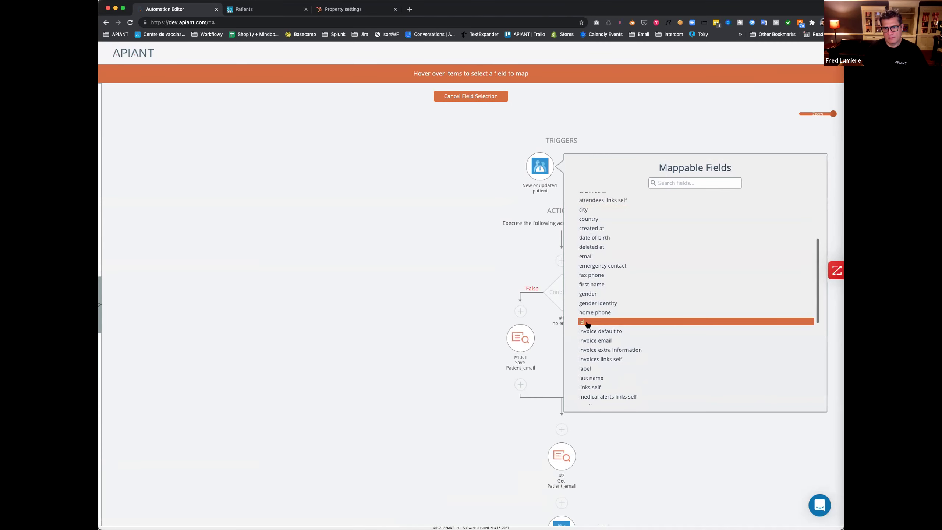
pyautogui.click(598, 322)
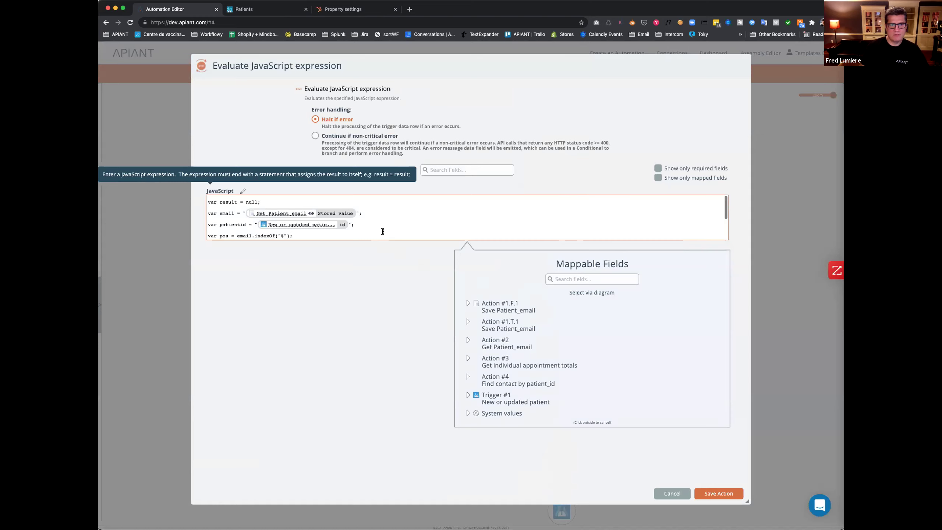
pyautogui.click(243, 192)
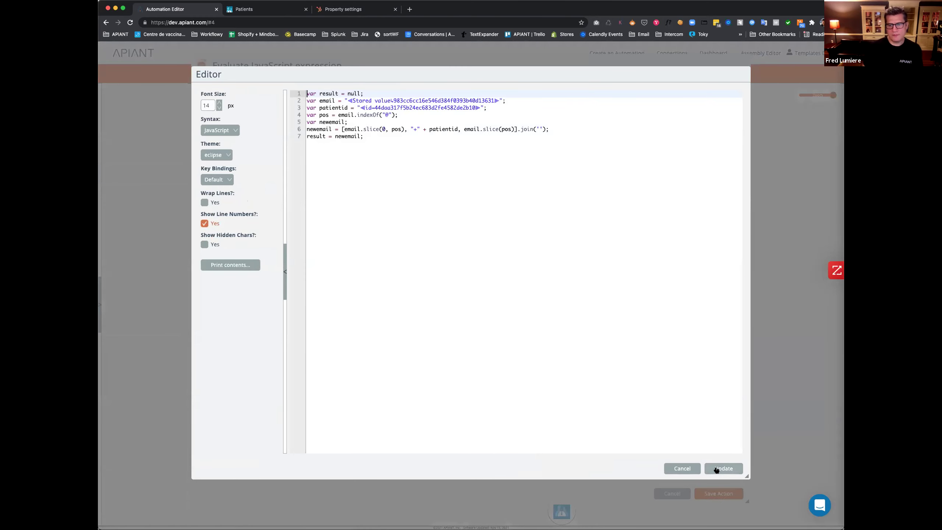
# Turn on line wrapping for the script in the full-size editor, keeping JavaScript syntax.
pyautogui.click(722, 469)
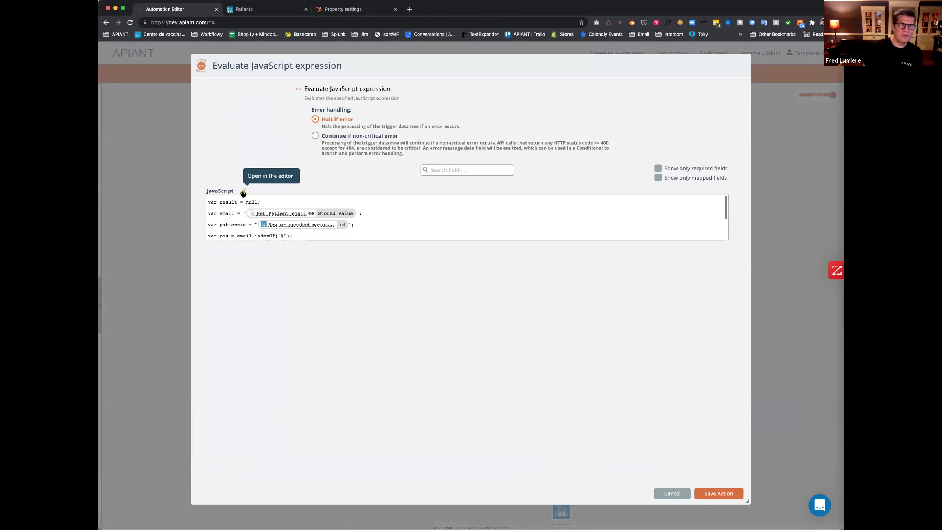
pyautogui.click(243, 192)
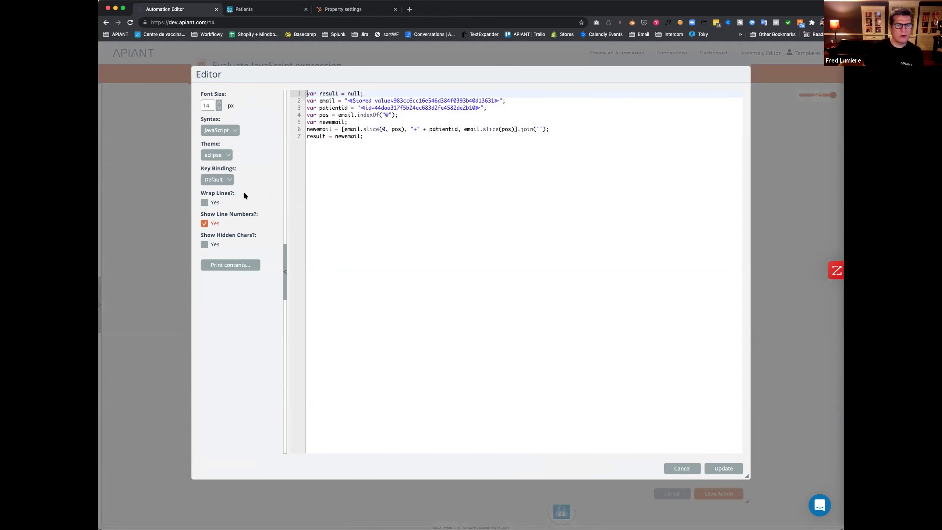
pyautogui.click(234, 131)
pyautogui.click(273, 114)
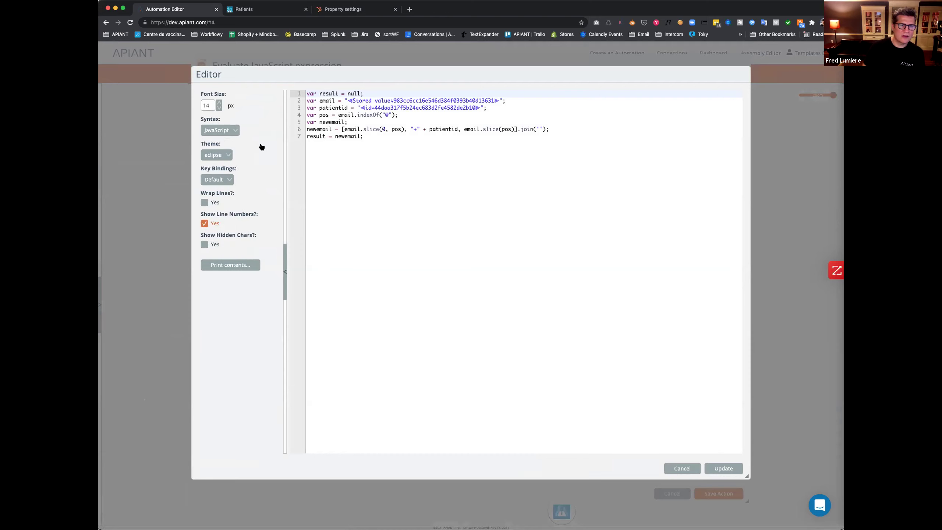
pyautogui.click(204, 203)
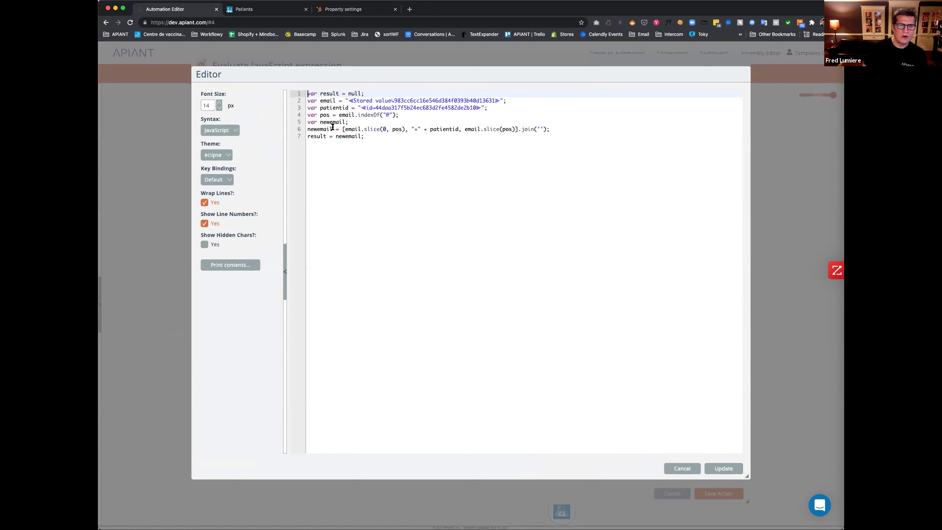
pyautogui.click(729, 465)
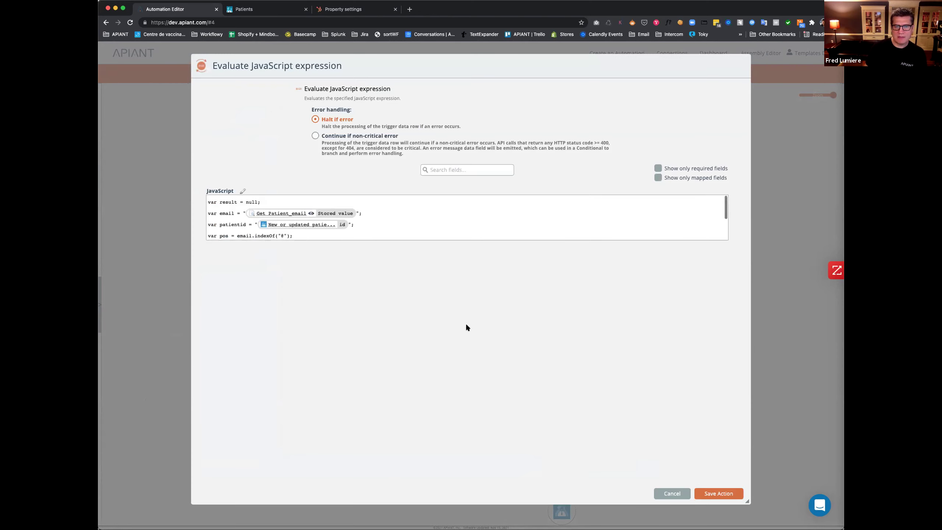
# Finish the script so it sets result to newemail, and save the JavaScript step.
pyautogui.scroll(-2, 288, 213)
pyautogui.scroll(2, 289, 215)
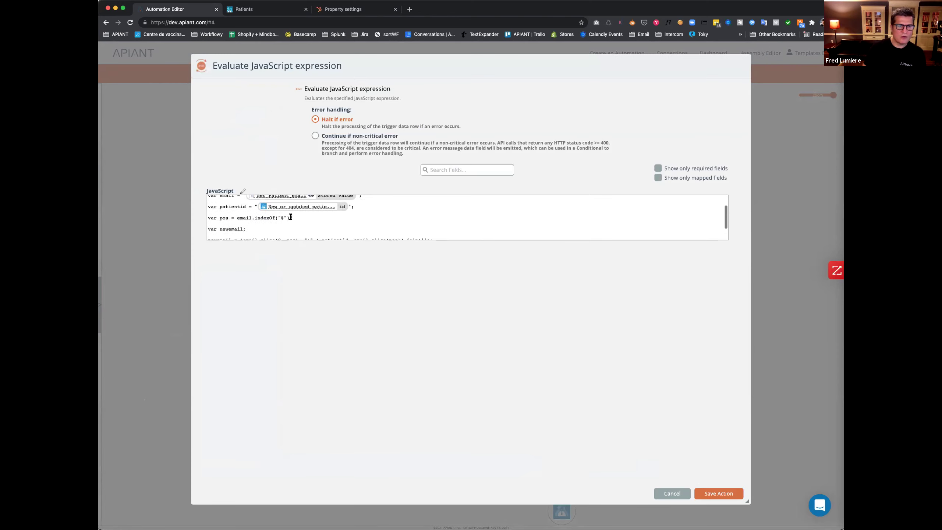
pyautogui.scroll(-2, 296, 219)
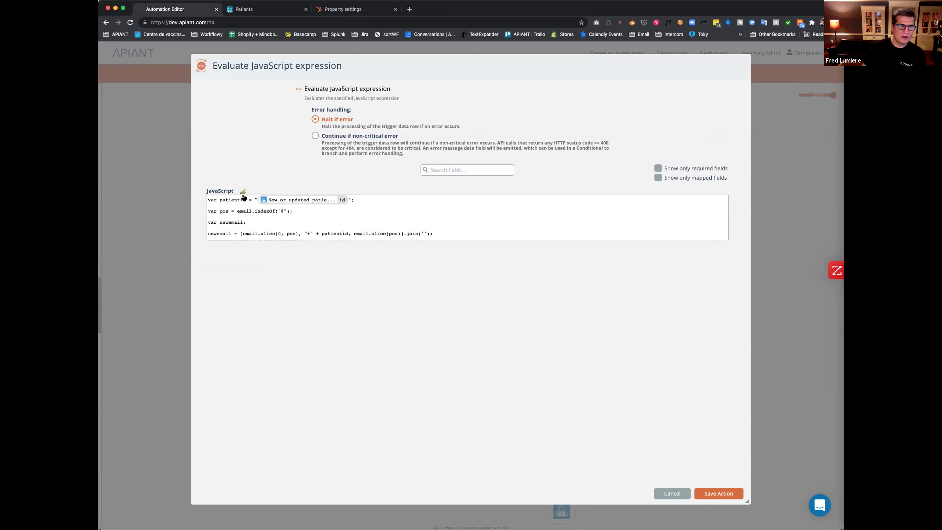
pyautogui.click(243, 191)
pyautogui.click(369, 135)
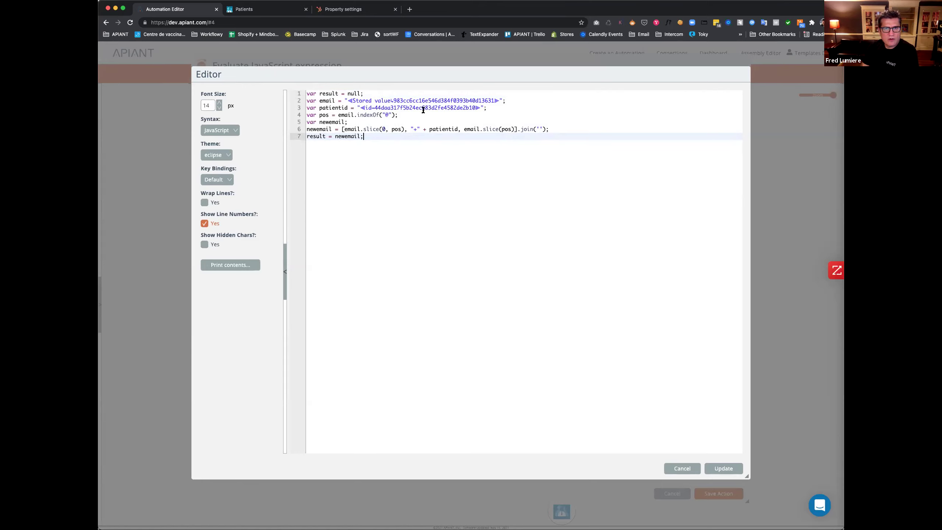
pyautogui.click(723, 468)
pyautogui.click(719, 493)
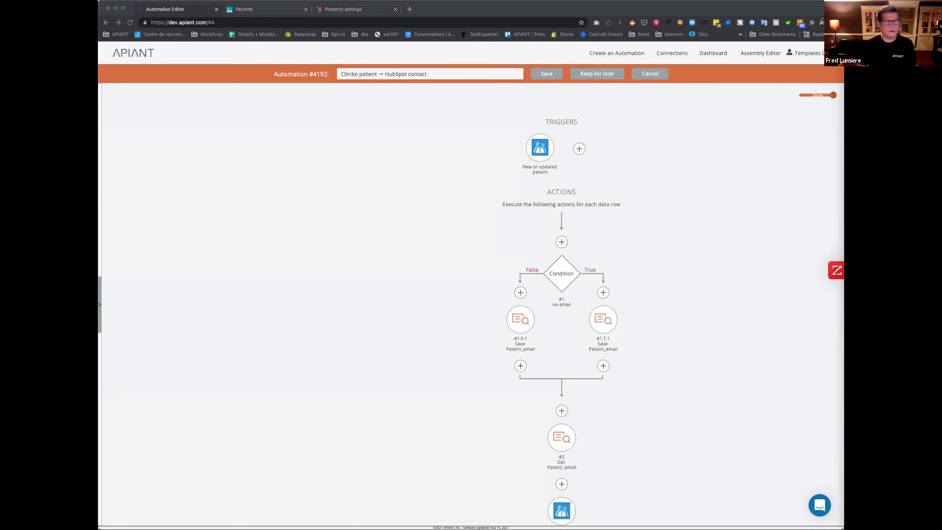
# Rename the JavaScript step to 'Add "+patientid" before "@" in email'.
pyautogui.click(363, 227)
pyautogui.scroll(-15, 341, 234)
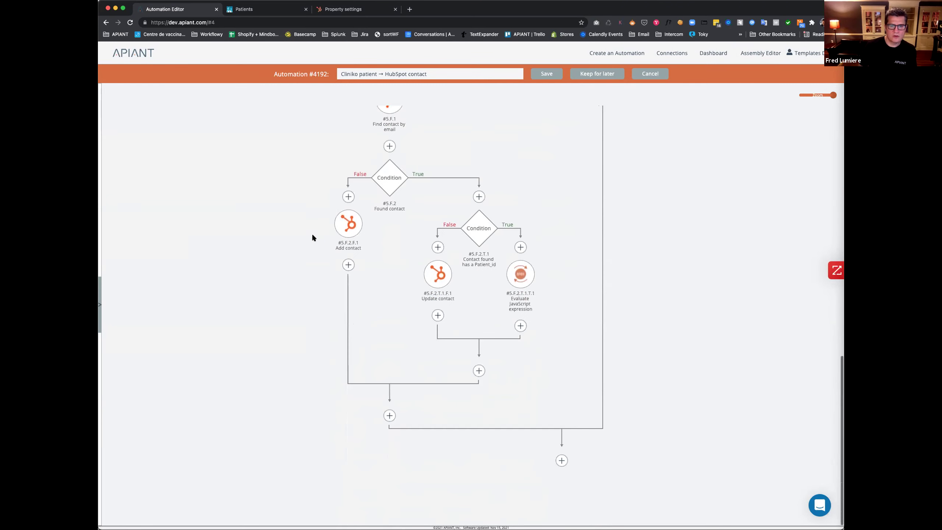
pyautogui.click(522, 276)
pyautogui.click(536, 301)
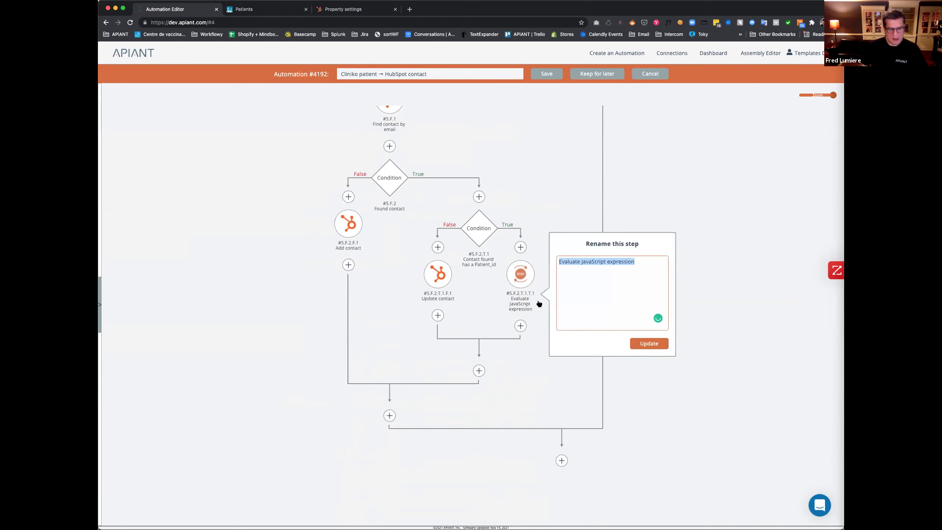
pyautogui.write('atientid')
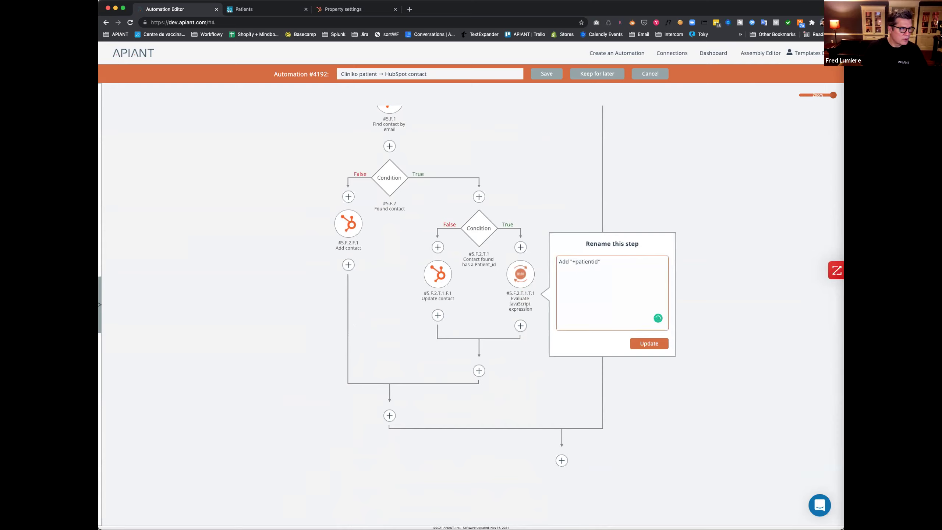
pyautogui.write('before "@')
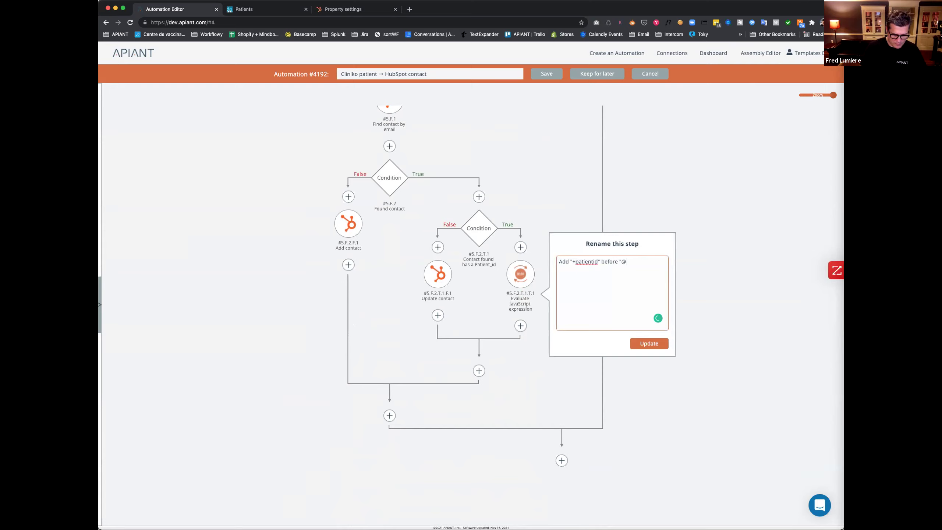
pyautogui.write('" in email')
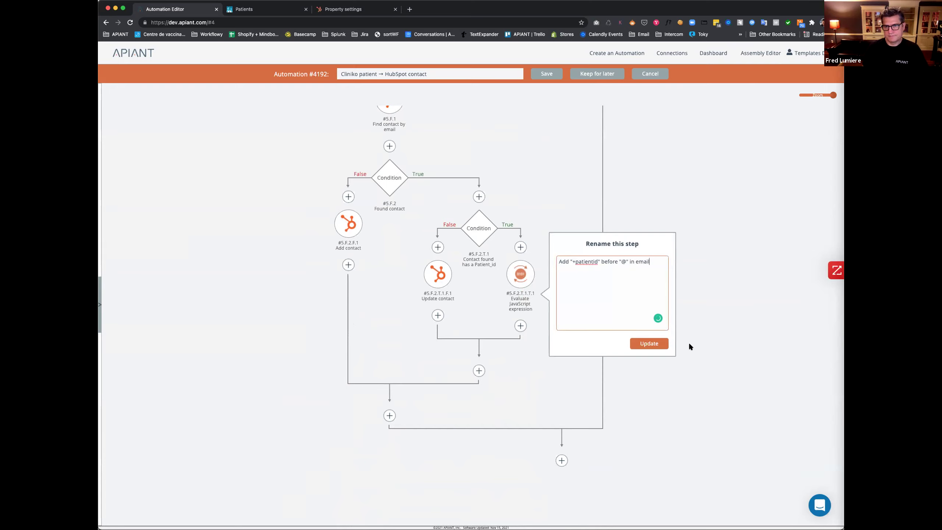
pyautogui.click(652, 345)
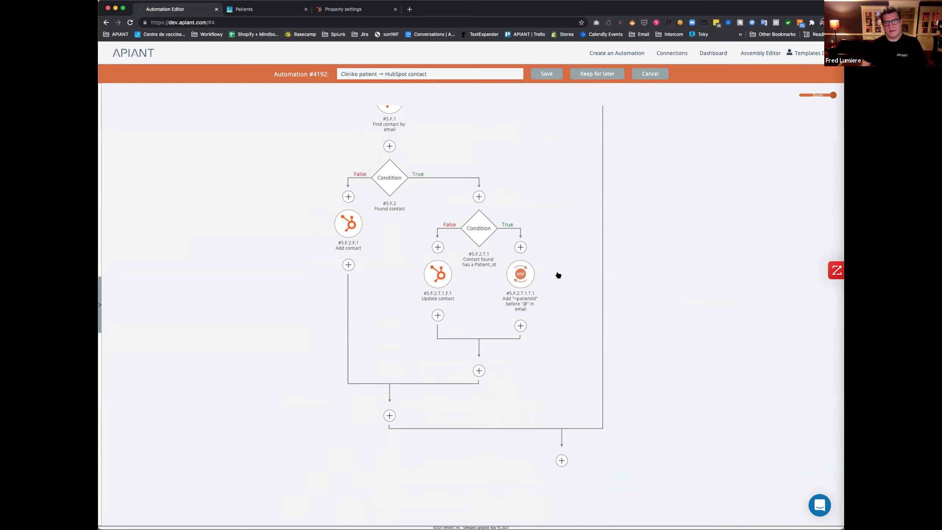
# Copy the Add contact step, paste it below the '+patientid' step, and open the copy's settings.
pyautogui.scroll(2, 559, 279)
pyautogui.scroll(3, 559, 275)
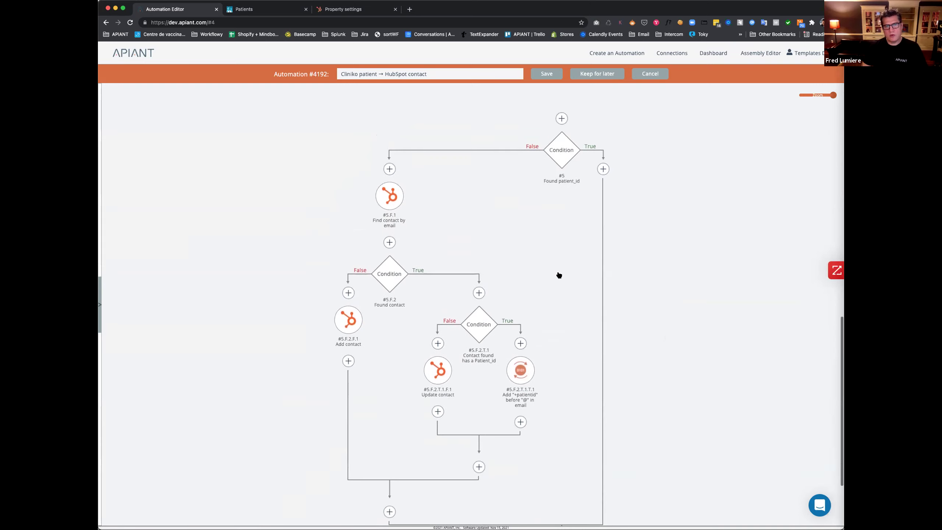
pyautogui.scroll(-1, 557, 276)
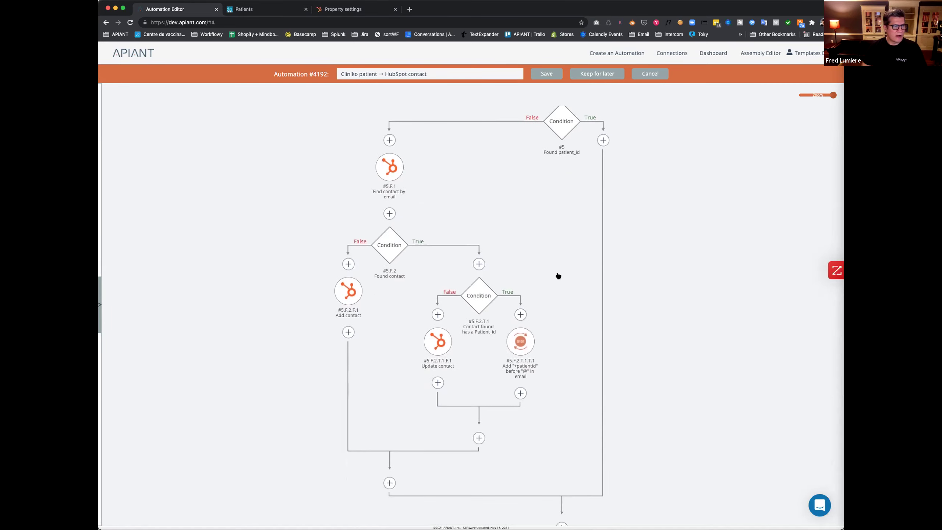
pyautogui.scroll(-2, 560, 274)
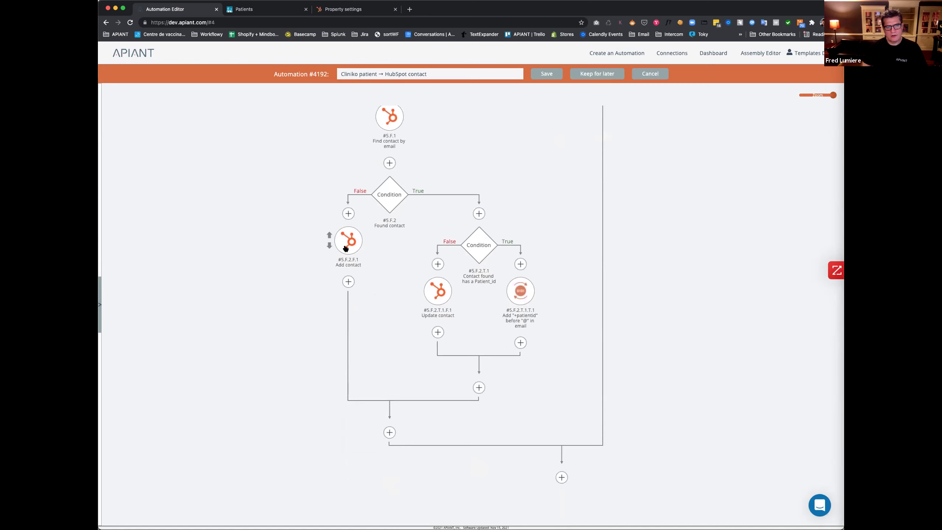
pyautogui.click(356, 247)
pyautogui.click(395, 245)
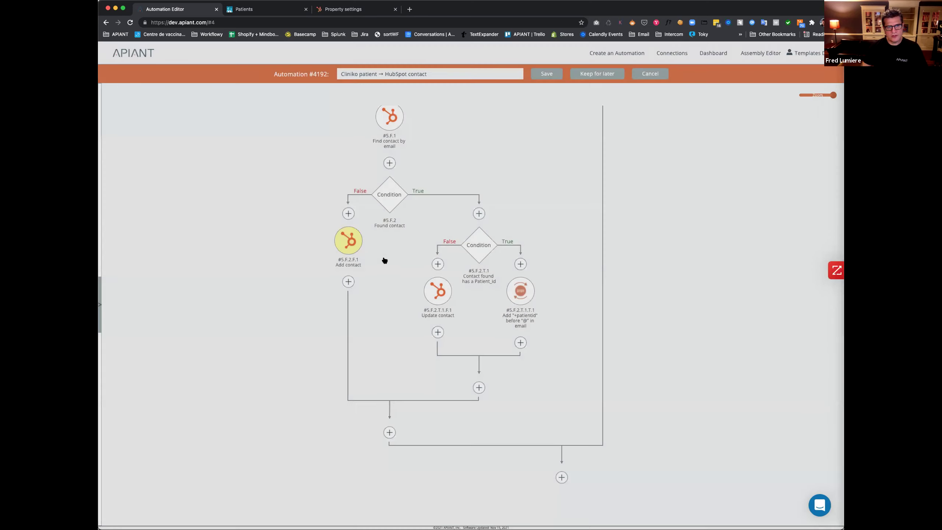
pyautogui.click(520, 342)
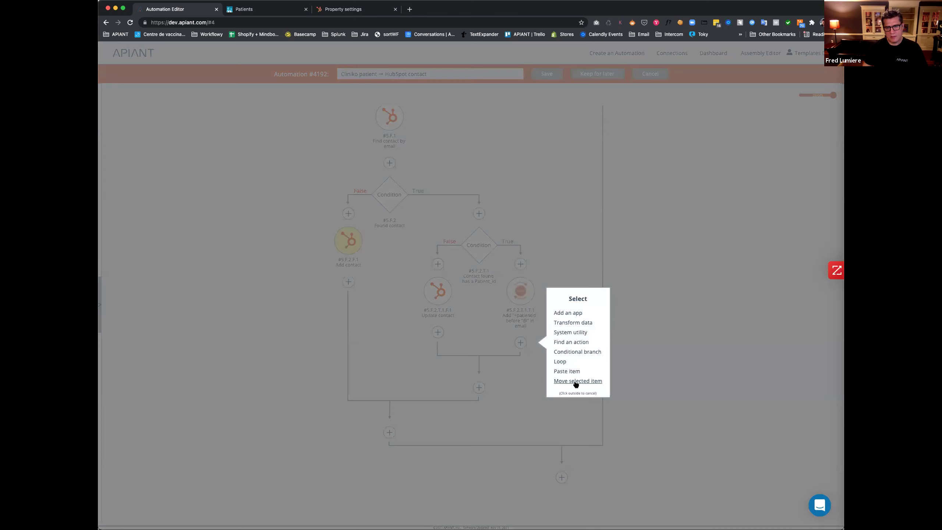
pyautogui.click(573, 371)
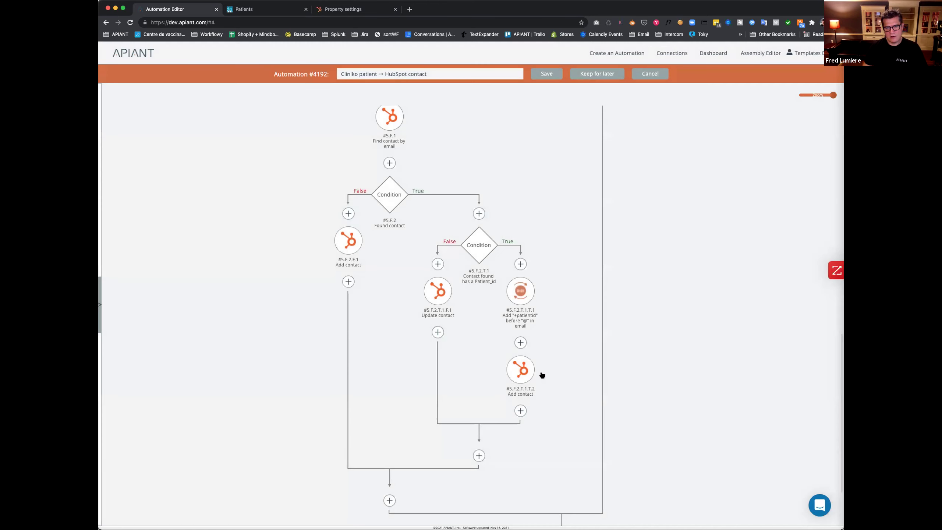
pyautogui.click(521, 369)
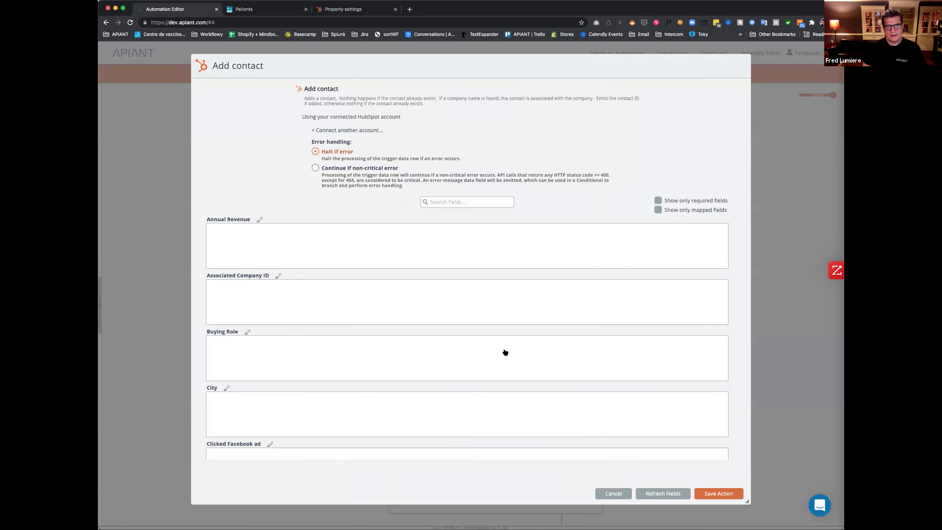
# Replace the Email field's Get Patient_email mapping with the '+patientid' step's JavaScript result.
pyautogui.click(453, 202)
pyautogui.write('email')
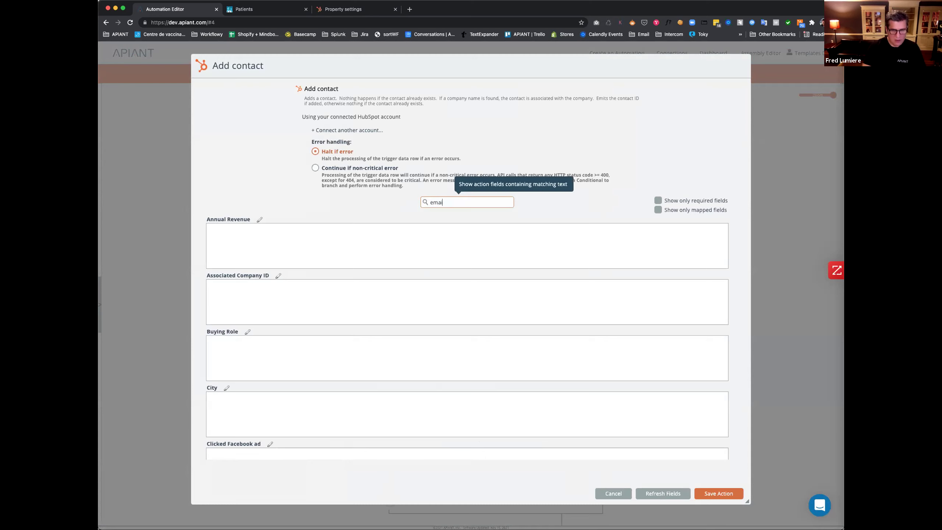
pyautogui.click(340, 241)
pyautogui.press('BackSpace')
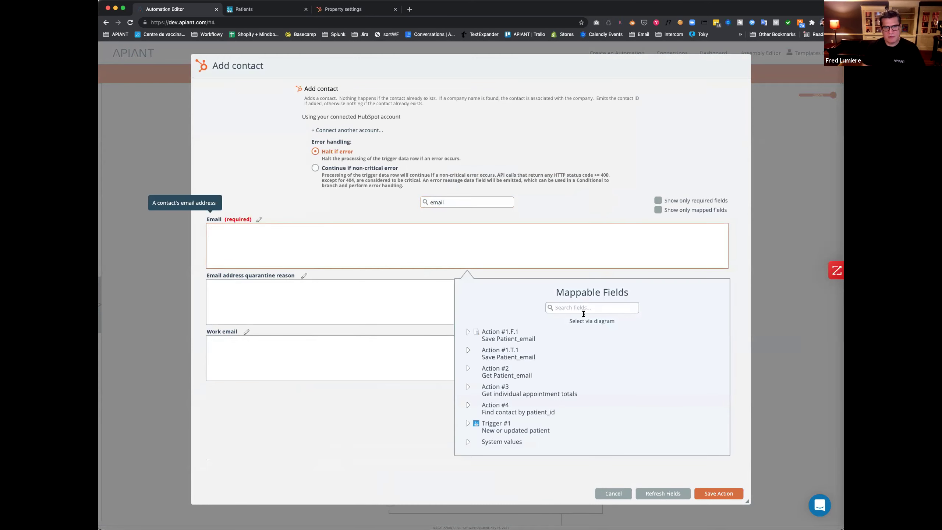
pyautogui.click(595, 322)
pyautogui.moveTo(523, 311)
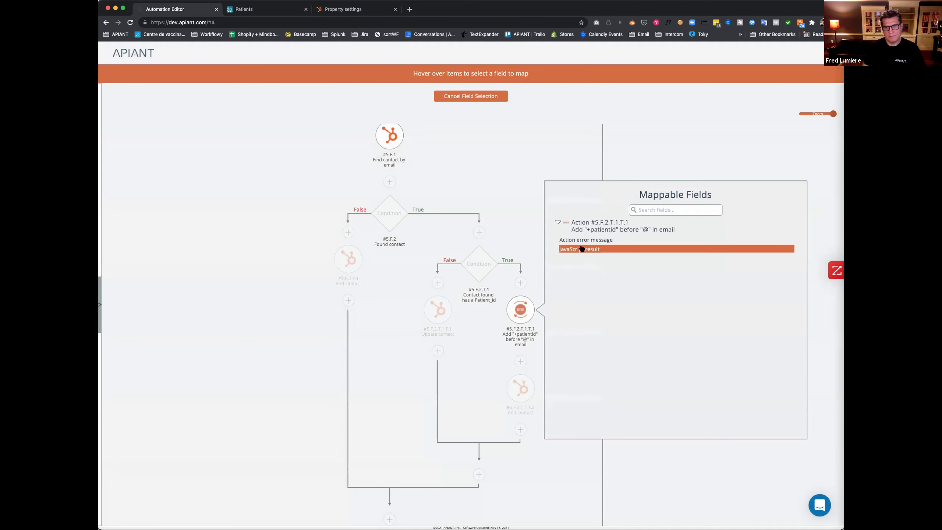
pyautogui.click(581, 250)
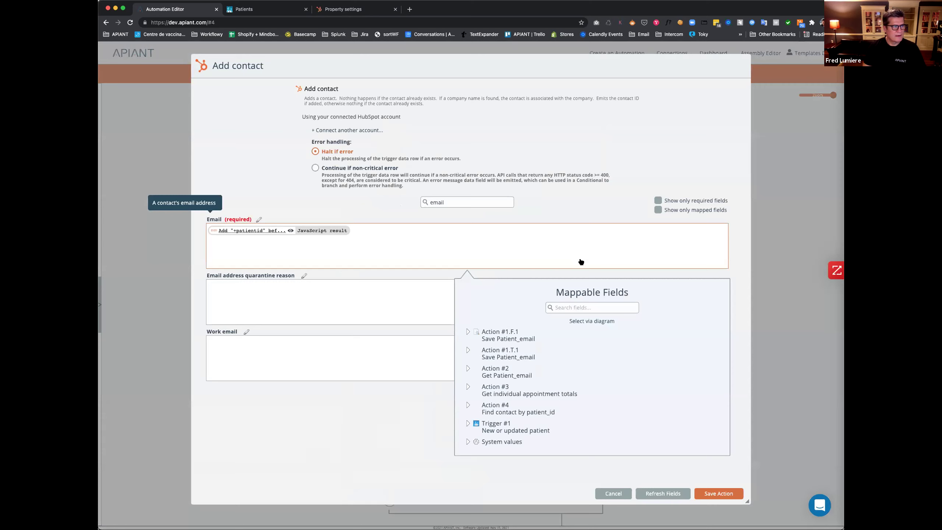
# Show only the mapped contact fields and save the copied Add contact step.
pyautogui.doubleClick(454, 198)
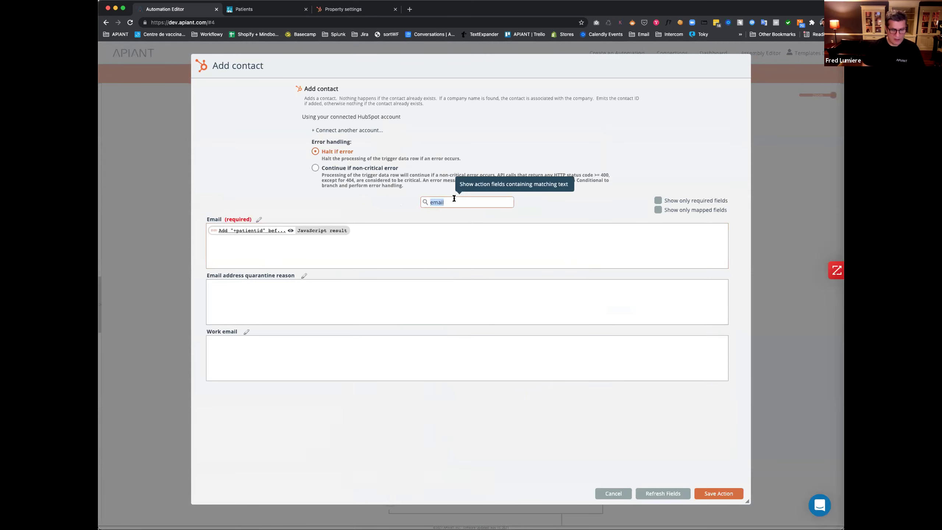
pyautogui.write('first')
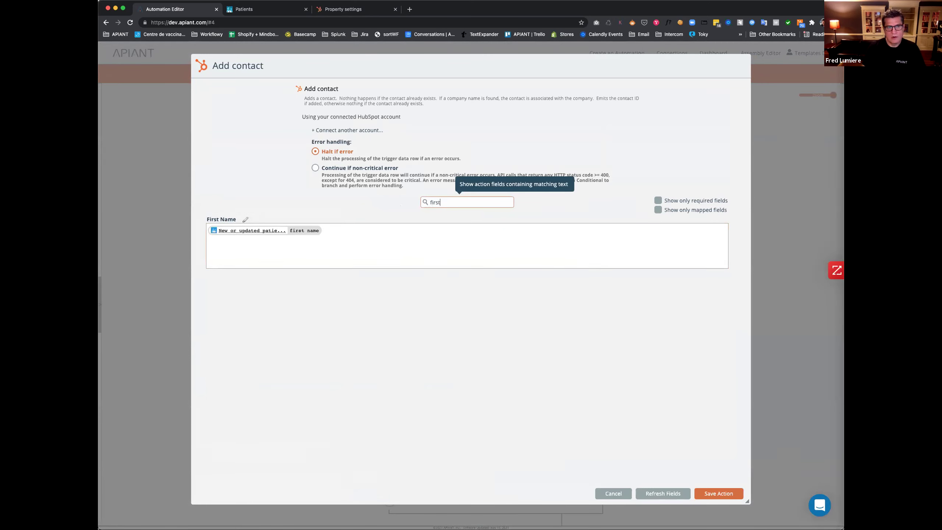
pyautogui.doubleClick(444, 202)
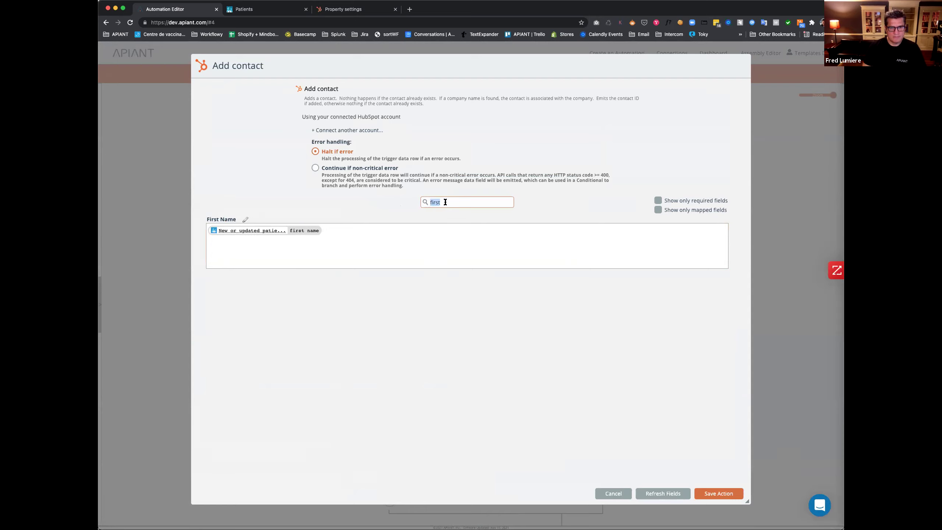
pyautogui.click(653, 212)
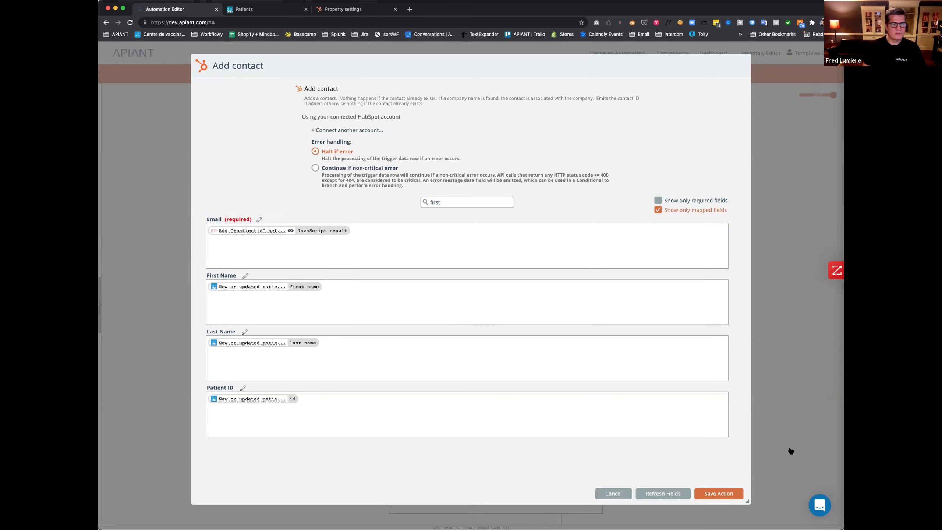
pyautogui.click(723, 490)
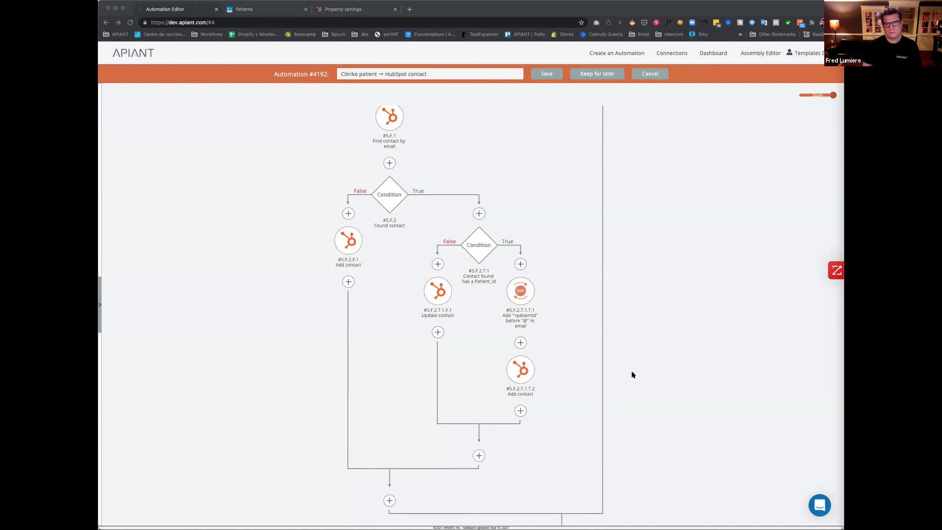
pyautogui.click(569, 412)
pyautogui.scroll(3, 579, 406)
pyautogui.scroll(10, 578, 406)
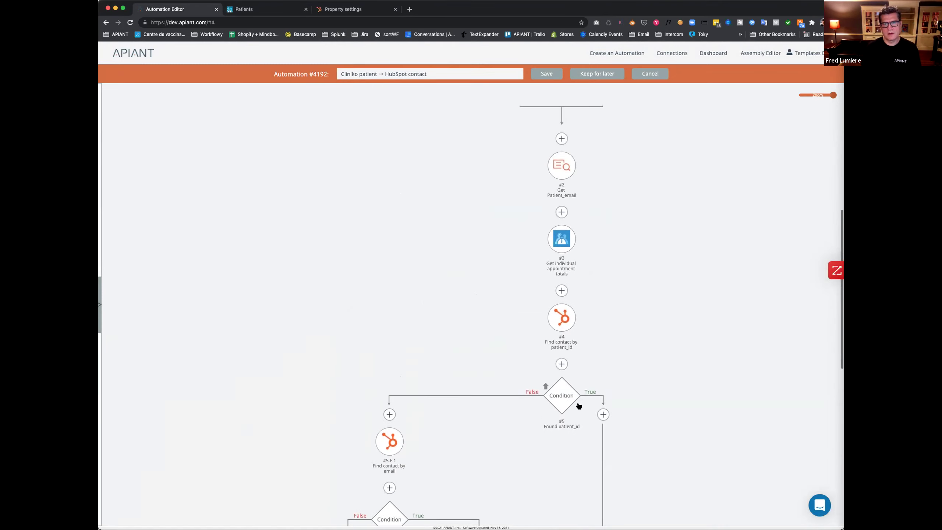
pyautogui.scroll(-15, 577, 402)
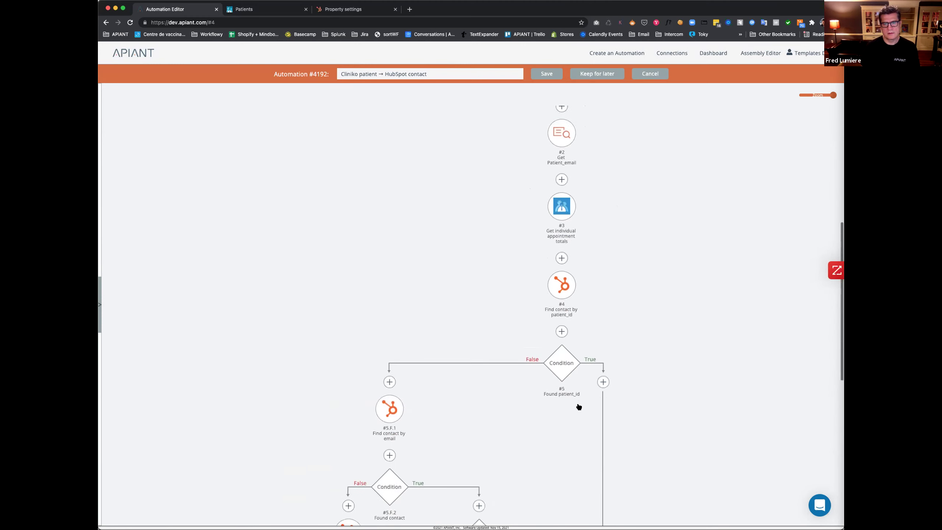
pyautogui.scroll(5, 579, 407)
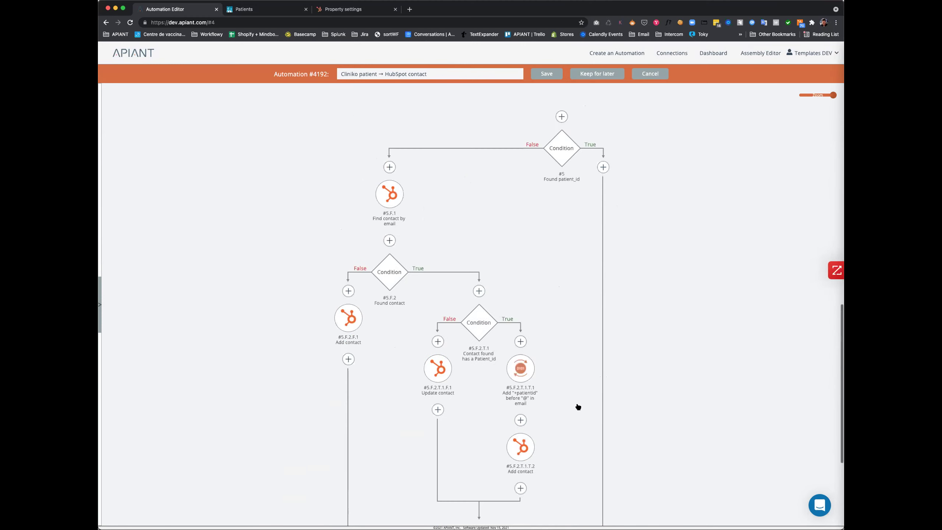
# Save the automation as a new version with the version note 'Done'.
pyautogui.scroll(4, 571, 404)
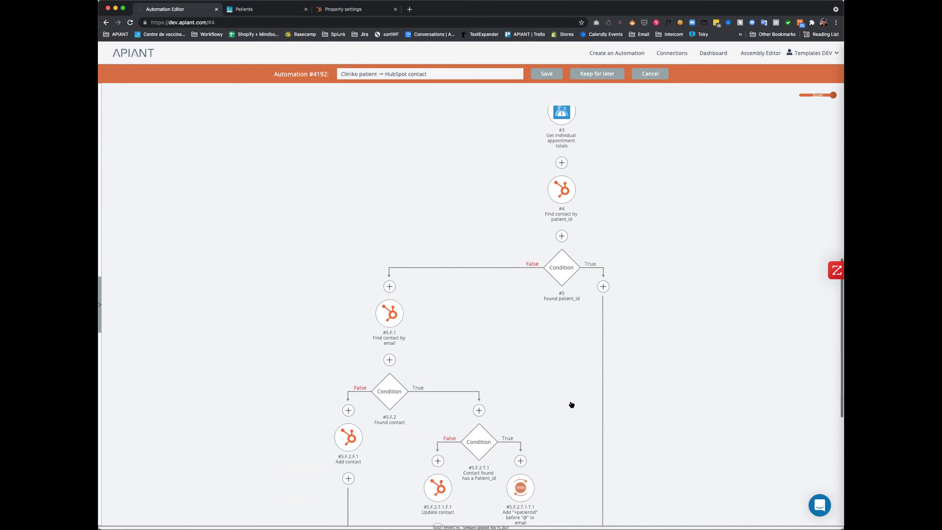
pyautogui.scroll(-8, 571, 404)
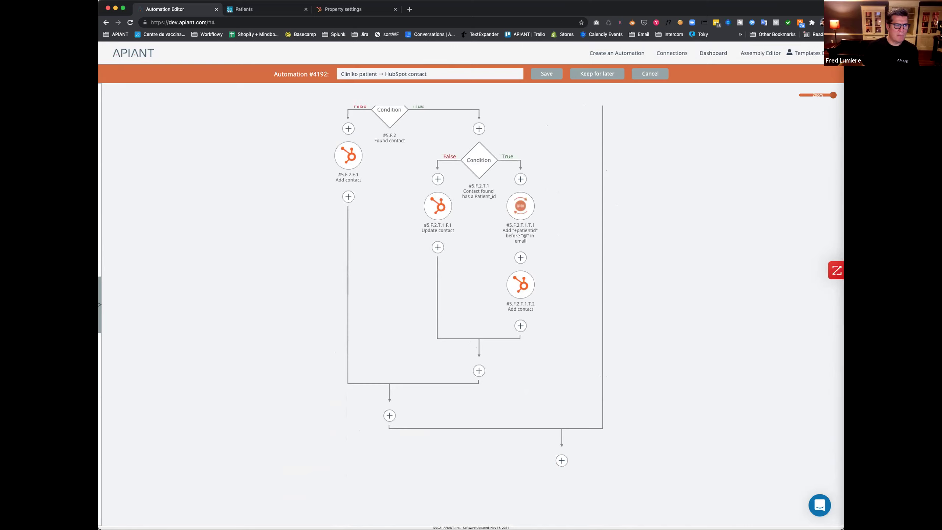
pyautogui.click(543, 74)
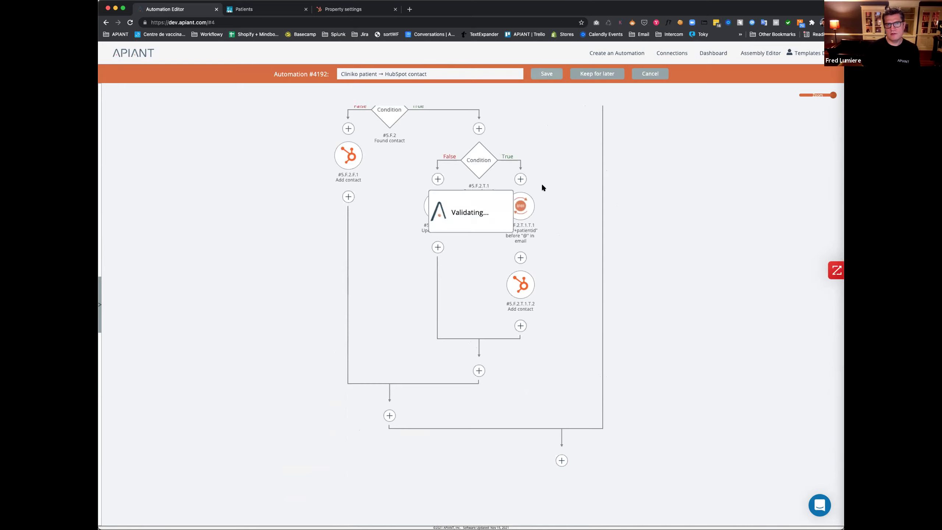
pyautogui.click(482, 208)
pyautogui.write('Done')
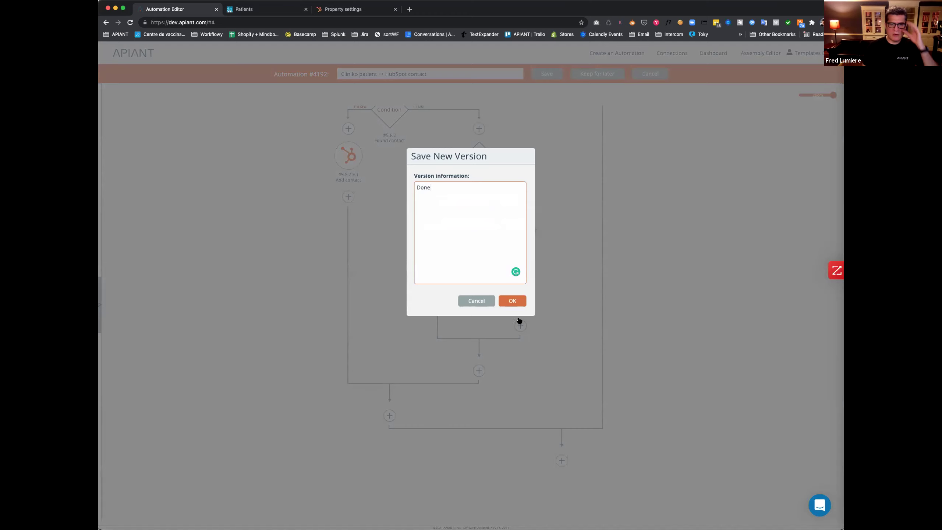
pyautogui.click(512, 300)
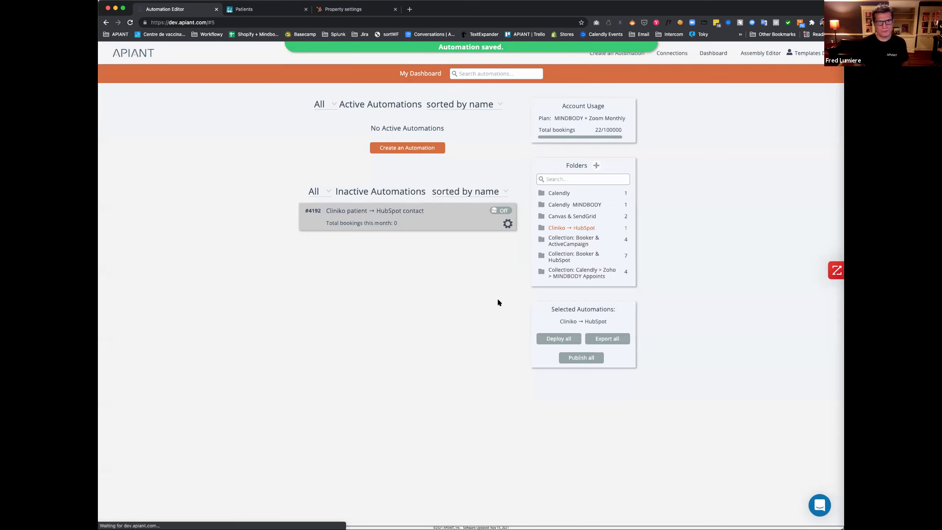
pyautogui.click(508, 224)
# Review the automation's list of saved versions.
pyautogui.moveTo(528, 263)
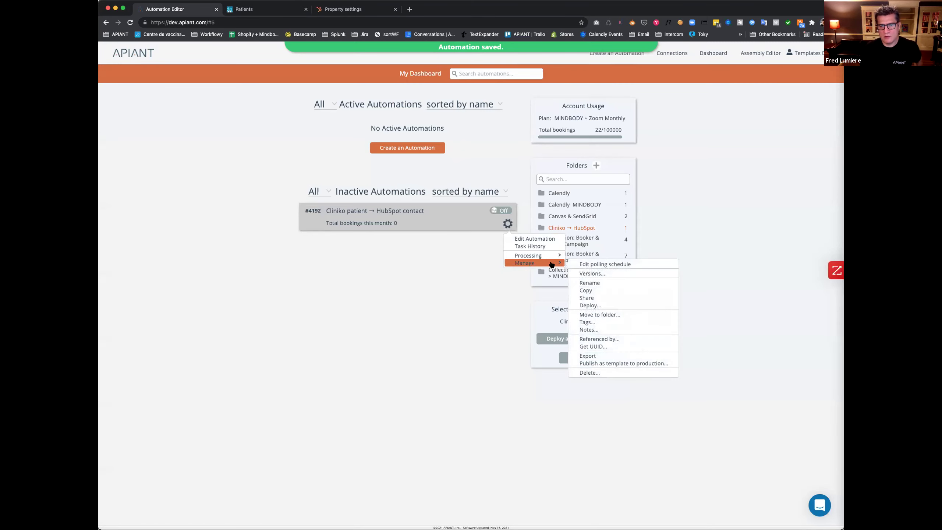
pyautogui.click(593, 275)
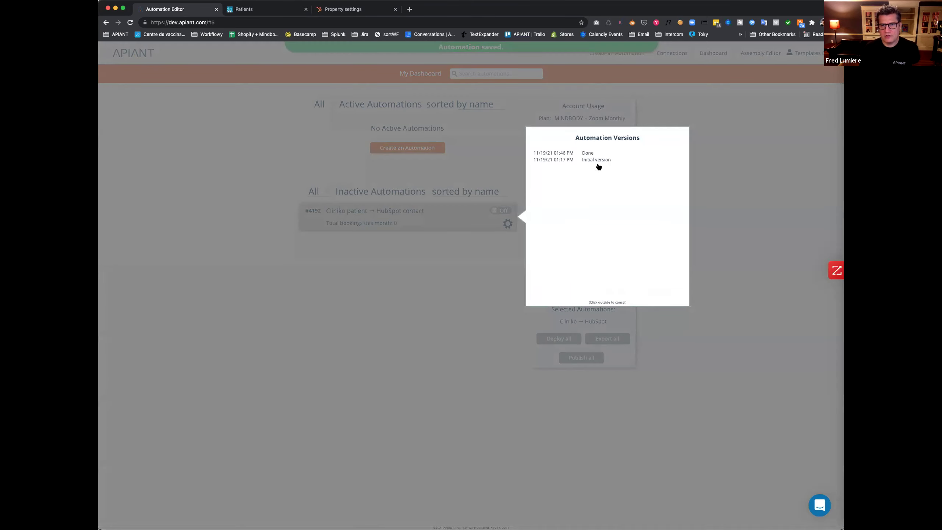
pyautogui.click(460, 260)
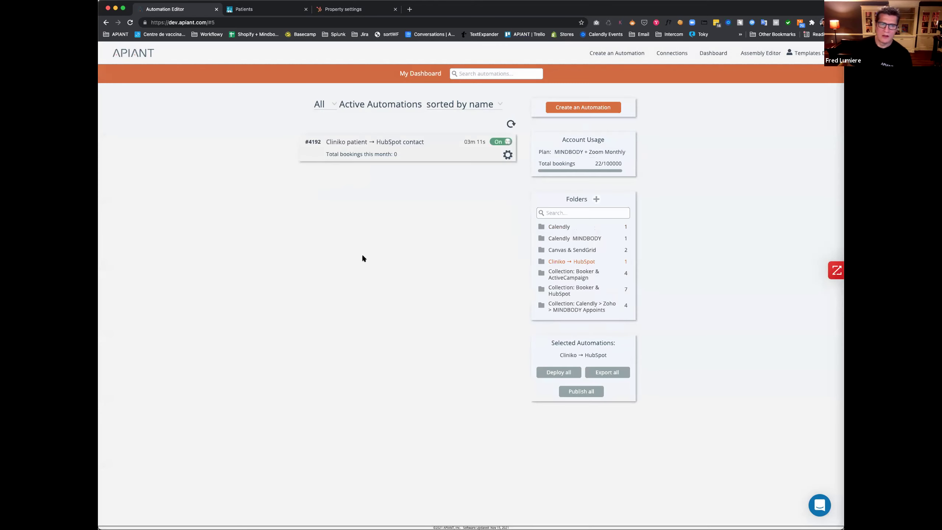
# Run the automation once via Execute now, then return to the dashboard.
pyautogui.click(507, 155)
pyautogui.moveTo(531, 185)
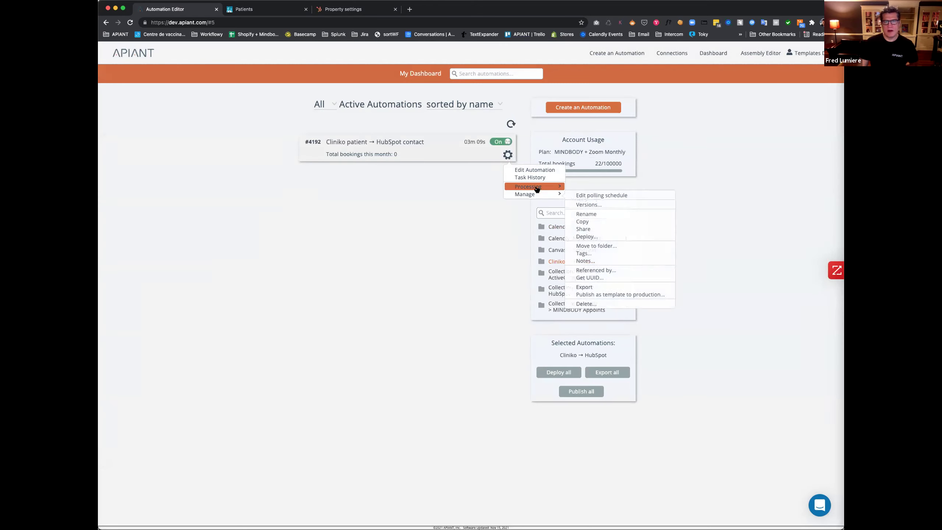
pyautogui.click(614, 188)
pyautogui.click(543, 290)
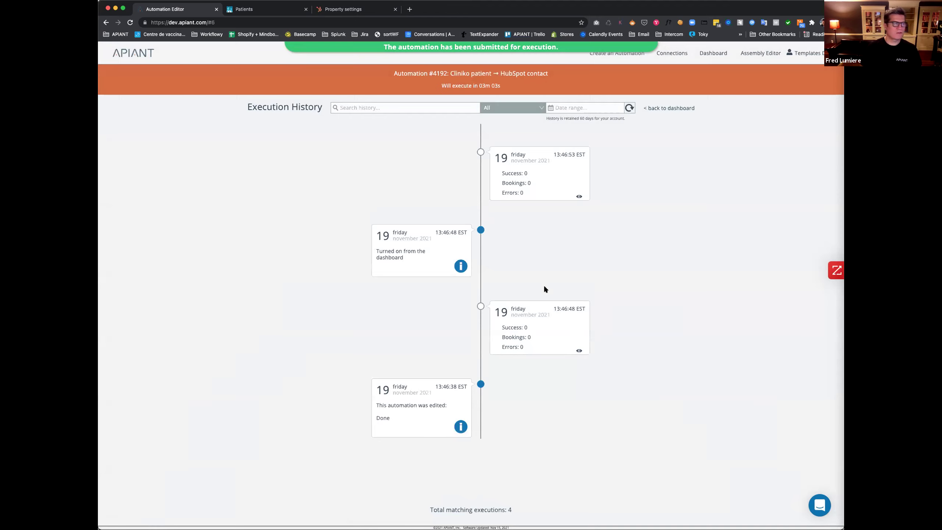
pyautogui.click(660, 108)
pyautogui.click(253, 14)
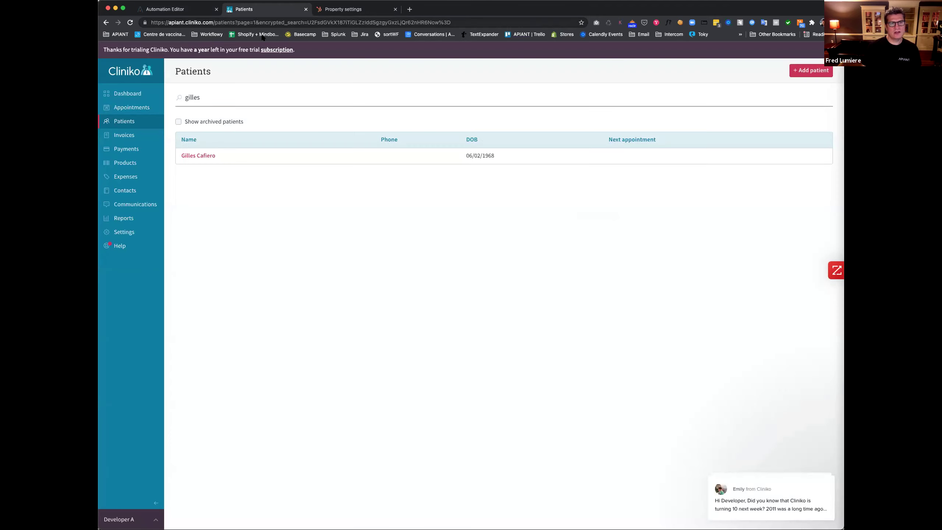
# Open the found patient's record in Cliniko for editing.
pyautogui.click(189, 155)
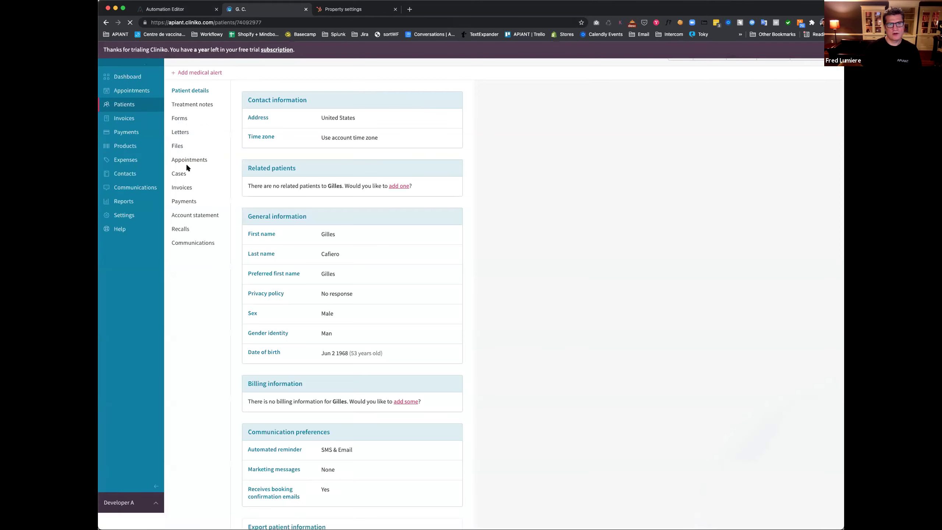
pyautogui.click(681, 74)
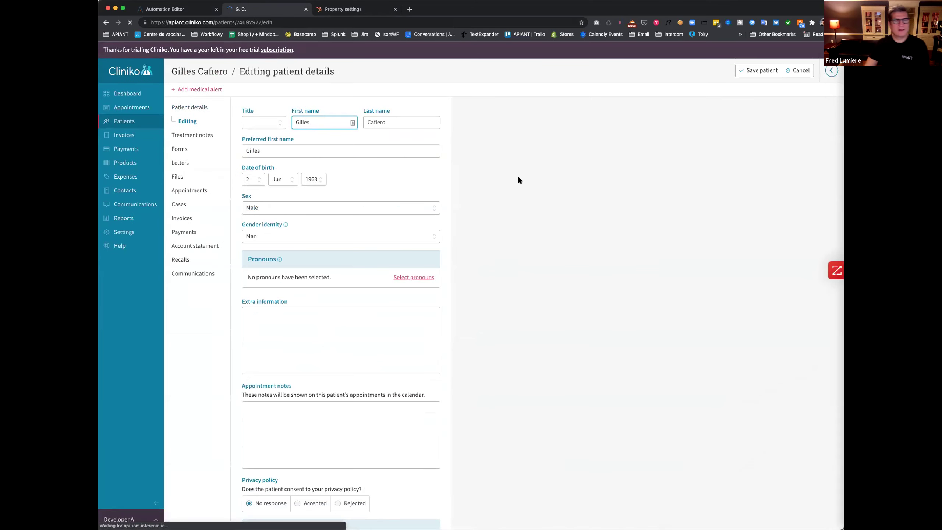
pyautogui.scroll(-2, 512, 182)
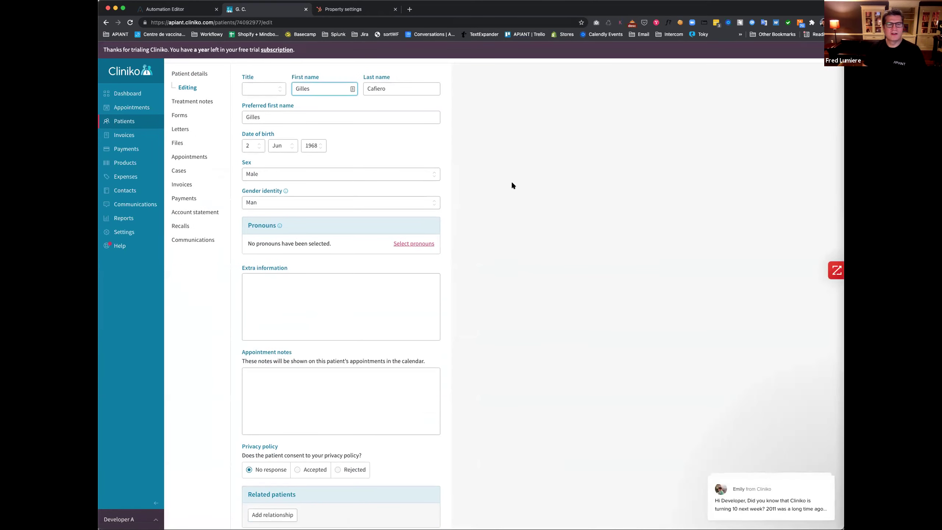
pyautogui.scroll(-5, 501, 191)
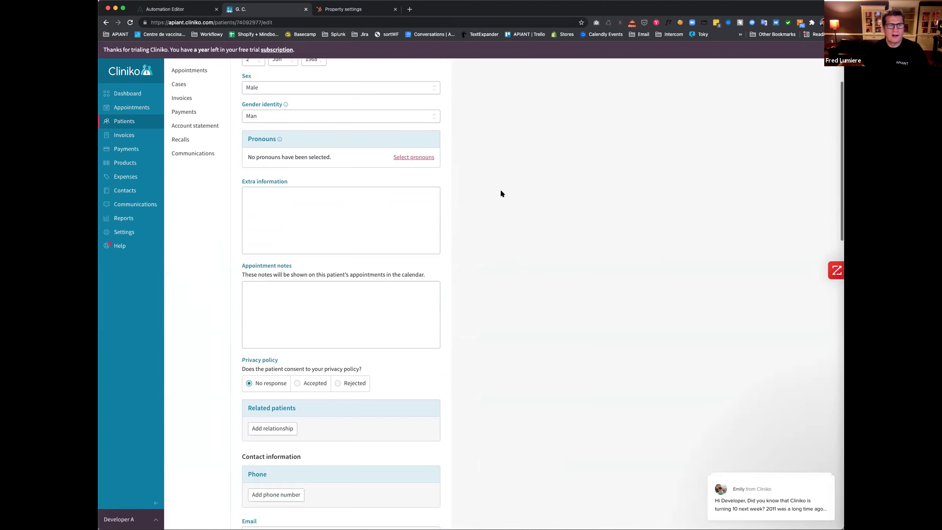
# Note in Extra information that the patient is a vegetarian chef, correct 'vegatarian', and save.
pyautogui.click(331, 209)
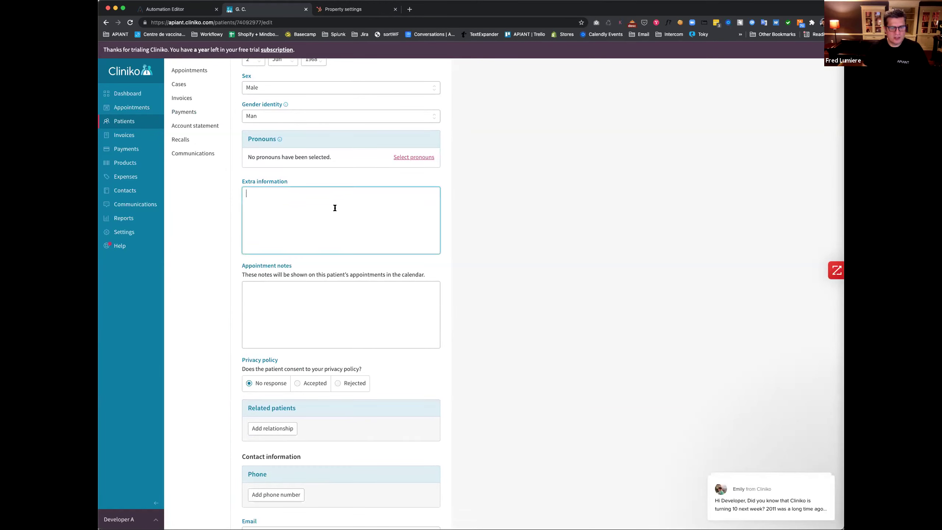
pyautogui.write('Gilles is')
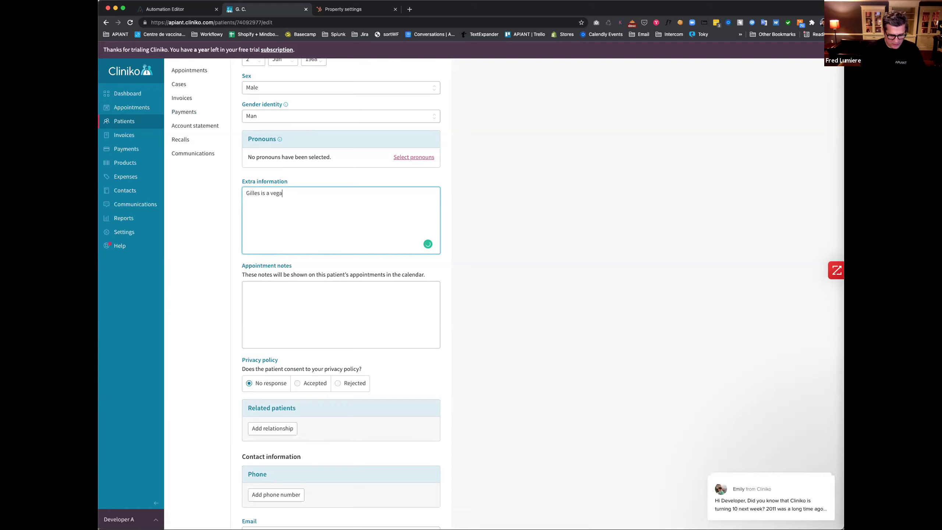
pyautogui.write('a vegatarian che')
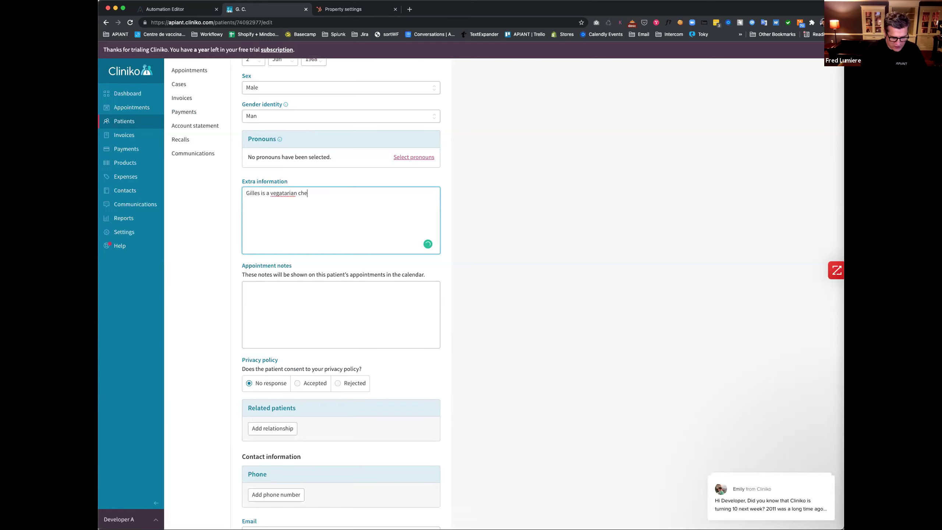
pyautogui.write('f')
pyautogui.rightClick(281, 192)
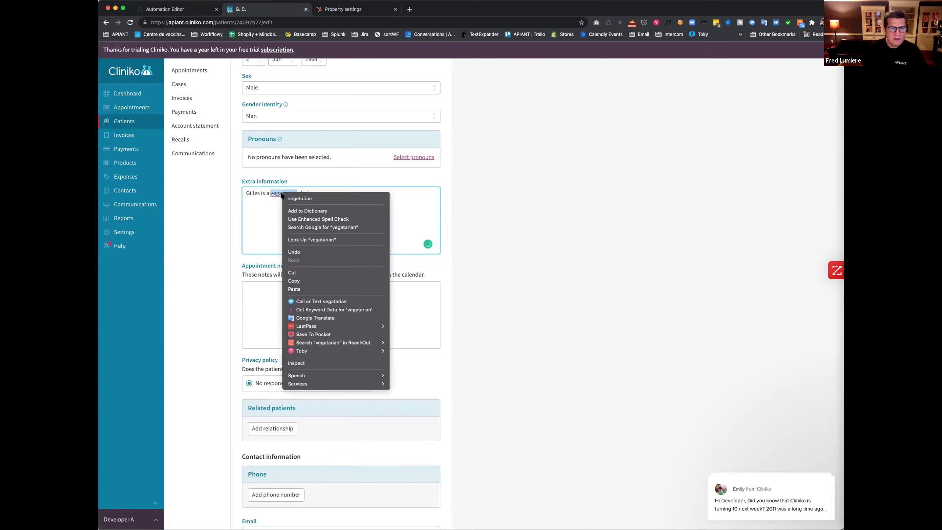
pyautogui.click(295, 201)
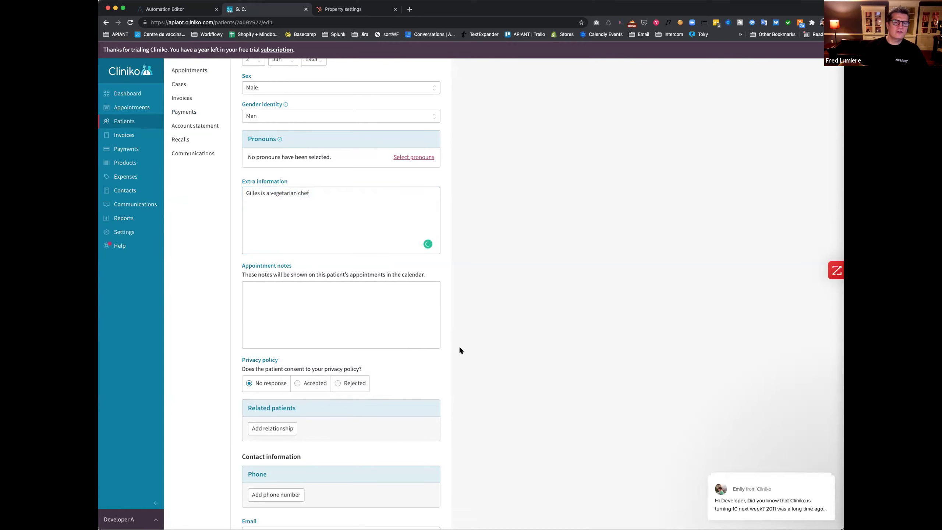
pyautogui.scroll(-15, 459, 349)
pyautogui.scroll(-5, 436, 347)
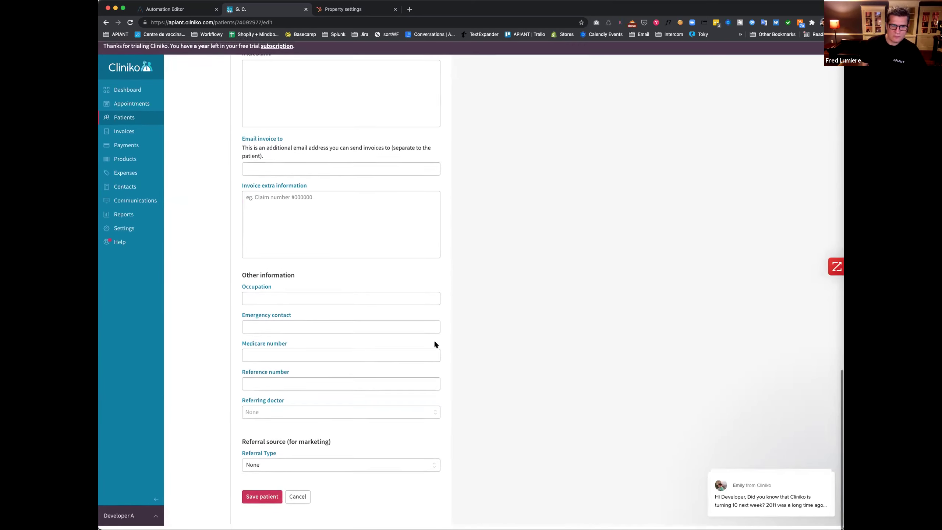
pyautogui.click(264, 501)
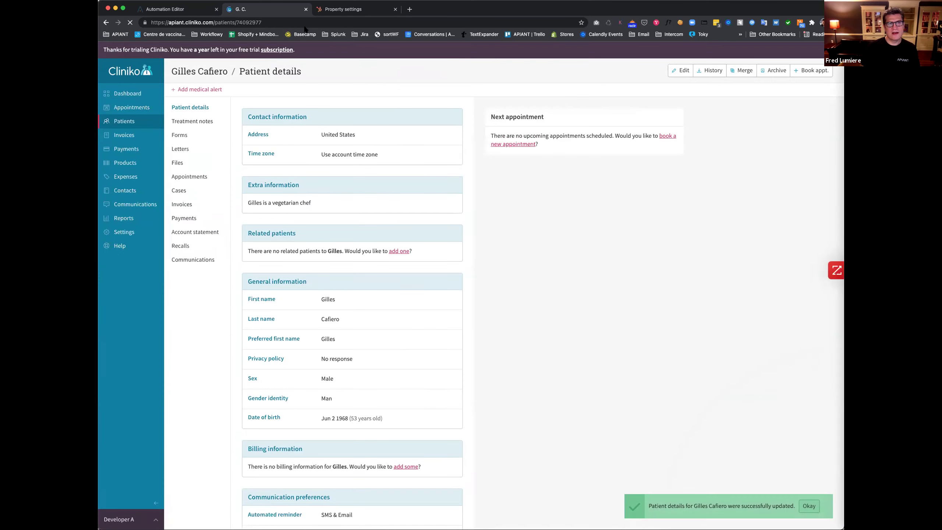
pyautogui.click(165, 9)
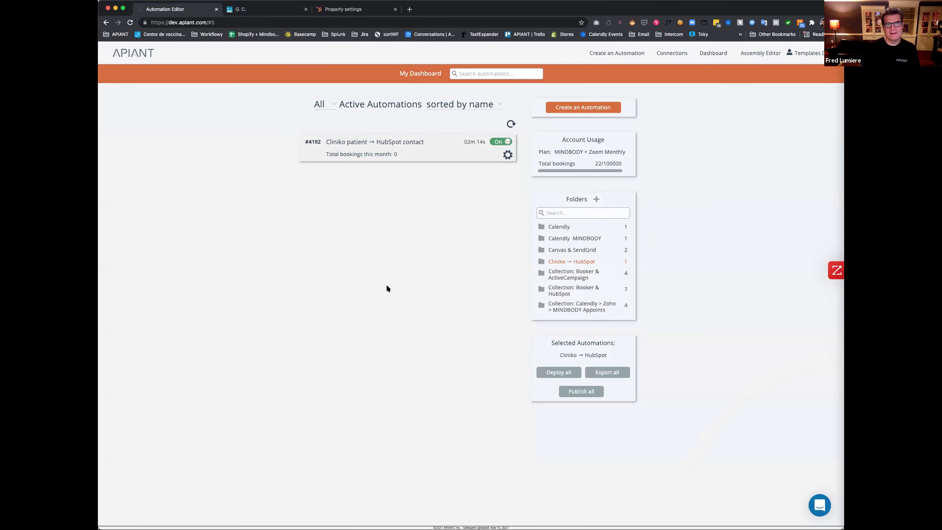
# Execute the Cliniko → HubSpot automation now and open its newest successful execution.
pyautogui.click(508, 155)
pyautogui.moveTo(552, 185)
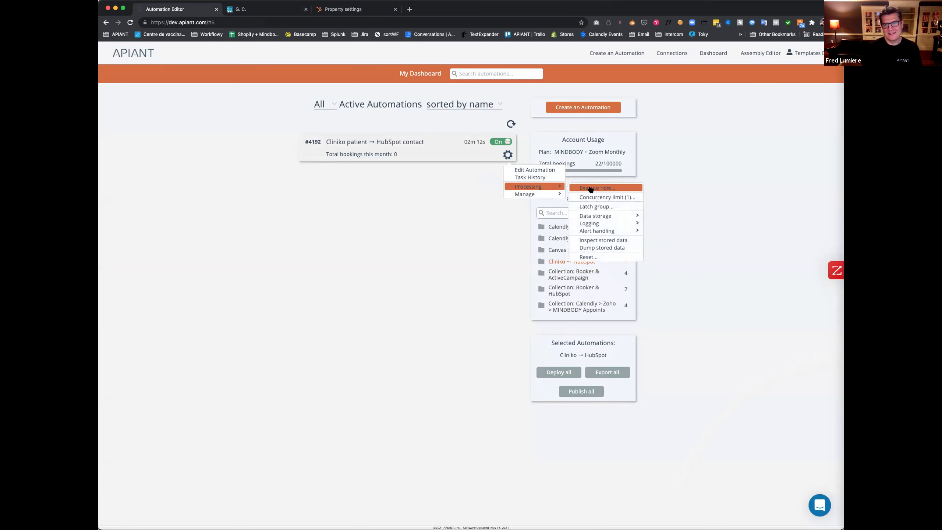
pyautogui.click(575, 215)
pyautogui.click(542, 292)
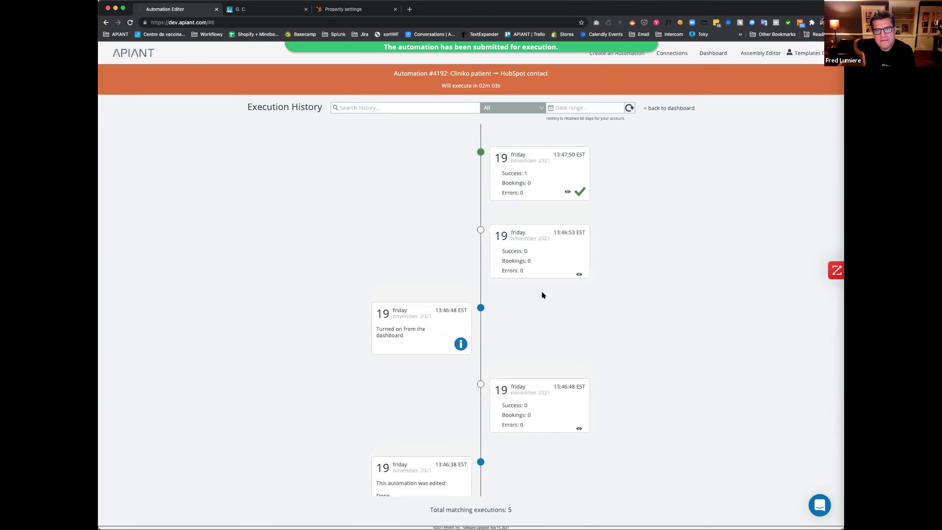
pyautogui.click(528, 176)
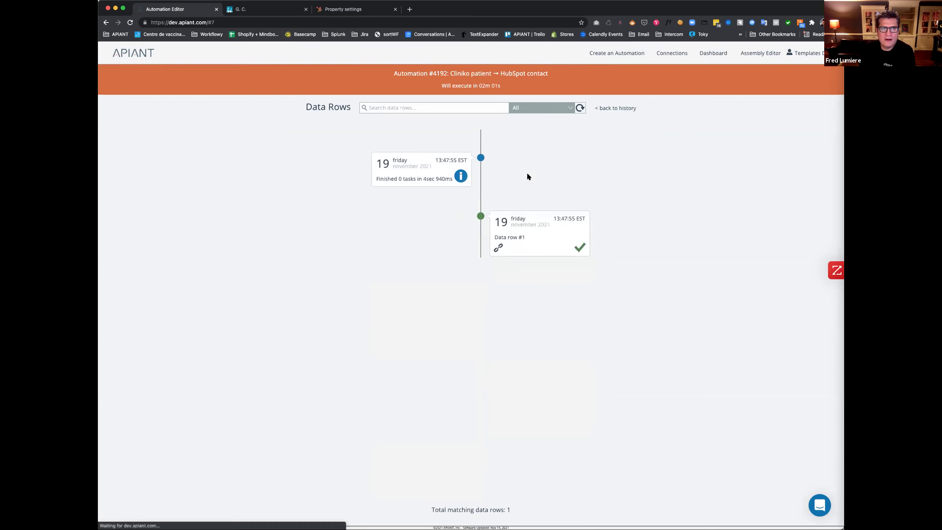
# Open data row #1's flow and inspect the trigger's patient fields and the no-email condition result.
pyautogui.click(534, 232)
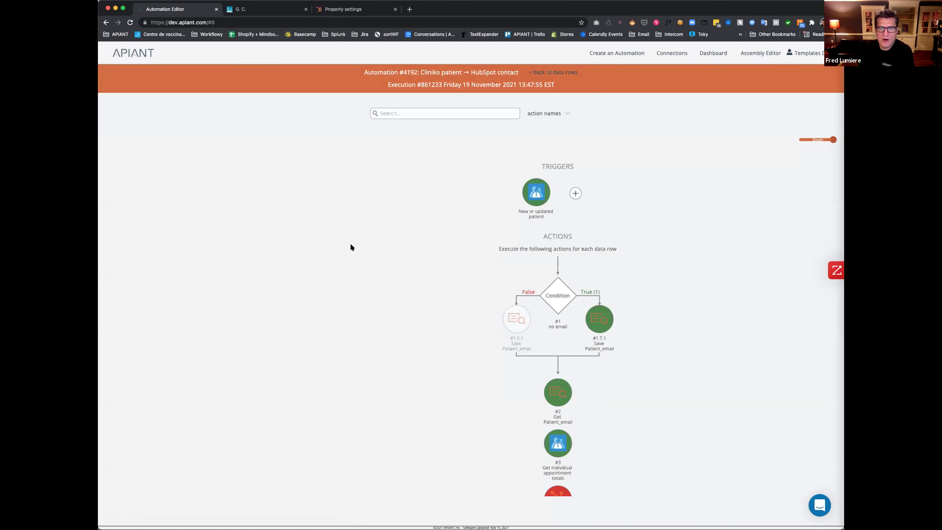
pyautogui.click(537, 197)
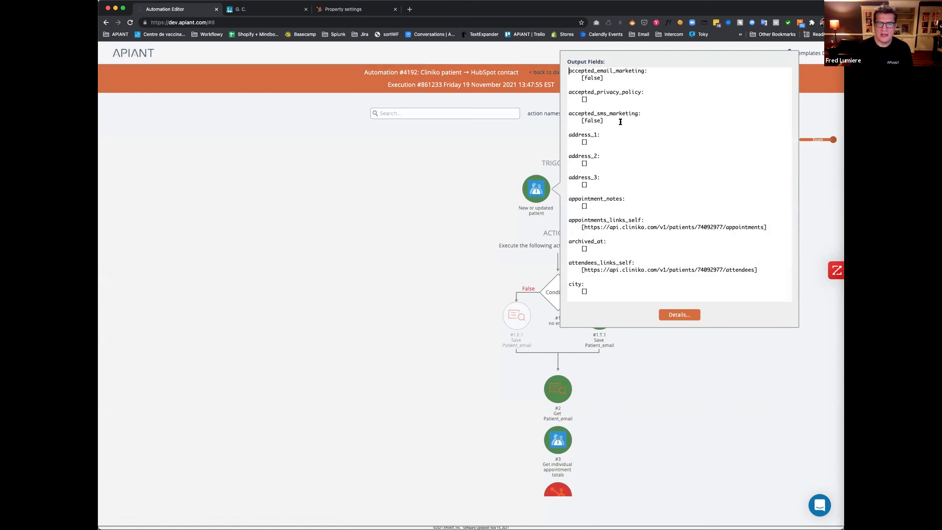
pyautogui.scroll(-5, 620, 122)
pyautogui.scroll(-6, 621, 123)
pyautogui.click(464, 245)
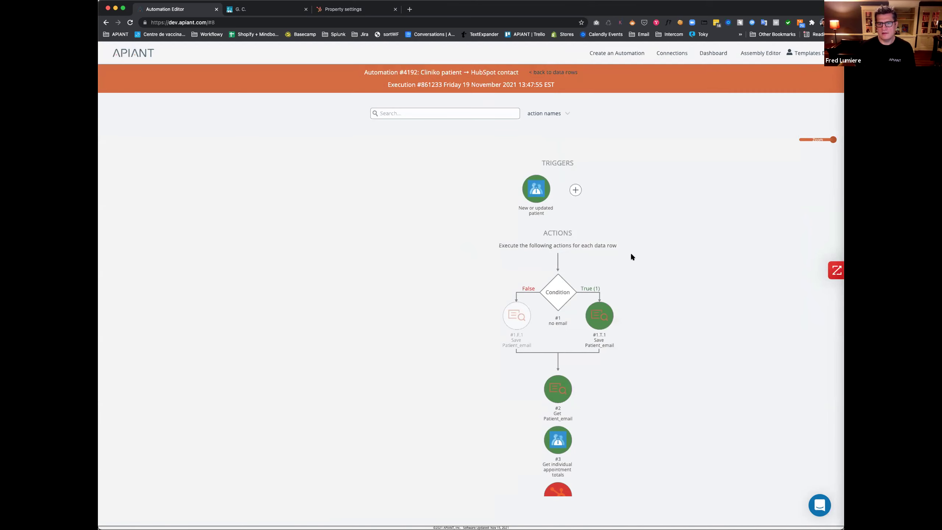
pyautogui.scroll(-5, 718, 241)
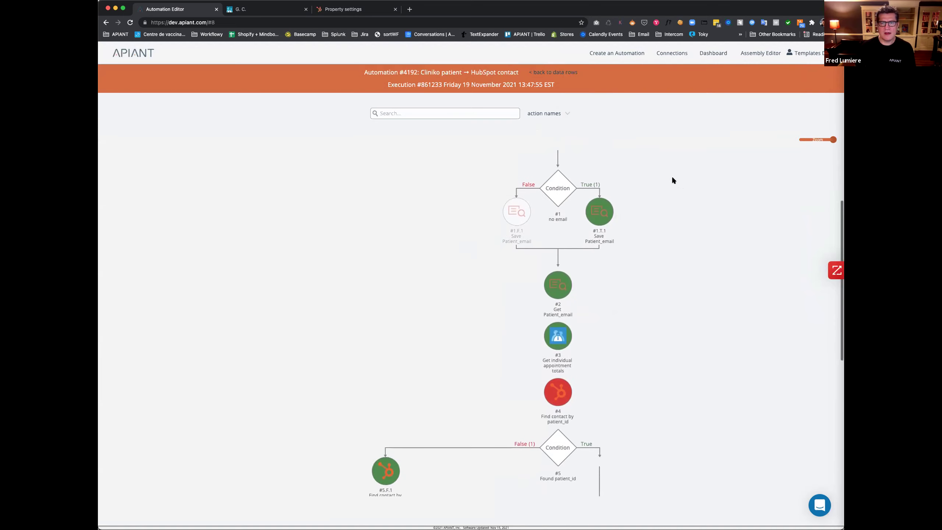
pyautogui.click(557, 188)
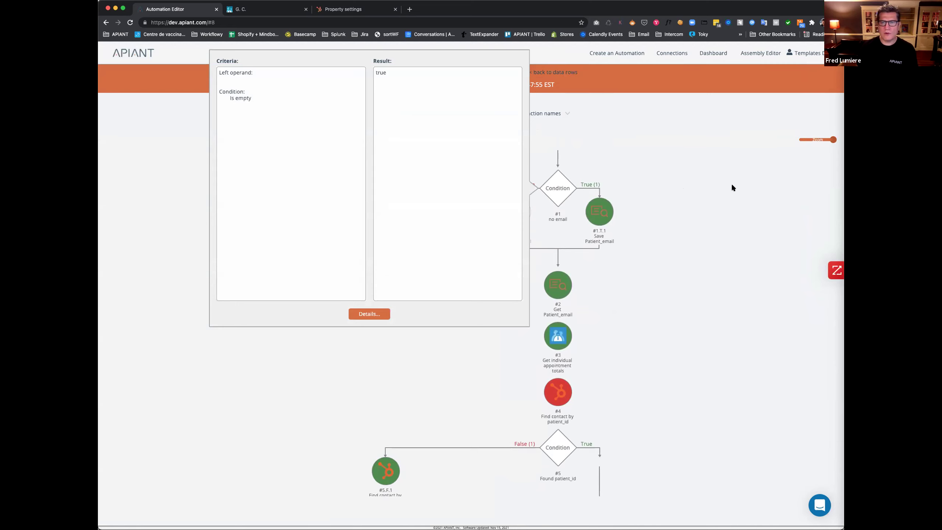
# Check the Save/Get Patient_email stored values and the appointment totals showing 0 booked, arrived, cancelled, noshow.
pyautogui.click(601, 217)
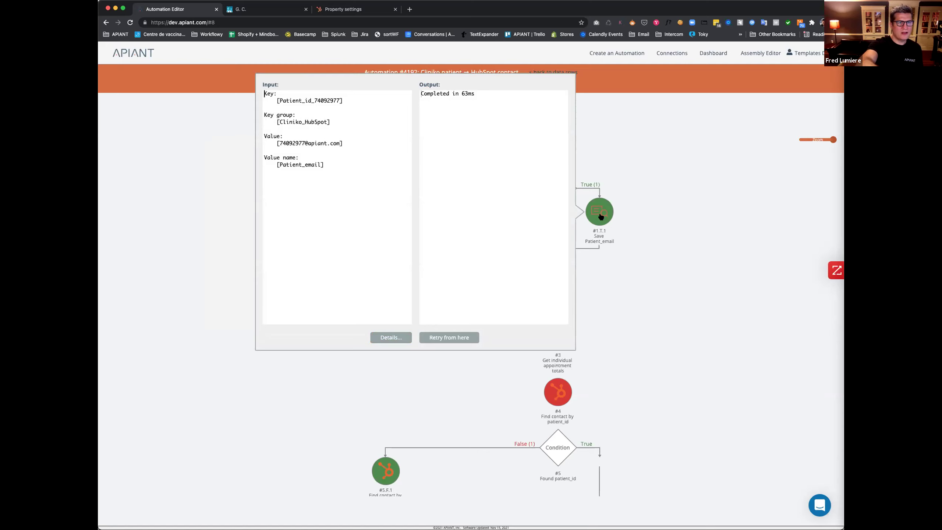
pyautogui.moveTo(304, 143); pyautogui.dragTo(279, 143)
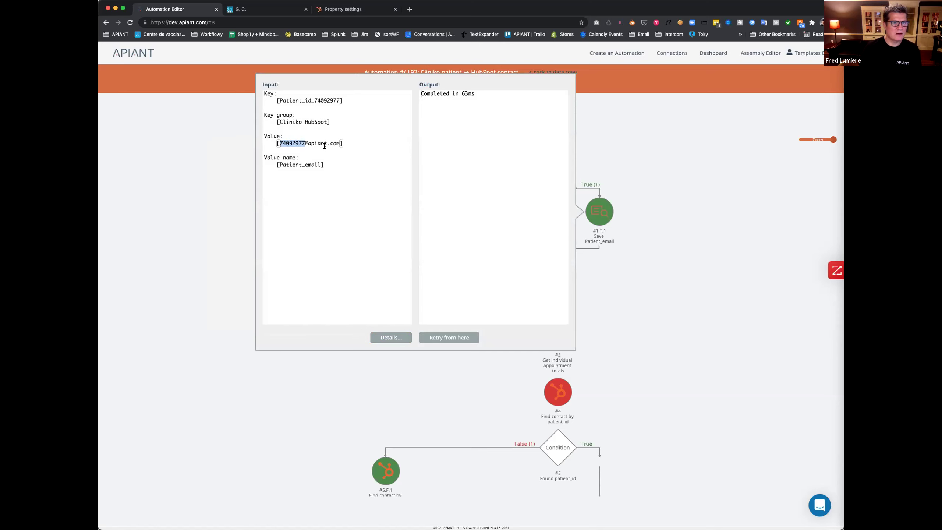
pyautogui.click(656, 218)
pyautogui.scroll(-3, 657, 218)
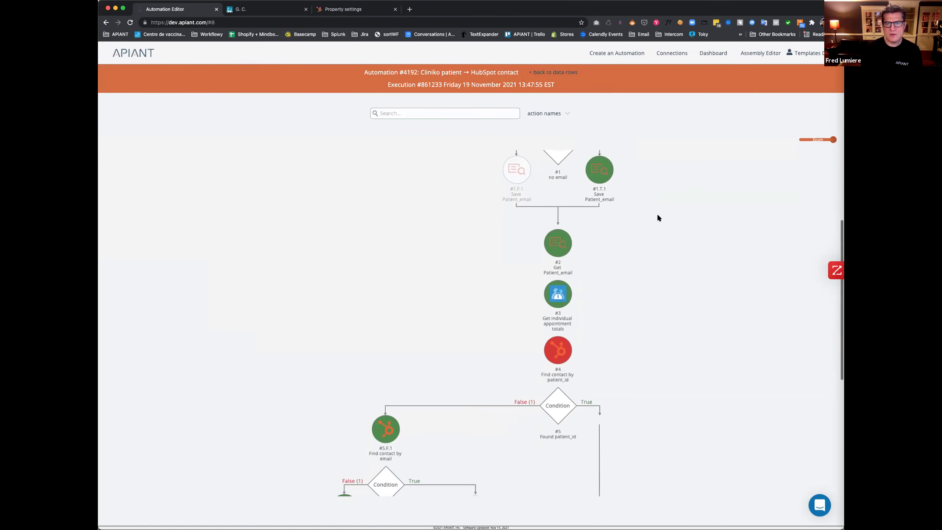
pyautogui.click(561, 202)
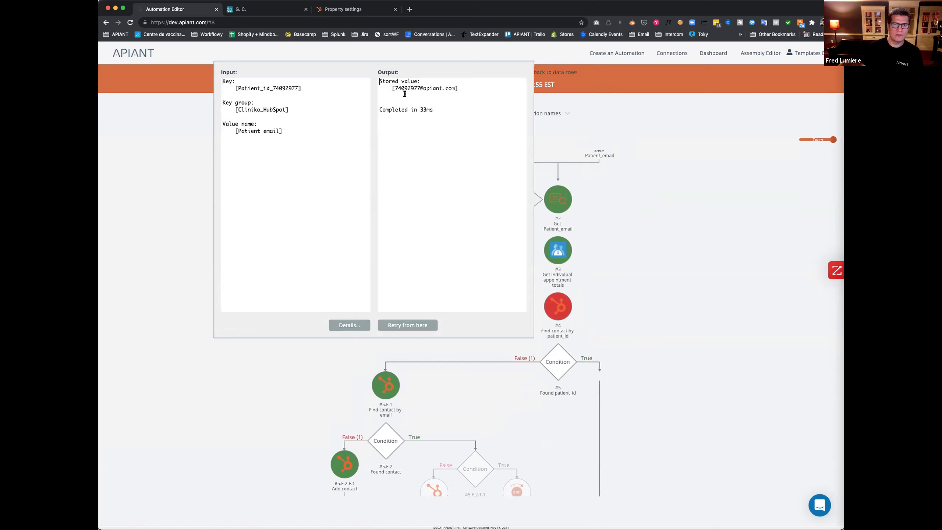
pyautogui.click(666, 211)
pyautogui.scroll(3, 666, 211)
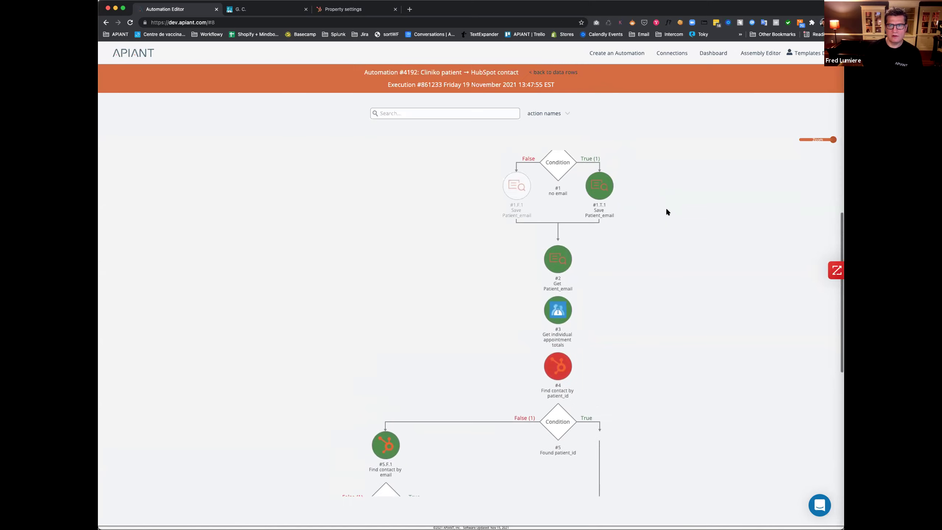
pyautogui.click(606, 187)
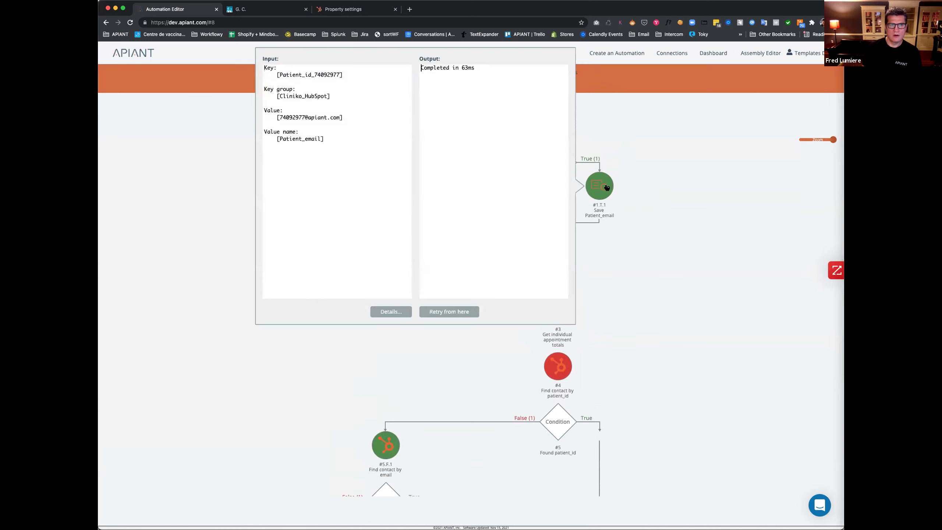
pyautogui.click(666, 218)
pyautogui.scroll(-7, 663, 216)
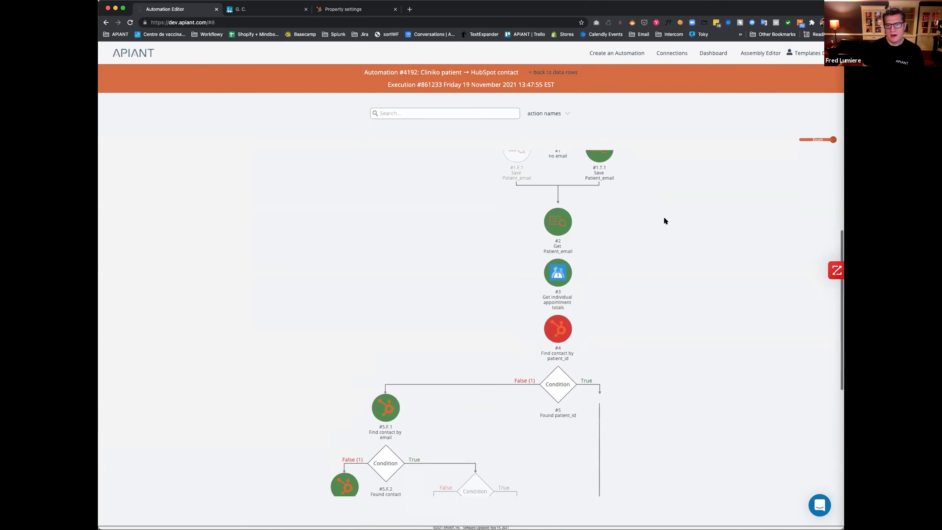
pyautogui.click(560, 180)
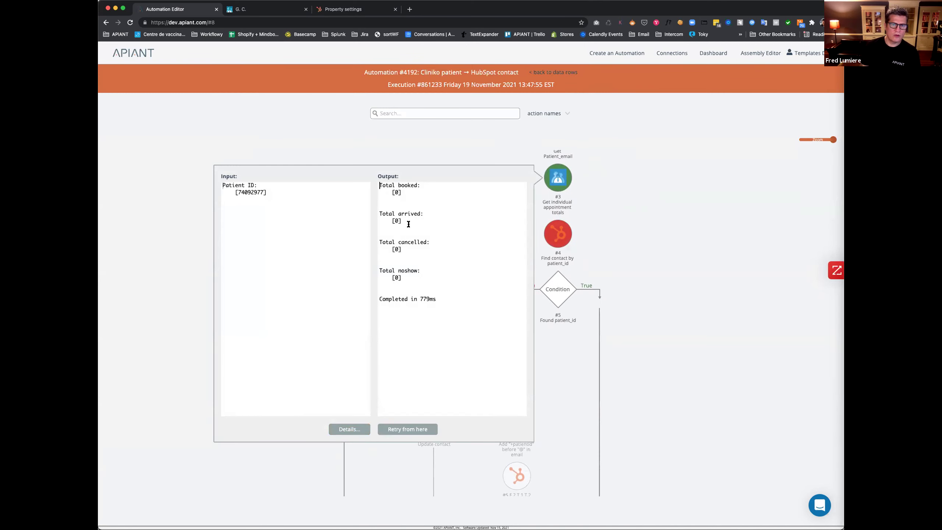
# Confirm the Find contact by patient_id step (#4) found no existing HubSpot contact.
pyautogui.click(654, 216)
pyautogui.scroll(-3, 666, 208)
pyautogui.scroll(-2, 666, 209)
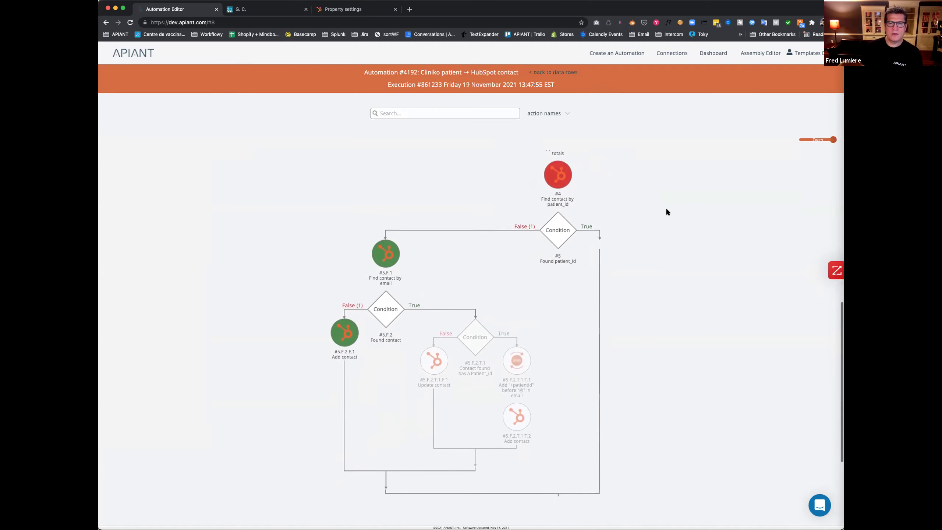
pyautogui.click(558, 176)
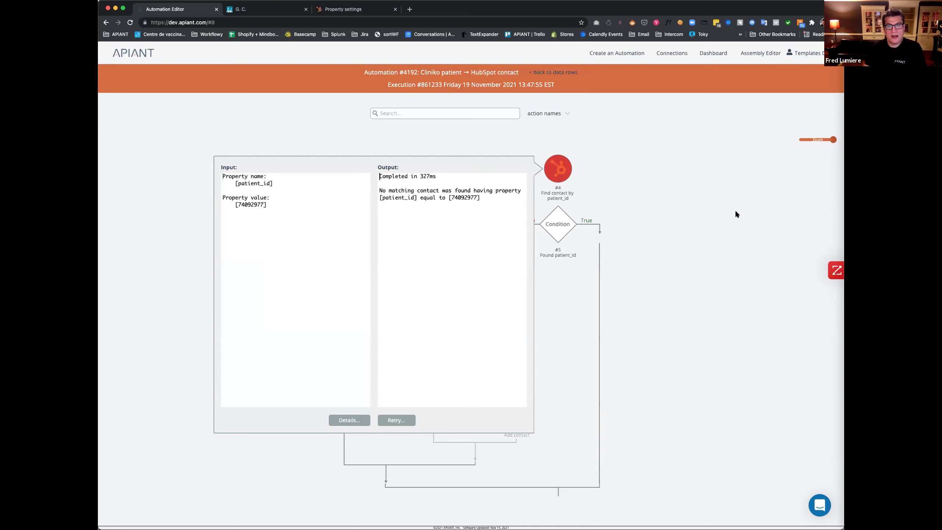
pyautogui.click(639, 240)
pyautogui.scroll(-3, 681, 241)
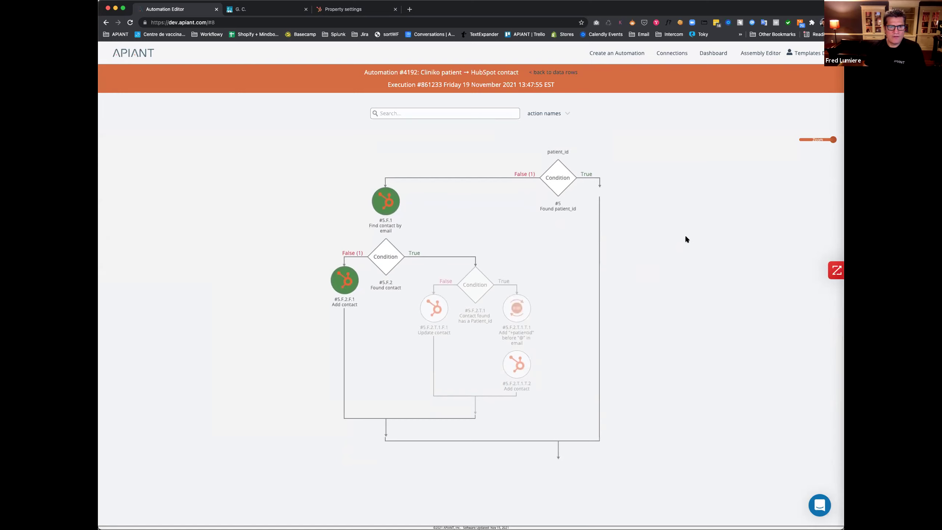
# Check the Find contact by email result and the new contact added by Add contact.
pyautogui.click(378, 203)
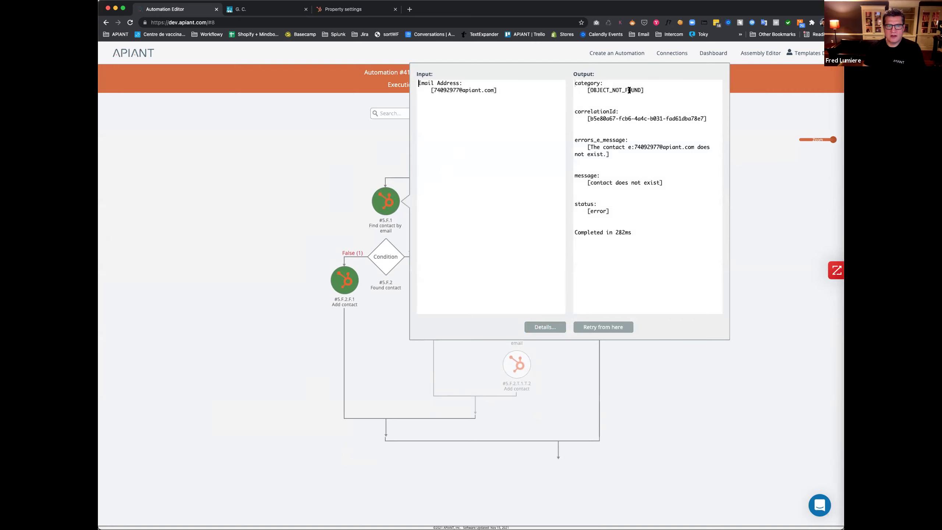
pyautogui.click(316, 204)
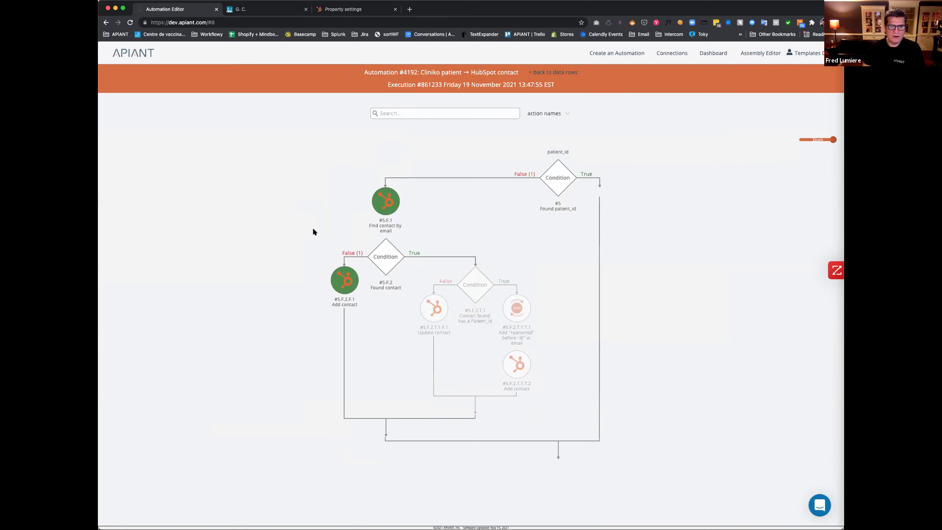
pyautogui.scroll(-1, 313, 231)
pyautogui.click(348, 262)
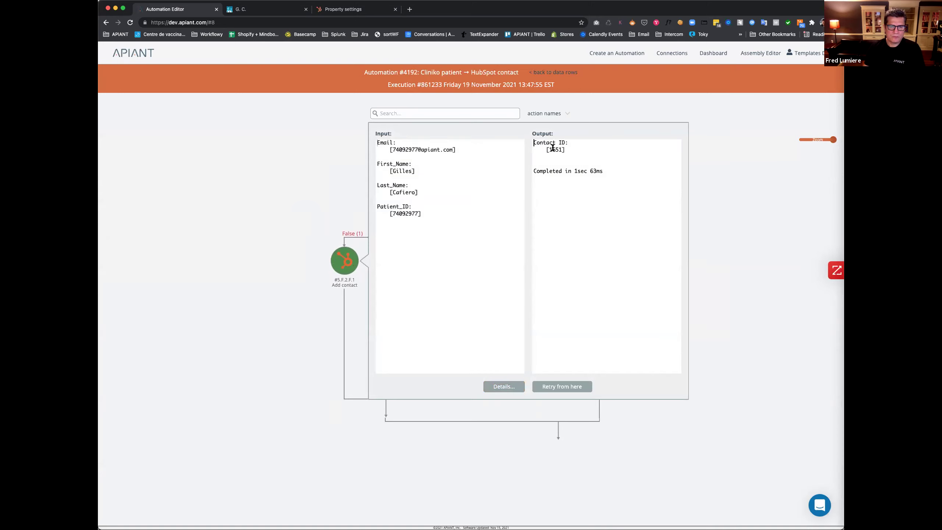
pyautogui.click(345, 270)
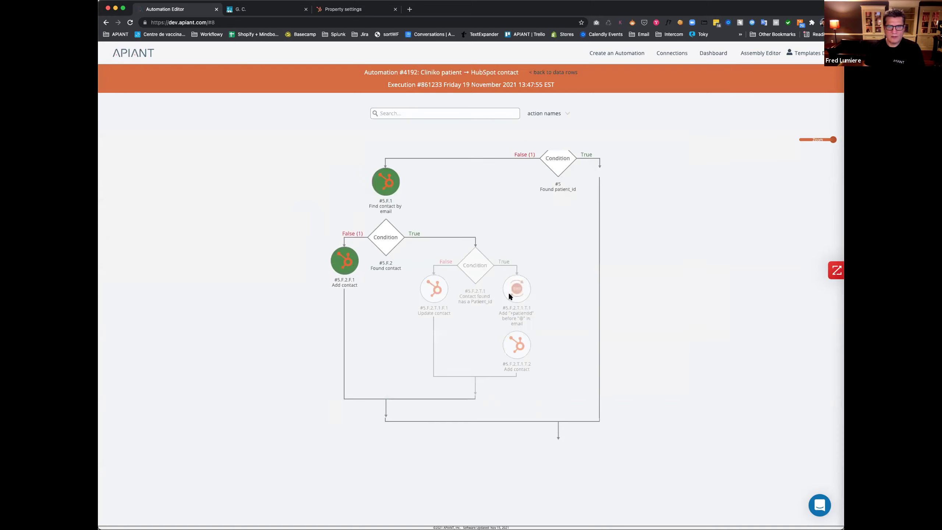
pyautogui.scroll(10, 701, 264)
pyautogui.click(352, 10)
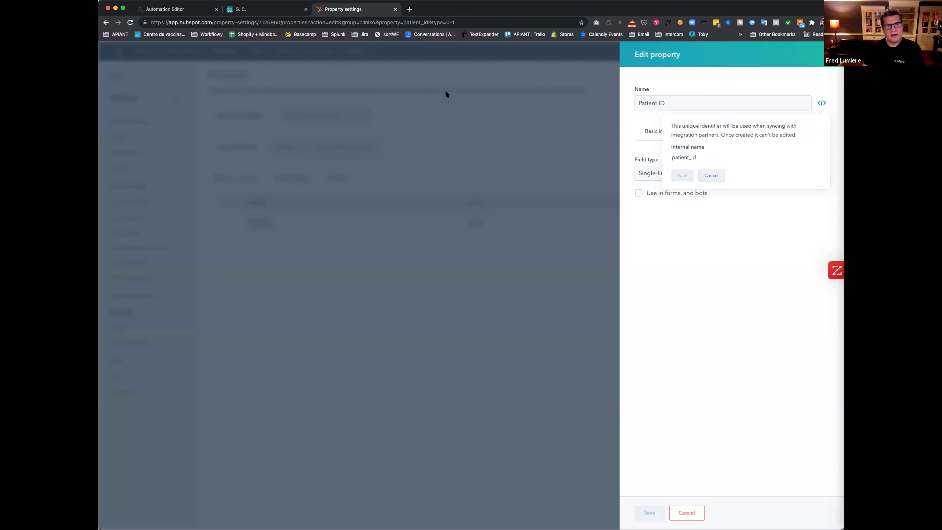
# Review HubSpot's full contacts list, showing 5 records, then return to the APIANT execution.
pyautogui.press('Escape')
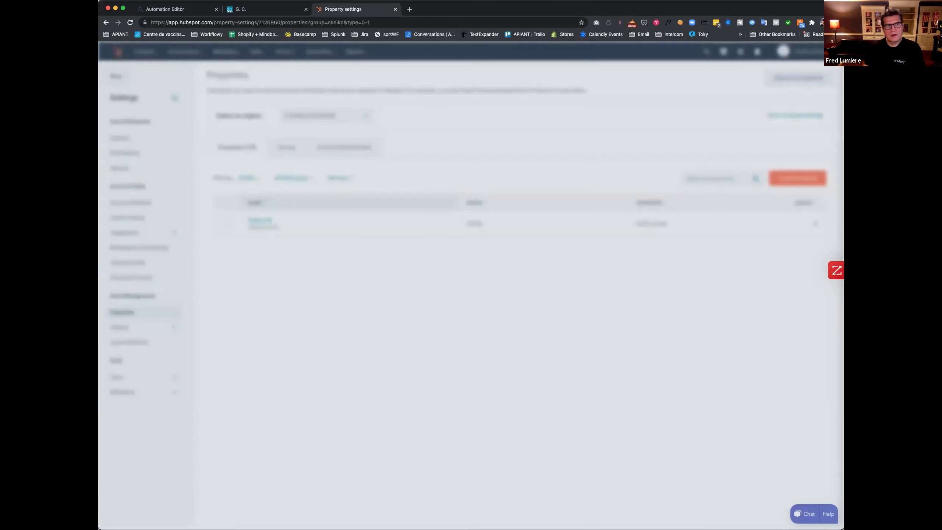
pyautogui.moveTo(139, 52)
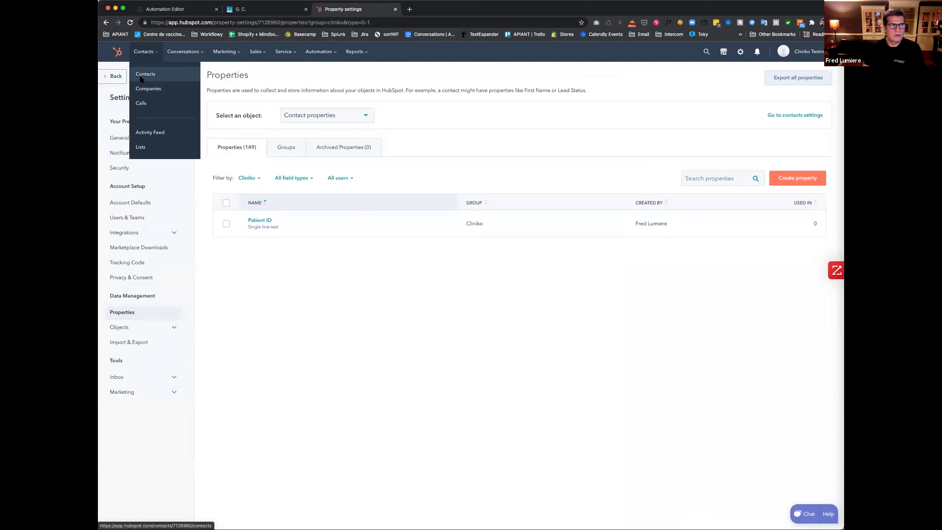
pyautogui.click(138, 75)
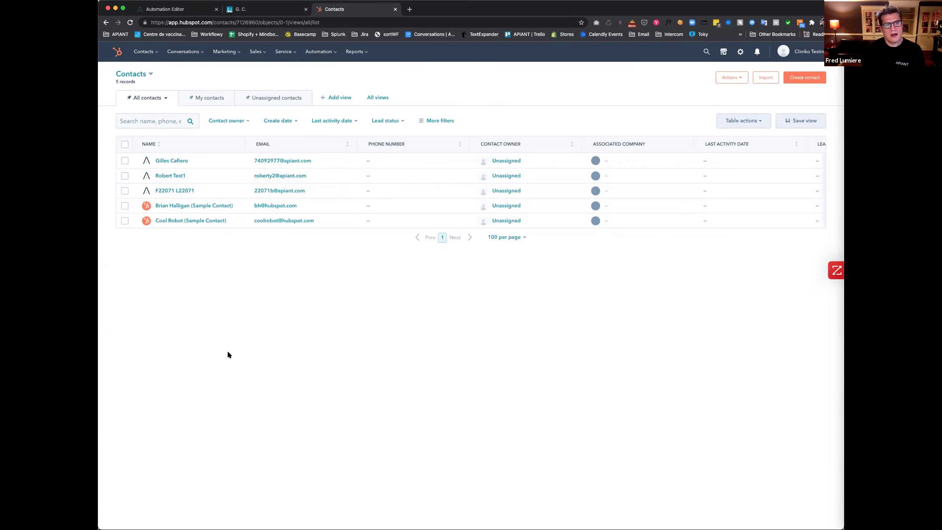
pyautogui.click(189, 11)
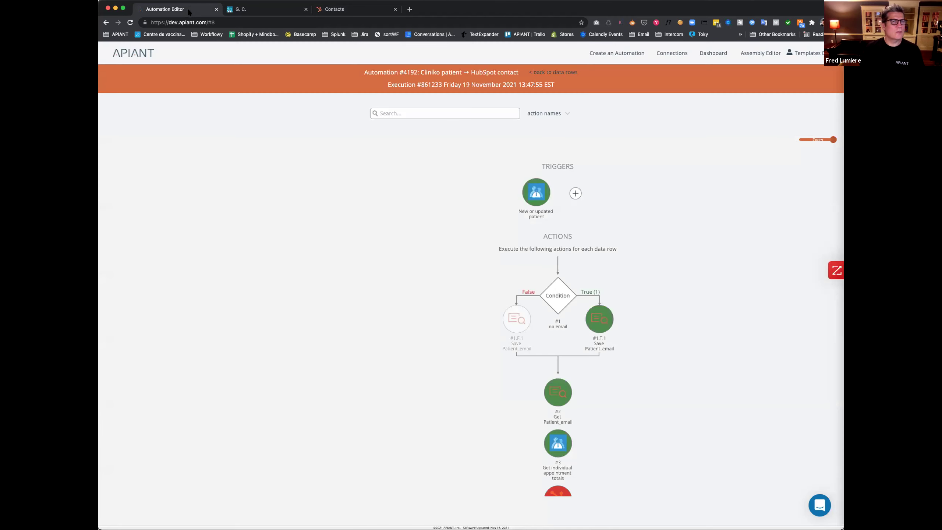
# Inspect the skipped #1.F.1 Save Patient_email step in the previous execution's flow.
pyautogui.scroll(-3, 475, 221)
pyautogui.scroll(3, 474, 221)
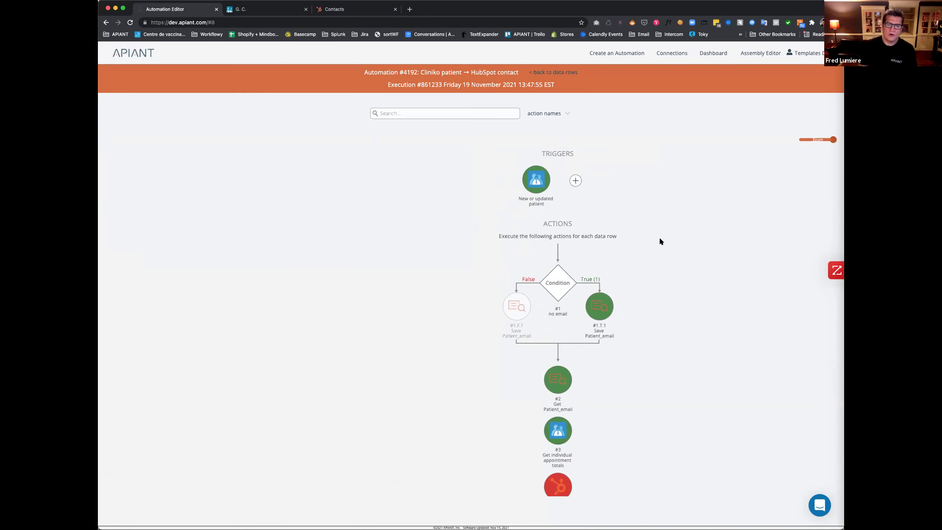
pyautogui.scroll(-3, 660, 238)
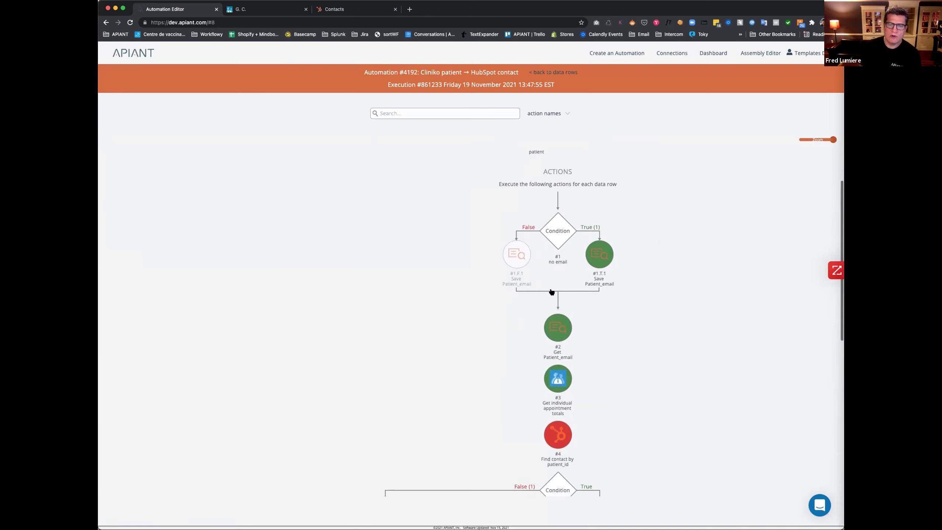
pyautogui.click(516, 255)
pyautogui.scroll(-5, 707, 297)
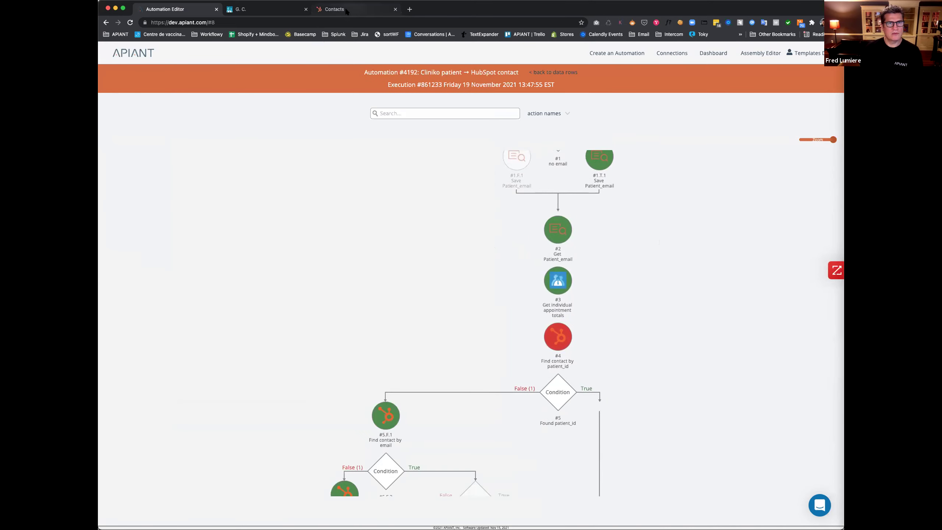
pyautogui.click(255, 9)
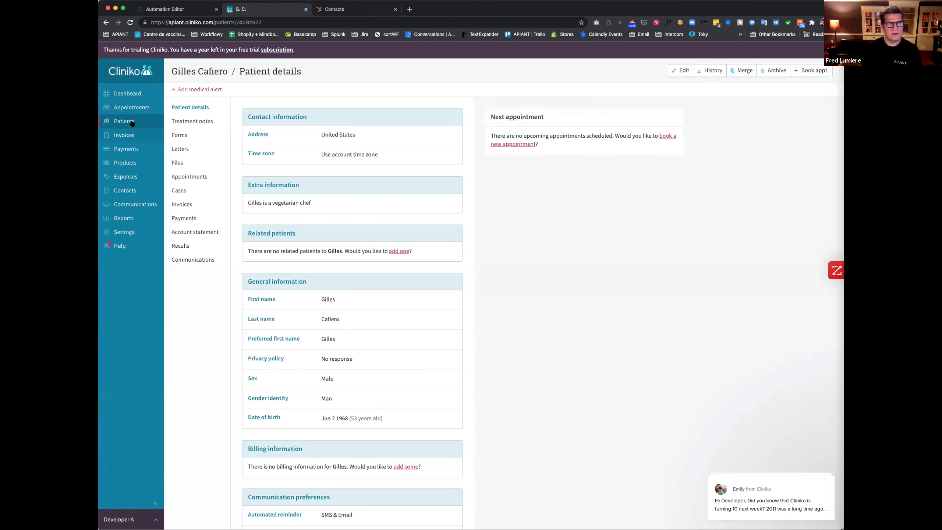
# Change a Cliniko patient's Extra information to 'test' and save the patient.
pyautogui.click(131, 123)
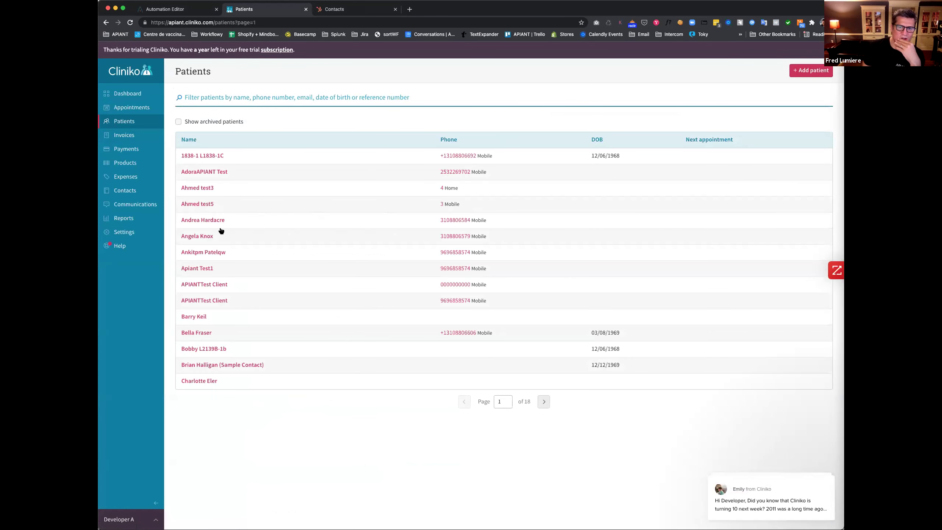
pyautogui.click(204, 241)
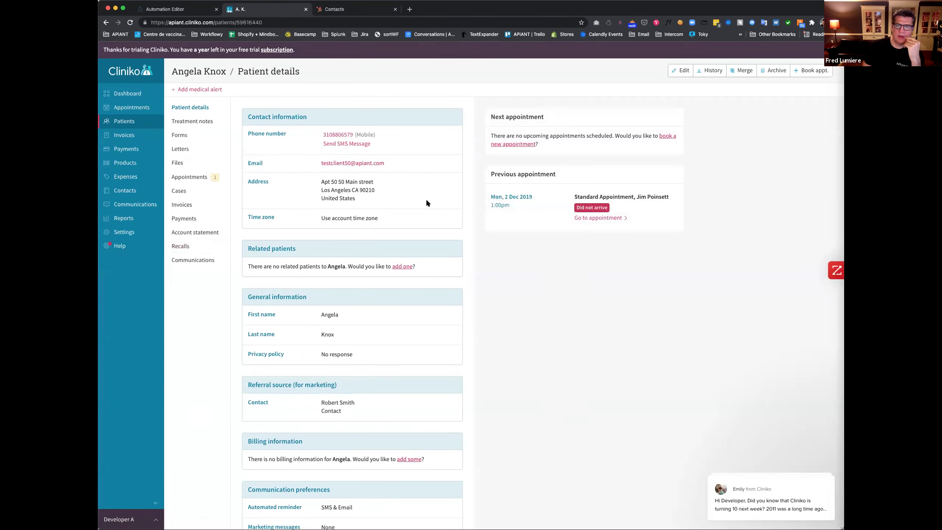
pyautogui.click(681, 70)
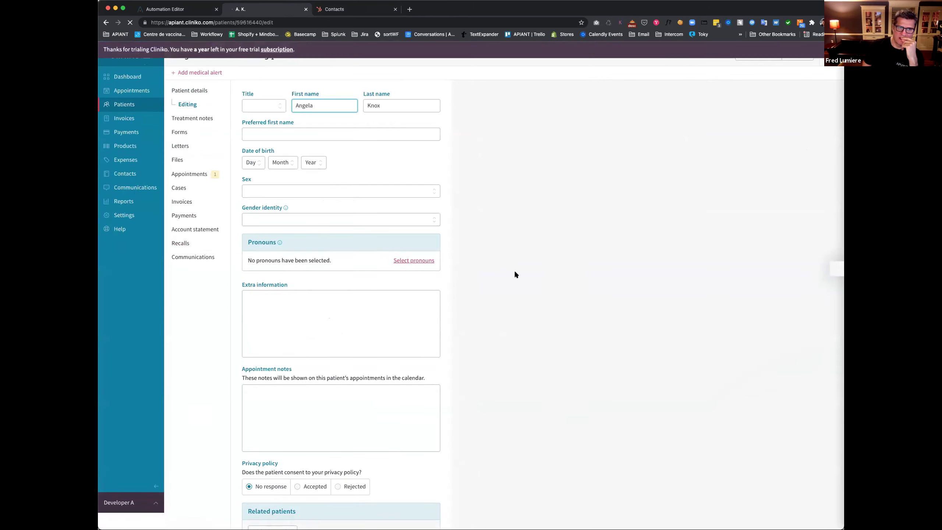
pyautogui.click(348, 328)
pyautogui.write('tes')
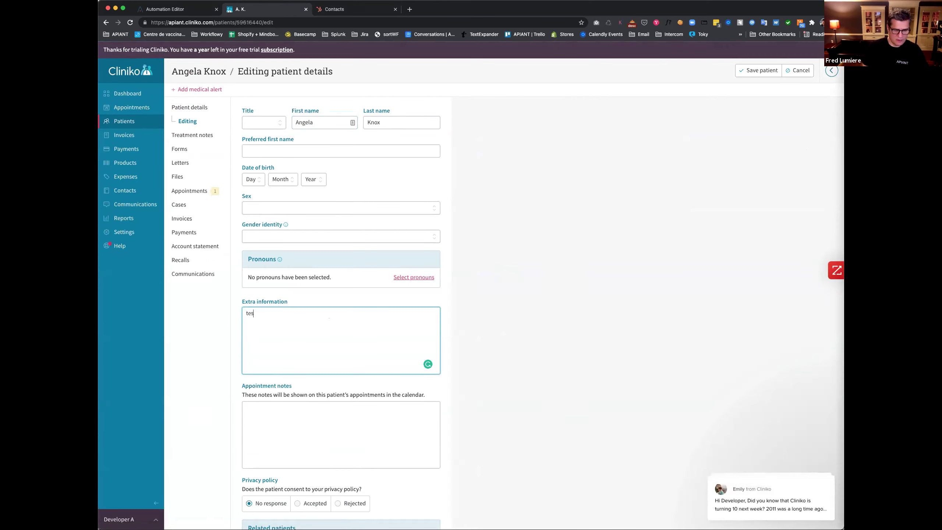
pyautogui.write('t')
pyautogui.scroll(-15, 462, 457)
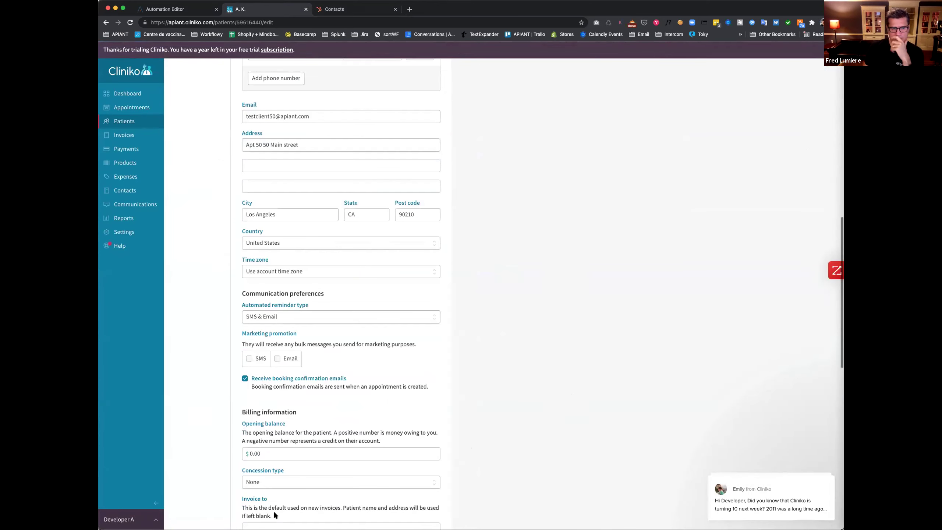
pyautogui.scroll(-10, 275, 511)
pyautogui.click(262, 500)
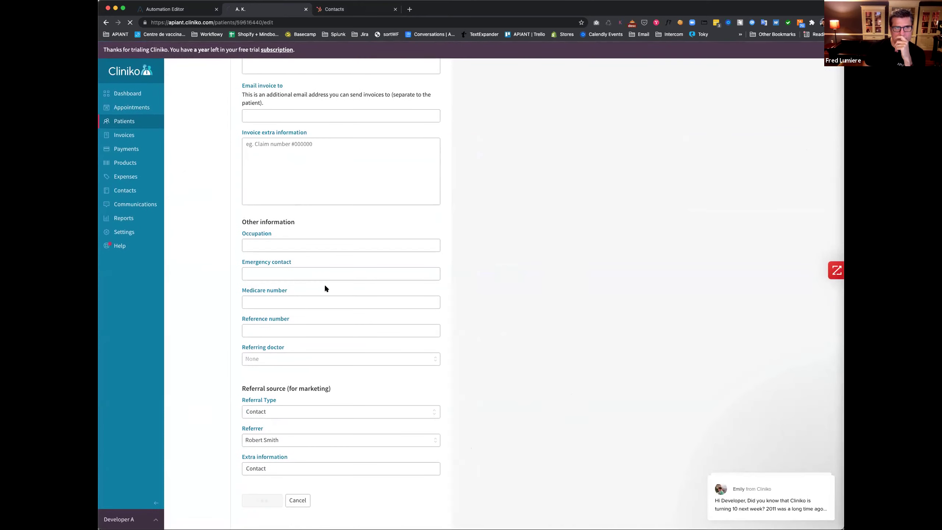
pyautogui.click(160, 11)
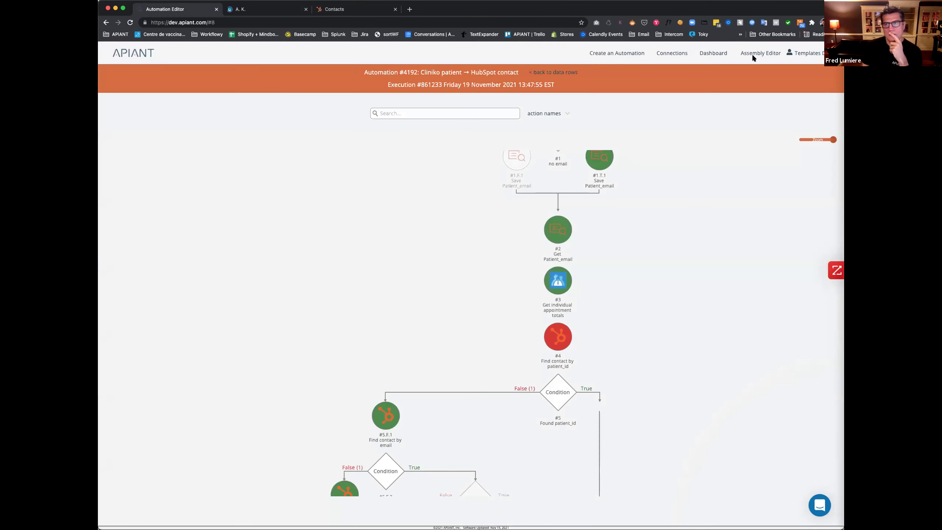
# Execute the Cliniko patient → HubSpot contact automation now and open the new run's data rows.
pyautogui.click(713, 53)
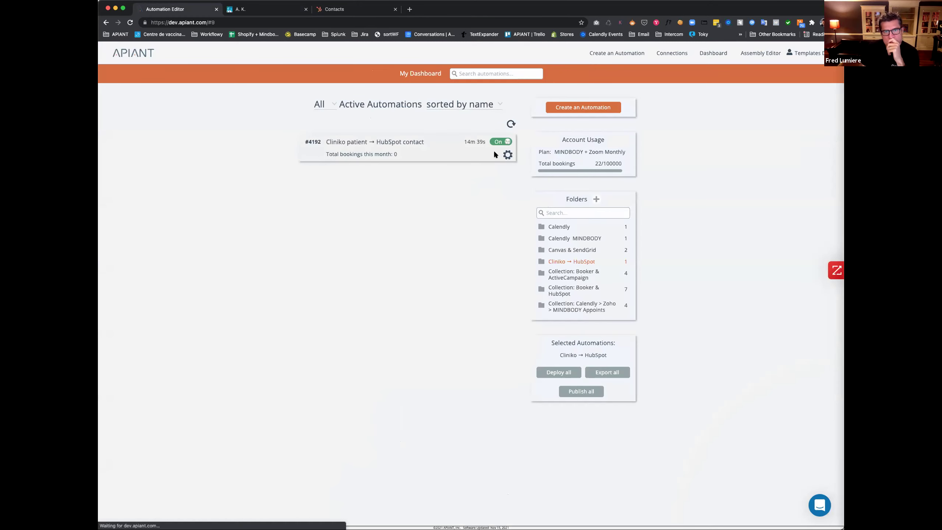
pyautogui.click(508, 155)
pyautogui.moveTo(537, 186)
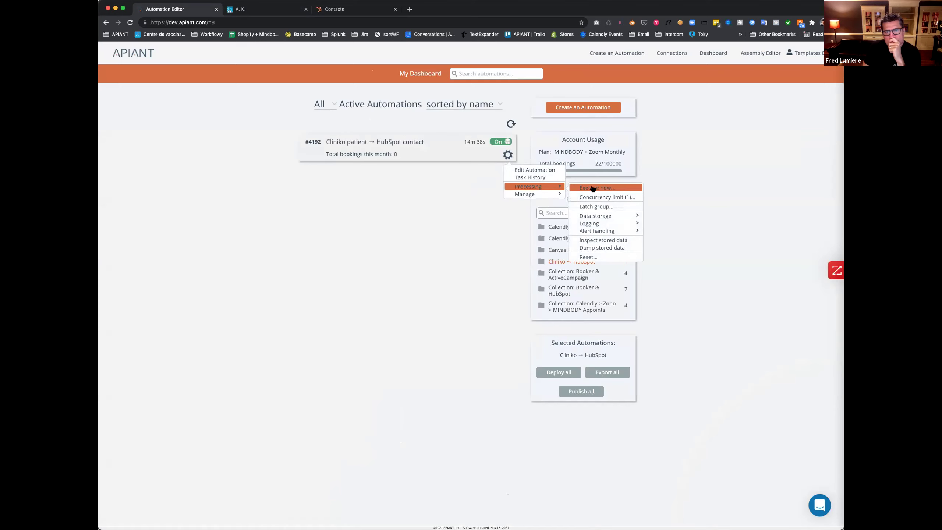
pyautogui.click(593, 188)
pyautogui.click(539, 292)
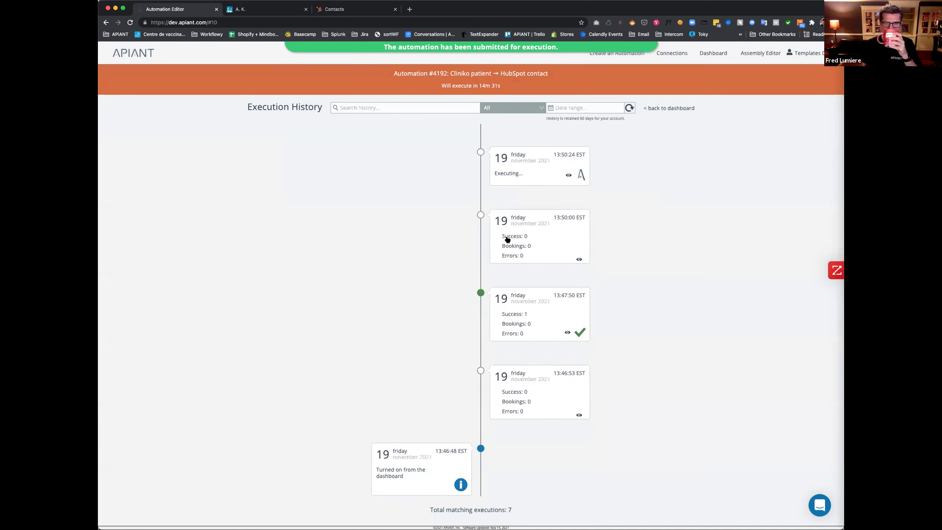
pyautogui.click(536, 185)
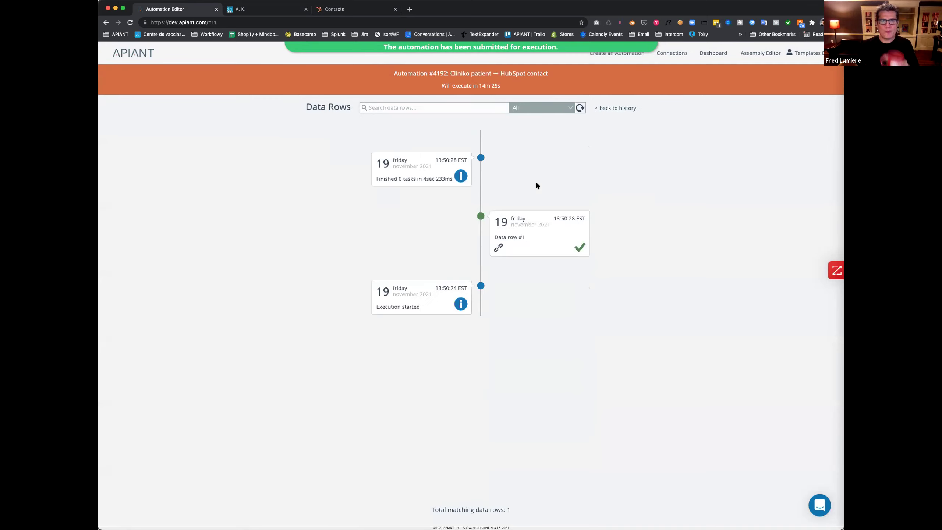
# Open Data row #1's flow and inspect the Save Patient_email step's input and output.
pyautogui.click(536, 239)
pyautogui.scroll(5, 614, 217)
pyautogui.scroll(-2, 414, 268)
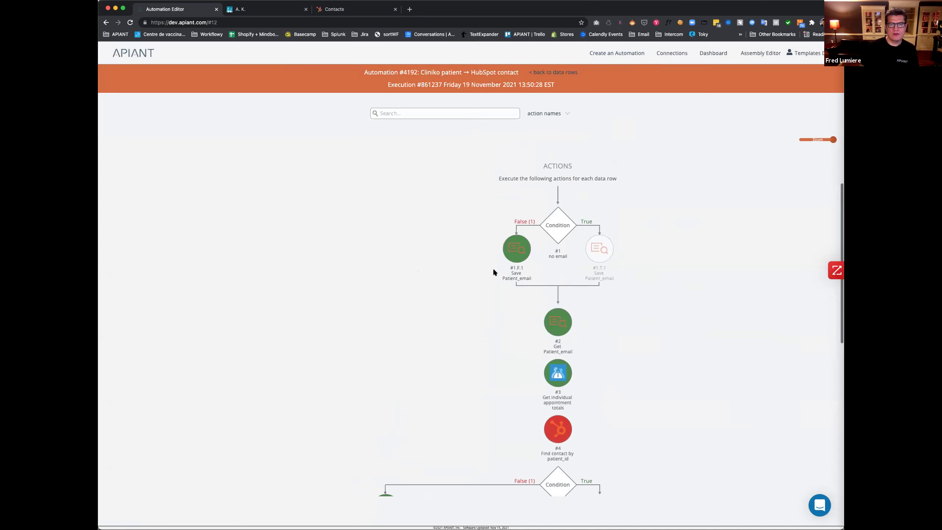
pyautogui.click(514, 253)
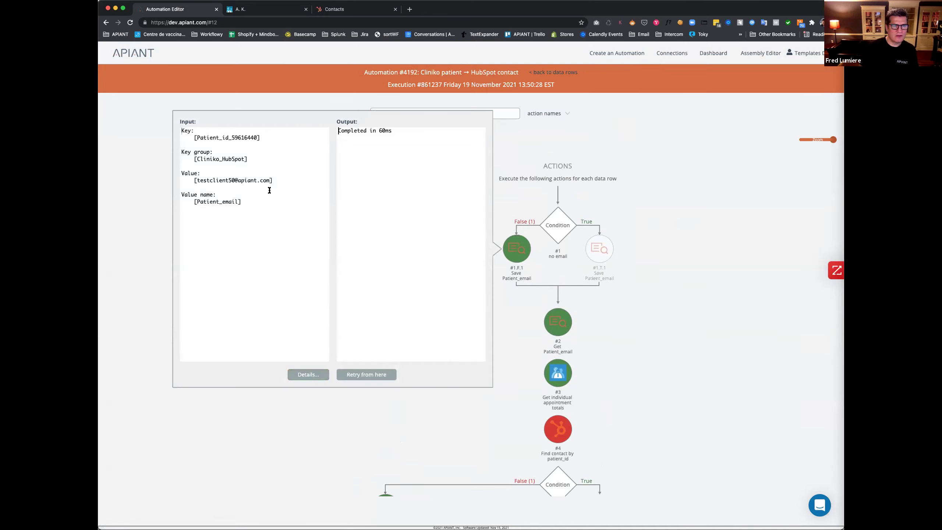
pyautogui.click(241, 403)
# Confirm the Add contact step created HubSpot contact ID 1701.
pyautogui.scroll(-6, 268, 375)
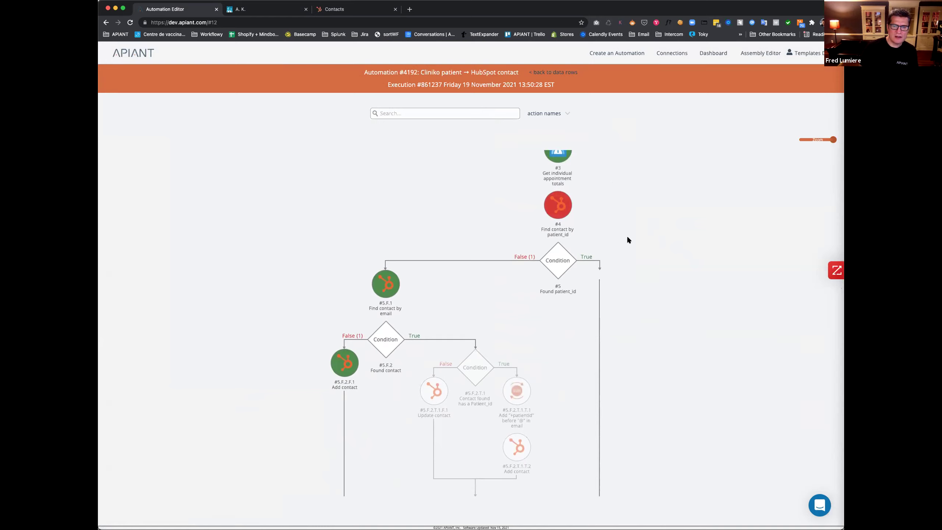
pyautogui.scroll(-2, 627, 237)
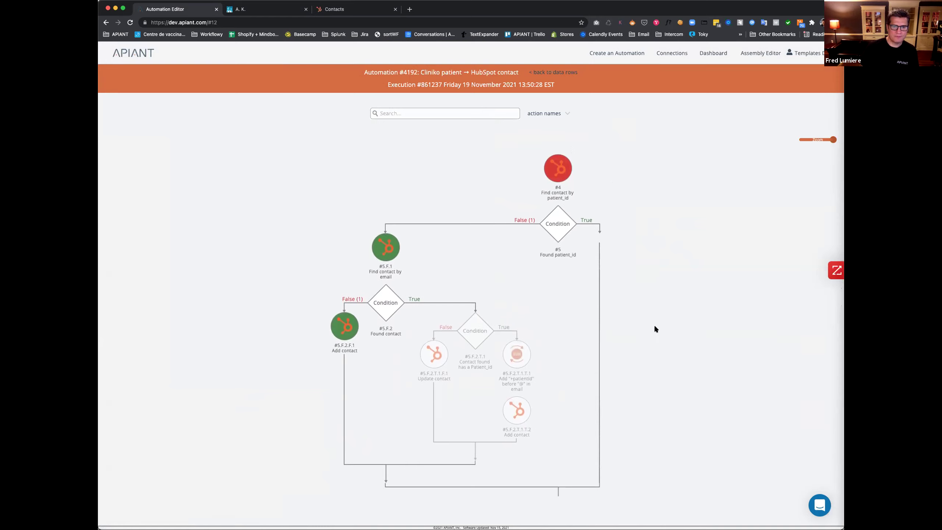
pyautogui.scroll(-1, 654, 326)
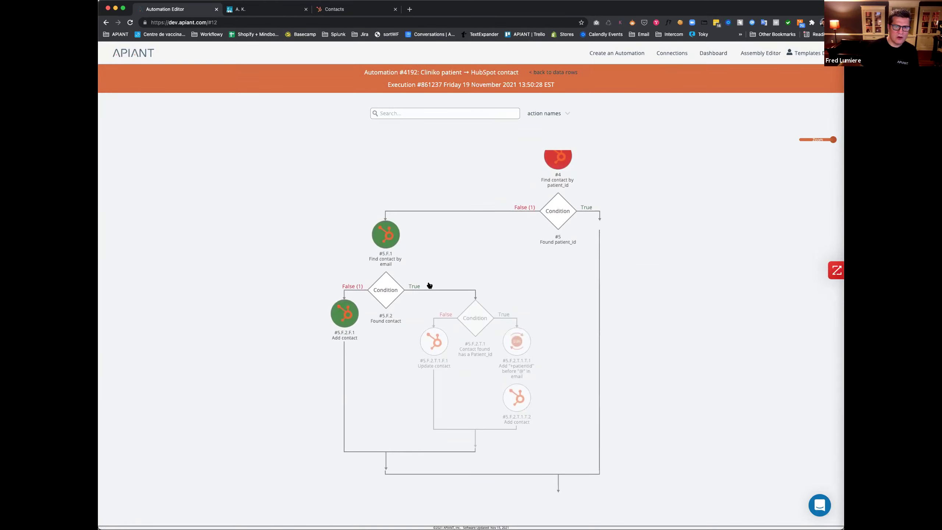
pyautogui.click(349, 319)
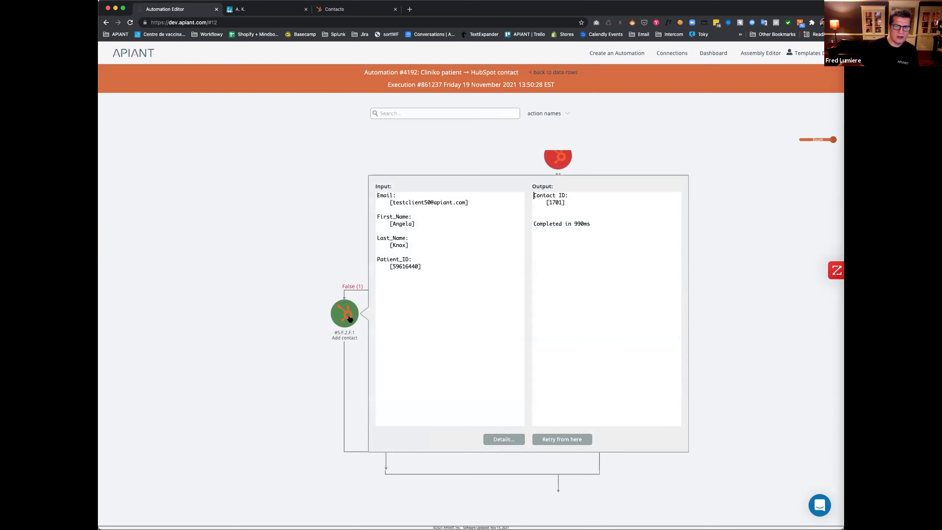
pyautogui.click(223, 330)
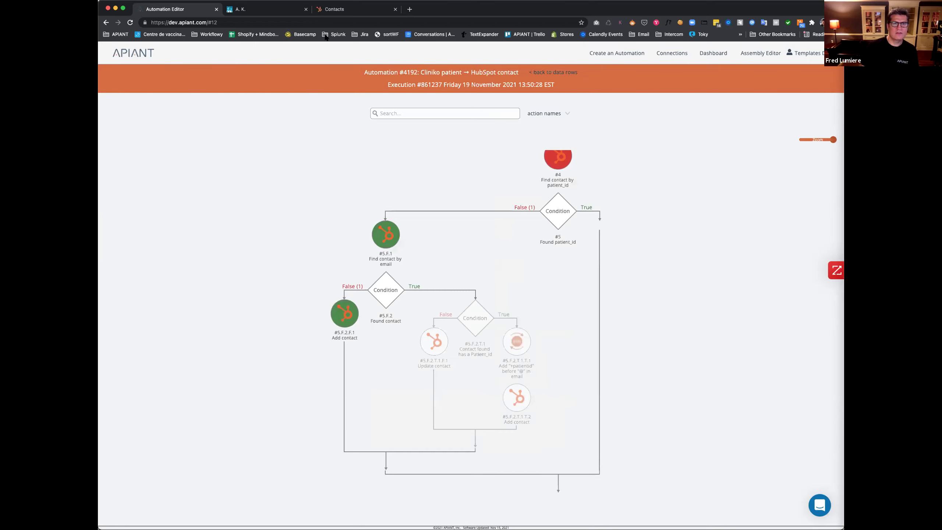
pyautogui.click(333, 9)
# Reload HubSpot's contacts list to reveal the new sixth contact, then return to APIANT.
pyautogui.click(129, 22)
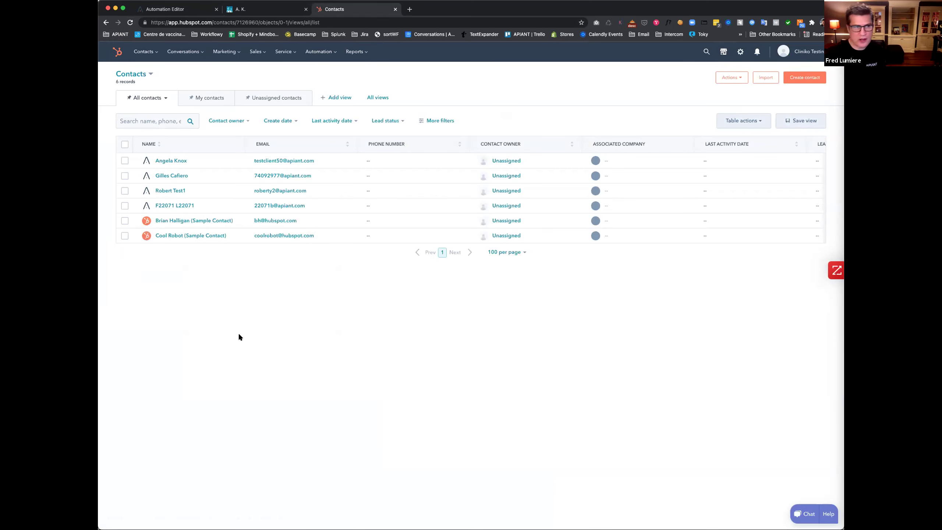
pyautogui.click(185, 11)
pyautogui.scroll(-2, 640, 326)
pyautogui.scroll(5, 641, 327)
pyautogui.scroll(-3, 640, 327)
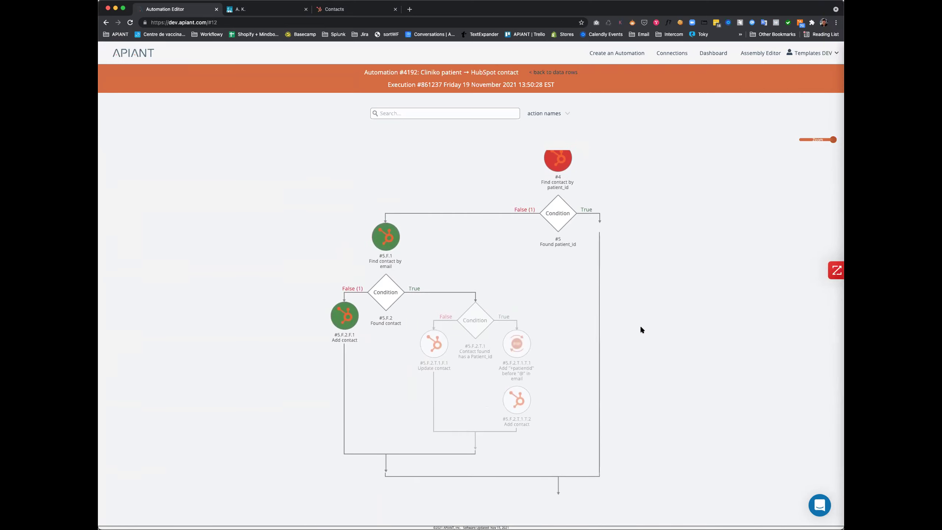
# Open the Cliniko patient → HubSpot contact automation in the editor and review its branches.
pyautogui.scroll(4, 642, 329)
pyautogui.scroll(-3, 639, 326)
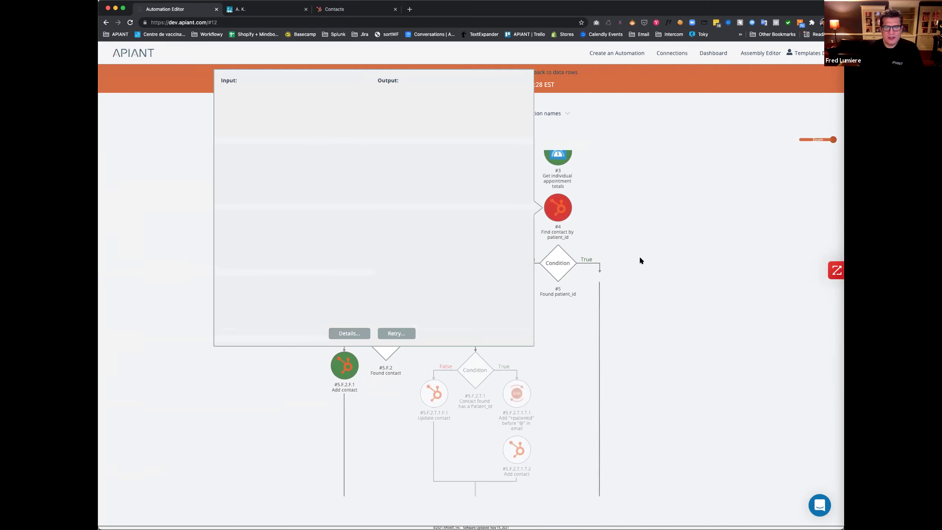
pyautogui.scroll(-3, 657, 273)
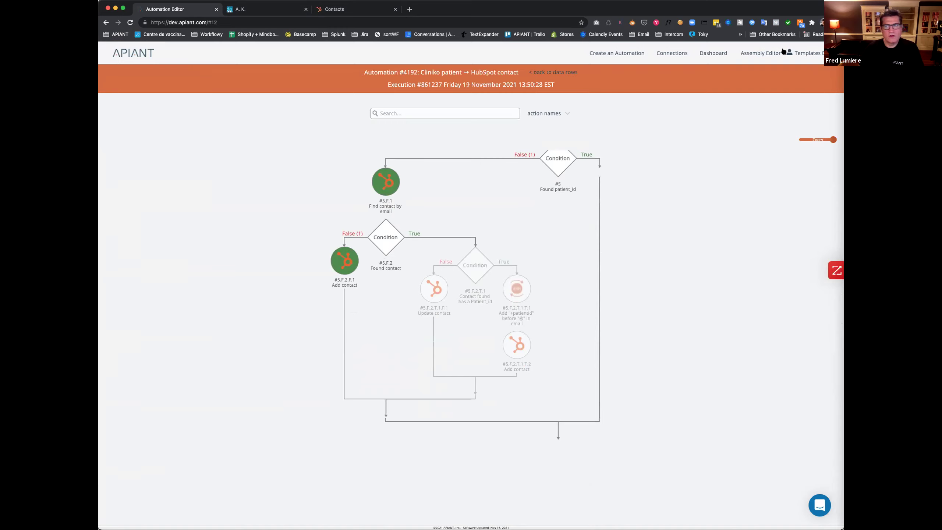
pyautogui.click(713, 54)
pyautogui.click(508, 155)
pyautogui.click(530, 171)
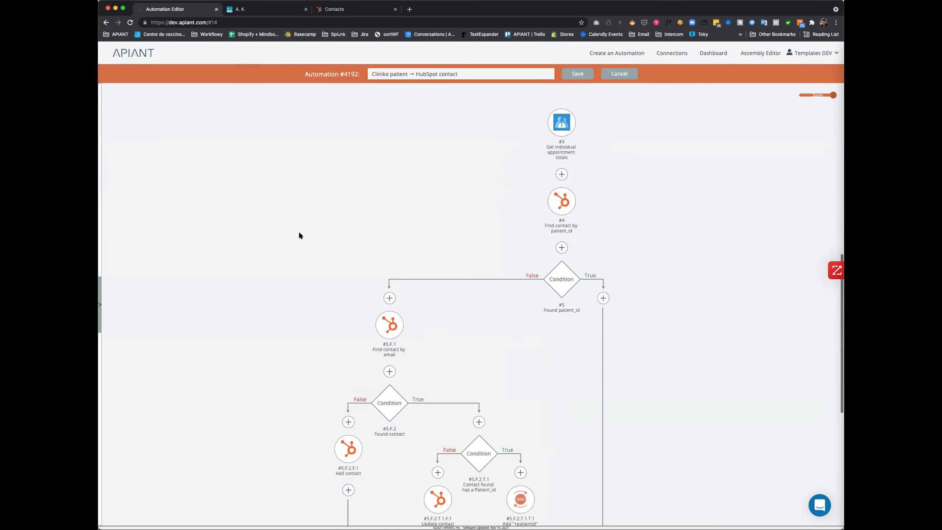
pyautogui.scroll(-10, 278, 235)
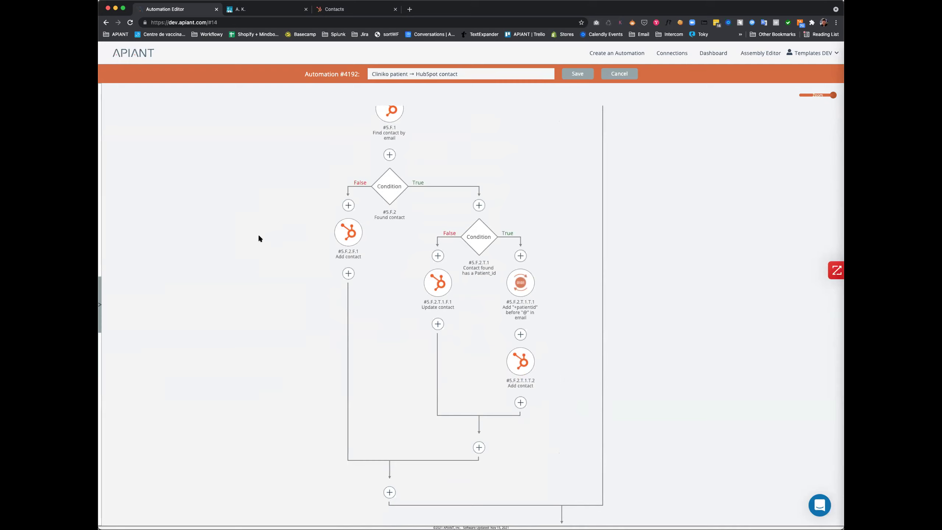
pyautogui.scroll(2, 258, 238)
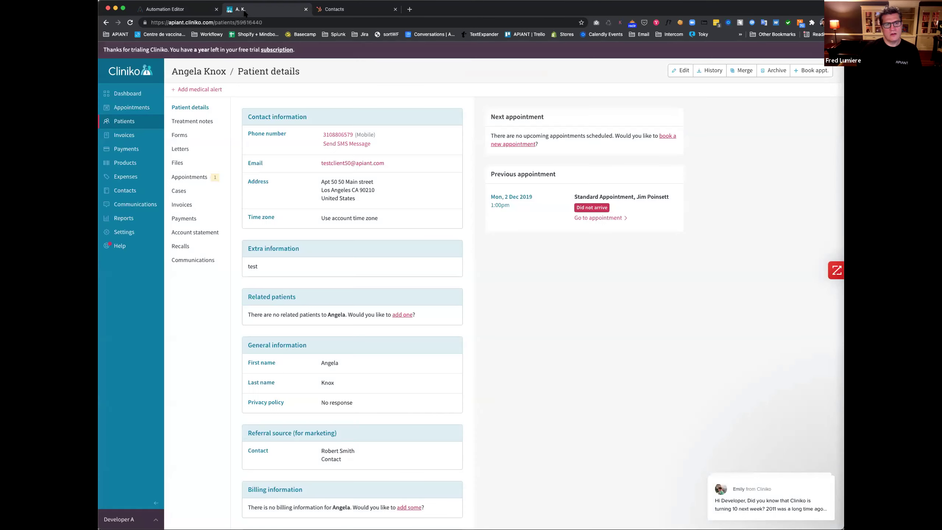
pyautogui.click(245, 11)
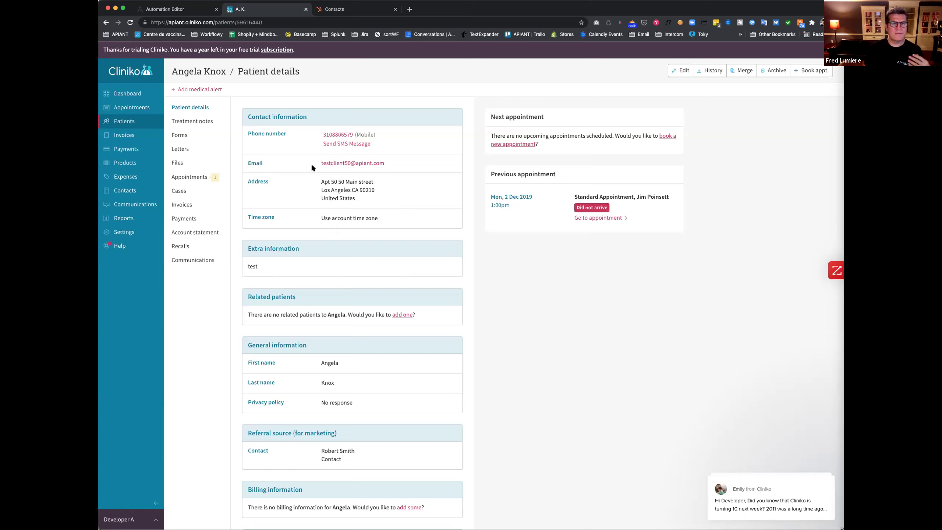
# Return to the automation editor and scroll through the branching flow of steps.
pyautogui.click(189, 11)
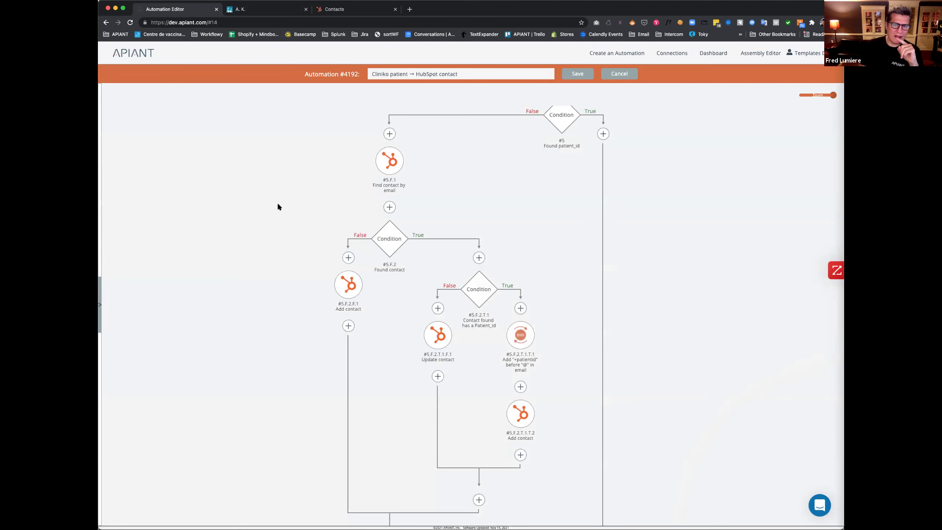
pyautogui.scroll(7, 268, 222)
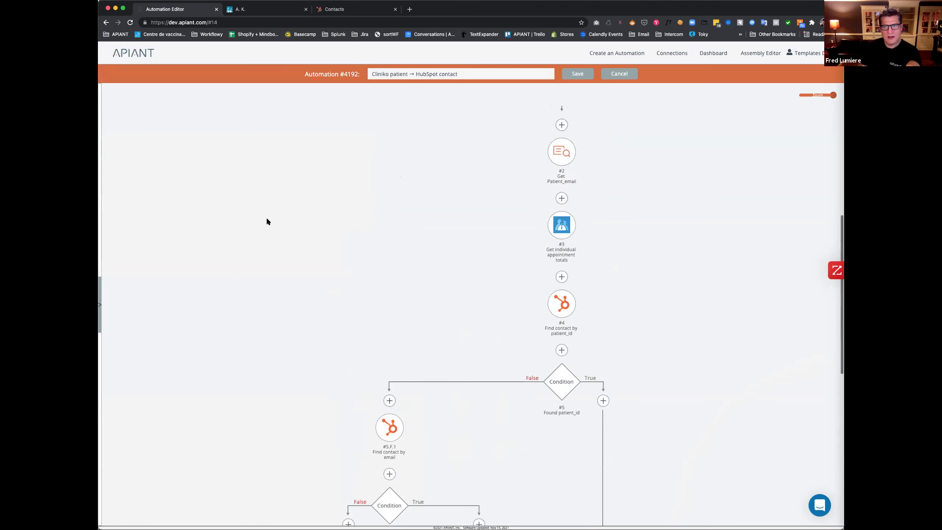
pyautogui.scroll(7, 267, 220)
pyautogui.scroll(-13, 267, 220)
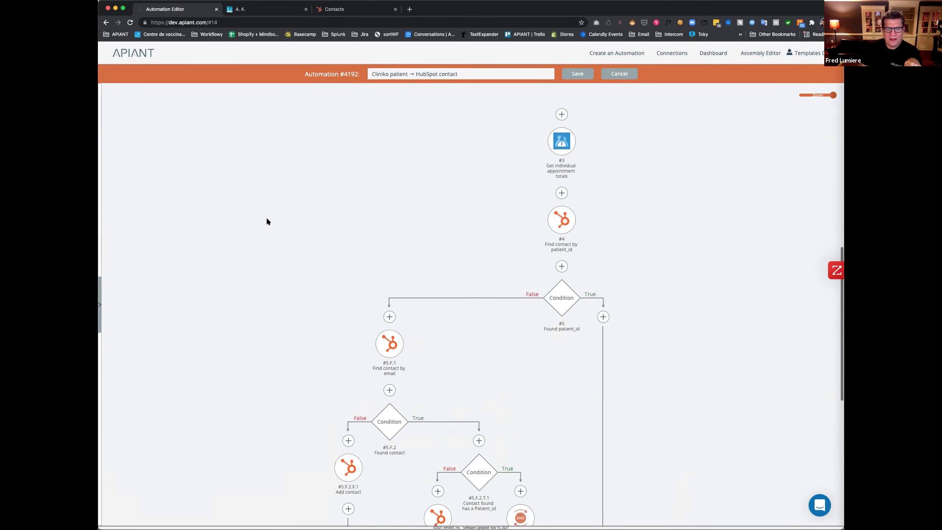
pyautogui.scroll(11, 607, 265)
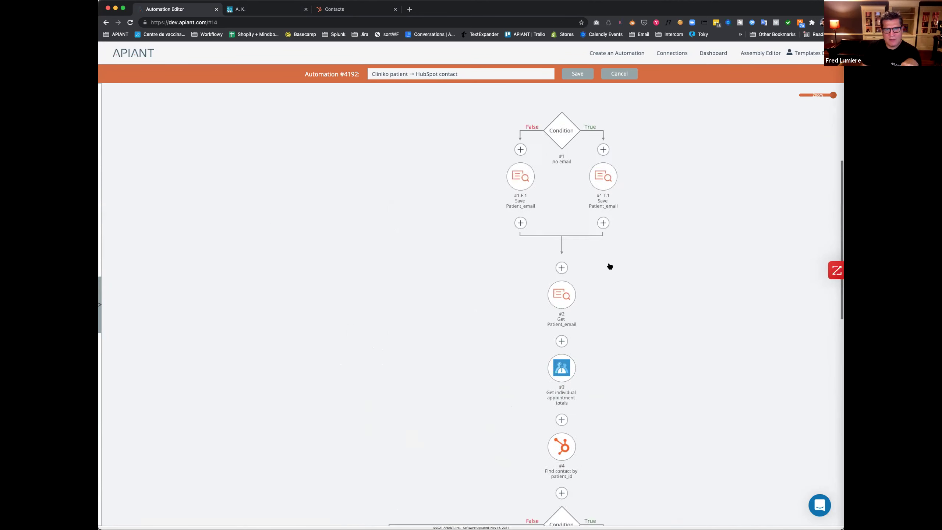
pyautogui.scroll(-5, 612, 352)
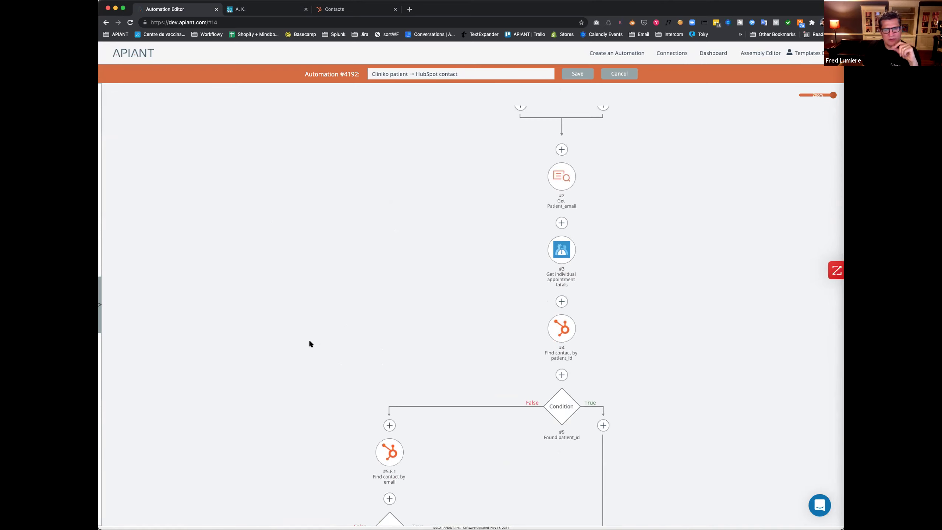
pyautogui.scroll(2, 309, 339)
pyautogui.scroll(-2, 309, 339)
pyautogui.scroll(-3, 309, 342)
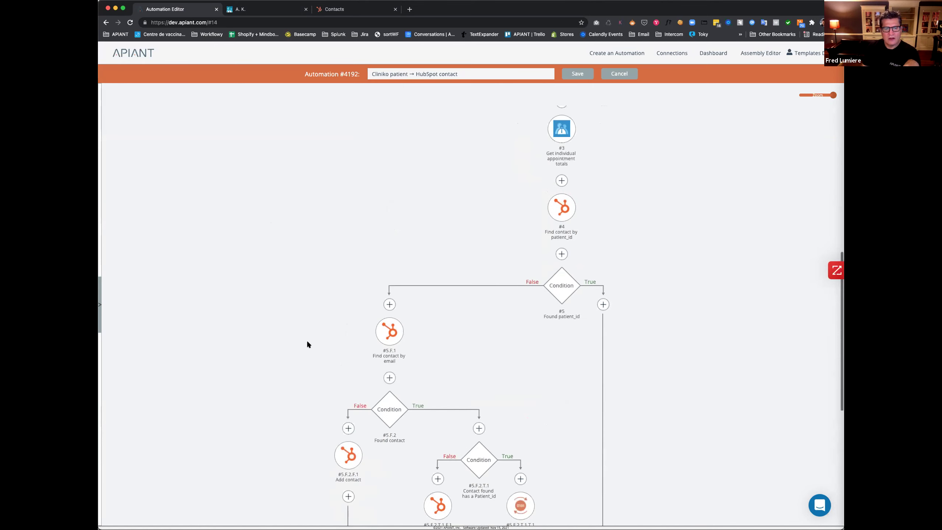
pyautogui.scroll(2, 307, 342)
pyautogui.scroll(-3, 308, 342)
pyautogui.scroll(-2, 307, 344)
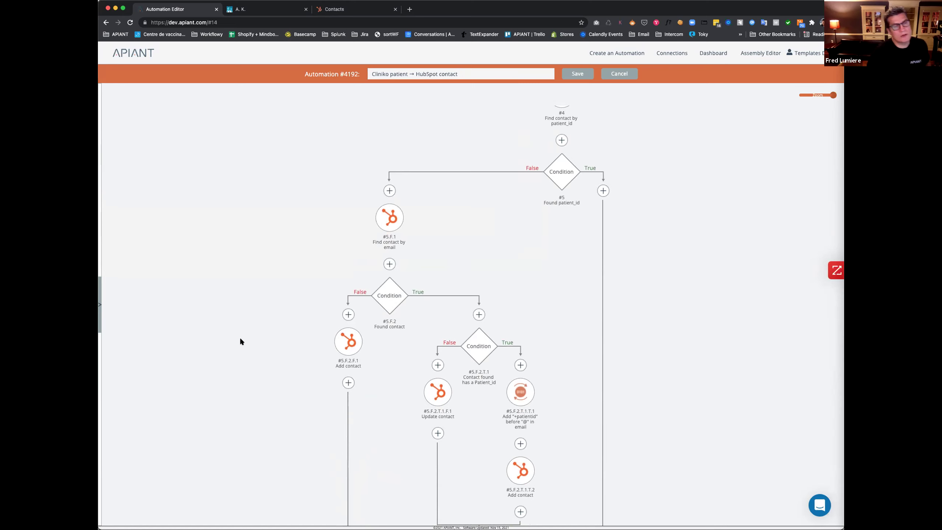
pyautogui.scroll(-3, 233, 342)
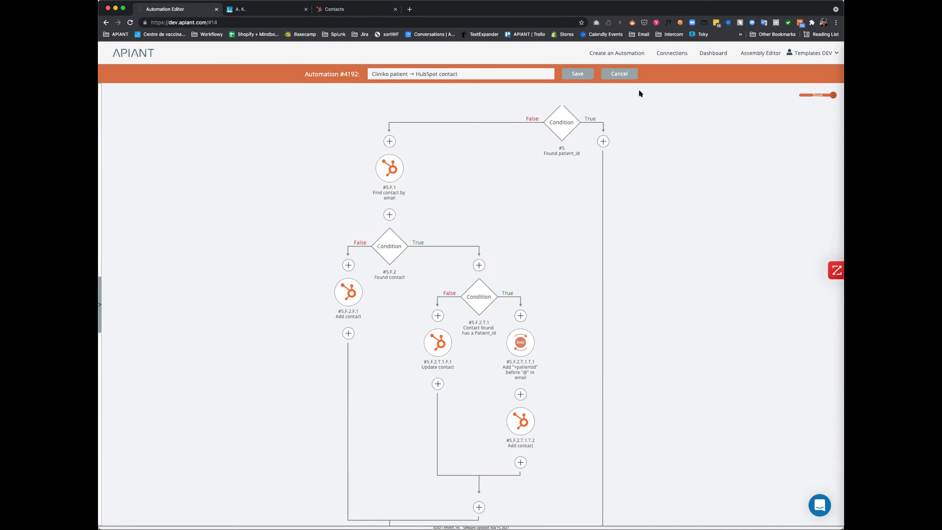
pyautogui.scroll(10, 643, 213)
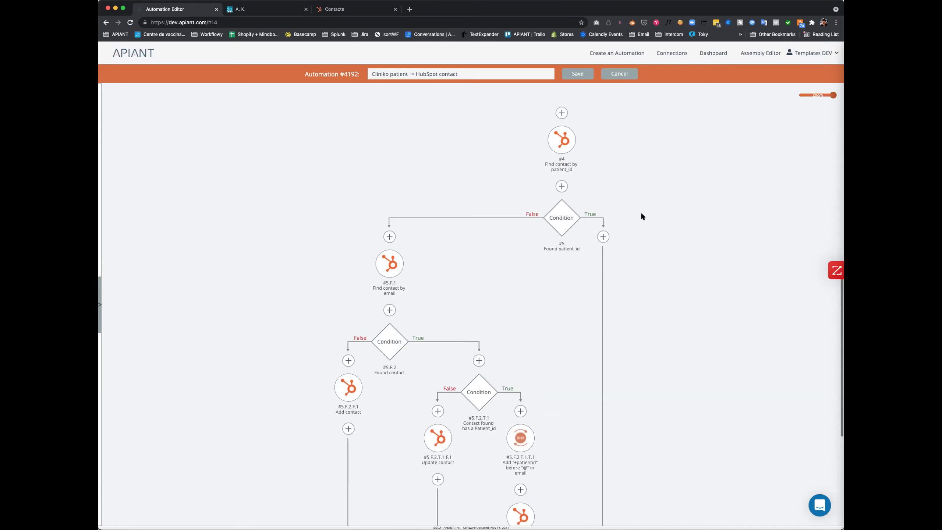
pyautogui.scroll(3, 640, 212)
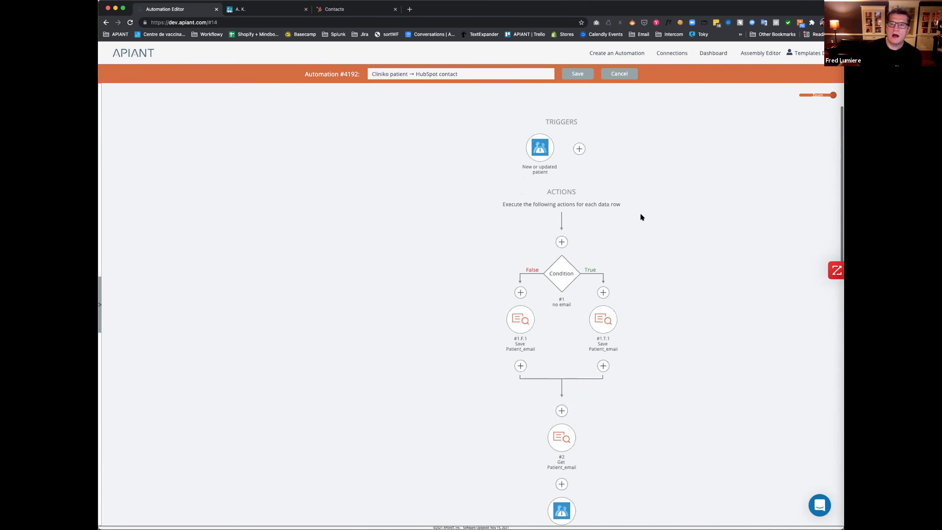
pyautogui.scroll(-15, 639, 215)
pyautogui.scroll(4, 639, 219)
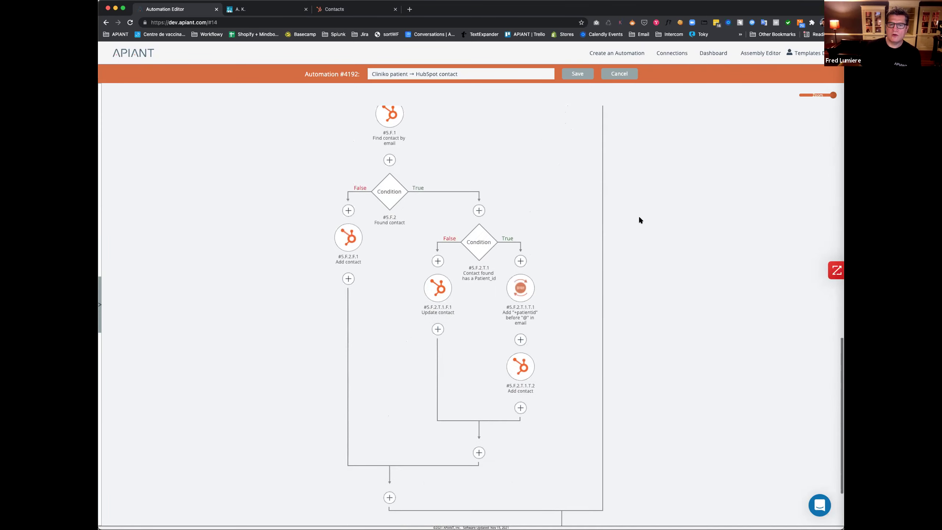
pyautogui.scroll(-5, 625, 427)
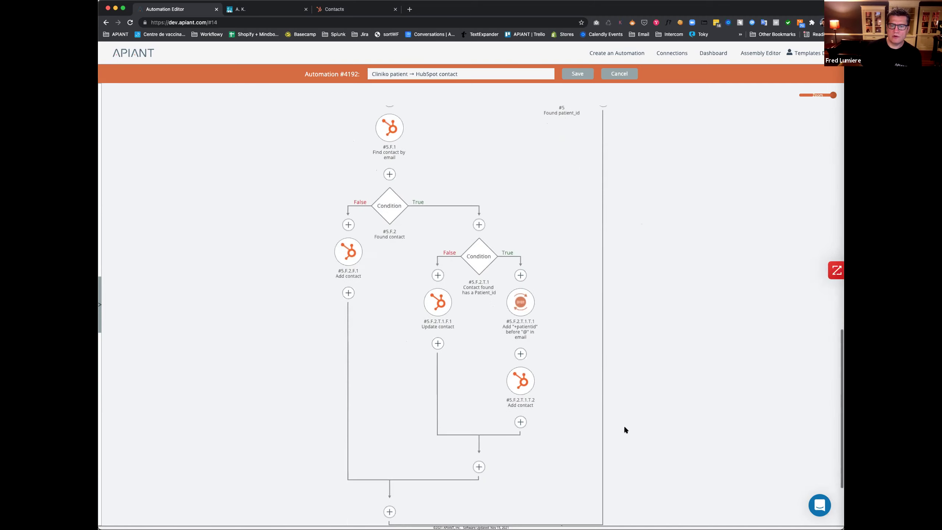
pyautogui.scroll(4, 647, 196)
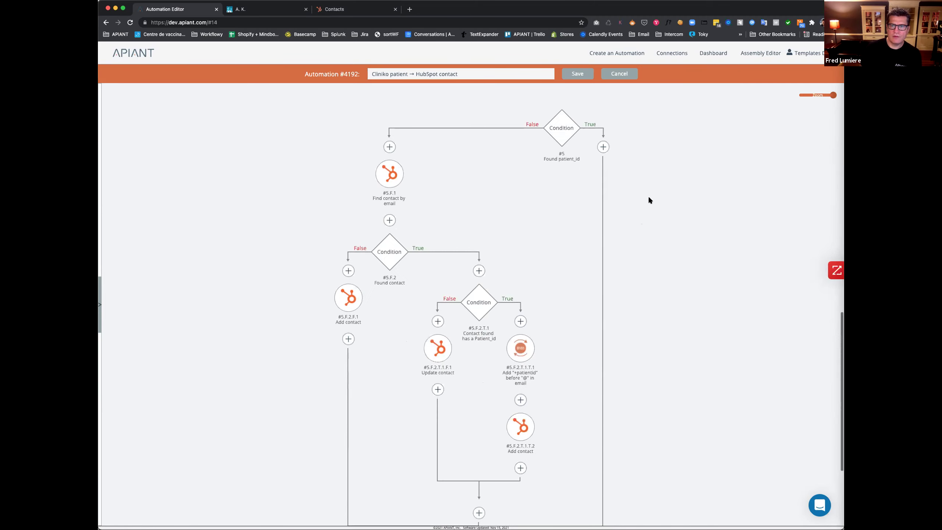
pyautogui.scroll(-2, 658, 199)
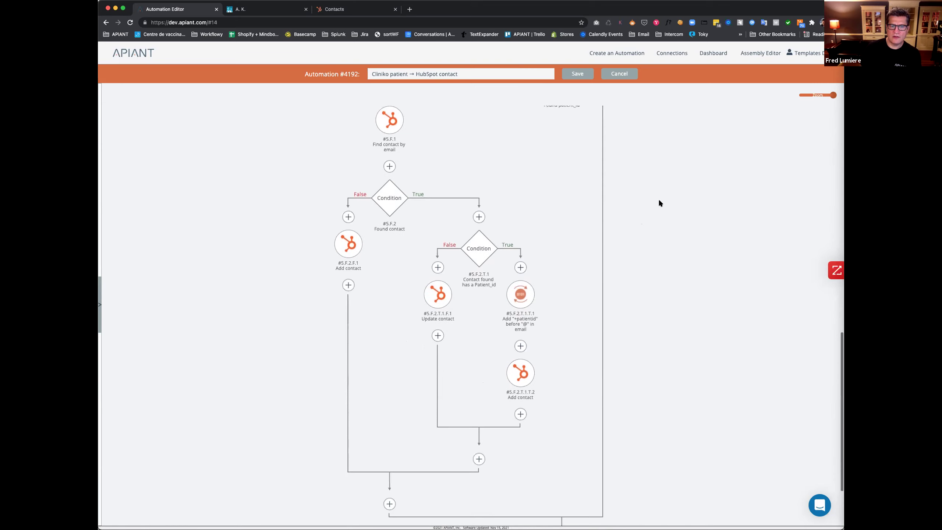
# Copy the #5.F.2.T.1.F.1 Update contact step for Found patient_id's True branch.
pyautogui.click(439, 295)
pyautogui.click(481, 299)
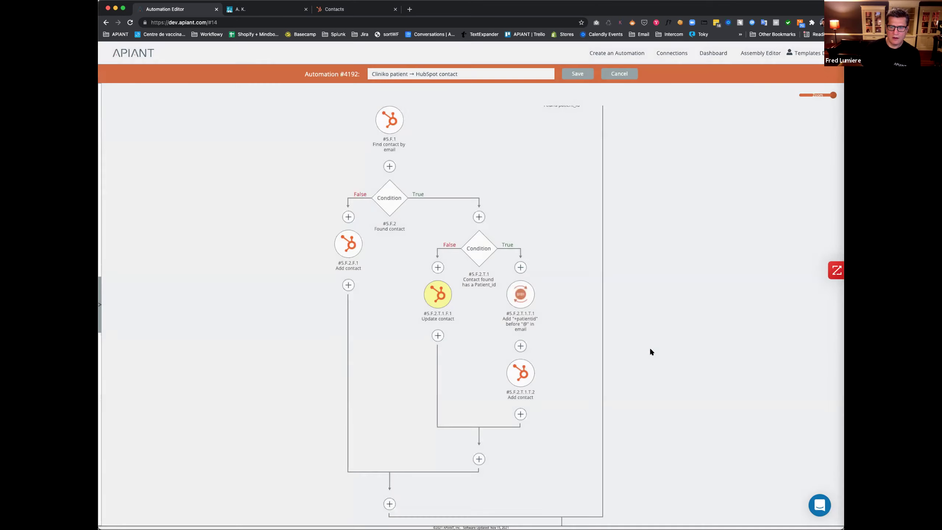
pyautogui.scroll(-3, 648, 348)
pyautogui.scroll(8, 649, 347)
pyautogui.click(602, 285)
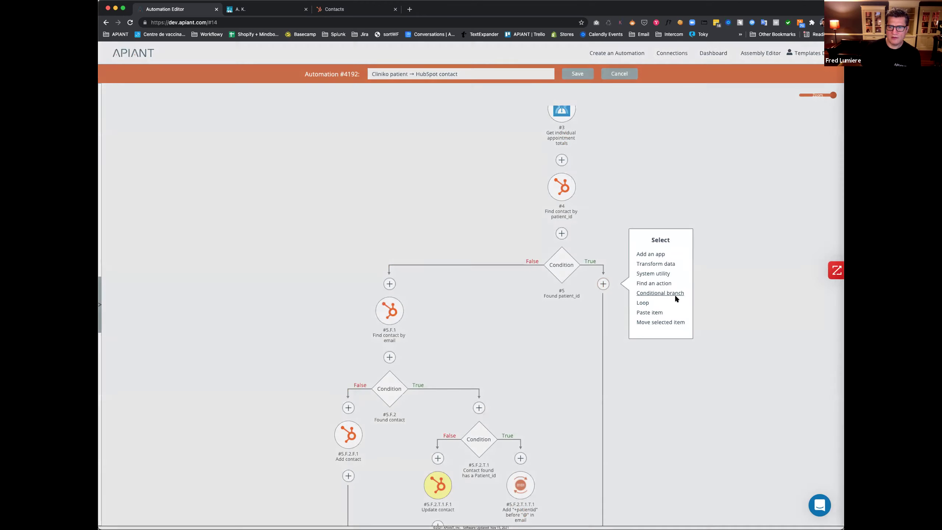
# Paste the copied Update contact step as #5.T.1 and inspect its Contact Id field.
pyautogui.click(653, 315)
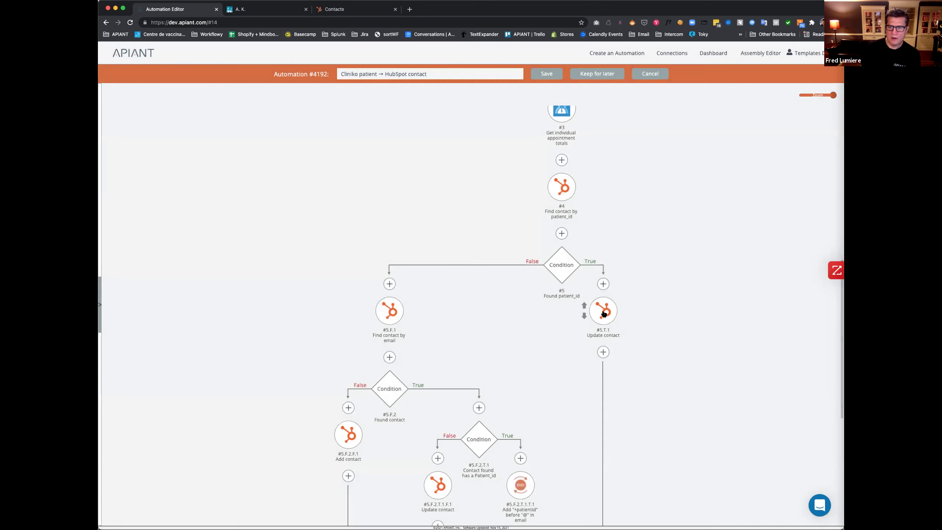
pyautogui.click(603, 312)
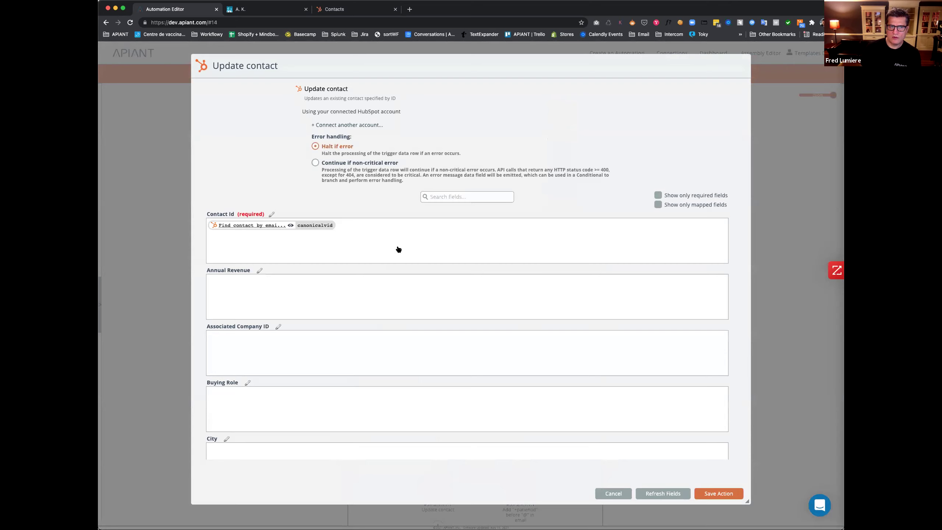
pyautogui.click(396, 249)
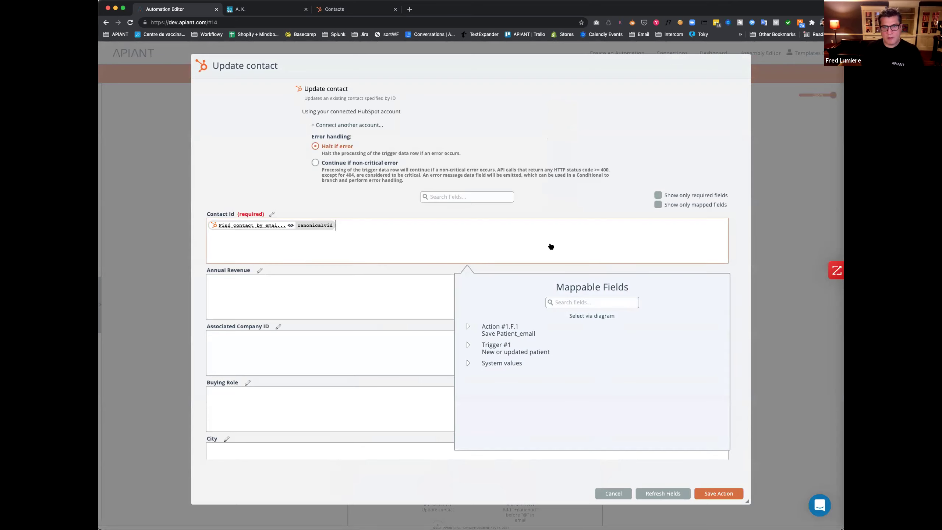
pyautogui.click(612, 493)
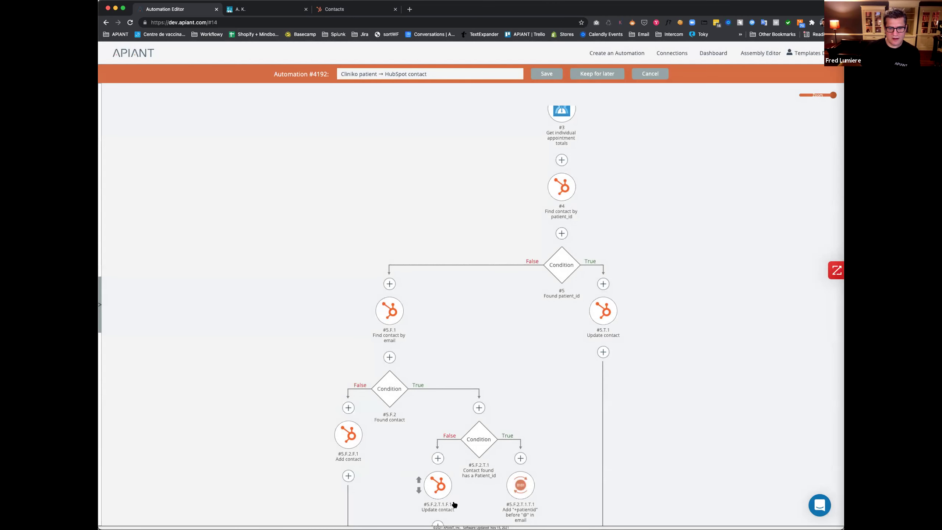
pyautogui.scroll(-3, 457, 498)
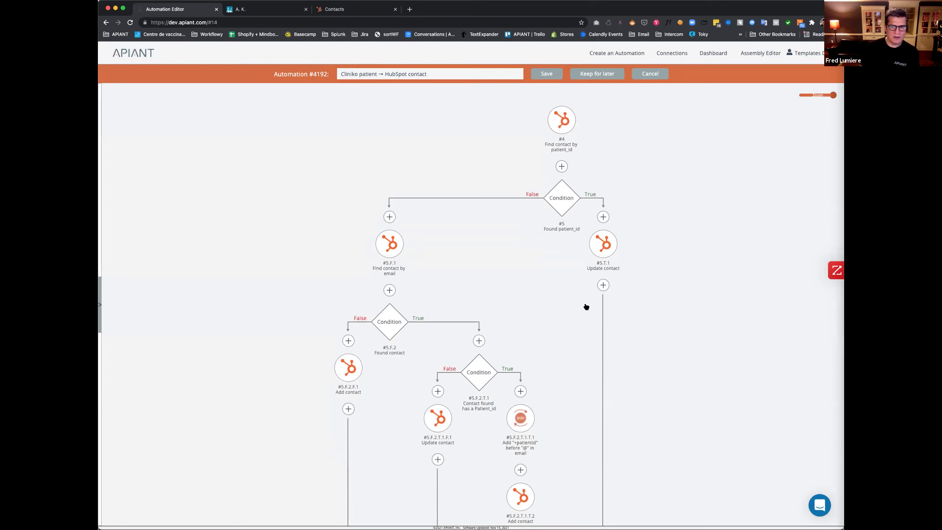
pyautogui.scroll(3, 591, 314)
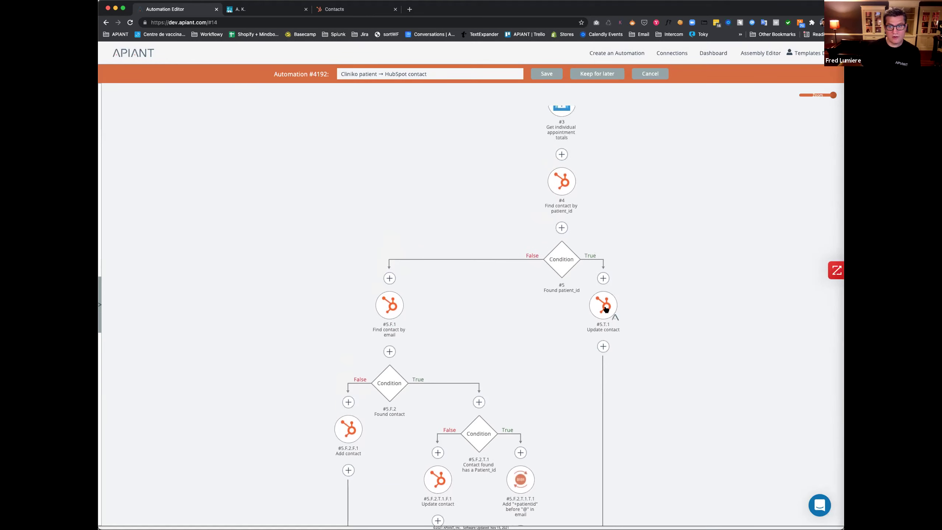
# Check which step supplies Contact Id, then delete the existing mapping.
pyautogui.click(605, 308)
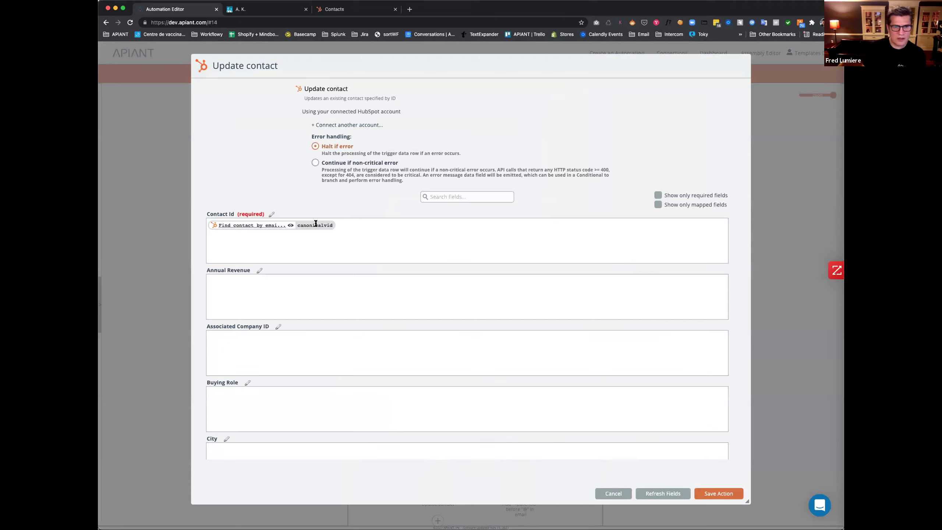
pyautogui.click(291, 227)
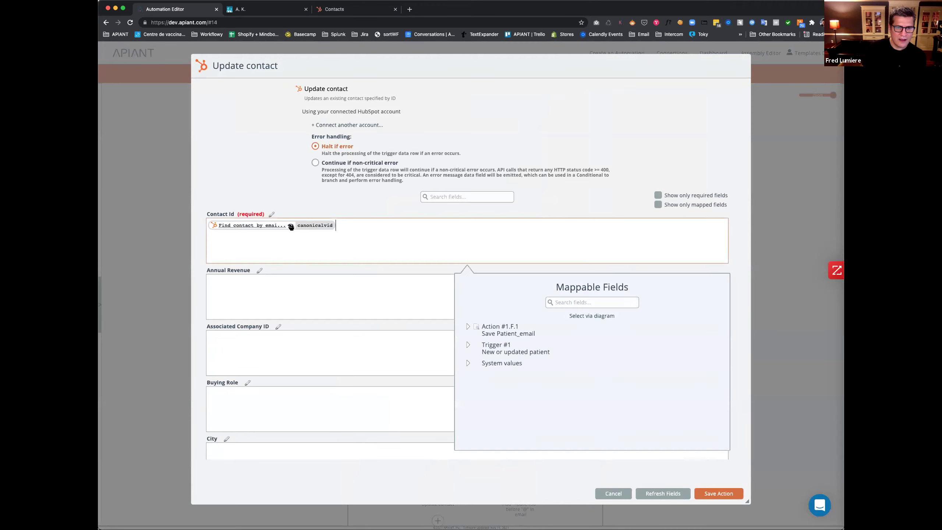
pyautogui.click(291, 227)
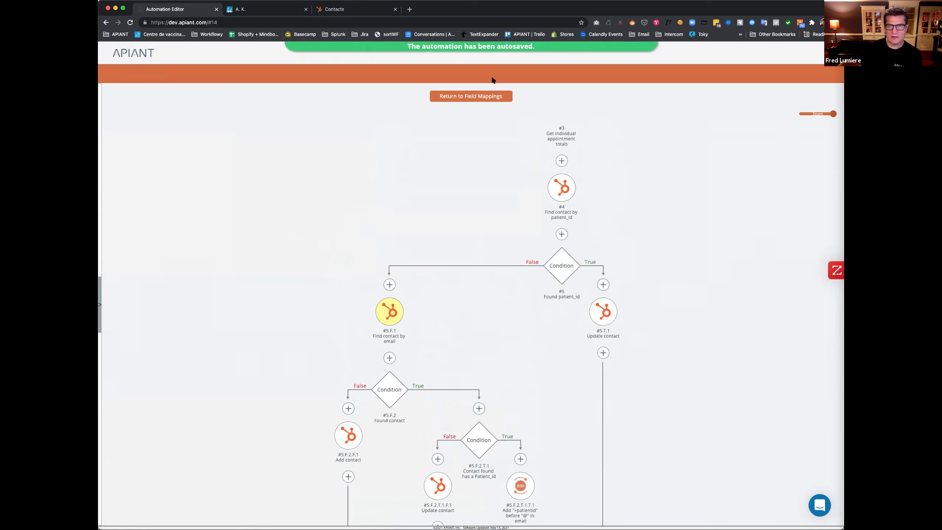
pyautogui.click(443, 97)
pyautogui.click(367, 229)
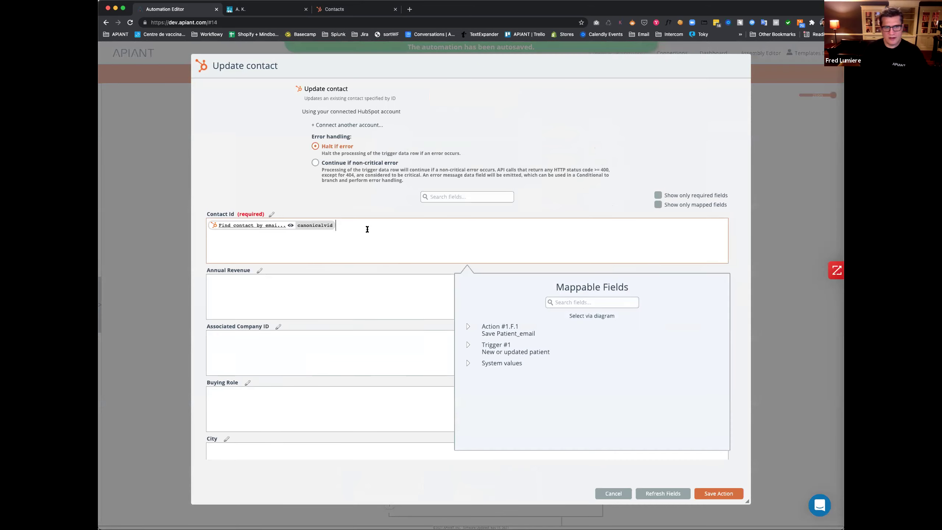
pyautogui.press('BackSpace')
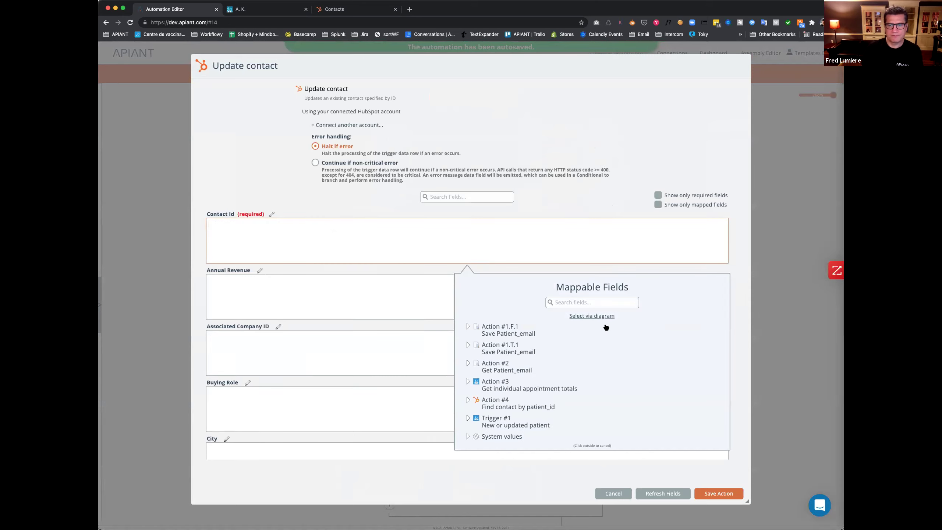
# Map Contact Id to #4 Find contact by patient_id's canonicalvid and save the action.
pyautogui.click(603, 316)
pyautogui.scroll(10, 657, 307)
pyautogui.scroll(-4, 647, 396)
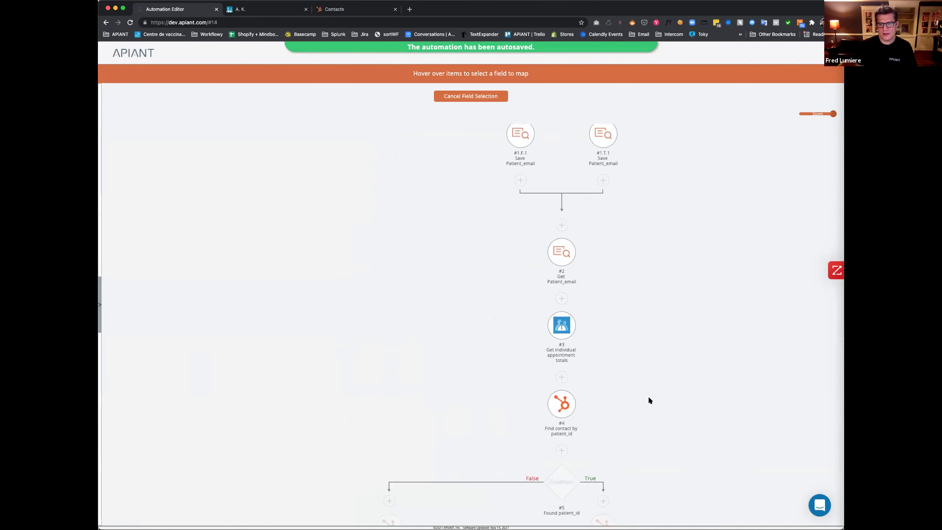
pyautogui.moveTo(562, 245)
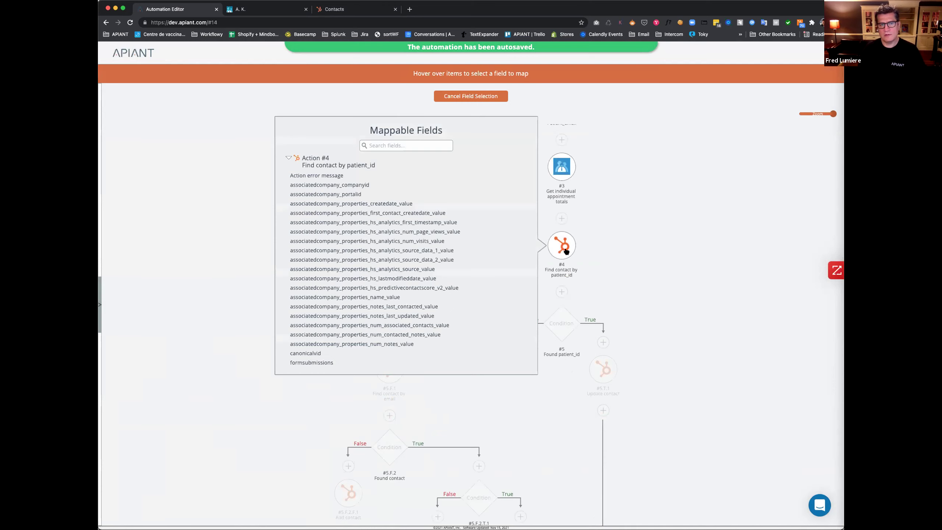
pyautogui.click(376, 352)
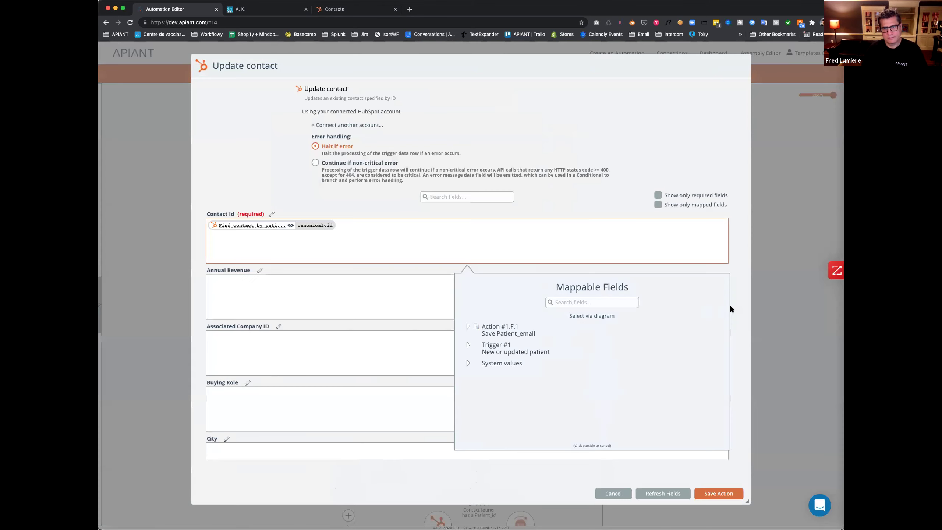
pyautogui.click(657, 204)
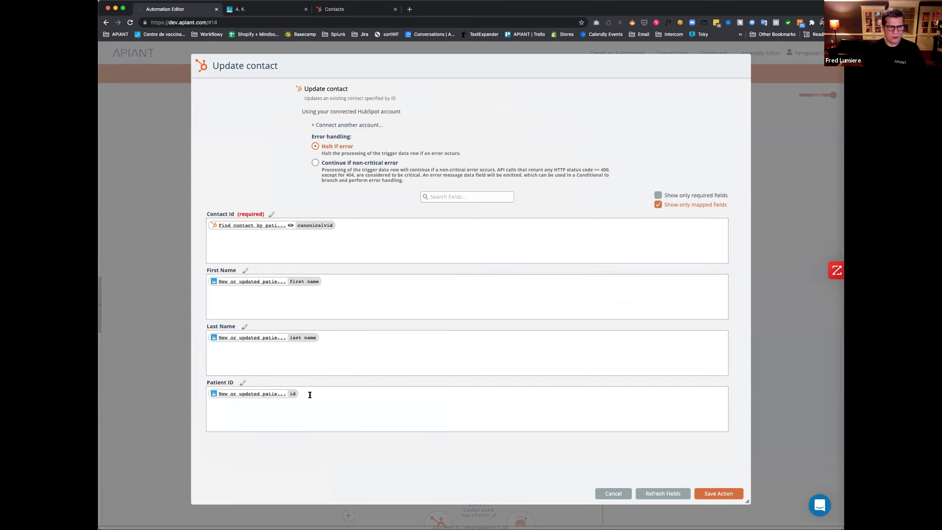
pyautogui.click(722, 494)
pyautogui.scroll(-5, 666, 305)
# Save the automation as a new version with the note 'Added update if found contact by Patient_id'.
pyautogui.click(545, 76)
pyautogui.click(428, 192)
pyautogui.write('Adde')
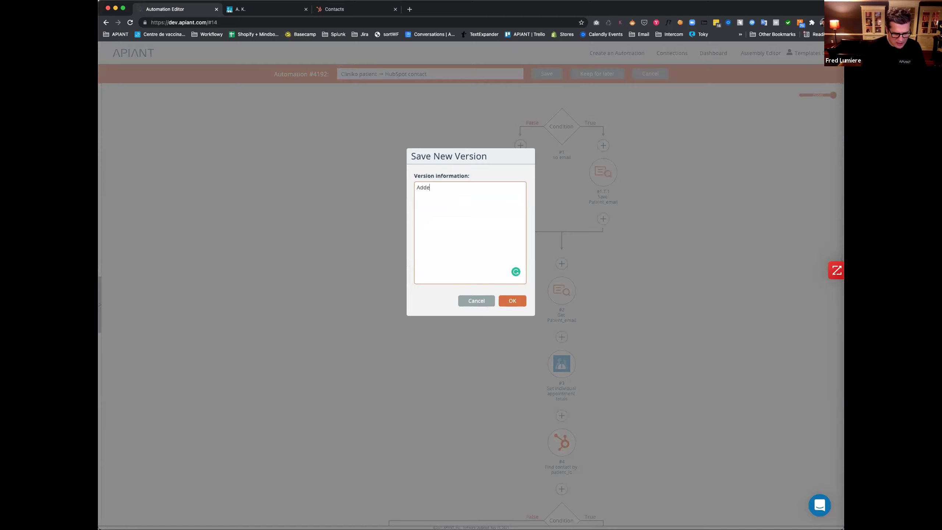
pyautogui.write('d update if found contact')
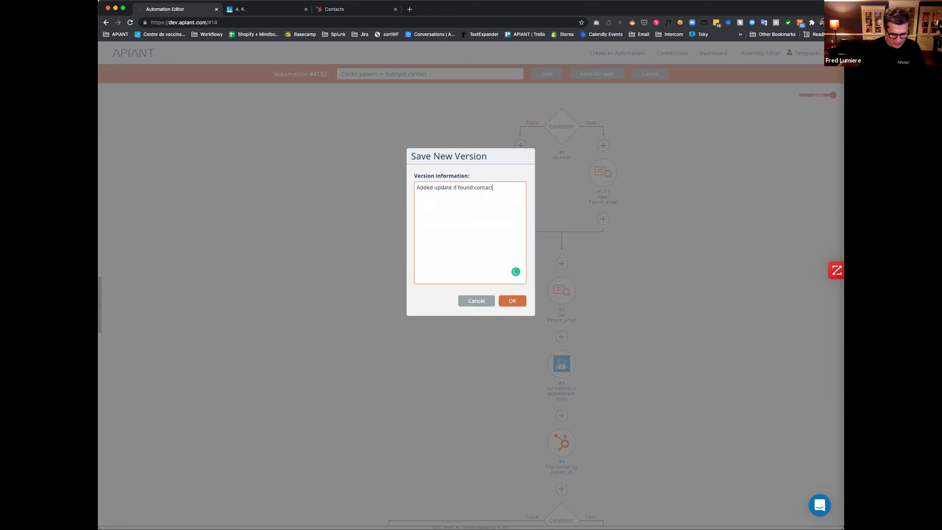
pyautogui.write(' by Patient_id')
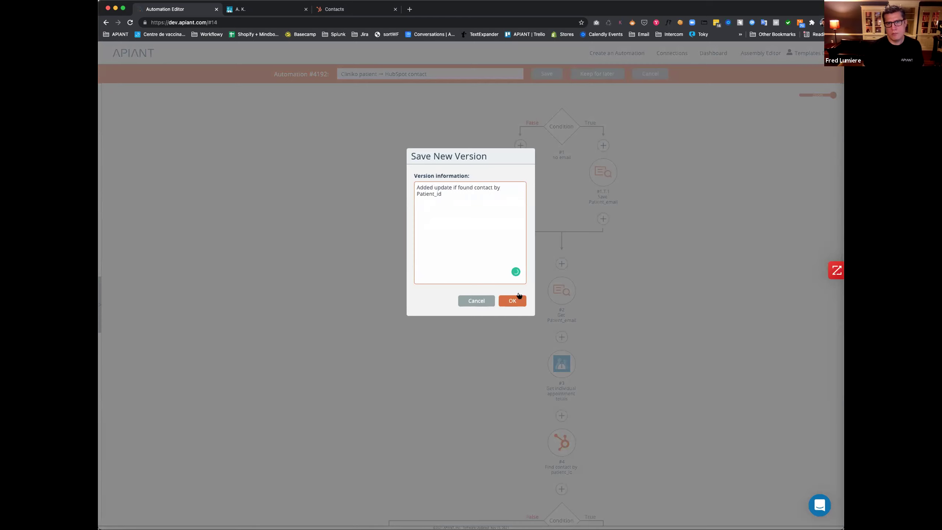
pyautogui.click(512, 300)
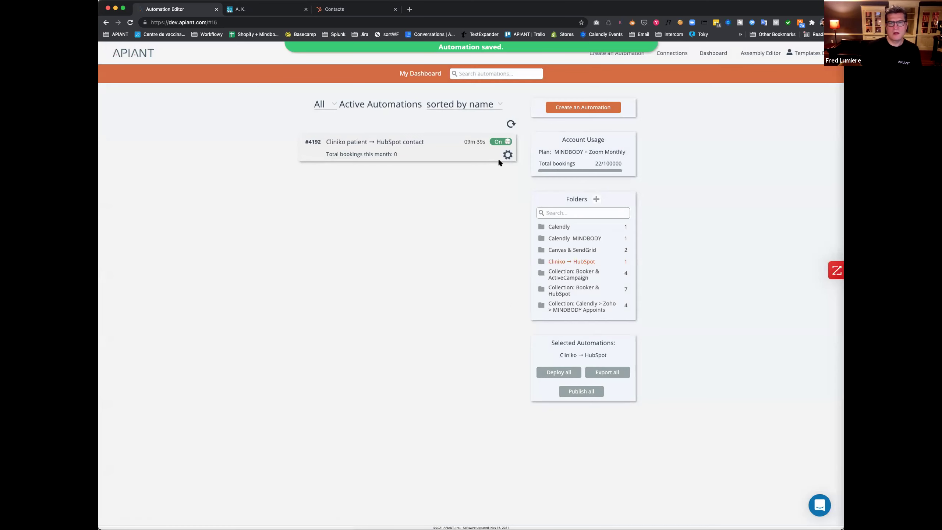
pyautogui.click(383, 155)
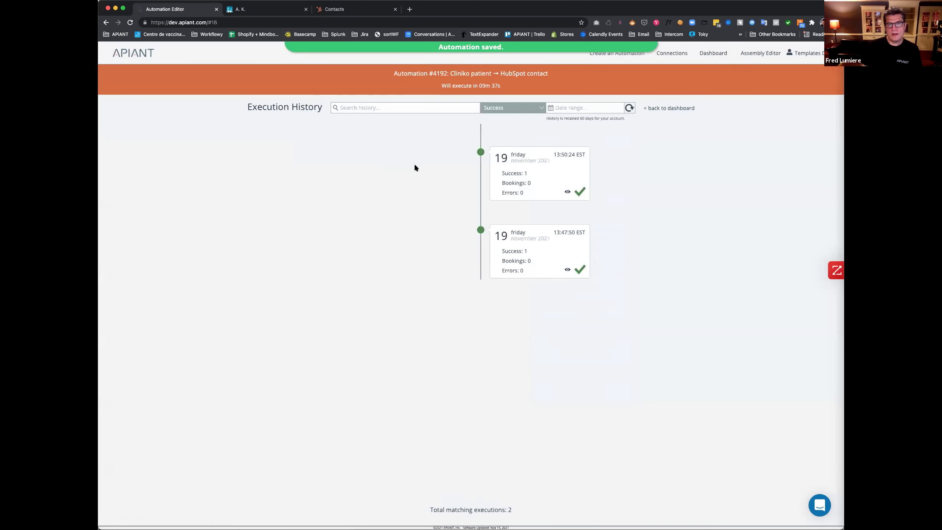
pyautogui.click(540, 167)
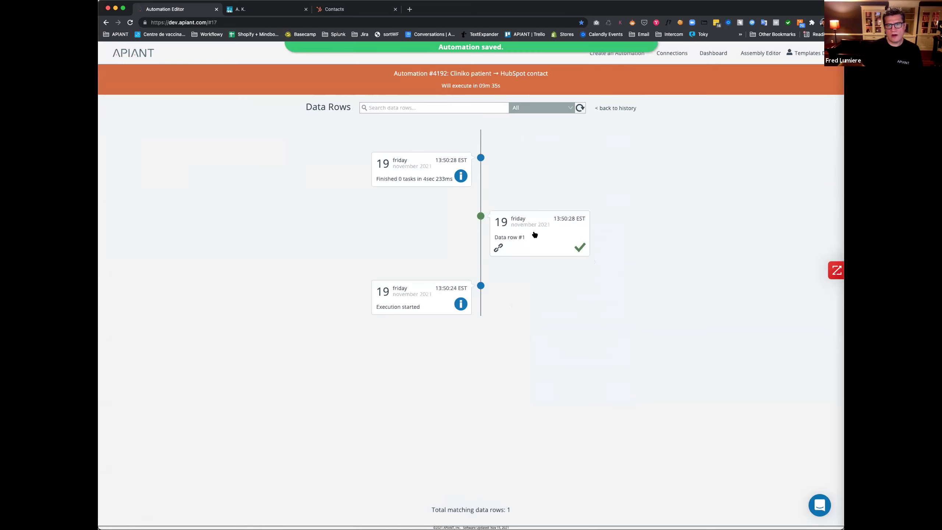
pyautogui.click(536, 230)
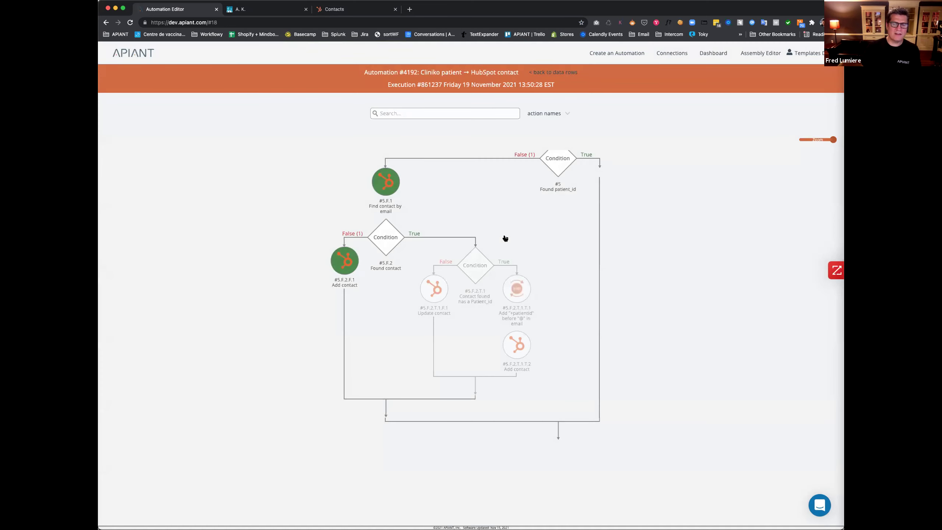
pyautogui.scroll(15, 268, 350)
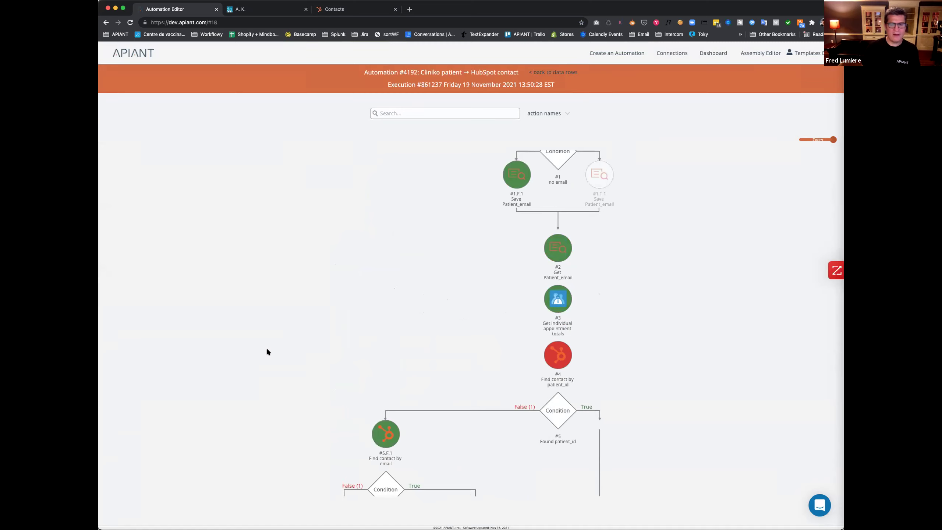
pyautogui.scroll(-5, 256, 334)
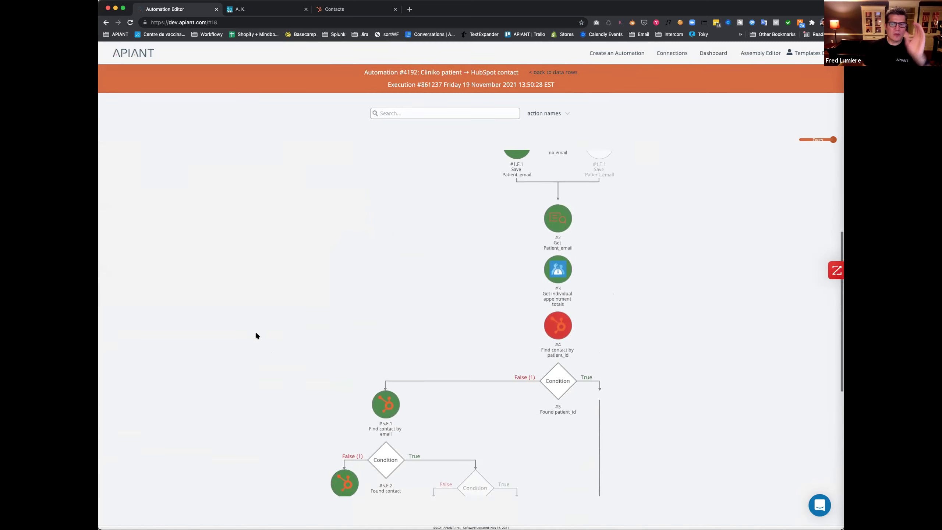
pyautogui.scroll(-4, 260, 334)
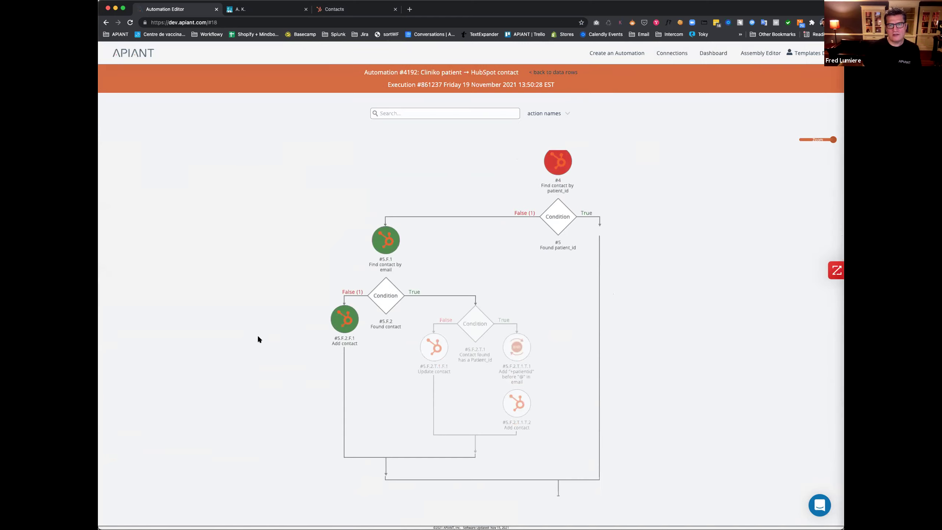
pyautogui.scroll(-2, 261, 345)
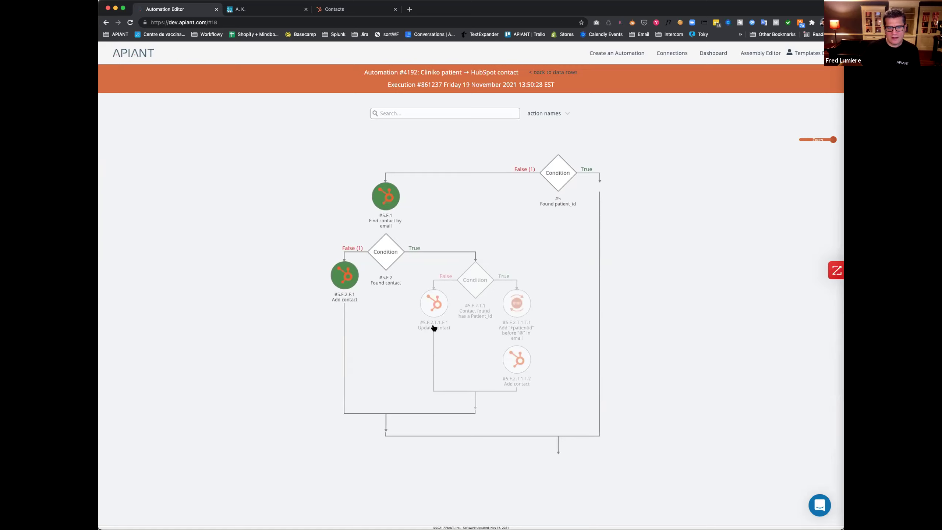
pyautogui.click(434, 303)
pyautogui.click(395, 343)
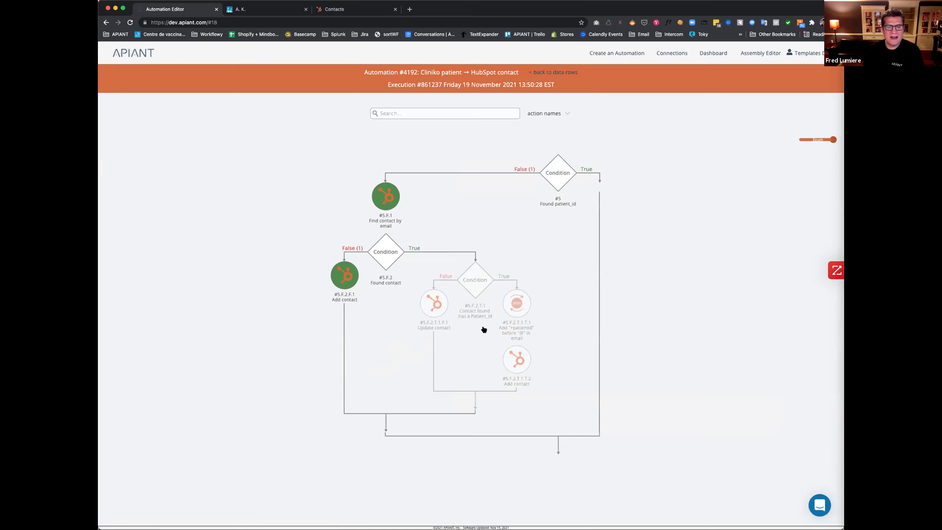
pyautogui.scroll(2, 670, 347)
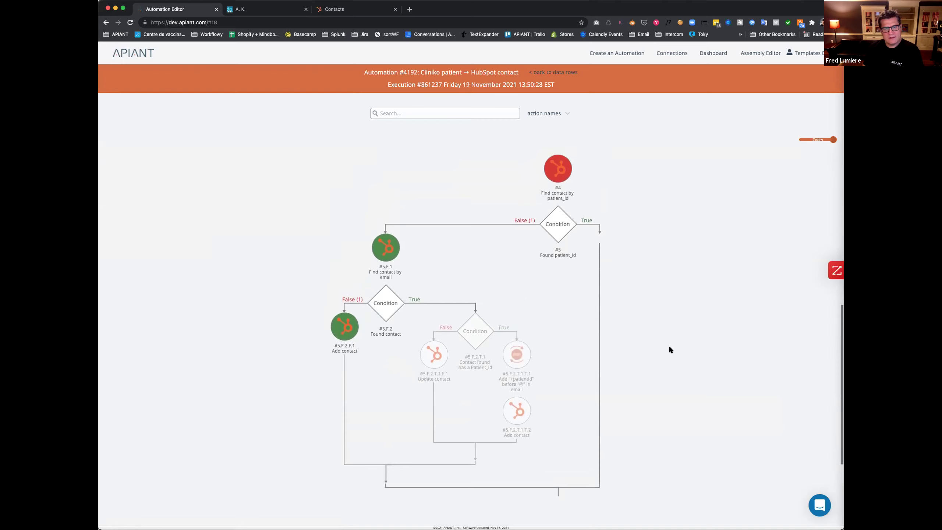
pyautogui.scroll(-3, 660, 347)
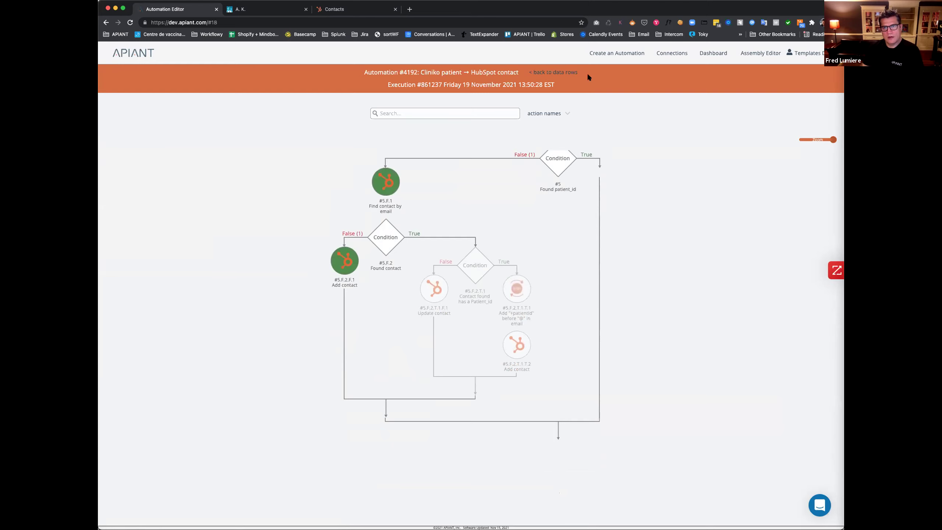
pyautogui.click(556, 73)
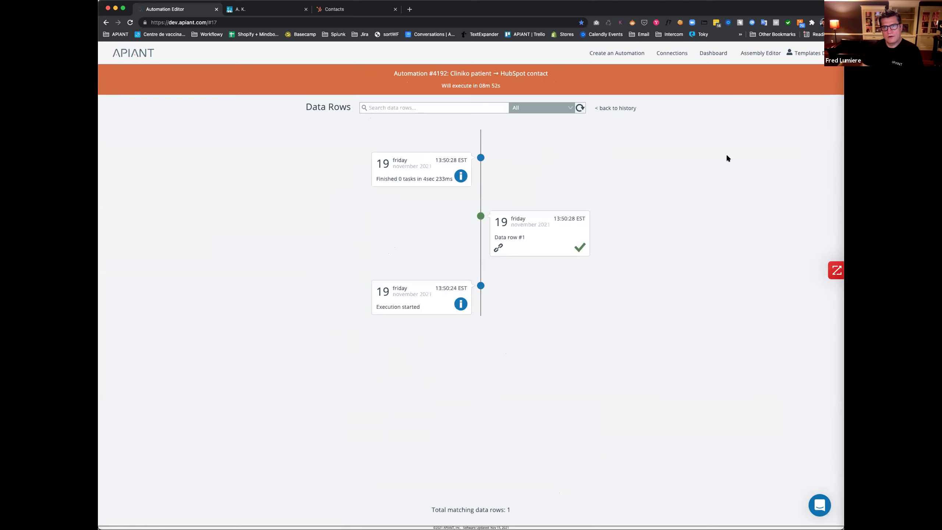
pyautogui.click(615, 108)
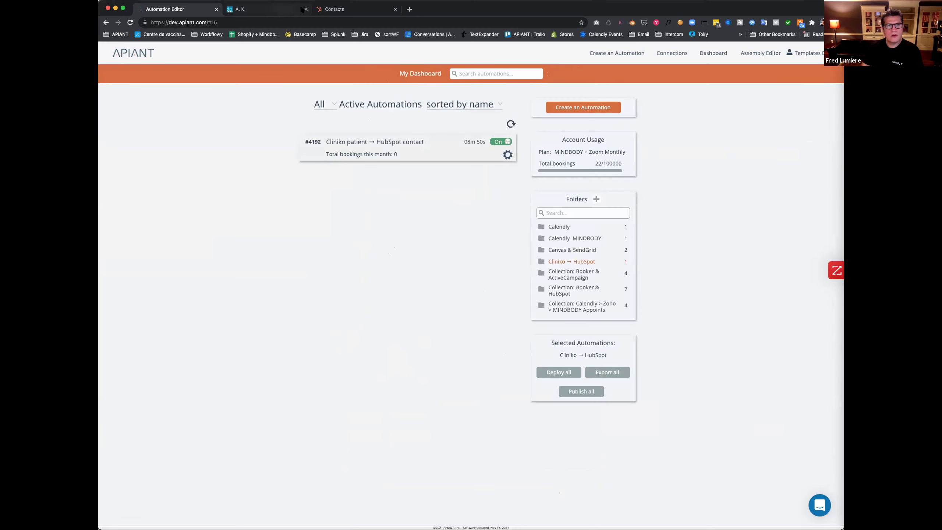
# In Cliniko, open a patient from the patient list and start editing their details.
pyautogui.click(257, 9)
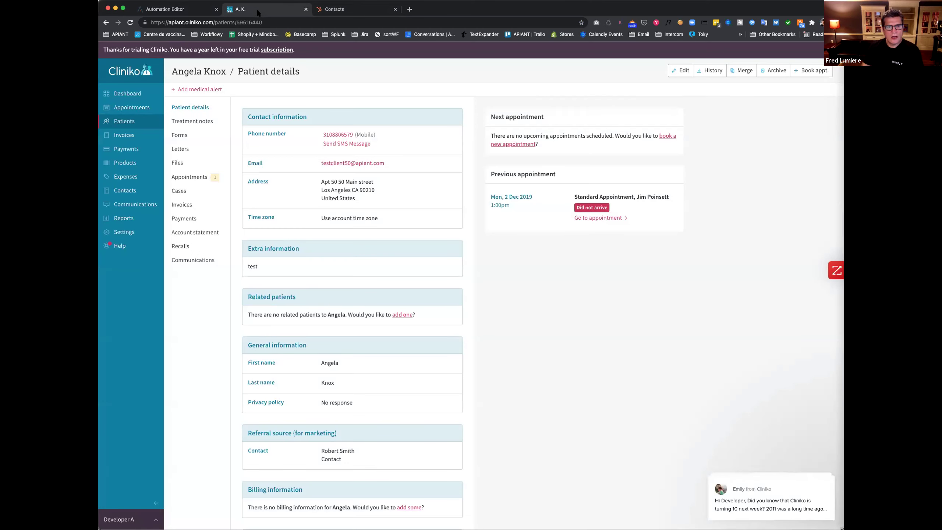
pyautogui.click(127, 120)
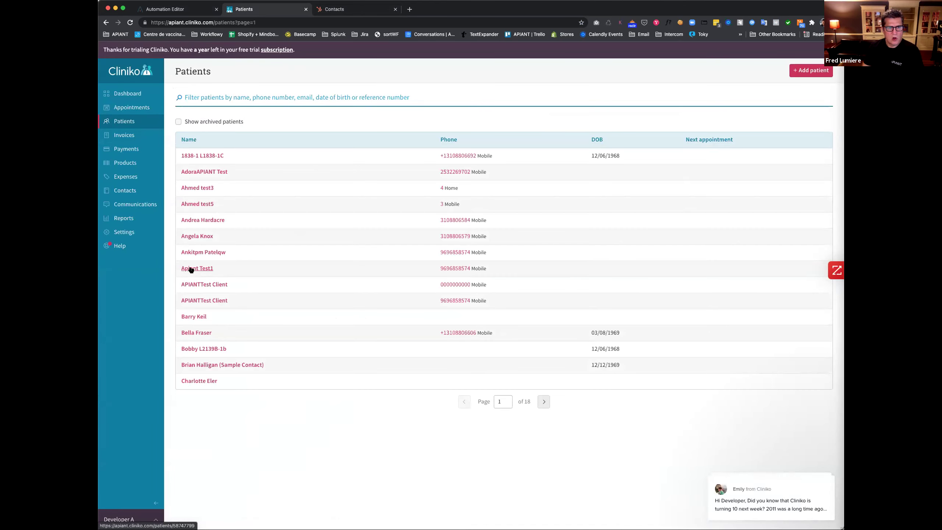
pyautogui.click(193, 317)
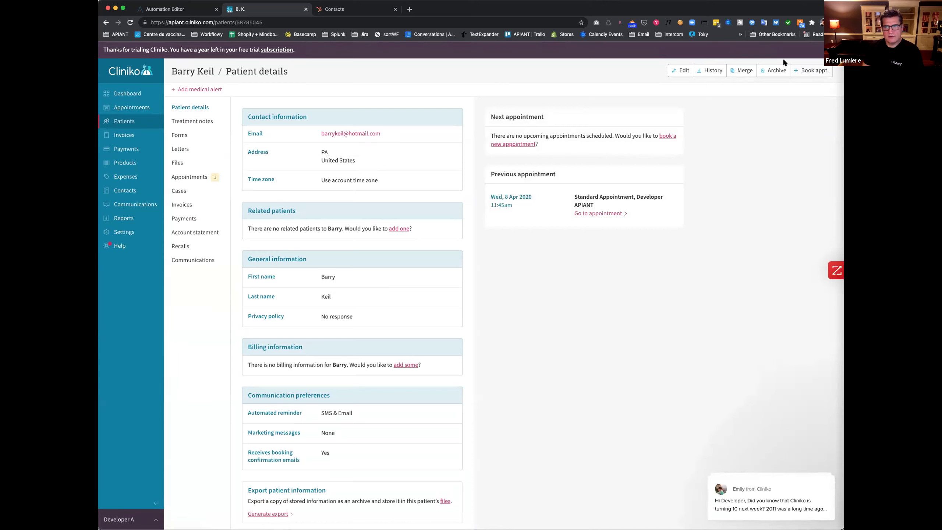
pyautogui.click(684, 71)
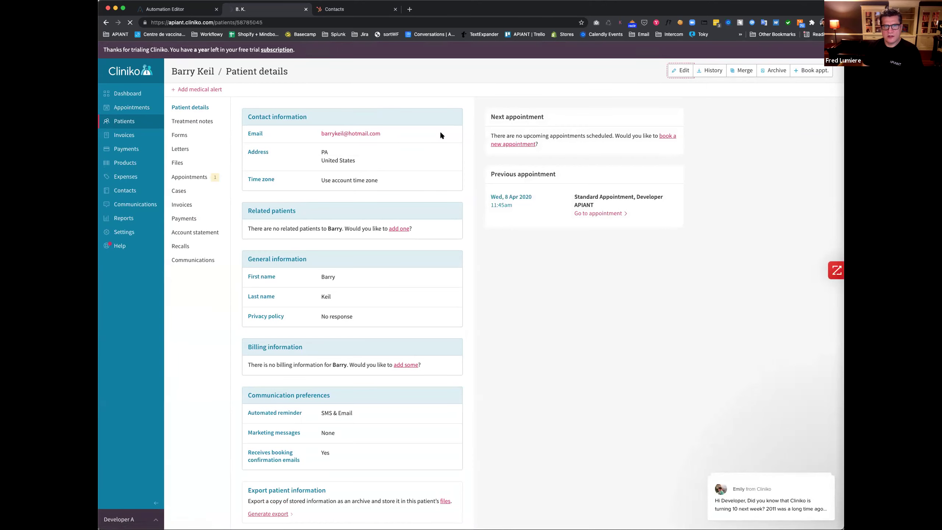
pyautogui.scroll(-15, 310, 245)
pyautogui.scroll(-12, 307, 261)
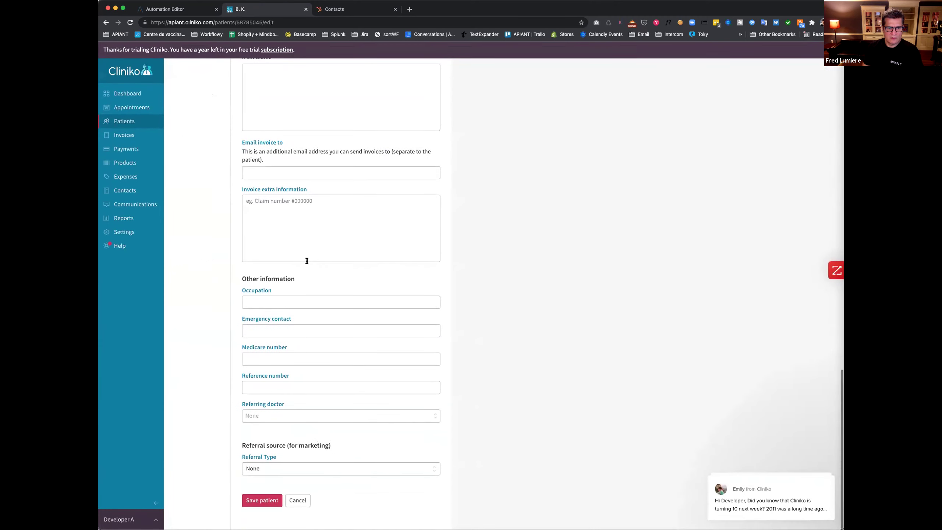
pyautogui.scroll(15, 307, 260)
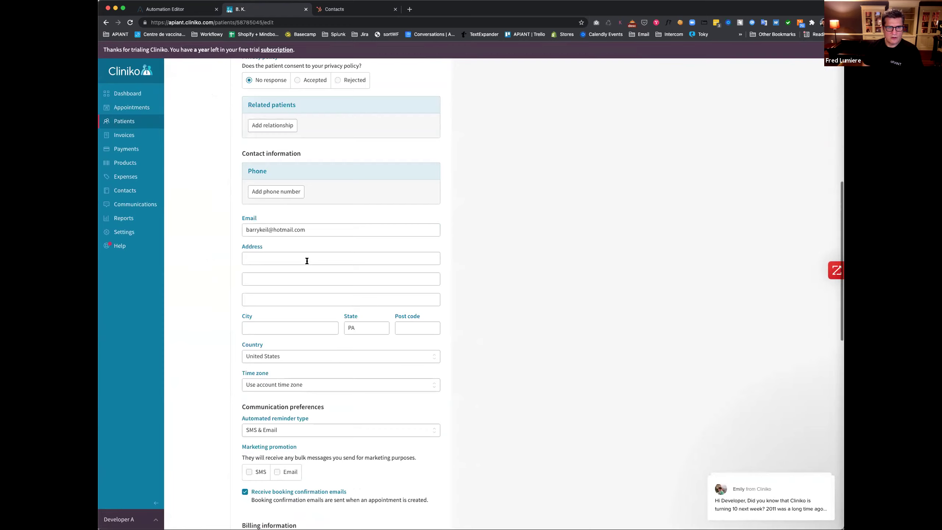
# Replace the patient's email address with the new address and delete a stray letter.
pyautogui.moveTo(312, 233); pyautogui.dragTo(234, 229)
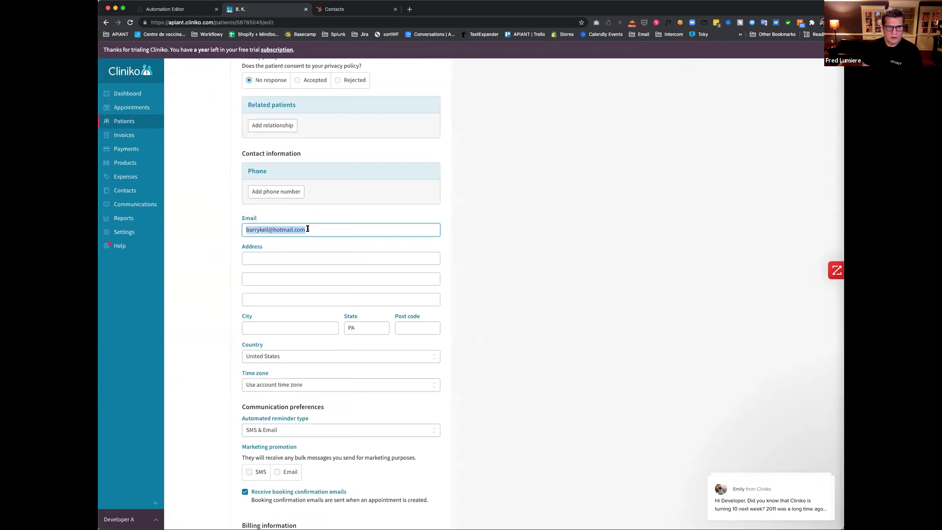
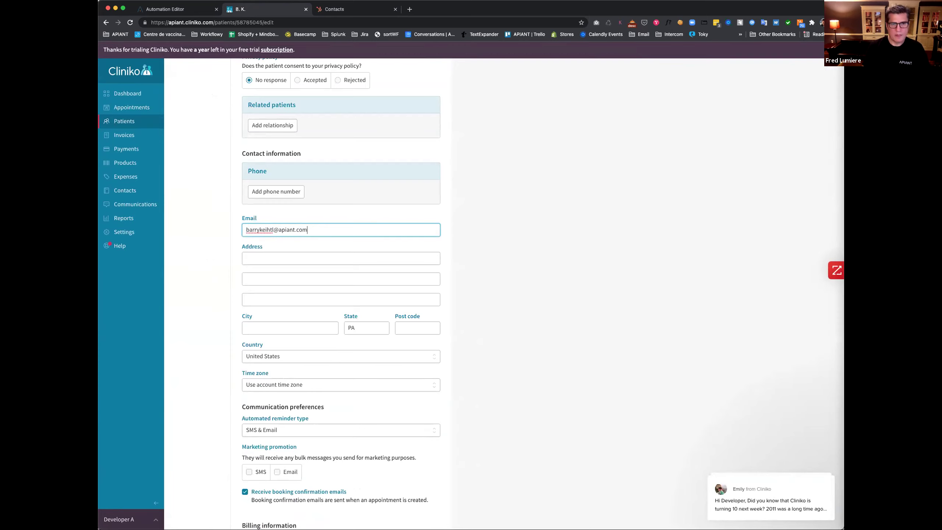
pyautogui.click(527, 259)
pyautogui.click(271, 230)
pyautogui.press('BackSpace')
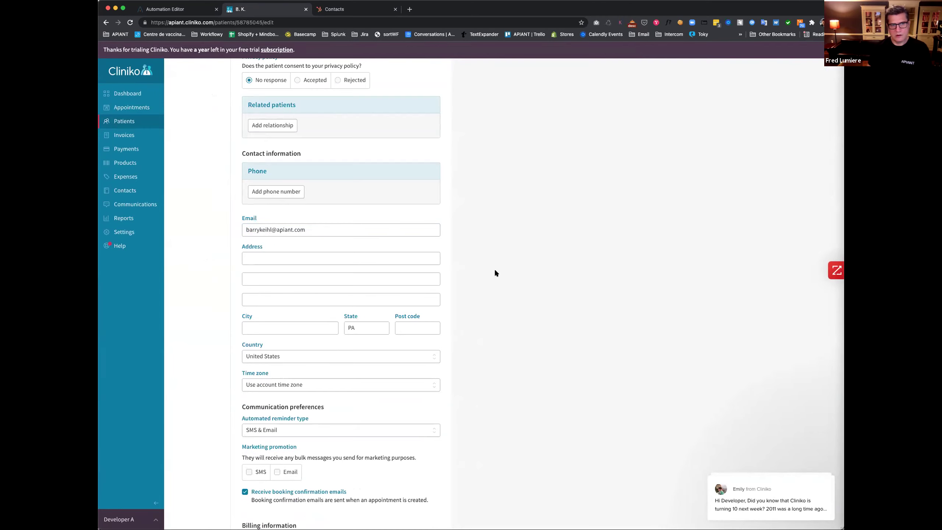
# Select the whole new email address, then start a new HubSpot contact.
pyautogui.scroll(-15, 497, 269)
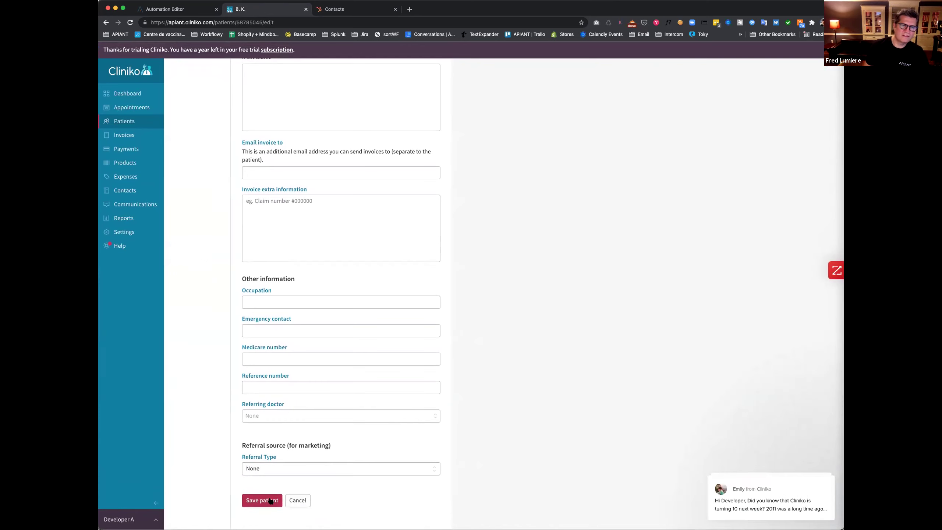
pyautogui.scroll(10, 377, 196)
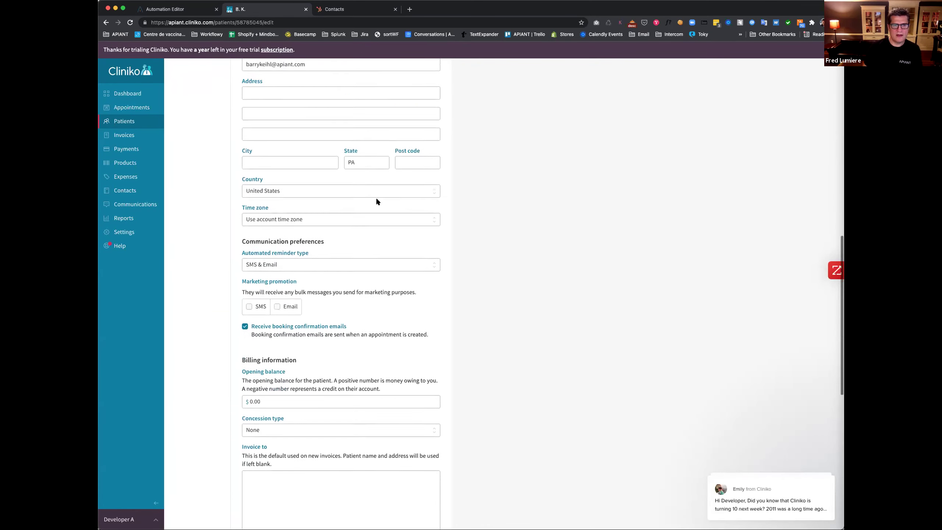
pyautogui.scroll(4, 377, 201)
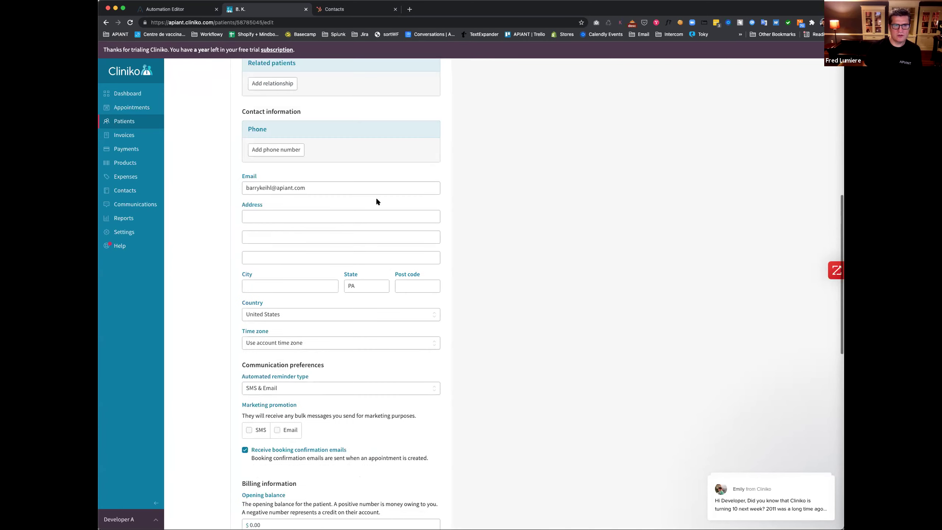
pyautogui.scroll(1, 376, 202)
pyautogui.doubleClick(323, 202)
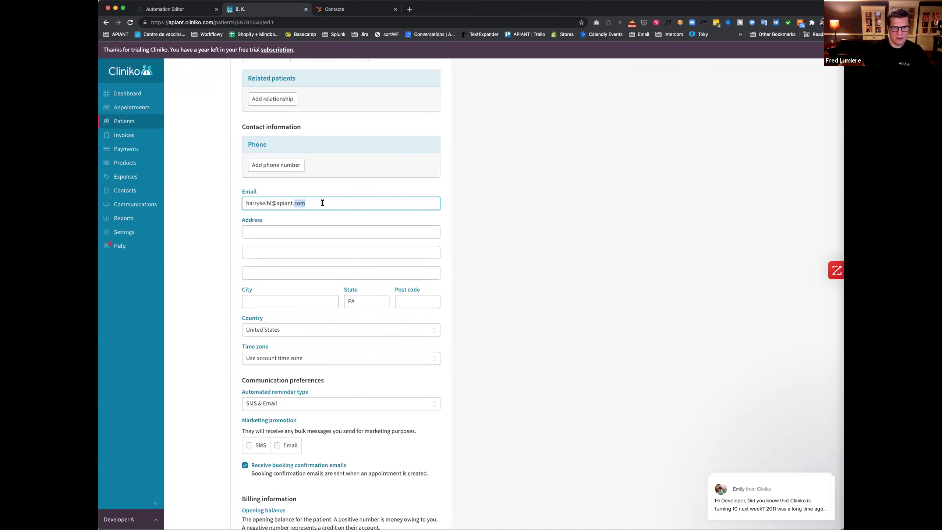
pyautogui.moveTo(330, 203); pyautogui.dragTo(231, 203)
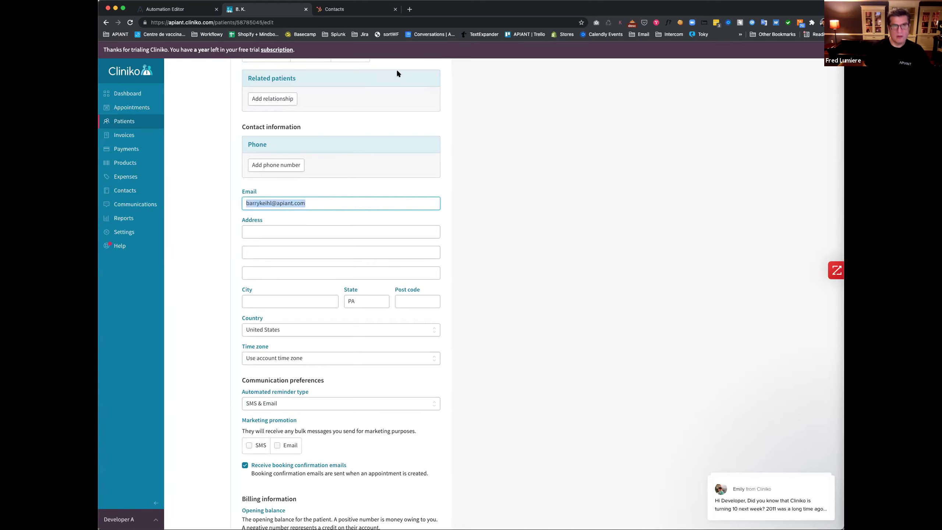
pyautogui.click(338, 10)
pyautogui.click(804, 78)
# Back in Cliniko, remove the remaining stray letter and select the corrected email address.
pyautogui.click(256, 8)
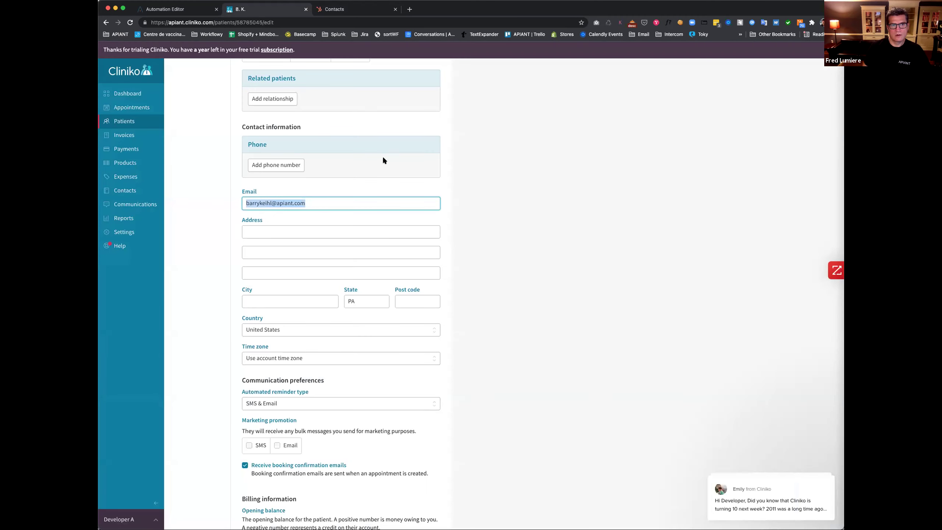
pyautogui.scroll(12, 382, 160)
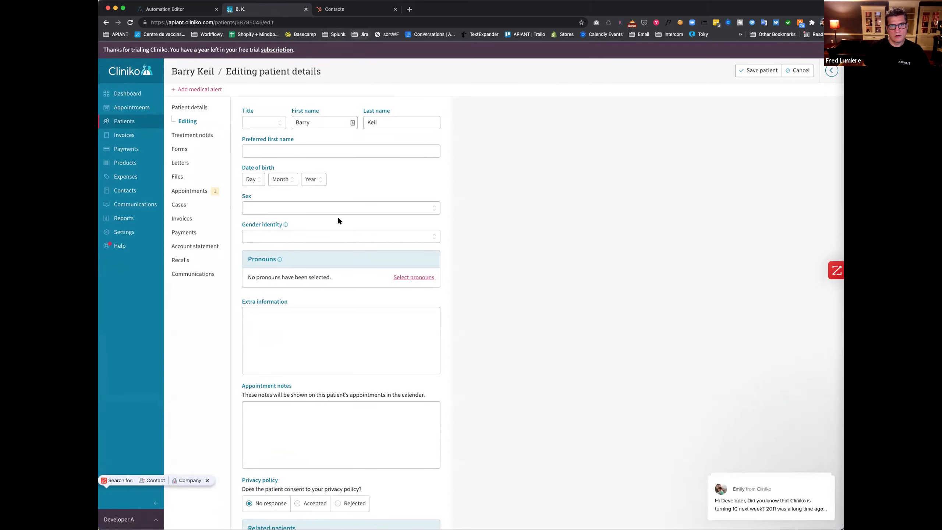
pyautogui.scroll(-10, 337, 220)
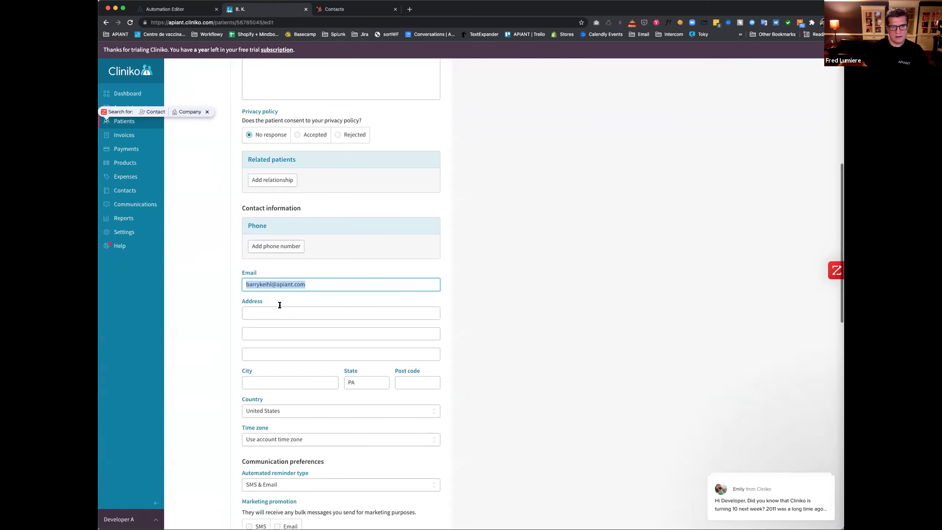
pyautogui.click(268, 284)
pyautogui.press('BackSpace')
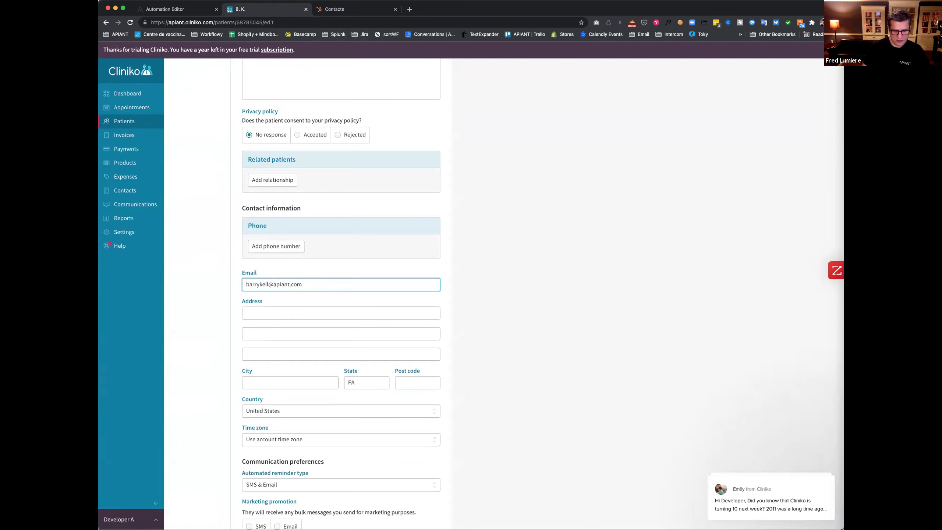
pyautogui.tripleClick(309, 282)
pyautogui.press('super+c')
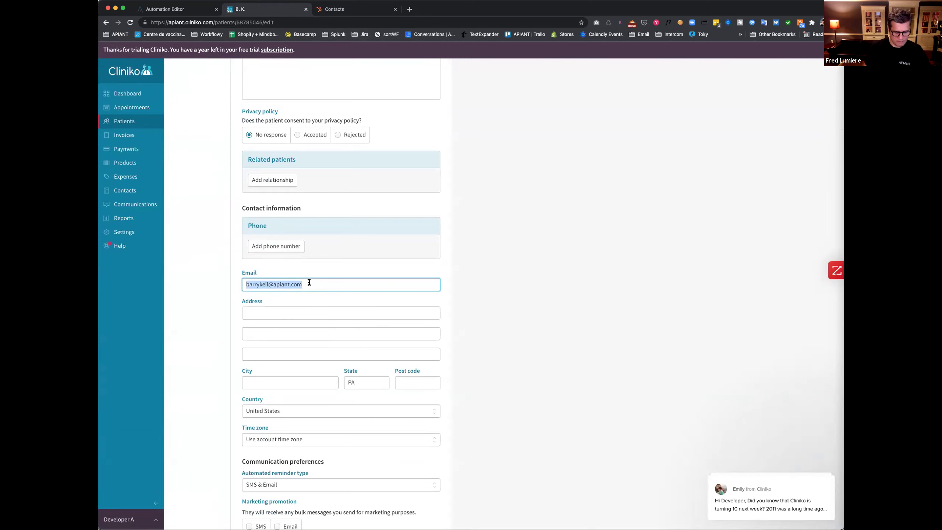
pyautogui.click(457, 272)
# Create the HubSpot contact with the pasted email and the patient's first and last name.
pyautogui.click(350, 13)
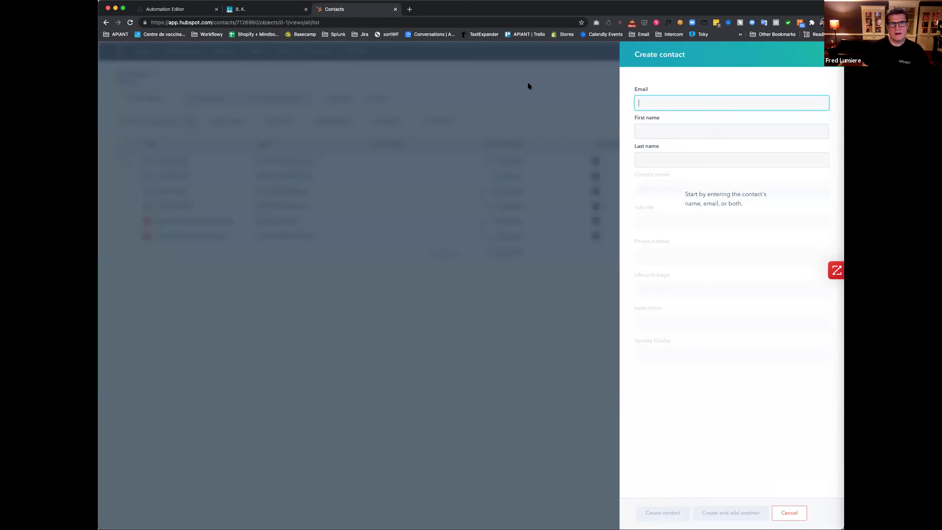
pyautogui.press('super+v')
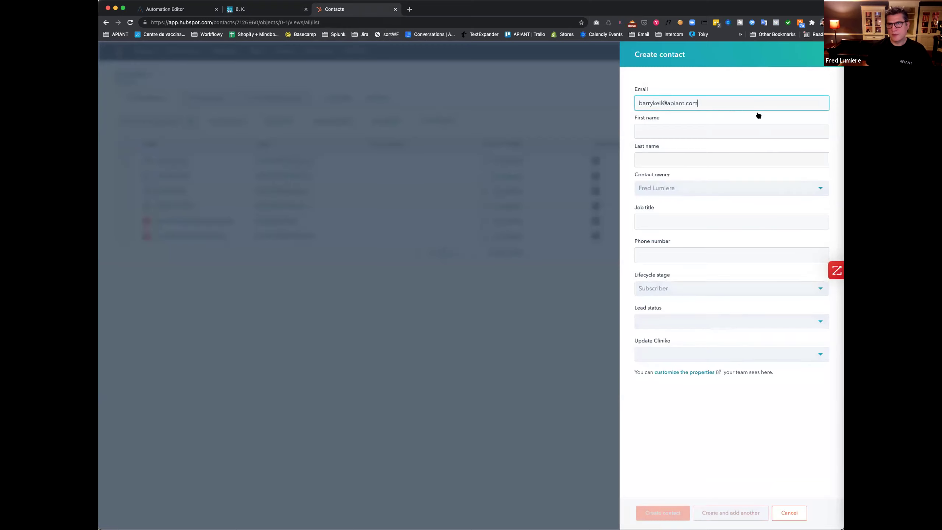
pyautogui.click(659, 127)
pyautogui.write('Barry')
pyautogui.press('Tab')
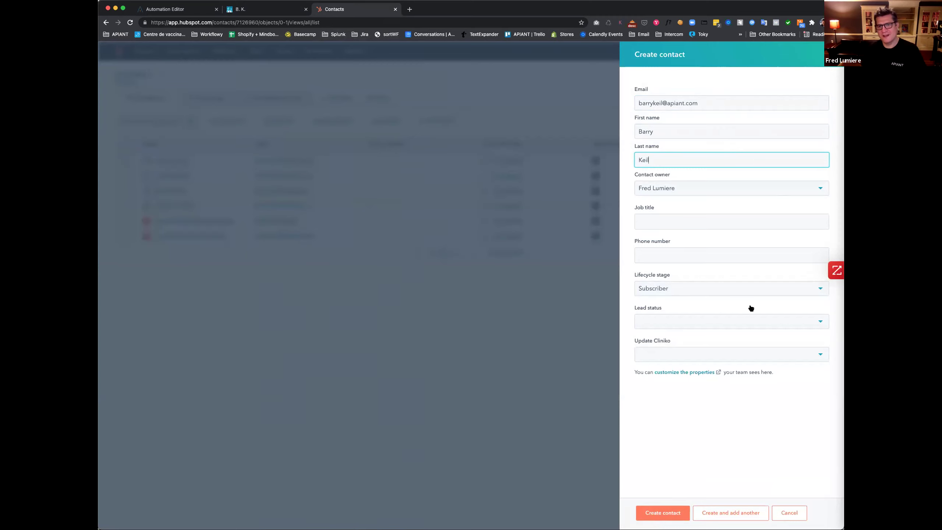
pyautogui.click(656, 514)
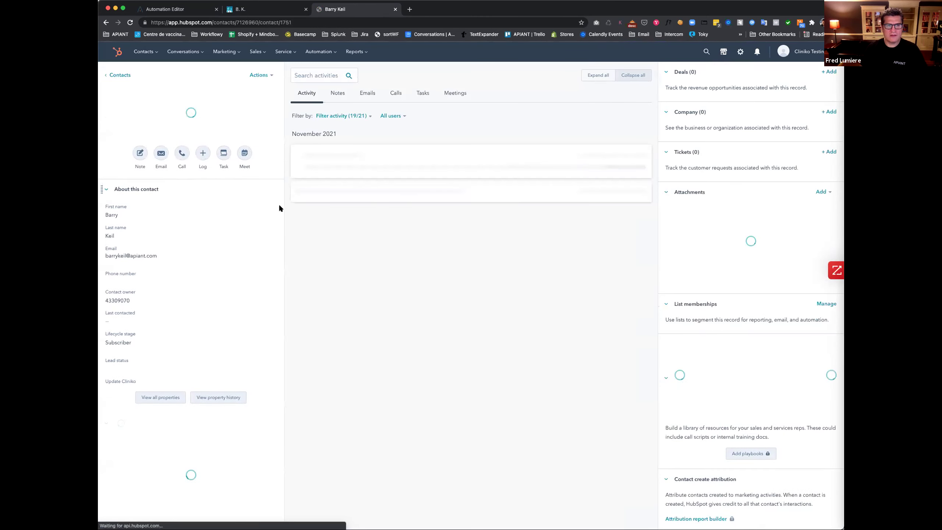
# Find the 'patient' property and add Patient ID to the contact's view, dragged to the top.
pyautogui.click(273, 77)
pyautogui.click(280, 117)
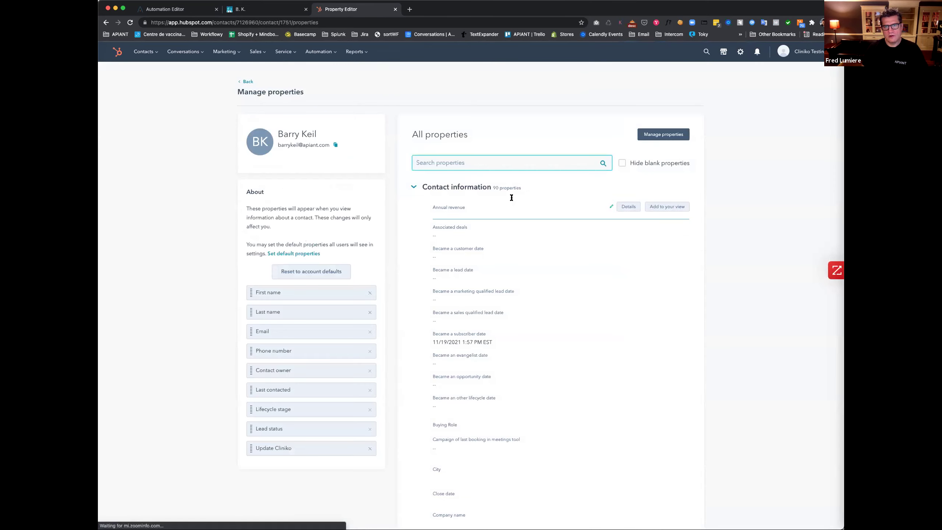
pyautogui.write('cli')
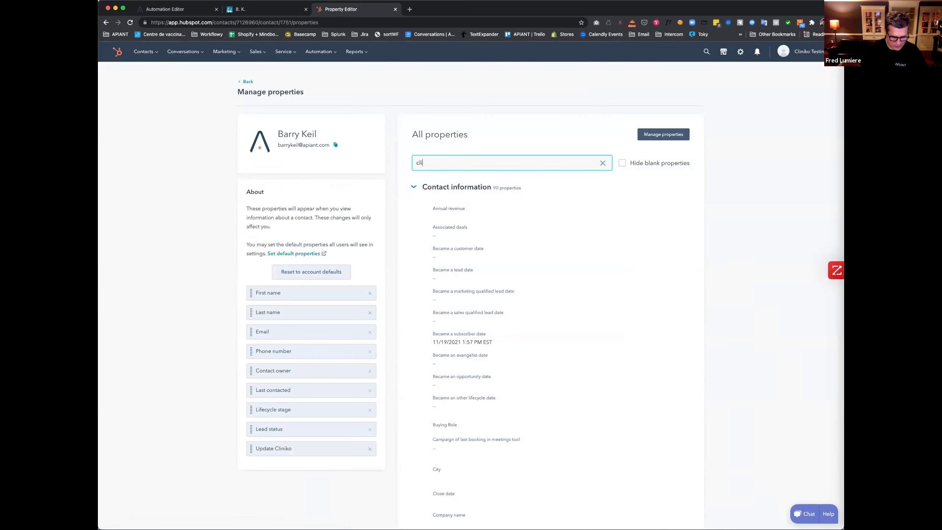
pyautogui.press('BackSpace')
pyautogui.press('BackSpace')
pyautogui.press('BackSpace')
pyautogui.write('patient')
pyautogui.moveTo(573, 212)
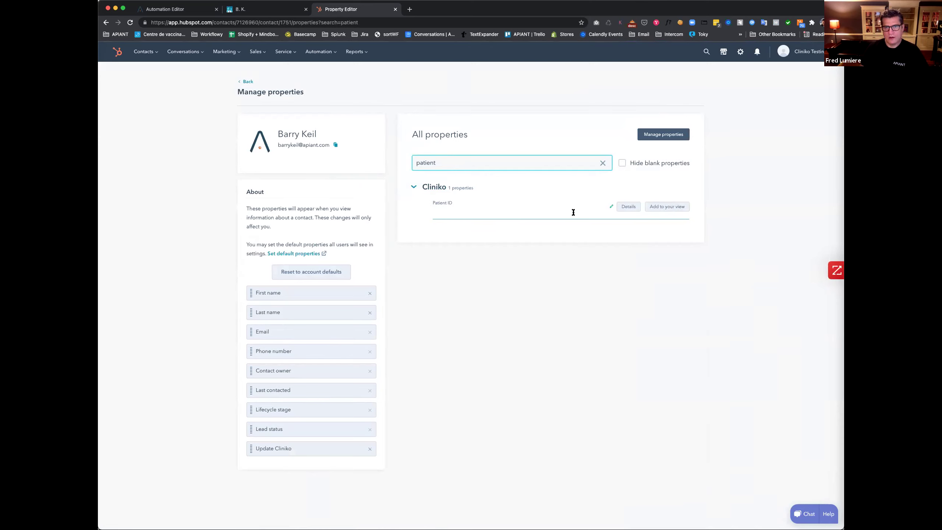
pyautogui.click(667, 206)
pyautogui.moveTo(250, 470); pyautogui.dragTo(248, 288)
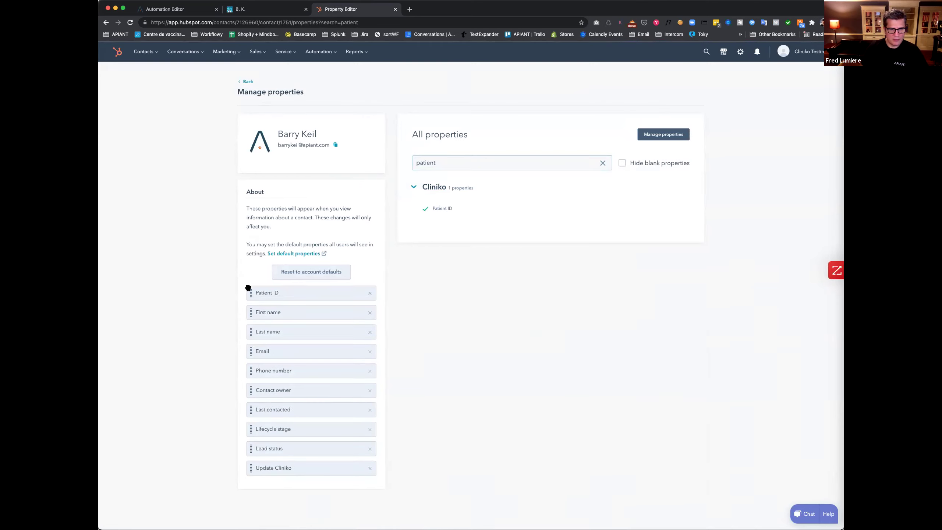
pyautogui.click(246, 82)
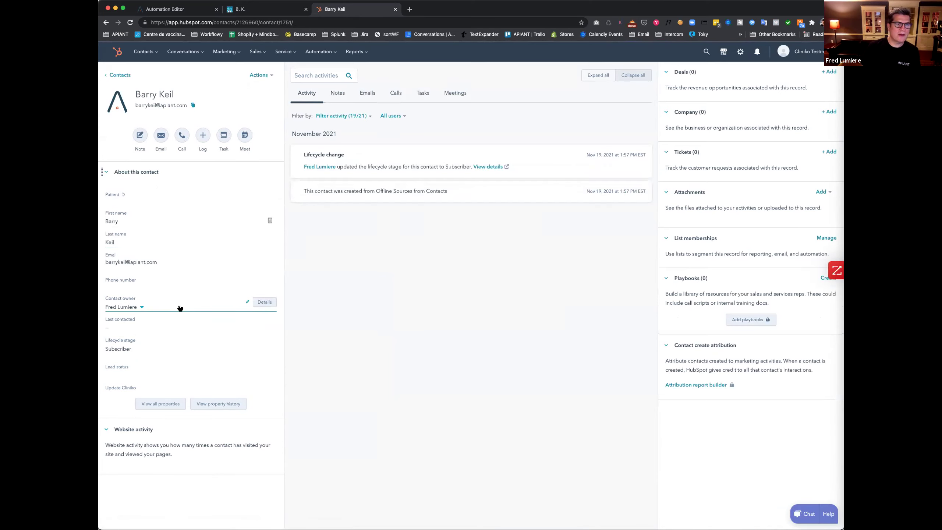
# Save the corrected patient record in Cliniko and return to the APIANT dashboard.
pyautogui.click(258, 10)
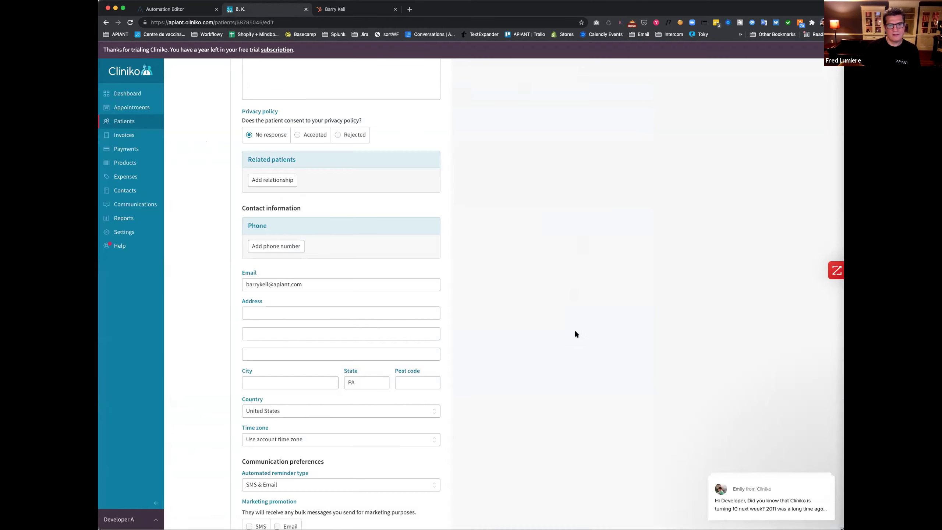
pyautogui.click(262, 499)
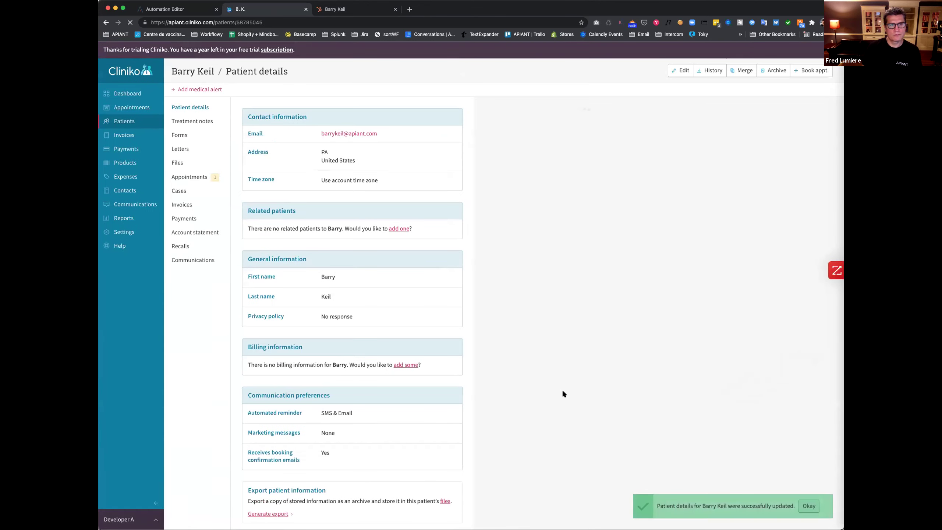
pyautogui.hotkey('ctrl', 'shift', 'Tab')
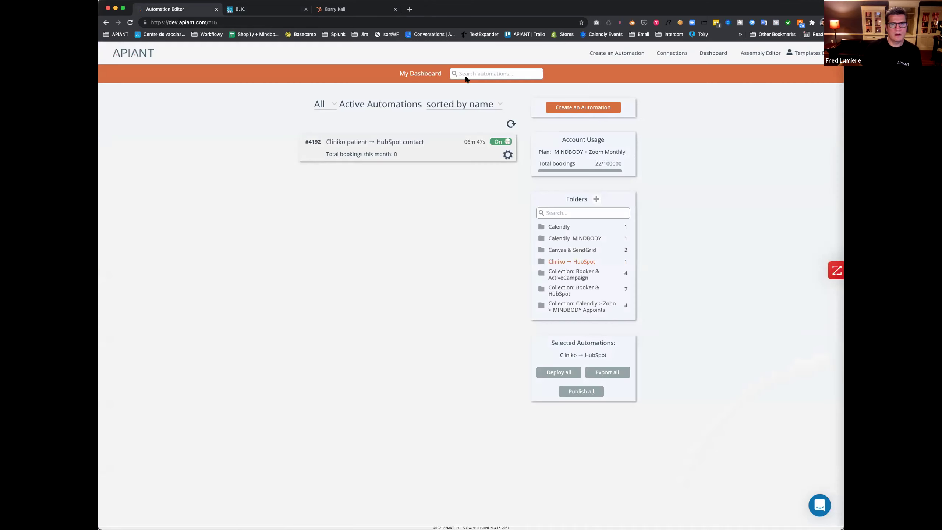
# Execute the automation now and open Data row #1's flow for the newest run.
pyautogui.click(507, 155)
pyautogui.moveTo(523, 185)
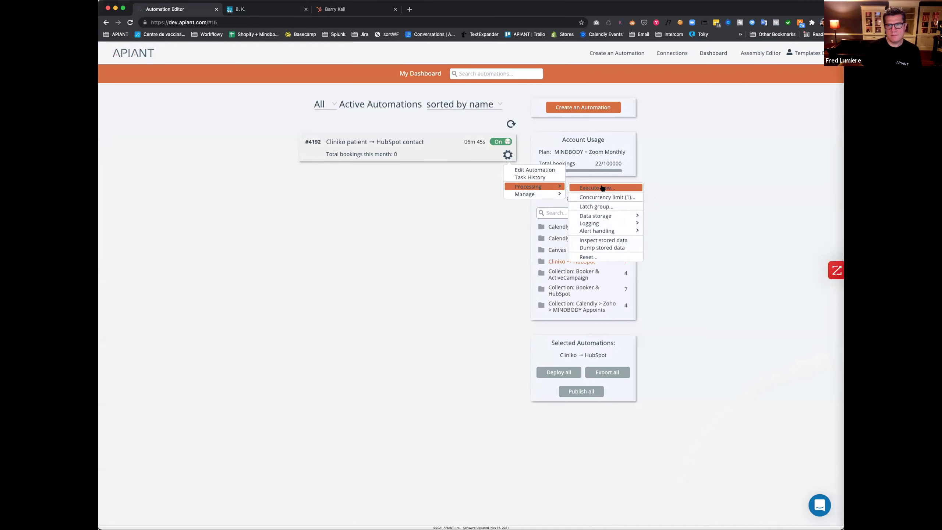
pyautogui.click(602, 188)
pyautogui.click(539, 291)
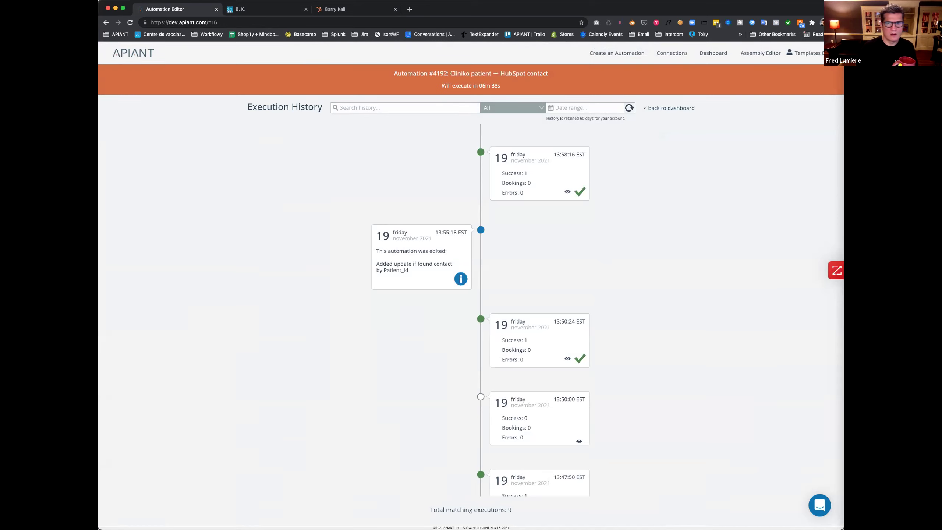
pyautogui.click(541, 173)
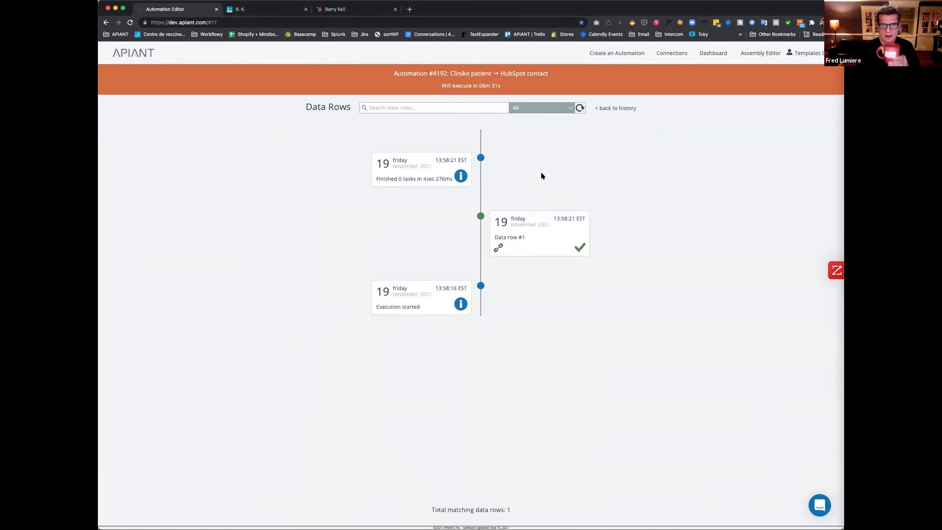
pyautogui.click(533, 241)
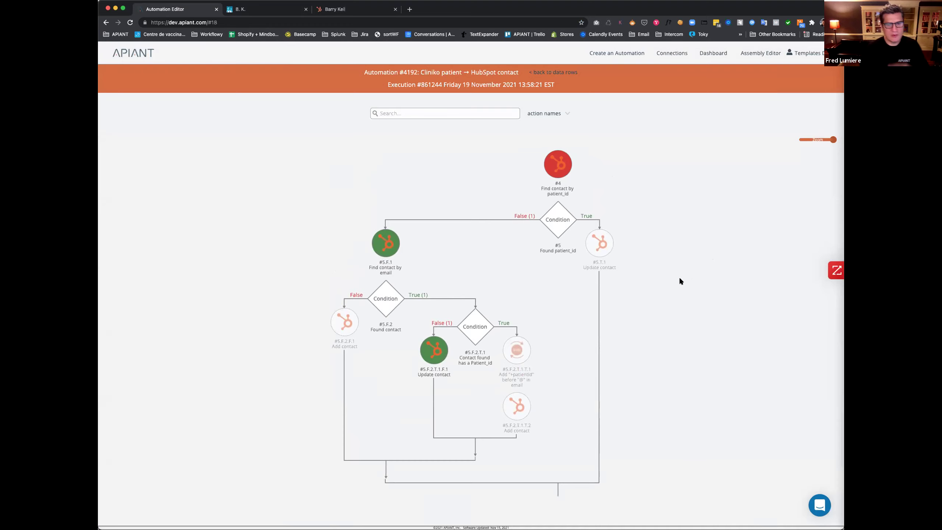
# Scan the execution flow and inspect the #5.F.1 find-by-email step's input and output.
pyautogui.scroll(5, 695, 292)
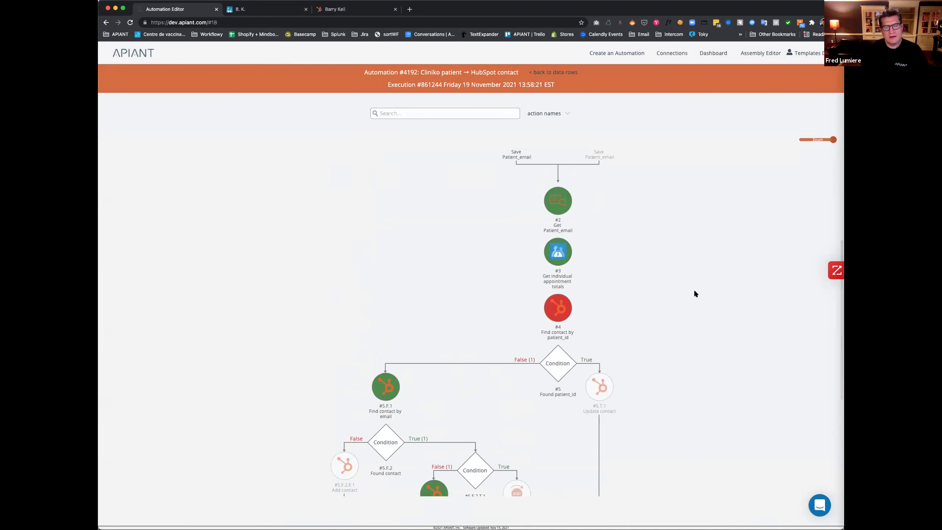
pyautogui.scroll(-3, 694, 293)
pyautogui.scroll(3, 694, 293)
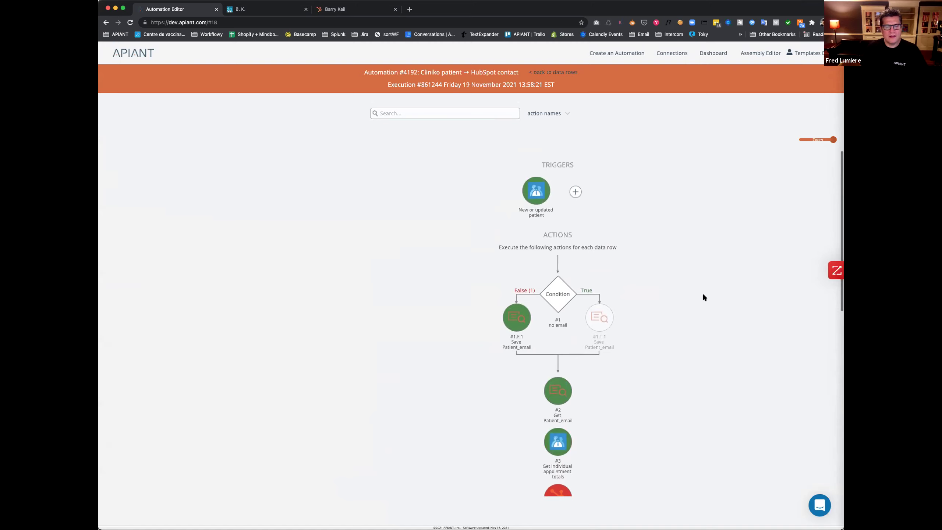
pyautogui.scroll(-3, 354, 320)
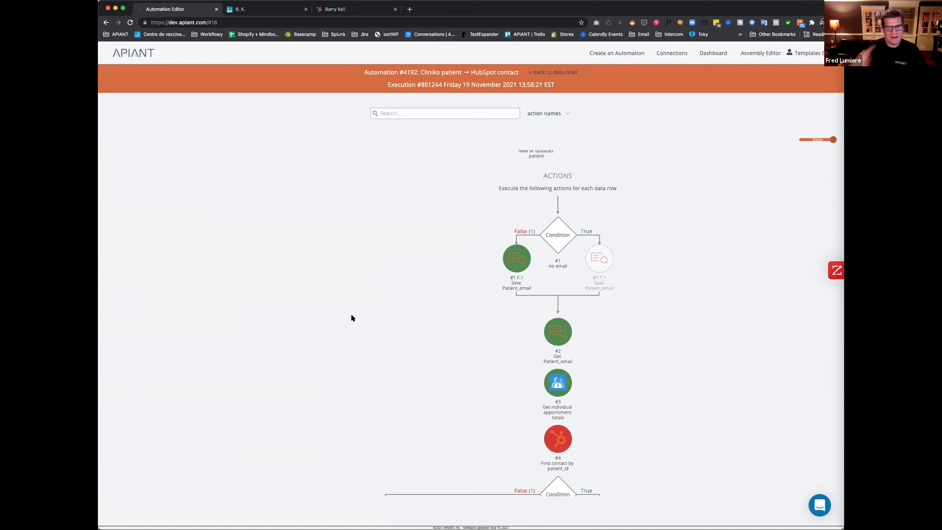
pyautogui.scroll(-10, 351, 318)
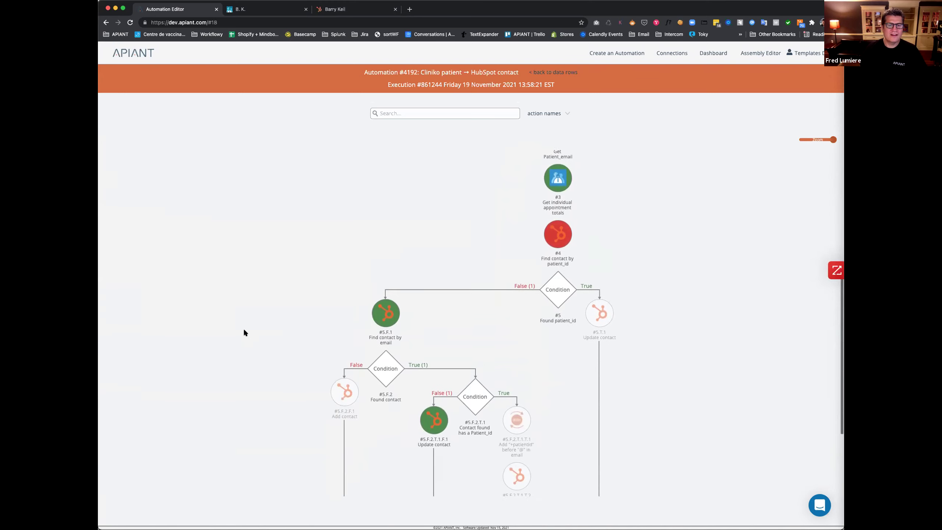
pyautogui.scroll(-3, 243, 332)
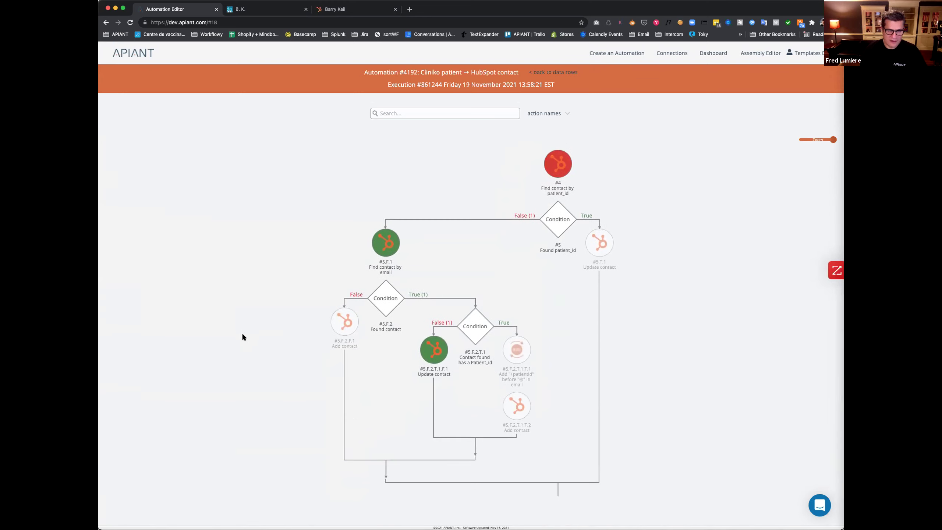
pyautogui.scroll(5, 243, 339)
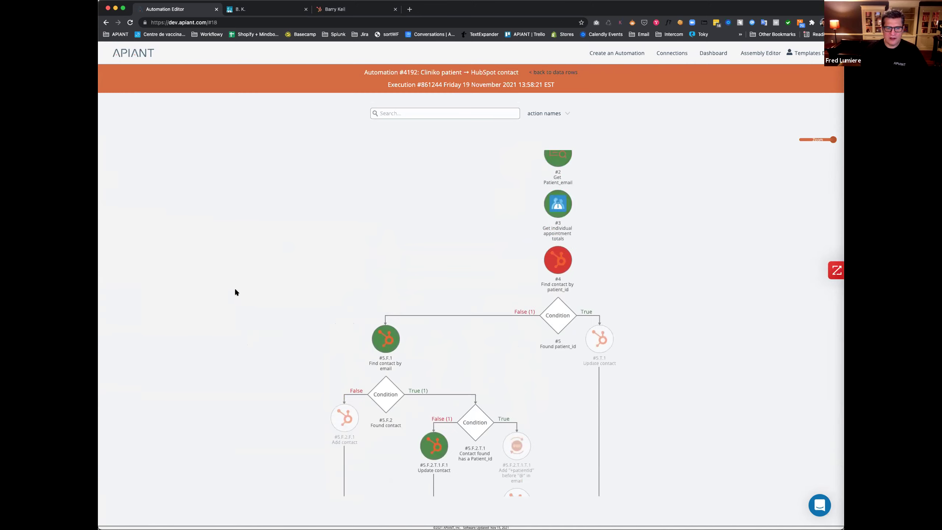
pyautogui.scroll(-8, 230, 296)
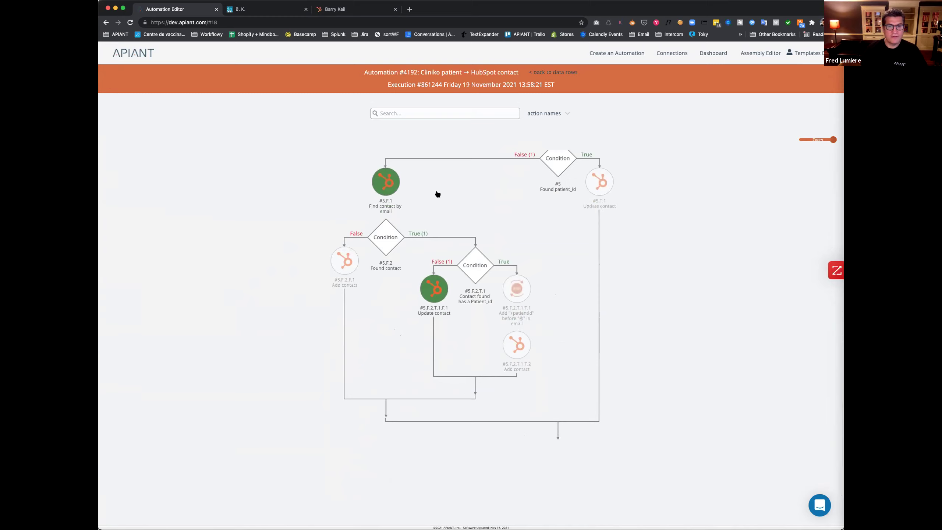
pyautogui.click(386, 182)
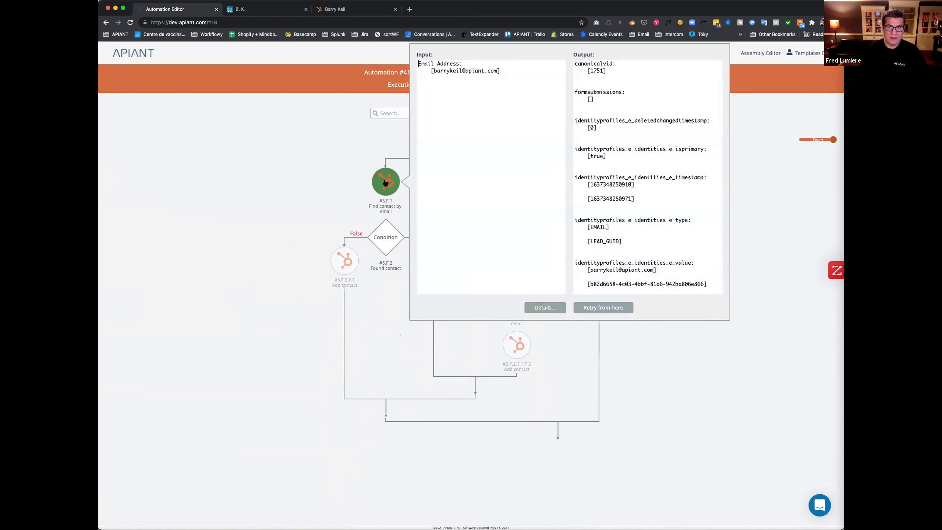
pyautogui.click(293, 207)
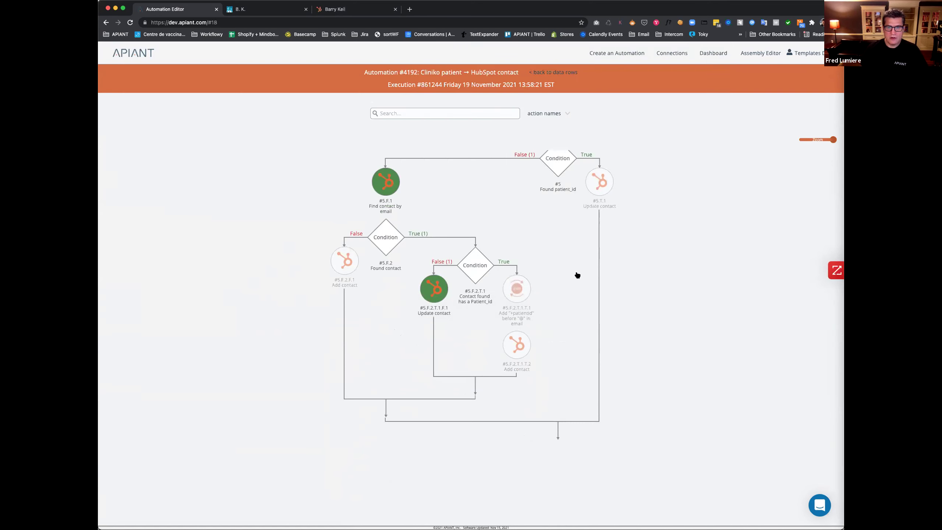
# Check the false Patient_id condition result and the data sent by Update contact.
pyautogui.click(473, 268)
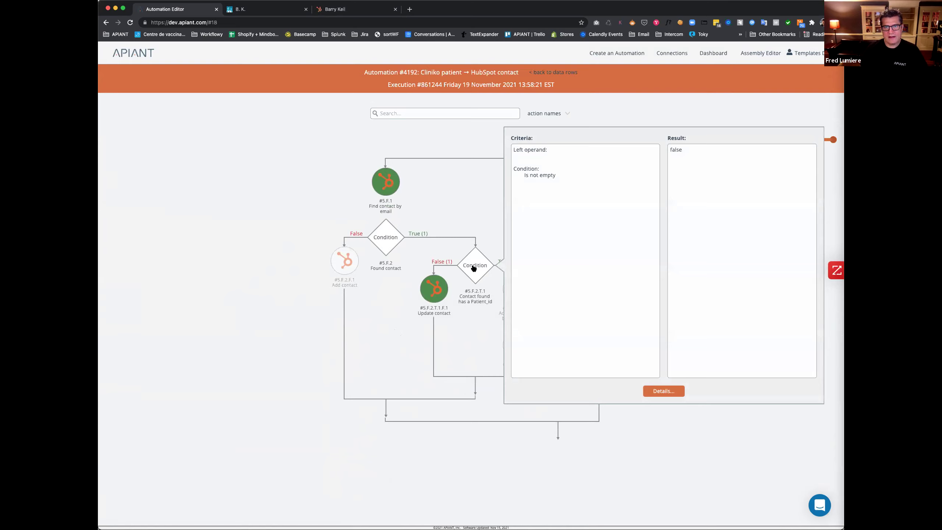
pyautogui.click(471, 336)
pyautogui.click(431, 288)
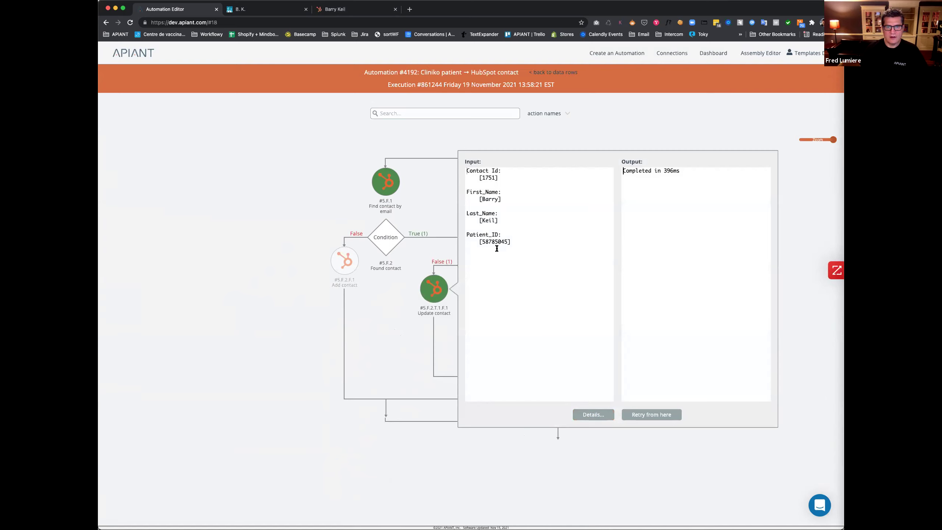
pyautogui.click(352, 350)
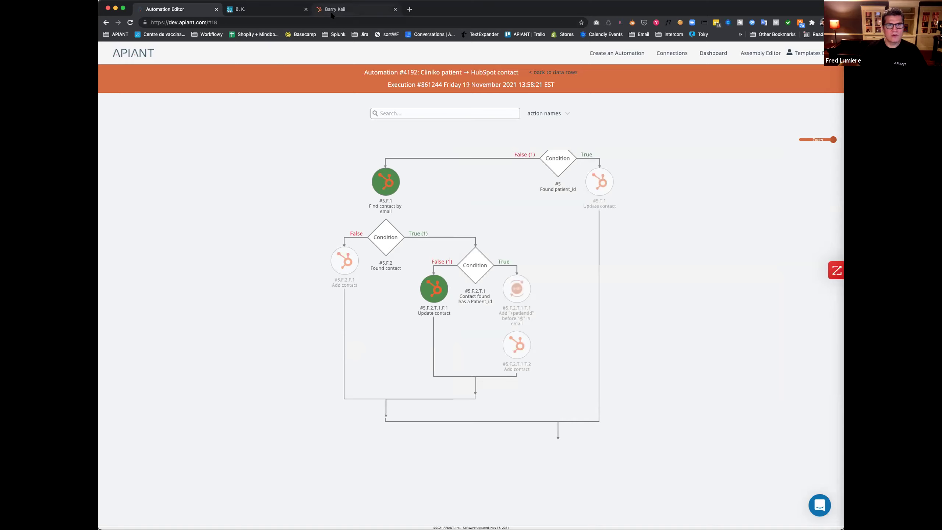
pyautogui.click(332, 12)
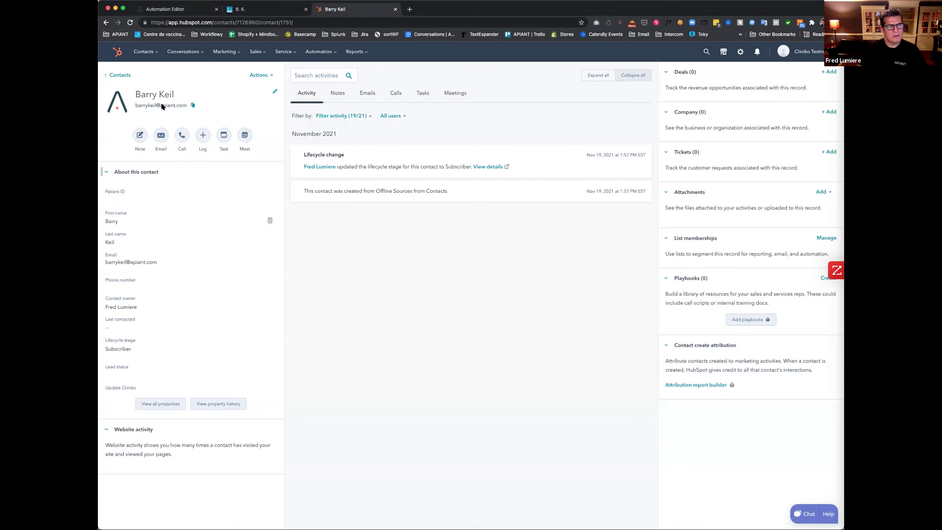
# Reload the HubSpot contact to confirm Patient ID is filled, then return to the execution trace.
pyautogui.click(130, 23)
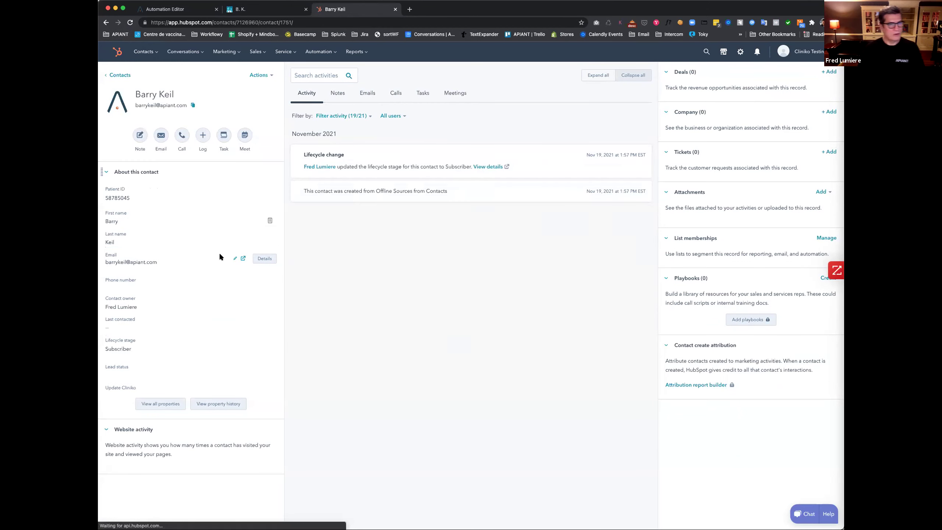
pyautogui.hotkey('ctrl', 'Tab')
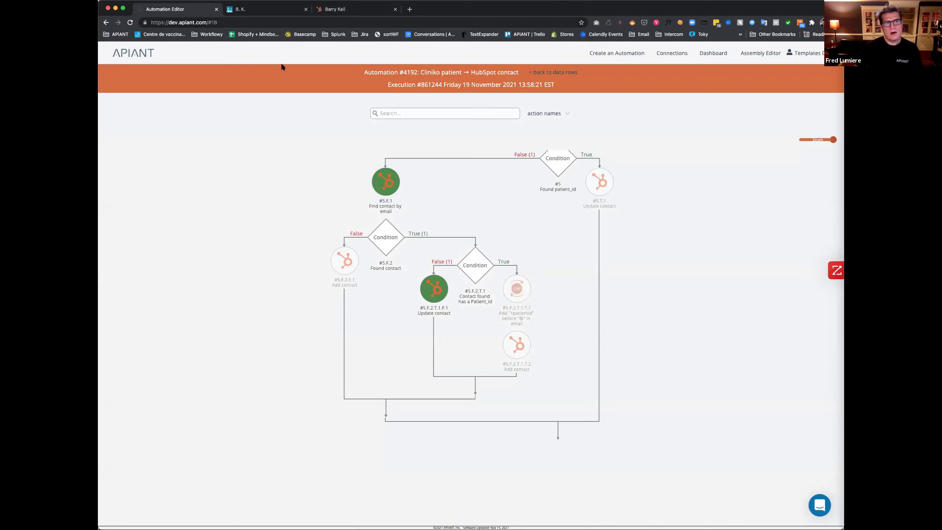
pyautogui.click(716, 63)
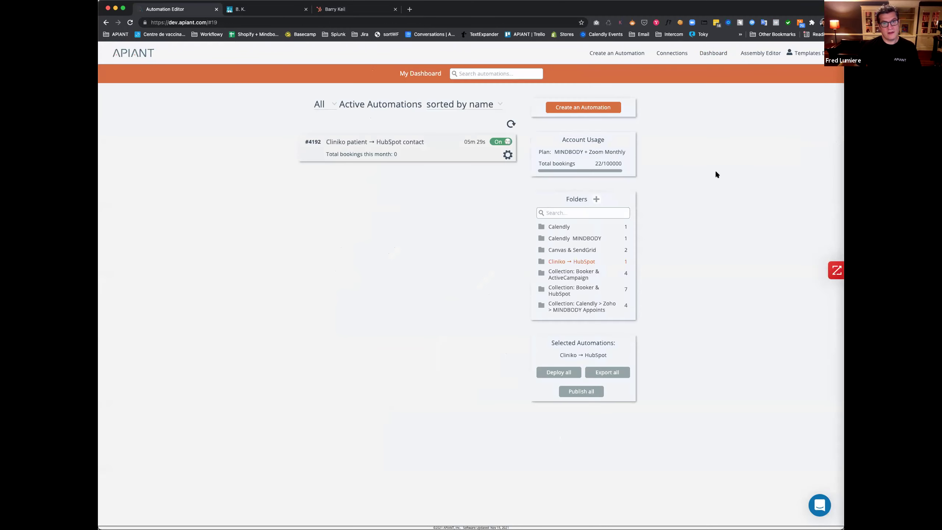
pyautogui.click(367, 155)
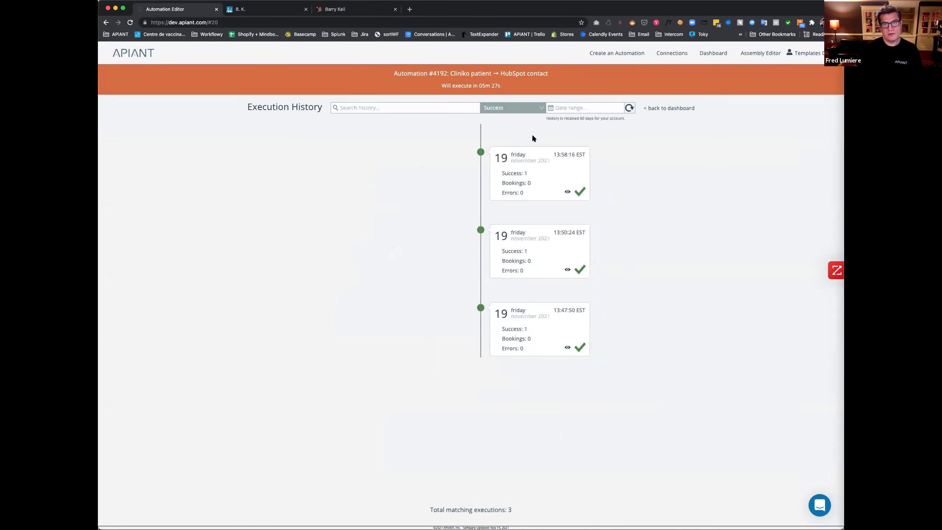
pyautogui.click(529, 166)
pyautogui.click(537, 239)
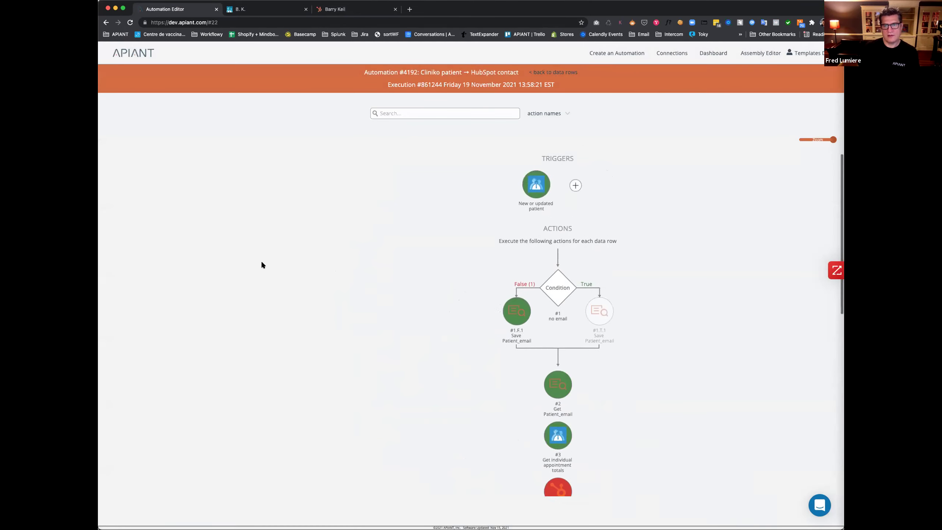
pyautogui.scroll(-15, 262, 265)
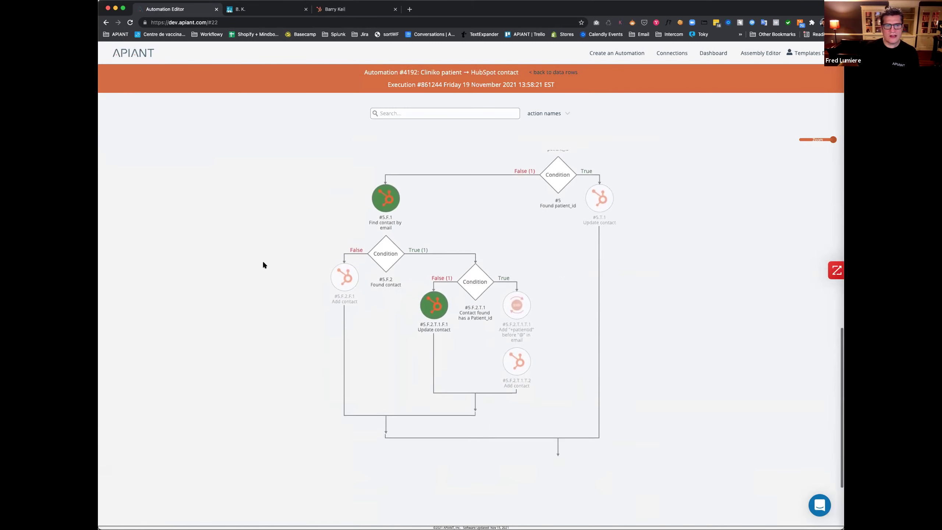
pyautogui.scroll(-1, 263, 264)
pyautogui.scroll(-1, 264, 264)
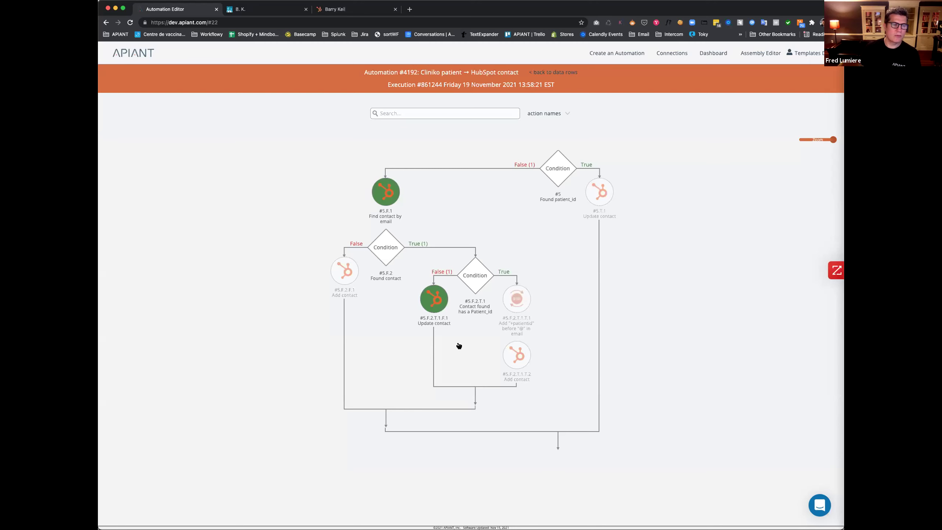
# Copy the existing patient's email address from their Cliniko record.
pyautogui.click(345, 10)
pyautogui.click(265, 9)
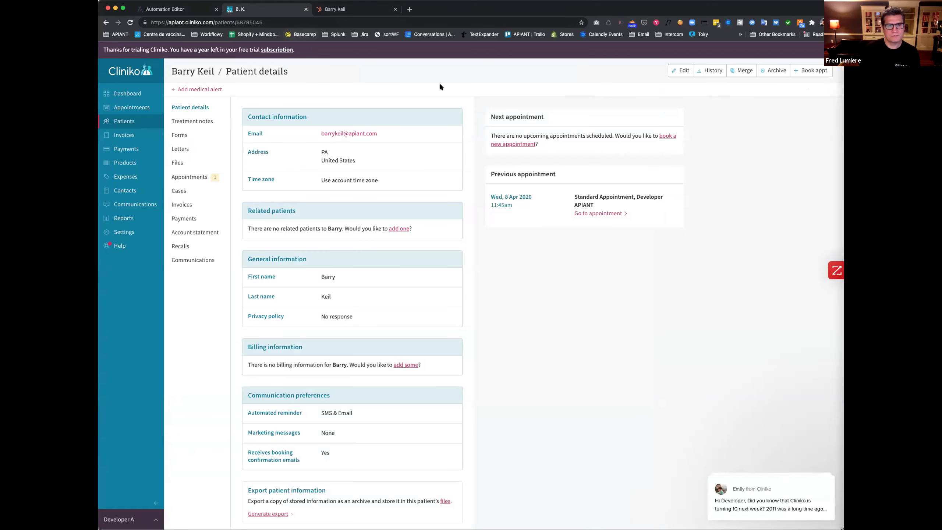
pyautogui.moveTo(385, 132); pyautogui.dragTo(314, 130)
pyautogui.press('super+c')
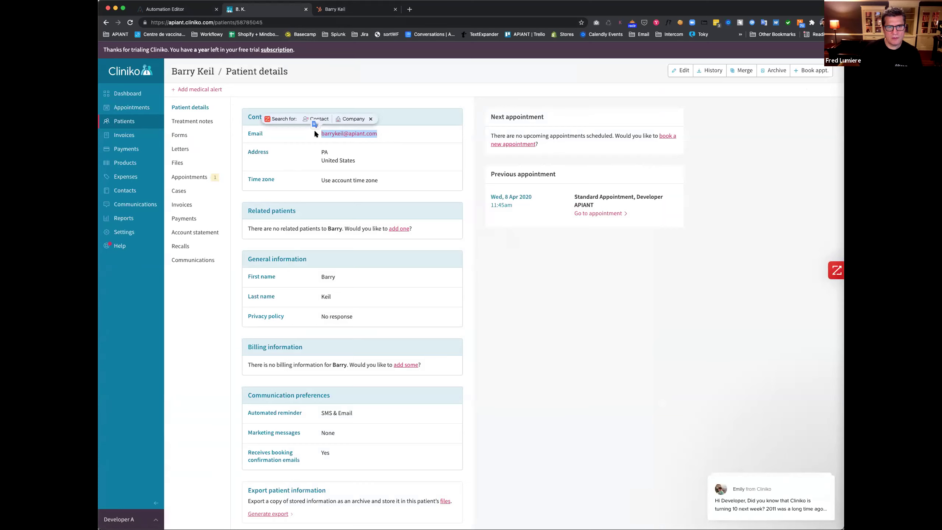
pyautogui.click(636, 275)
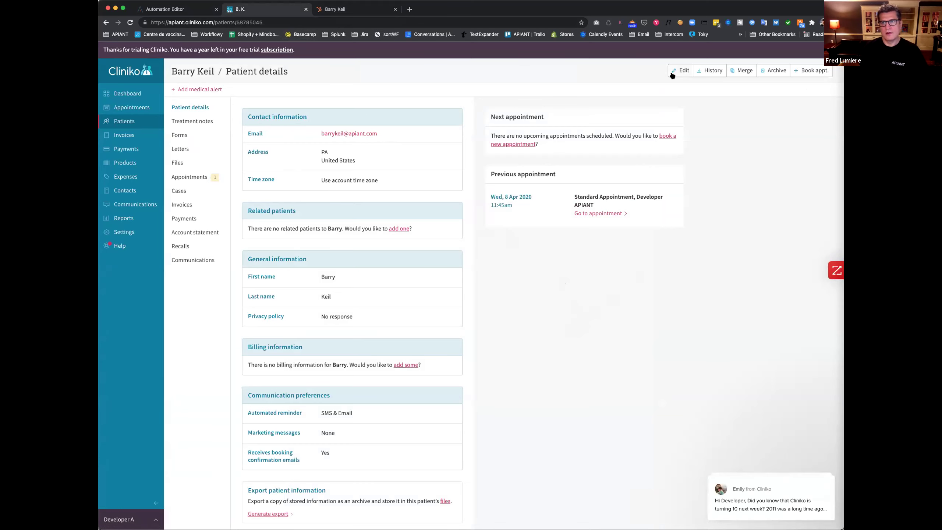
# Start adding a new patient and enter his first and last name.
pyautogui.click(131, 122)
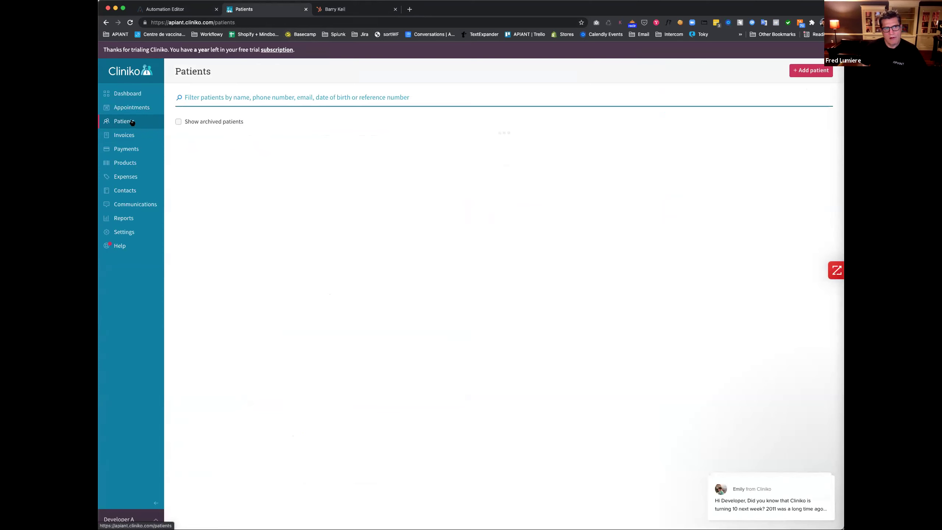
pyautogui.click(808, 72)
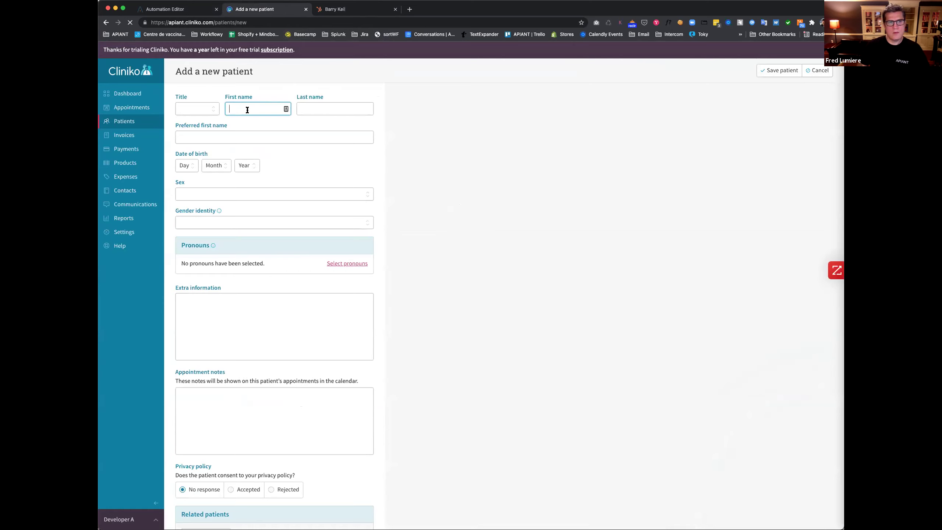
pyautogui.write('Mark')
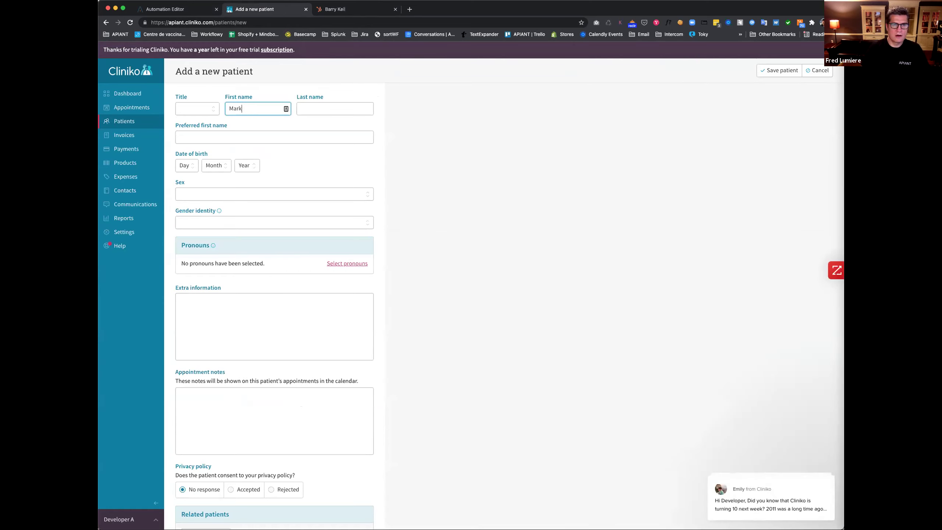
pyautogui.press('Tab')
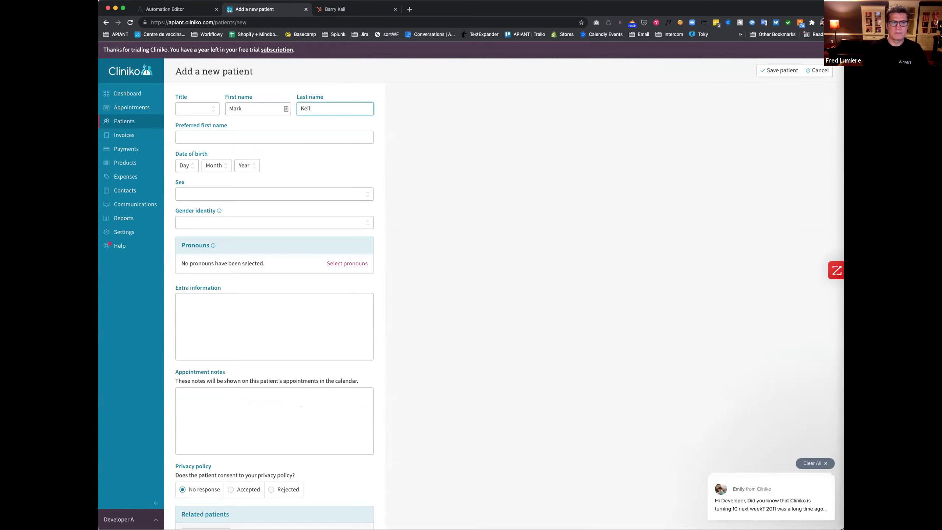
pyautogui.click(223, 136)
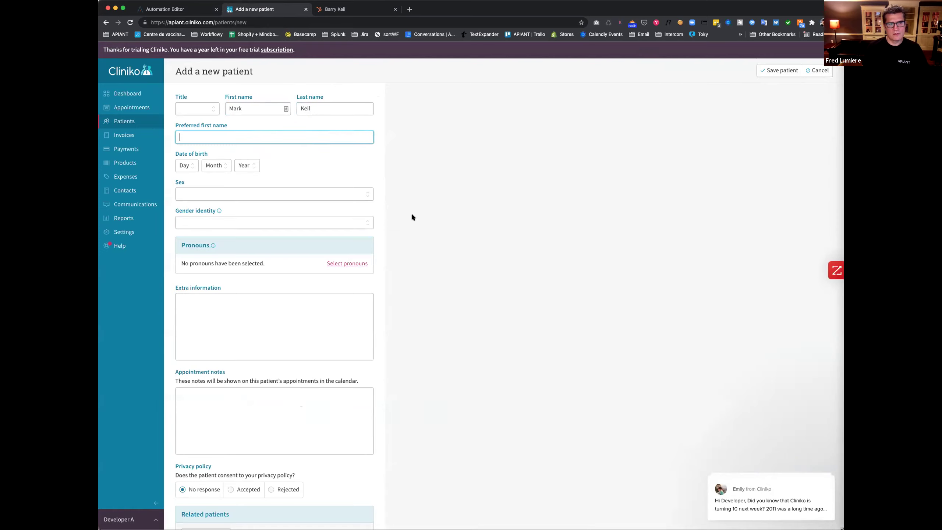
# Set Sex to Male, Gender identity to Man, and paste in the shared email.
pyautogui.click(228, 194)
pyautogui.click(223, 209)
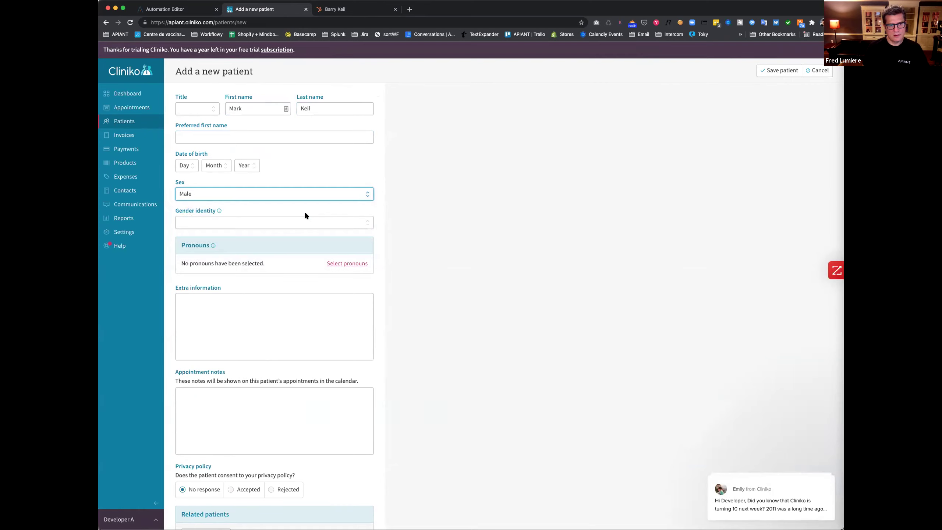
pyautogui.click(224, 222)
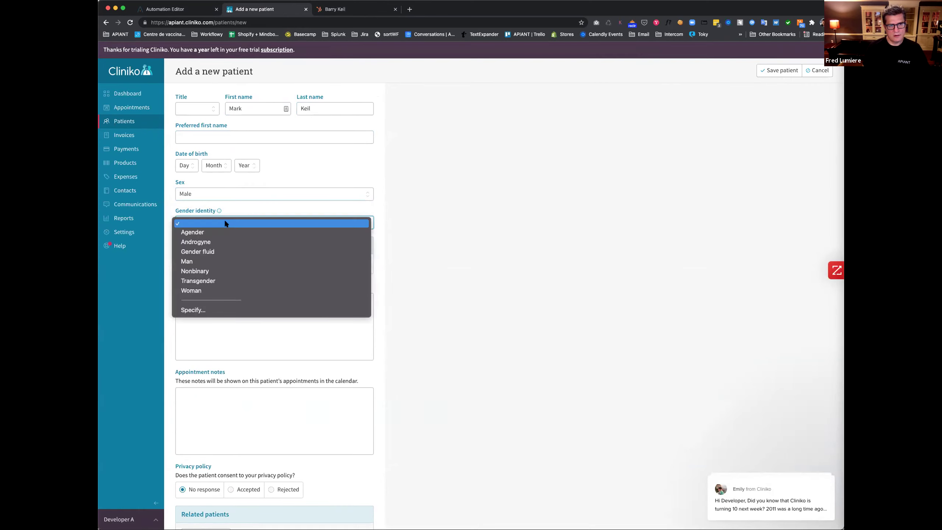
pyautogui.click(233, 261)
pyautogui.scroll(-9, 228, 296)
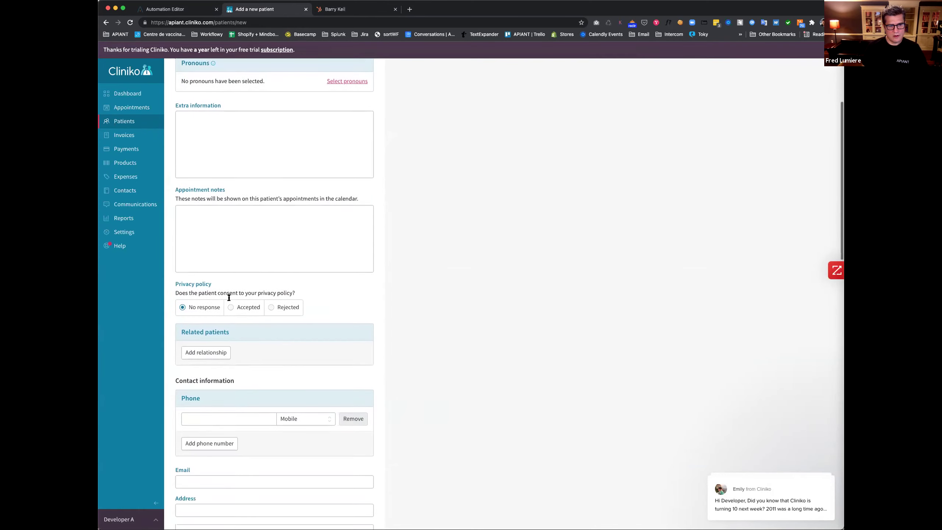
pyautogui.scroll(-2, 227, 303)
pyautogui.click(206, 274)
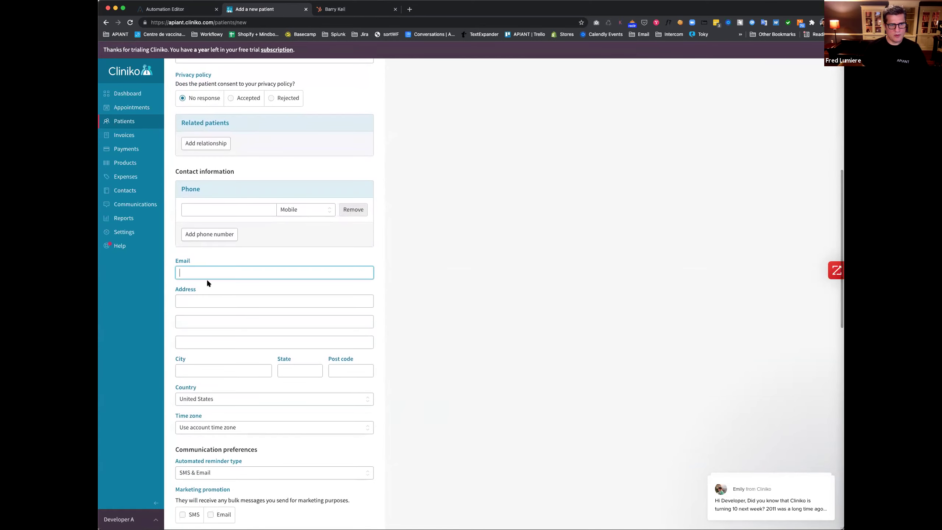
pyautogui.press('super+v')
pyautogui.click(414, 316)
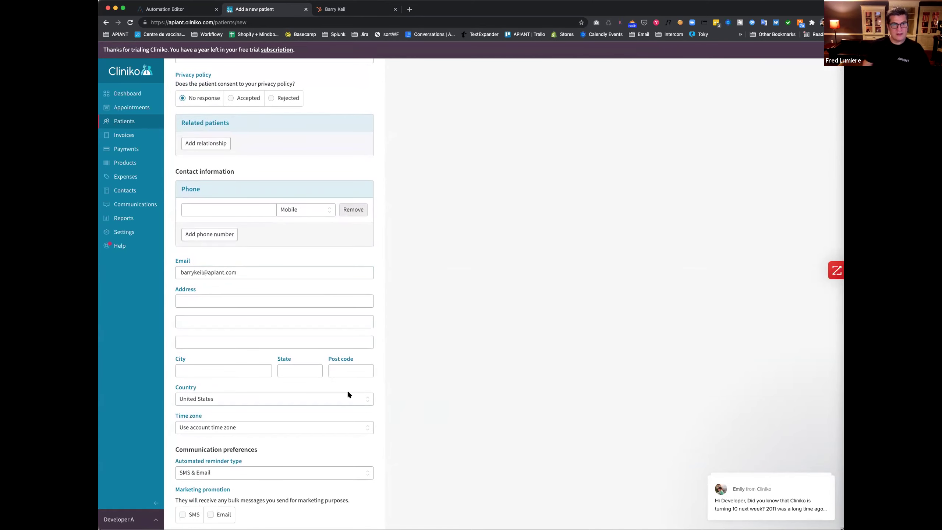
# Add a relationship linking the existing patient as his Parent.
pyautogui.scroll(-9, 348, 392)
pyautogui.scroll(5, 349, 393)
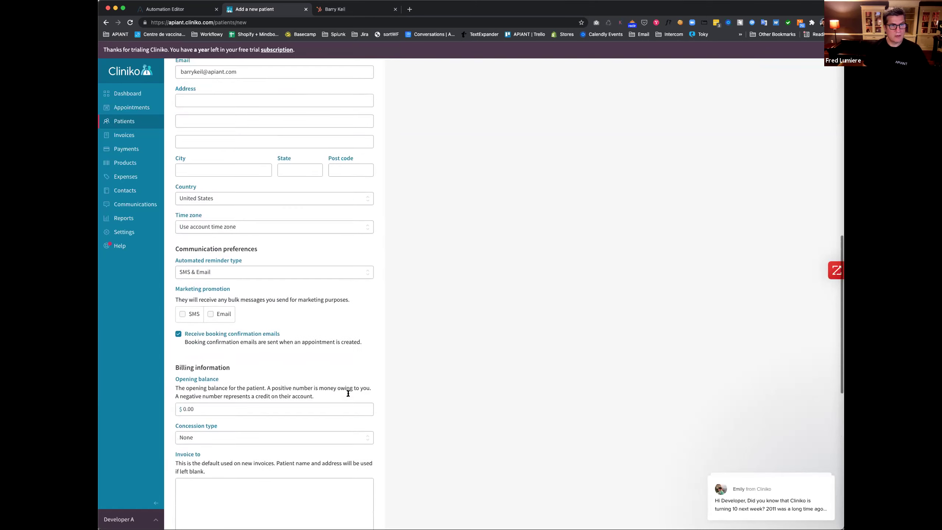
pyautogui.scroll(2, 348, 394)
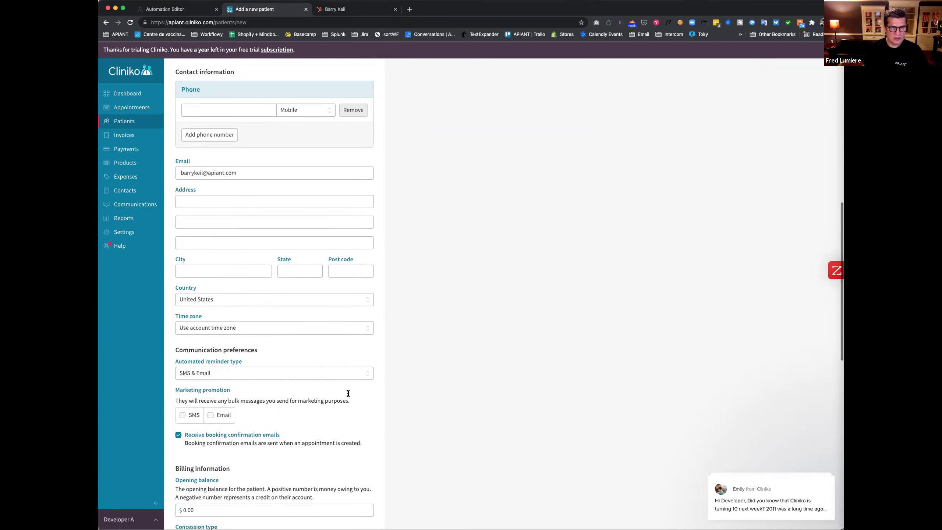
pyautogui.scroll(5, 347, 395)
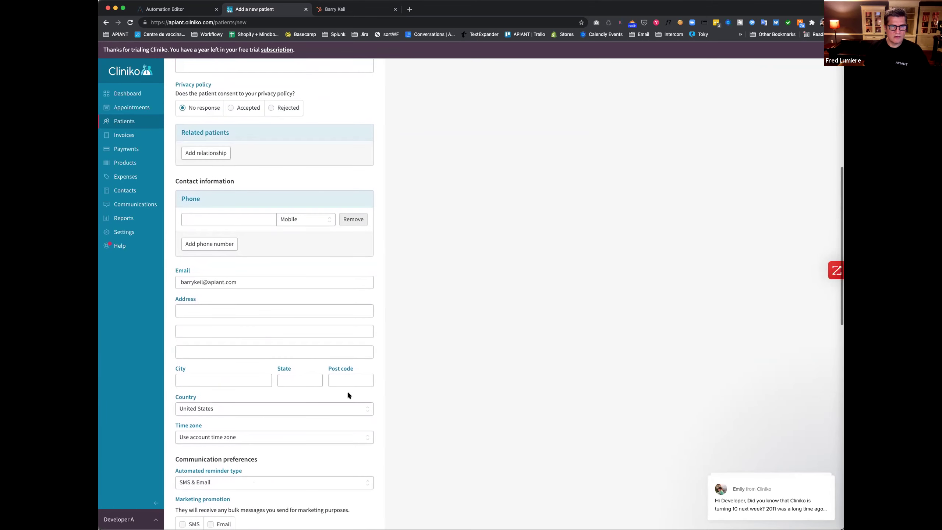
pyautogui.scroll(1, 344, 372)
pyautogui.click(189, 235)
pyautogui.click(191, 235)
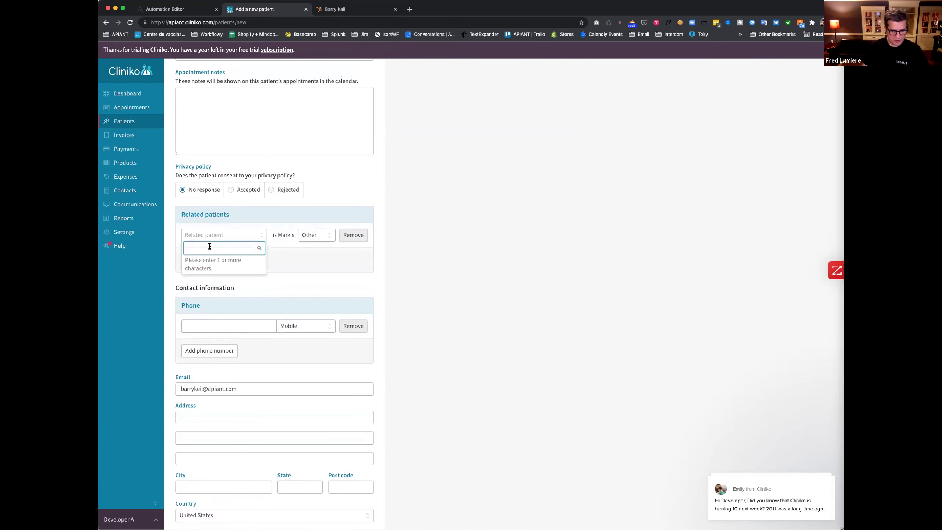
pyautogui.write('barry')
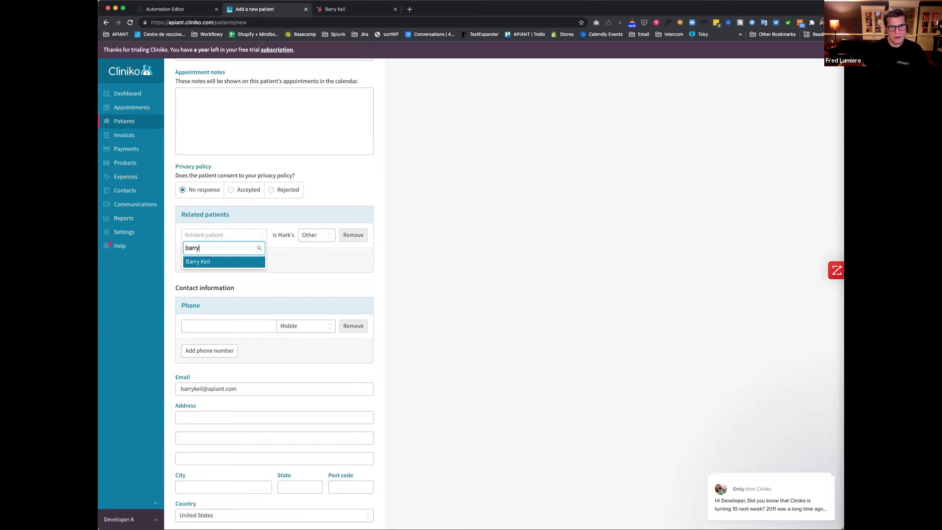
pyautogui.click(211, 264)
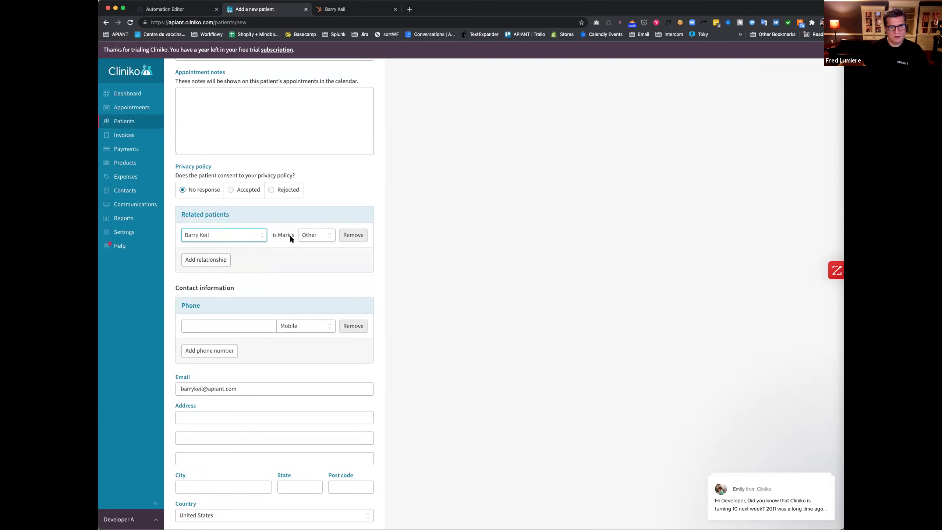
pyautogui.click(315, 235)
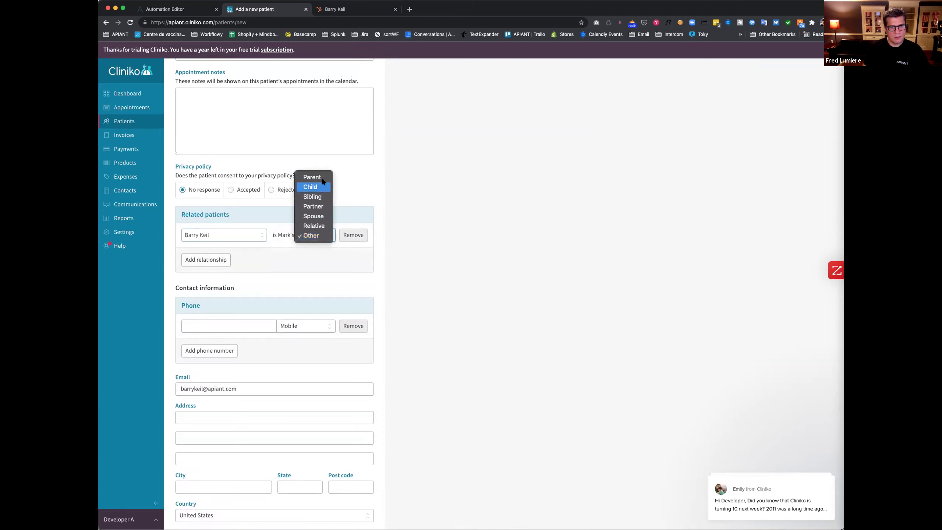
pyautogui.press('Return')
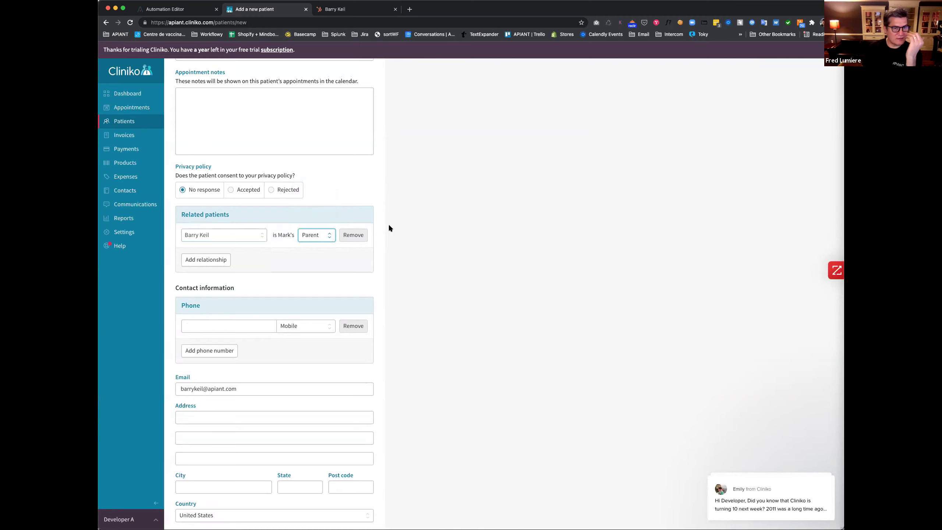
# Save the new patient.
pyautogui.scroll(-20, 245, 478)
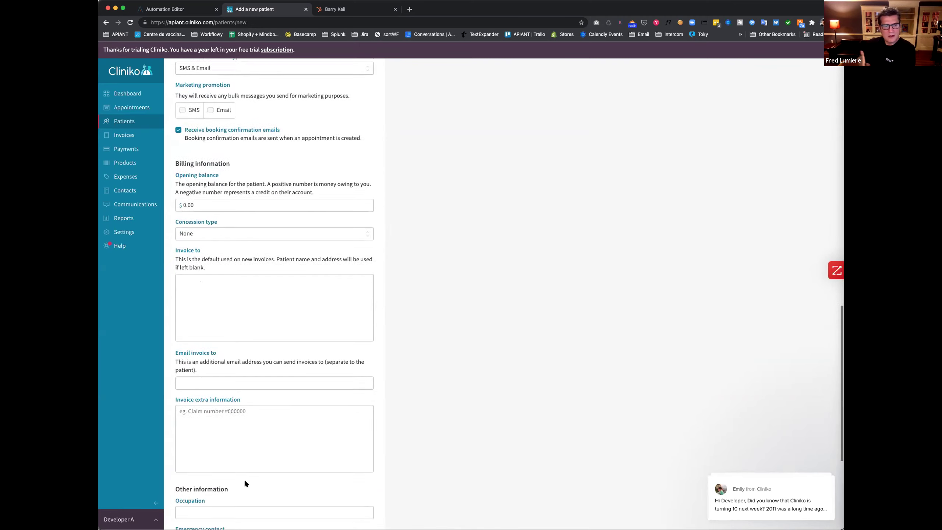
pyautogui.scroll(-3, 234, 479)
pyautogui.press('Return')
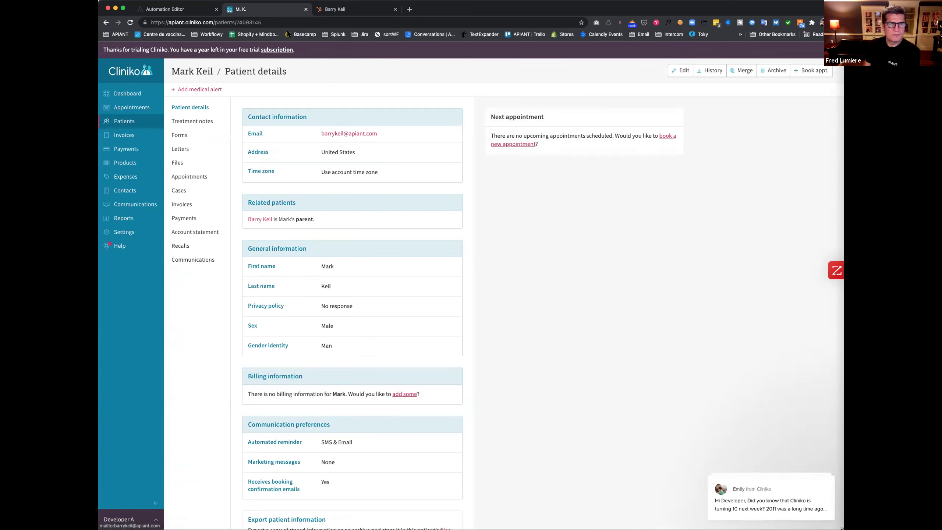
# Run the Cliniko patient → HubSpot contact automation again from the dashboard.
pyautogui.click(176, 10)
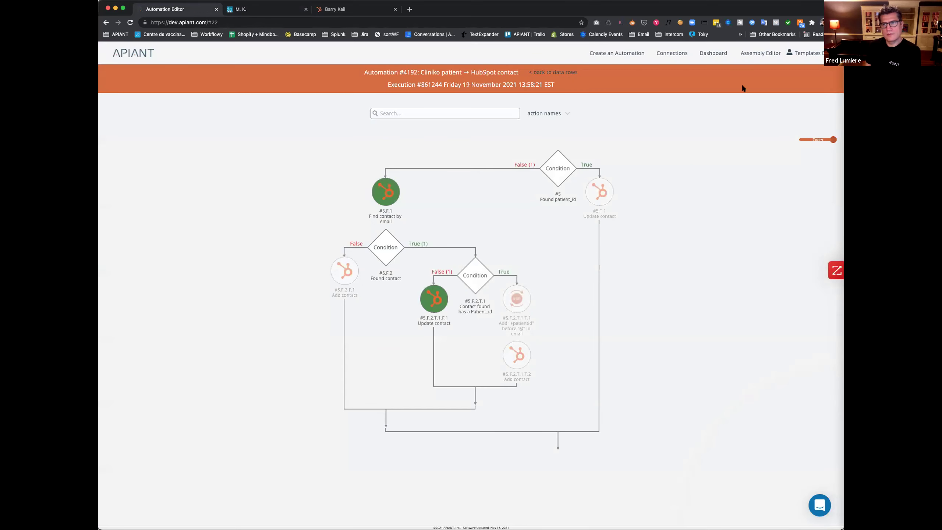
pyautogui.click(704, 53)
pyautogui.click(507, 156)
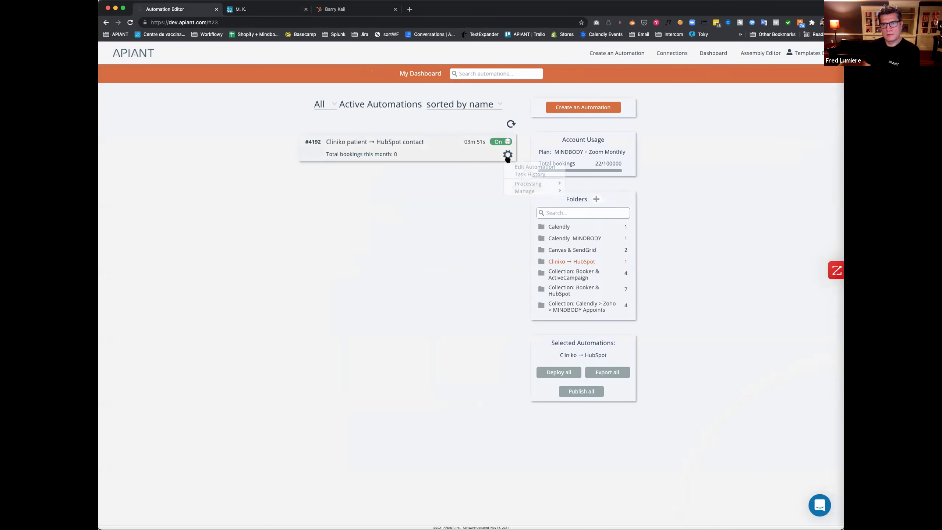
pyautogui.moveTo(538, 186)
pyautogui.click(586, 194)
pyautogui.click(542, 292)
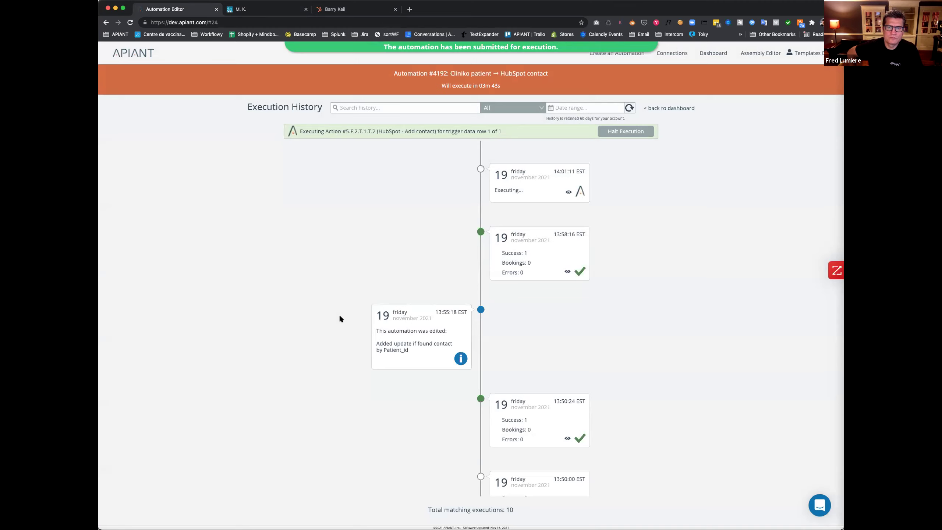
# Open the latest successful execution's flow and inspect the new or updated patient trigger.
pyautogui.click(544, 181)
pyautogui.click(543, 238)
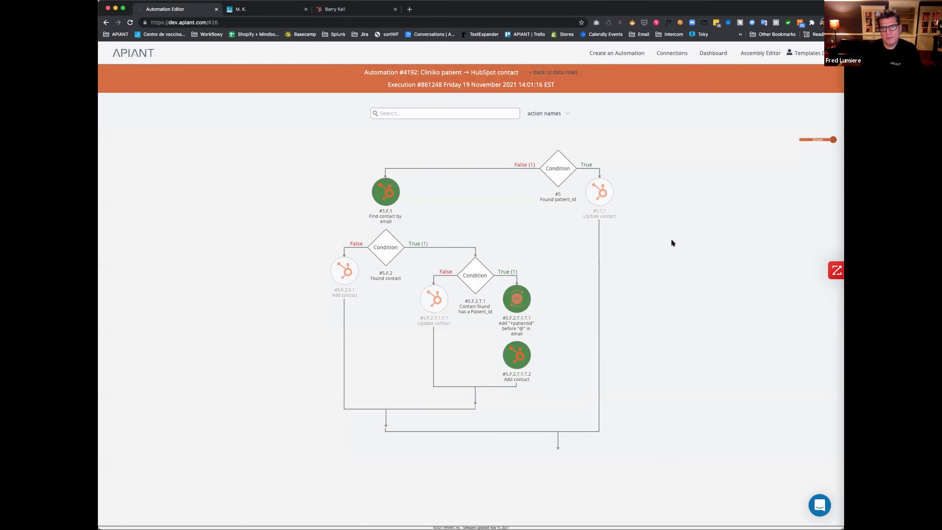
pyautogui.scroll(10, 663, 231)
pyautogui.click(530, 195)
pyautogui.scroll(-5, 340, 246)
pyautogui.scroll(-3, 623, 256)
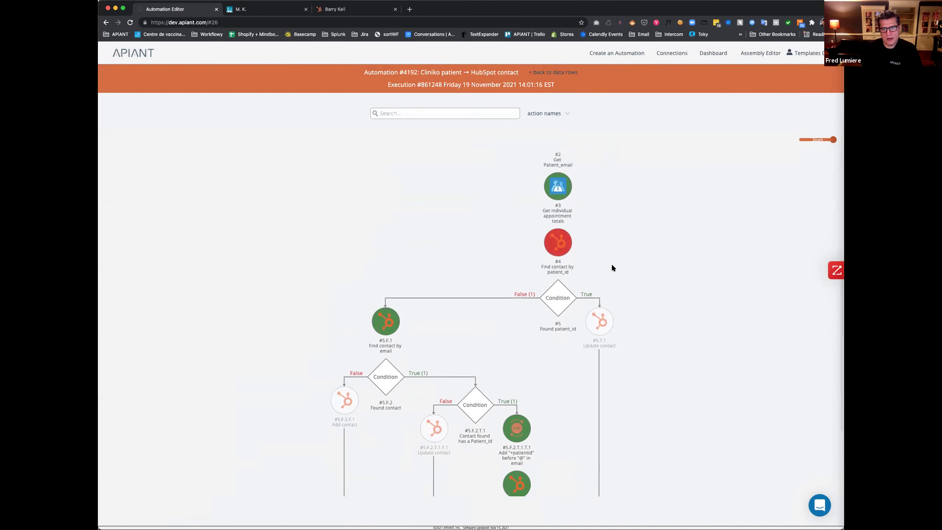
pyautogui.scroll(-4, 265, 280)
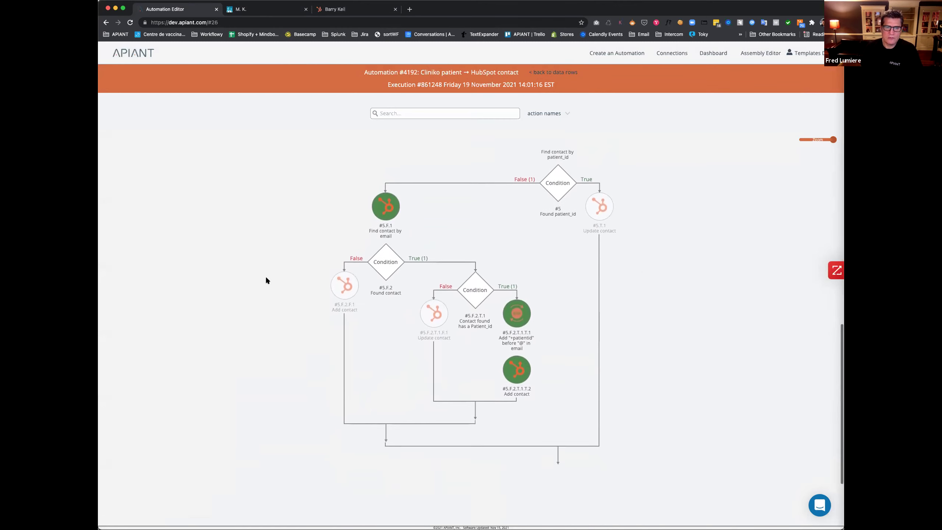
pyautogui.scroll(-1, 266, 280)
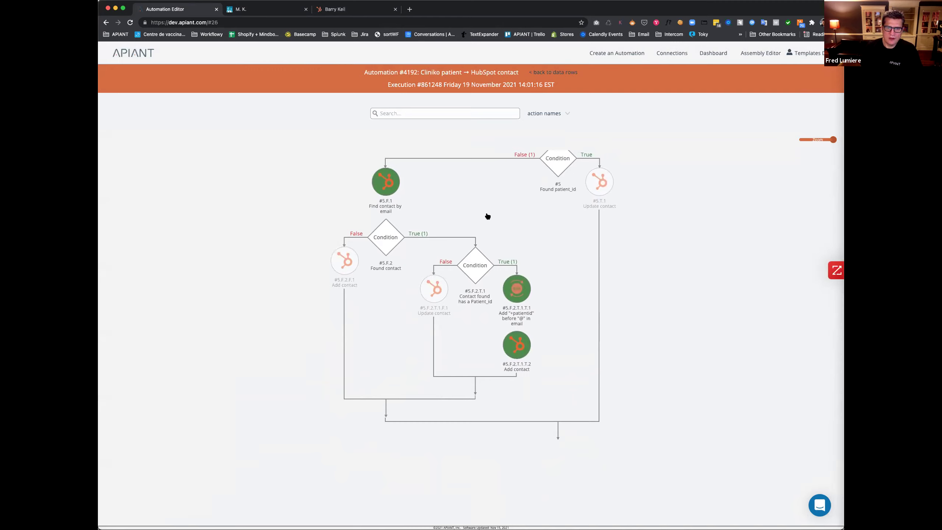
# Check the Patient_id condition, the email-rewriting script output and the data sent to Add contact.
pyautogui.click(476, 267)
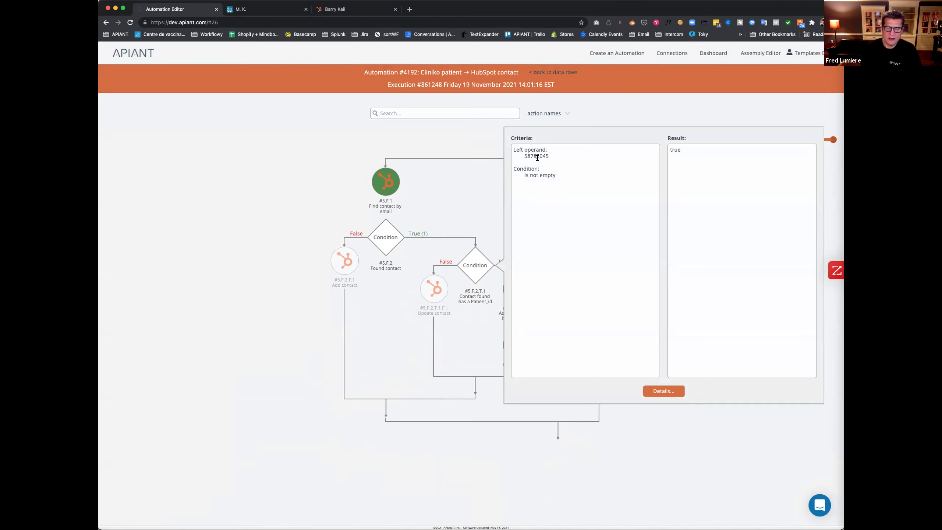
pyautogui.click(469, 213)
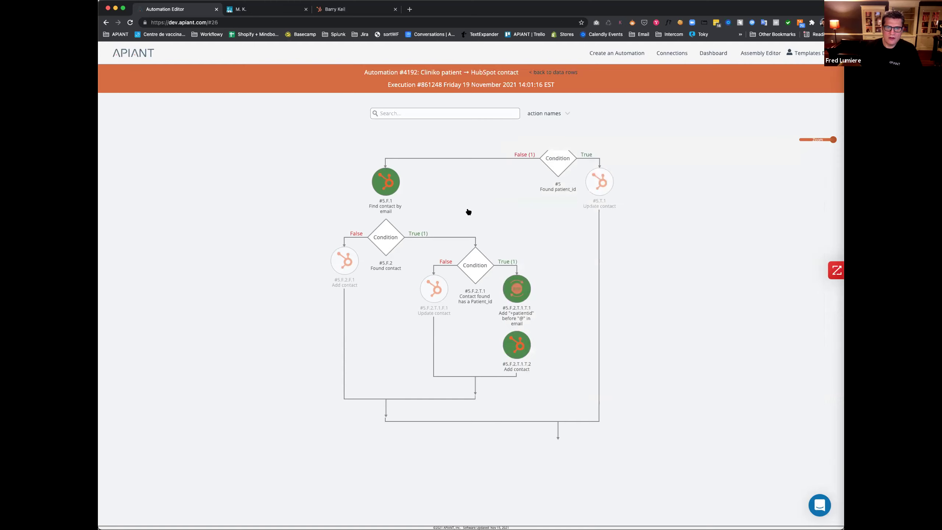
pyautogui.click(509, 292)
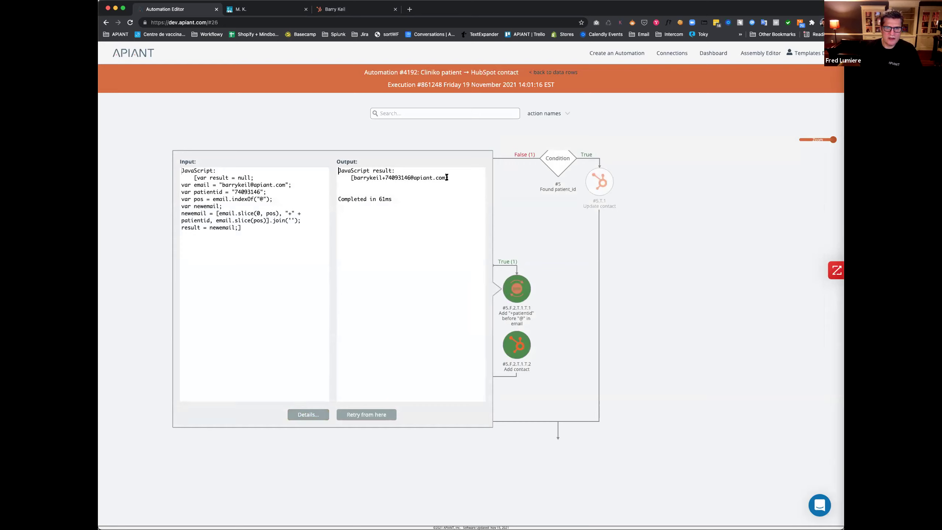
pyautogui.click(519, 350)
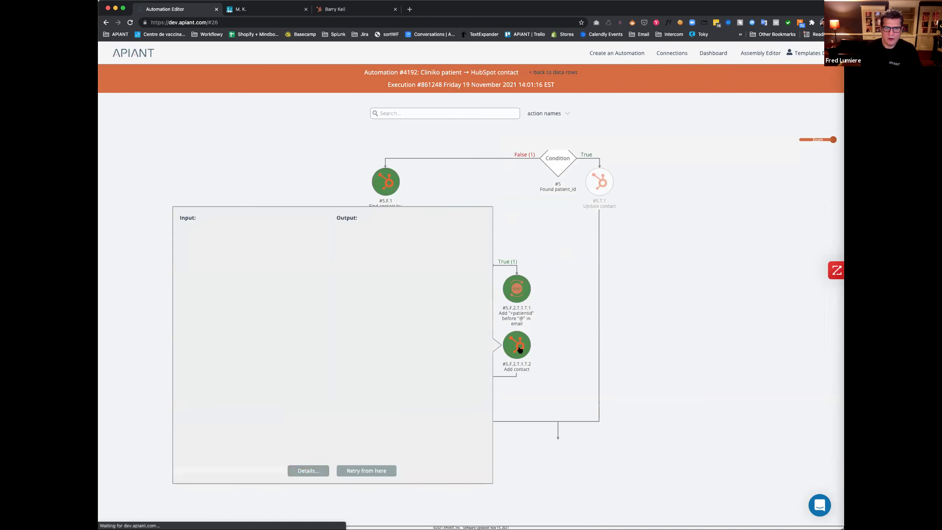
pyautogui.click(341, 11)
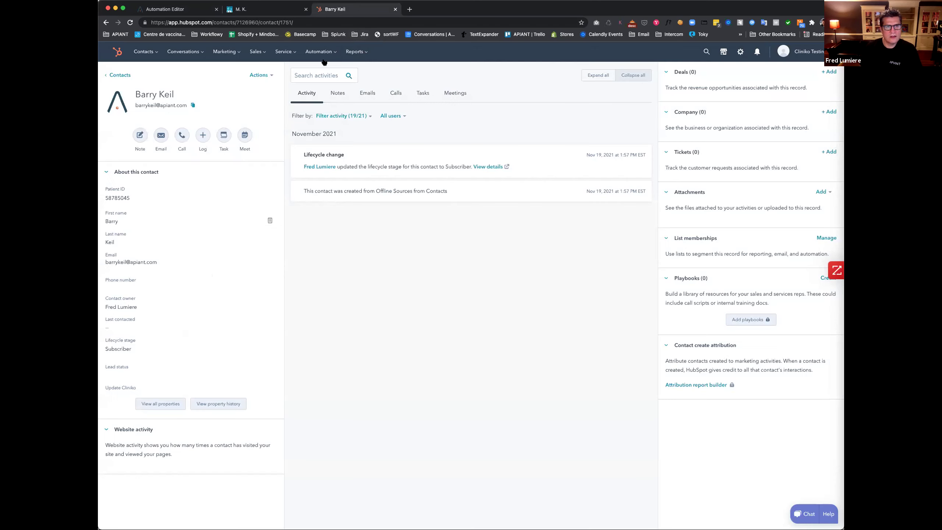
# Open HubSpot's Contacts > Contacts list to find the +patientid alias contact among 8 records, then return to APIANT.
pyautogui.click(105, 22)
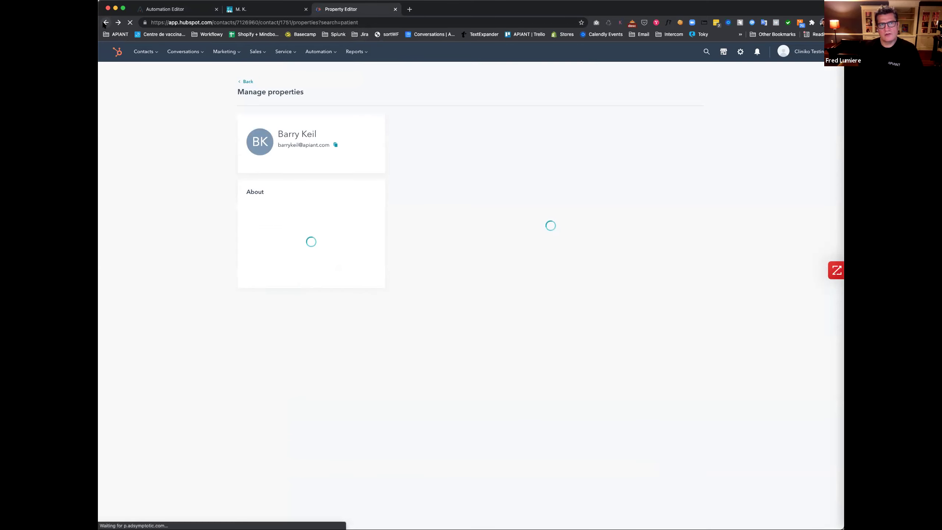
pyautogui.click(105, 22)
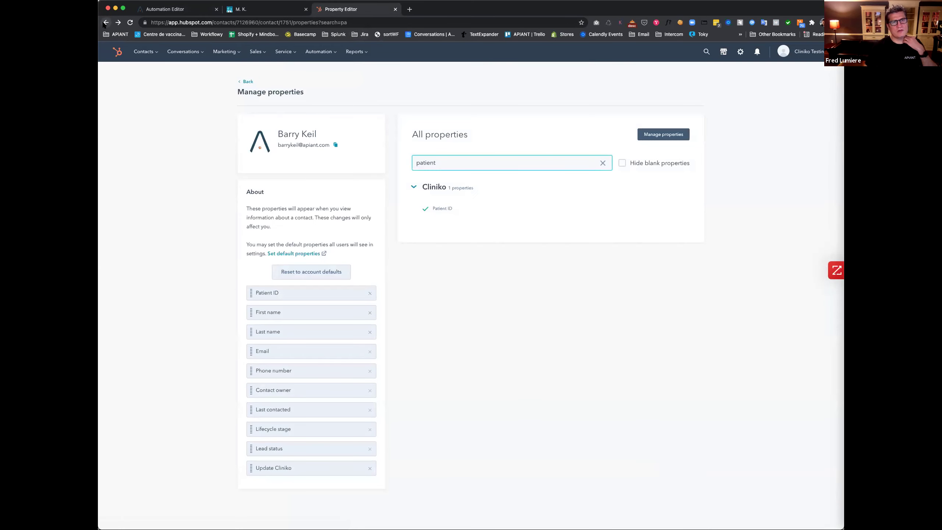
pyautogui.click(105, 23)
pyautogui.click(144, 51)
pyautogui.click(142, 74)
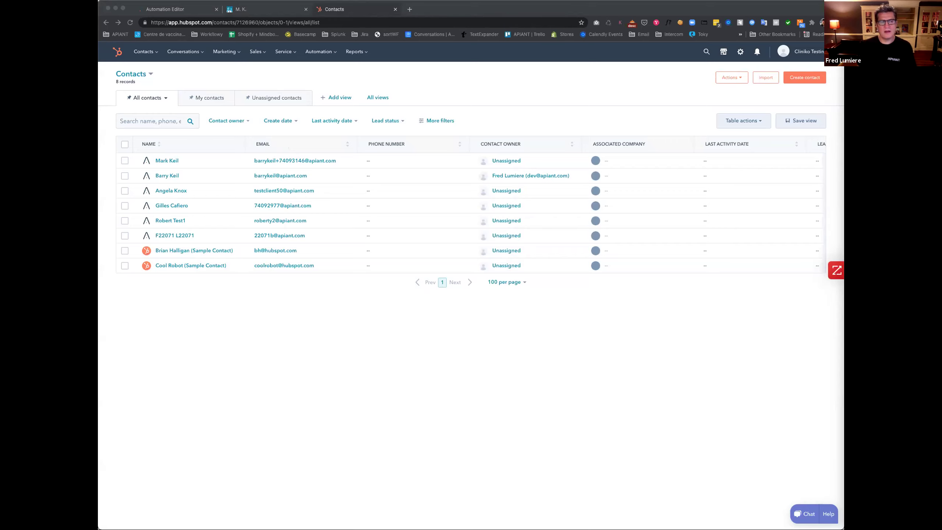
pyautogui.click(223, 342)
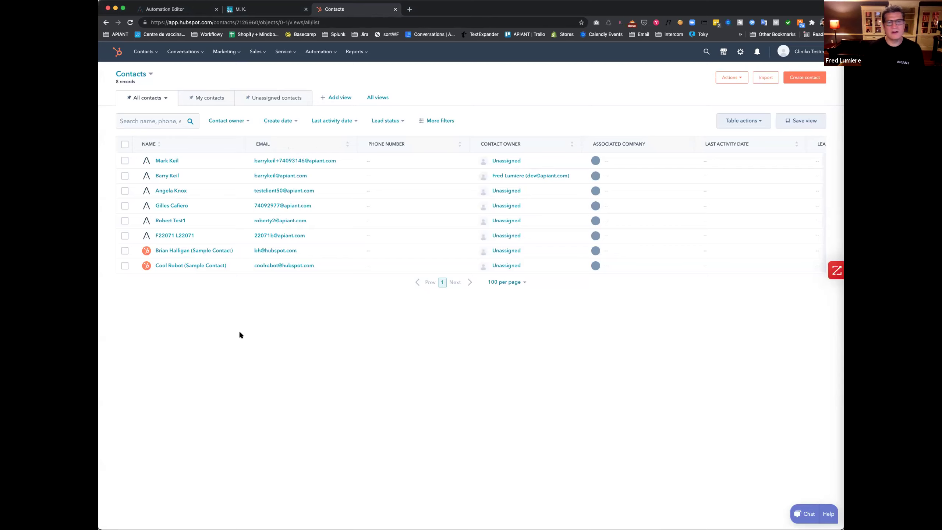
pyautogui.click(160, 11)
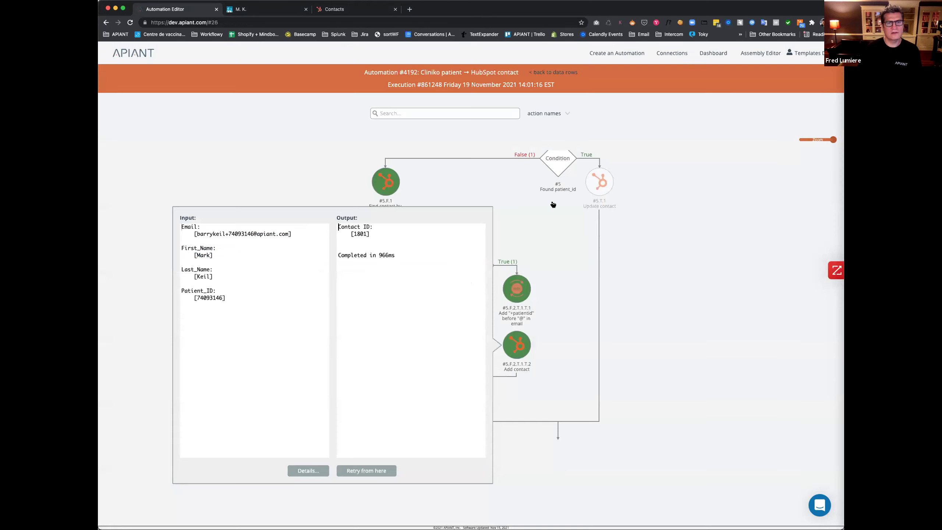
# Close the Add contact details panel and scroll down through the 14:01 execution trace.
pyautogui.click(668, 278)
pyautogui.scroll(5, 636, 303)
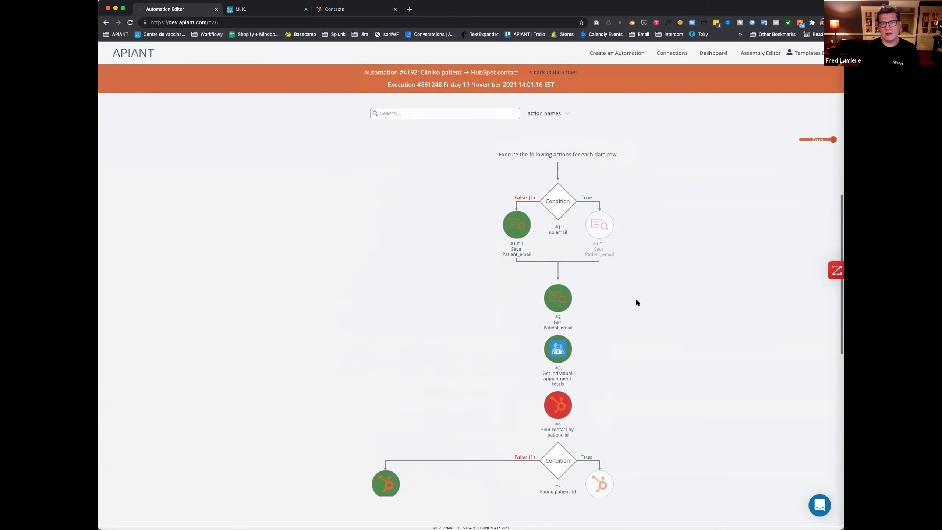
pyautogui.scroll(-5, 637, 301)
pyautogui.scroll(6, 637, 301)
pyautogui.scroll(6, 637, 302)
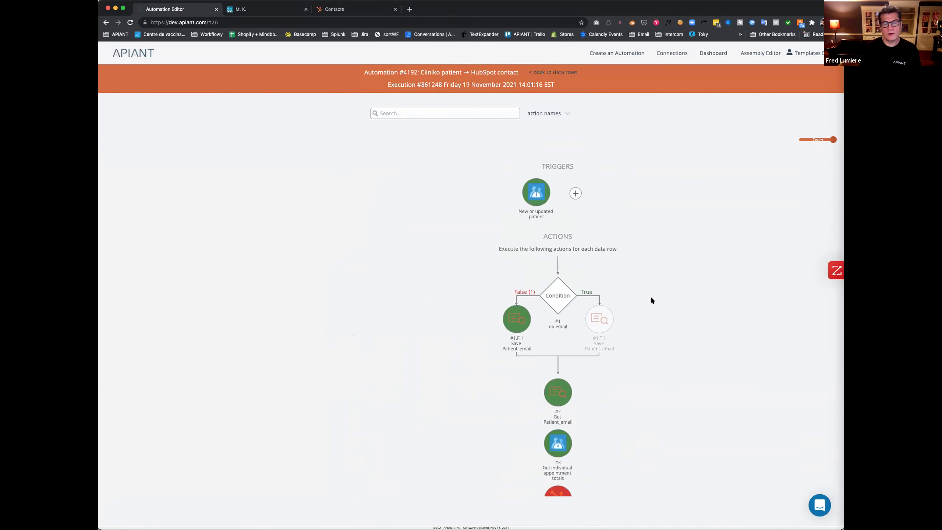
pyautogui.scroll(-2, 652, 298)
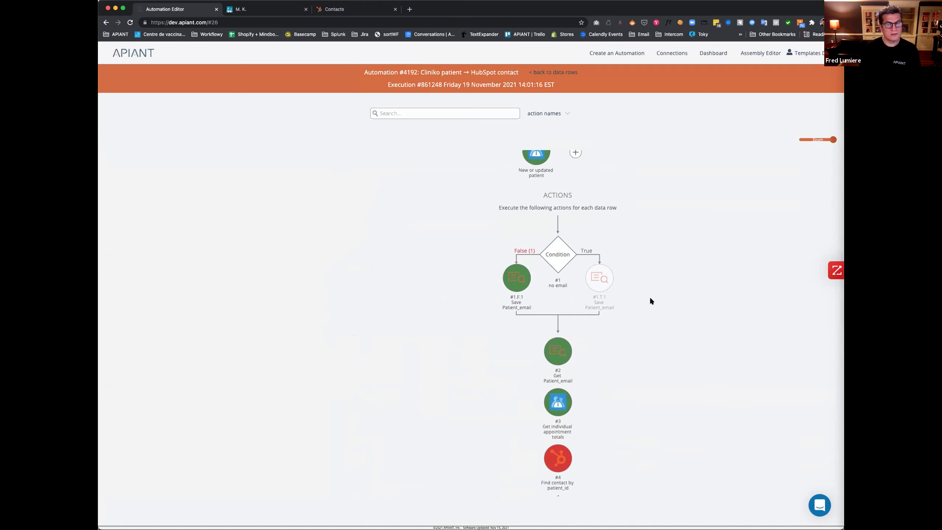
pyautogui.scroll(-4, 648, 311)
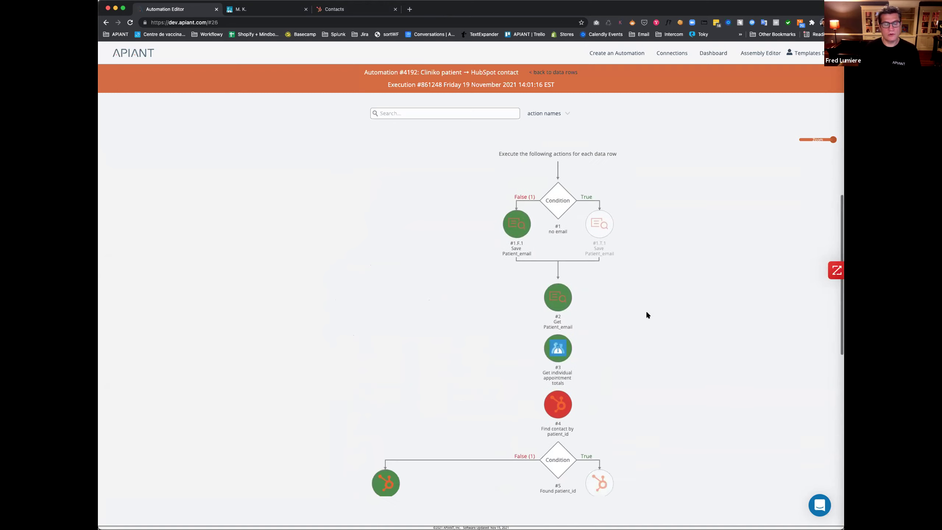
pyautogui.scroll(-7, 646, 315)
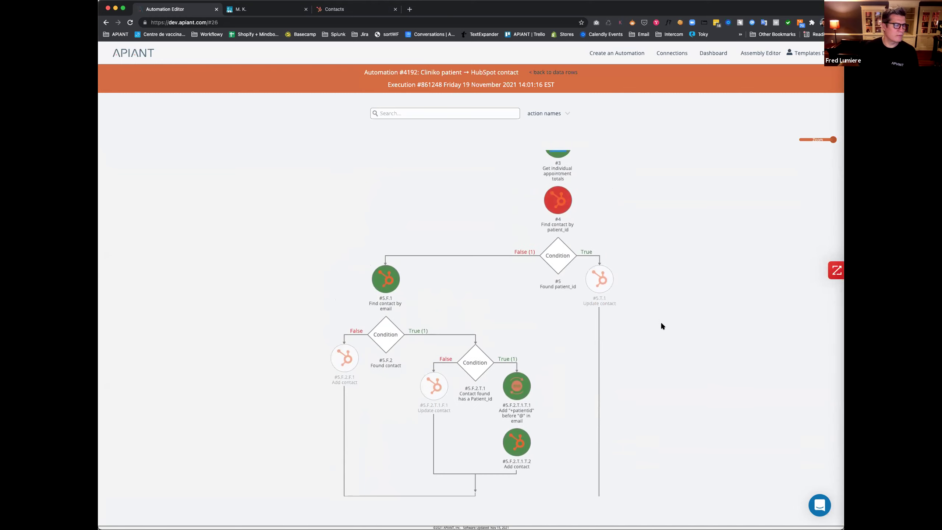
pyautogui.scroll(-5, 261, 310)
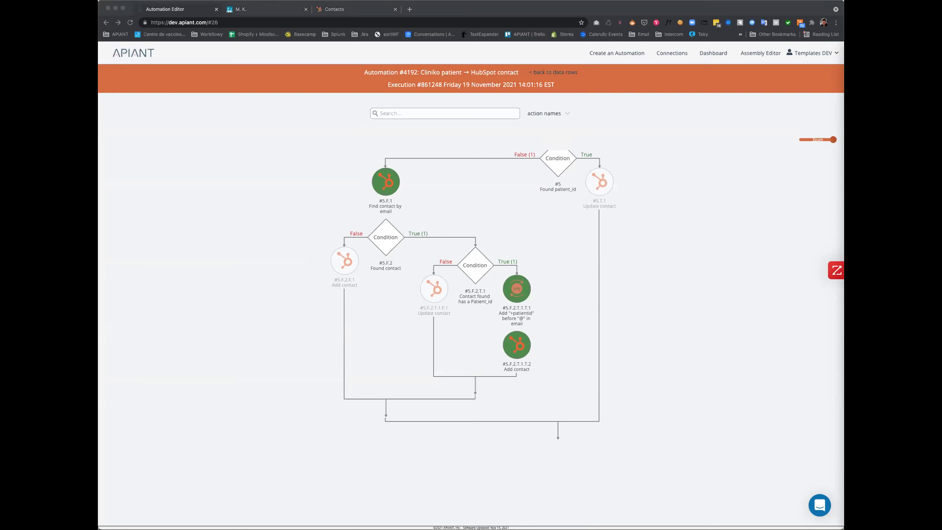
# Scroll the execution flow back up to the New or updated patient trigger.
pyautogui.click(218, 267)
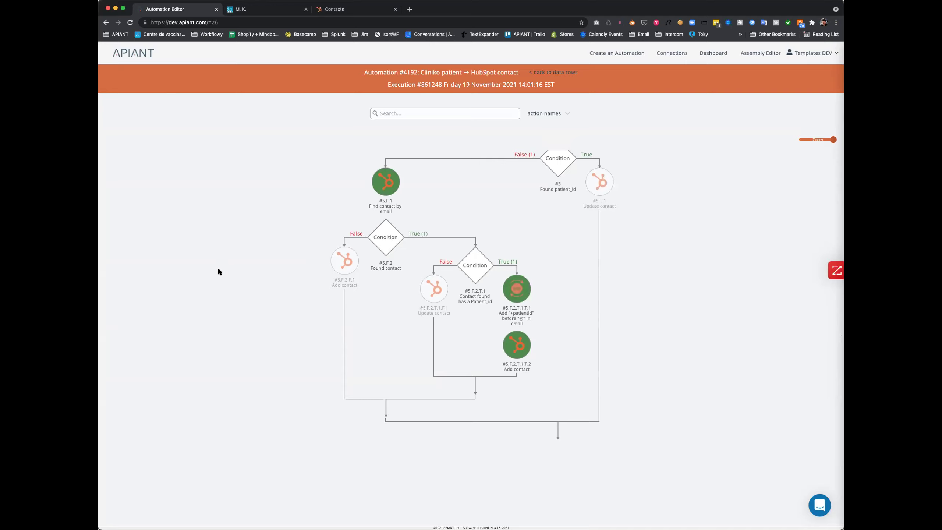
pyautogui.scroll(2, 218, 271)
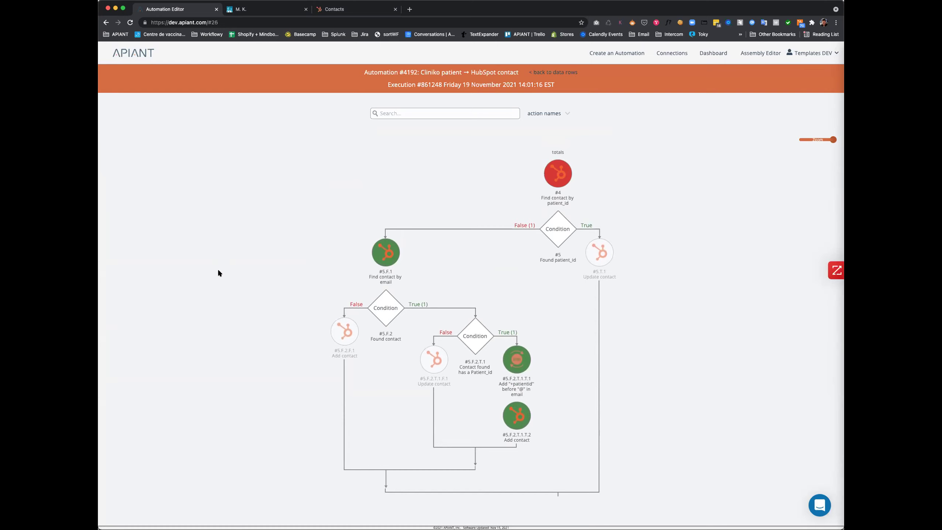
pyautogui.scroll(1, 218, 271)
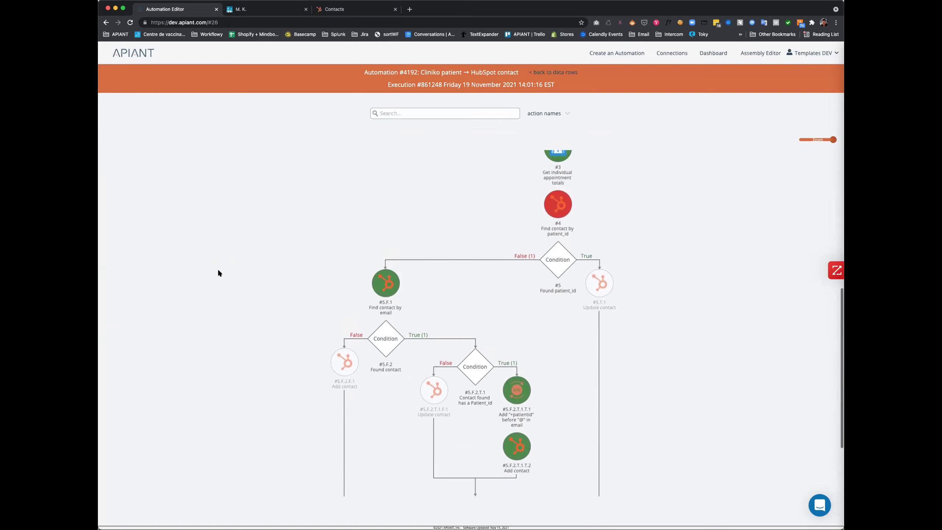
pyautogui.scroll(1, 218, 272)
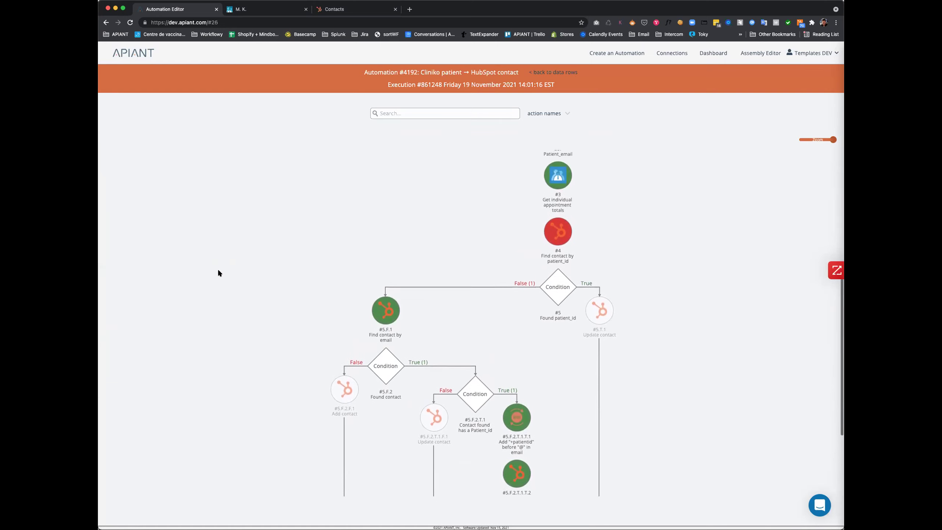
pyautogui.scroll(1, 218, 273)
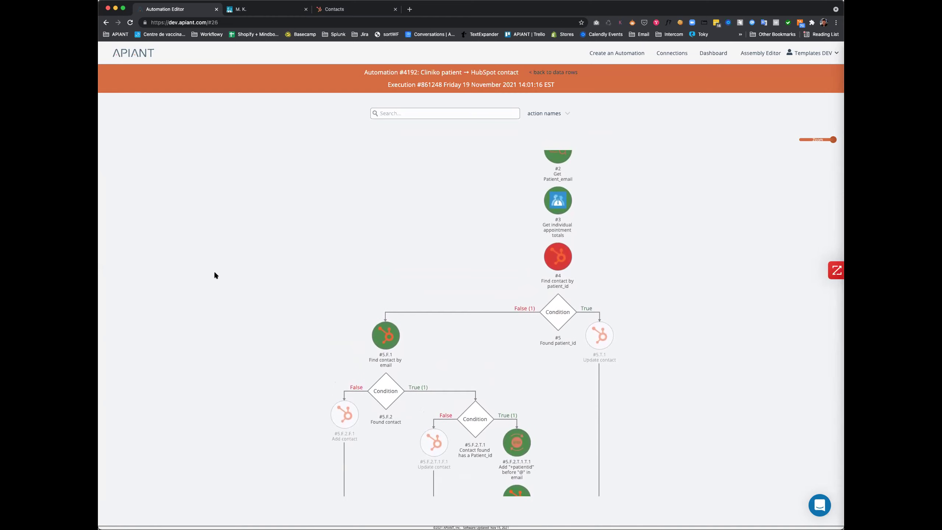
pyautogui.scroll(5, 215, 274)
pyautogui.scroll(1, 214, 273)
pyautogui.scroll(2, 214, 275)
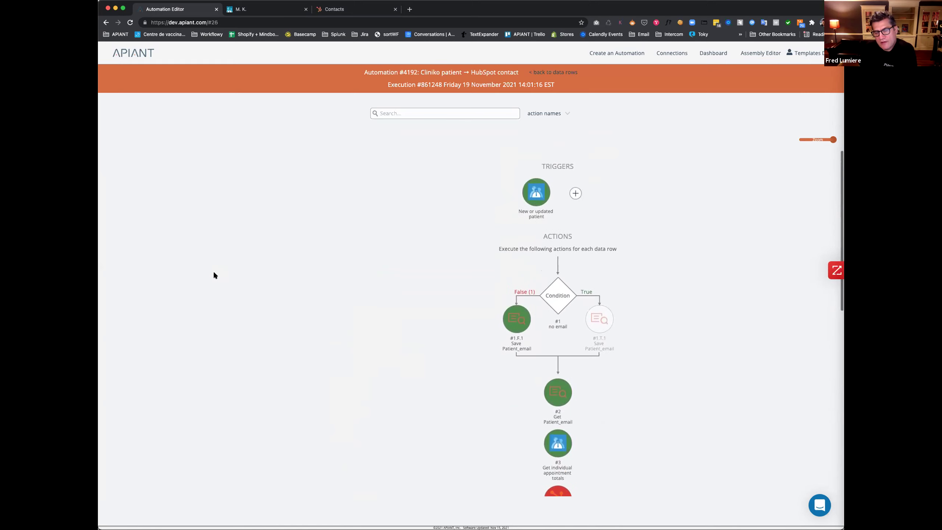
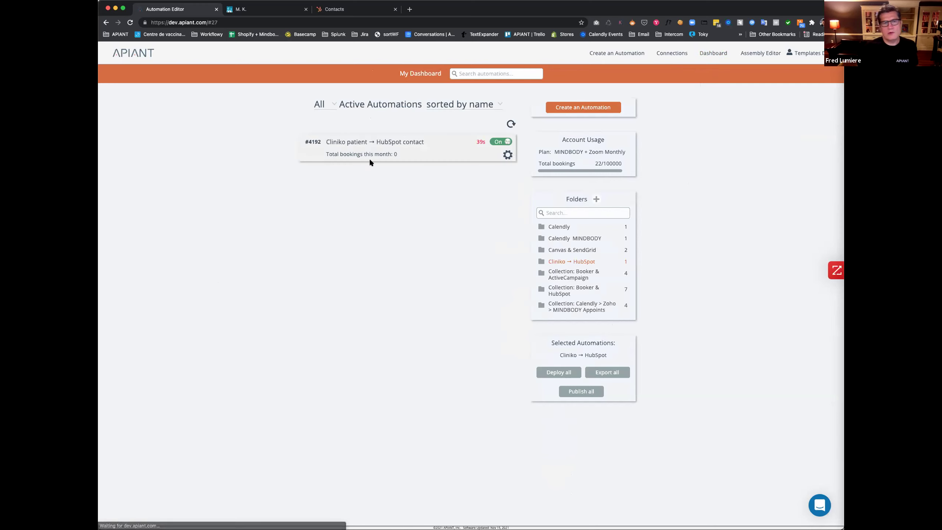
# Open Data row #1 of execution #861248 and show the New or updated patient trigger's Output Fields.
pyautogui.click(352, 155)
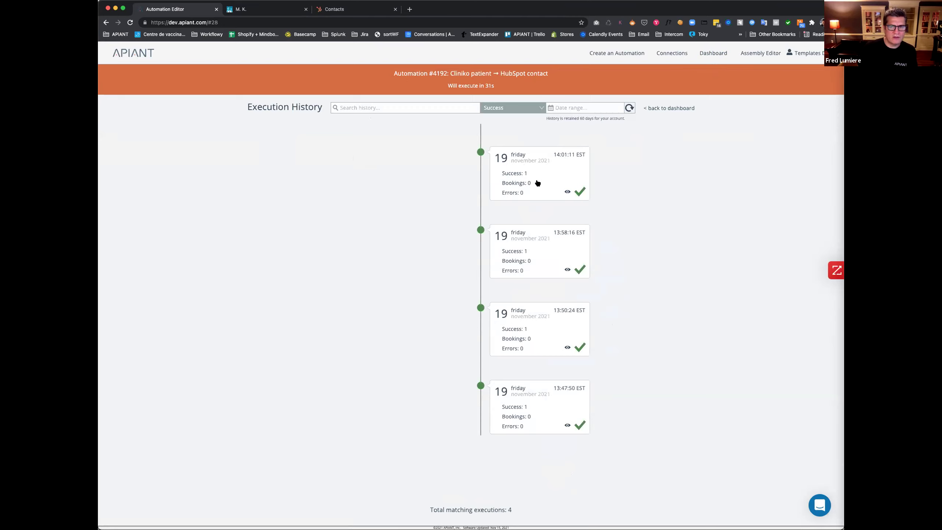
pyautogui.click(530, 172)
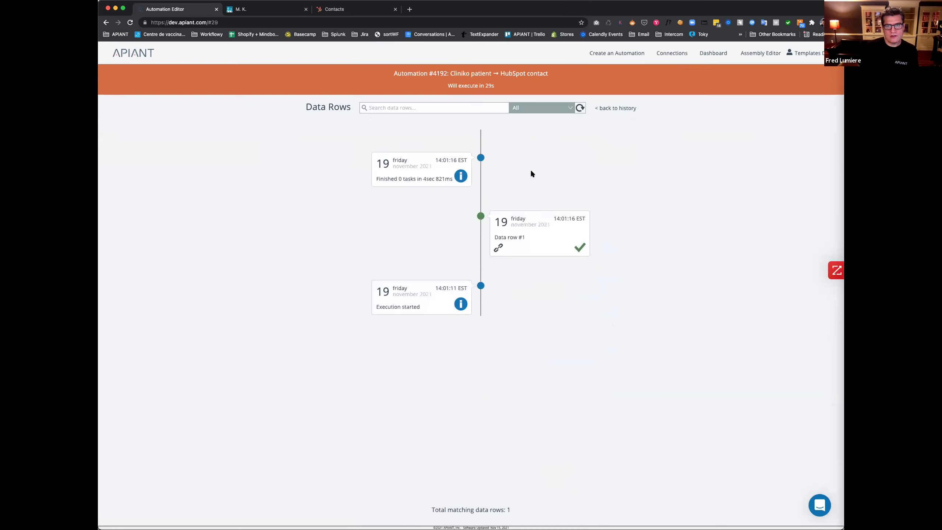
pyautogui.click(531, 228)
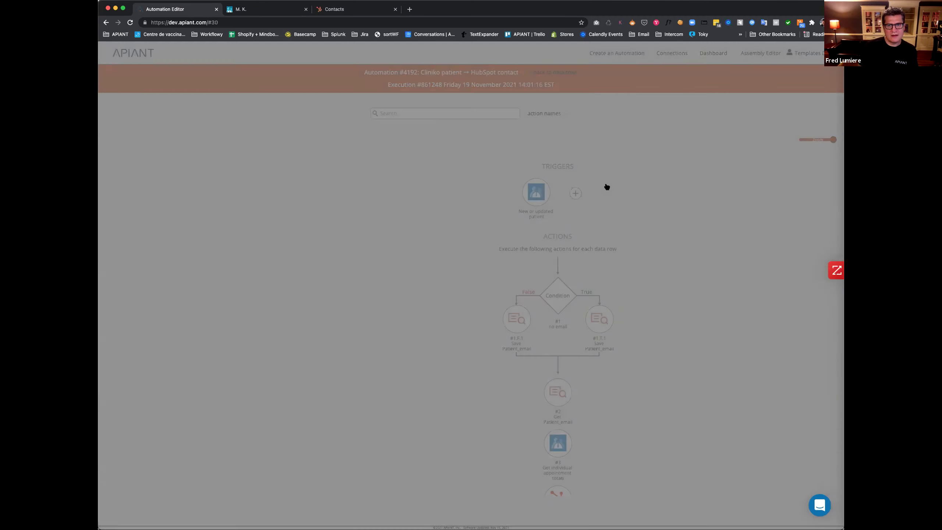
pyautogui.scroll(-10, 442, 208)
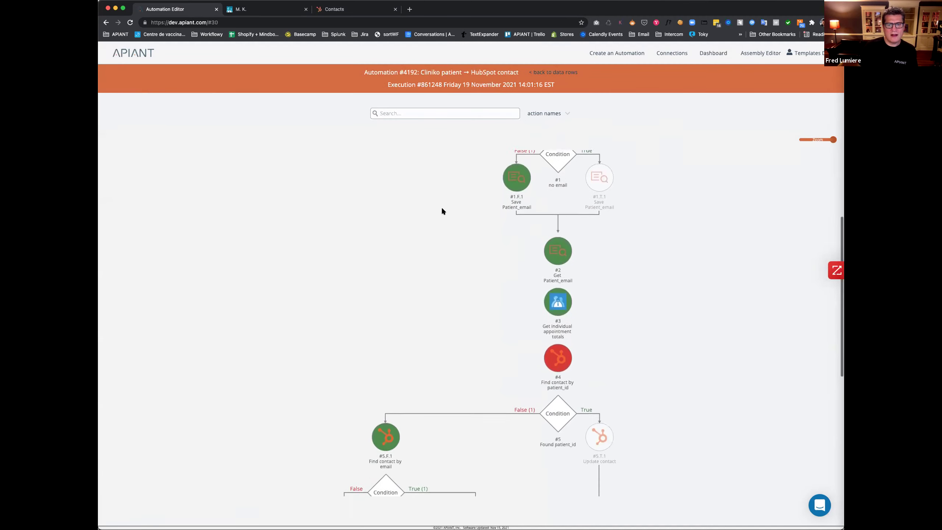
pyautogui.scroll(-1, 441, 209)
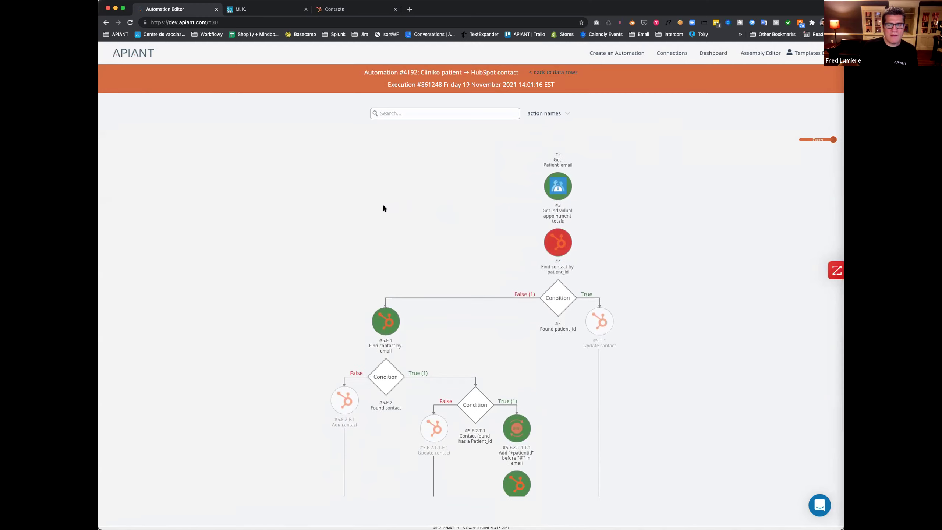
pyautogui.scroll(10, 314, 216)
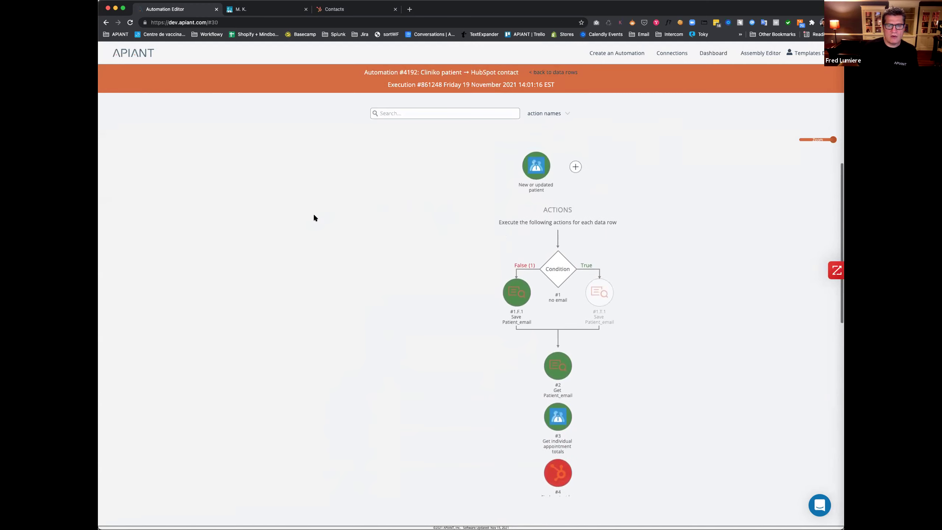
pyautogui.click(532, 200)
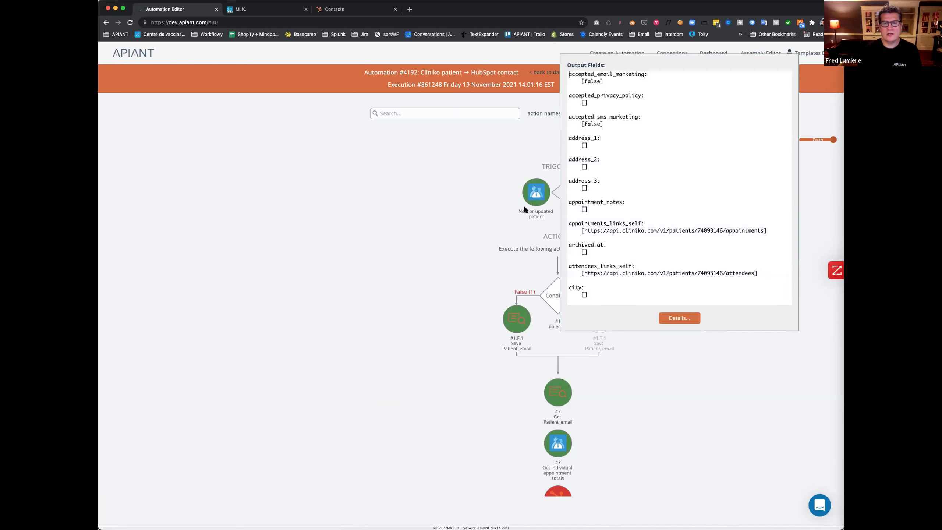
# Close the trigger's Output Fields, scroll the run trace, and switch to the Cliniko patient details tab.
pyautogui.click(418, 273)
pyautogui.scroll(-3, 400, 272)
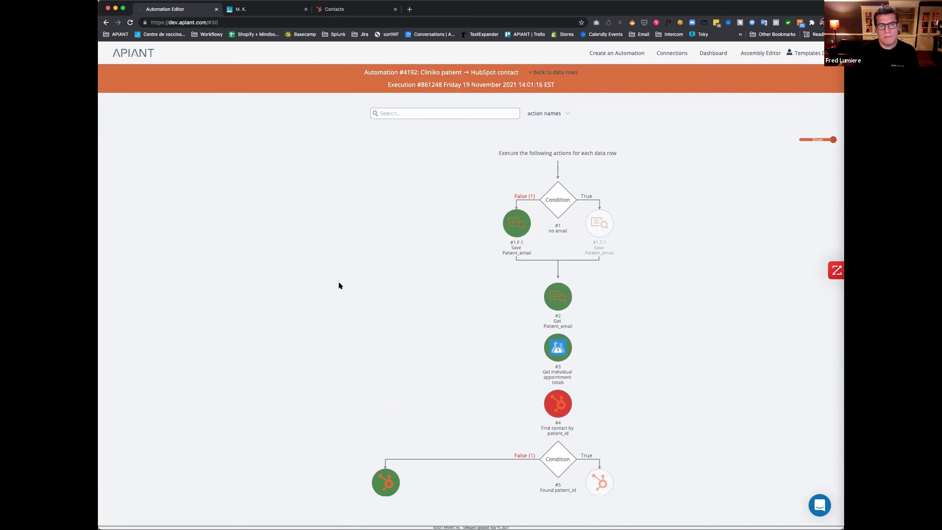
pyautogui.scroll(-2, 333, 293)
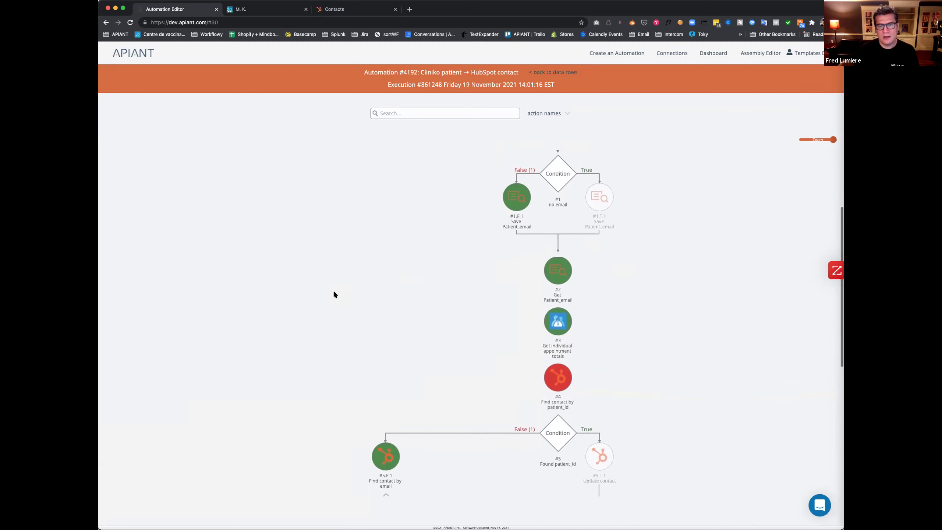
pyautogui.scroll(3, 333, 293)
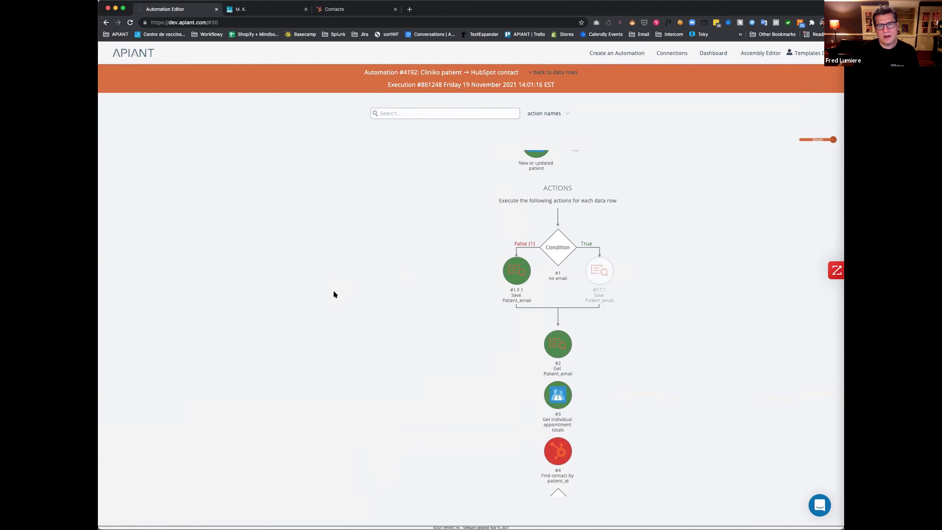
pyautogui.hotkey('ctrl', 'Tab')
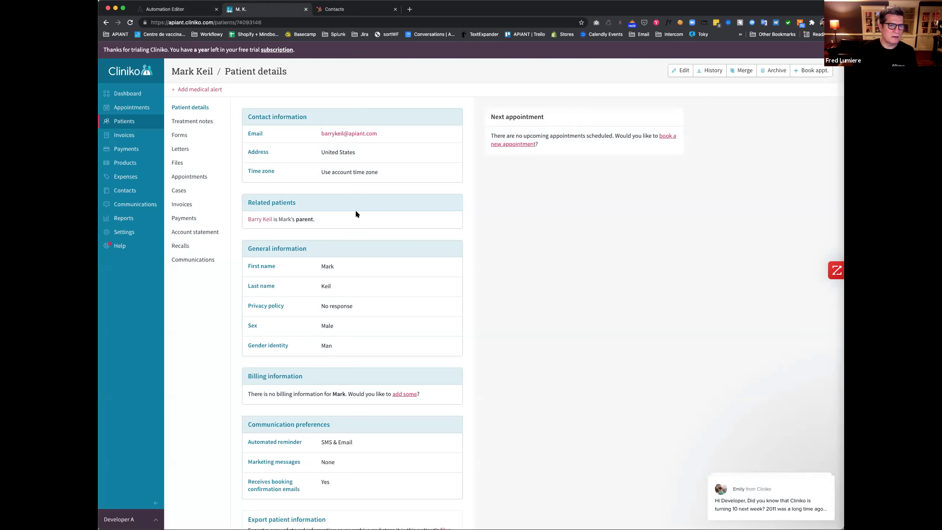
# Compare the Cliniko patient with the HubSpot Contacts list, then return to execution #861248's trace.
pyautogui.click(348, 8)
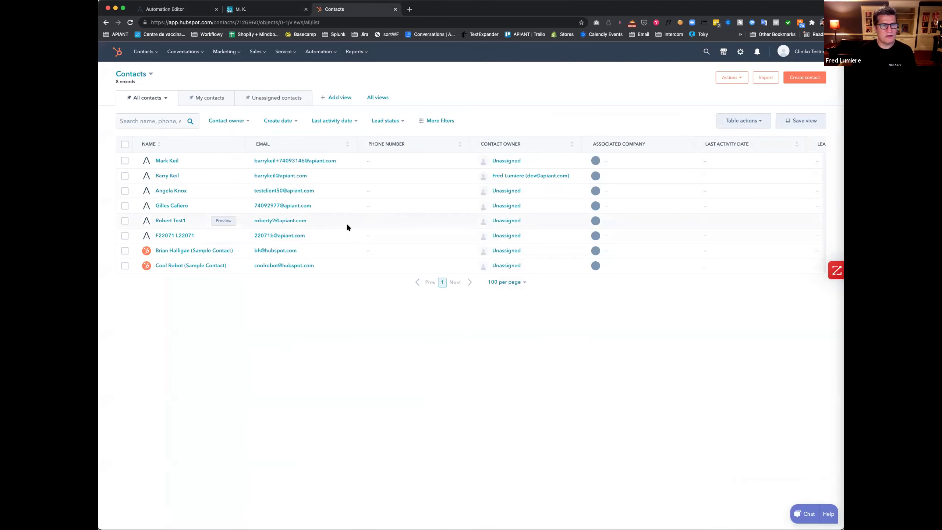
pyautogui.click(262, 9)
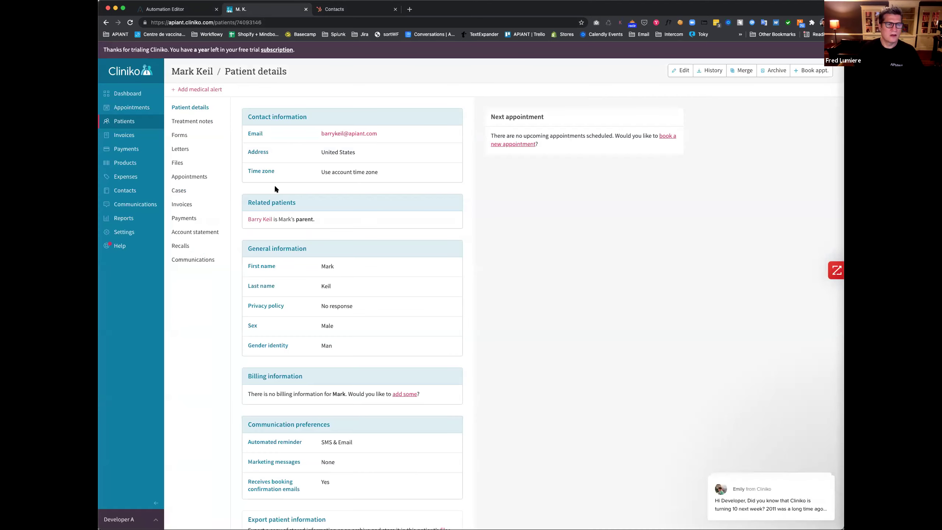
pyautogui.click(336, 9)
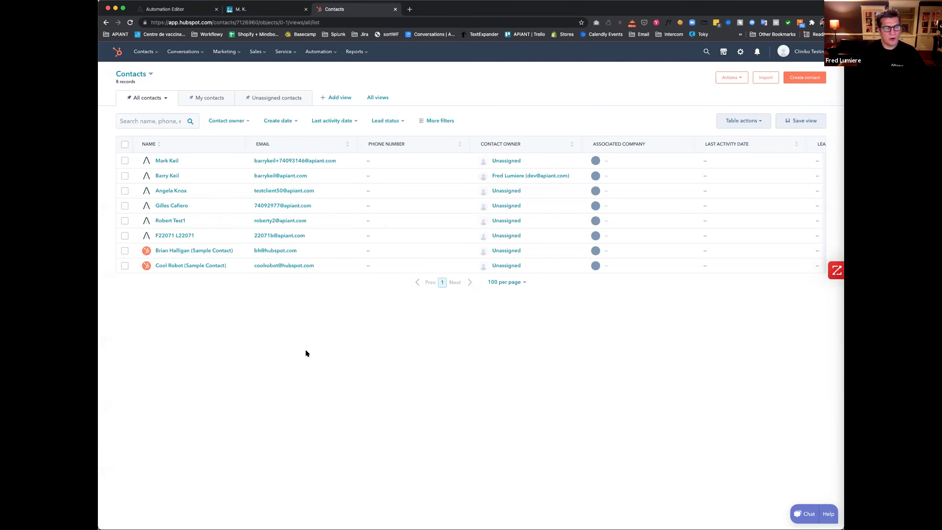
pyautogui.click(174, 10)
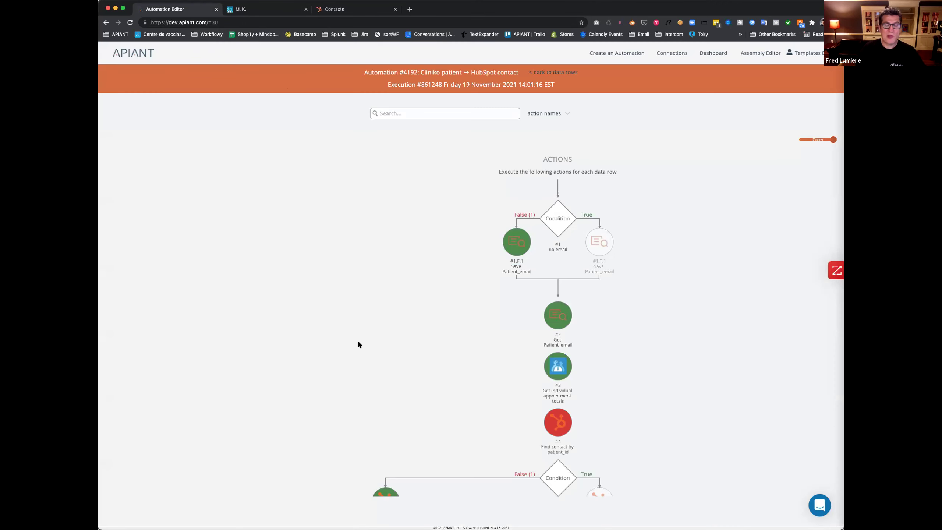
pyautogui.scroll(-2, 360, 340)
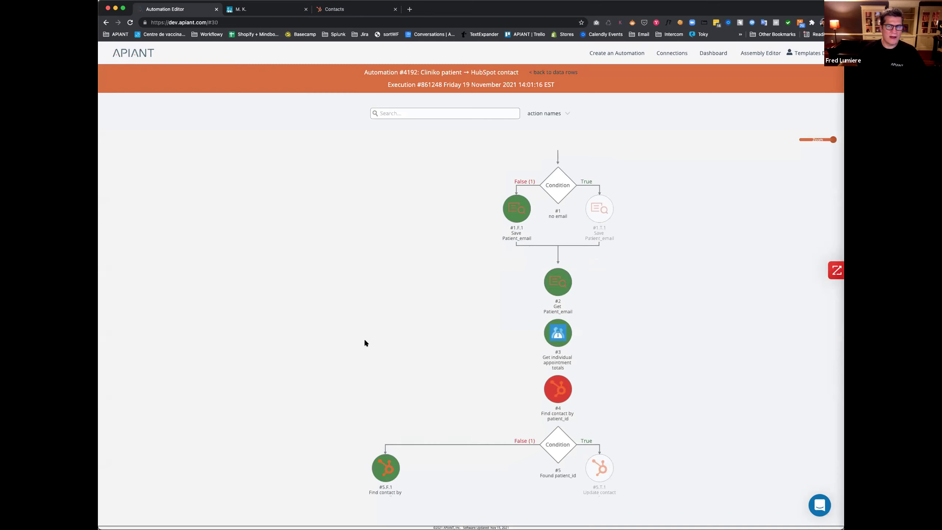
pyautogui.scroll(-5, 422, 290)
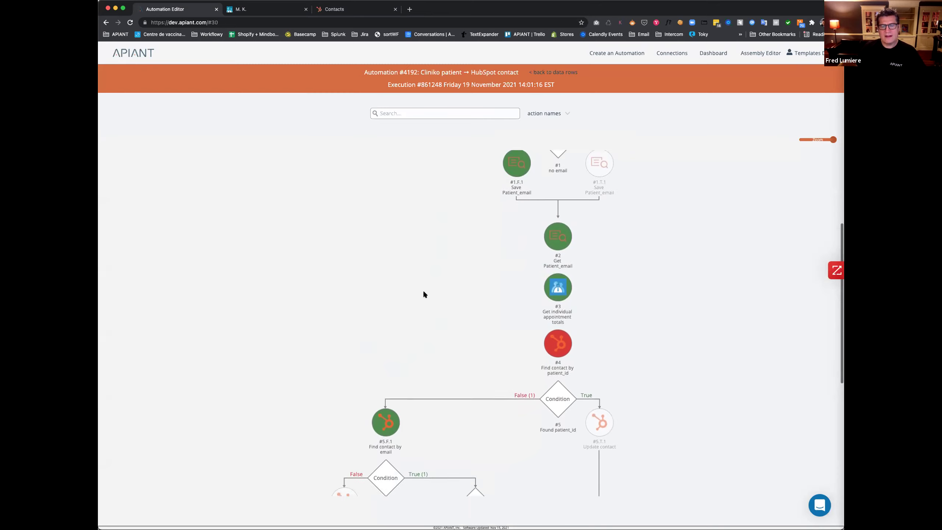
pyautogui.scroll(-1, 334, 298)
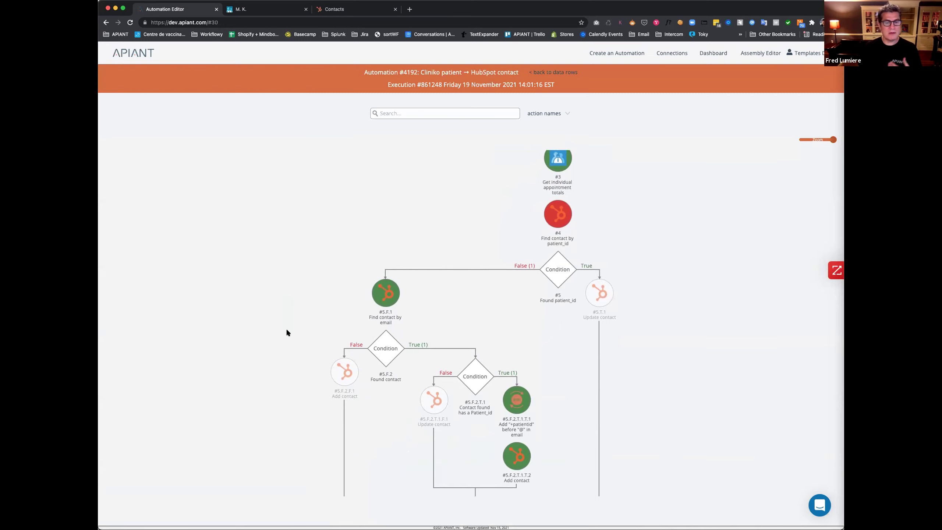
pyautogui.scroll(-3, 286, 329)
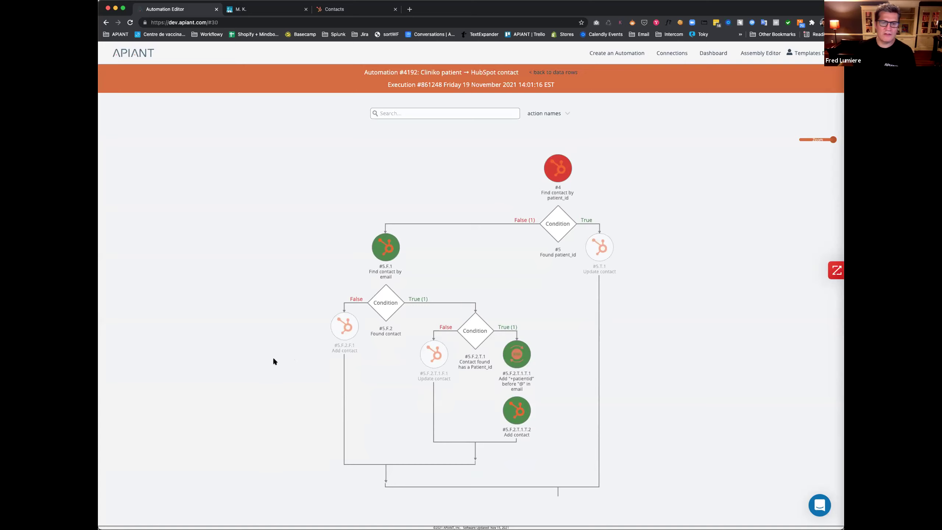
pyautogui.scroll(10, 272, 371)
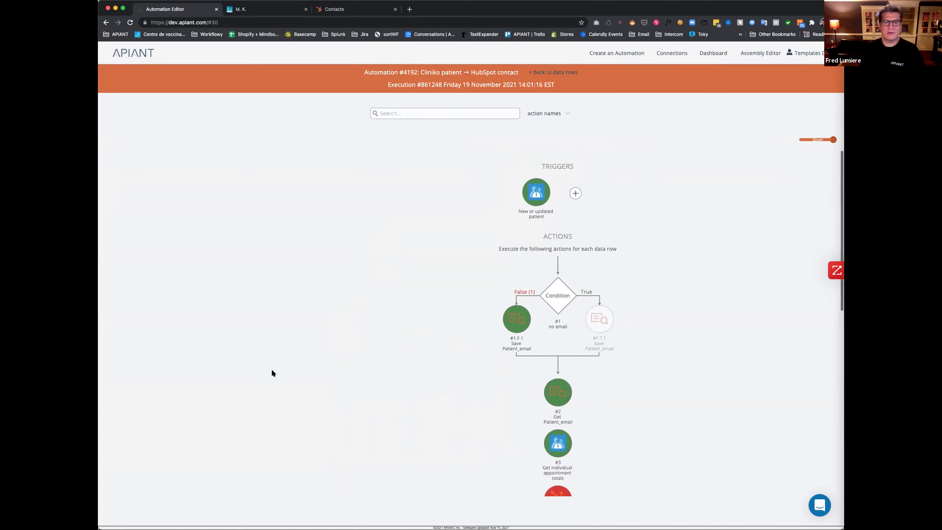
pyautogui.scroll(-8, 272, 347)
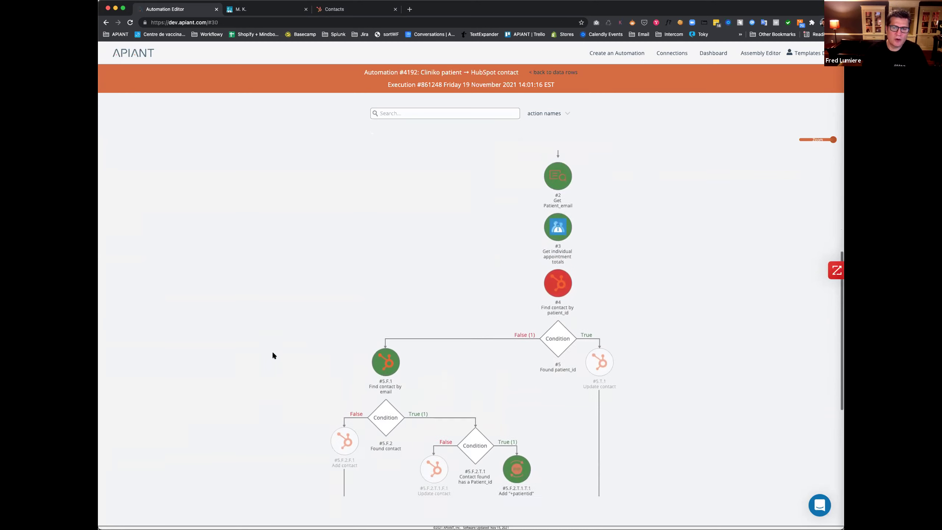
pyautogui.scroll(-3, 272, 356)
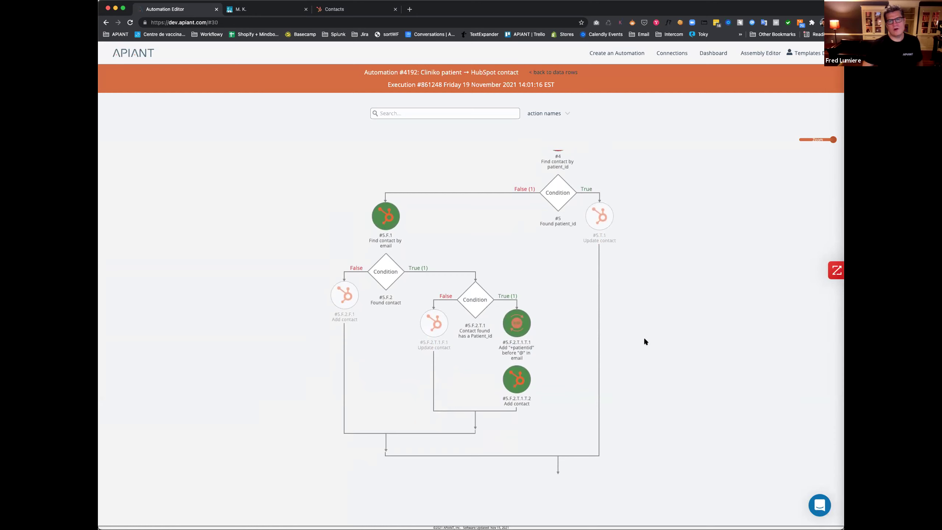
pyautogui.scroll(10, 643, 337)
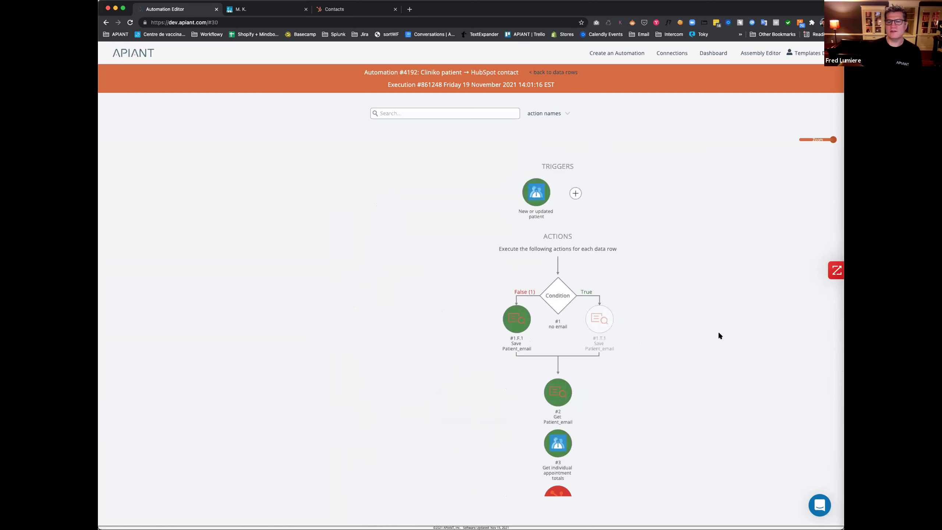
pyautogui.click(589, 337)
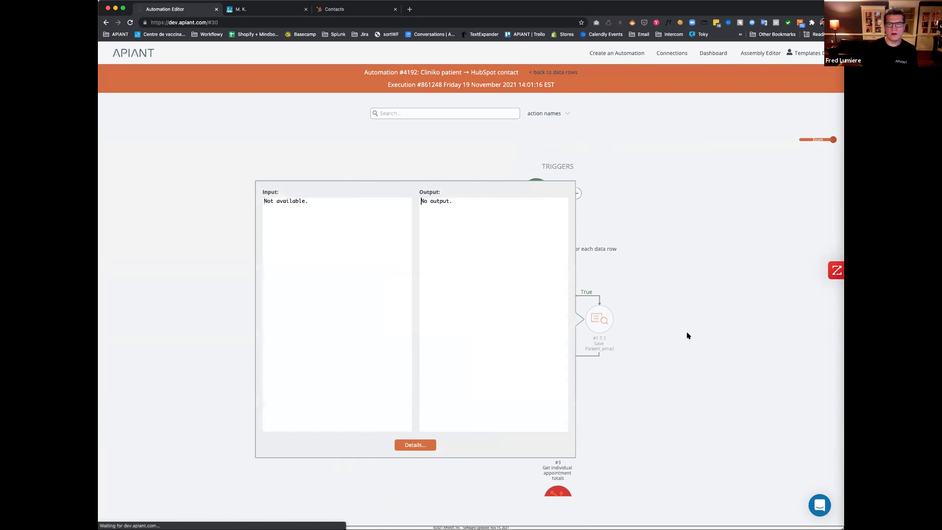
pyautogui.click(687, 334)
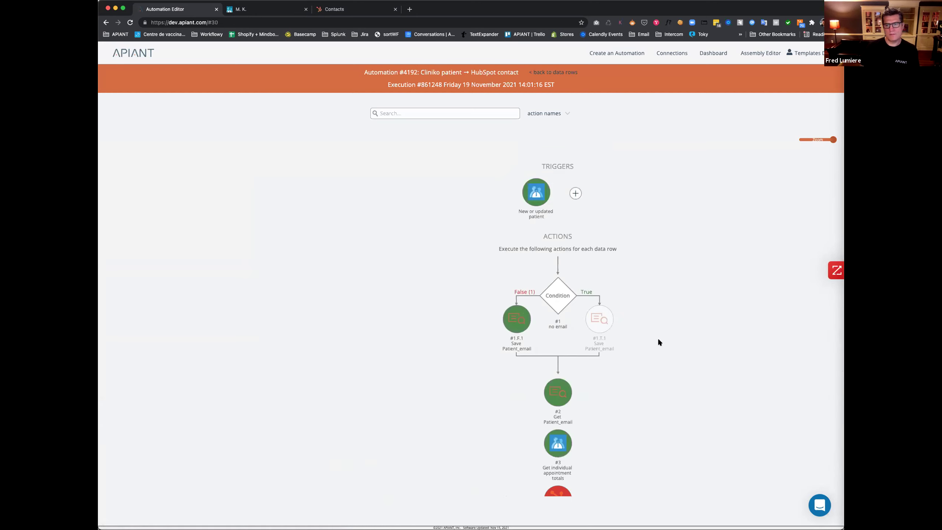
# Cancel out of the editor and open the saved versions list for automation #4192.
pyautogui.click(721, 53)
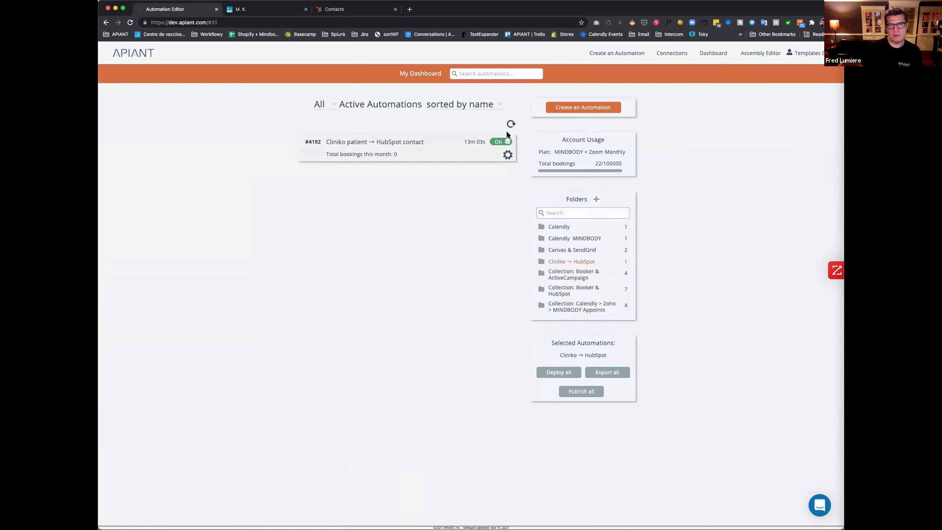
pyautogui.click(507, 156)
pyautogui.moveTo(536, 194)
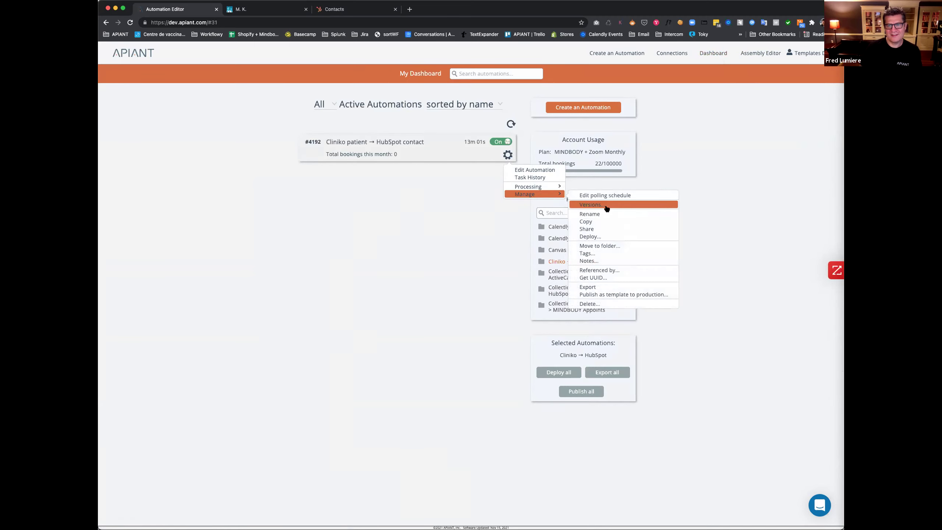
pyautogui.click(606, 207)
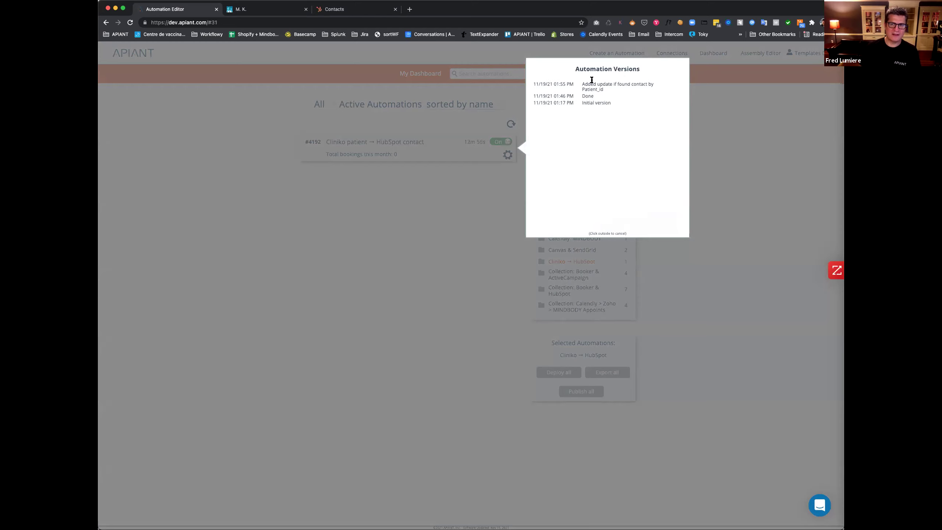
# Open the Initial version of the automation, then leave the editor for My Dashboard.
pyautogui.click(565, 103)
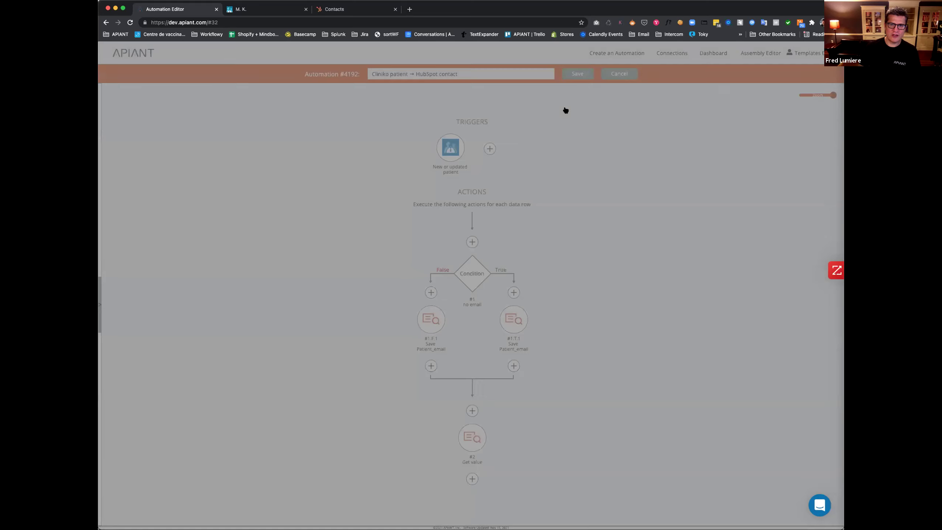
pyautogui.scroll(2, 587, 245)
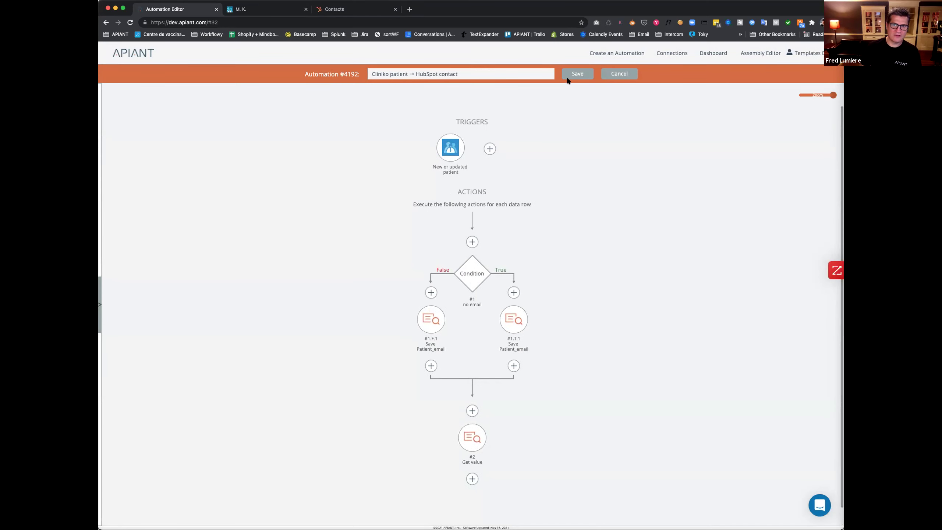
pyautogui.click(629, 74)
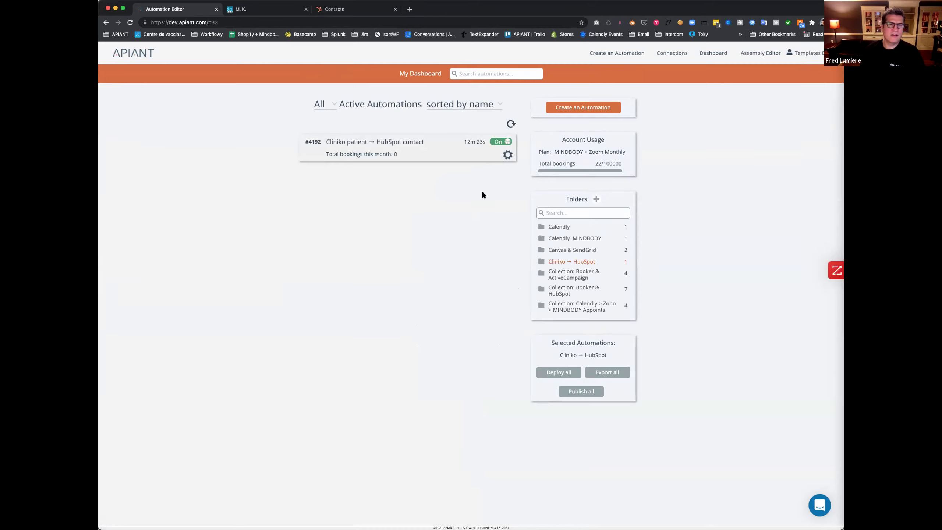
# Reopen automation #4192 with Edit Automation, review its flow, and open a new browser tab.
pyautogui.click(507, 155)
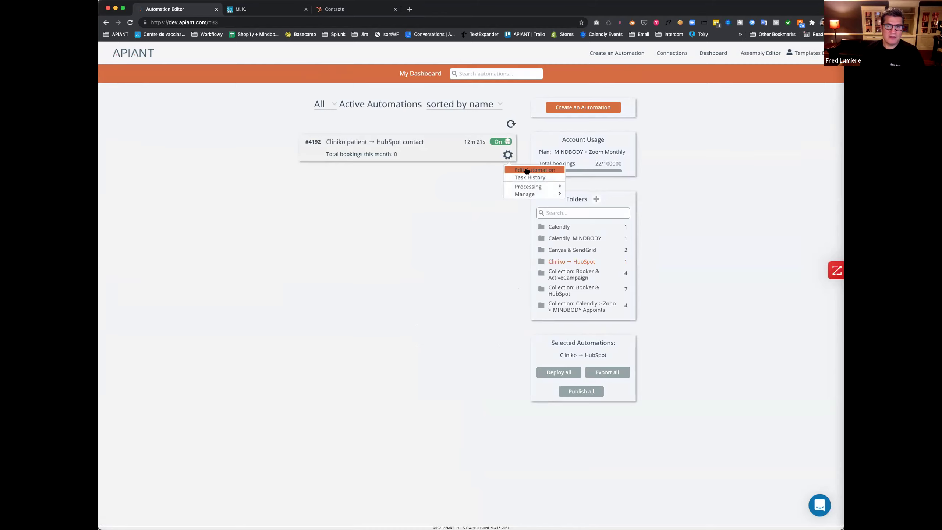
pyautogui.click(526, 170)
pyautogui.scroll(-15, 490, 212)
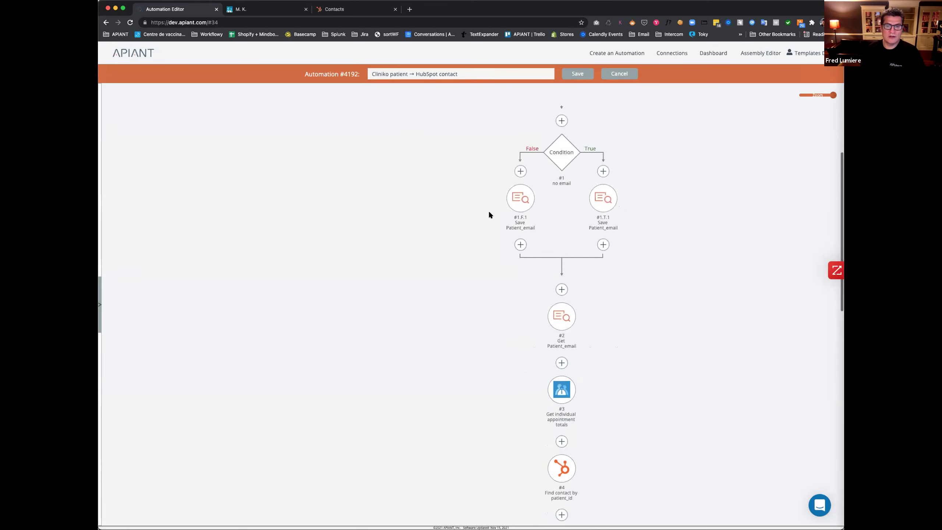
pyautogui.scroll(15, 490, 214)
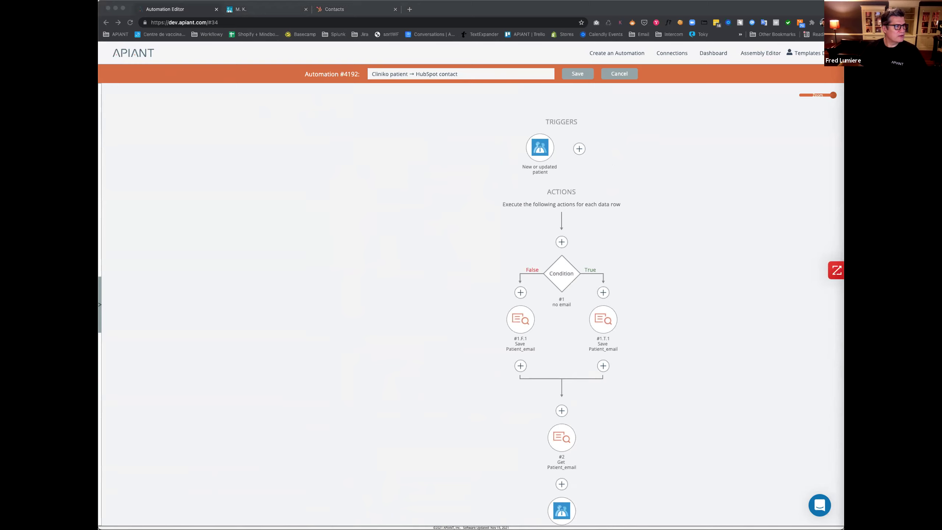
pyautogui.click(560, 97)
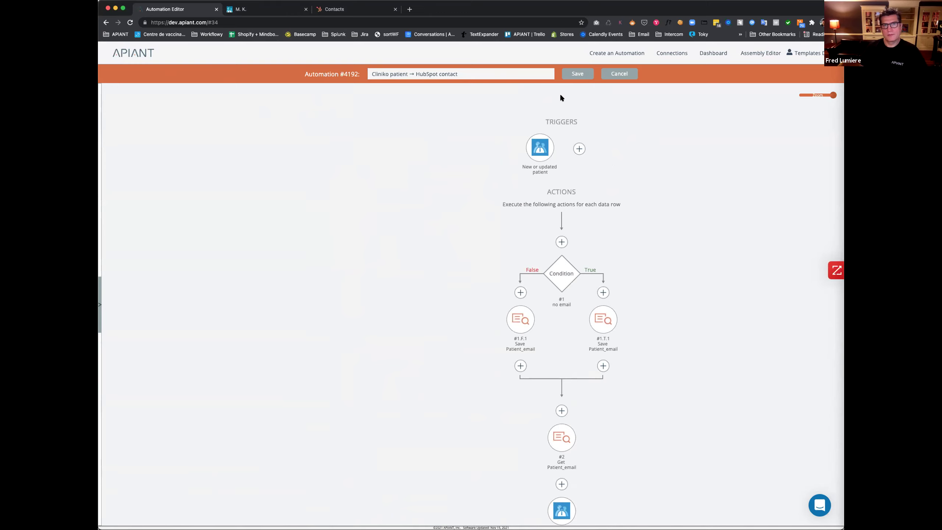
pyautogui.click(410, 10)
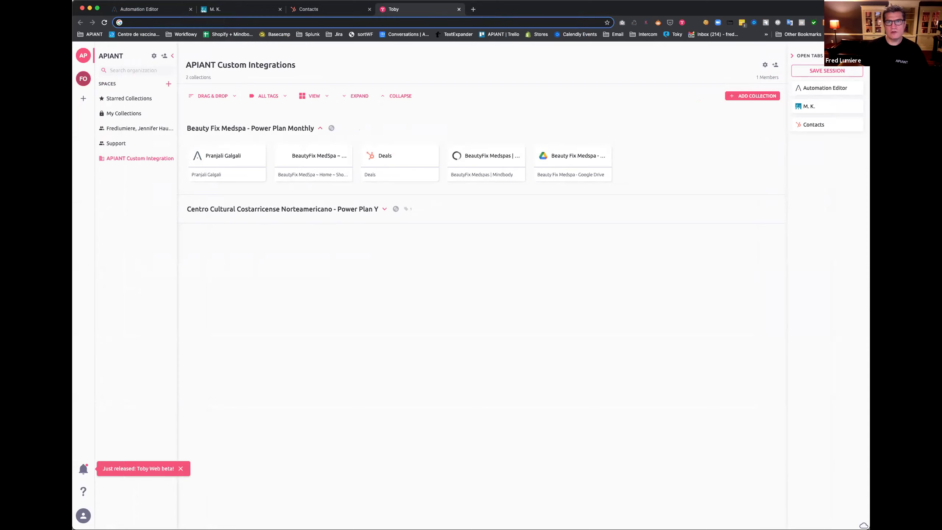
# Move the new tab beside Automation Editor and paste the automation-editor URL to load the second account's dashboard.
pyautogui.moveTo(412, 12); pyautogui.dragTo(246, 7)
pyautogui.click(237, 8)
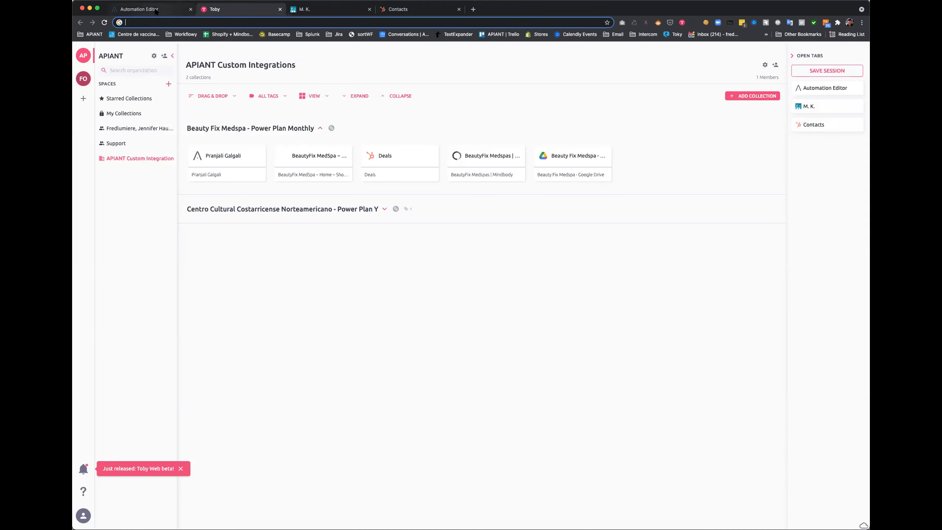
pyautogui.click(148, 9)
pyautogui.scroll(-20, 398, 226)
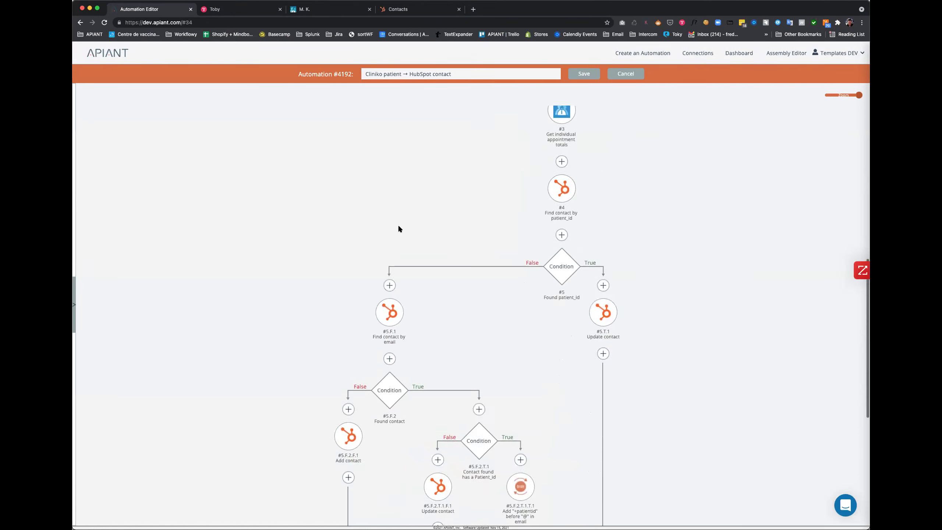
pyautogui.scroll(20, 397, 230)
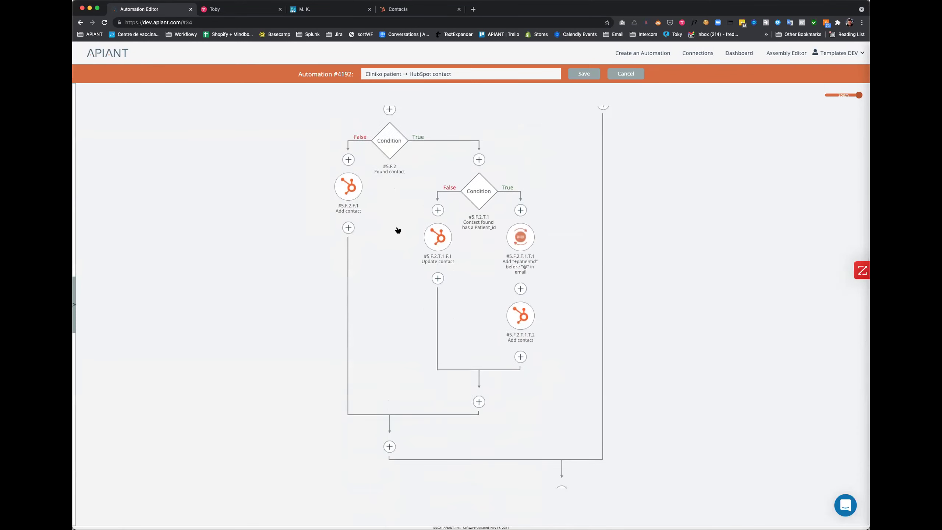
pyautogui.scroll(-20, 396, 229)
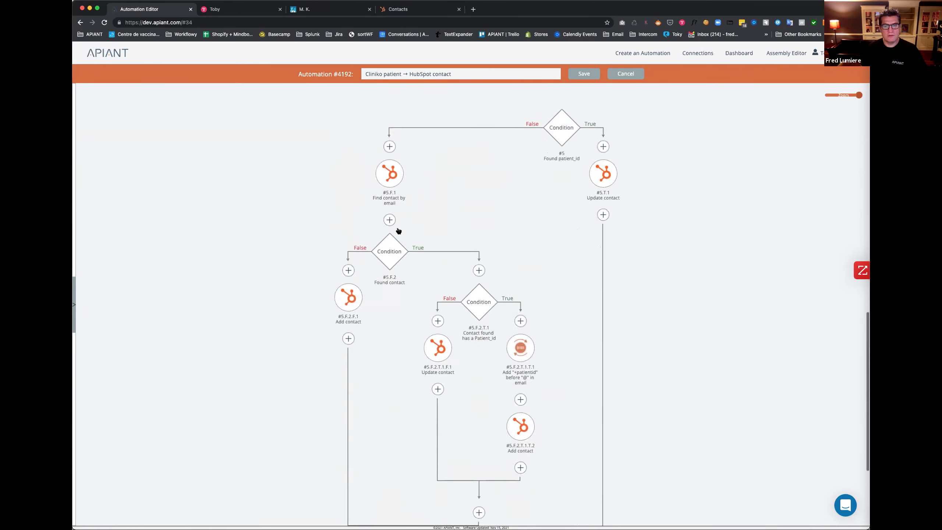
pyautogui.click(243, 10)
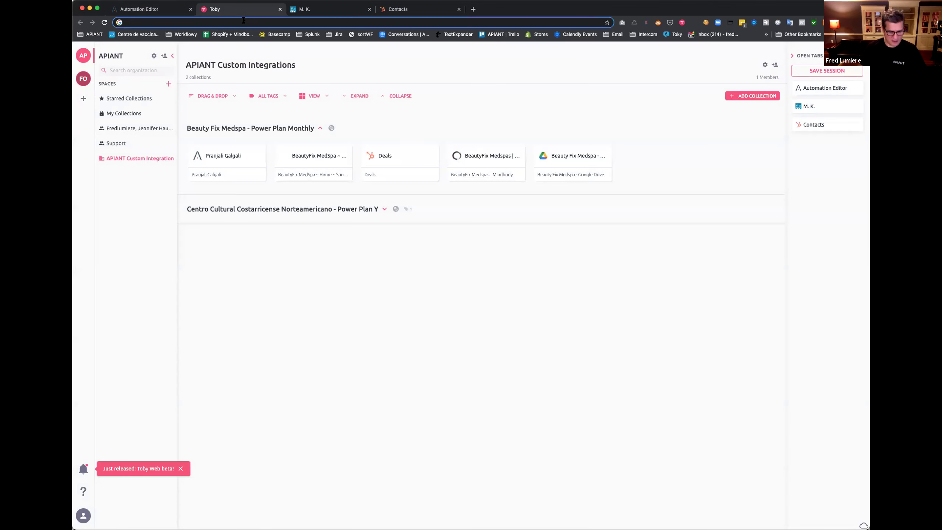
pyautogui.write('https://apiant.com/automation-editor?tenant_uuid=&switch_account=7fbf1b7e3860483d8f4a5ff7f429d580#2')
pyautogui.press('Return')
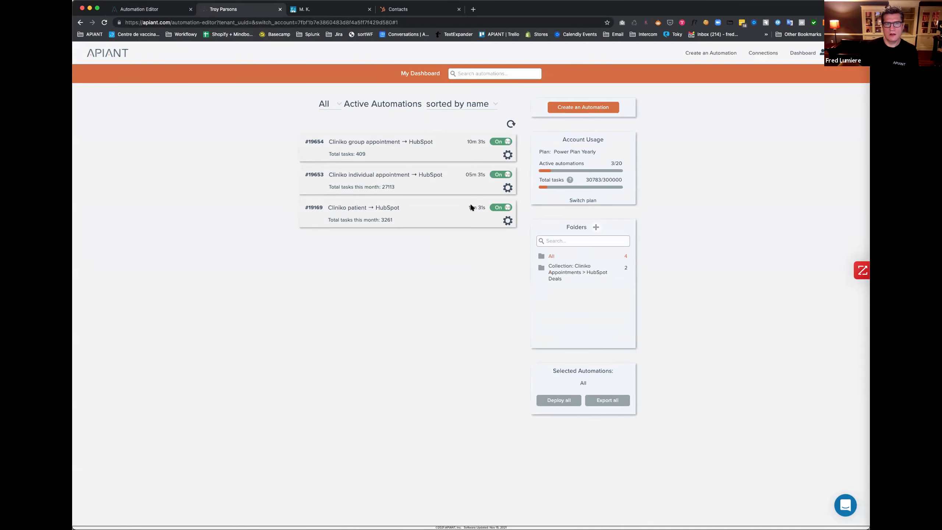
# Open automation #19169 in the editor, then return to #4192 and zoom its flow out and back in.
pyautogui.click(508, 222)
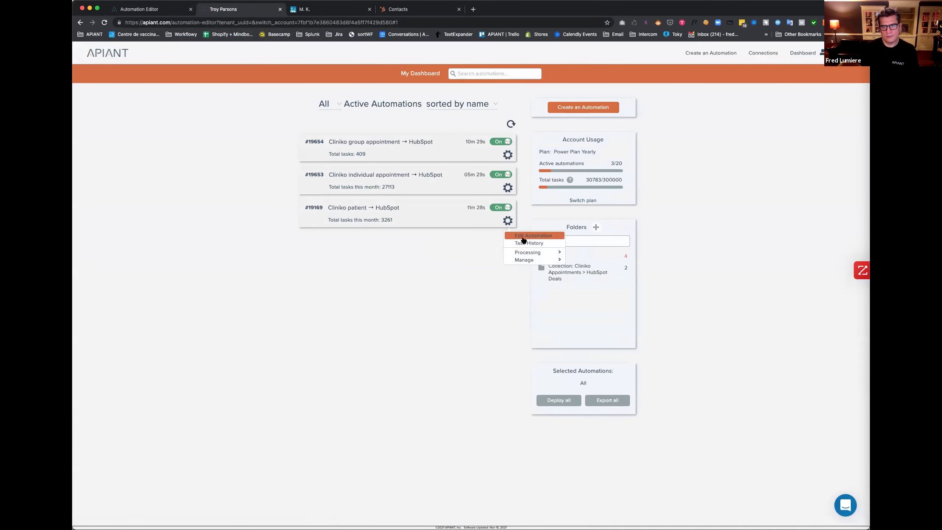
pyautogui.click(522, 236)
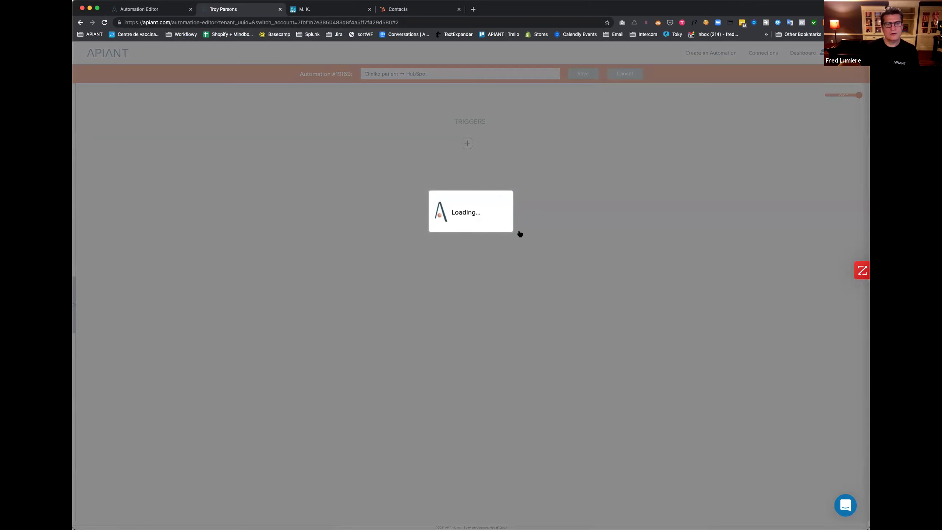
pyautogui.click(156, 9)
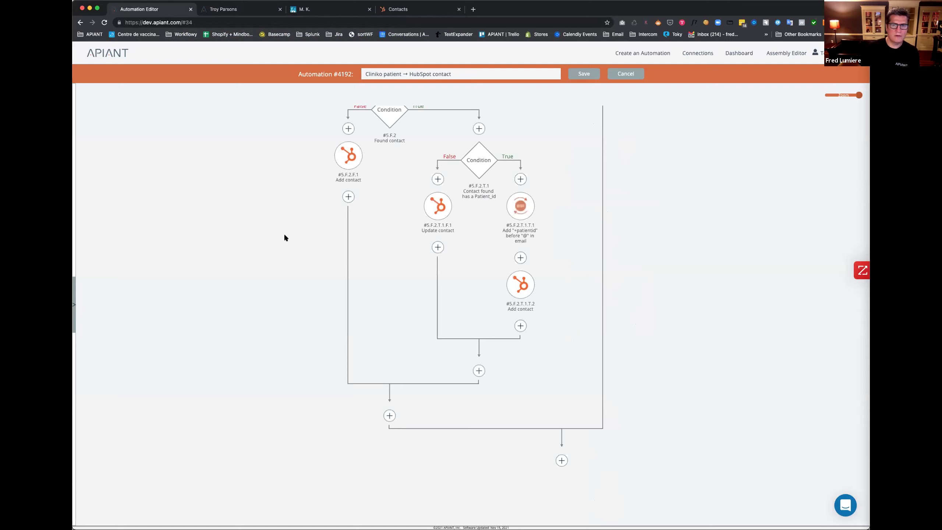
pyautogui.moveTo(858, 95); pyautogui.dragTo(847, 95)
pyautogui.scroll(-10, 600, 201)
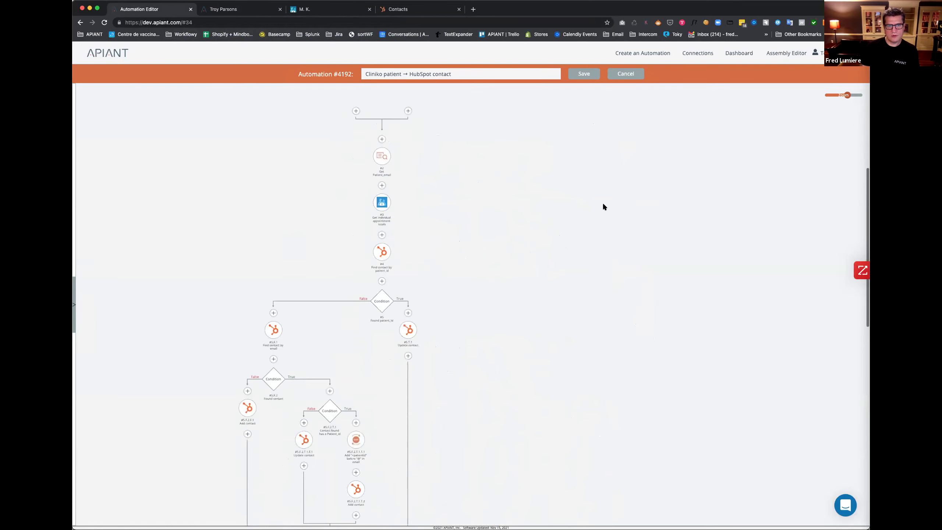
pyautogui.scroll(10, 602, 207)
pyautogui.moveTo(847, 96); pyautogui.dragTo(866, 95)
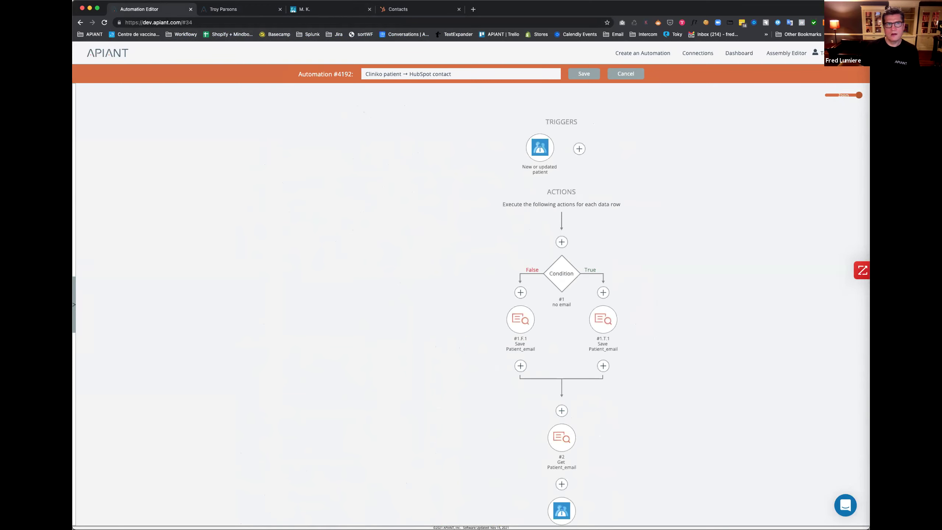
# Zoom out on automation #19169's flow and expand every grouped step with Open all groups.
pyautogui.click(245, 10)
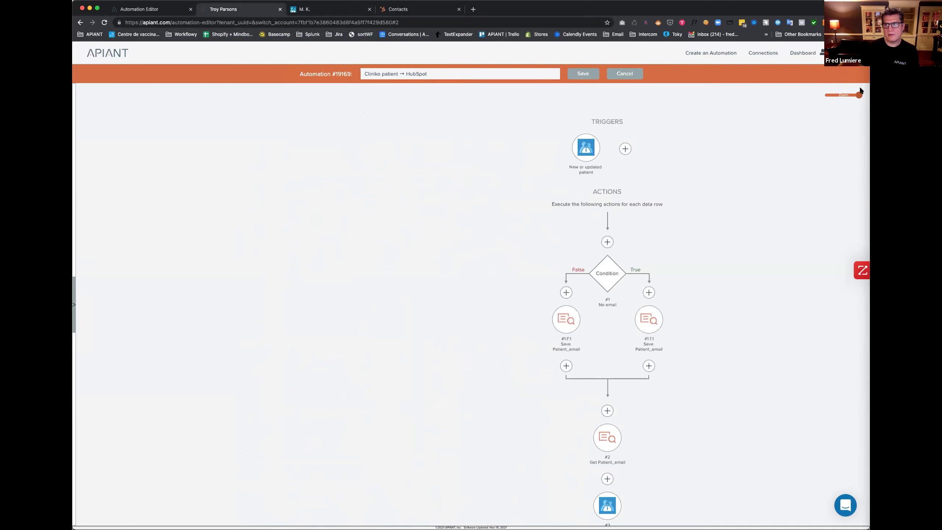
pyautogui.moveTo(858, 95); pyautogui.dragTo(848, 95)
pyautogui.scroll(-3, 610, 206)
pyautogui.scroll(-10, 610, 209)
pyautogui.scroll(3, 610, 209)
pyautogui.rightClick(520, 209)
pyautogui.click(542, 221)
pyautogui.scroll(-10, 555, 219)
pyautogui.scroll(10, 556, 219)
pyautogui.scroll(-15, 557, 221)
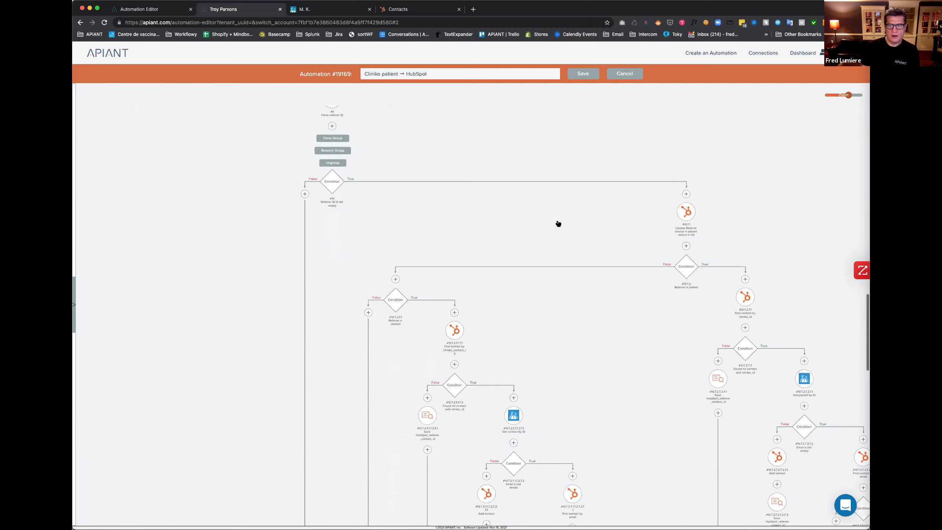
pyautogui.scroll(-15, 557, 224)
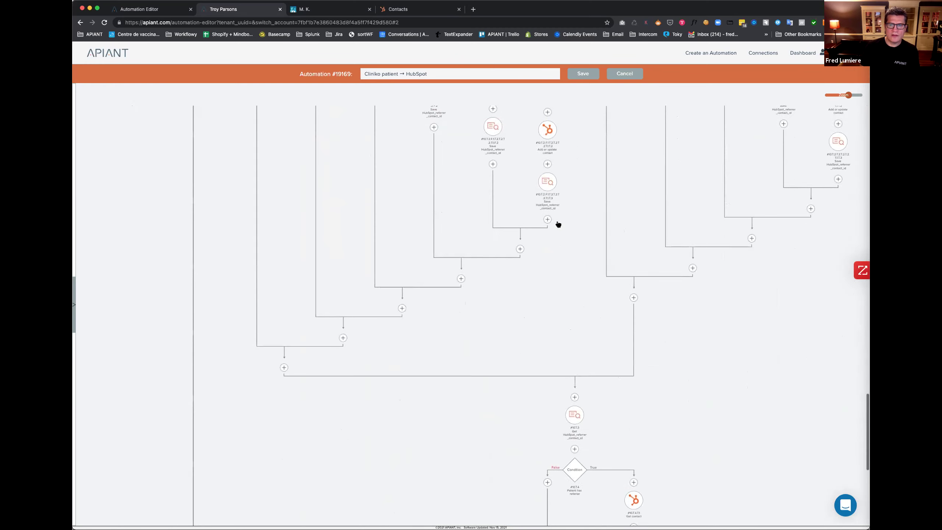
pyautogui.scroll(20, 557, 225)
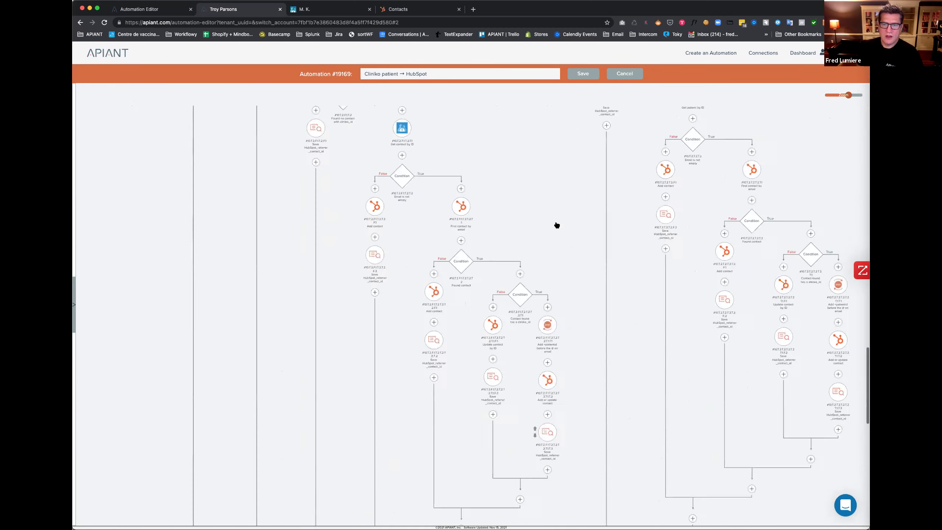
pyautogui.moveTo(848, 95); pyautogui.dragTo(865, 96)
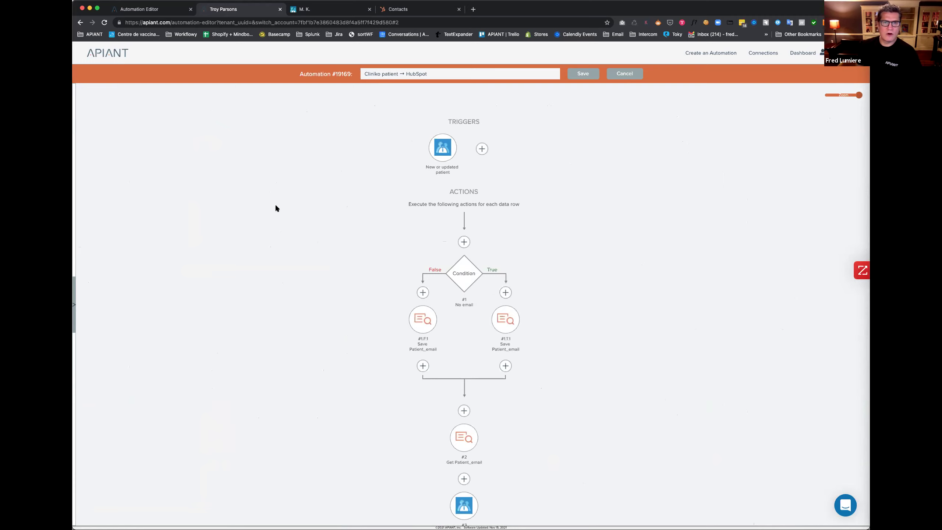
# Compare #19169's expanded flow against the #4192 editor tab, then return to #19169.
pyautogui.click(161, 14)
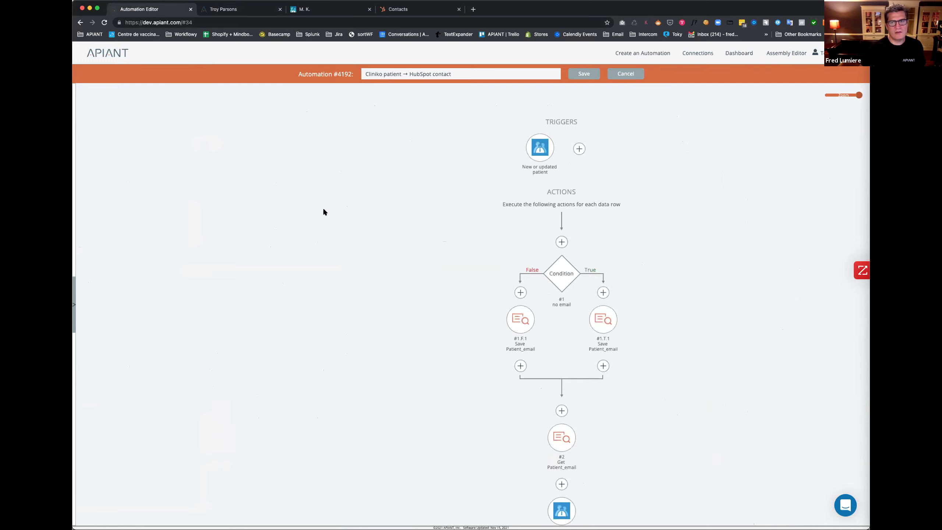
pyautogui.scroll(-20, 260, 221)
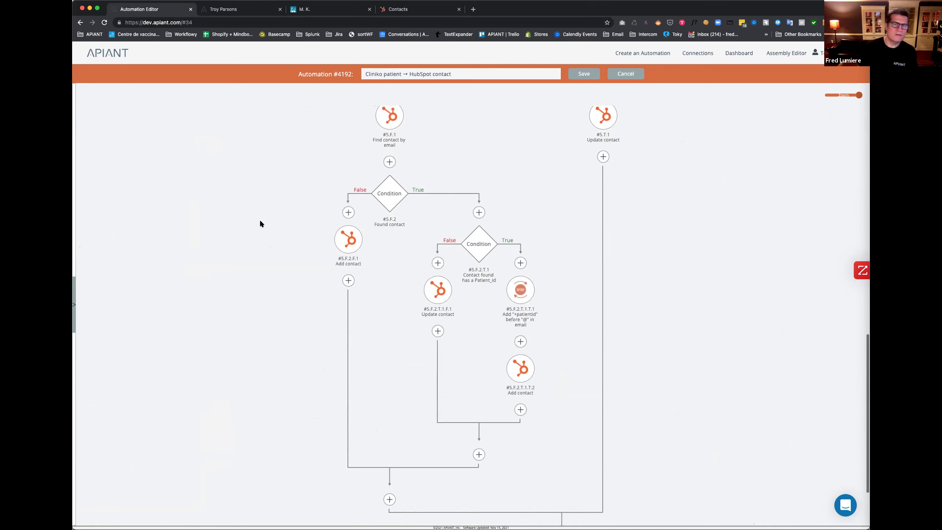
pyautogui.scroll(5, 261, 221)
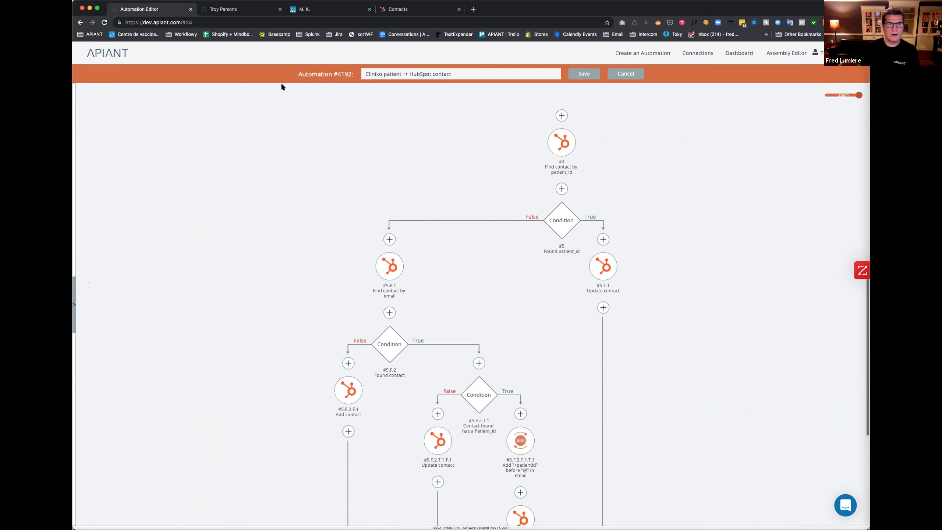
pyautogui.click(226, 9)
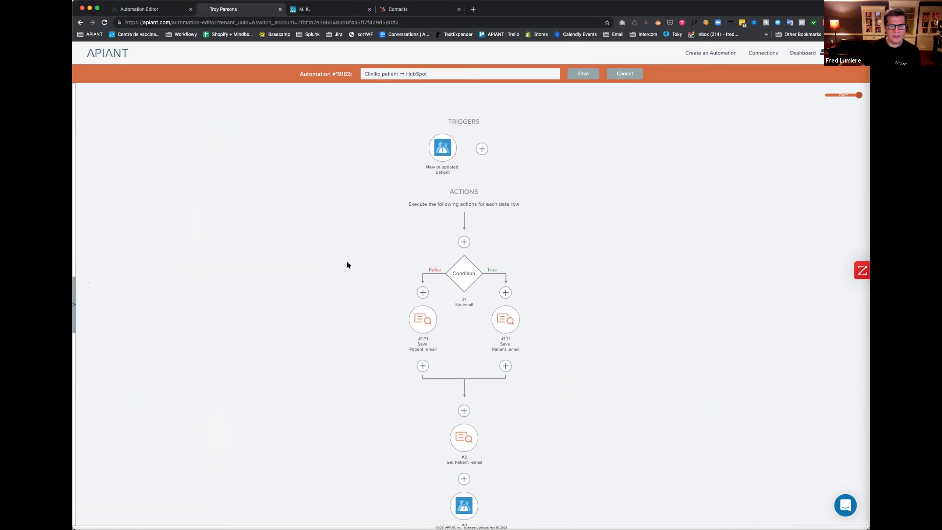
# Scroll #19169's flow to steps #7–#9, read step #7's settings, then switch to the Cliniko tab.
pyautogui.scroll(-10, 367, 262)
pyautogui.scroll(-3, 281, 270)
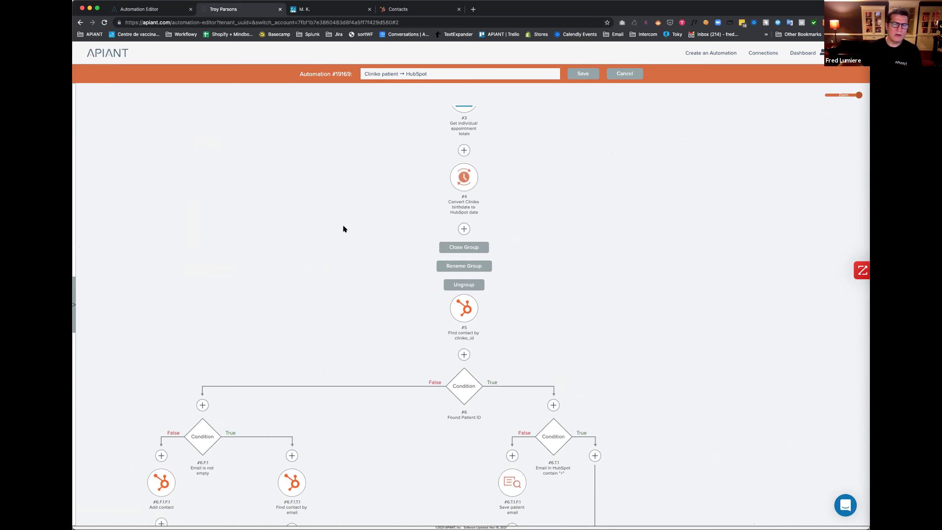
pyautogui.scroll(-5, 329, 249)
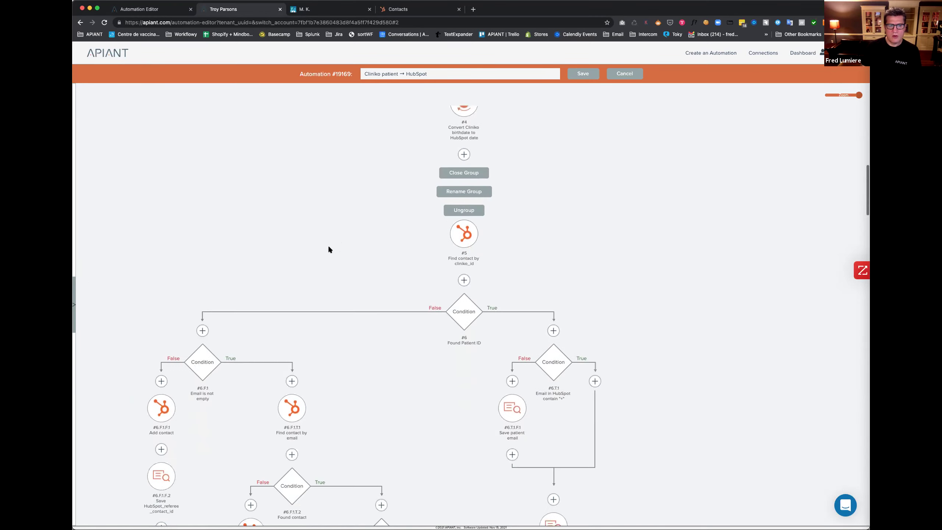
pyautogui.scroll(-5, 340, 247)
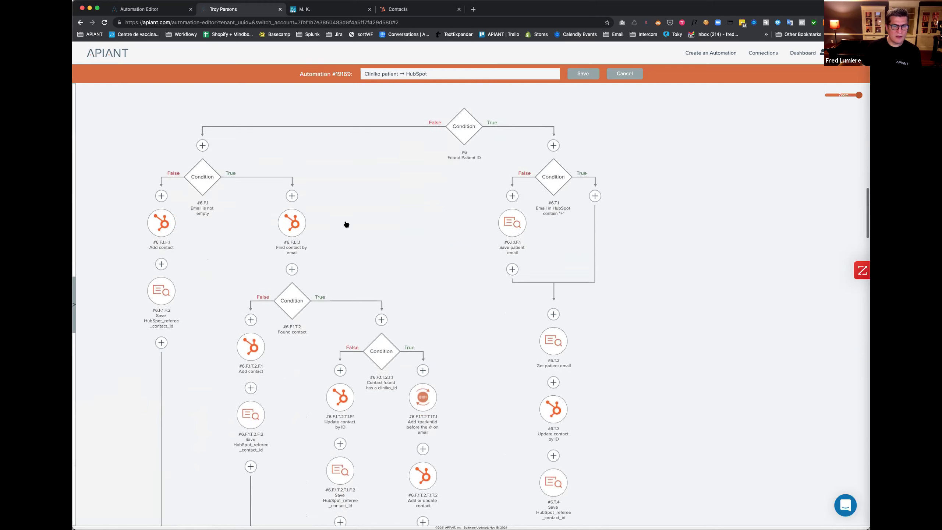
pyautogui.scroll(-15, 453, 280)
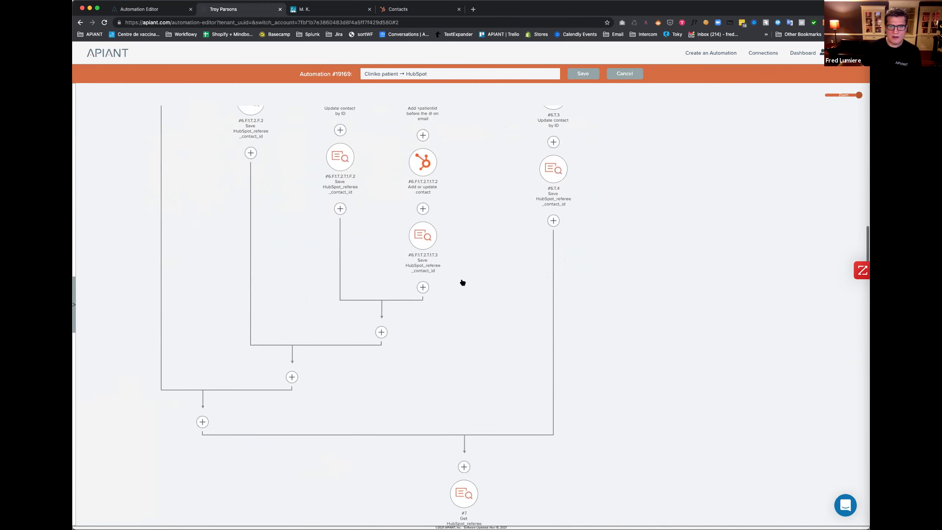
pyautogui.scroll(-4, 381, 295)
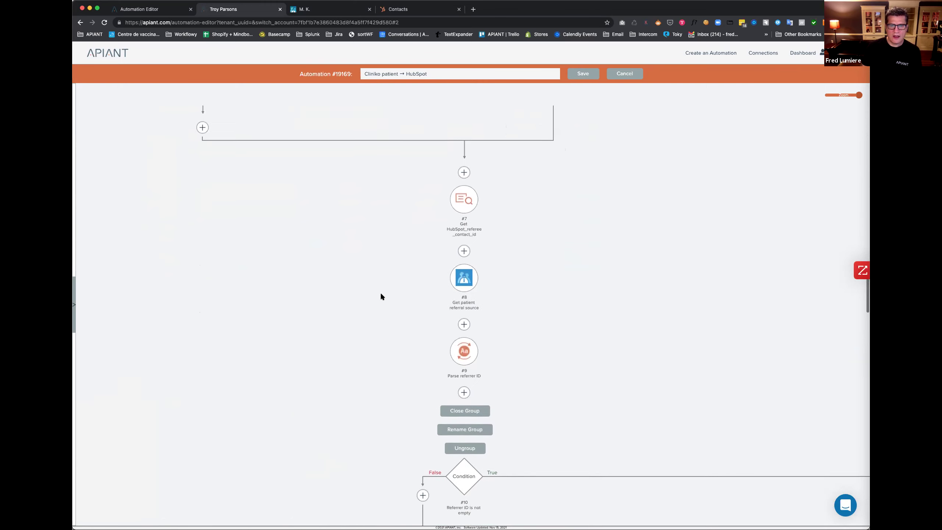
pyautogui.moveTo(466, 182)
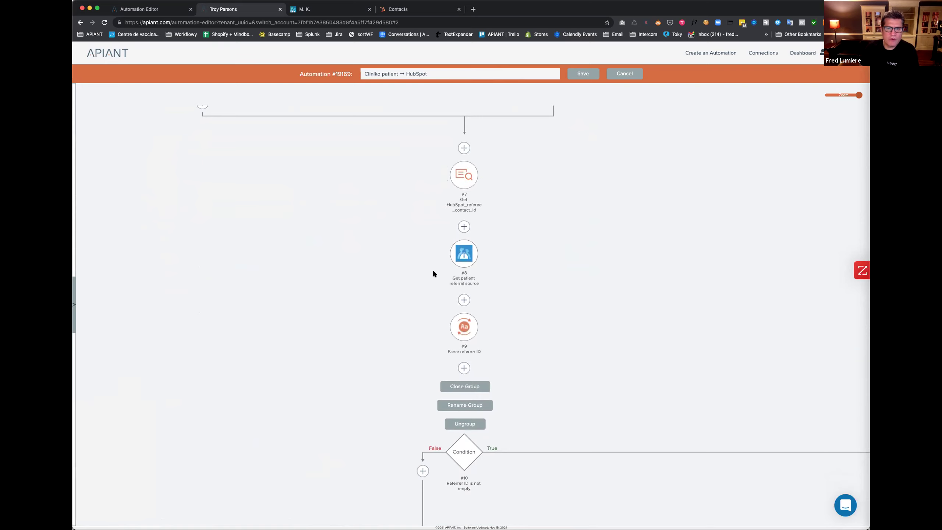
pyautogui.scroll(-2, 430, 238)
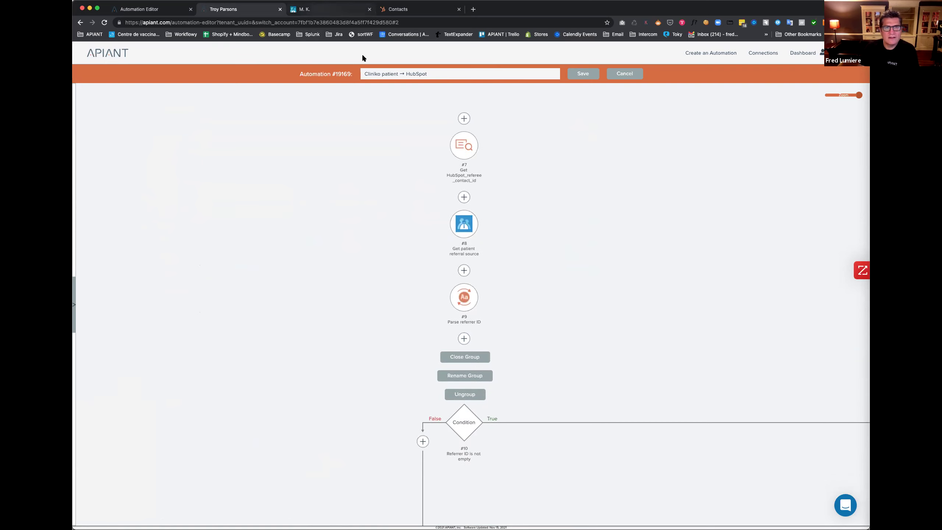
pyautogui.click(321, 11)
# Edit the Cliniko patient and set the Referral Type to Contact.
pyautogui.click(707, 71)
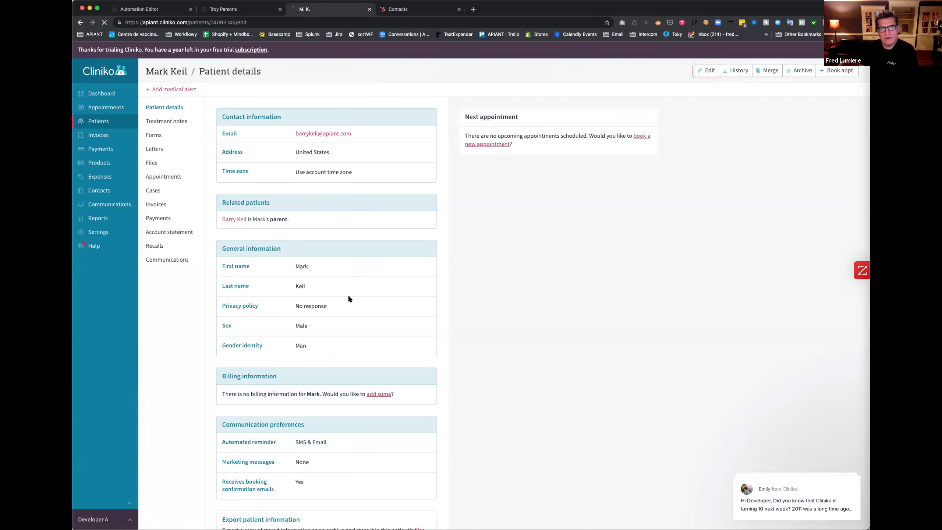
pyautogui.scroll(-15, 347, 299)
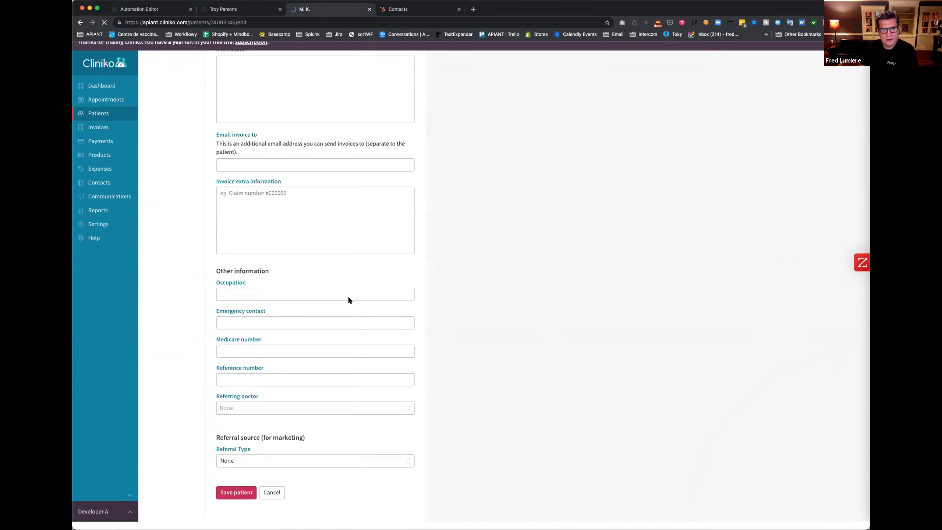
pyautogui.click(259, 467)
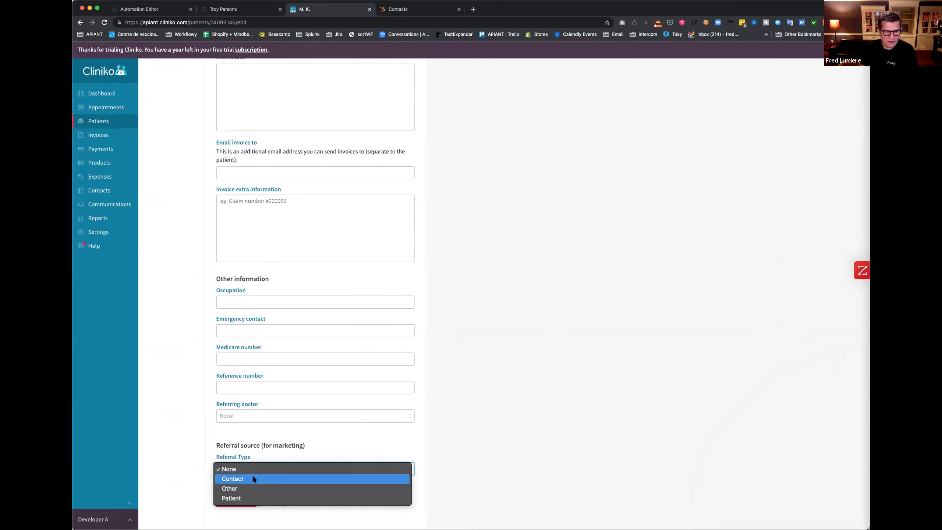
pyautogui.click(252, 477)
# Check the empty Referrer and Referring doctor dropdowns, then return to the APIANT editor.
pyautogui.scroll(-2, 267, 465)
pyautogui.click(264, 440)
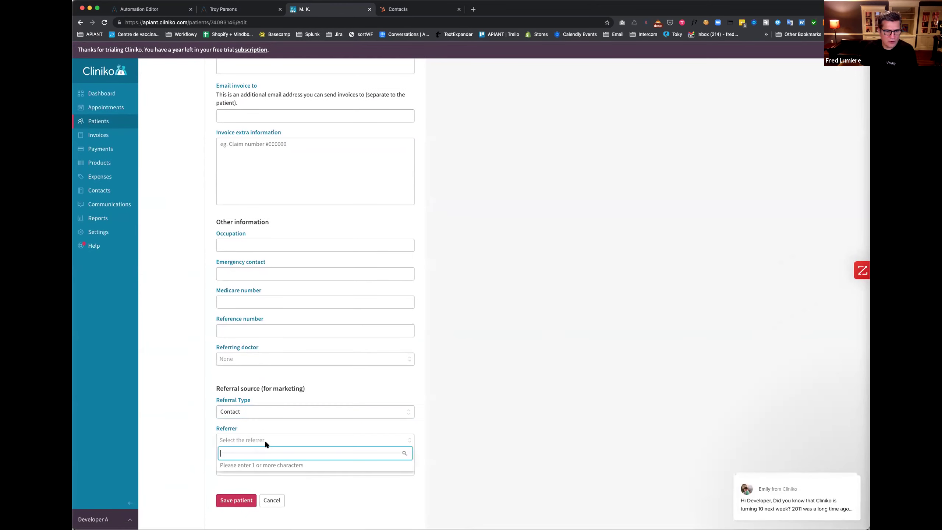
pyautogui.click(239, 357)
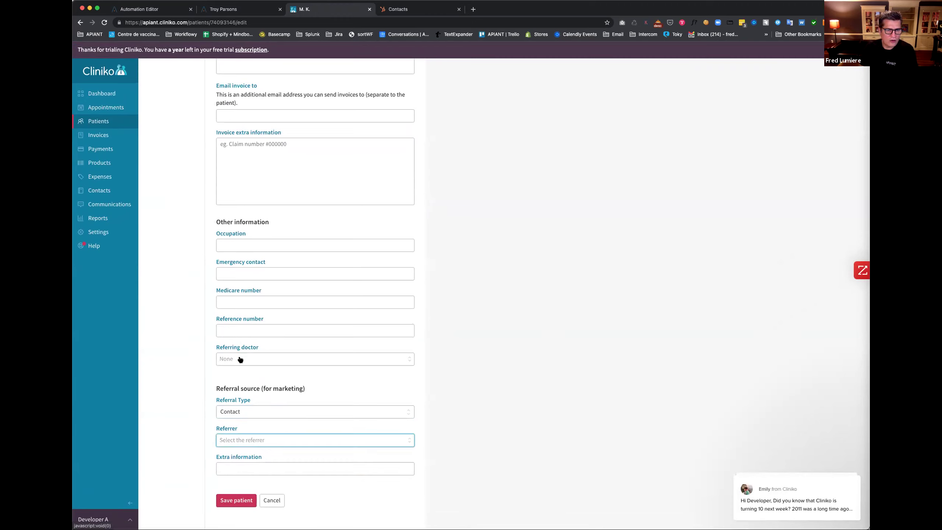
pyautogui.click(238, 358)
pyautogui.click(240, 359)
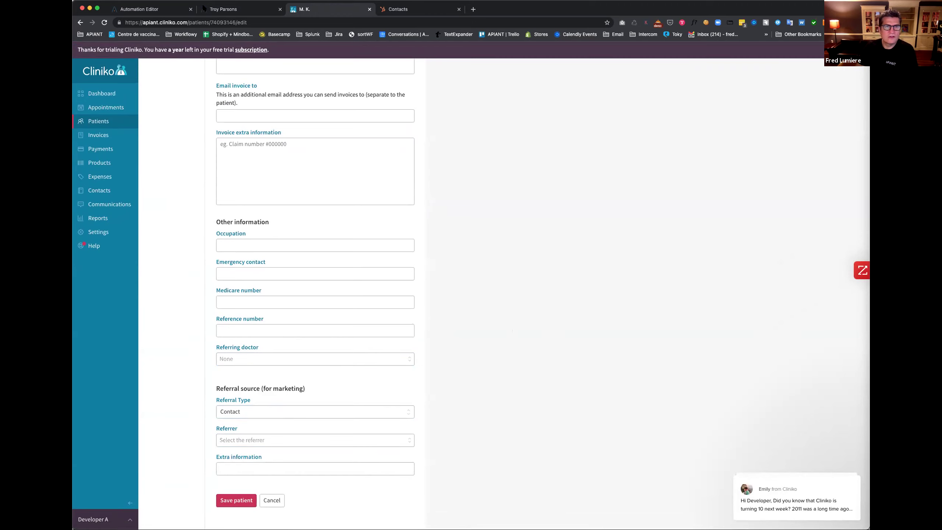
pyautogui.click(222, 9)
pyautogui.scroll(-2, 399, 234)
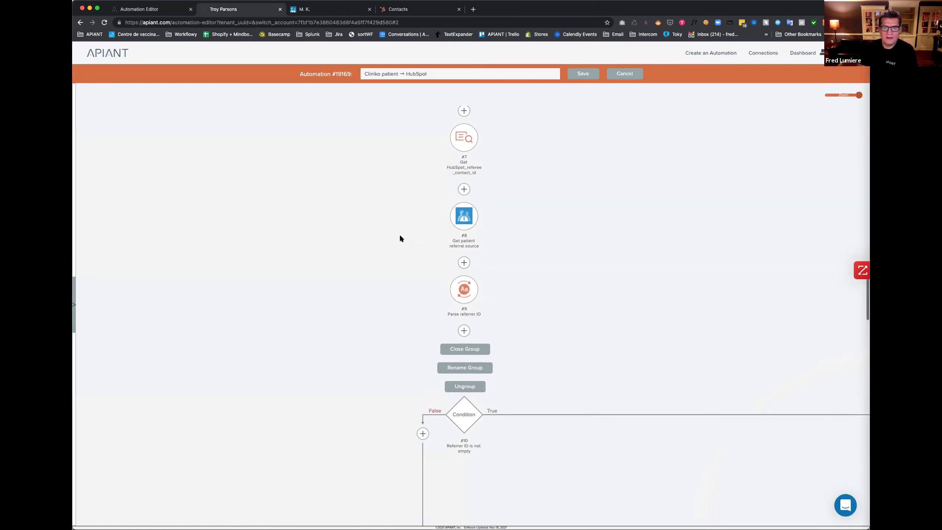
pyautogui.scroll(-6, 367, 243)
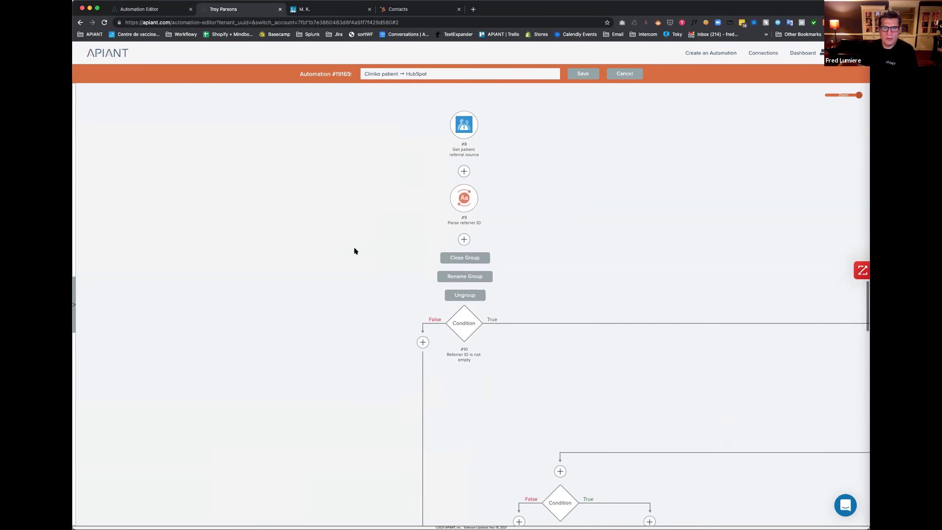
pyautogui.hscroll(10, 266, 261)
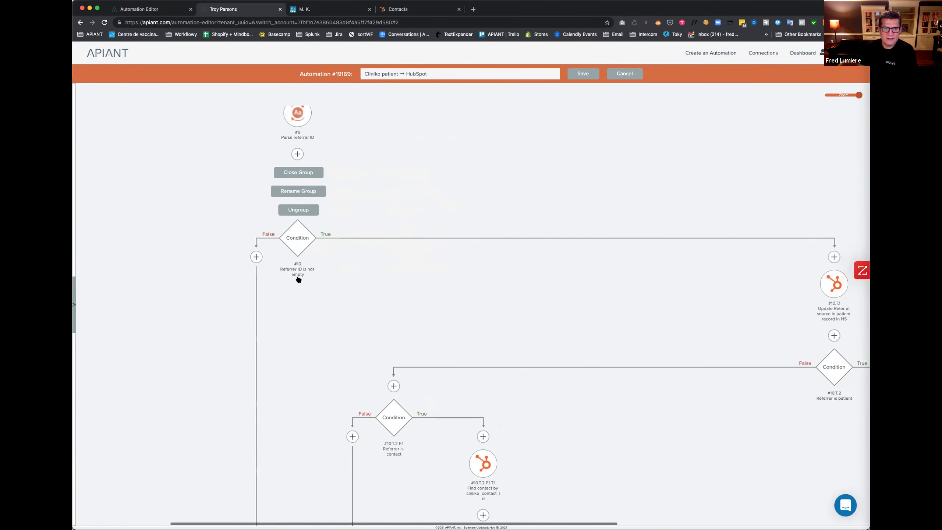
pyautogui.hscroll(3, 721, 263)
pyautogui.scroll(-6, 719, 265)
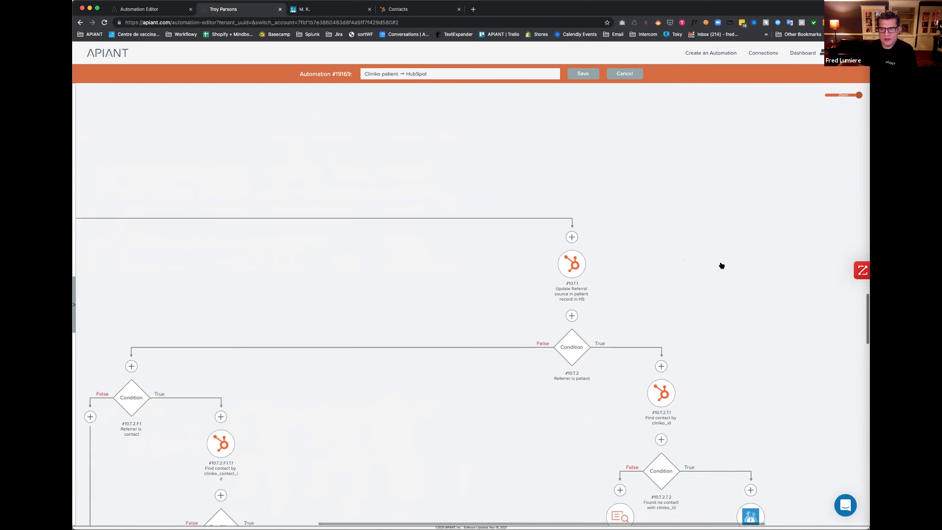
pyautogui.hscroll(-3, 745, 249)
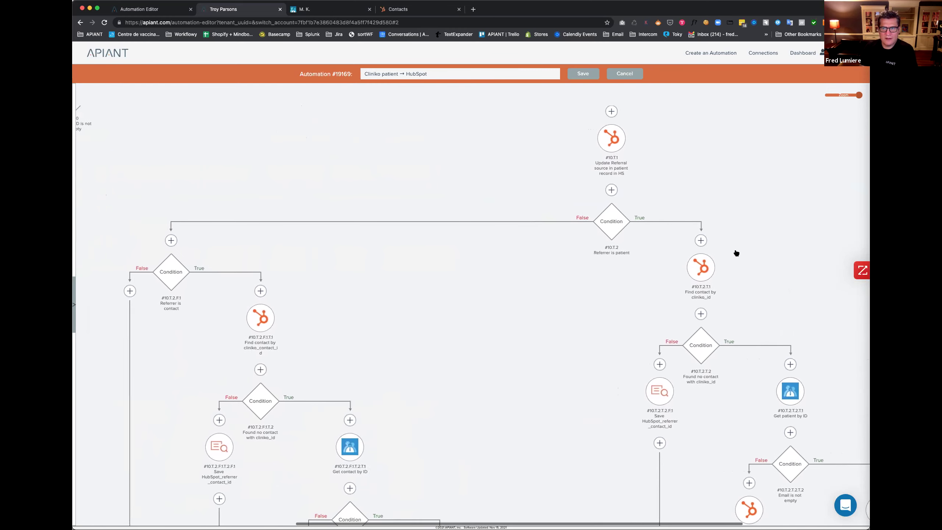
pyautogui.scroll(-8, 584, 304)
pyautogui.hscroll(3, 584, 305)
pyautogui.scroll(-10, 583, 304)
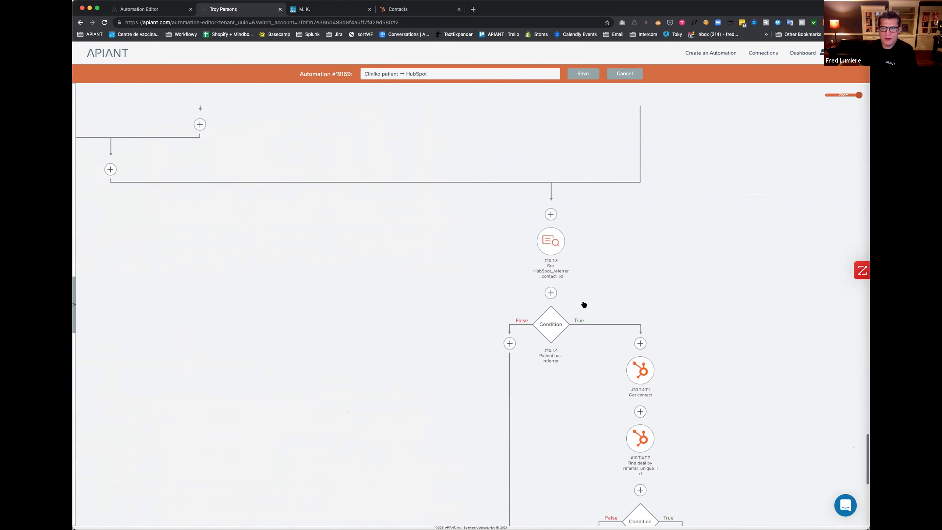
pyautogui.hscroll(3, 584, 304)
pyautogui.scroll(-1, 583, 304)
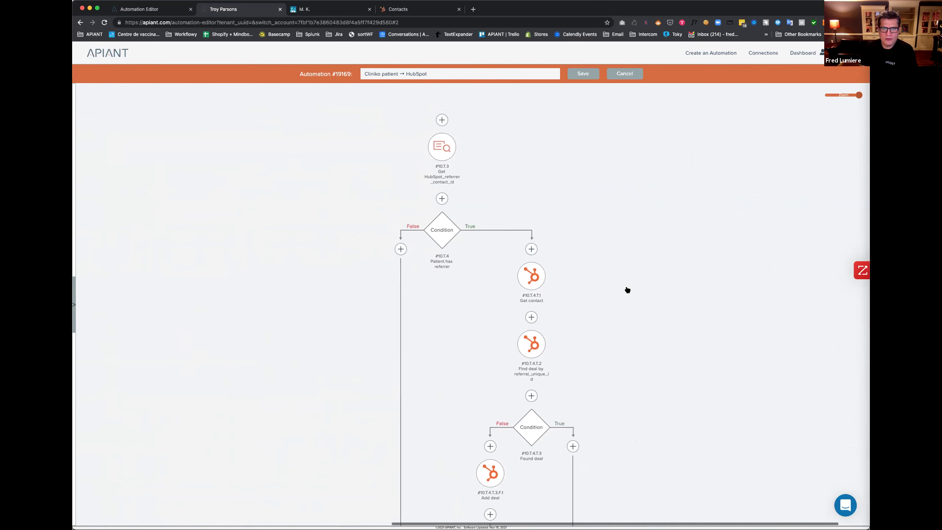
pyautogui.scroll(-2, 624, 289)
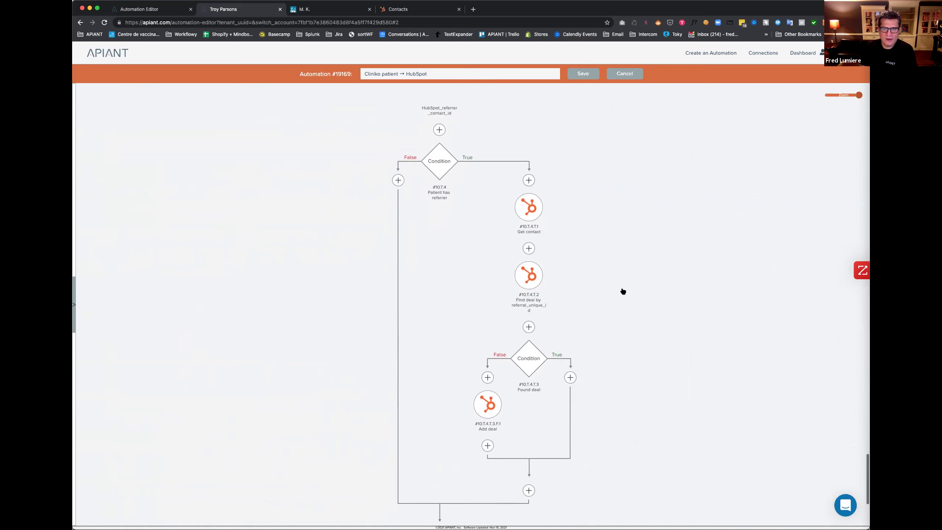
pyautogui.scroll(-1, 623, 292)
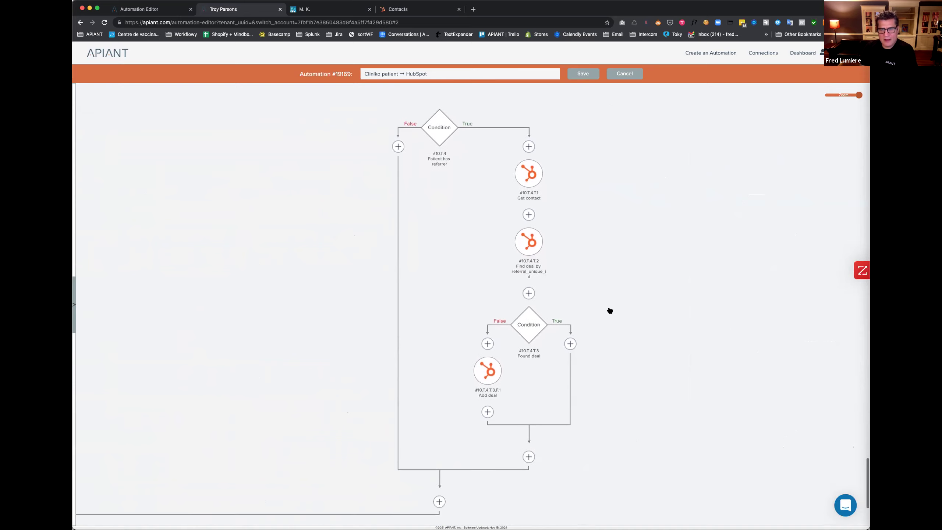
pyautogui.scroll(-2, 620, 299)
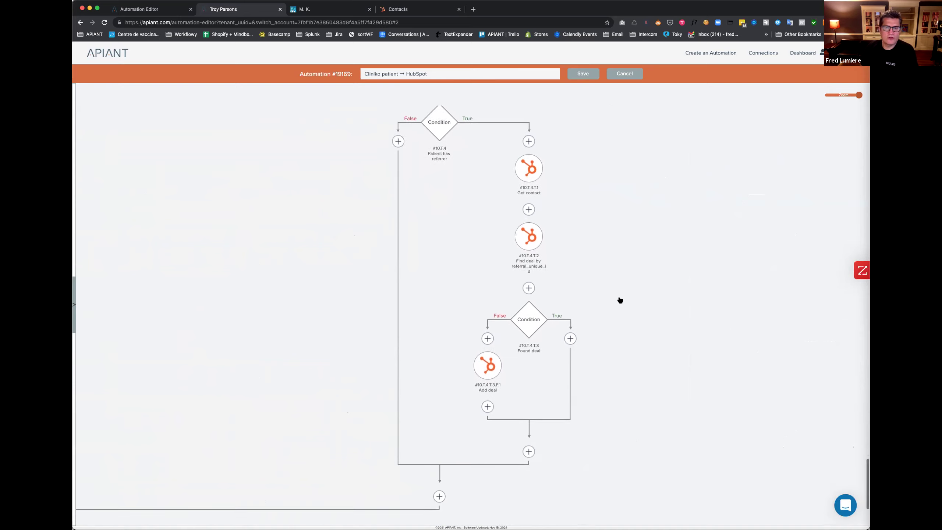
pyautogui.scroll(2, 620, 300)
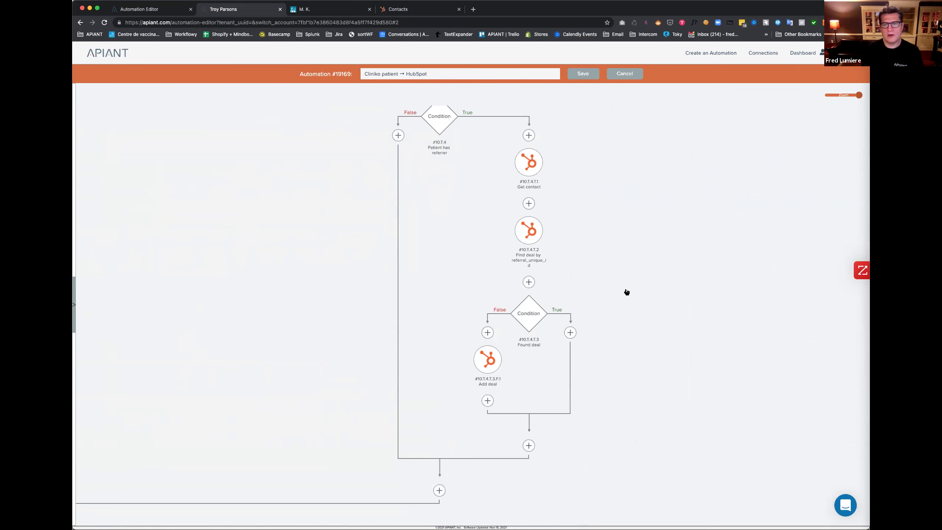
pyautogui.scroll(-1, 626, 305)
pyautogui.scroll(2, 626, 305)
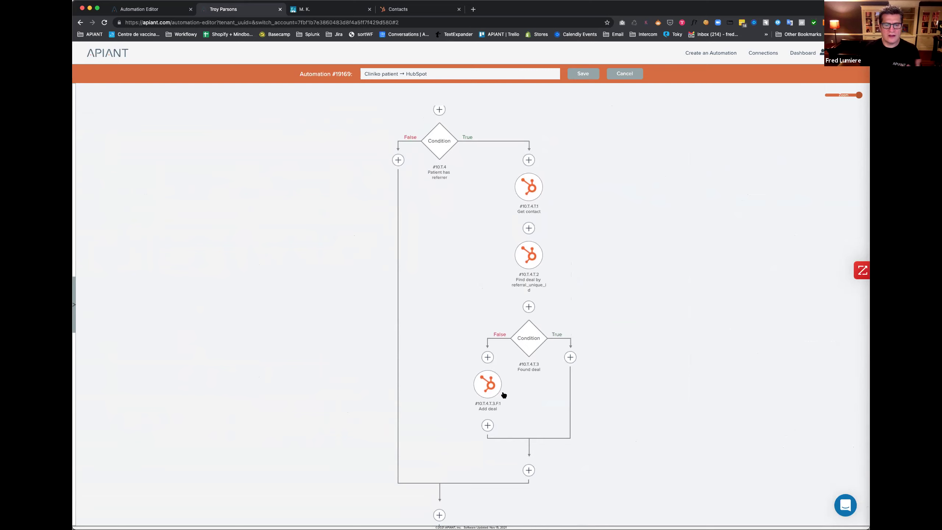
pyautogui.hscroll(-5, 298, 418)
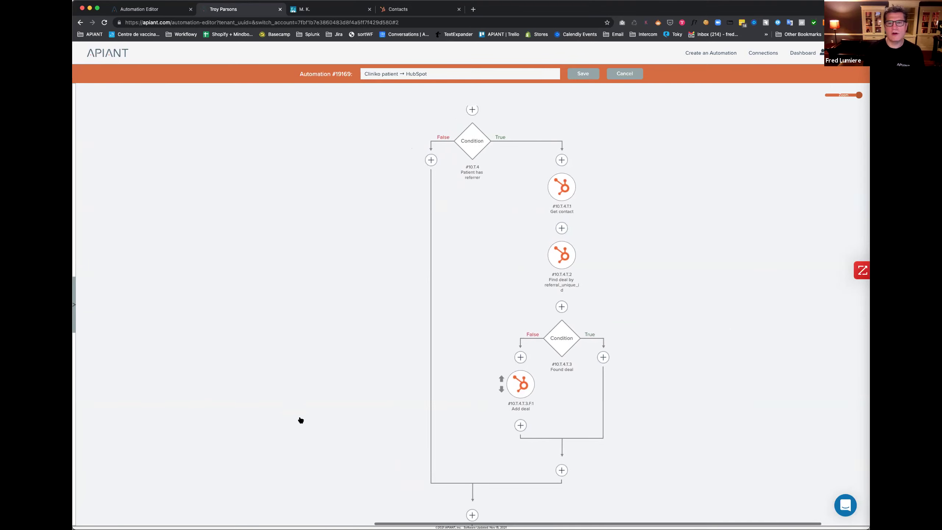
pyautogui.scroll(-3, 352, 415)
pyautogui.hscroll(-8, 350, 416)
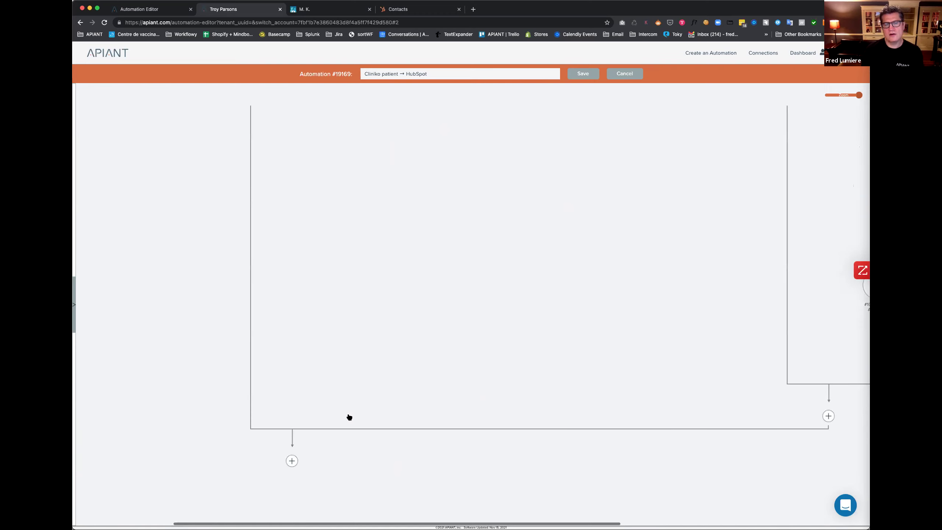
pyautogui.scroll(15, 348, 419)
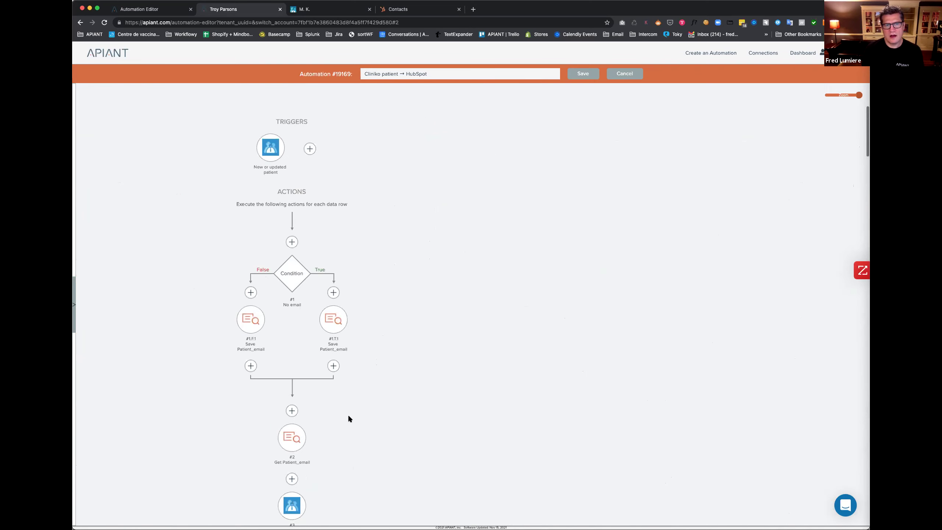
# Leave the other automation without saving and open the Cliniko patient → HubSpot automation for editing.
pyautogui.click(624, 74)
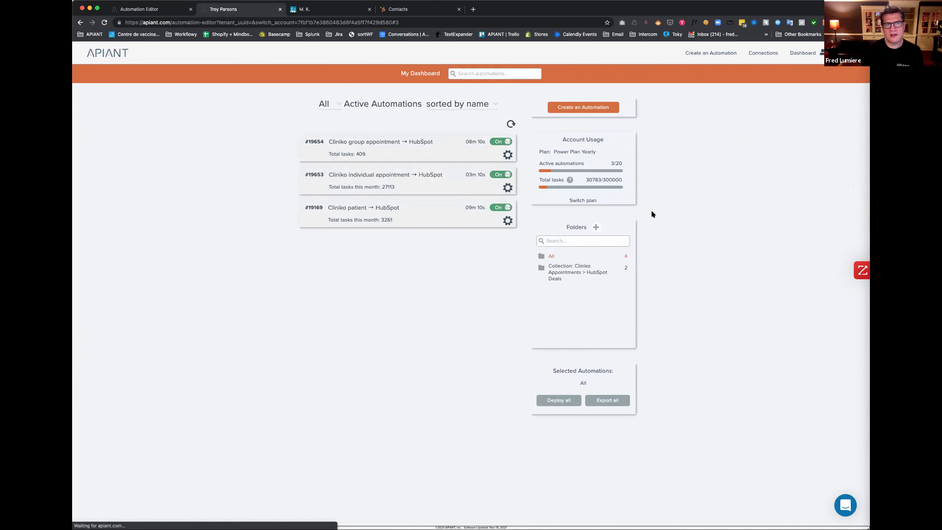
pyautogui.click(159, 11)
pyautogui.hotkey('ctrl', 'Tab')
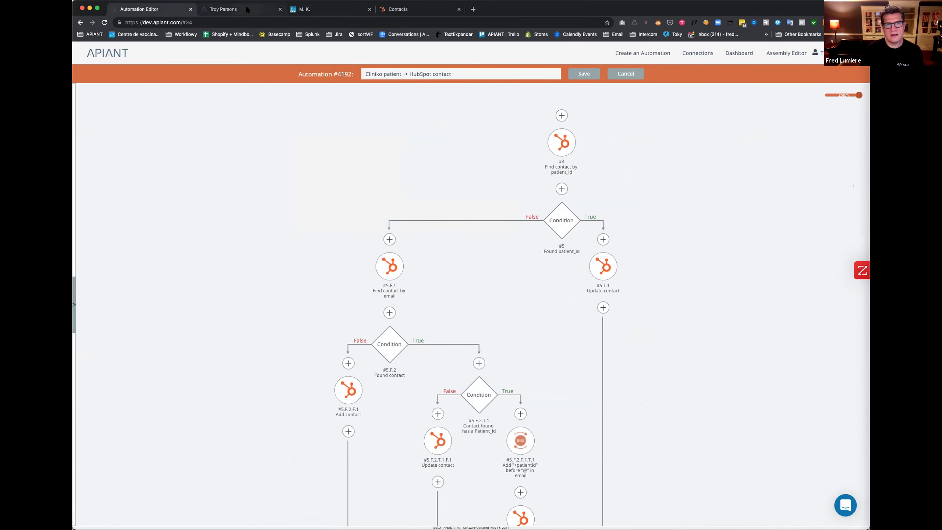
pyautogui.click(505, 221)
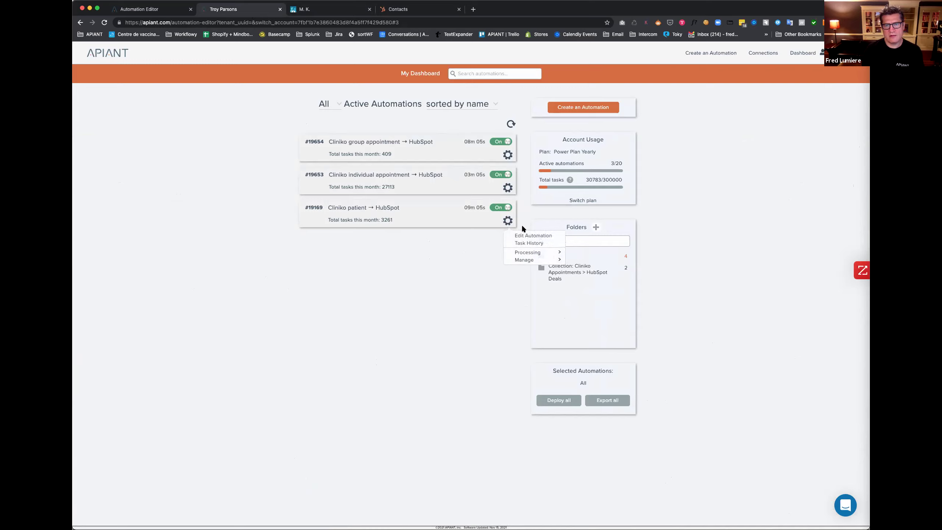
pyautogui.click(528, 236)
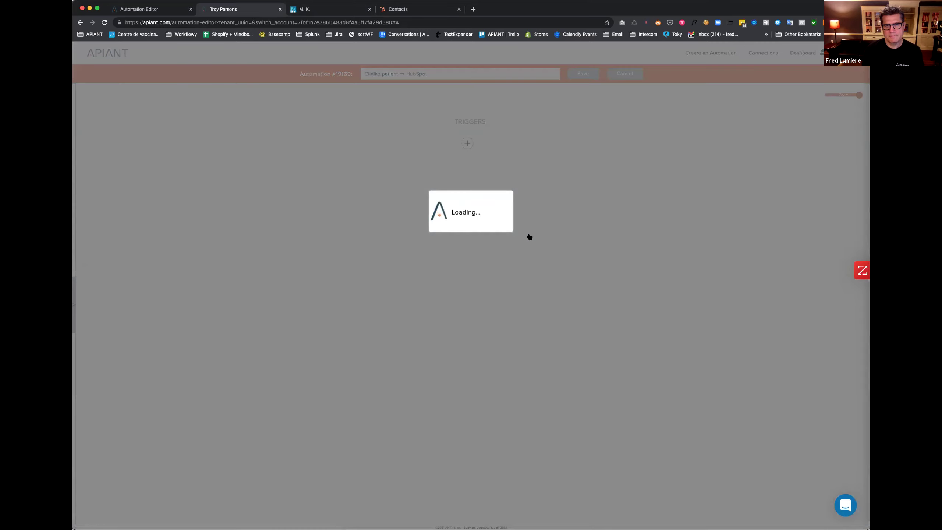
# Scroll down the #4192 flow and close the other automation's tab.
pyautogui.scroll(-5, 515, 240)
pyautogui.scroll(-1, 515, 239)
pyautogui.scroll(-2, 514, 236)
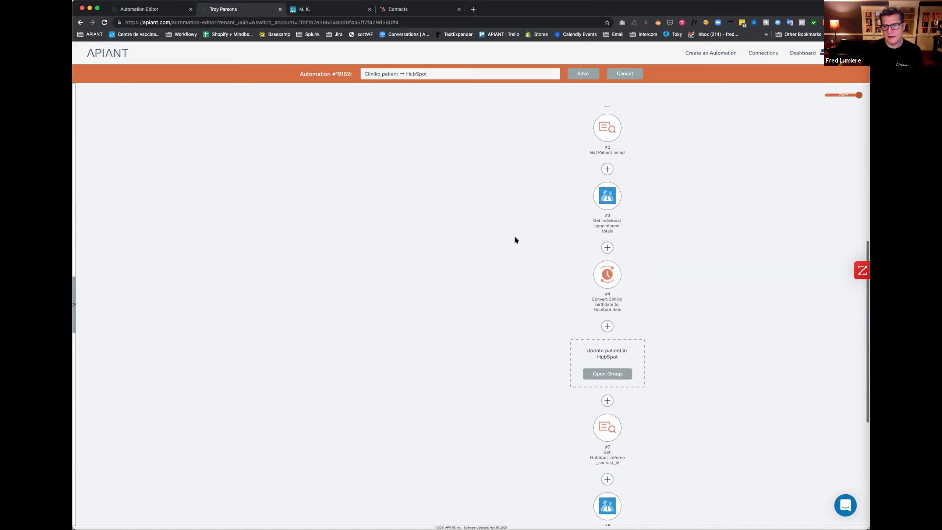
pyautogui.moveTo(607, 255)
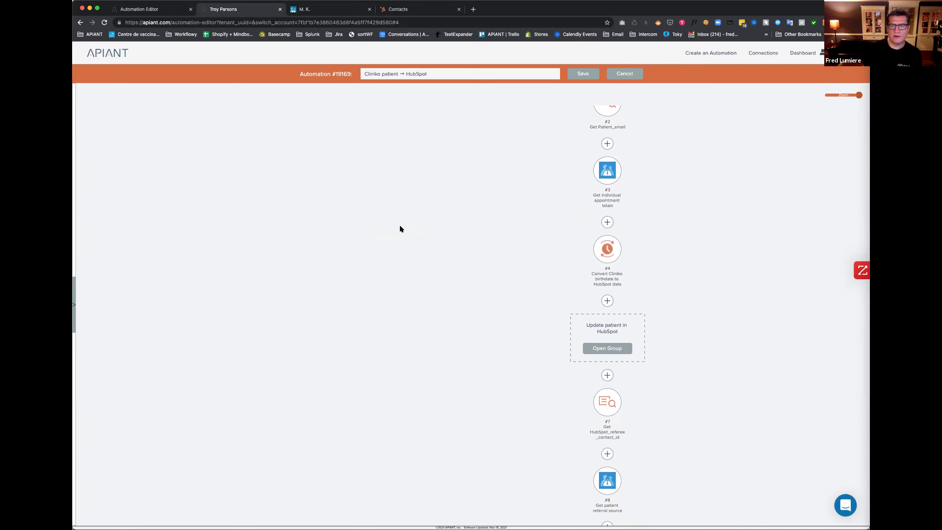
pyautogui.middleClick(225, 9)
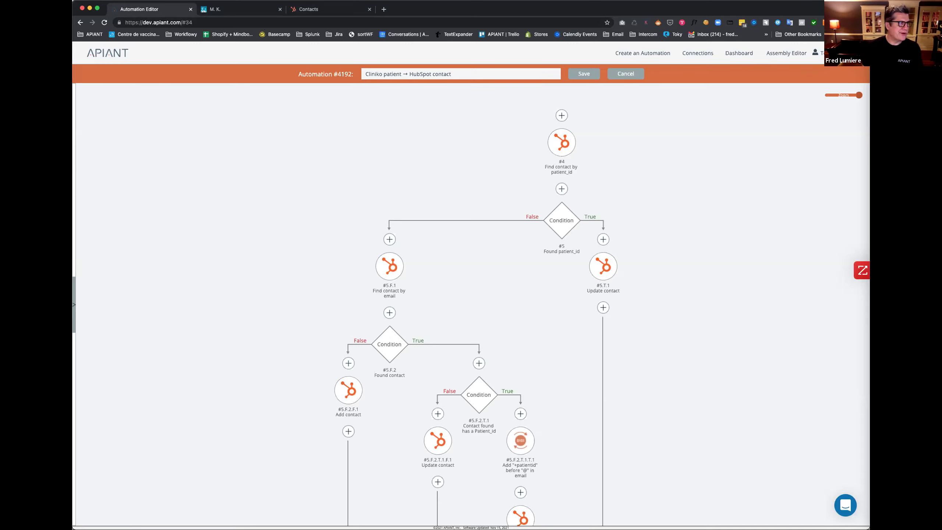
# Search HubSpot's contact properties for 'birth', finding only the single-line-text Date of birth.
pyautogui.click(313, 13)
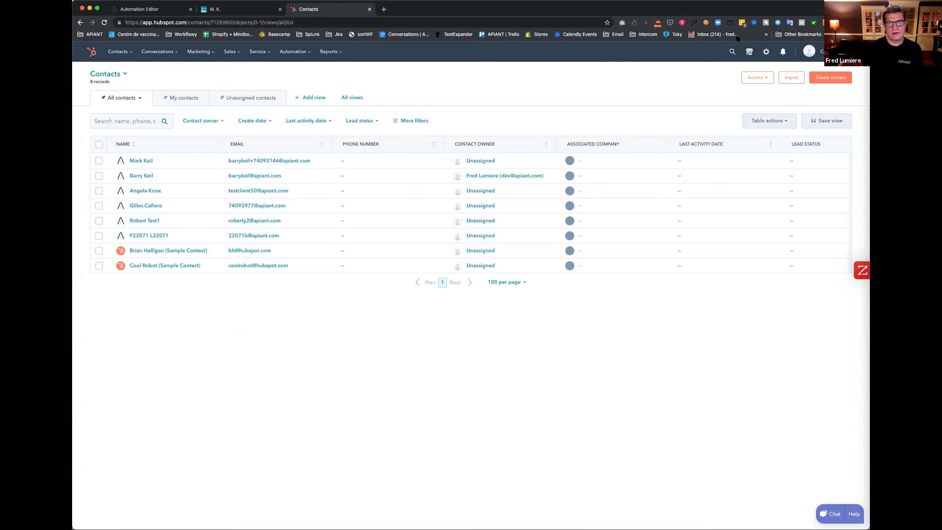
pyautogui.click(766, 51)
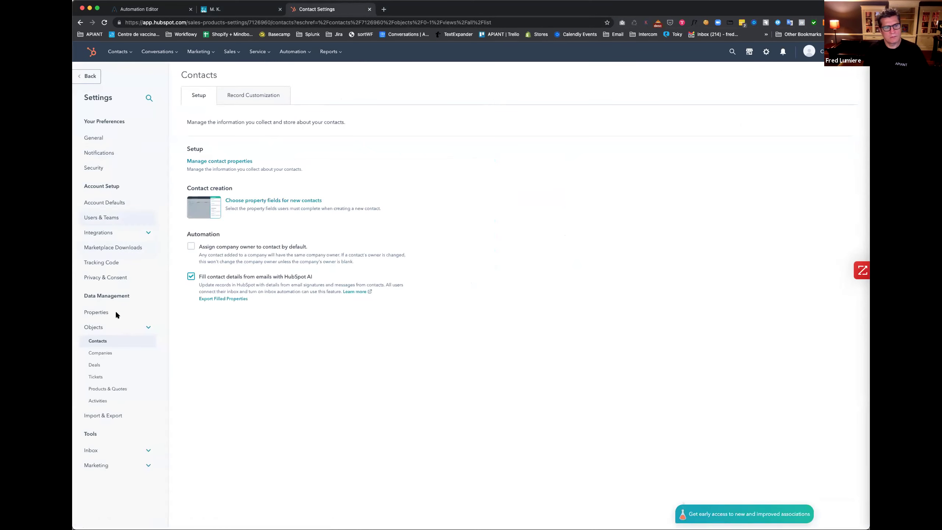
pyautogui.click(99, 313)
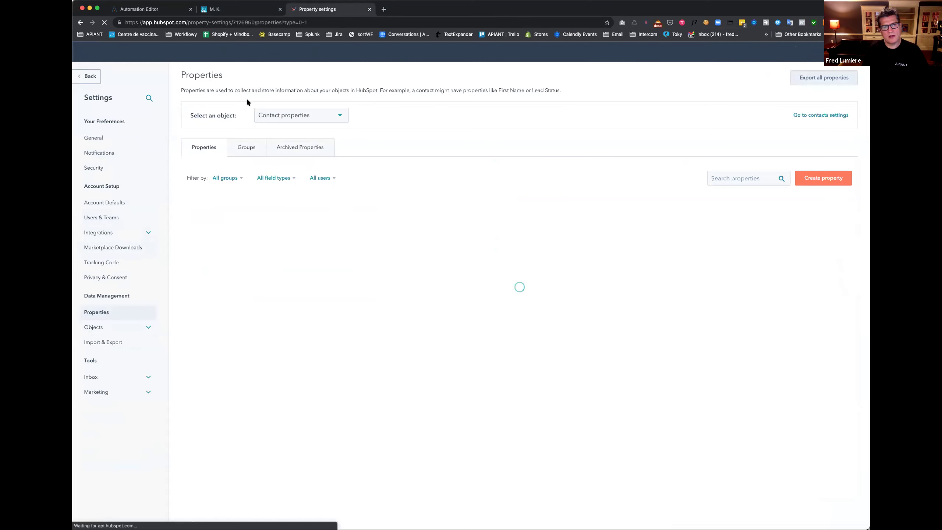
pyautogui.click(726, 175)
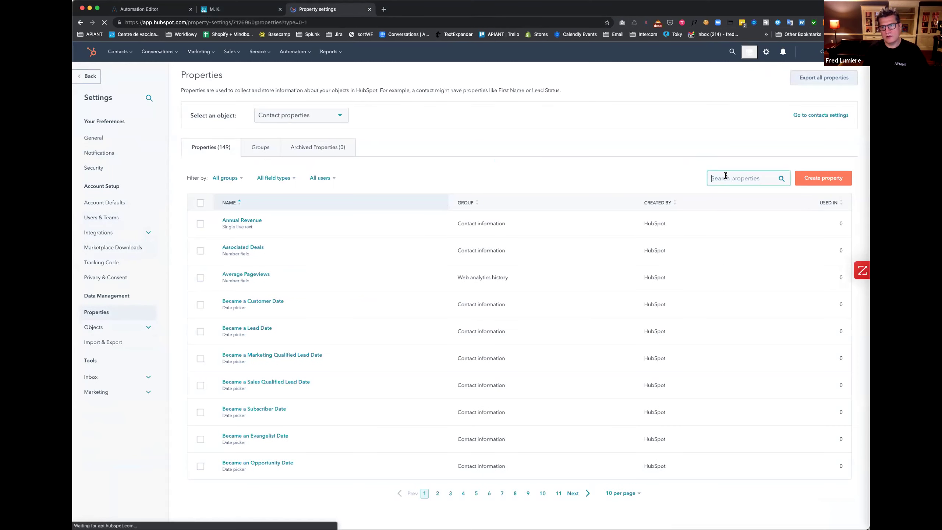
pyautogui.write('birth')
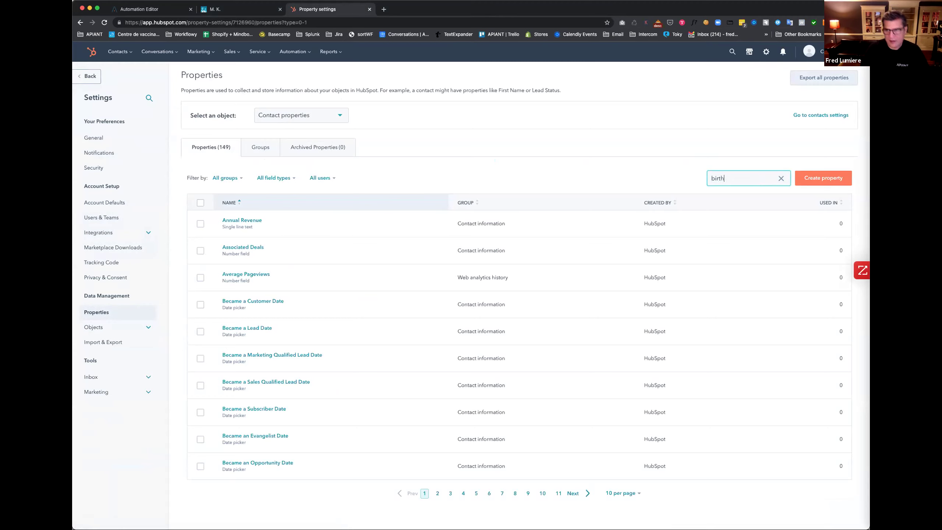
pyautogui.moveTo(245, 221)
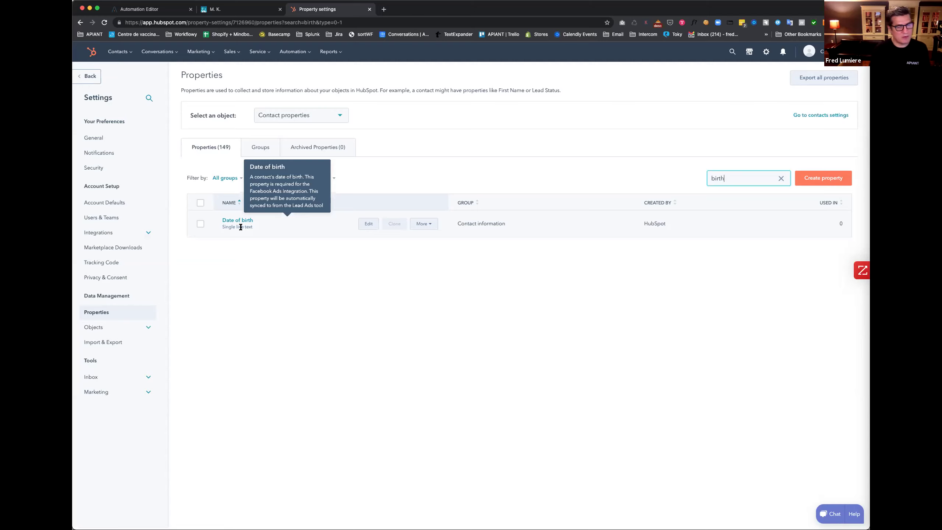
pyautogui.click(812, 178)
# Start a Contact information property labelled 'Birth day' with description 'Cliniko birthday'.
pyautogui.click(688, 155)
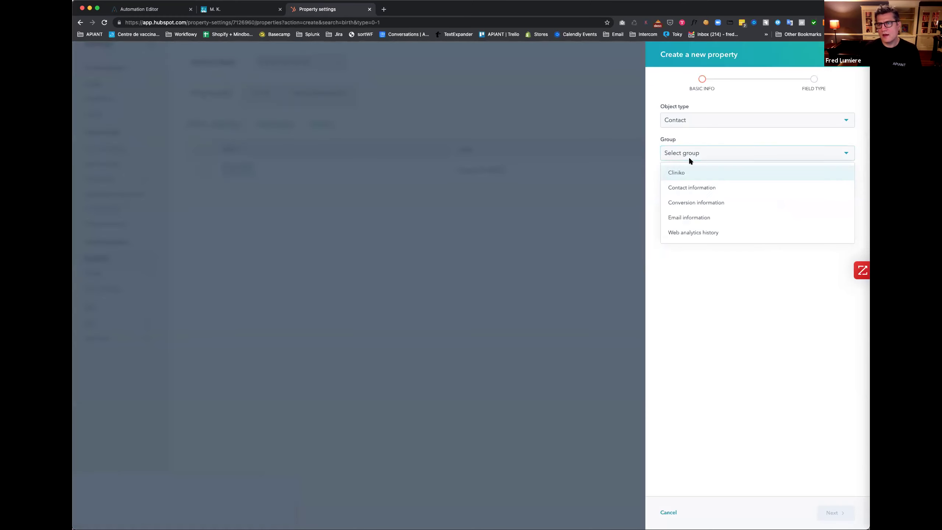
pyautogui.click(724, 188)
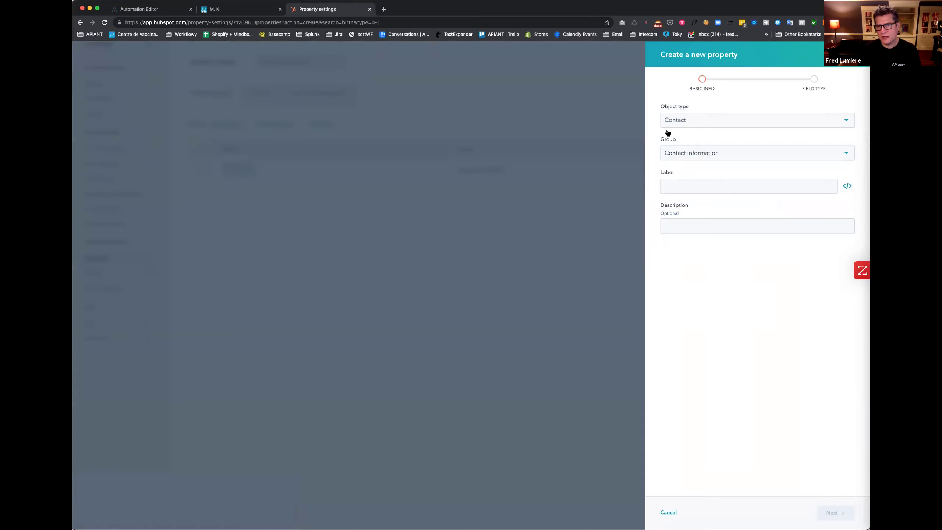
pyautogui.click(685, 185)
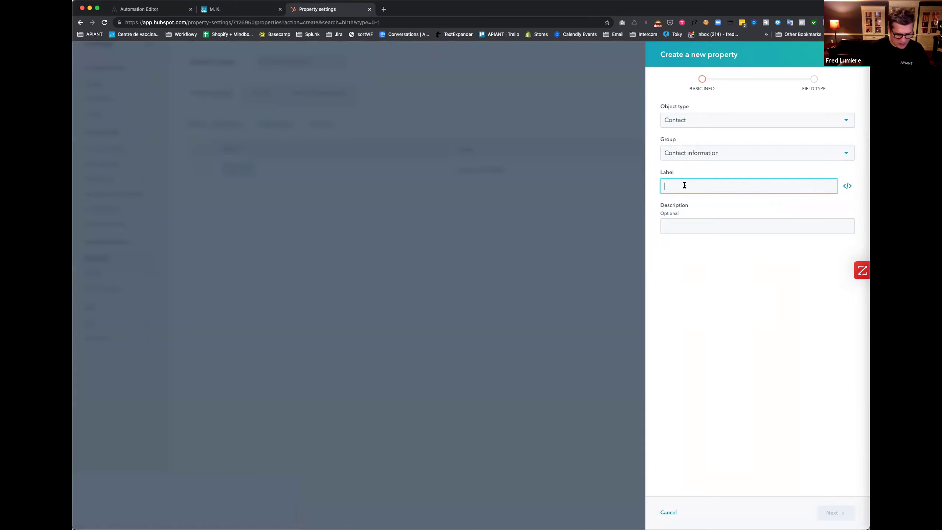
pyautogui.write('Birt')
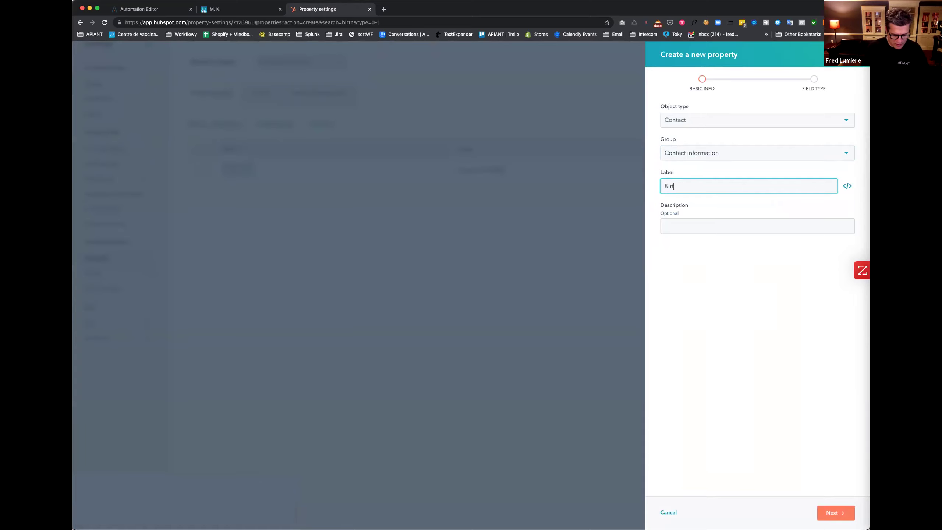
pyautogui.write('h day')
pyautogui.click(684, 226)
pyautogui.write('Cliniko birthday')
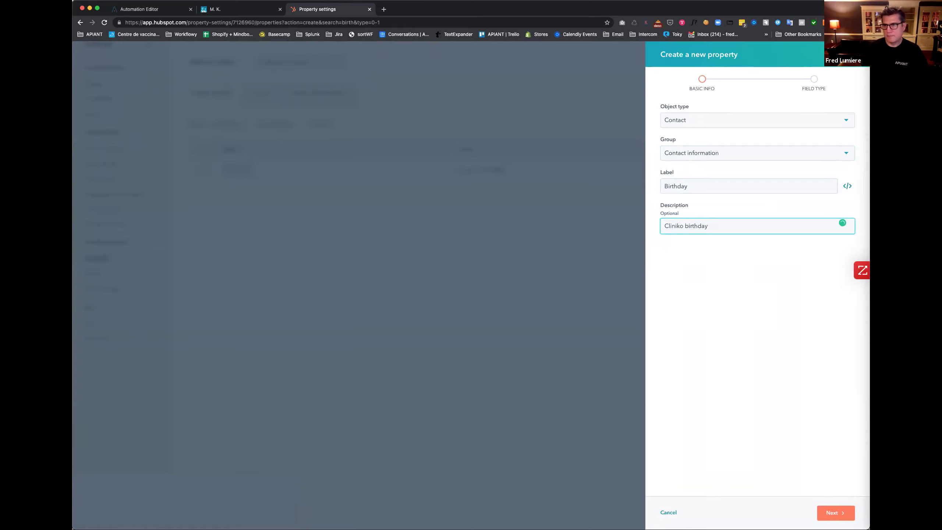
# Make the Birthday property a date picker hidden from forms and create it.
pyautogui.click(835, 512)
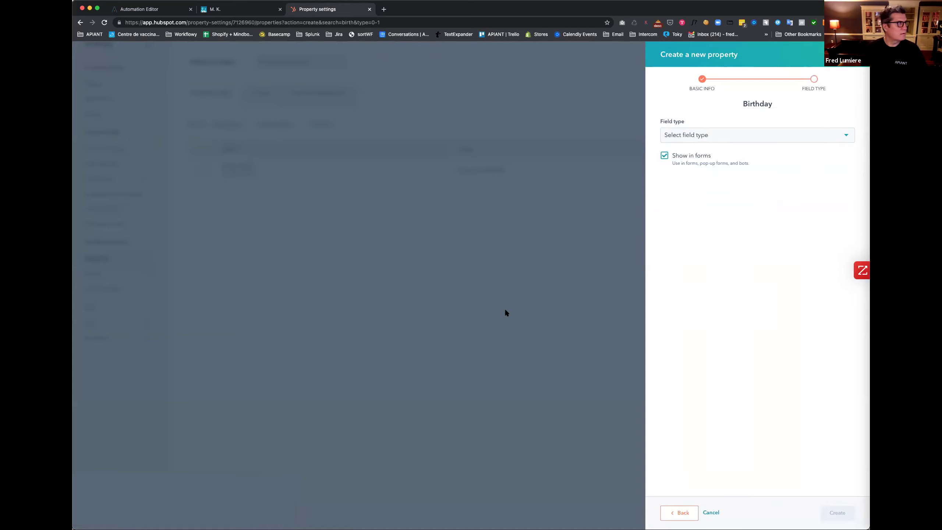
pyautogui.click(664, 156)
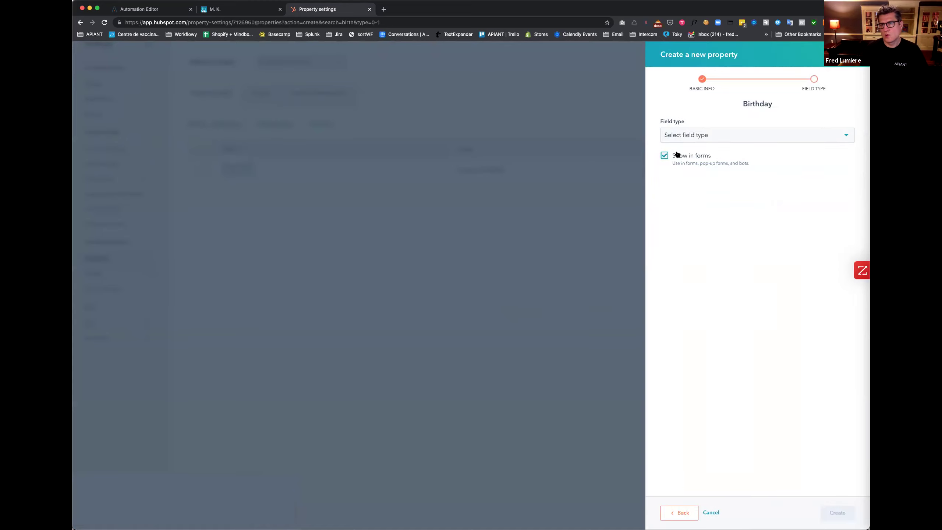
pyautogui.click(681, 138)
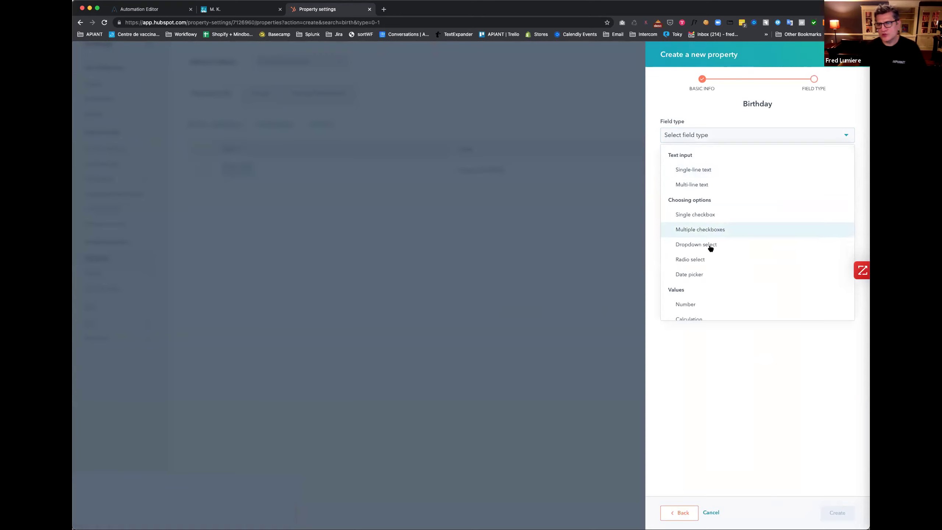
pyautogui.scroll(-3, 704, 250)
pyautogui.scroll(3, 704, 252)
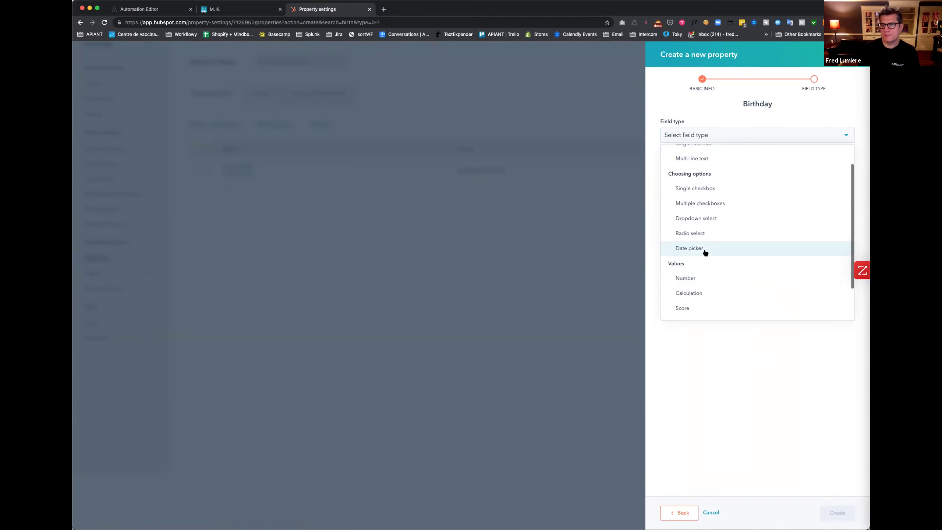
pyautogui.click(702, 249)
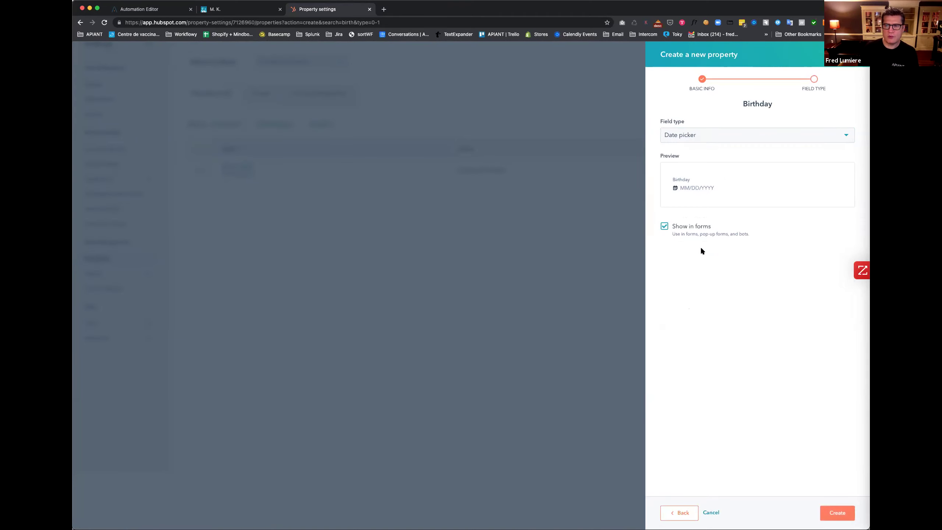
pyautogui.click(663, 225)
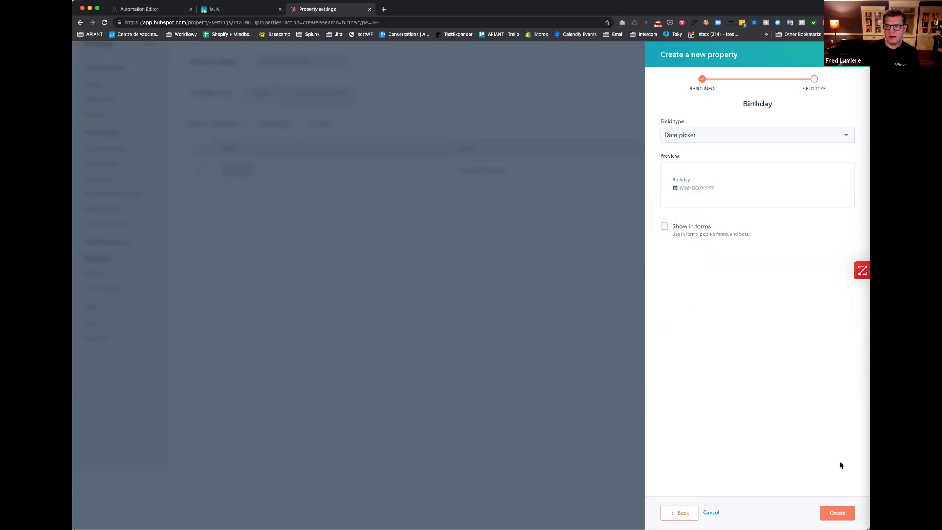
pyautogui.click(837, 512)
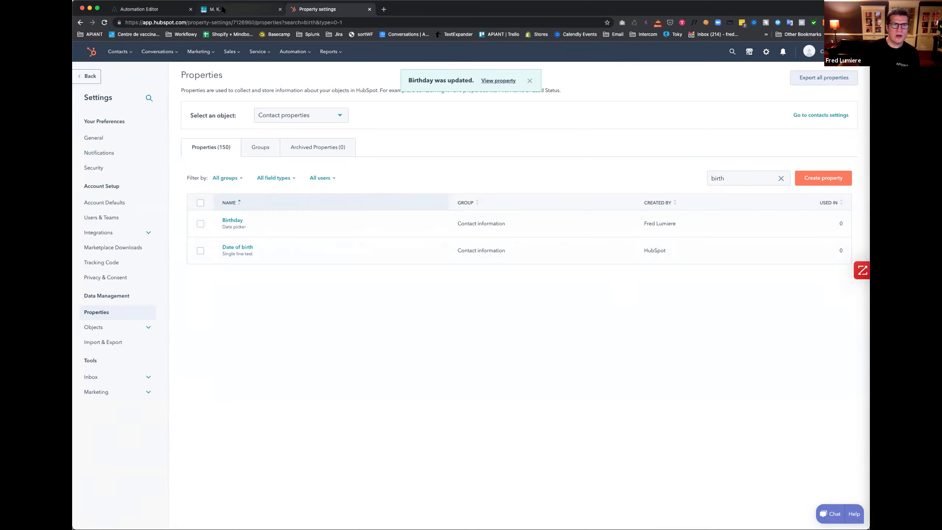
pyautogui.click(139, 9)
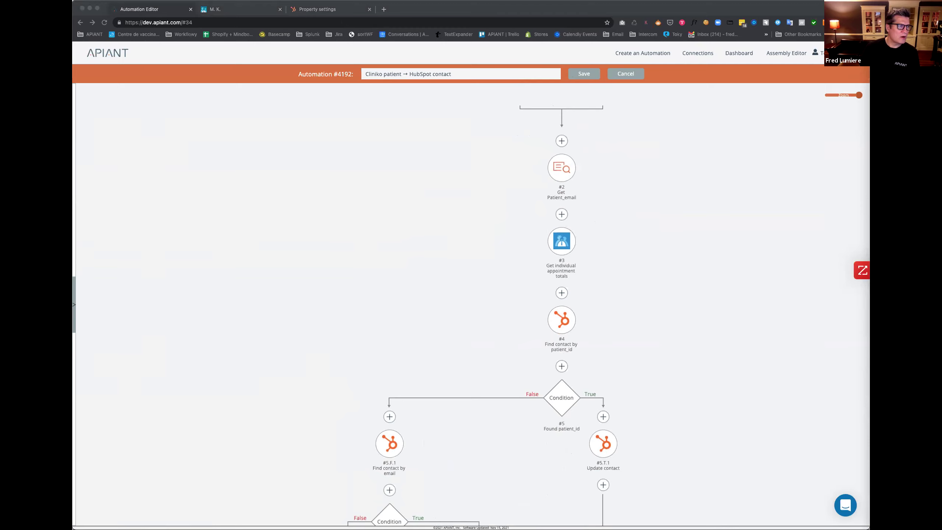
# Insert a Transform Date Time 'Modify and reformat date time' action between steps #3 and #4.
pyautogui.click(683, 322)
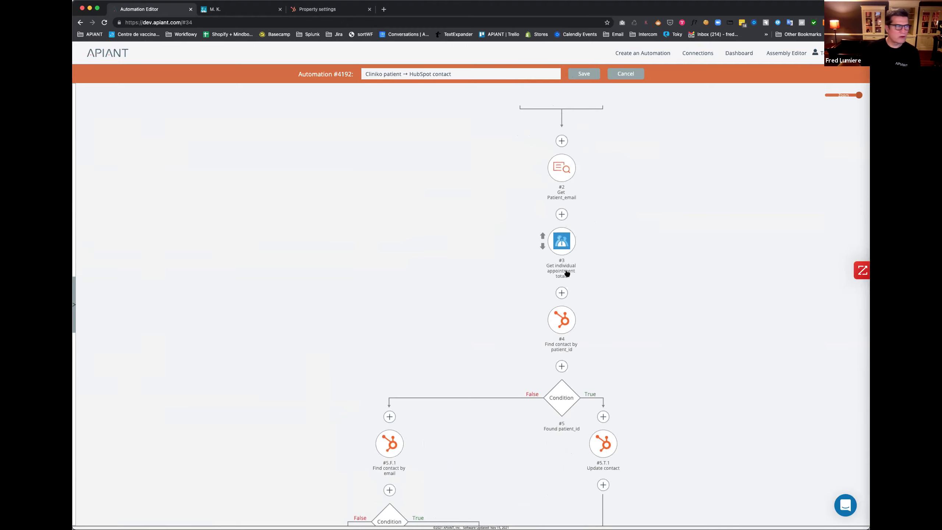
pyautogui.click(562, 292)
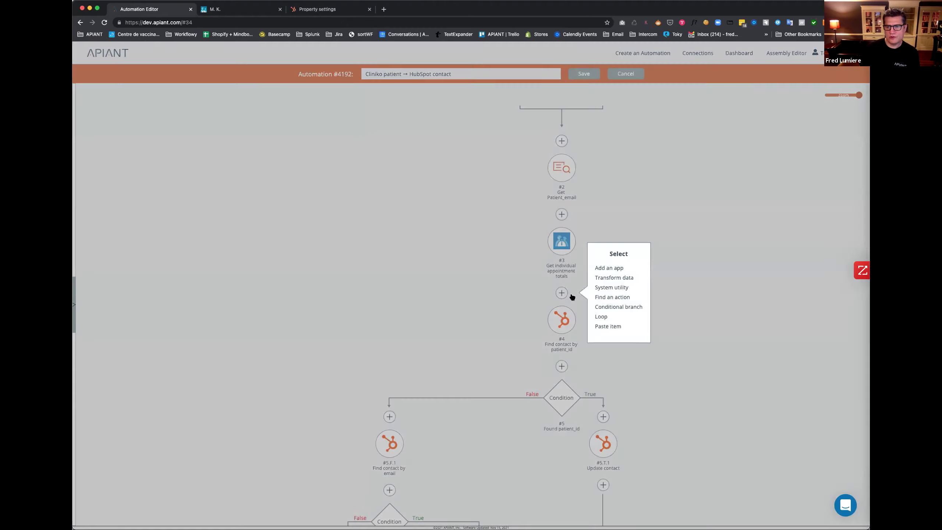
pyautogui.click(612, 278)
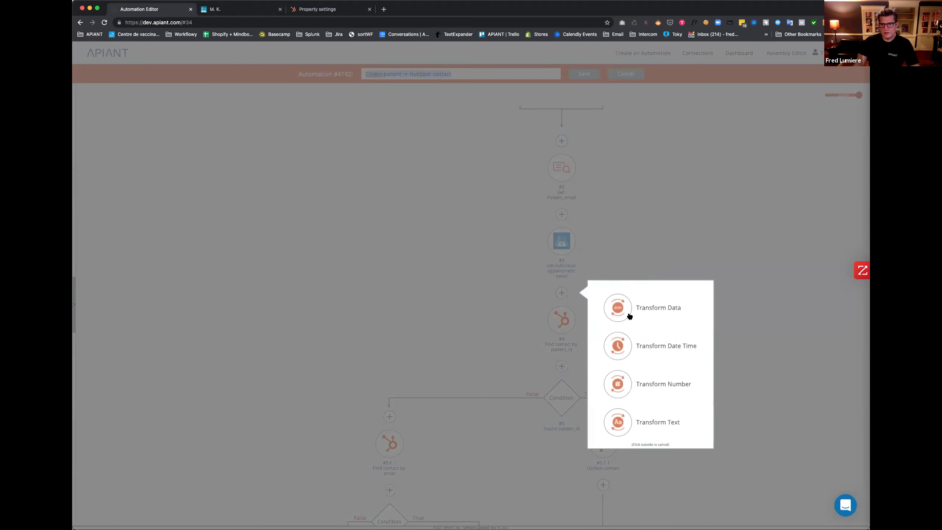
pyautogui.click(622, 347)
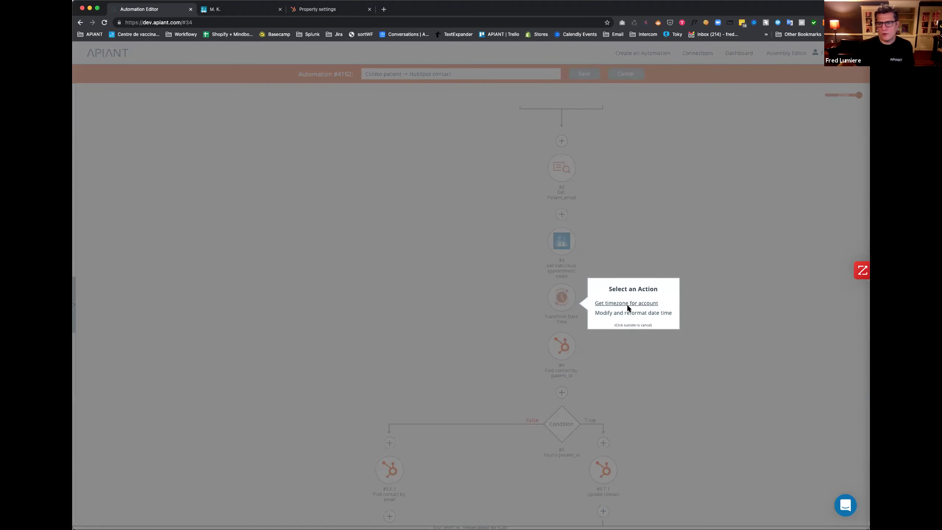
pyautogui.click(624, 313)
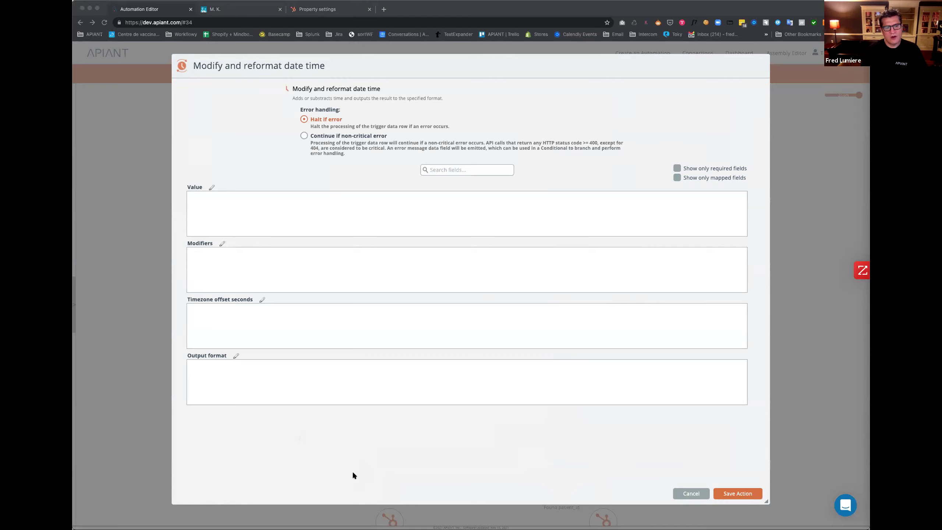
# Set the date-time step's Output format to EPOCH_MILLIS_MIDNIGHT.
pyautogui.click(243, 383)
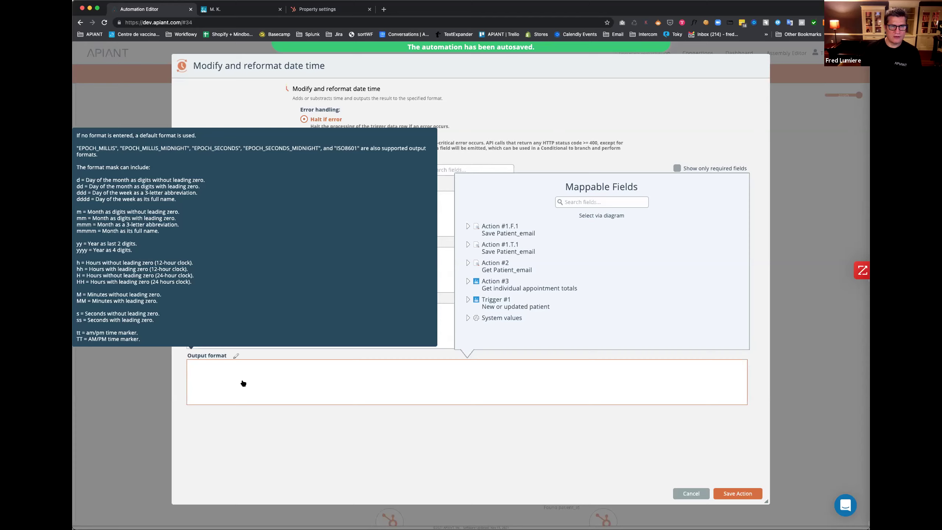
pyautogui.write('EPOCH')
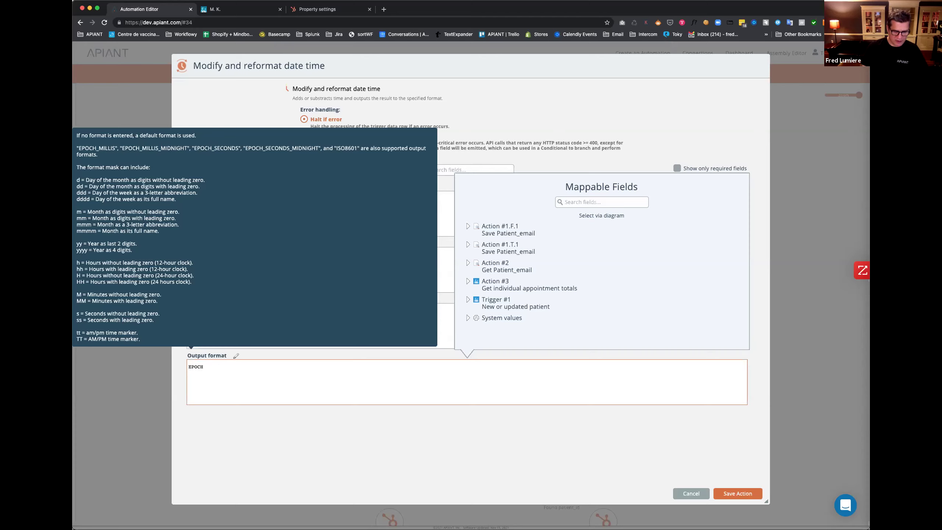
pyautogui.write('_MILLIS')
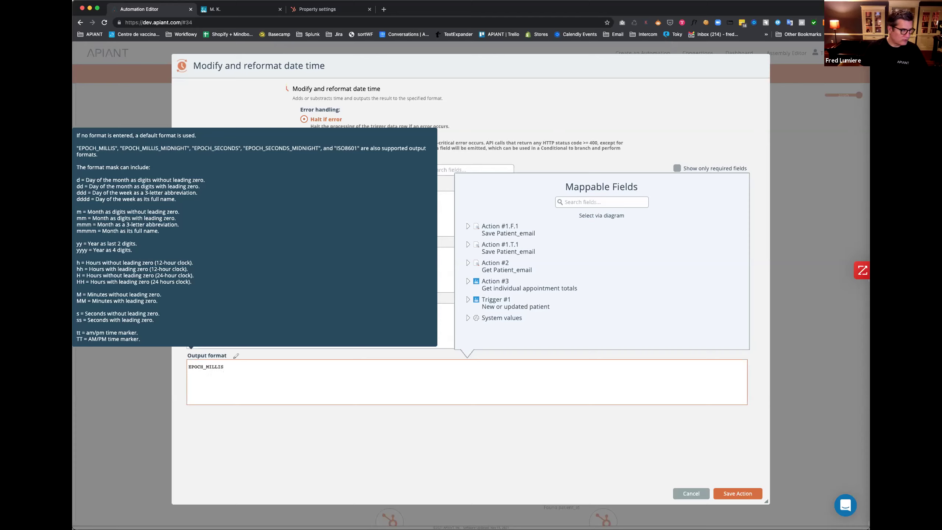
pyautogui.write('_MIDNIGHT')
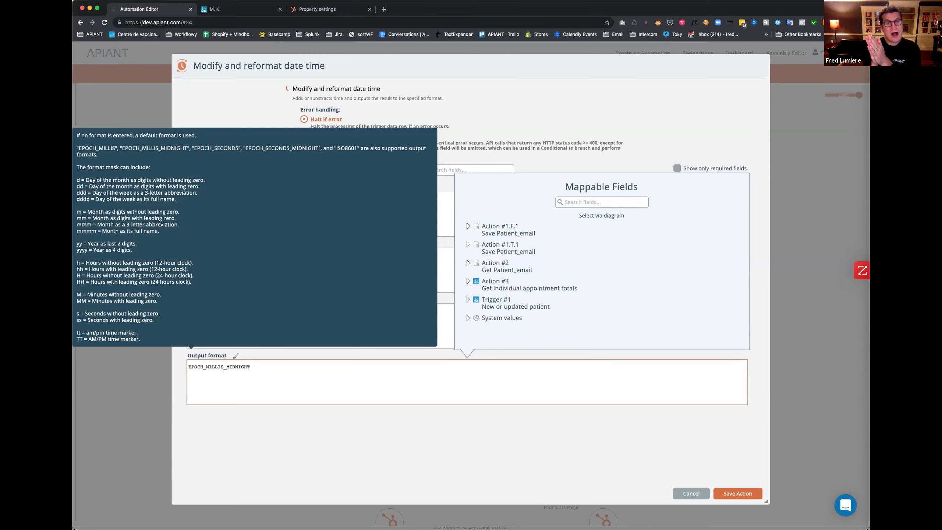
pyautogui.click(317, 9)
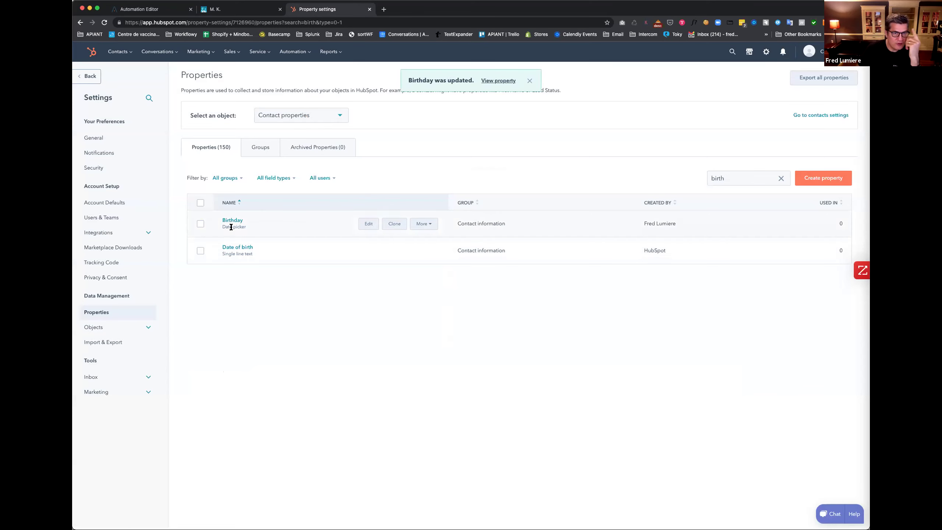
# Switch back to APIANT's Modify and reformat date time step.
pyautogui.click(145, 10)
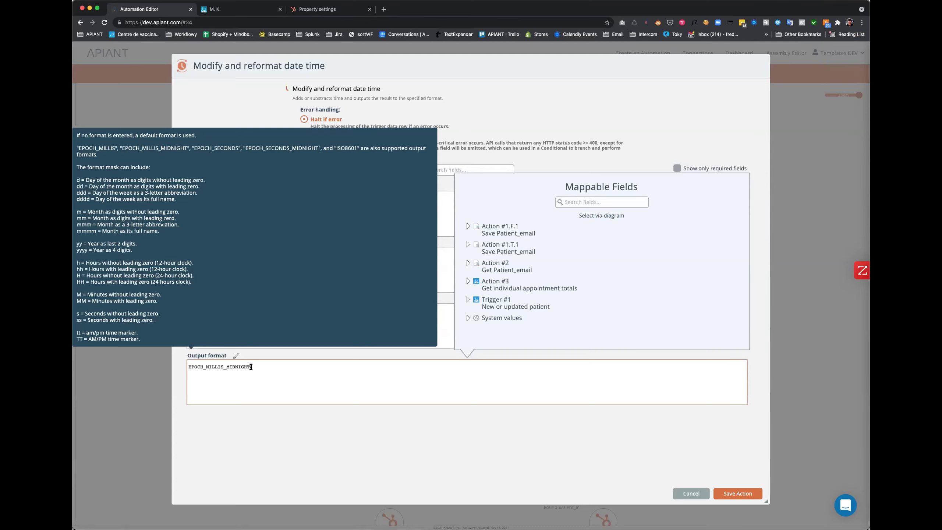
# Review the EPOCH_MILLIS_MIDNIGHT output format, then bring up mappable fields for Value.
pyautogui.moveTo(250, 366); pyautogui.dragTo(183, 370)
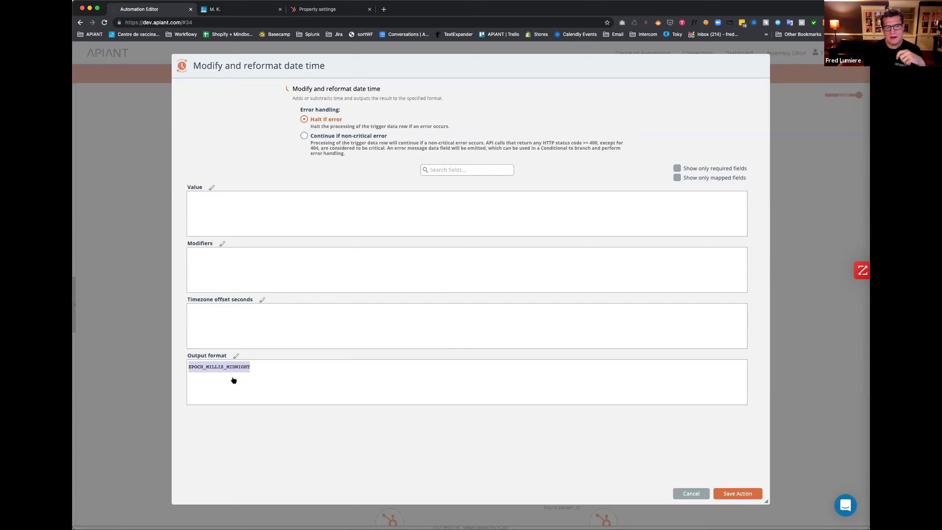
pyautogui.click(256, 367)
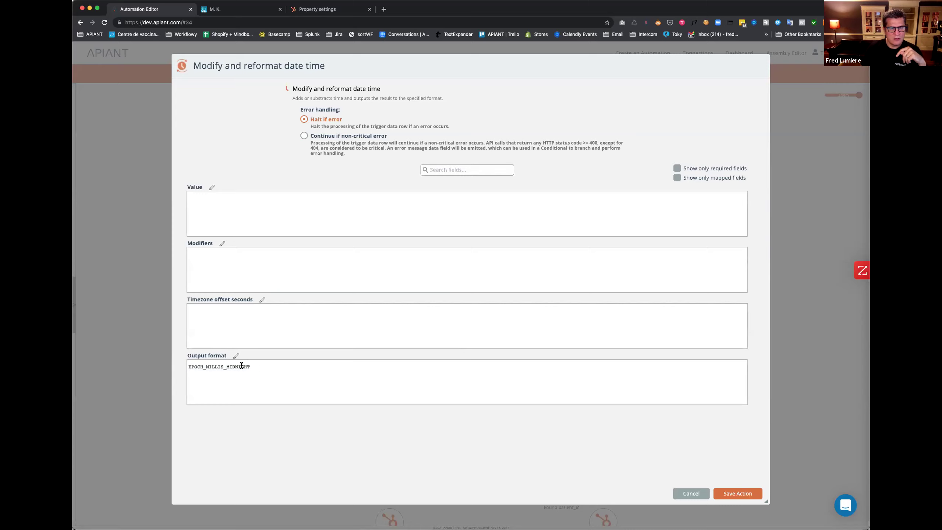
pyautogui.doubleClick(250, 369)
pyautogui.click(255, 368)
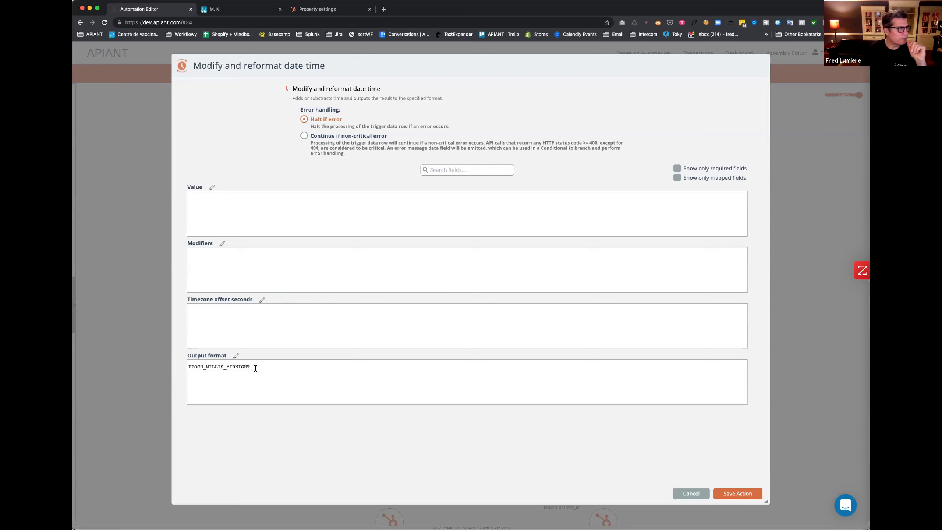
pyautogui.click(208, 196)
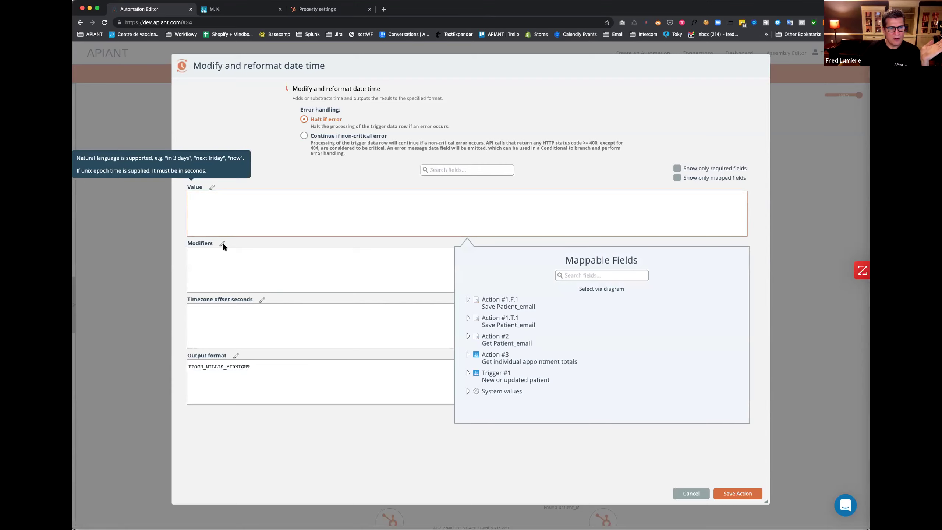
# Map the trigger patient's date of birth into the date-time step's Value via the diagram.
pyautogui.click(596, 290)
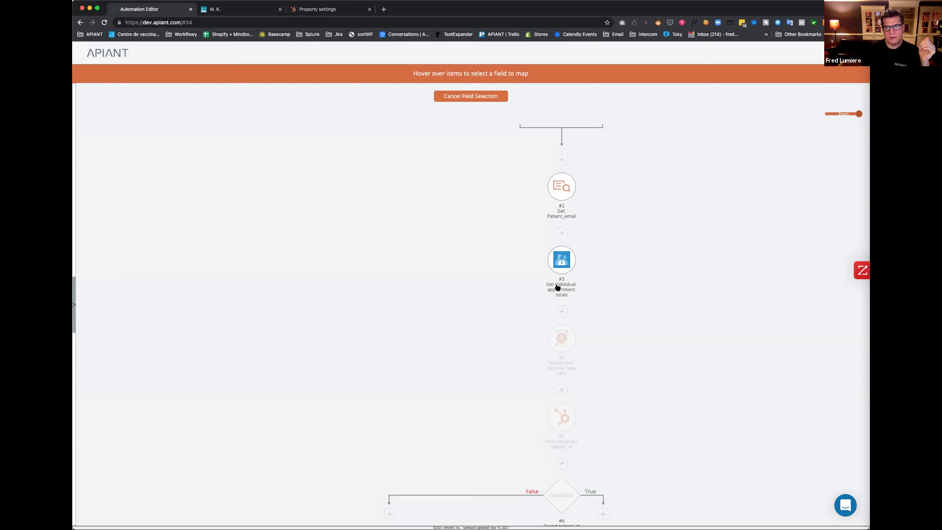
pyautogui.moveTo(538, 169)
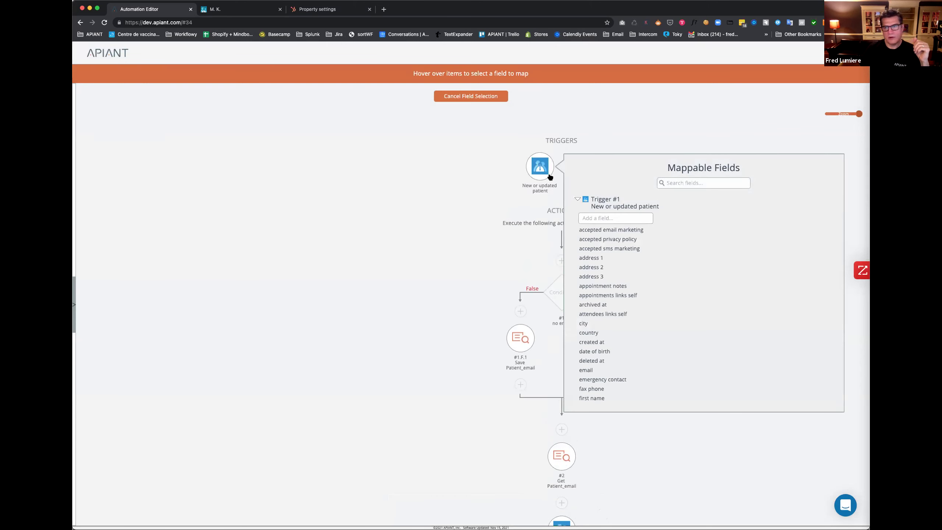
pyautogui.click(677, 181)
pyautogui.write('date')
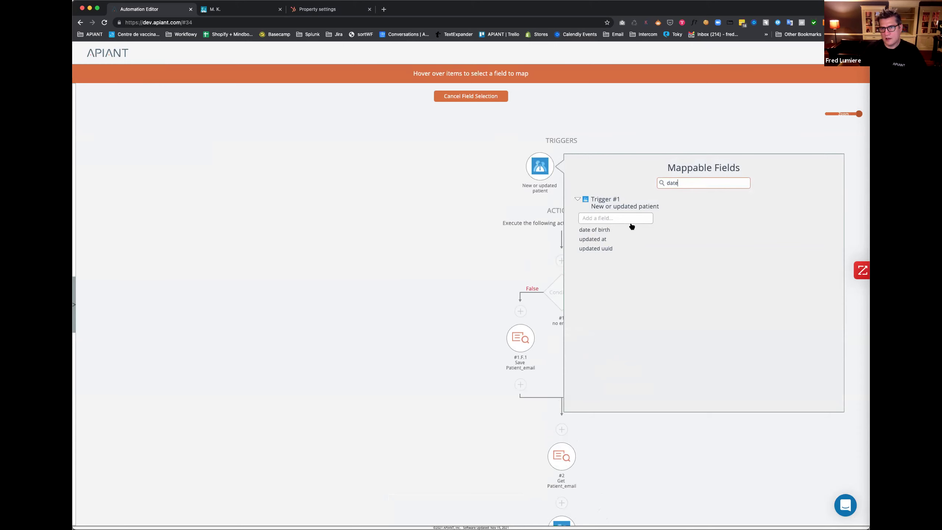
pyautogui.click(611, 229)
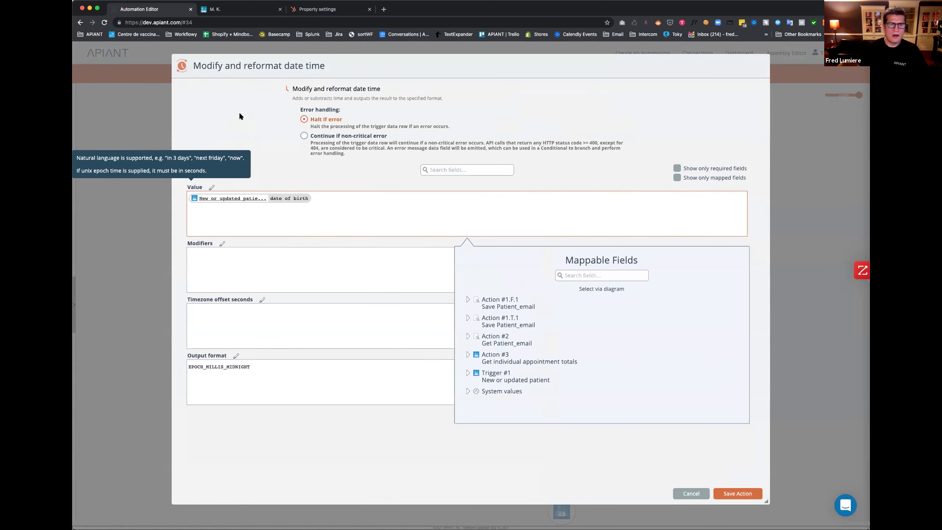
pyautogui.click(239, 116)
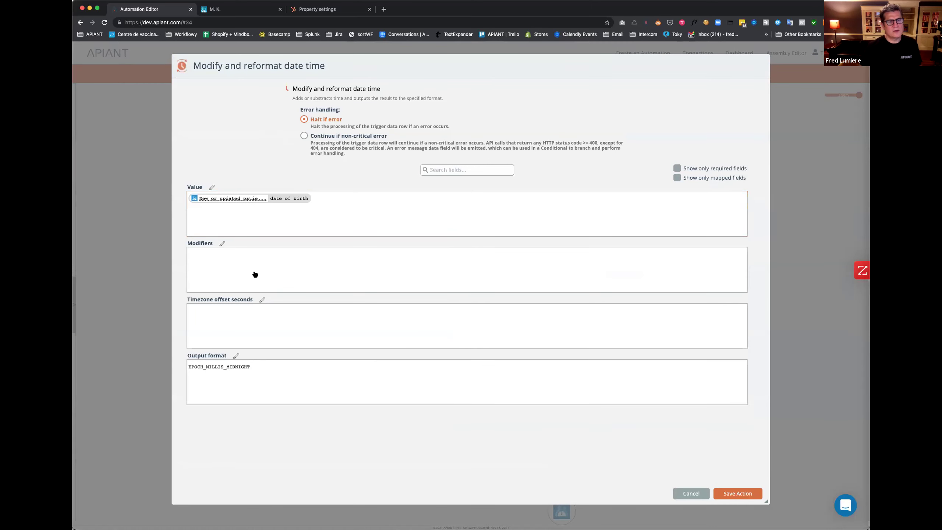
# Review the modifier and timezone offset options, then save the date-time step.
pyautogui.click(248, 260)
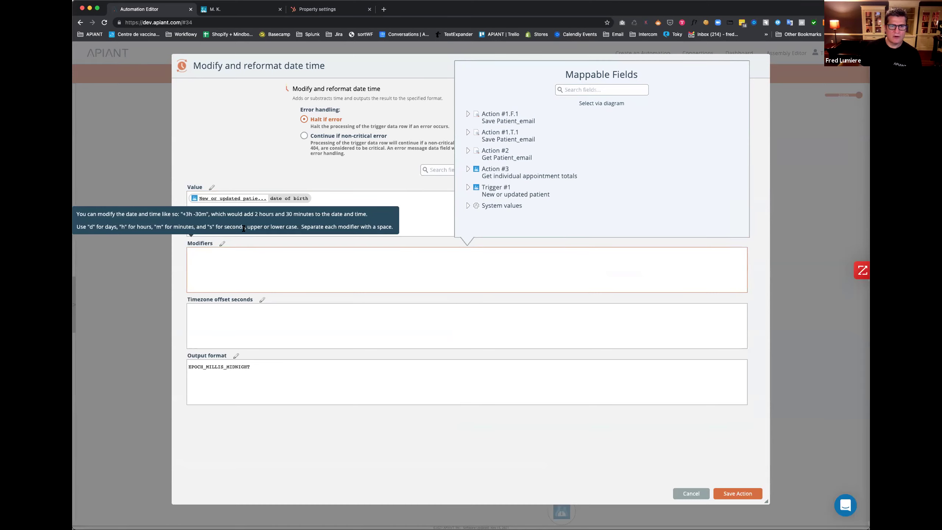
pyautogui.click(220, 310)
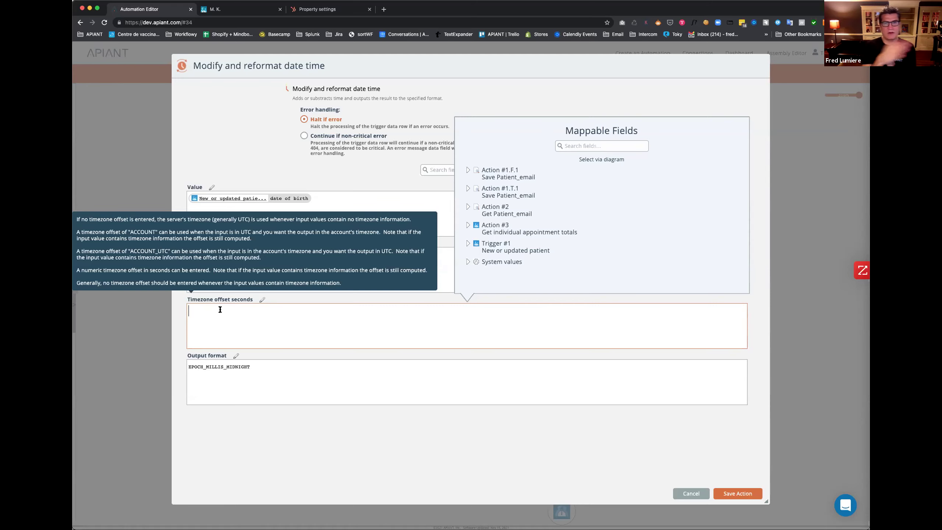
pyautogui.click(363, 453)
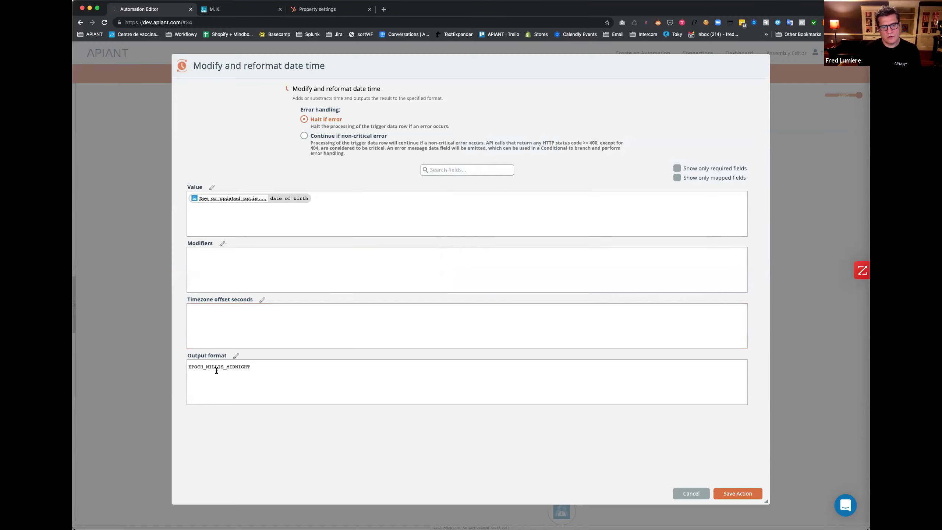
pyautogui.click(736, 493)
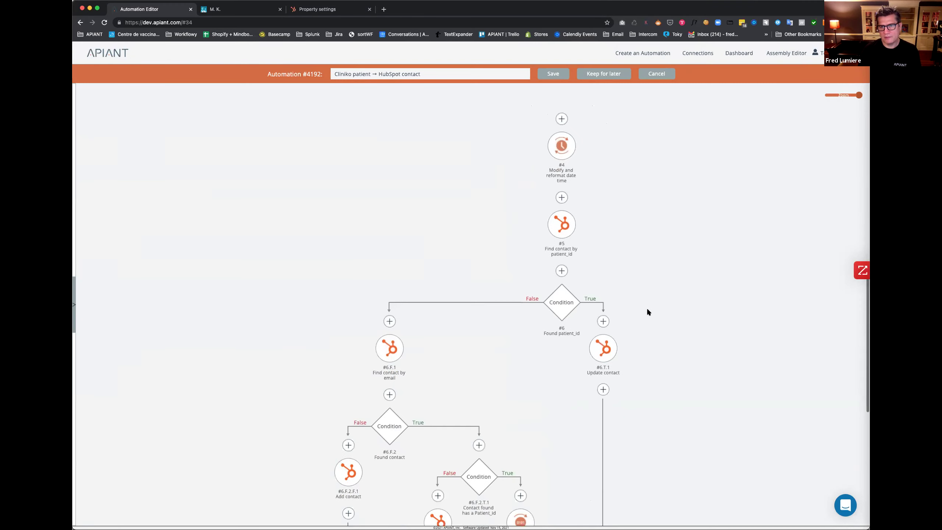
pyautogui.click(562, 150)
# Replace step #4's default Modify name with 'Convert Cliniko DOB to HubSpot date'.
pyautogui.click(578, 173)
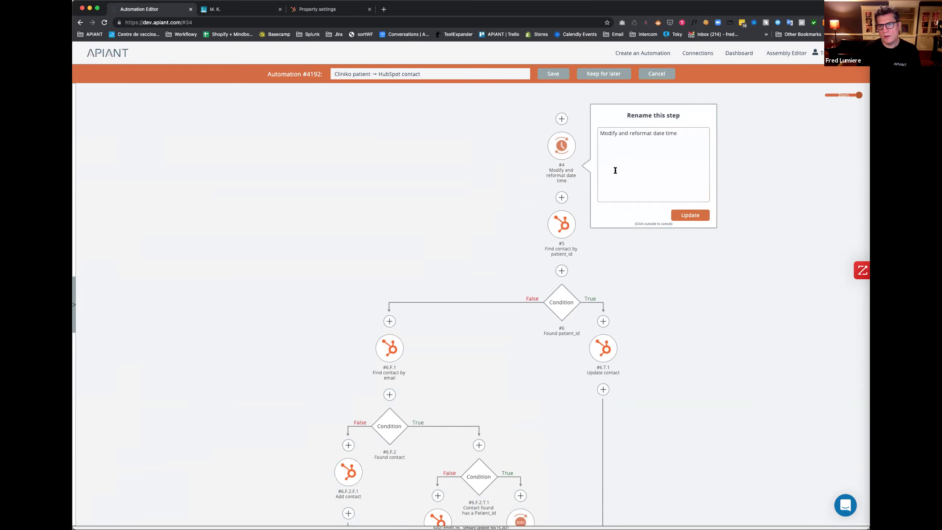
pyautogui.click(618, 134)
pyautogui.moveTo(618, 133); pyautogui.dragTo(677, 134)
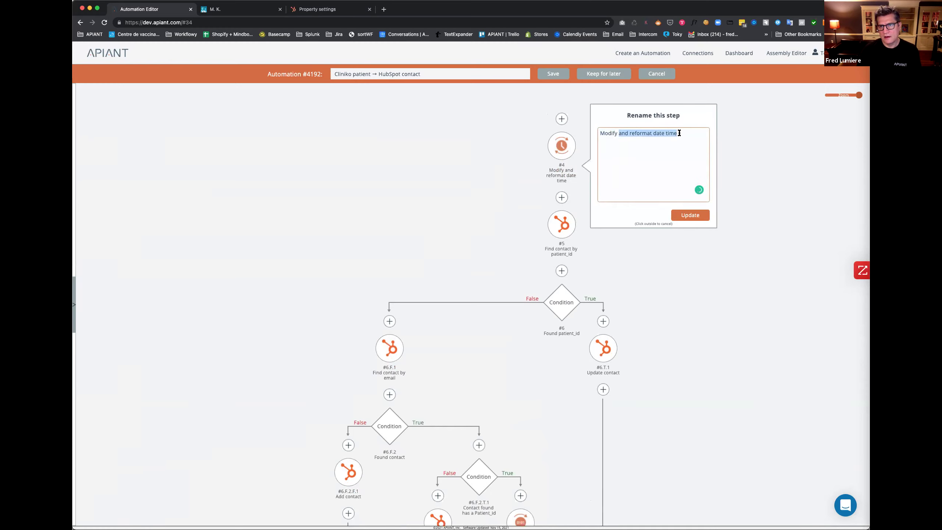
pyautogui.write('Cliniko DOB')
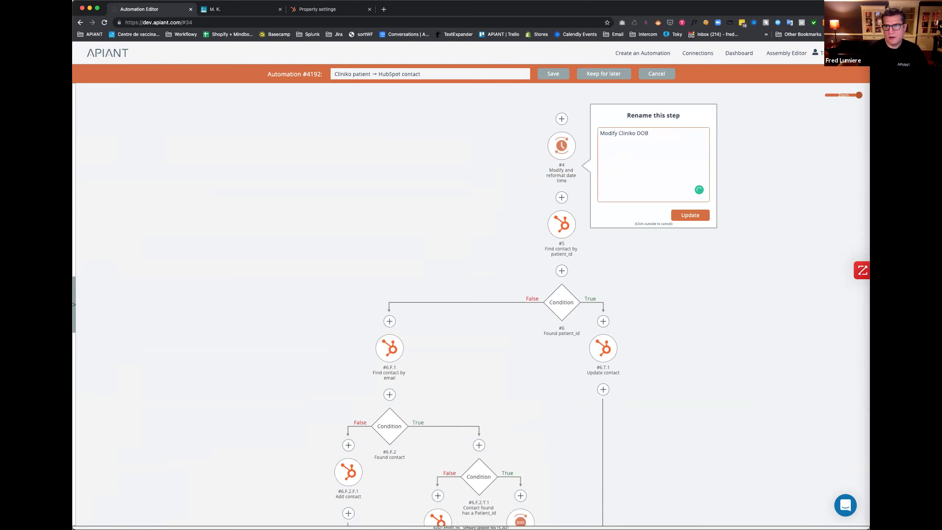
pyautogui.doubleClick(608, 132)
pyautogui.write('Convert Cliniko DOB ')
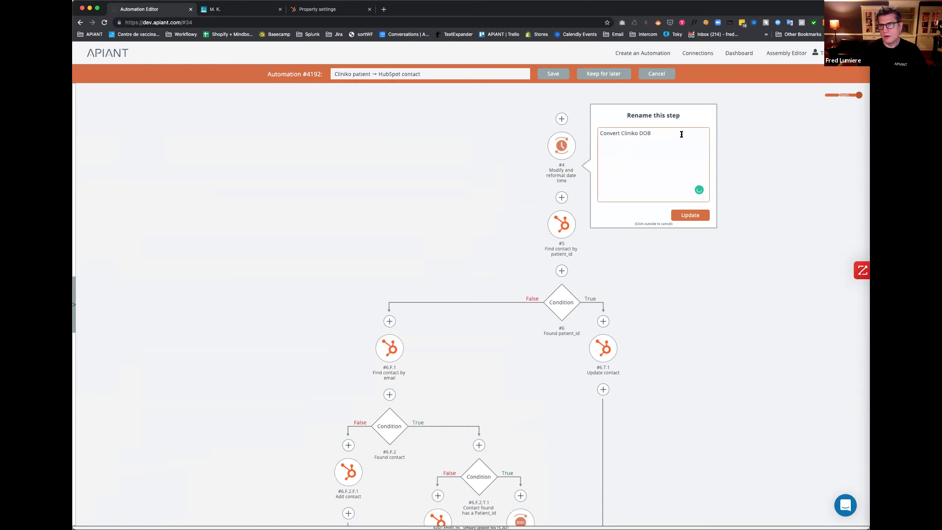
pyautogui.write('to Hub')
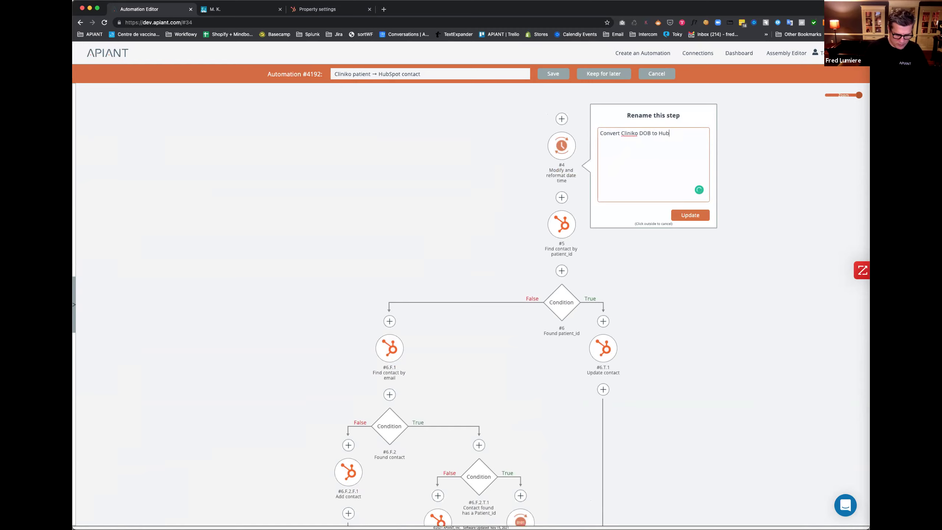
pyautogui.write('Spot date')
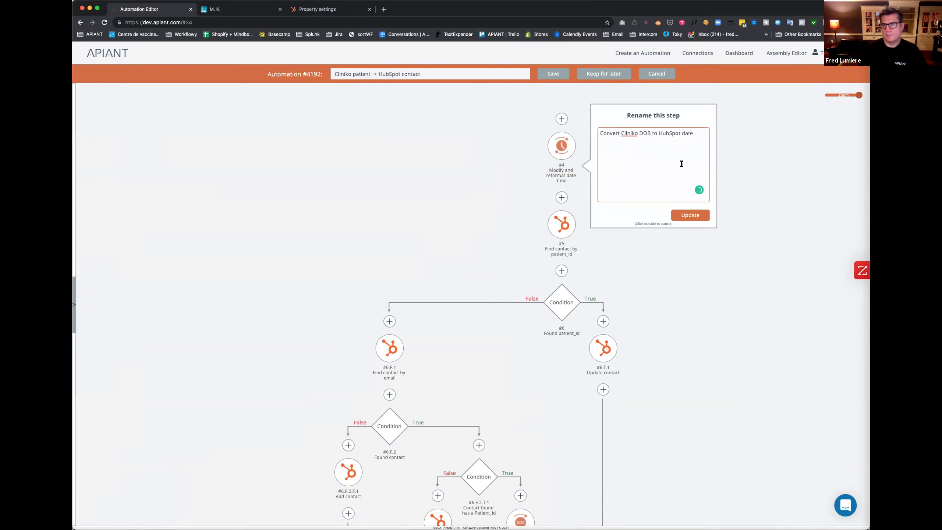
pyautogui.click(688, 214)
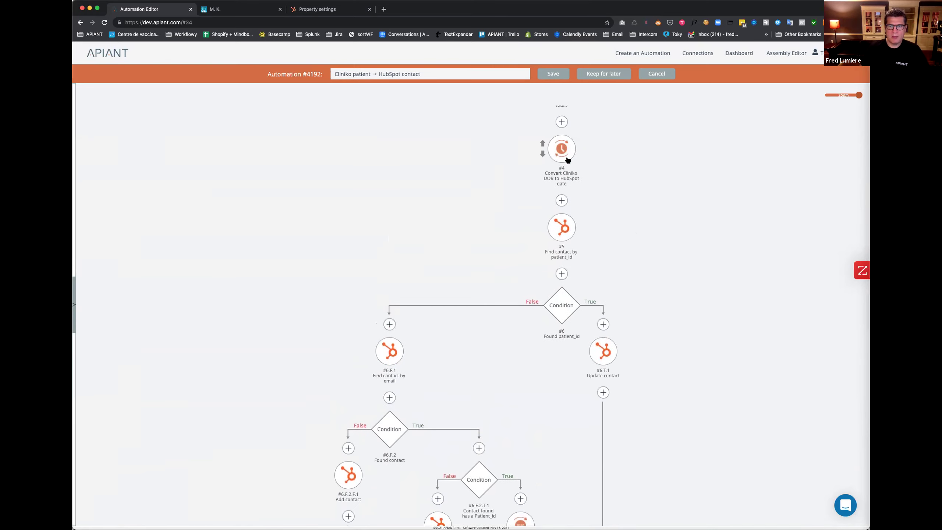
# Open the Add contact step, filter its fields by 'birth', and select Date of birth.
pyautogui.scroll(-5, 672, 233)
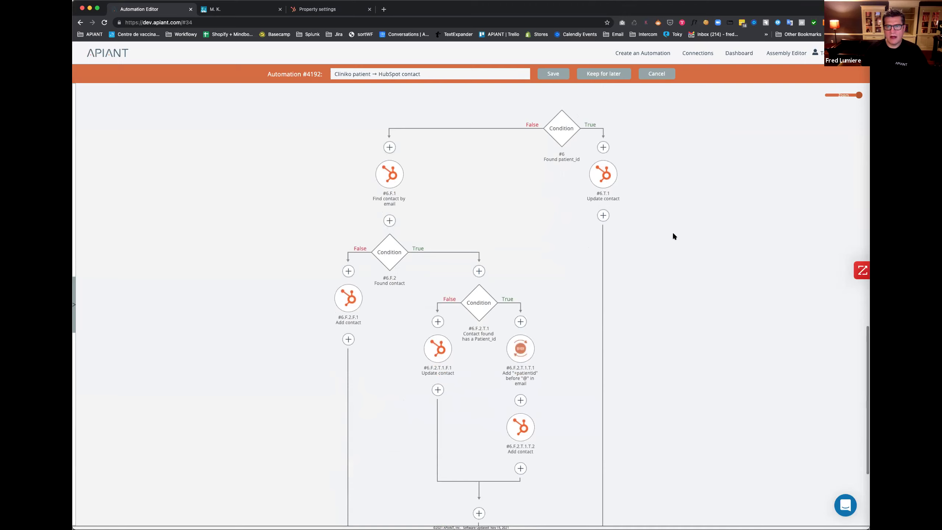
pyautogui.scroll(-1, 673, 234)
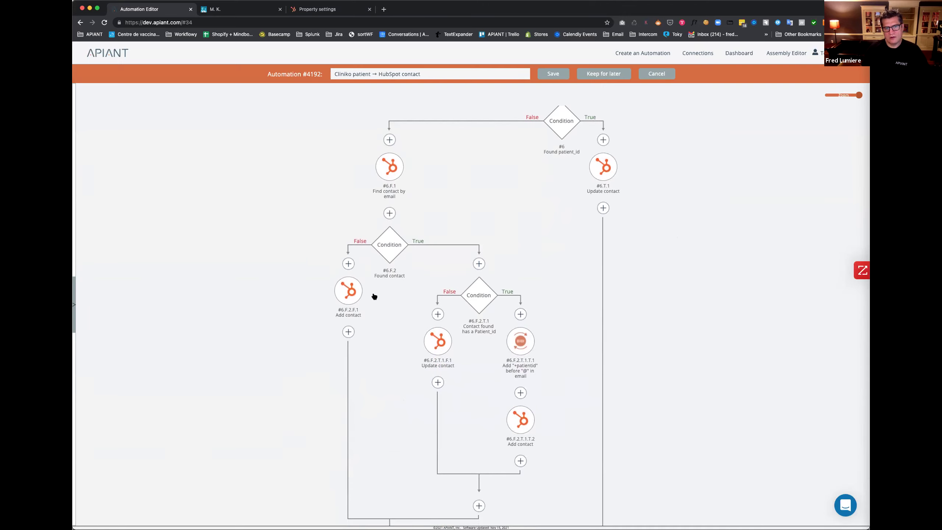
pyautogui.click(348, 297)
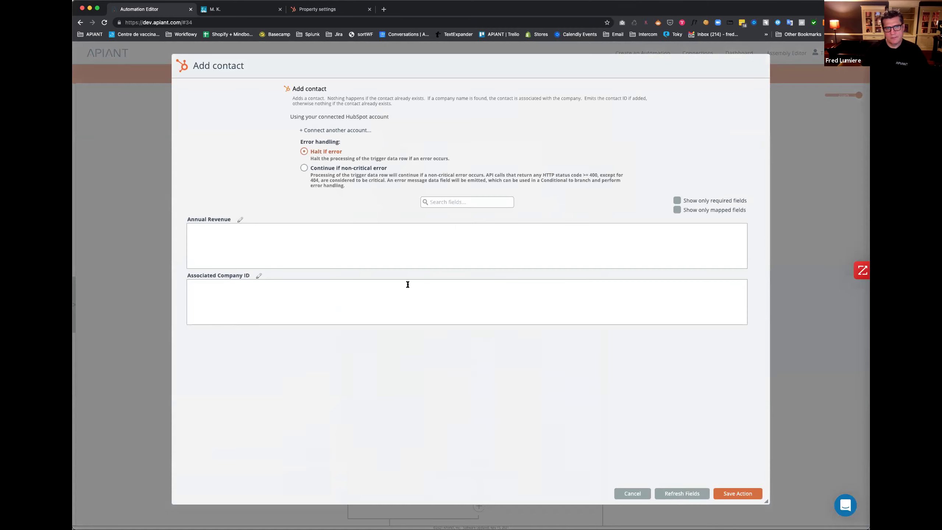
pyautogui.click(446, 202)
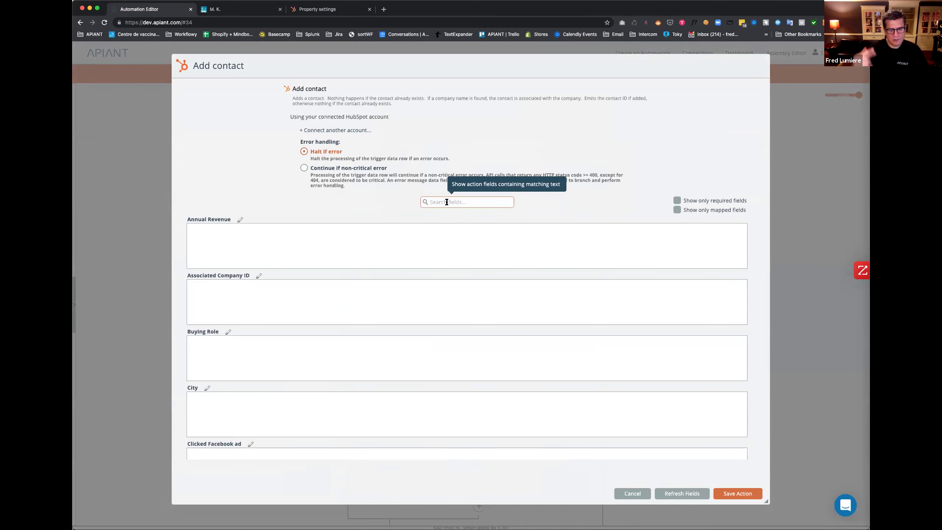
pyautogui.write('birth')
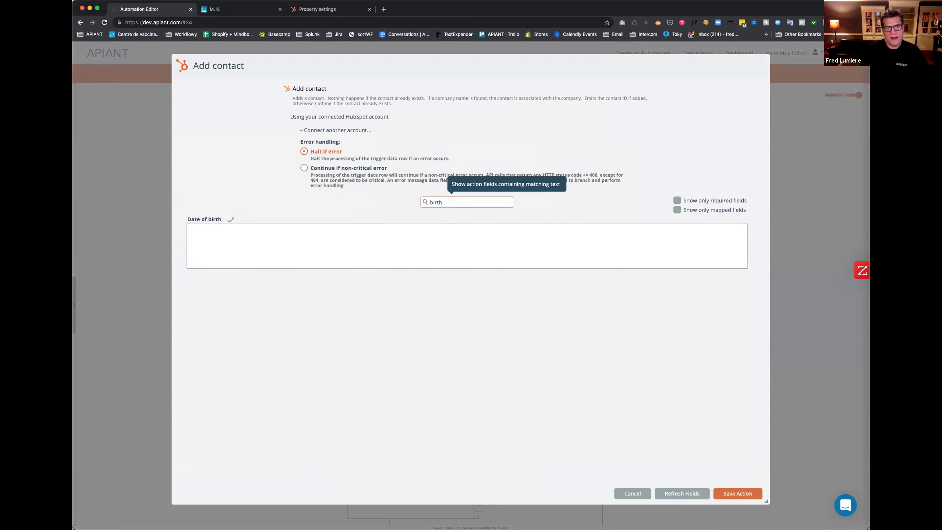
pyautogui.click(234, 236)
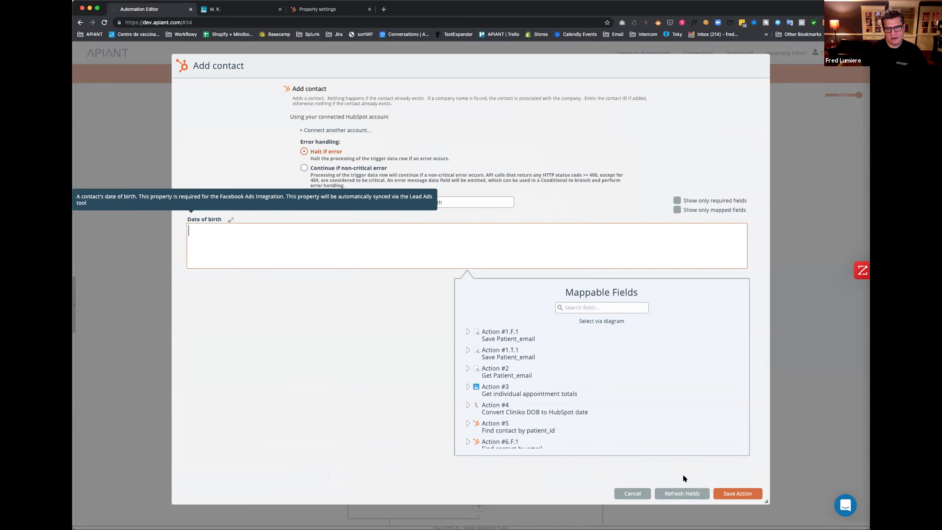
# Reload HubSpot's contact fields and shorten the filter so the Birthday field appears.
pyautogui.click(682, 494)
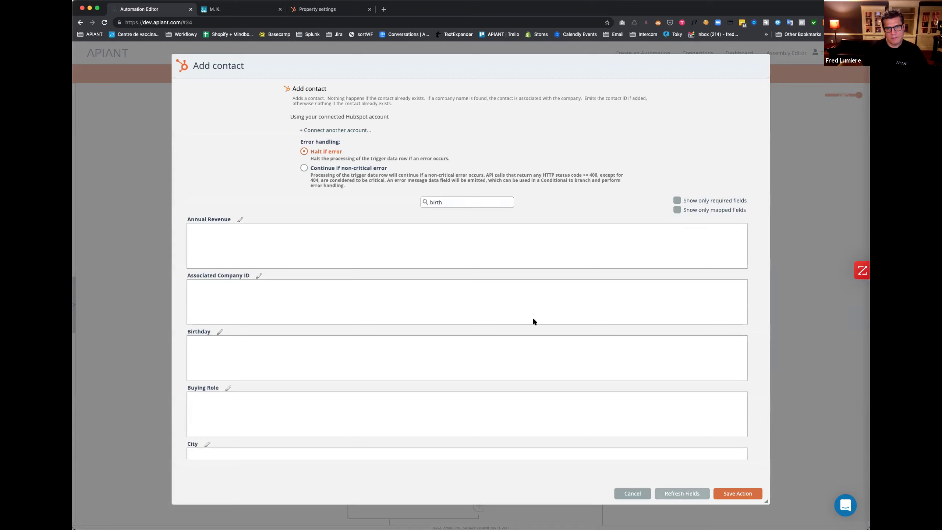
pyautogui.click(469, 202)
pyautogui.press('BackSpace')
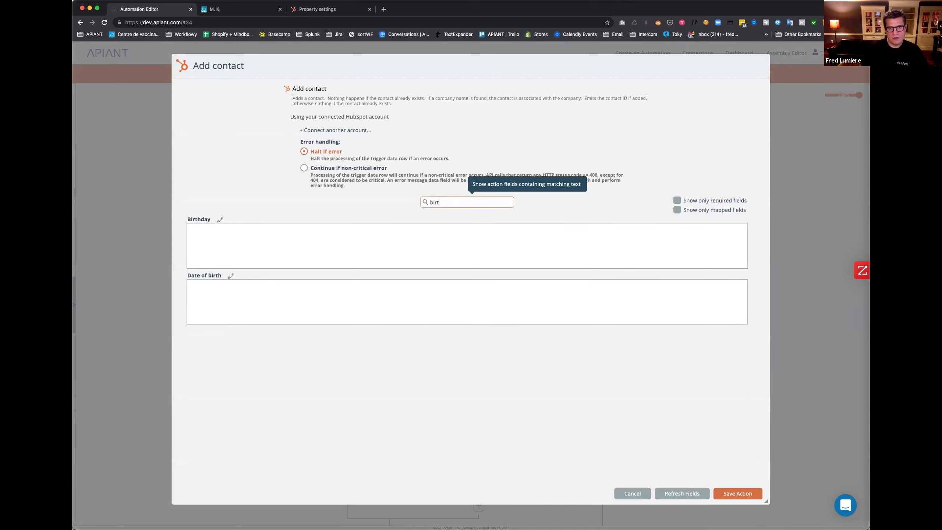
pyautogui.click(229, 229)
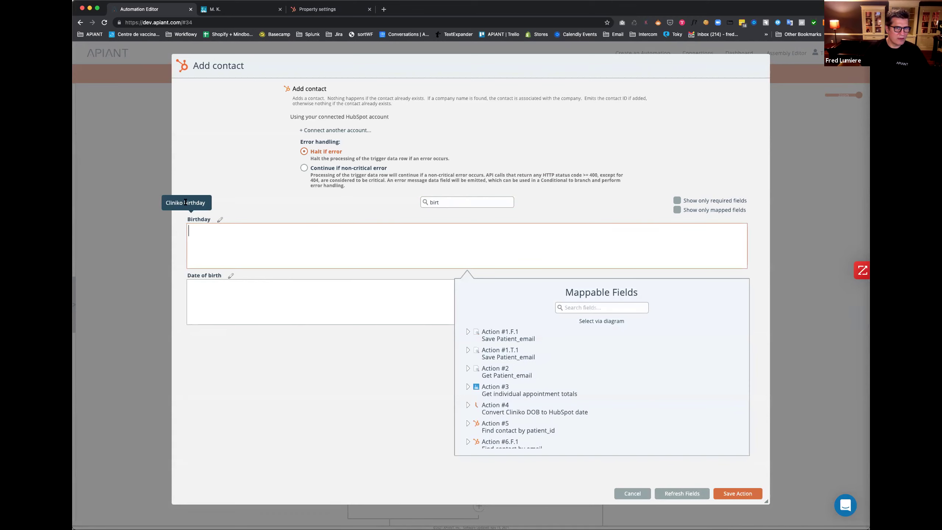
pyautogui.click(318, 7)
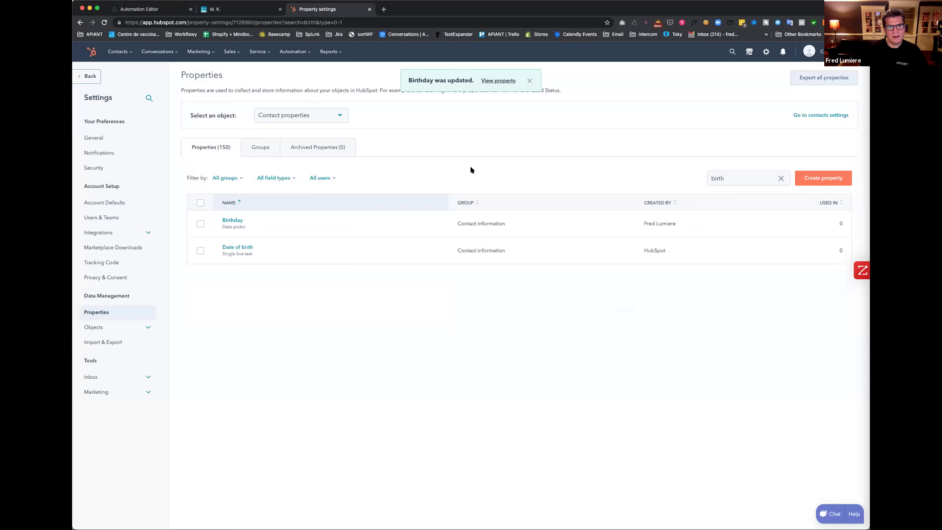
# Check that Birthday is a date picker described as Cliniko birthday, then return to Add contact.
pyautogui.click(233, 220)
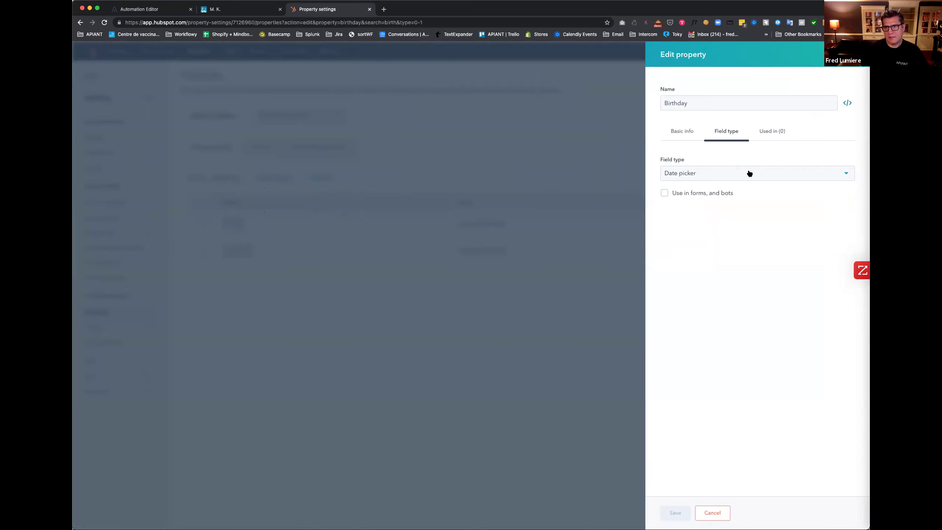
pyautogui.click(683, 134)
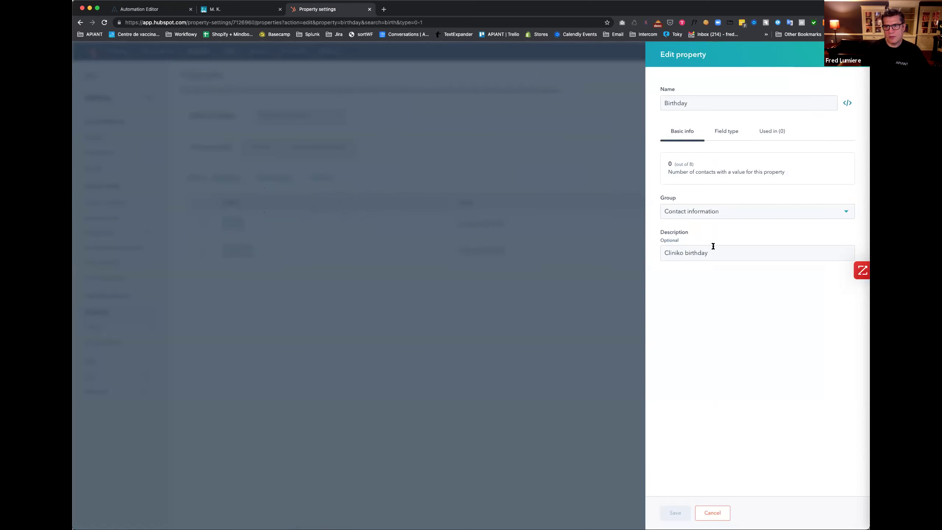
pyautogui.click(141, 9)
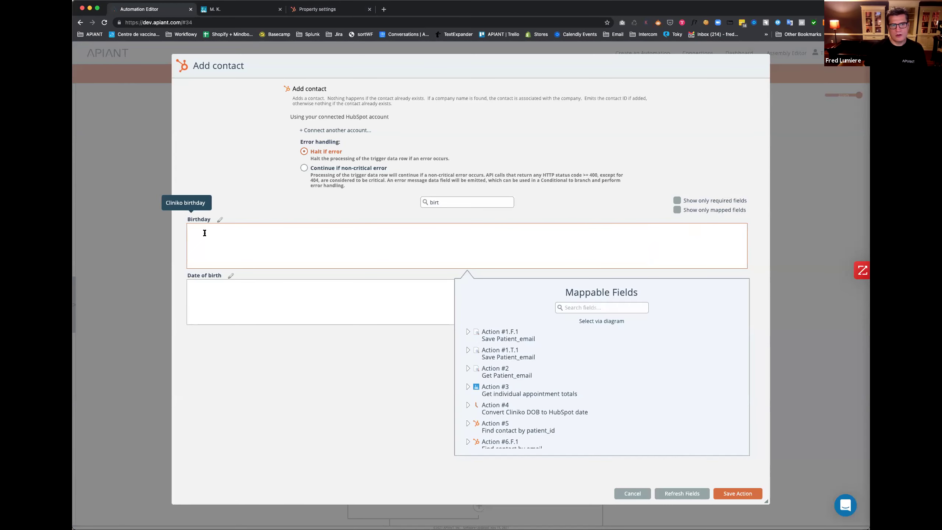
# Map action #4's converted DOB Date value into Birthday and save the Add contact action.
pyautogui.click(599, 321)
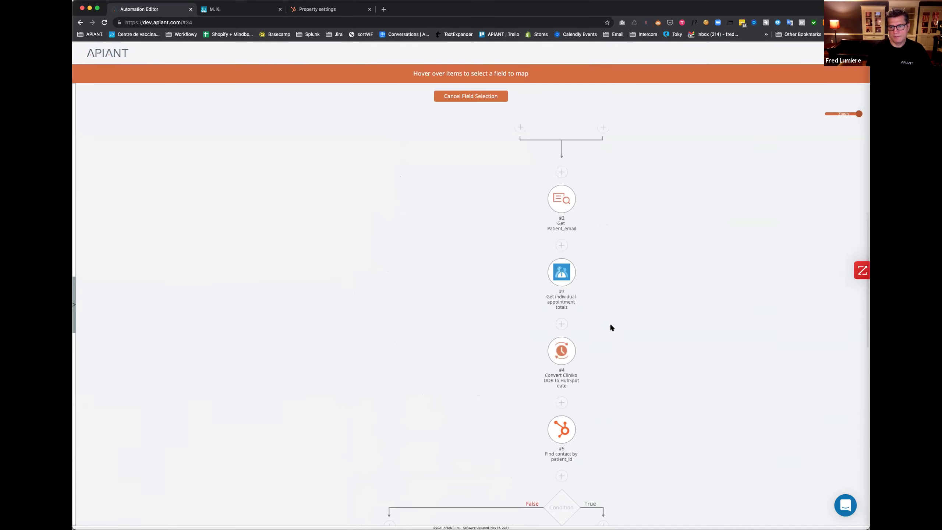
pyautogui.moveTo(561, 359)
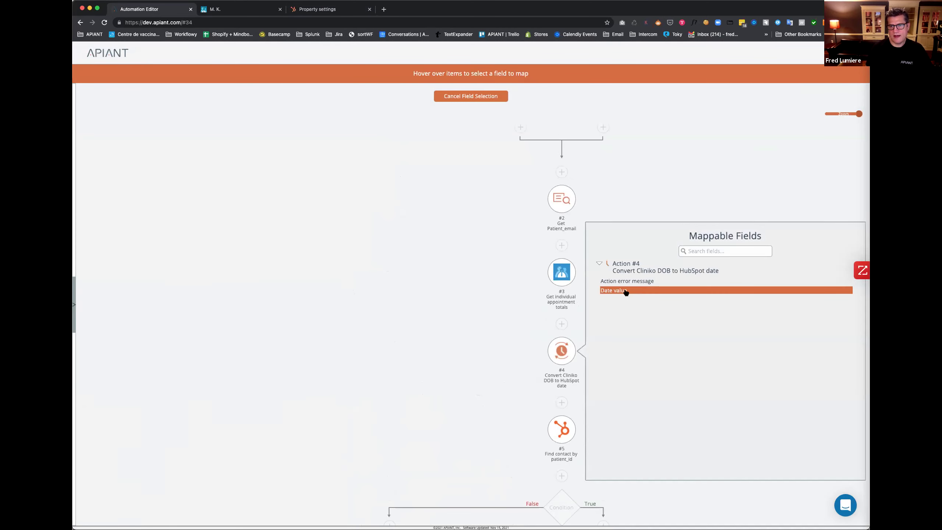
pyautogui.click(625, 291)
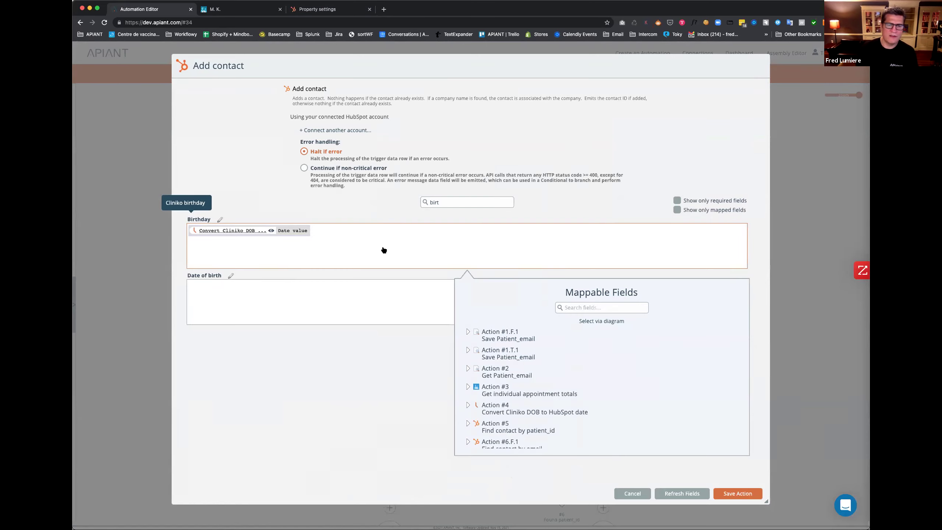
pyautogui.click(735, 493)
pyautogui.scroll(-10, 699, 396)
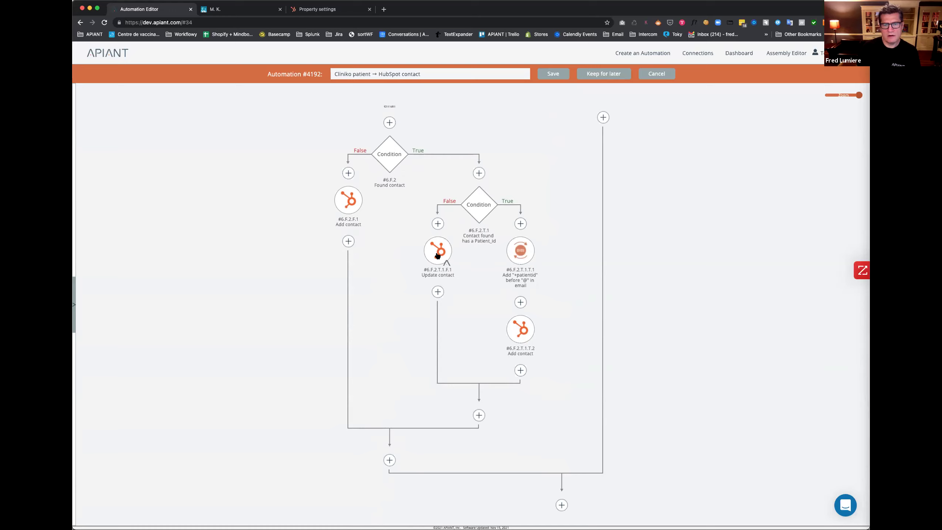
# Refresh the first Update contact action's fields, paste the DOB Date value into Birthday, and save.
pyautogui.click(437, 255)
pyautogui.click(676, 494)
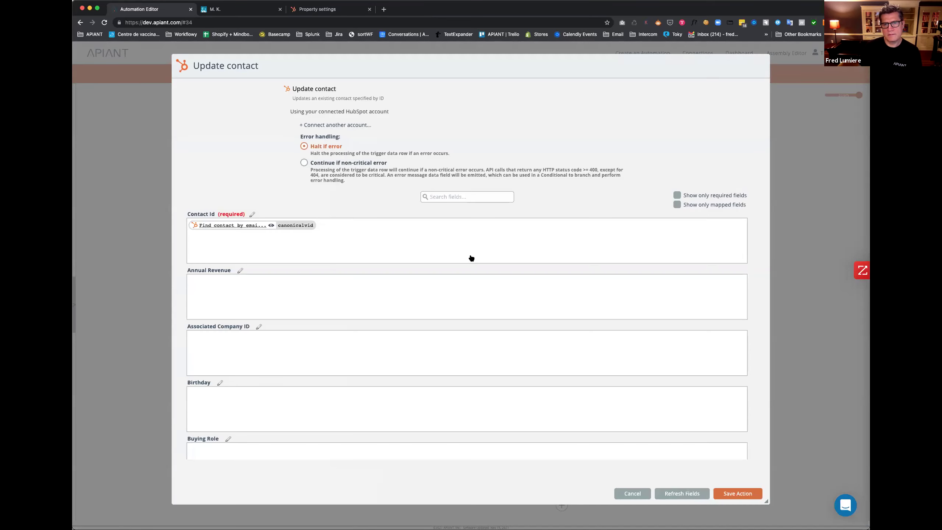
pyautogui.click(453, 196)
pyautogui.write('birth')
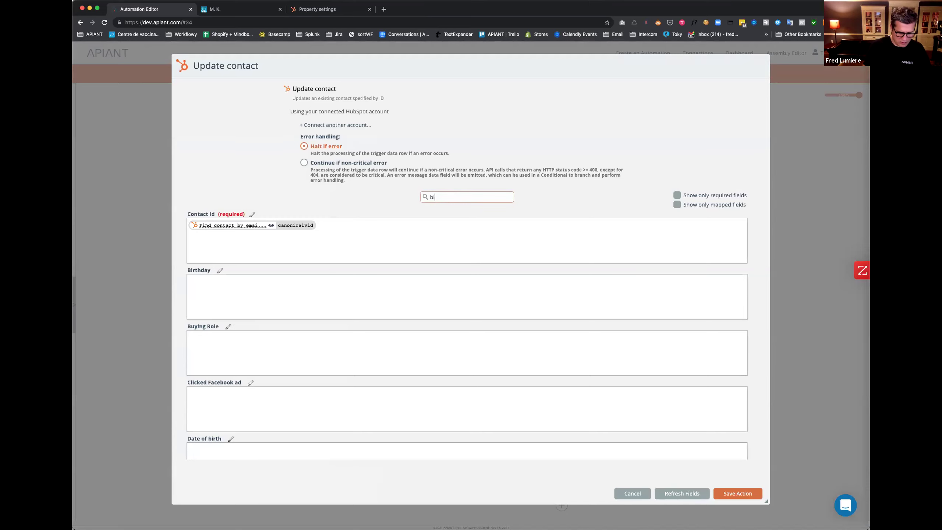
pyautogui.click(286, 238)
pyautogui.press('super+v')
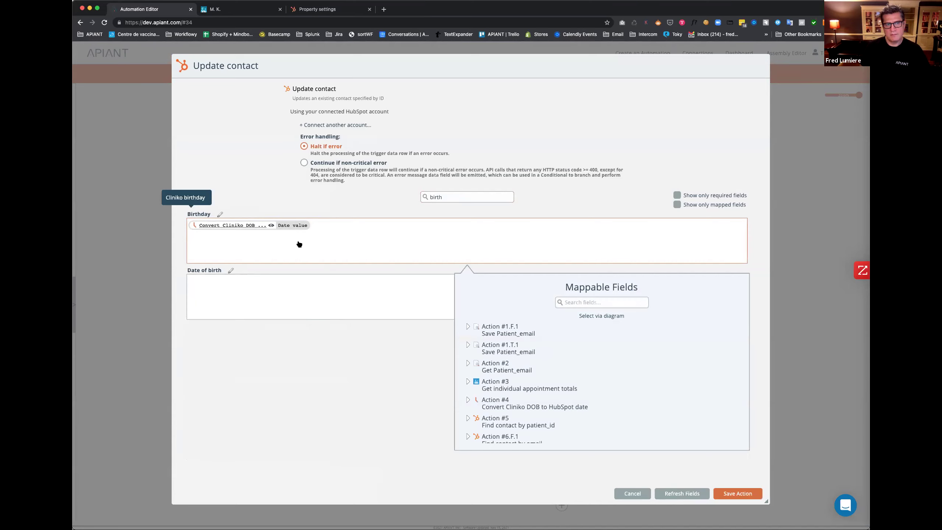
pyautogui.click(727, 492)
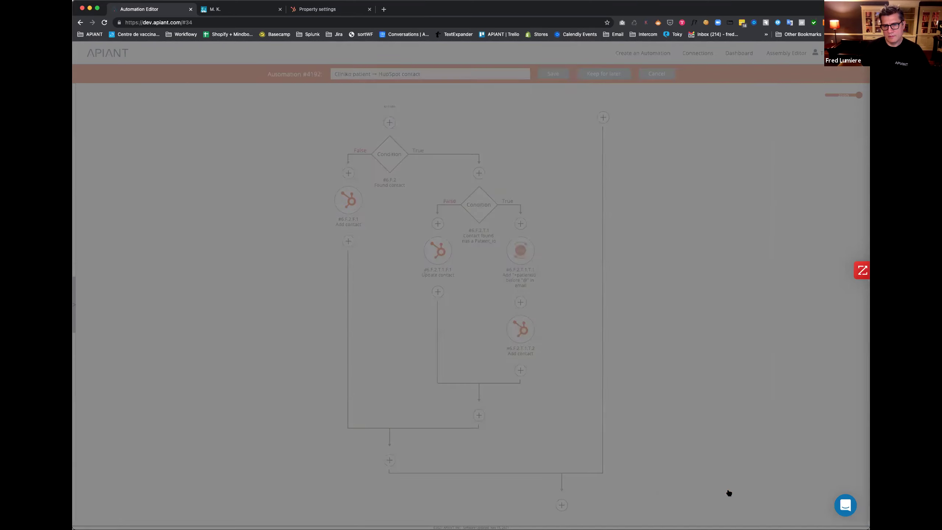
# Refresh the Add contact action's fields, filter to 'birth', set Birthday, and save it.
pyautogui.click(521, 335)
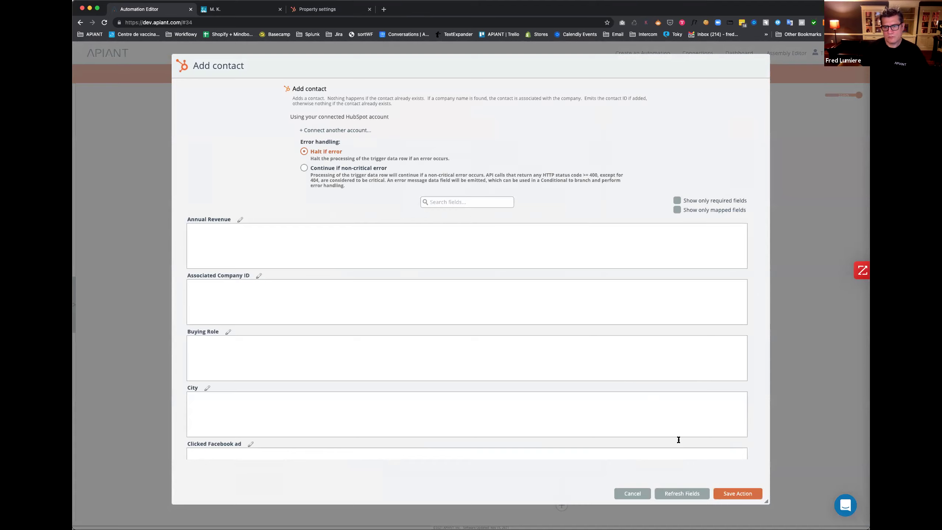
pyautogui.click(673, 493)
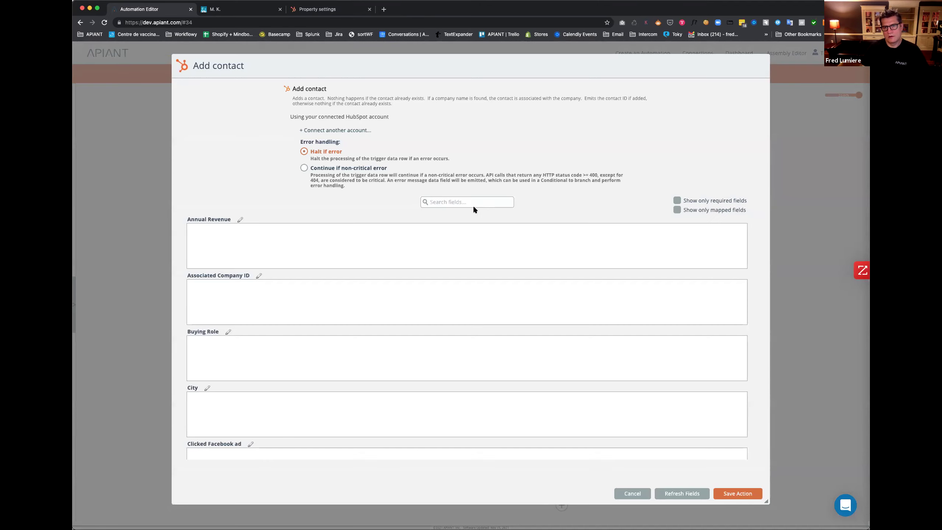
pyautogui.click(474, 202)
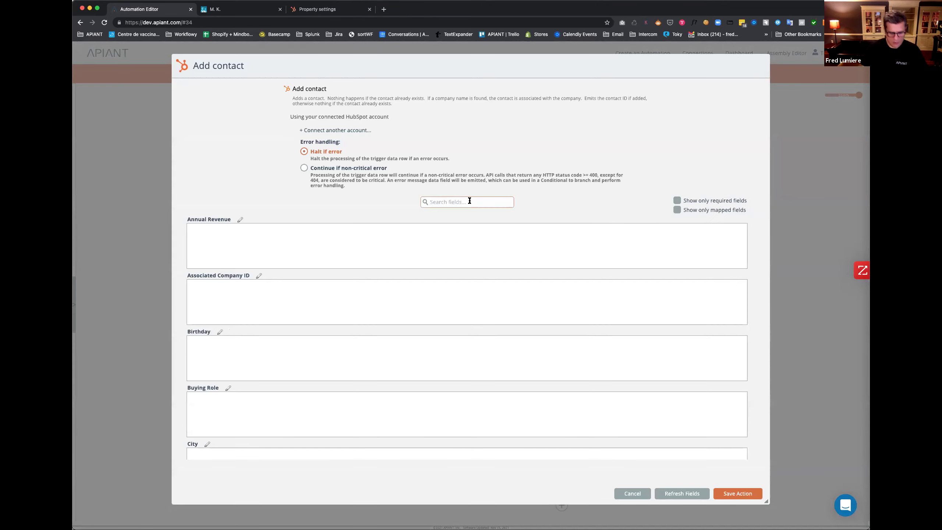
pyautogui.write('birth')
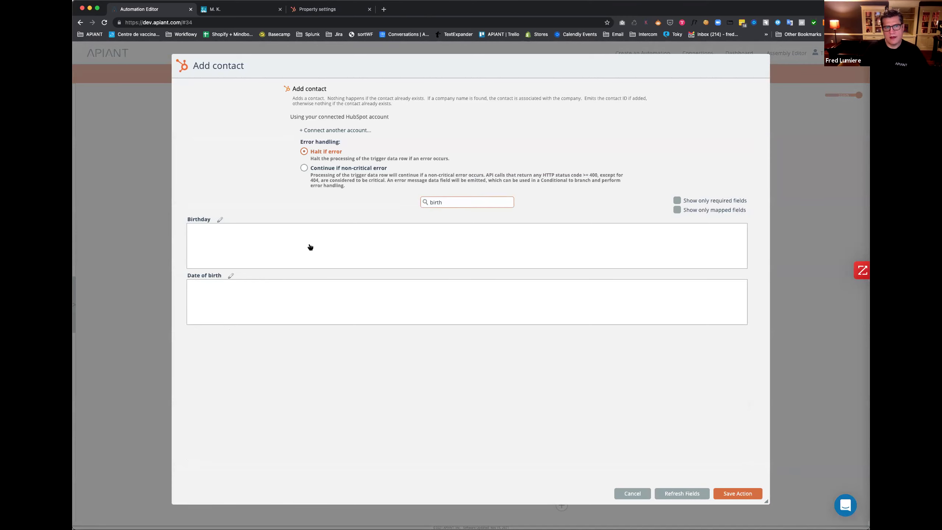
pyautogui.click(290, 246)
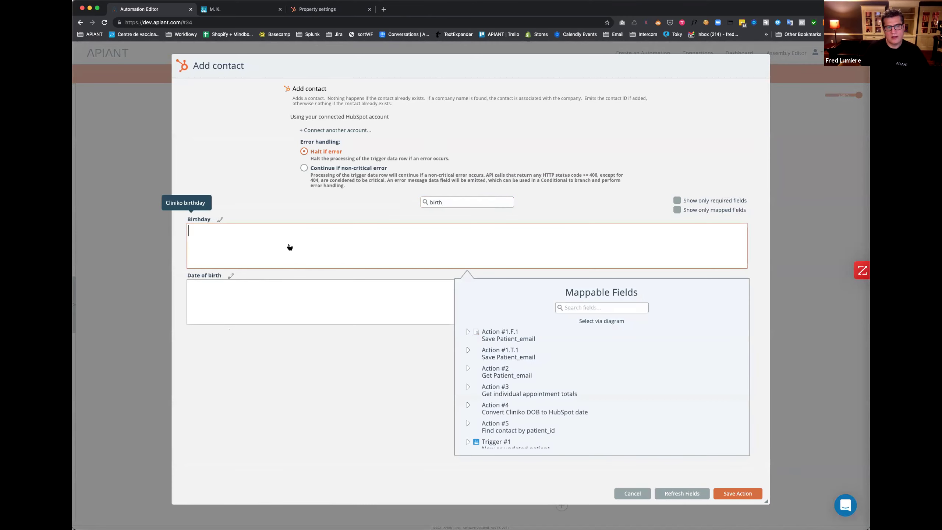
pyautogui.click(732, 492)
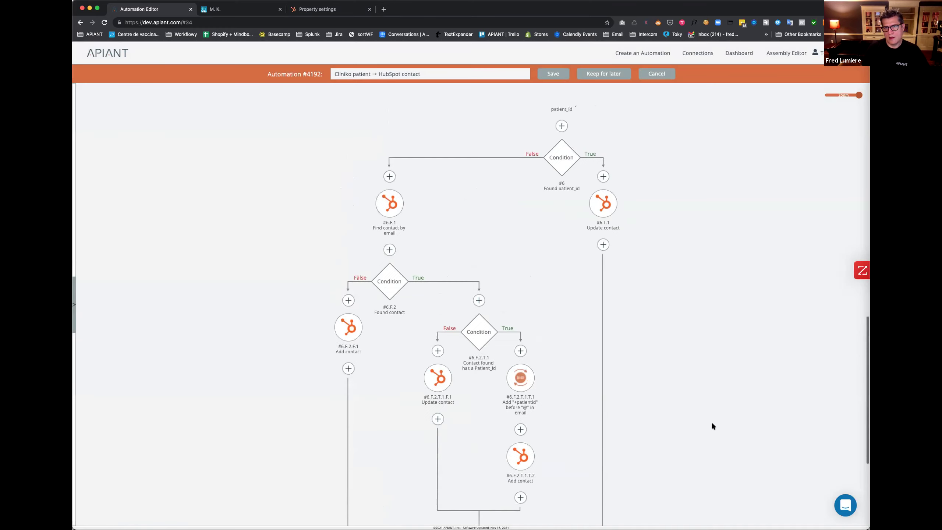
# Map the DOB Date value into Birthday on the #6.T.1 Update contact action and save.
pyautogui.click(605, 277)
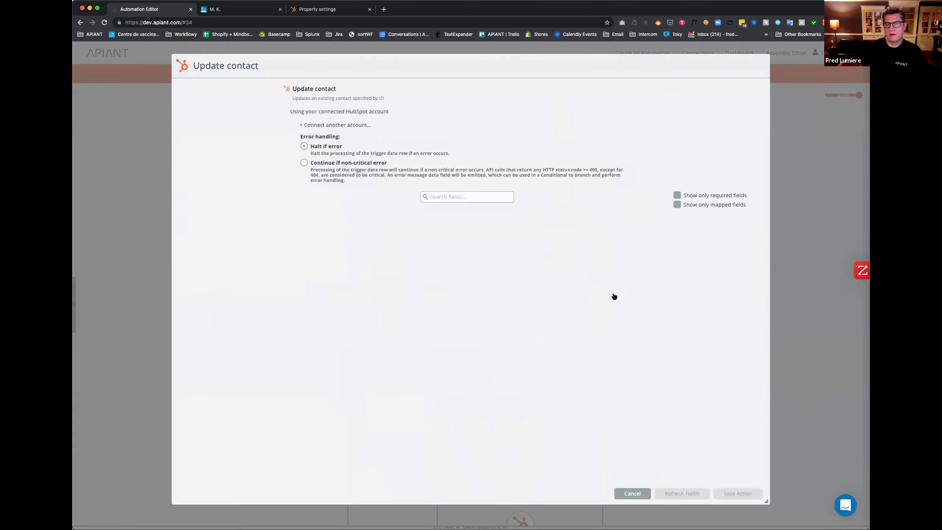
pyautogui.click(687, 493)
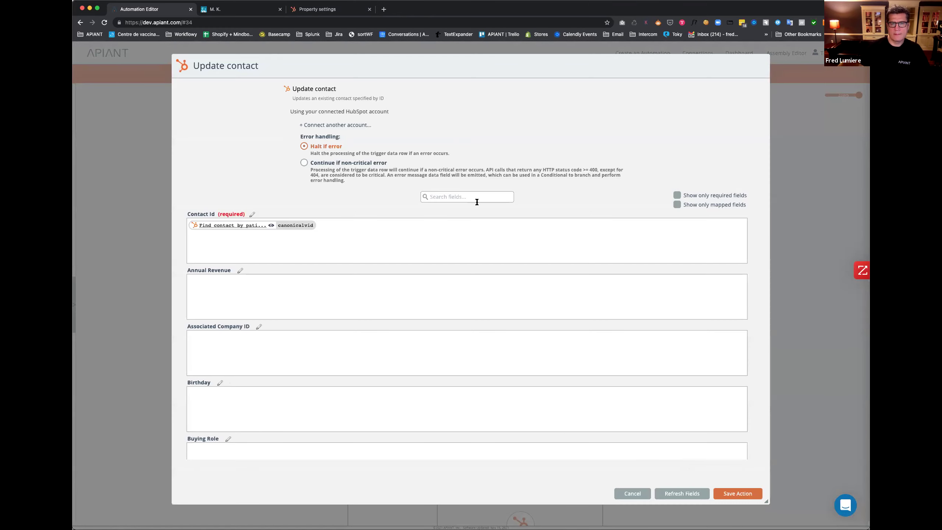
pyautogui.write('birth')
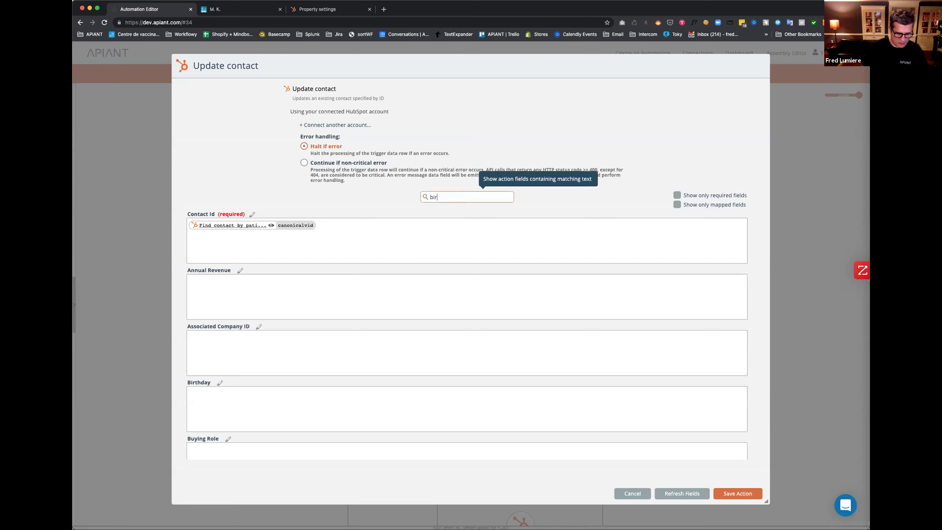
pyautogui.click(303, 252)
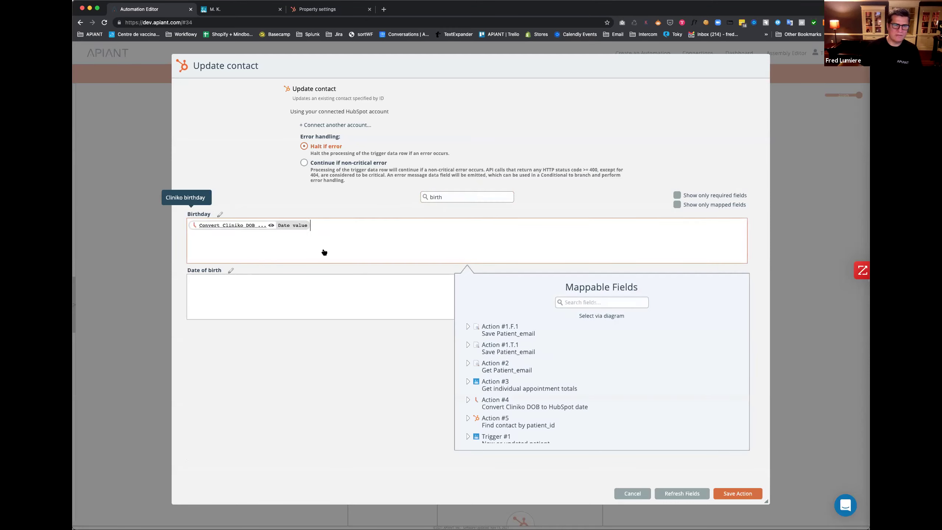
pyautogui.click(740, 493)
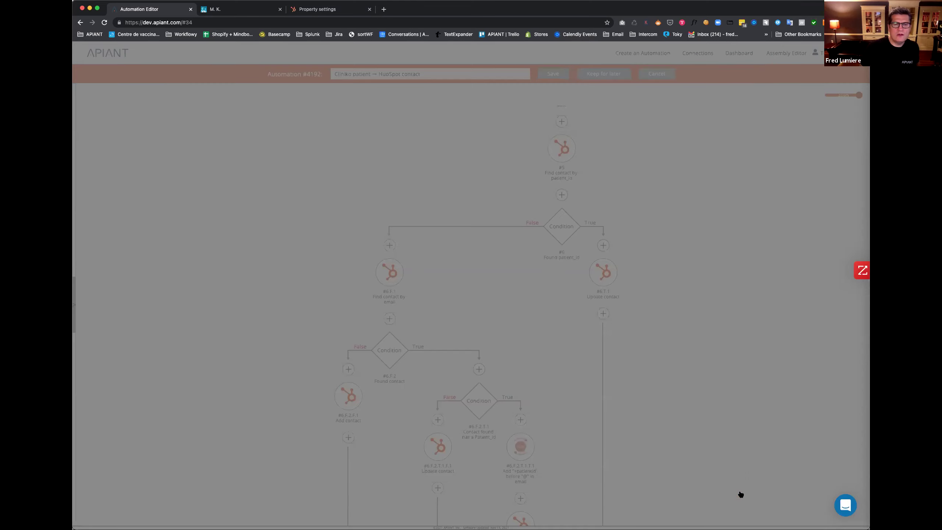
pyautogui.scroll(-4, 714, 480)
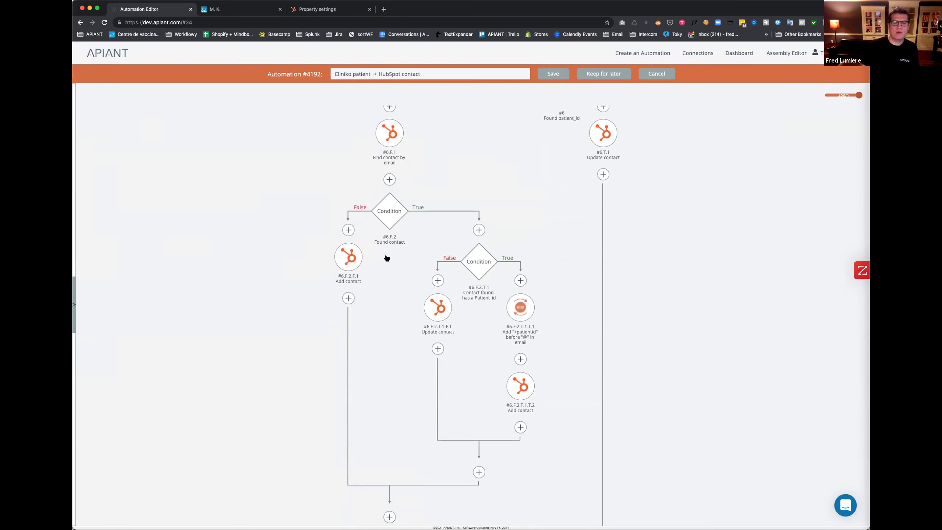
pyautogui.rightClick(351, 258)
pyautogui.click(379, 302)
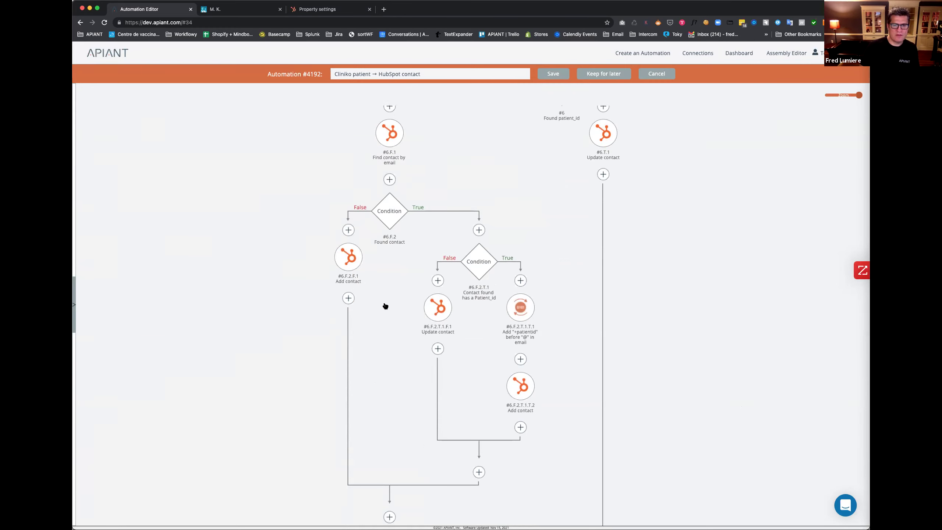
pyautogui.rightClick(446, 311)
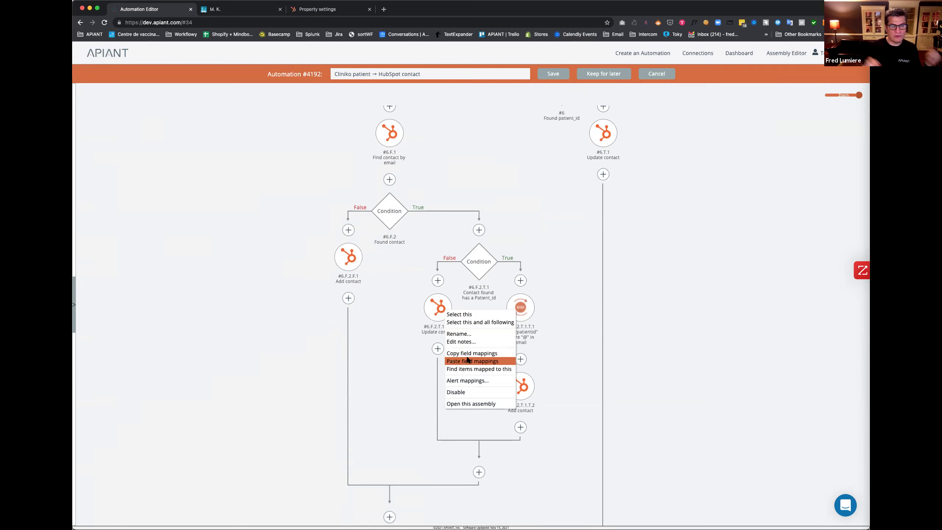
pyautogui.click(659, 382)
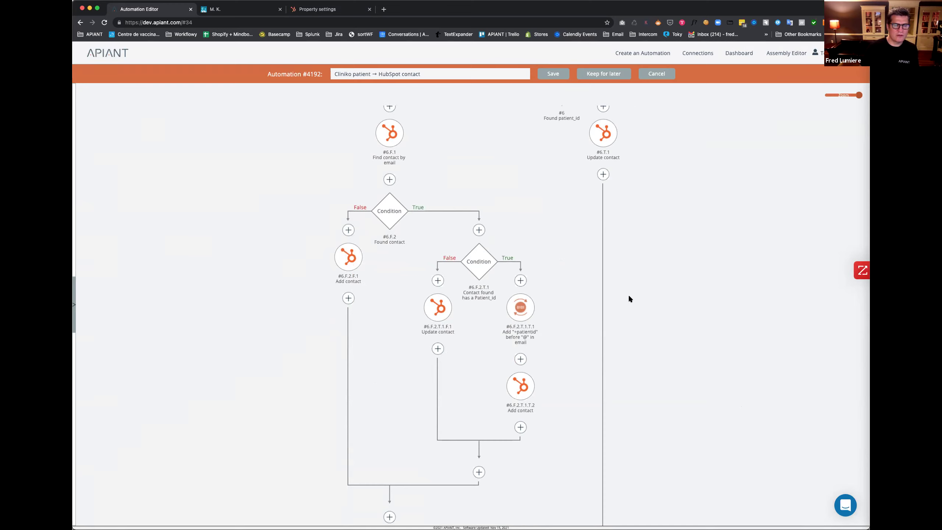
pyautogui.scroll(3, 656, 299)
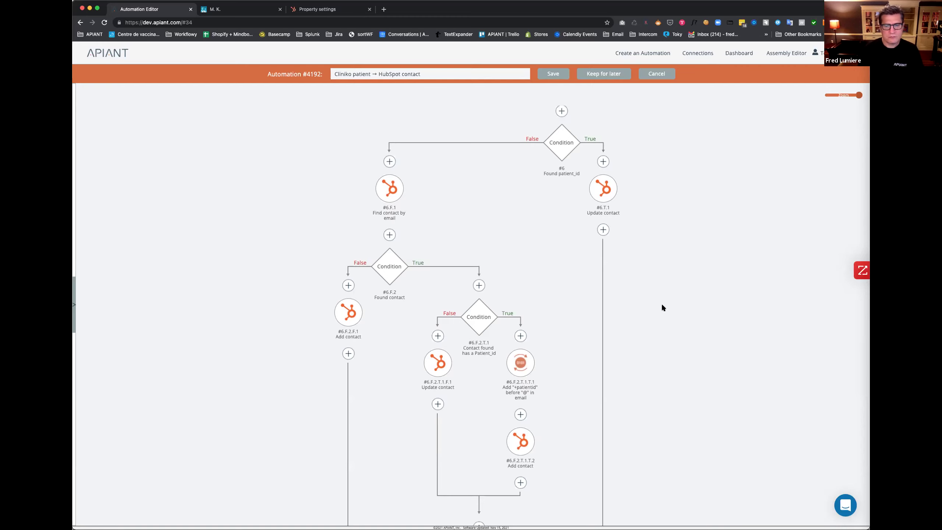
# Save automation #4192 as a new version noted 'Added DOB conversion and mapping'.
pyautogui.click(552, 74)
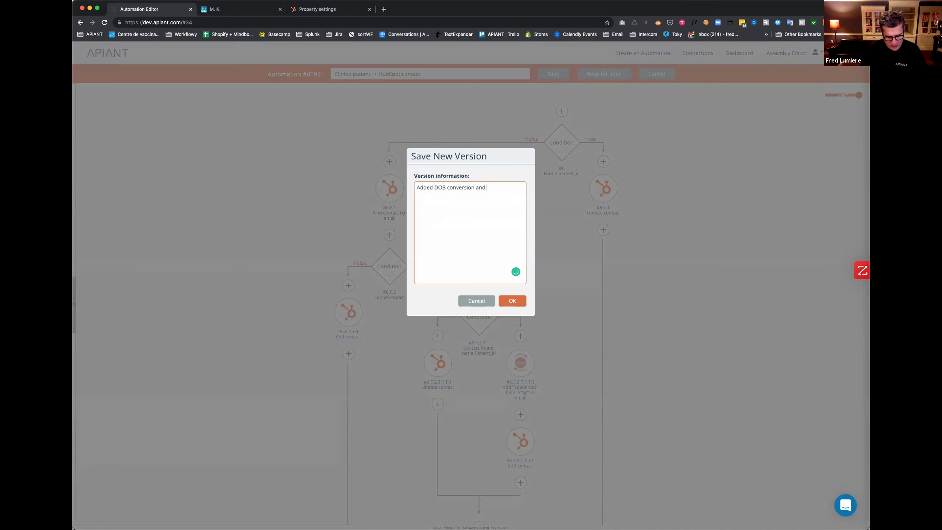
pyautogui.click(511, 301)
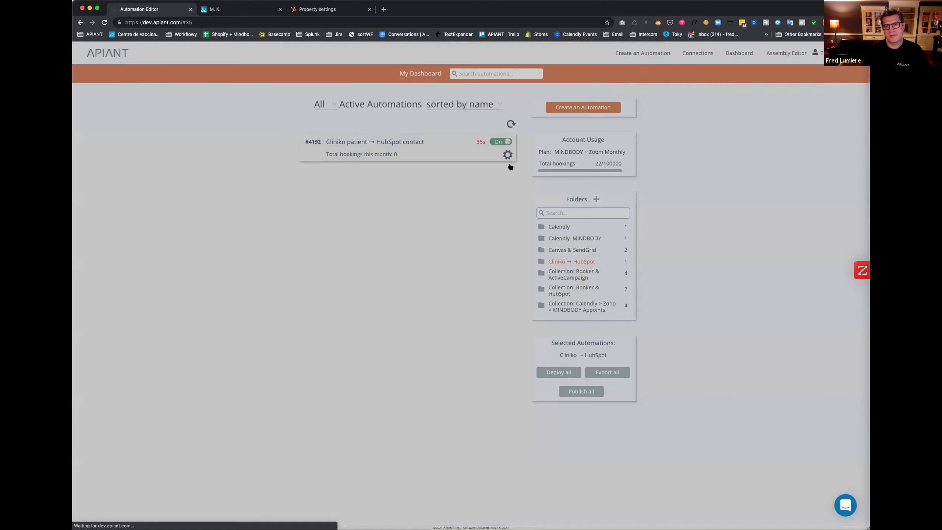
pyautogui.click(508, 155)
pyautogui.moveTo(558, 195)
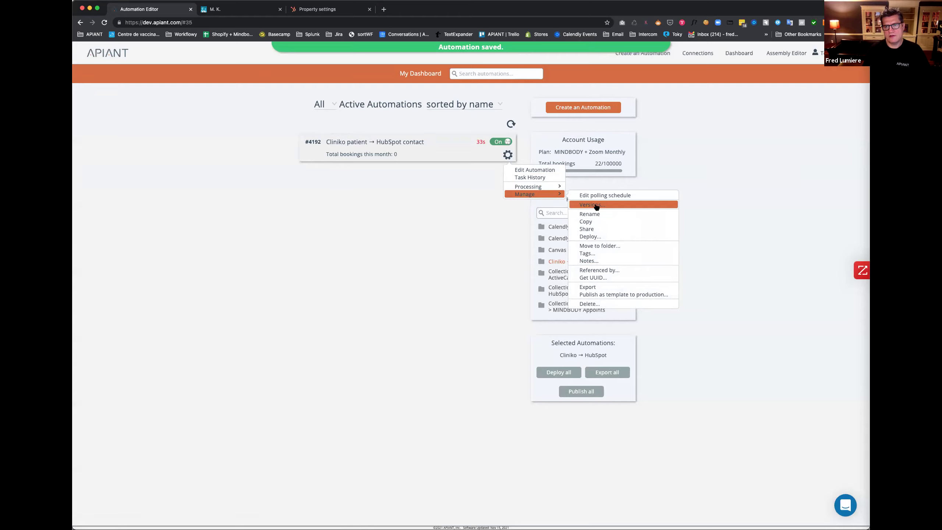
pyautogui.click(596, 205)
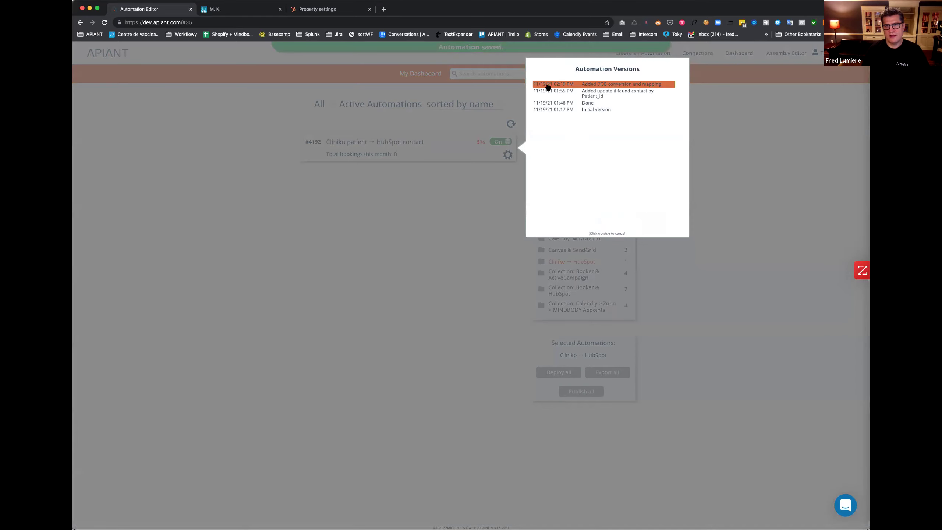
pyautogui.click(375, 295)
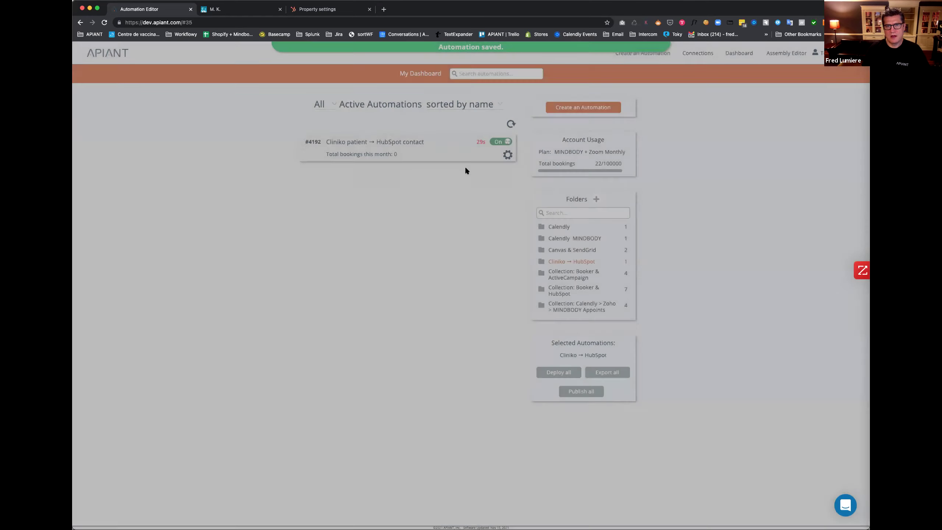
pyautogui.click(223, 11)
pyautogui.scroll(15, 457, 218)
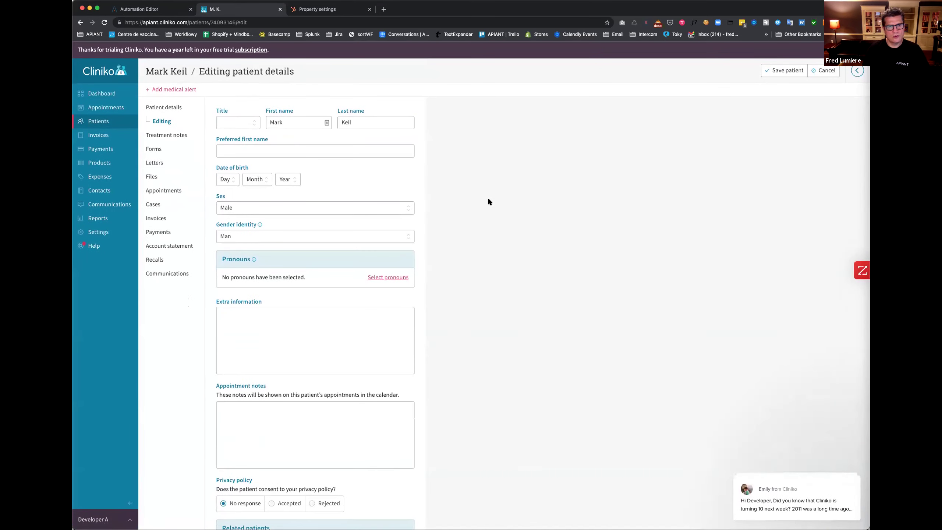
pyautogui.click(99, 122)
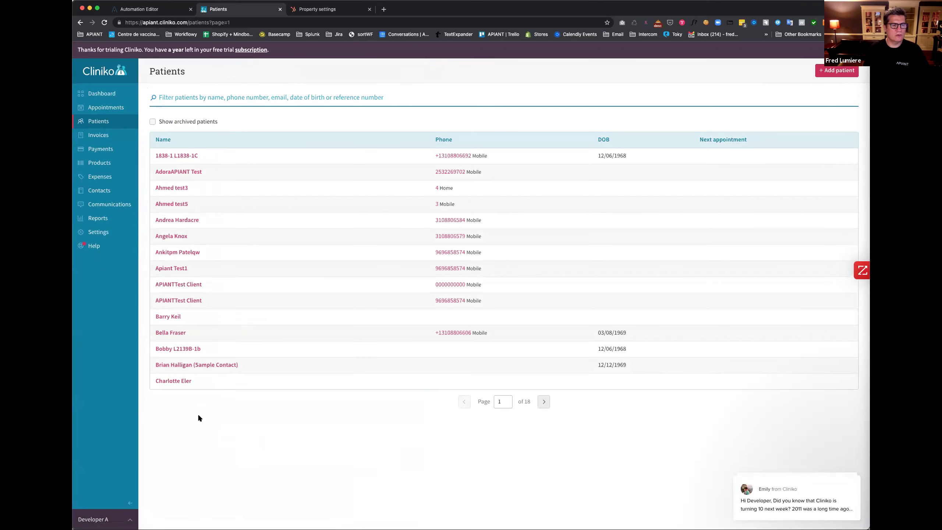
pyautogui.click(162, 10)
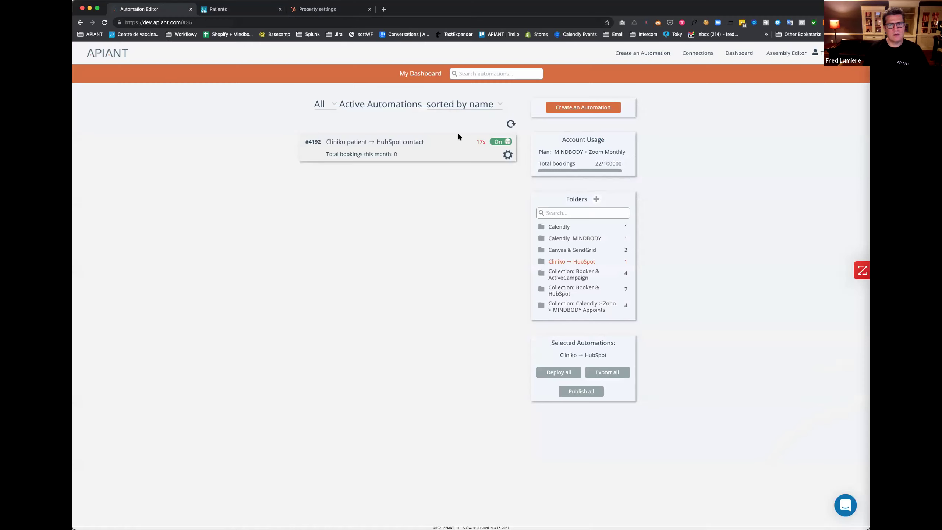
# Execute the automation now, processing all fetched data.
pyautogui.click(508, 157)
pyautogui.moveTo(534, 186)
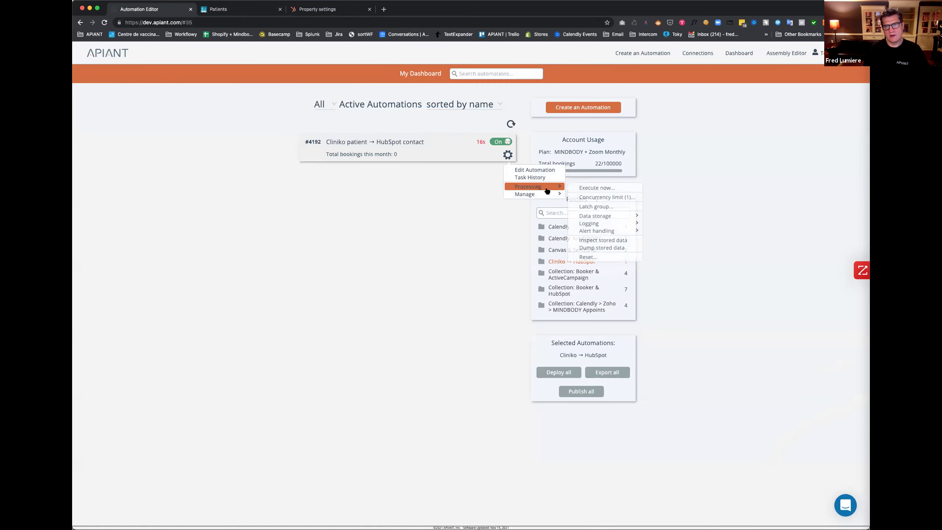
pyautogui.click(597, 189)
pyautogui.click(434, 256)
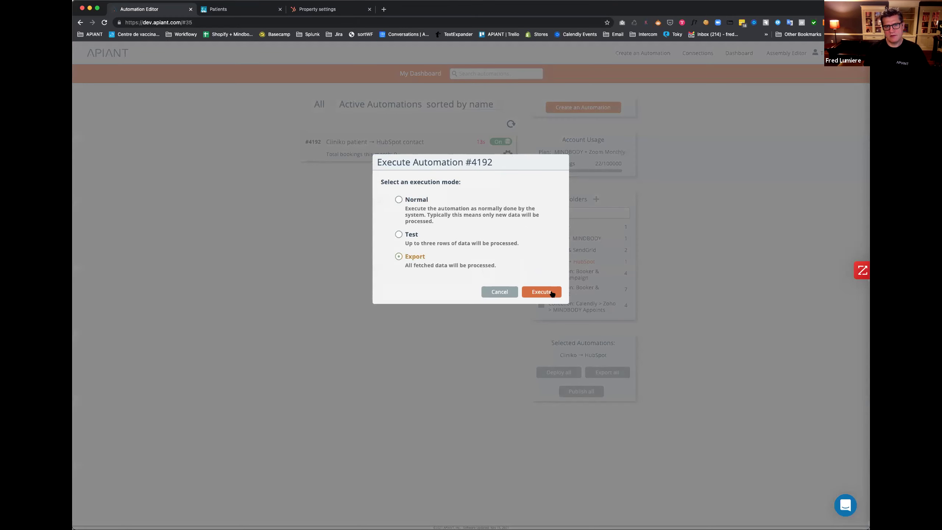
pyautogui.click(542, 292)
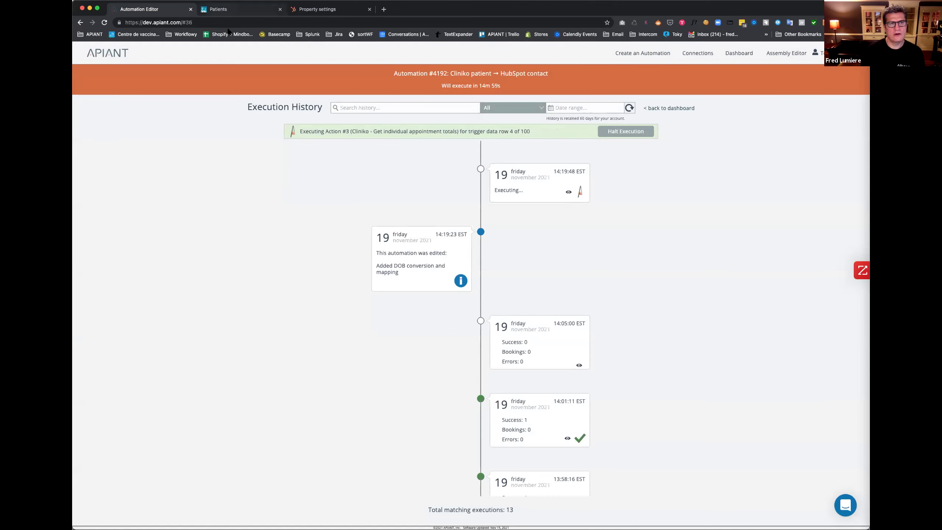
# Halt the running execution after checking Cliniko patients, then return to the dashboard.
pyautogui.click(223, 9)
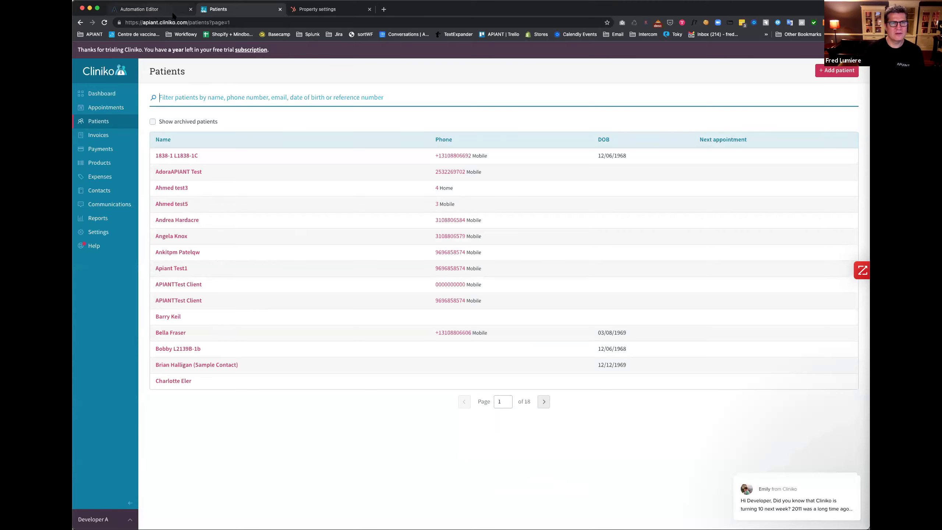
pyautogui.click(148, 8)
pyautogui.click(625, 133)
pyautogui.click(501, 230)
pyautogui.click(267, 10)
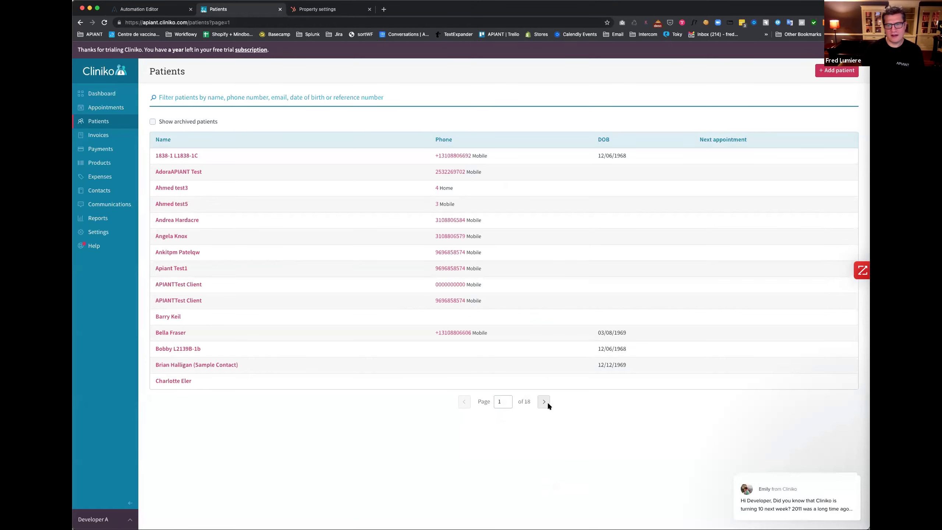
pyautogui.click(161, 5)
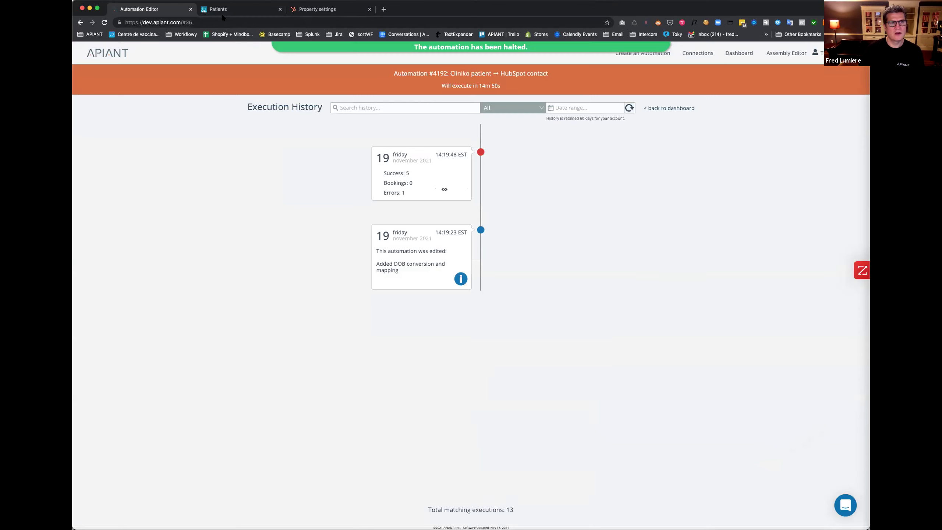
pyautogui.click(692, 112)
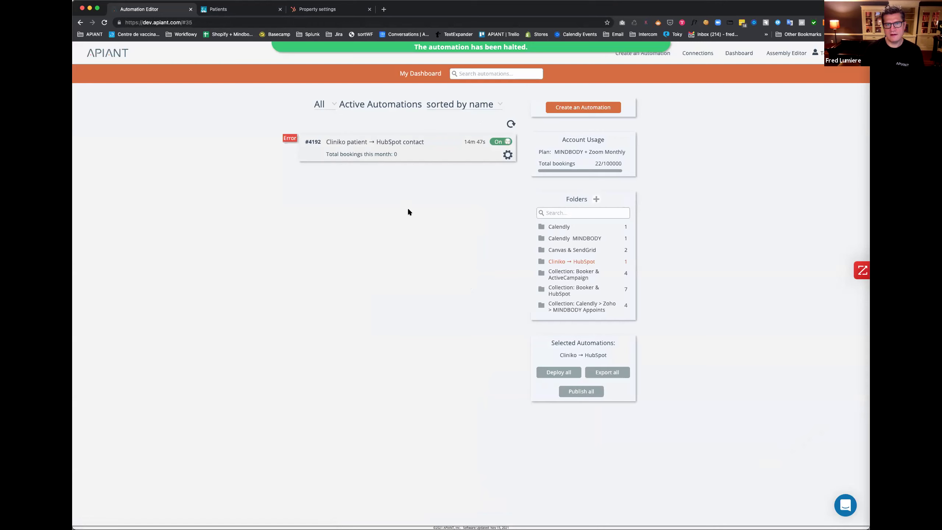
# Filter Cliniko patients by first name and open the patient born Jun 2 1968.
pyautogui.click(228, 13)
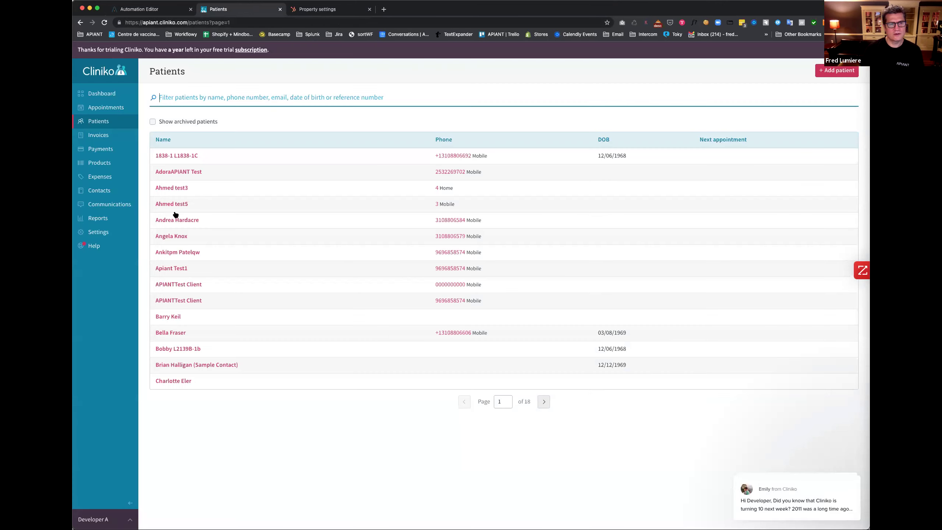
pyautogui.write('gi')
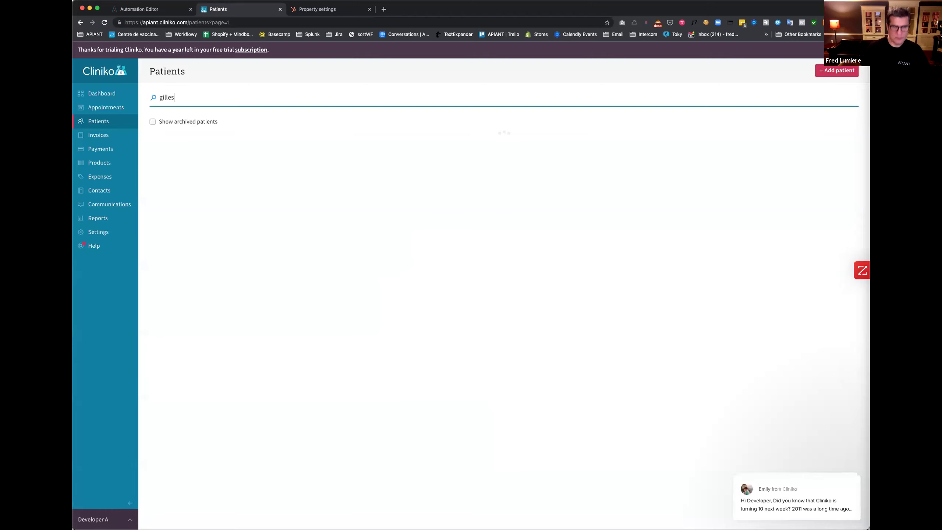
pyautogui.write('lles')
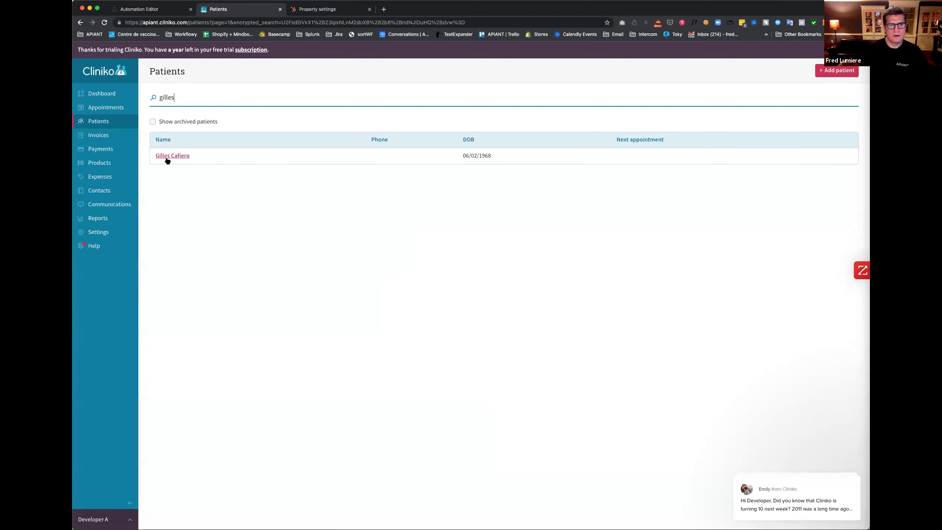
pyautogui.click(167, 158)
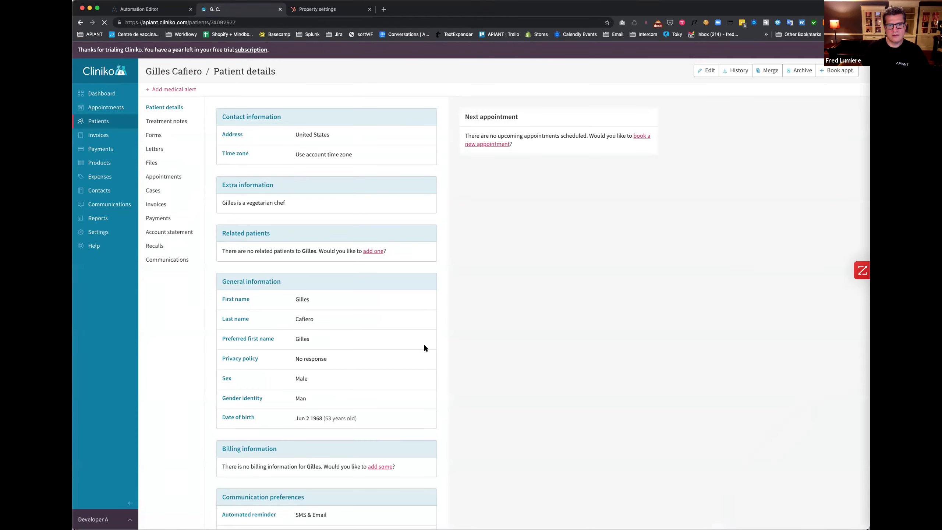
pyautogui.scroll(-3, 424, 348)
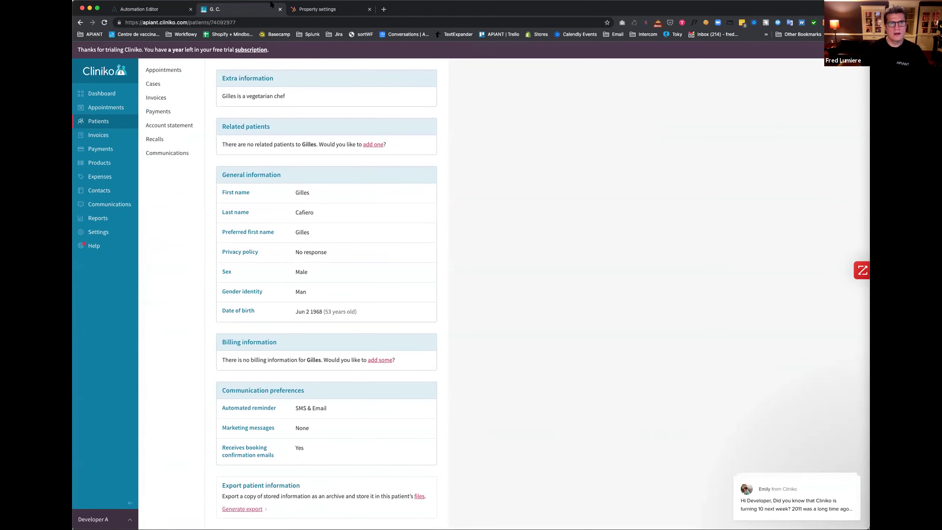
pyautogui.click(321, 9)
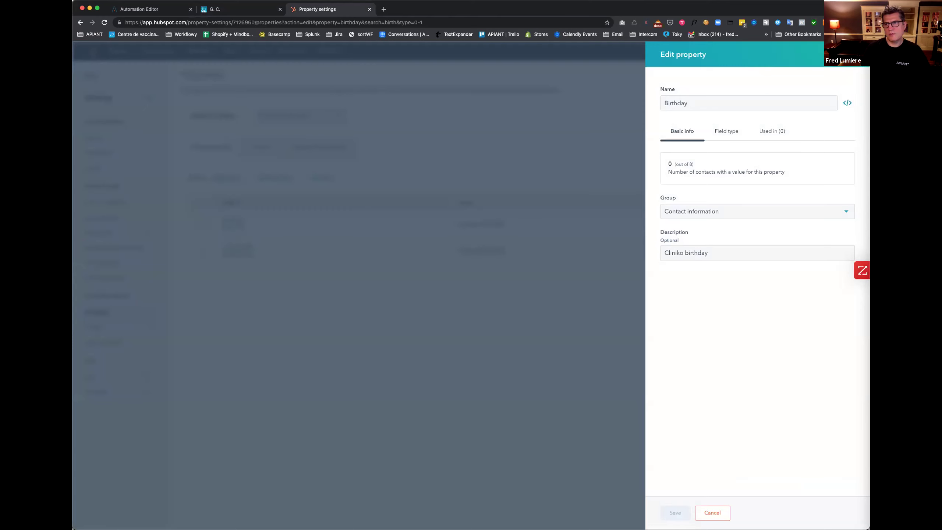
# Close the Birthday property editor and open the same patient's HubSpot contact.
pyautogui.click(326, 335)
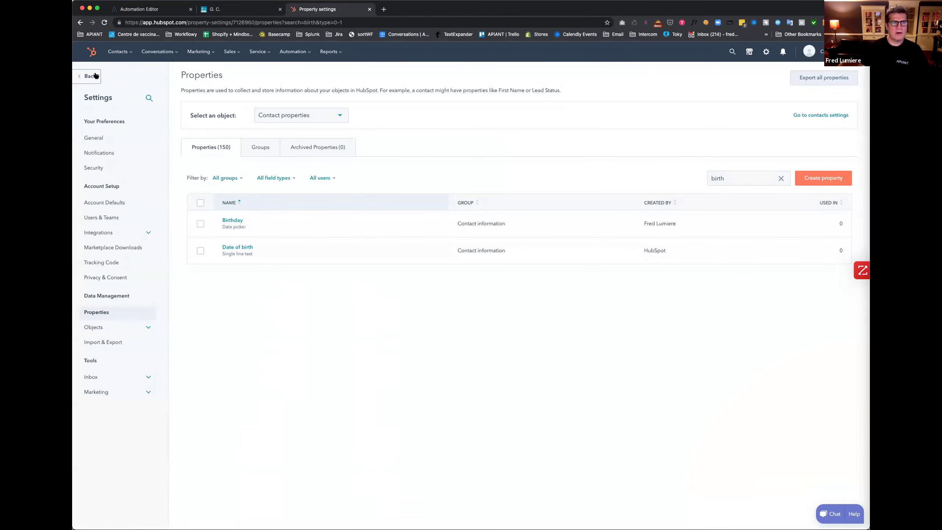
pyautogui.click(118, 51)
pyautogui.click(116, 73)
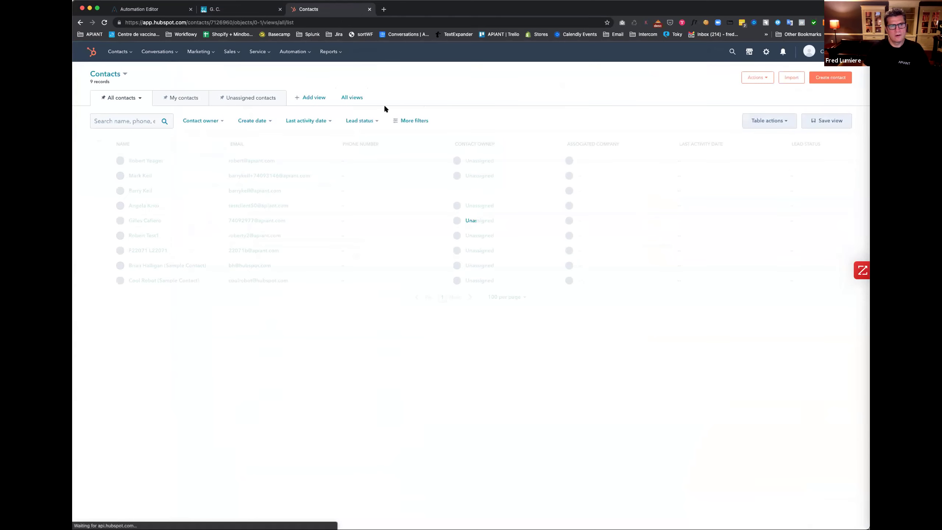
pyautogui.click(135, 220)
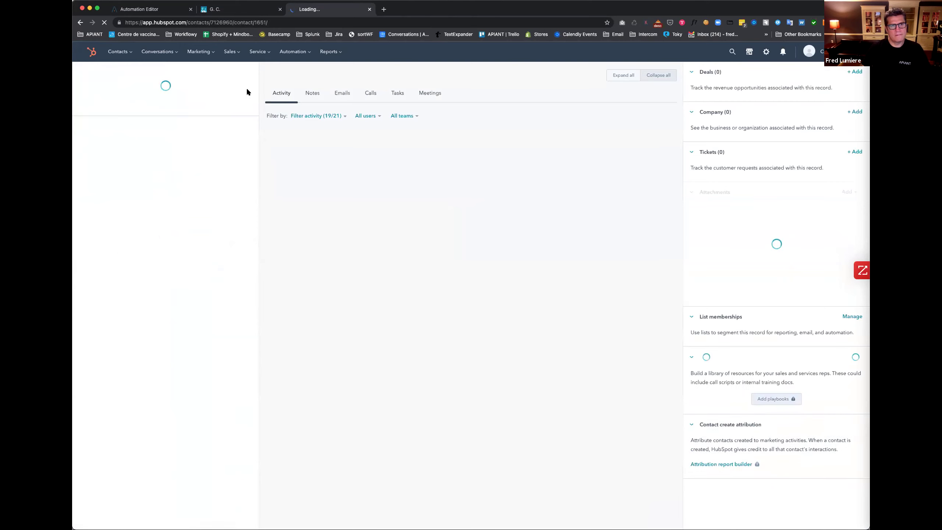
pyautogui.click(243, 76)
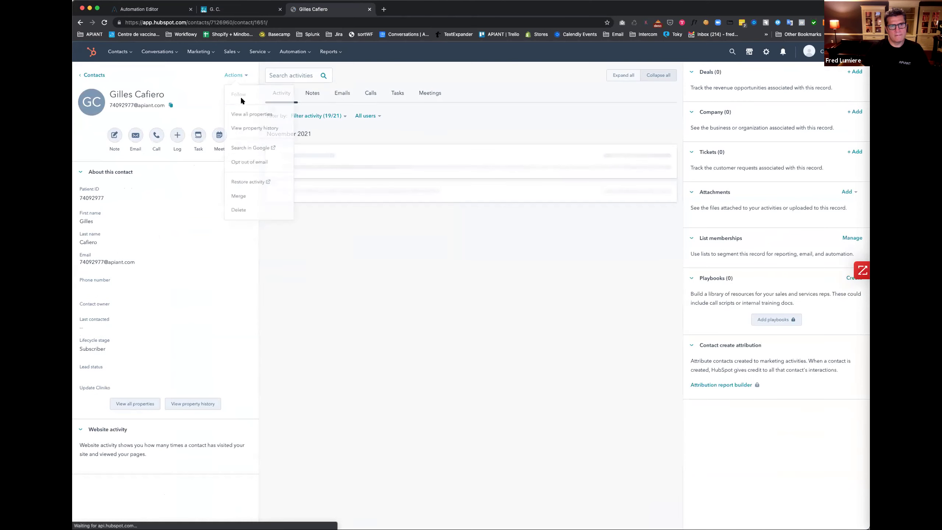
pyautogui.click(240, 117)
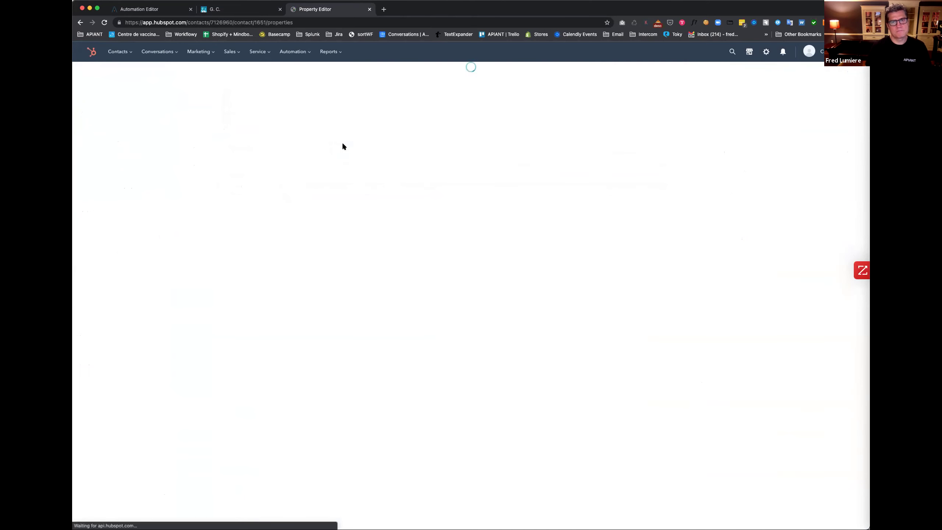
pyautogui.click(460, 162)
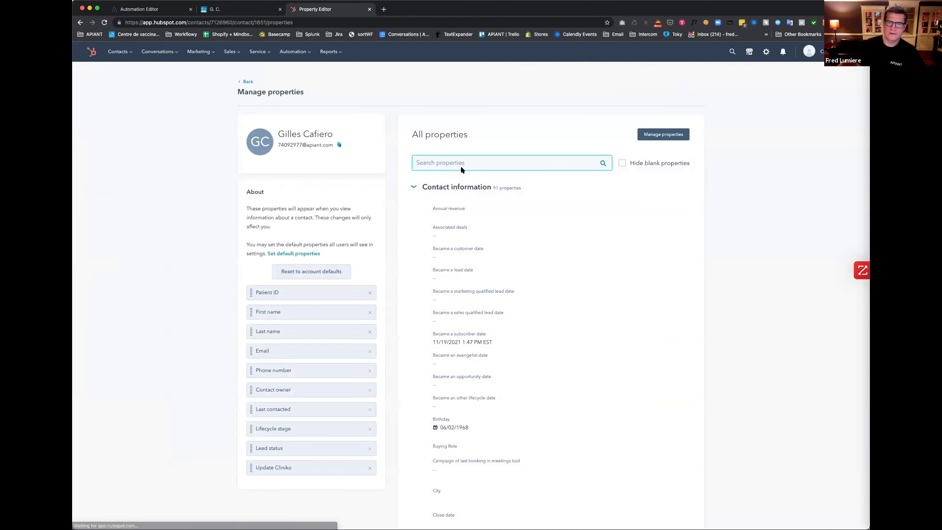
pyautogui.write('birth')
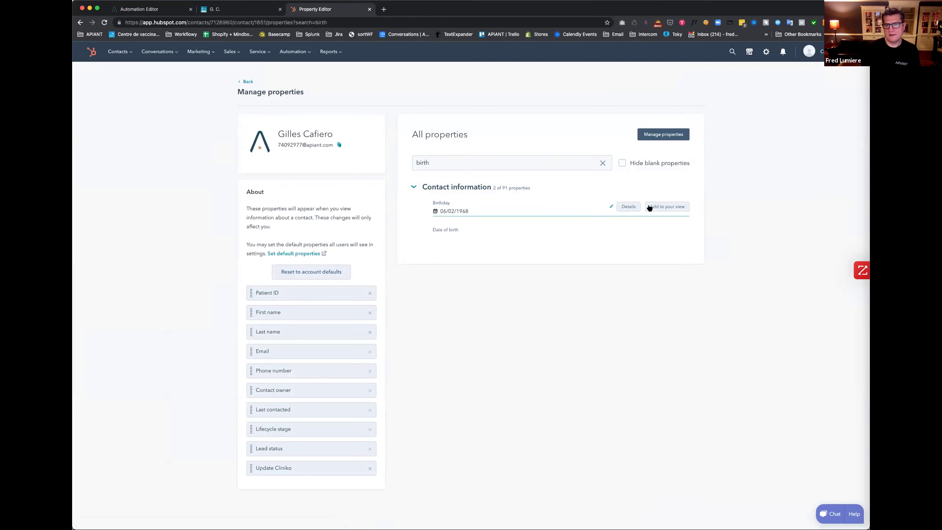
pyautogui.moveTo(251, 488); pyautogui.dragTo(257, 303)
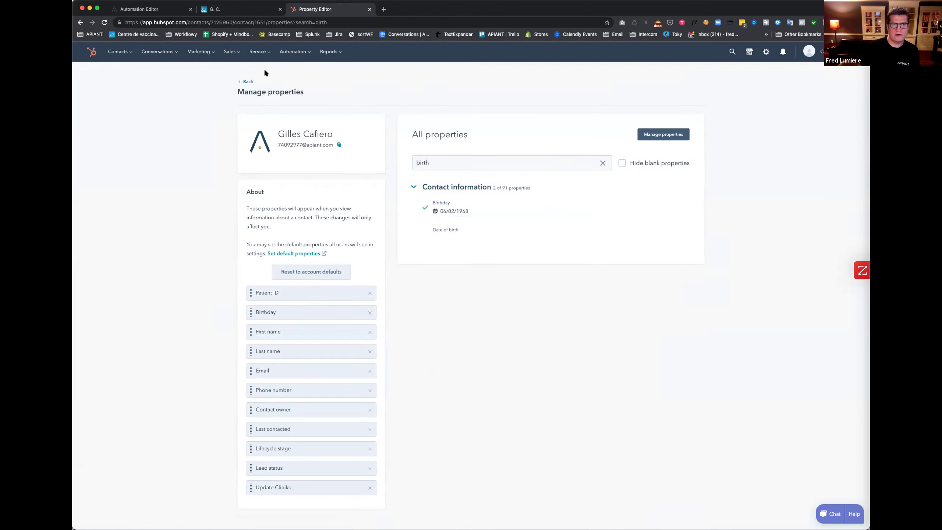
pyautogui.click(246, 82)
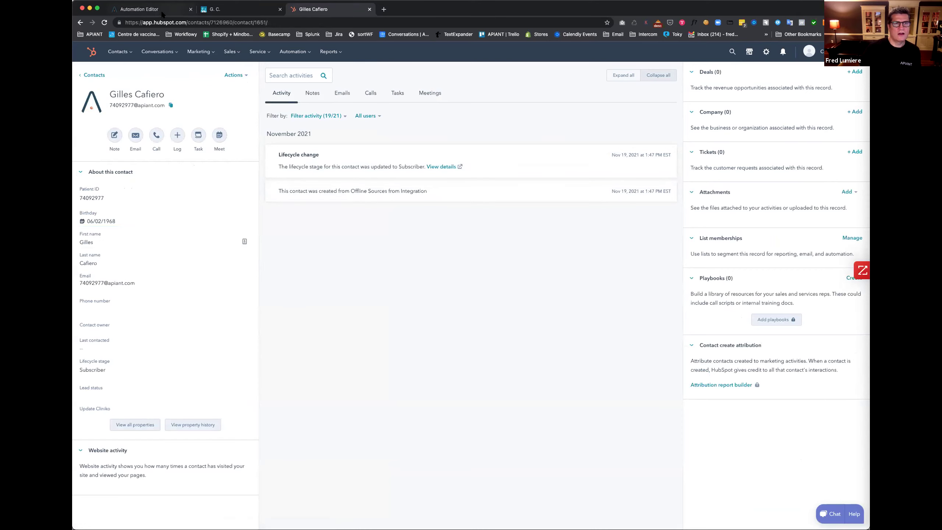
pyautogui.click(230, 14)
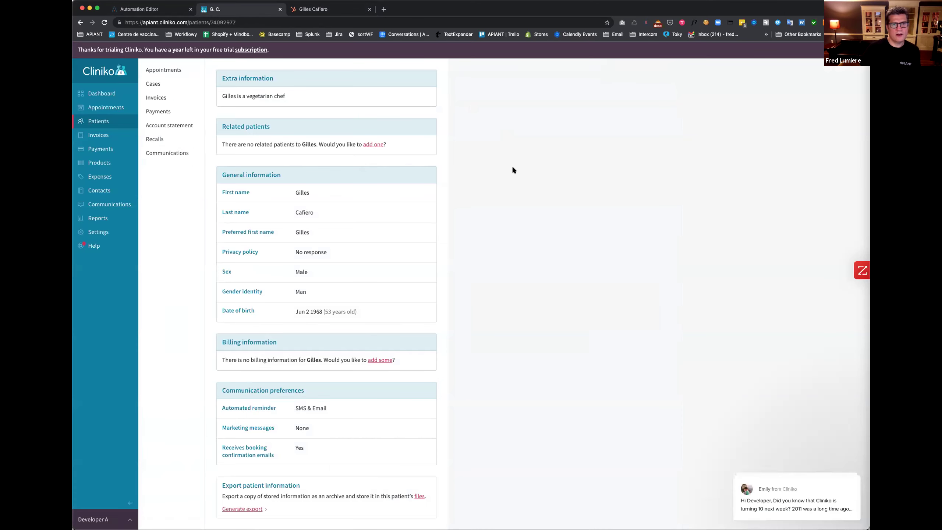
# Page to page 5 of the Cliniko patients and open the test patient.
pyautogui.click(98, 125)
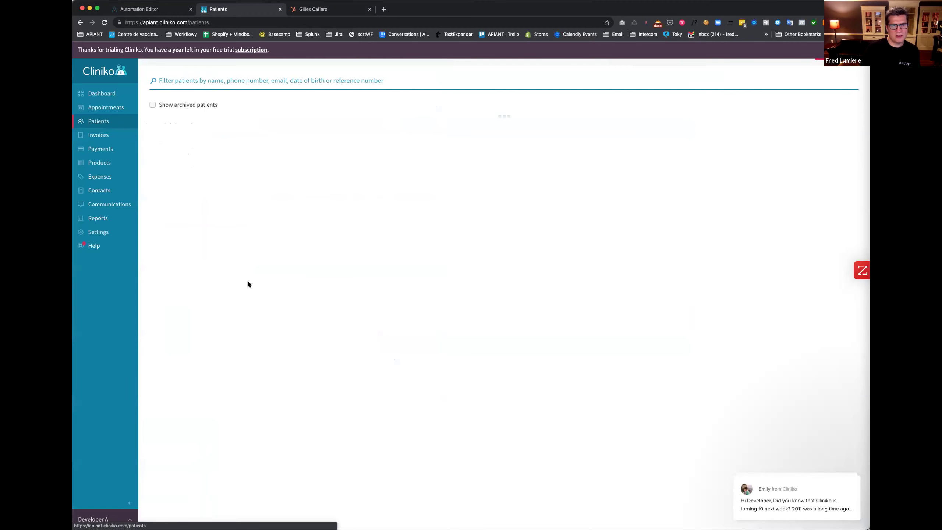
pyautogui.click(543, 385)
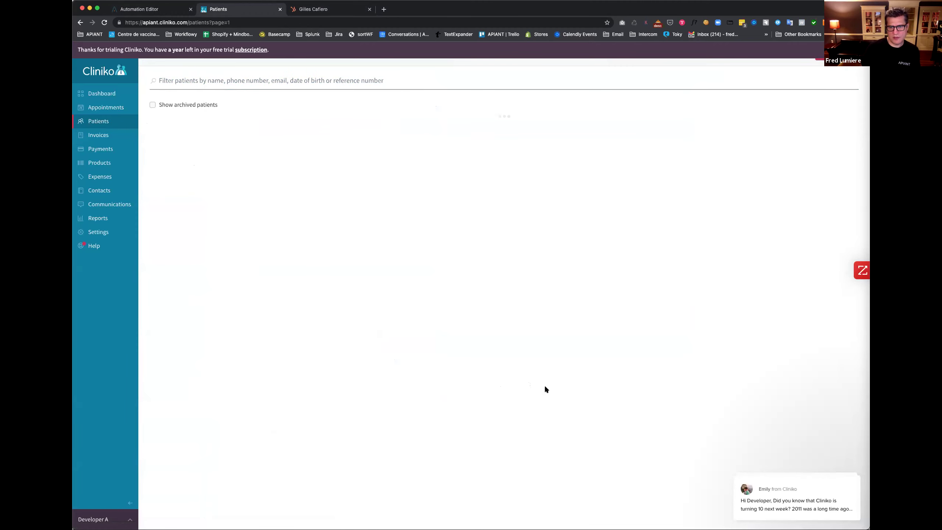
pyautogui.click(544, 386)
pyautogui.click(543, 386)
pyautogui.click(542, 388)
pyautogui.click(544, 385)
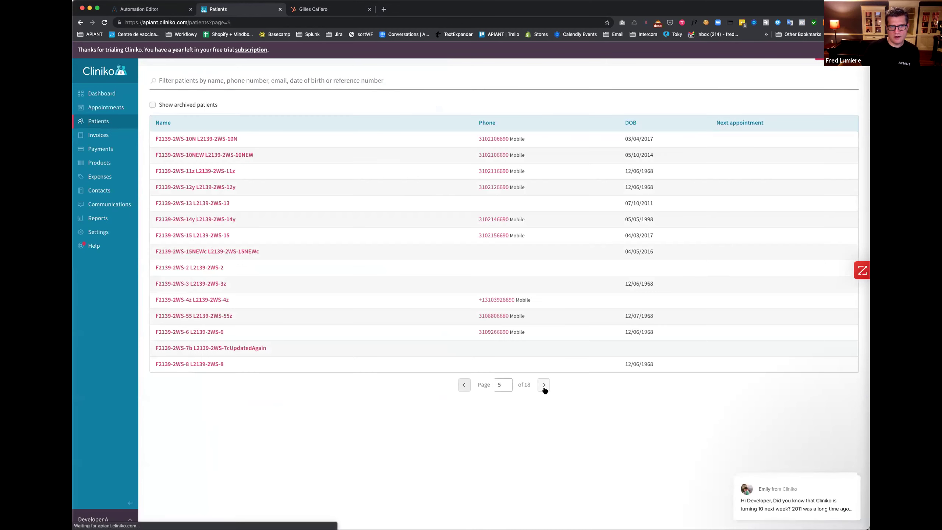
pyautogui.click(183, 299)
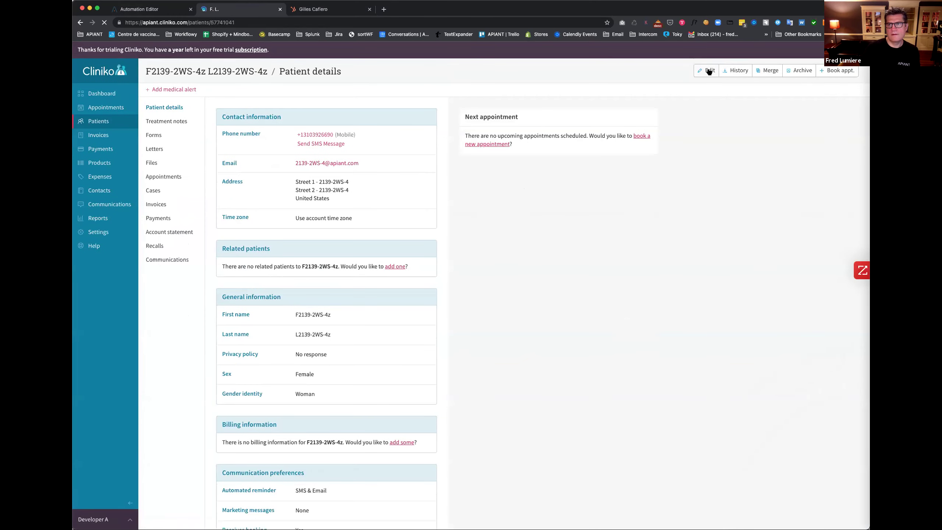
# Edit the patient, replacing the first and last name.
pyautogui.click(709, 71)
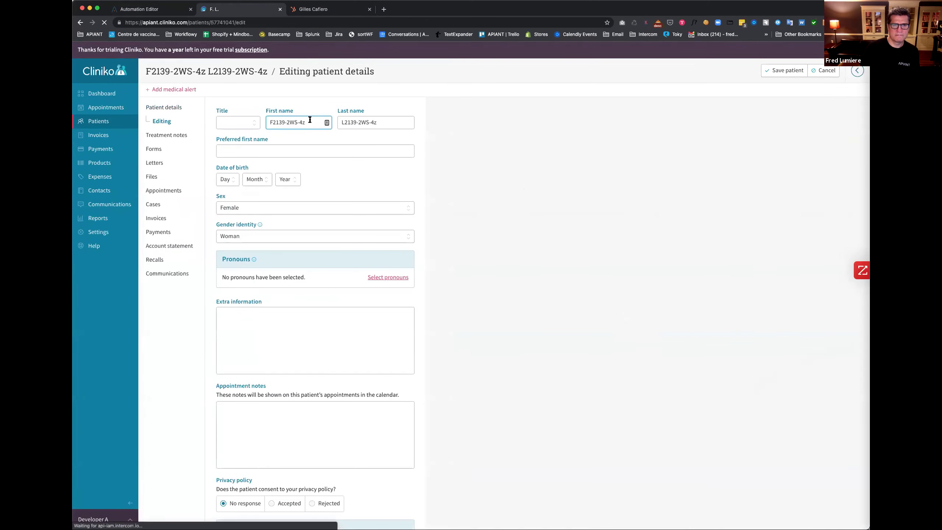
pyautogui.tripleClick(310, 120)
pyautogui.write('Jane')
pyautogui.press('Tab')
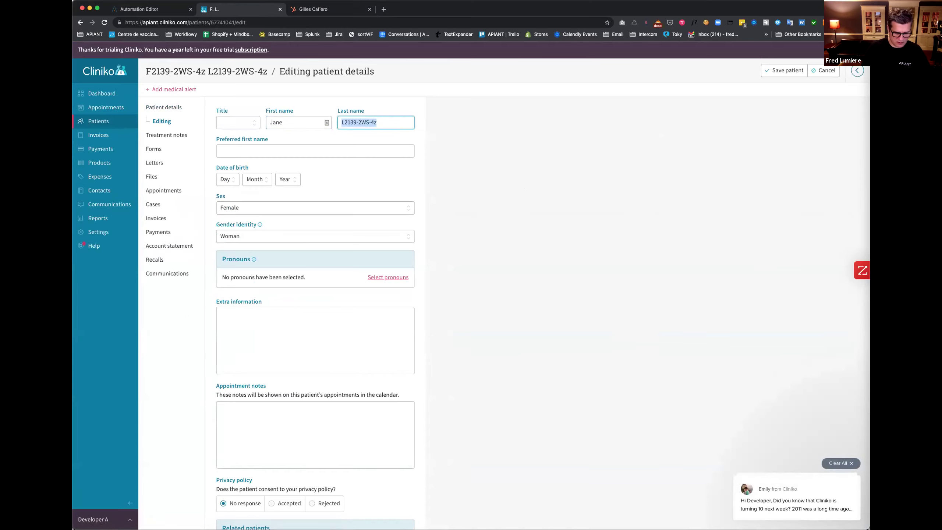
pyautogui.write('Smith')
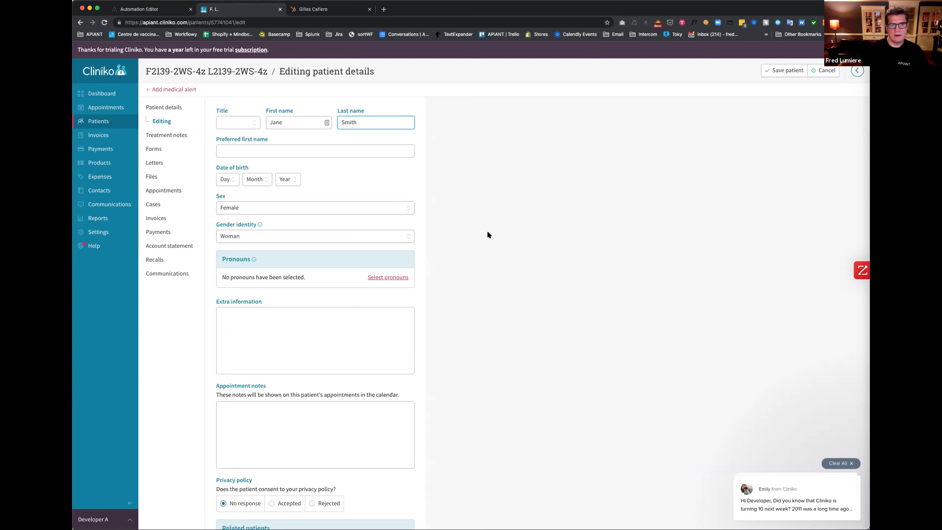
# Set the patient's date of birth to 12 Mar 1989 and save the patient.
pyautogui.click(487, 234)
pyautogui.click(227, 179)
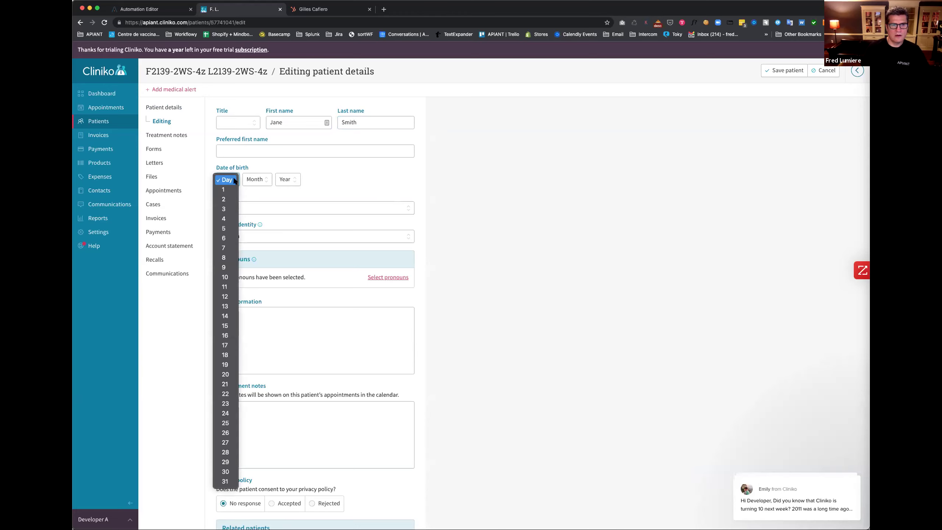
pyautogui.click(226, 296)
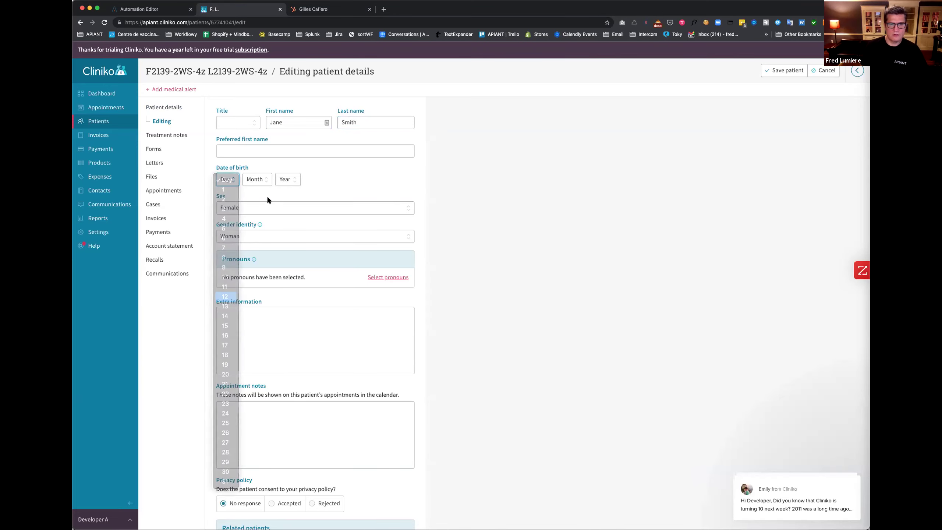
pyautogui.click(254, 179)
pyautogui.click(256, 207)
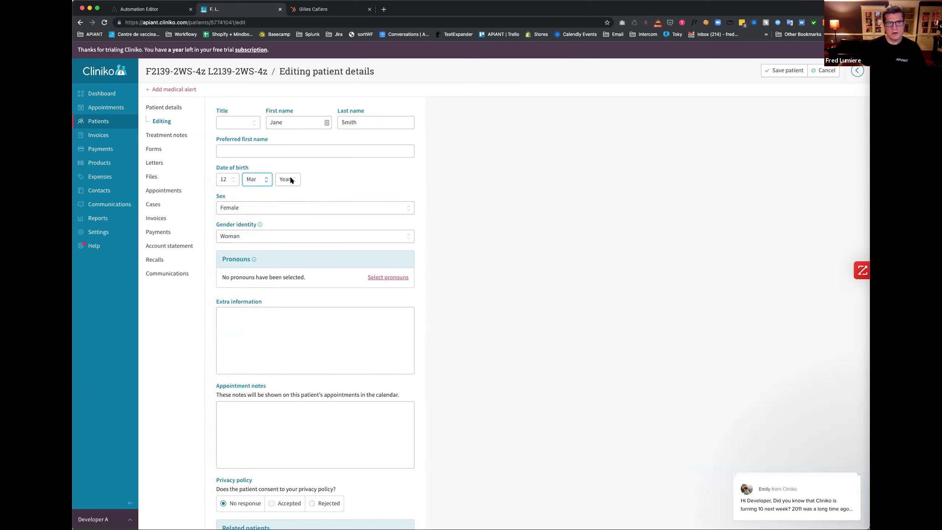
pyautogui.click(288, 179)
pyautogui.scroll(-5, 298, 408)
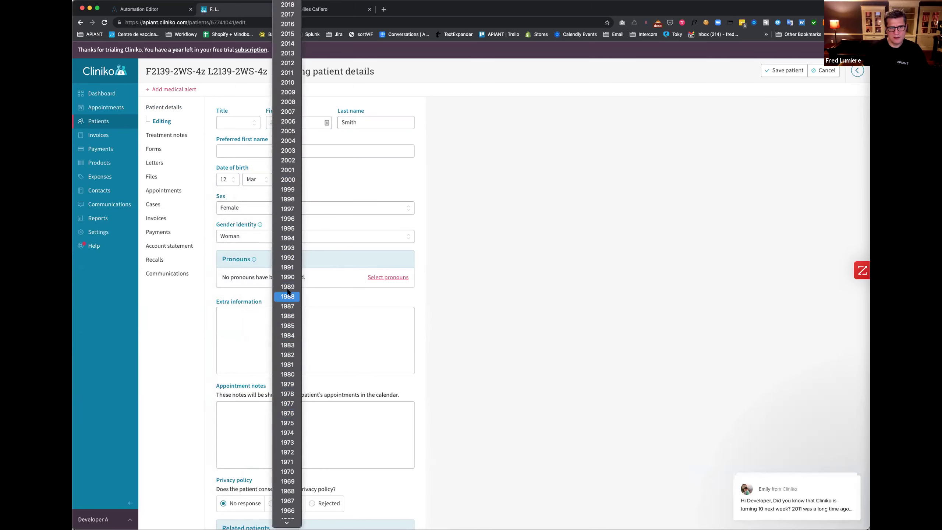
pyautogui.press('Return')
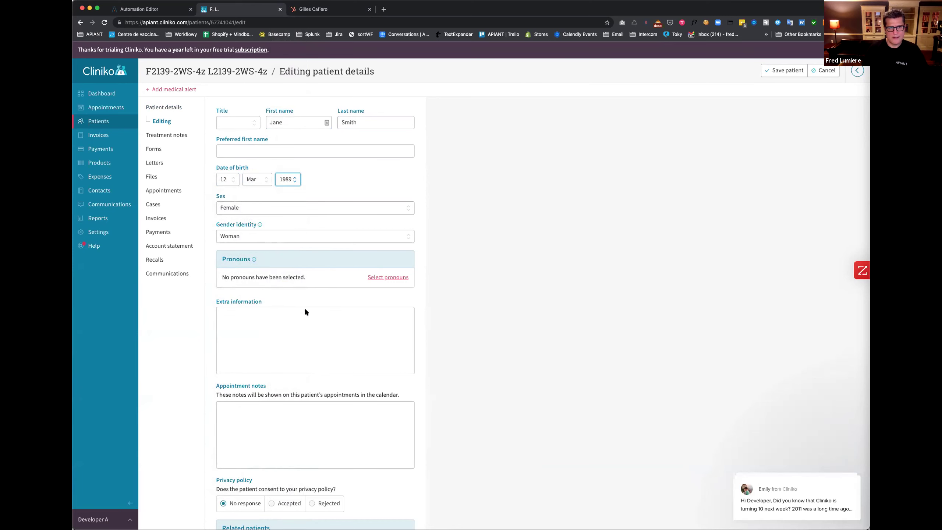
pyautogui.scroll(-10, 455, 311)
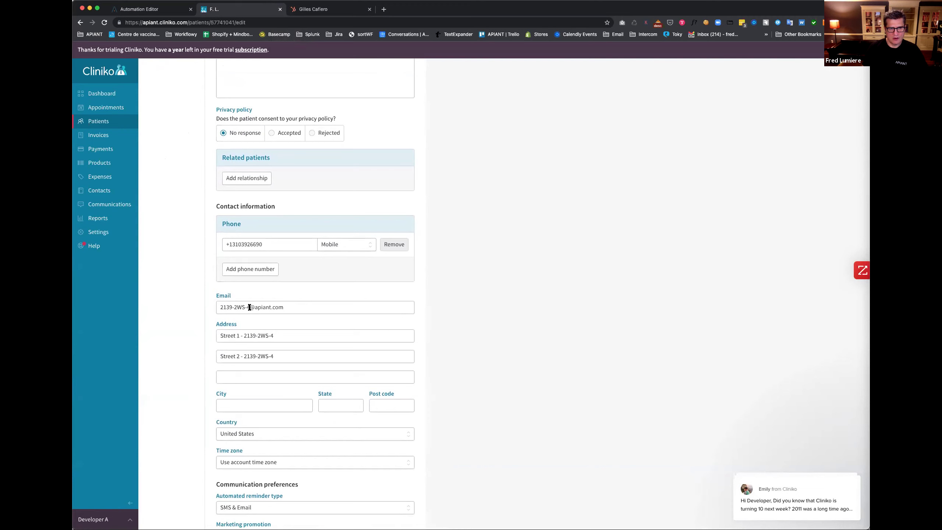
pyautogui.scroll(-15, 486, 314)
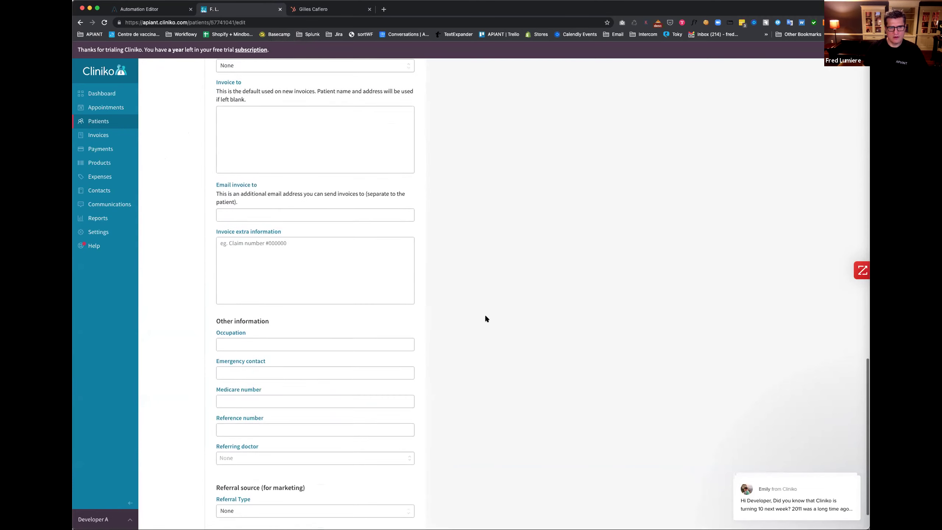
pyautogui.click(230, 503)
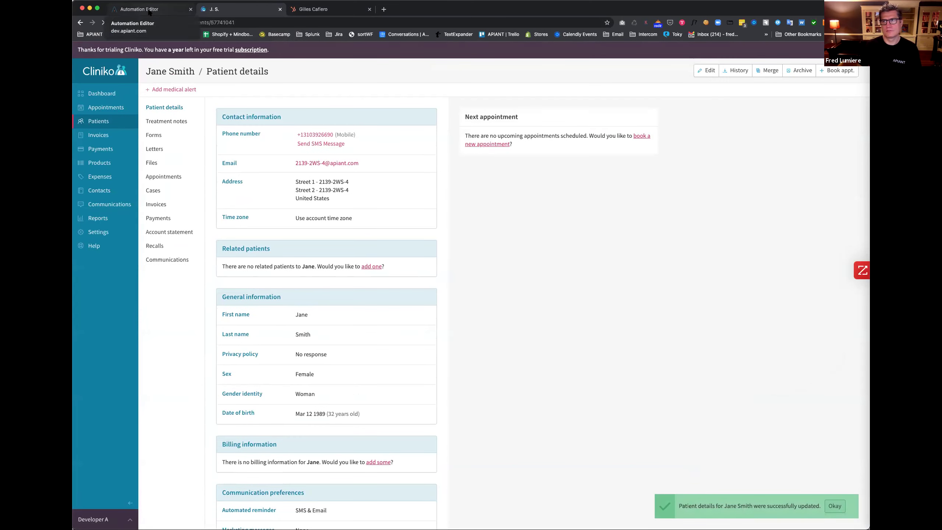
# Run automation #4192 now in normal mode.
pyautogui.click(148, 10)
pyautogui.click(507, 157)
pyautogui.moveTo(551, 185)
pyautogui.click(586, 192)
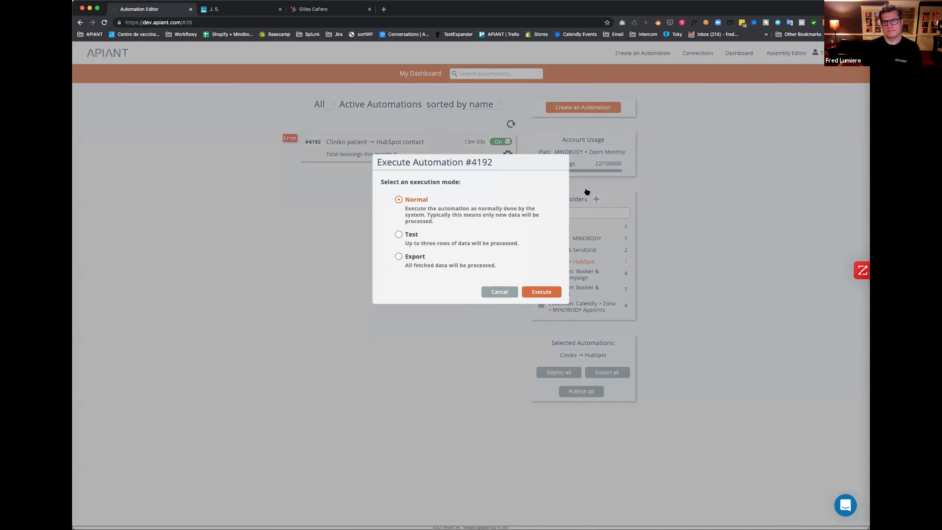
pyautogui.click(540, 292)
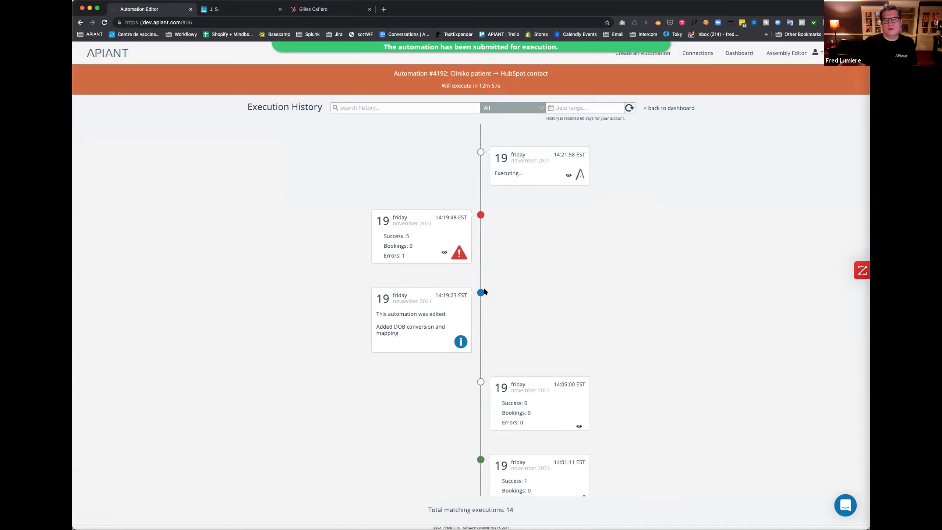
# Inspect the newest run's data row #1 Add contact input/output, then show HubSpot's contacts list.
pyautogui.click(513, 168)
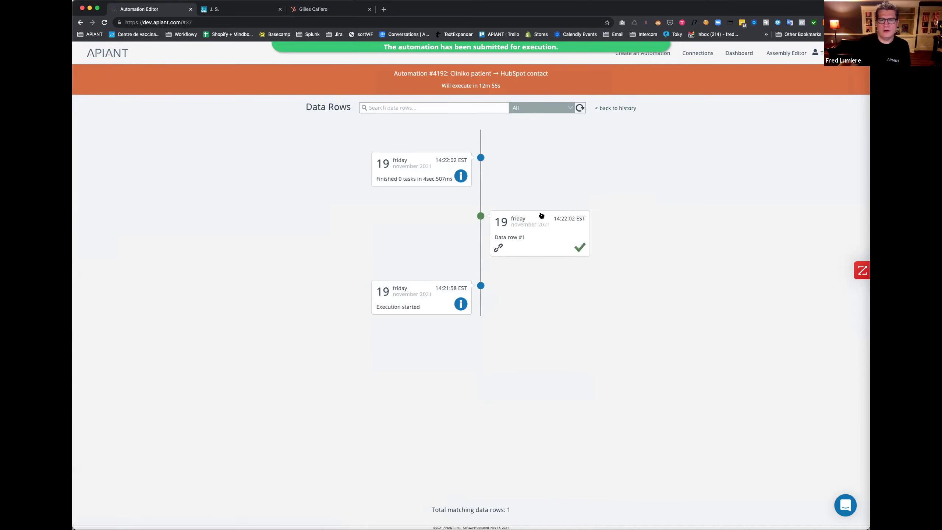
pyautogui.click(540, 215)
pyautogui.scroll(-10, 296, 225)
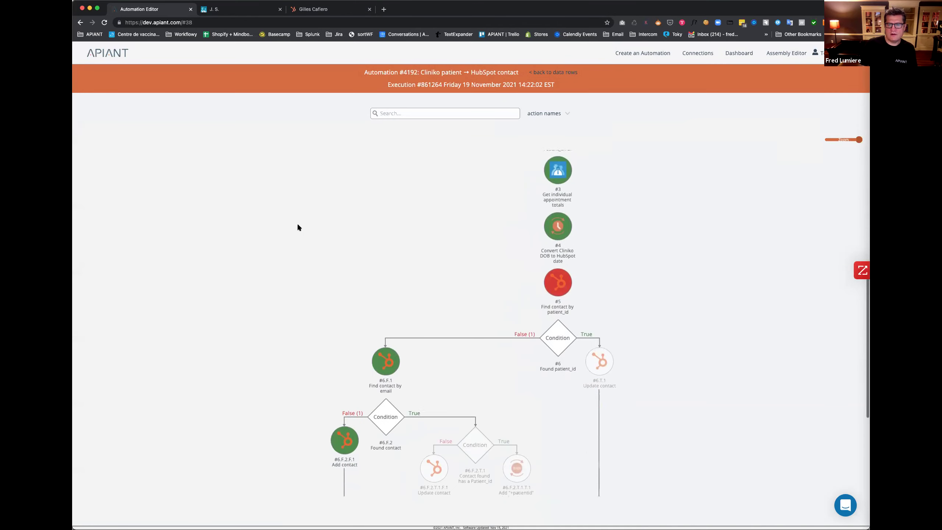
pyautogui.click(324, 374)
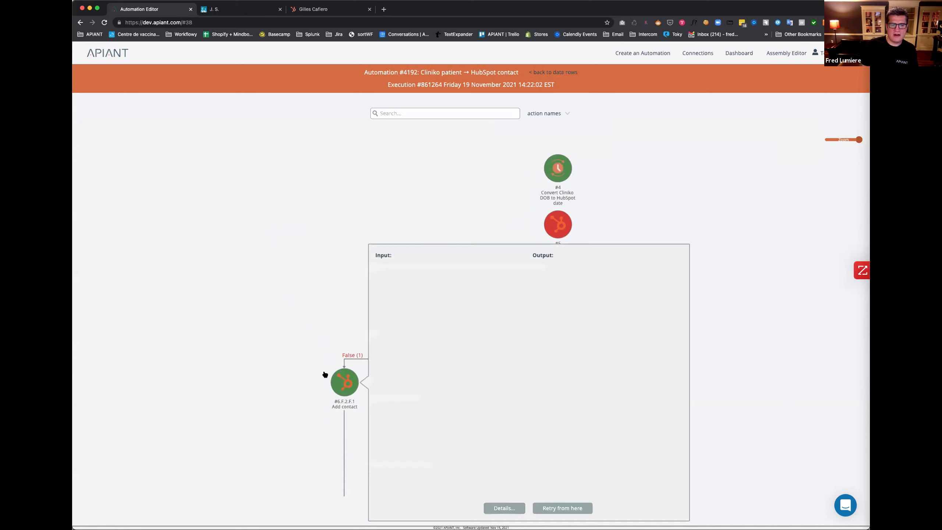
pyautogui.click(221, 206)
pyautogui.click(316, 13)
pyautogui.click(91, 76)
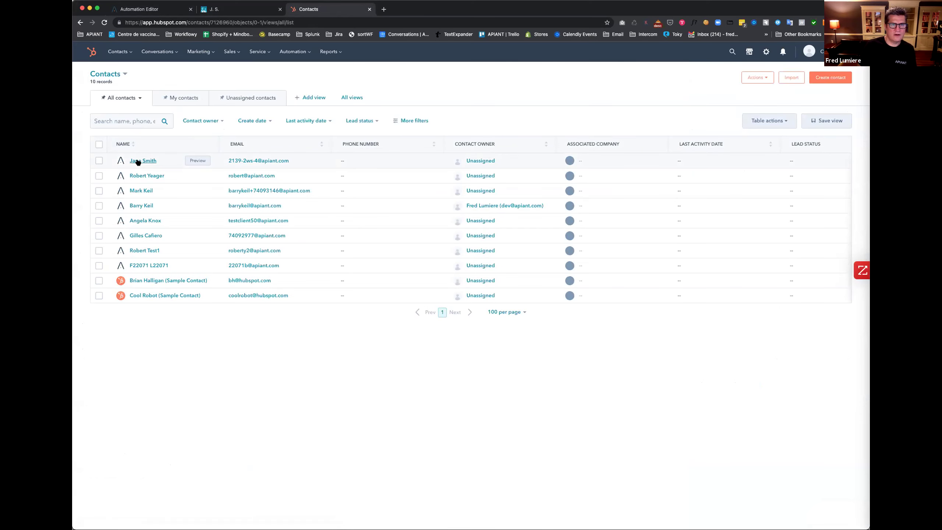
pyautogui.click(138, 161)
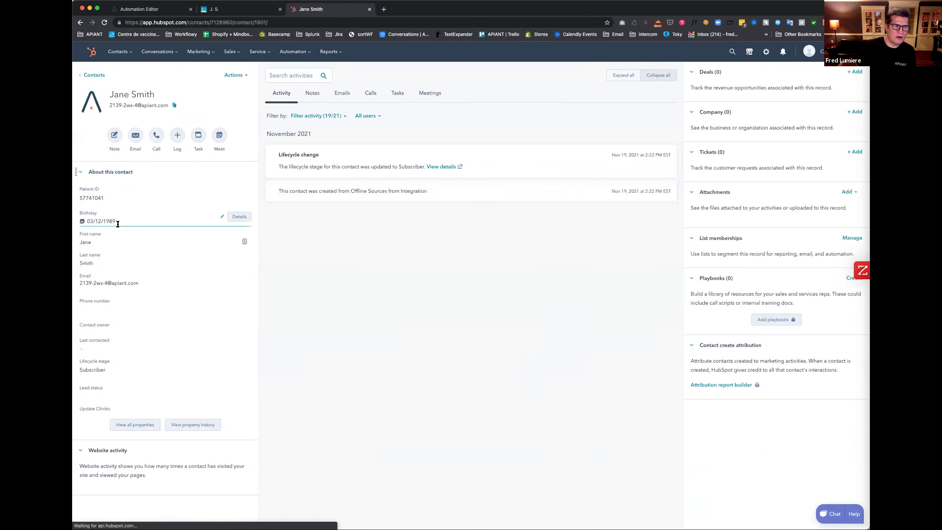
# Change the Cliniko patient's birth year so the date of birth reads Mar 12 1995, and save.
pyautogui.click(220, 11)
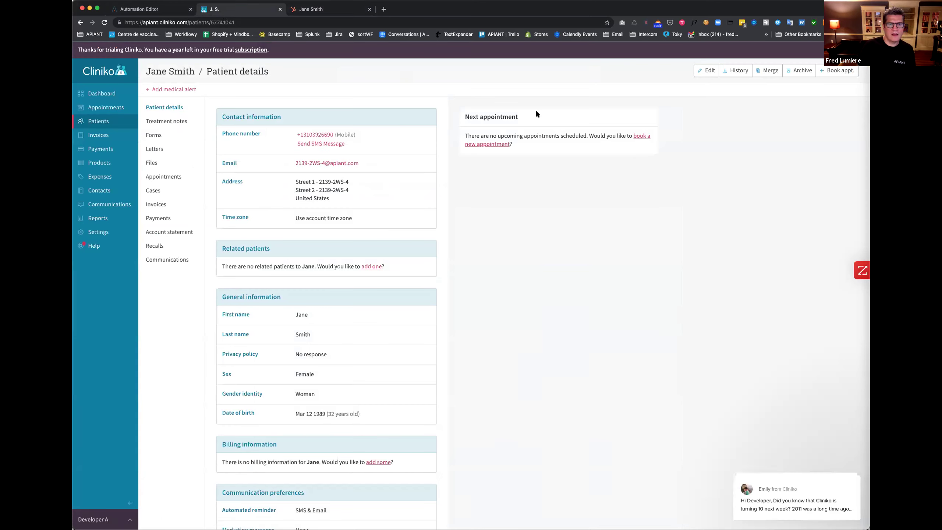
pyautogui.click(706, 70)
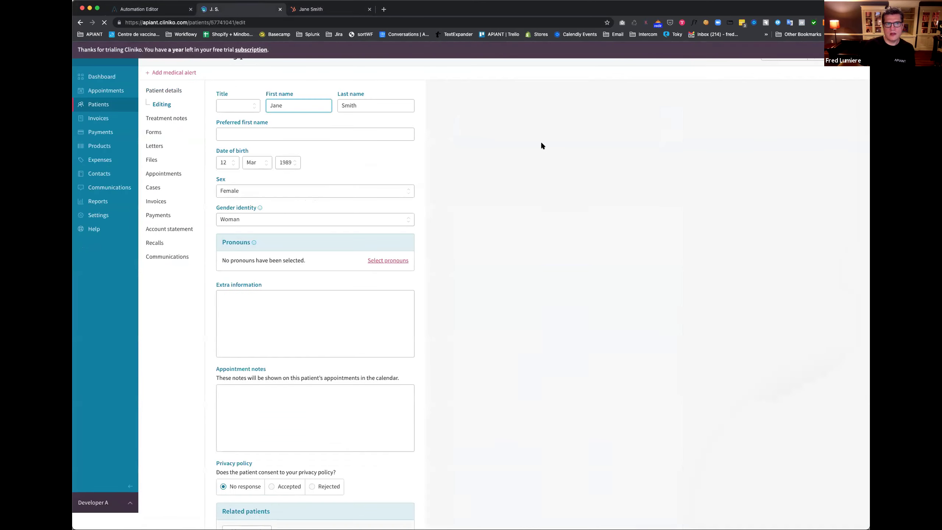
pyautogui.click(289, 179)
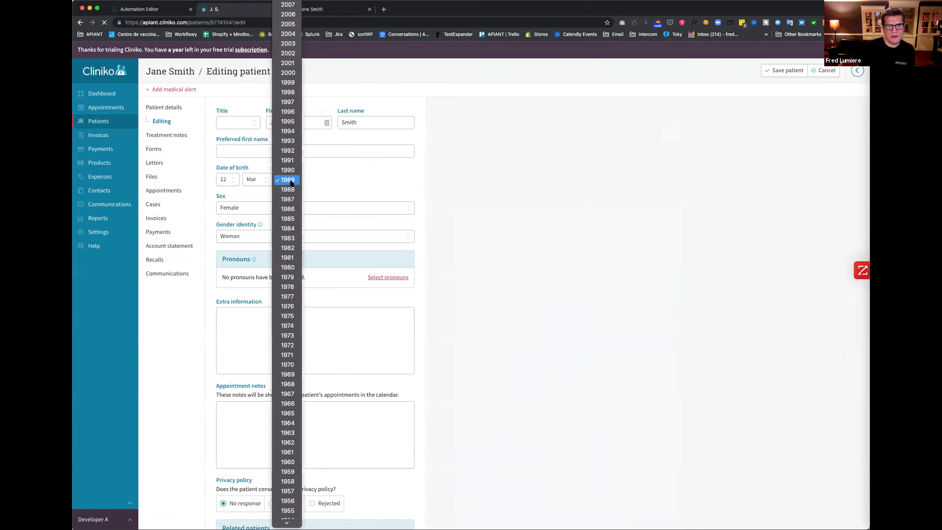
pyautogui.scroll(3, 291, 182)
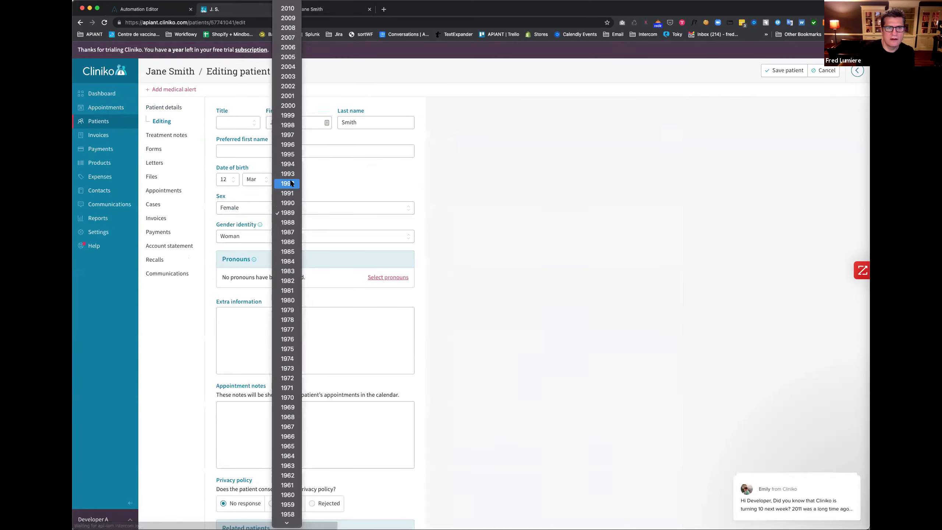
pyautogui.click(291, 153)
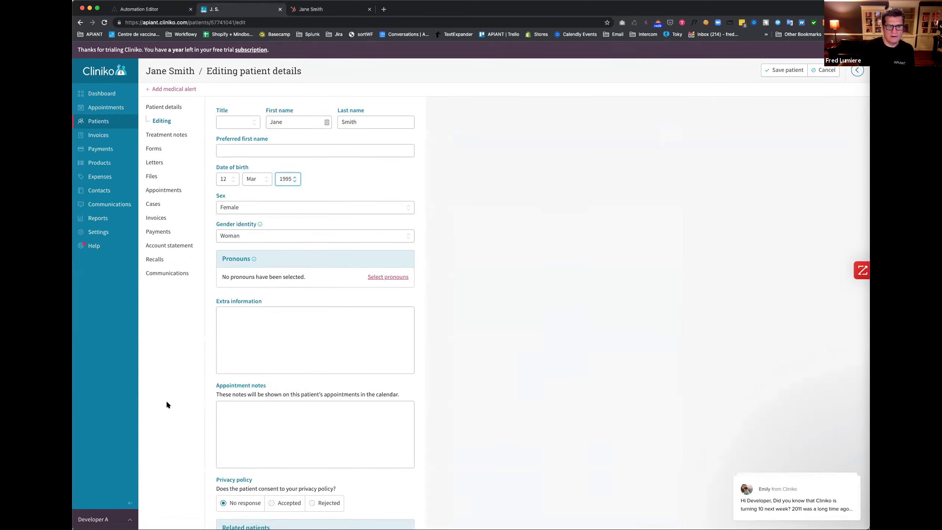
pyautogui.scroll(-10, 178, 427)
pyautogui.click(236, 501)
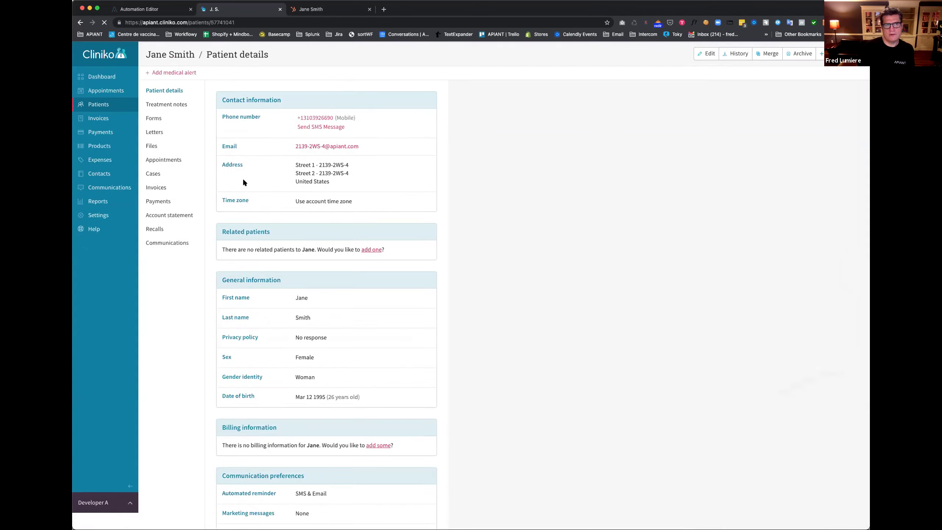
pyautogui.click(139, 9)
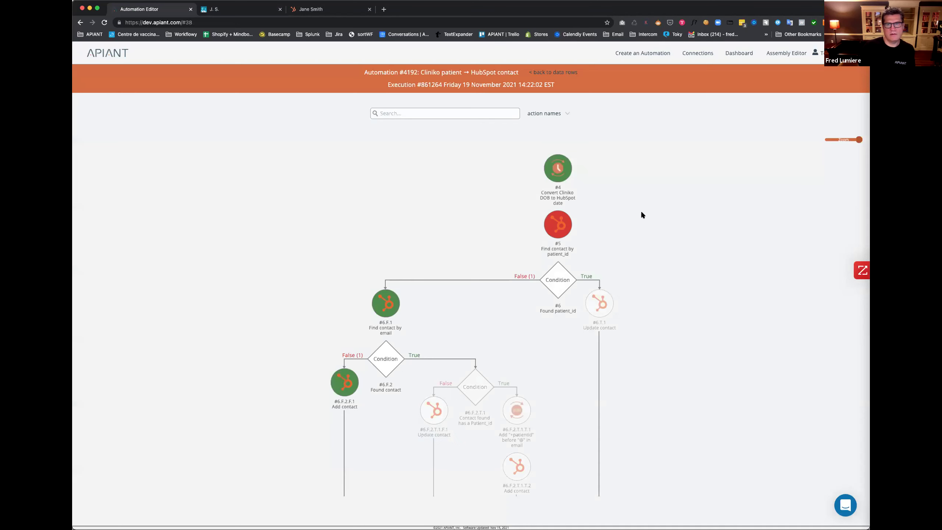
# Run the Cliniko→HubSpot automation again from the dashboard.
pyautogui.click(744, 54)
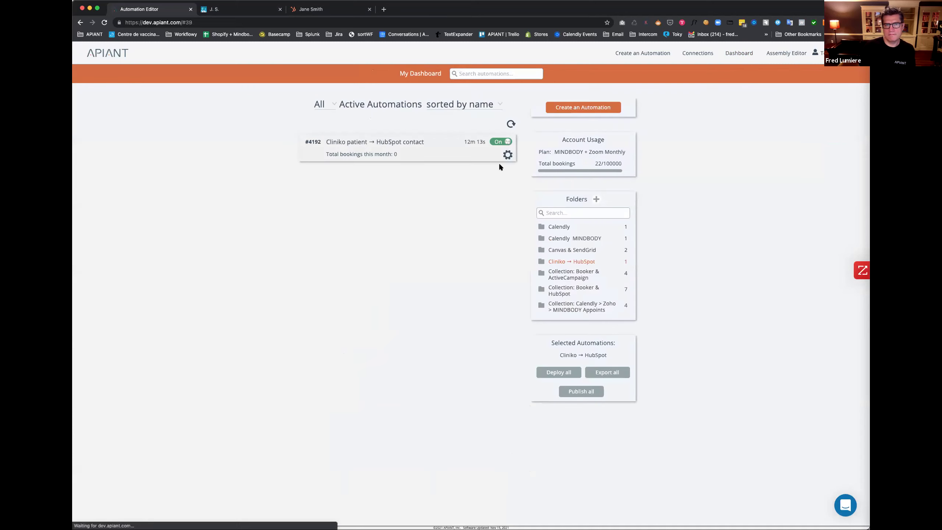
pyautogui.click(507, 154)
pyautogui.moveTo(555, 187)
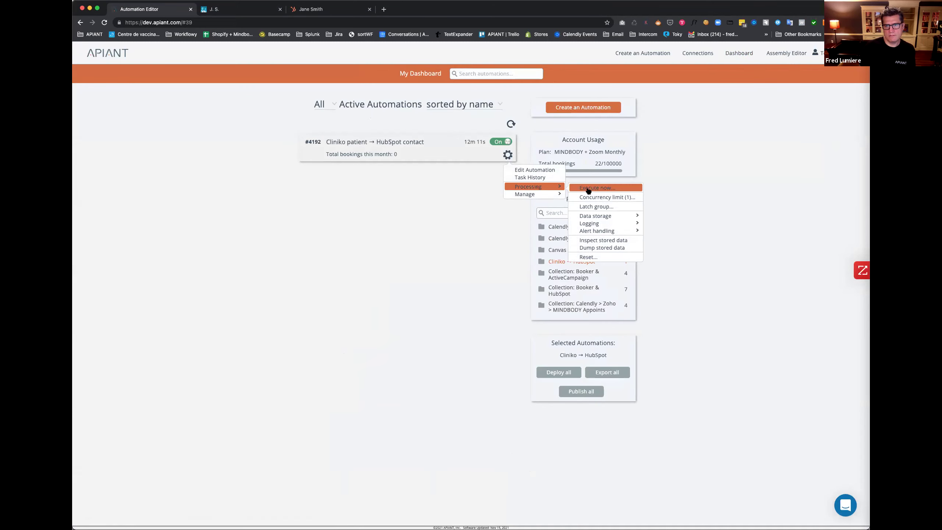
pyautogui.click(587, 199)
pyautogui.click(541, 292)
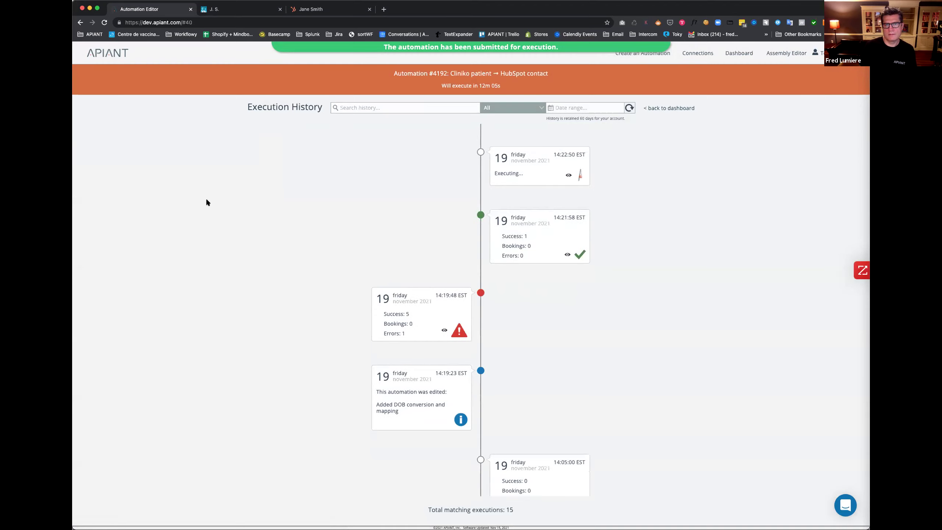
# Open data row #1 of the latest execution and inspect the #6.T.1 Update contact step's input.
pyautogui.click(519, 184)
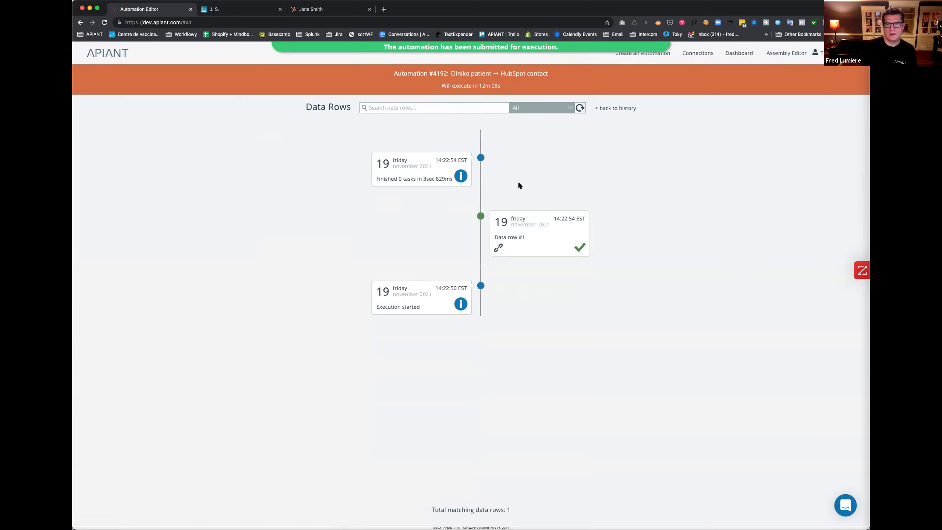
pyautogui.click(524, 239)
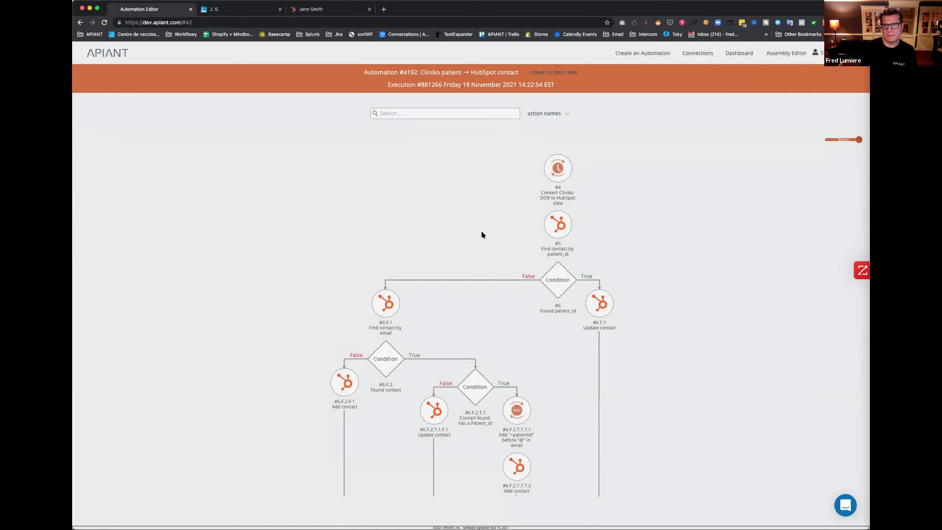
pyautogui.scroll(5, 655, 208)
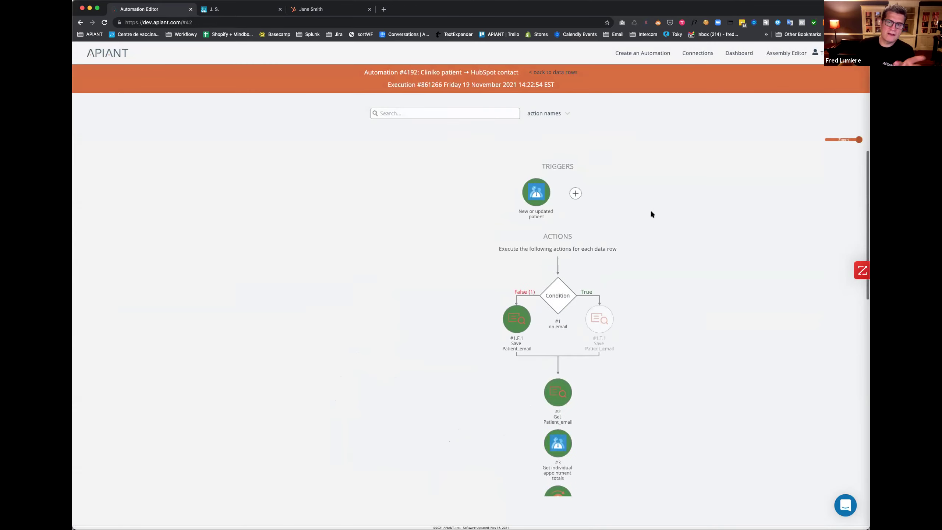
pyautogui.scroll(-5, 671, 214)
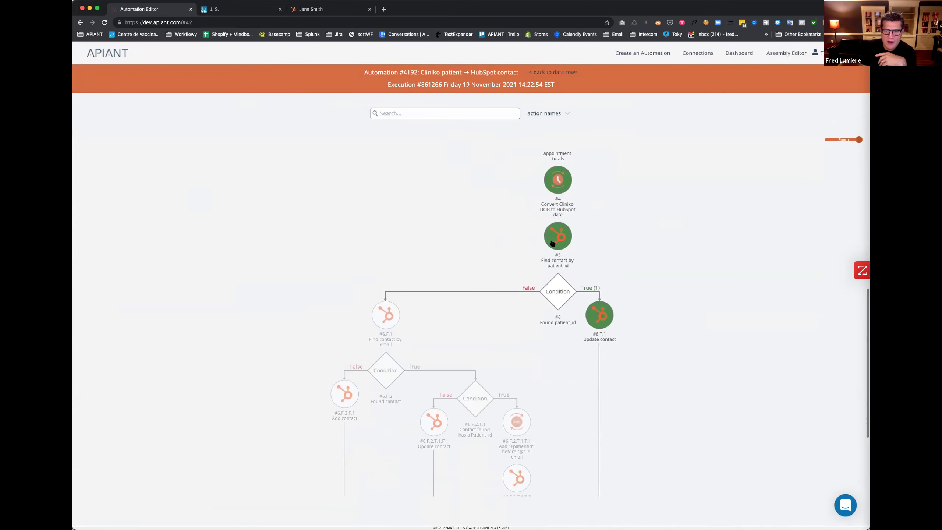
pyautogui.click(552, 242)
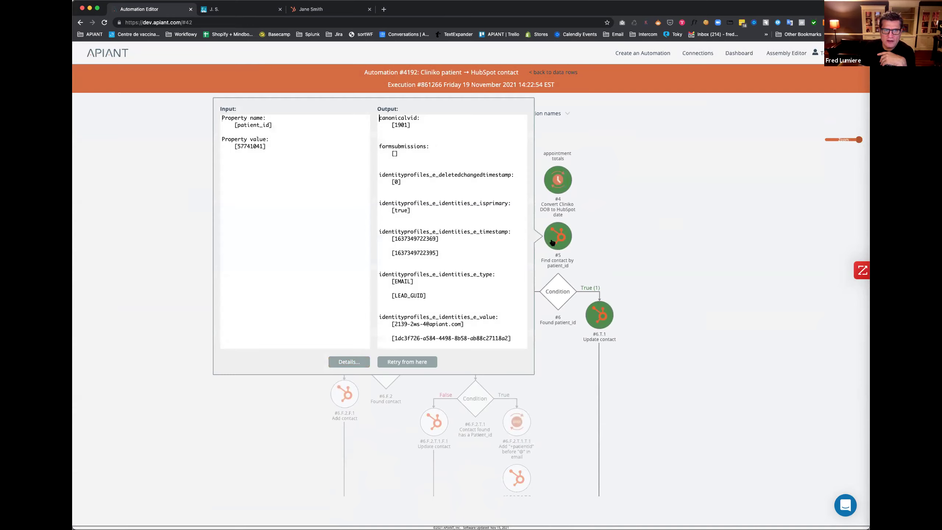
pyautogui.click(664, 270)
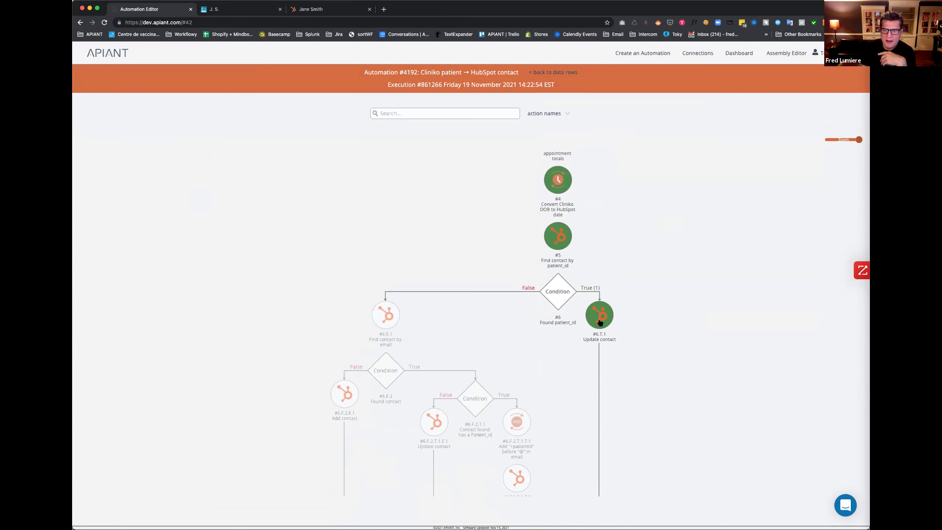
pyautogui.click(600, 320)
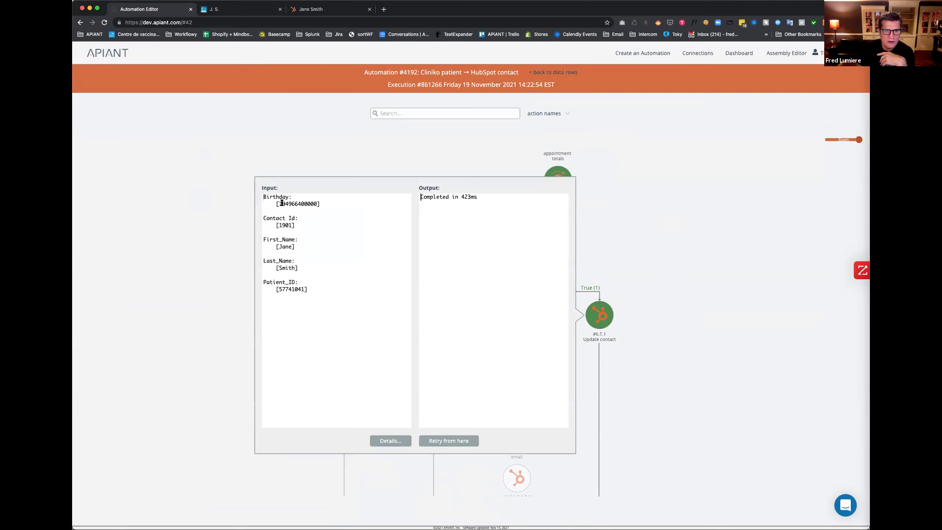
pyautogui.moveTo(278, 204); pyautogui.dragTo(318, 204)
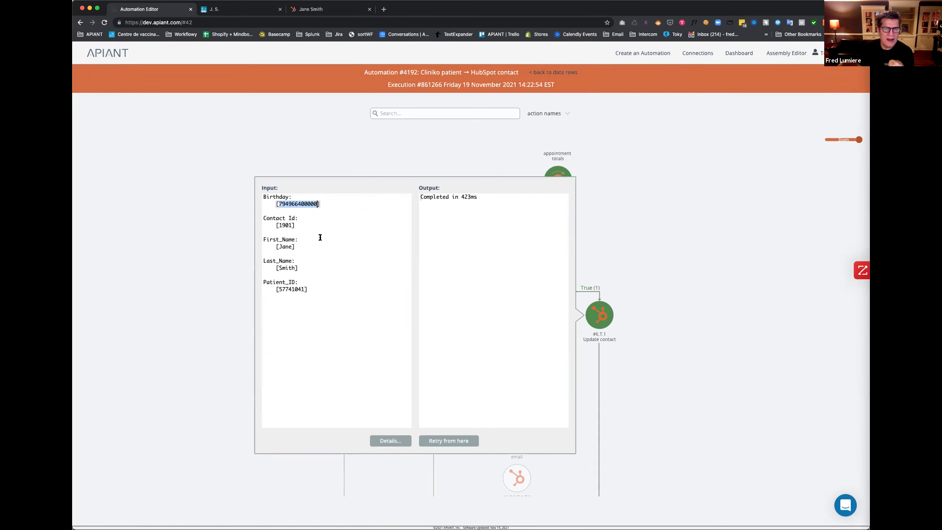
pyautogui.rightClick(283, 205)
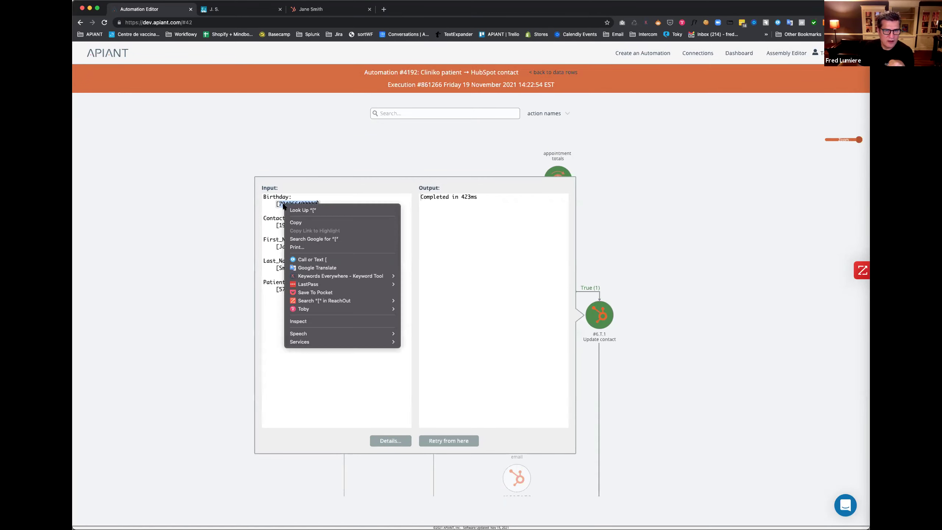
pyautogui.click(297, 221)
pyautogui.click(384, 14)
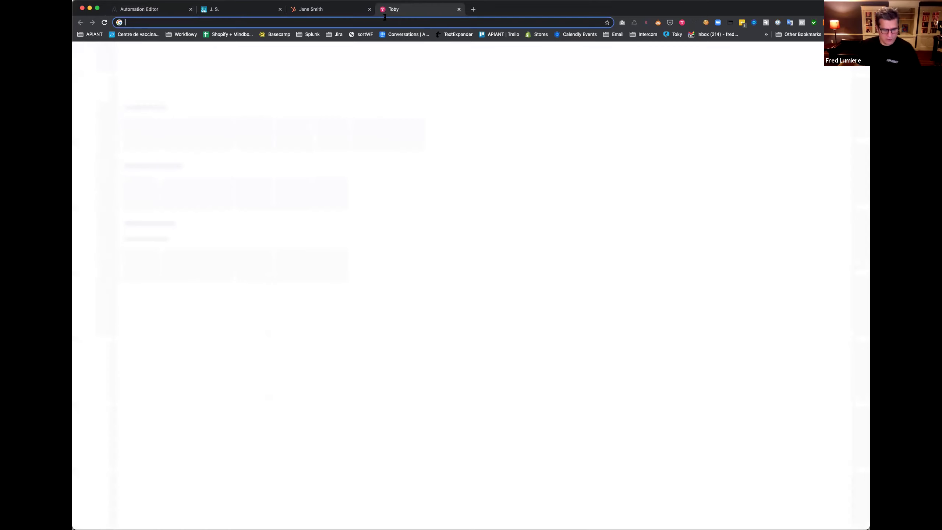
pyautogui.write('convert e')
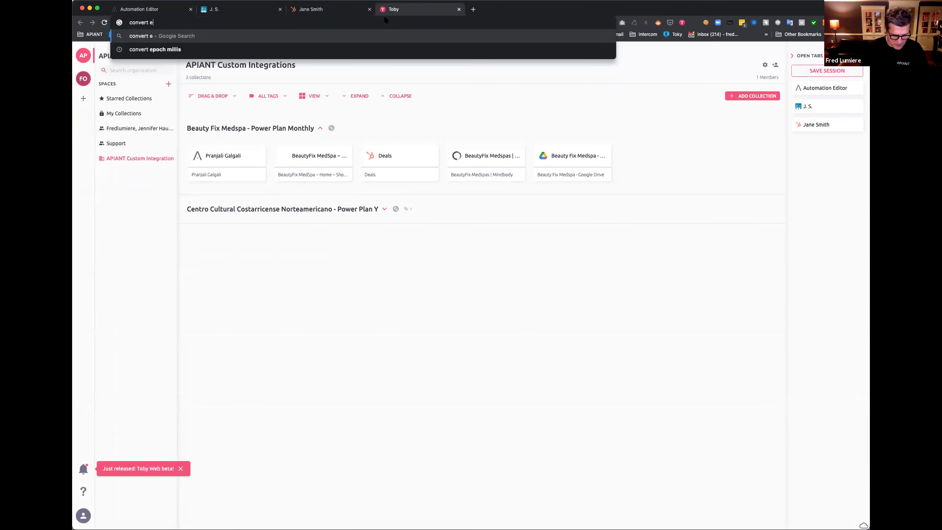
pyautogui.write('poch millis')
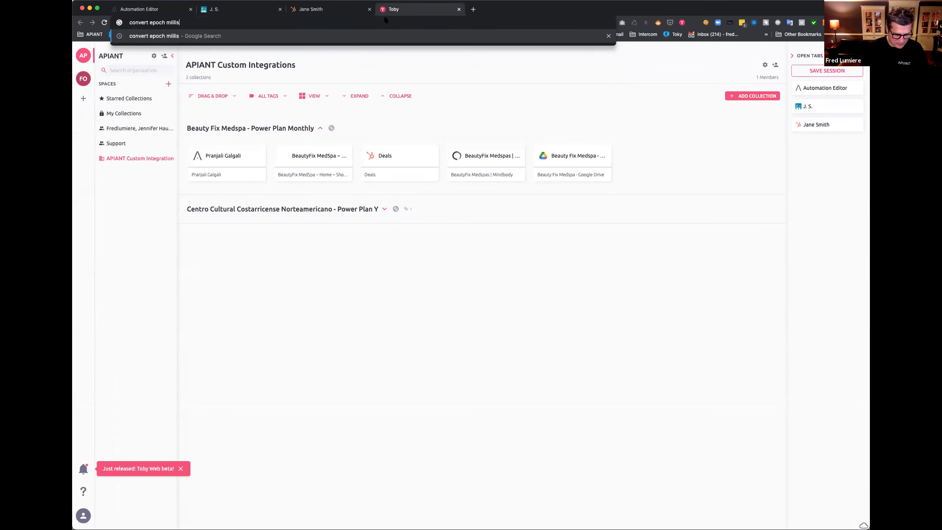
pyautogui.press('Return')
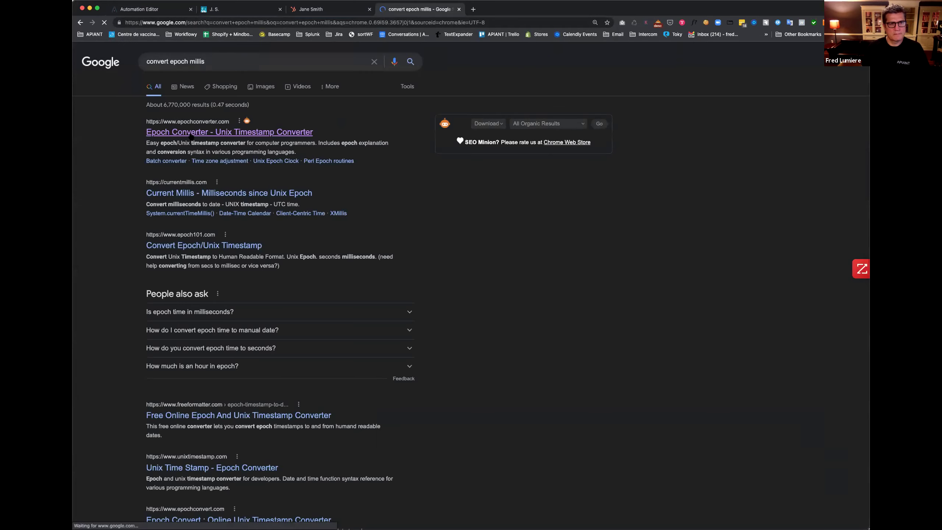
pyautogui.click(190, 133)
pyautogui.doubleClick(238, 181)
pyautogui.press('super+v')
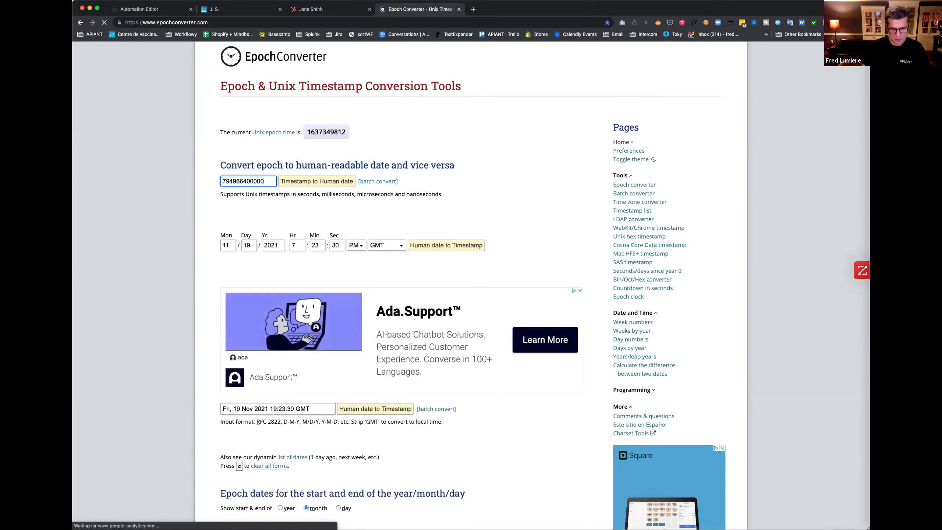
pyautogui.press('Return')
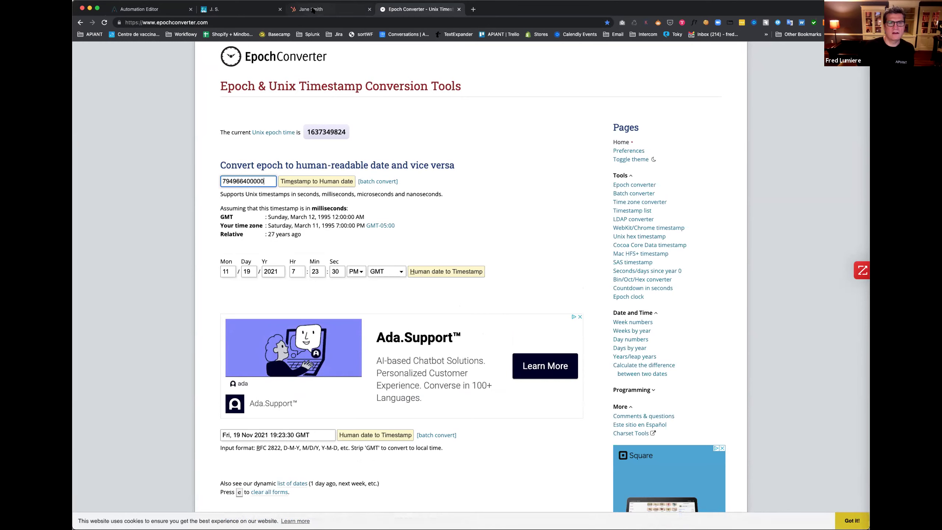
pyautogui.click(227, 14)
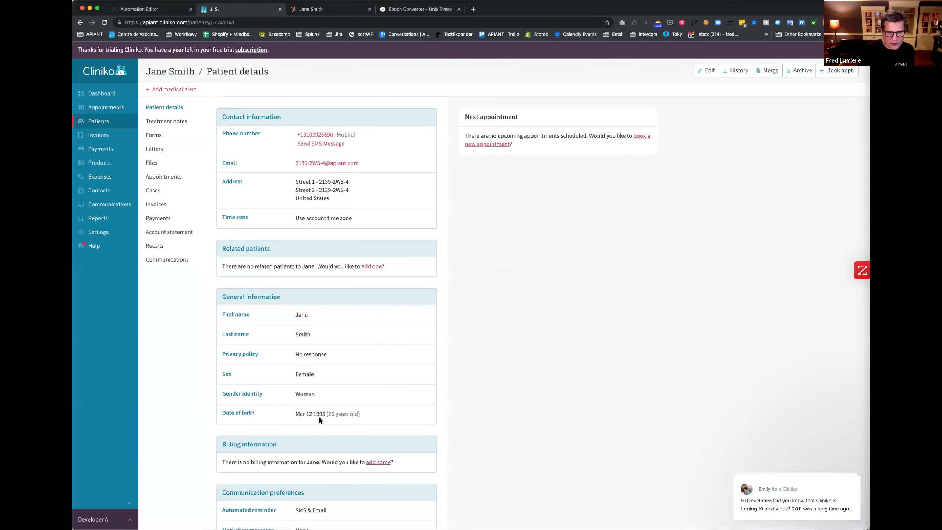
pyautogui.click(305, 11)
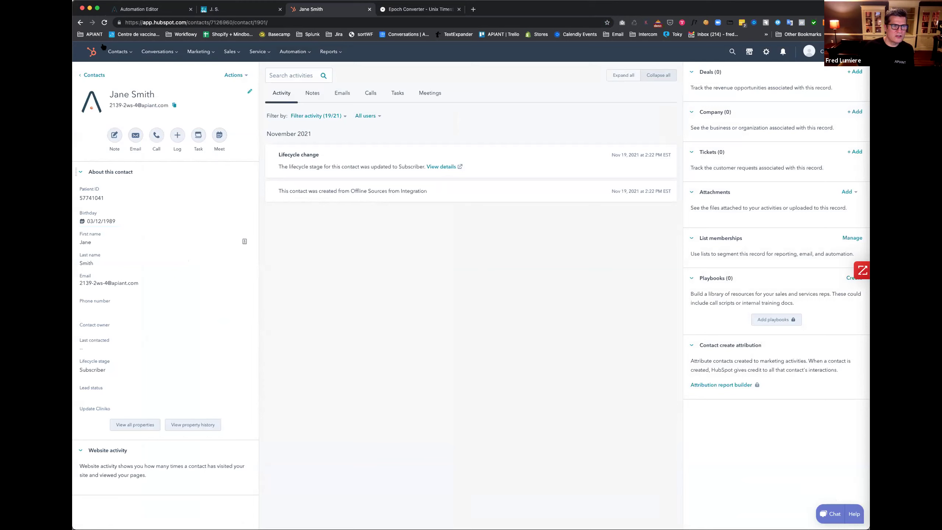
pyautogui.click(104, 22)
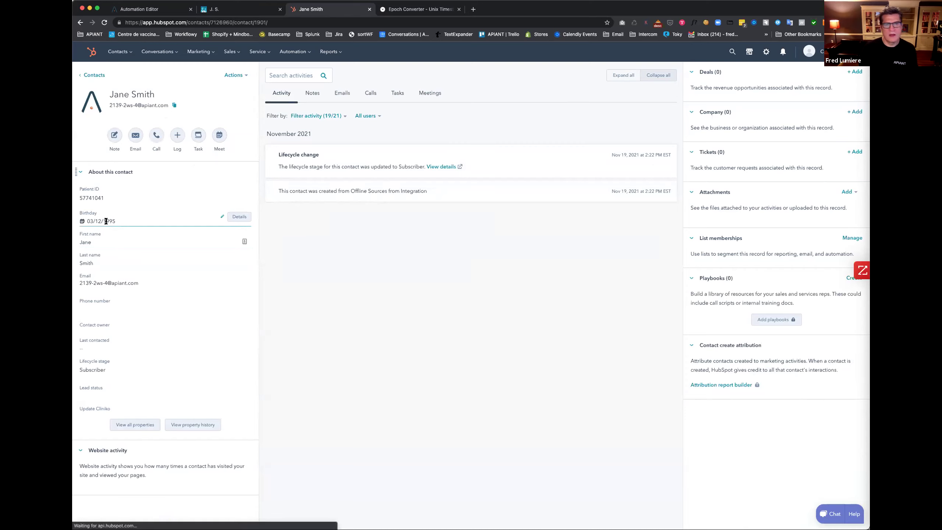
pyautogui.click(135, 10)
# Open the flow for data row #1 of automation #4192's latest successful execution.
pyautogui.click(671, 245)
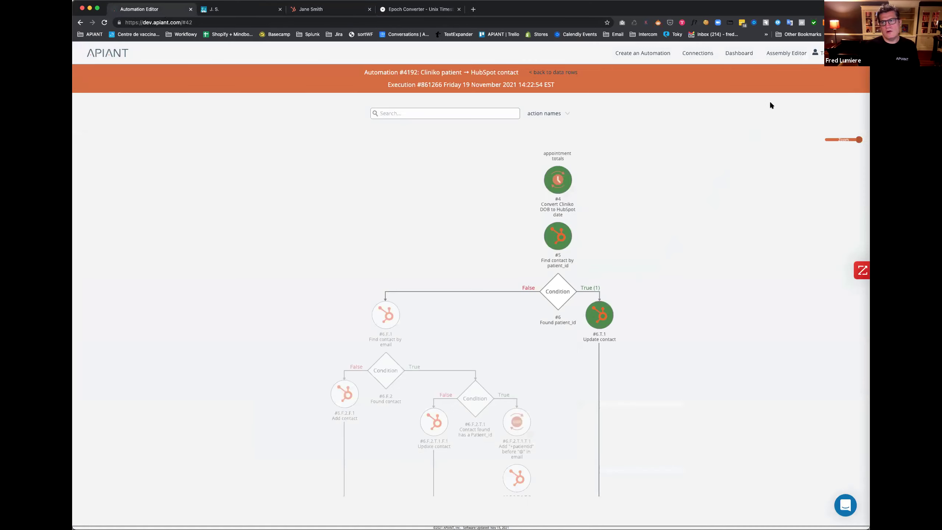
pyautogui.click(735, 54)
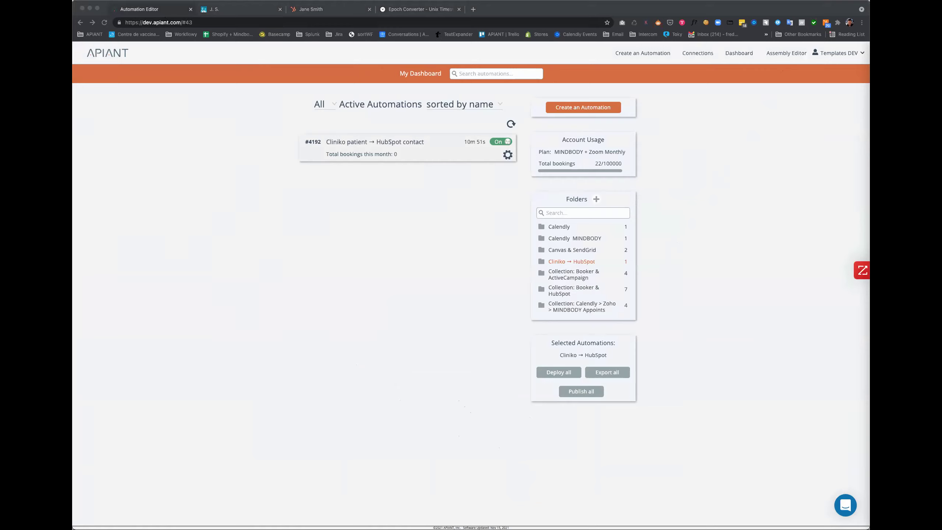
pyautogui.click(398, 272)
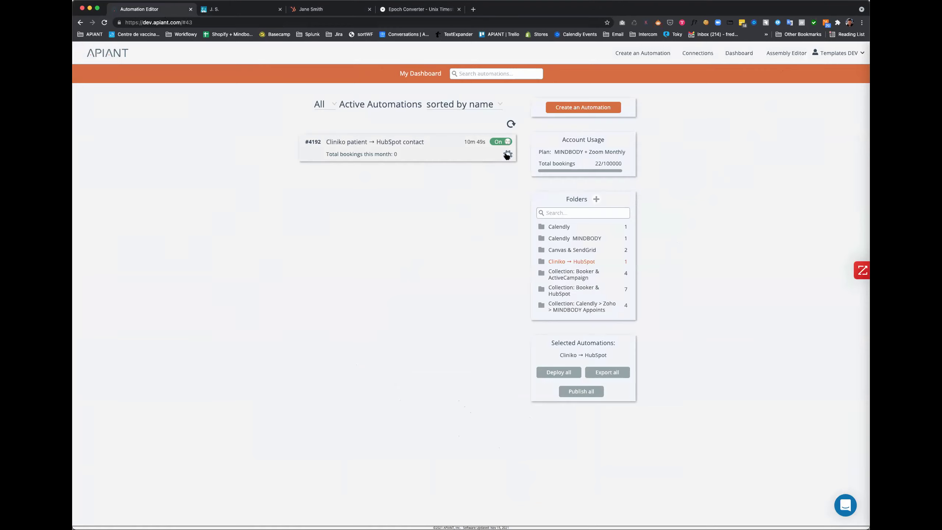
pyautogui.click(368, 154)
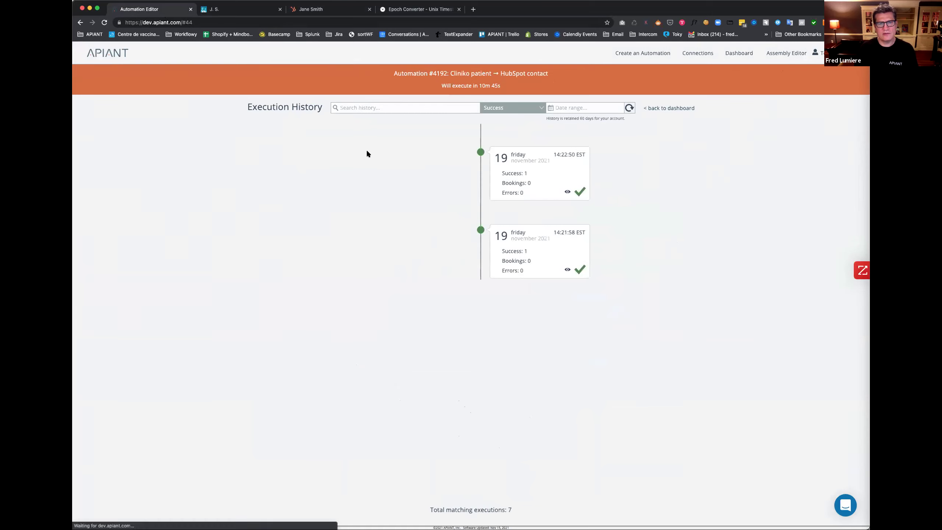
pyautogui.click(526, 175)
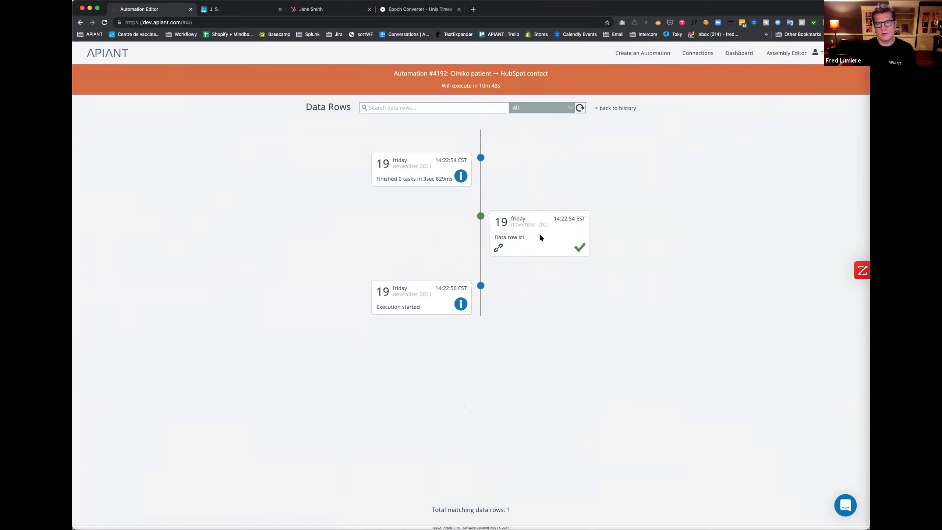
pyautogui.click(539, 233)
# Review execution #861266's flow, including the Convert Cliniko DOB step, then go back to My Dashboard.
pyautogui.scroll(-4, 637, 233)
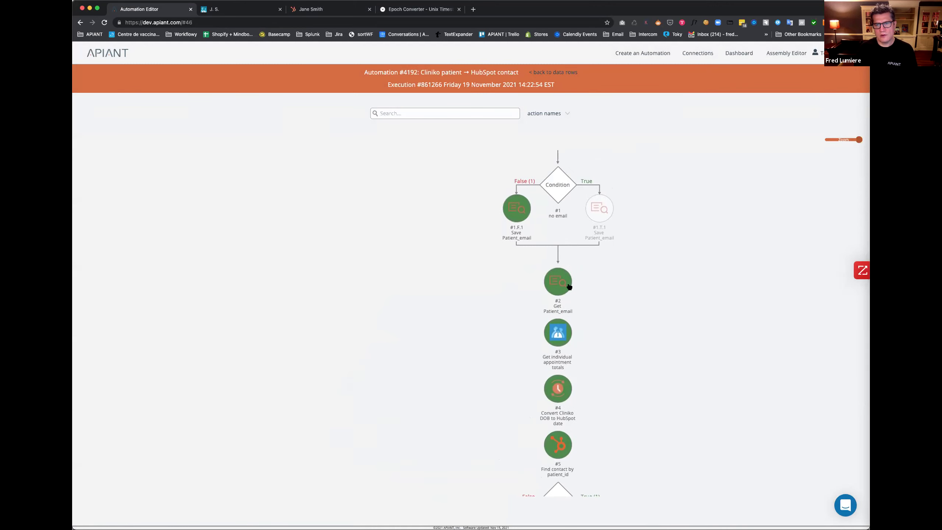
pyautogui.scroll(-4, 678, 256)
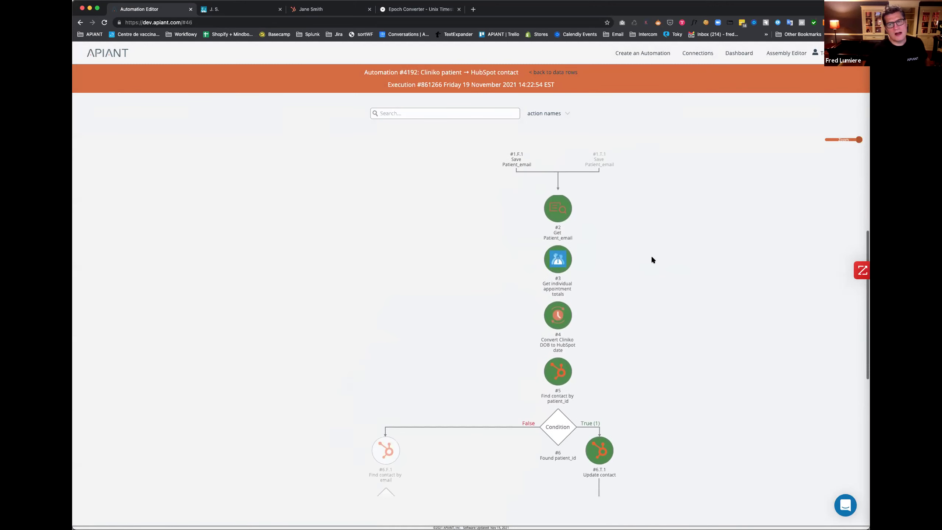
pyautogui.scroll(5, 648, 252)
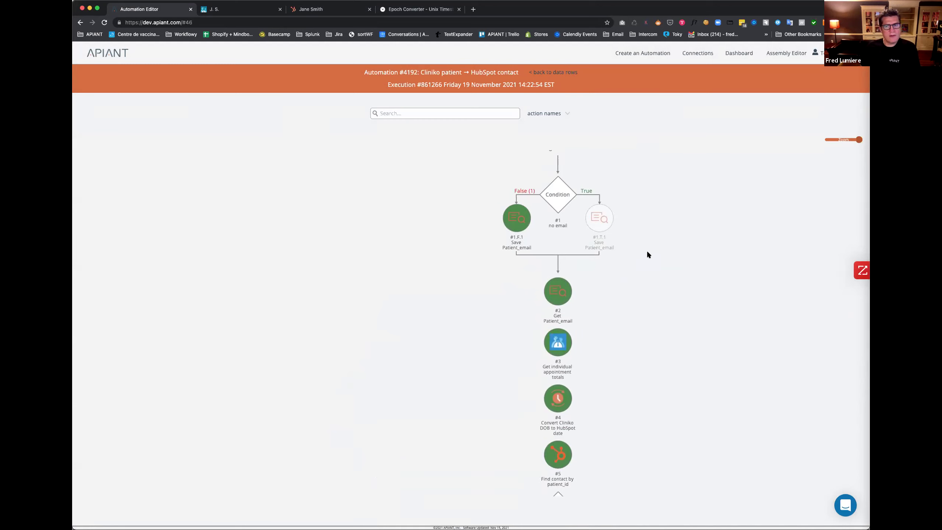
pyautogui.scroll(-4, 655, 321)
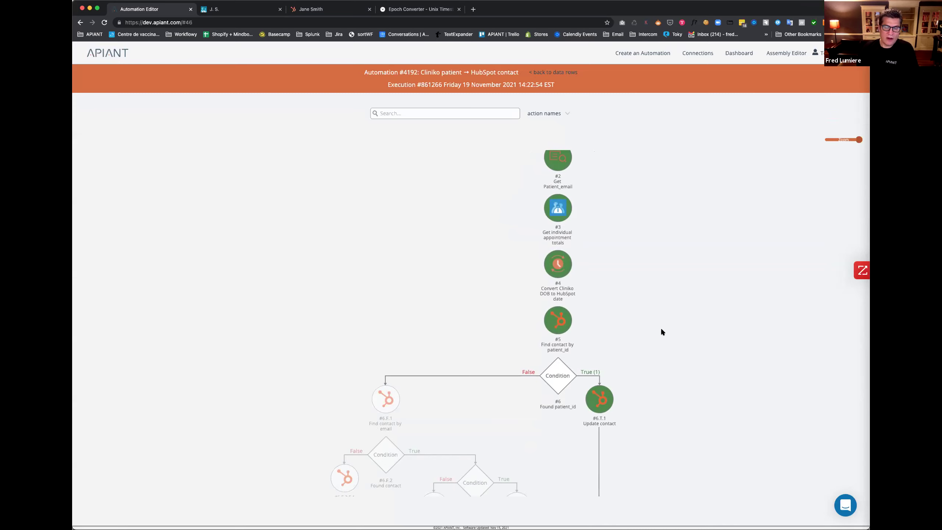
pyautogui.scroll(4, 661, 328)
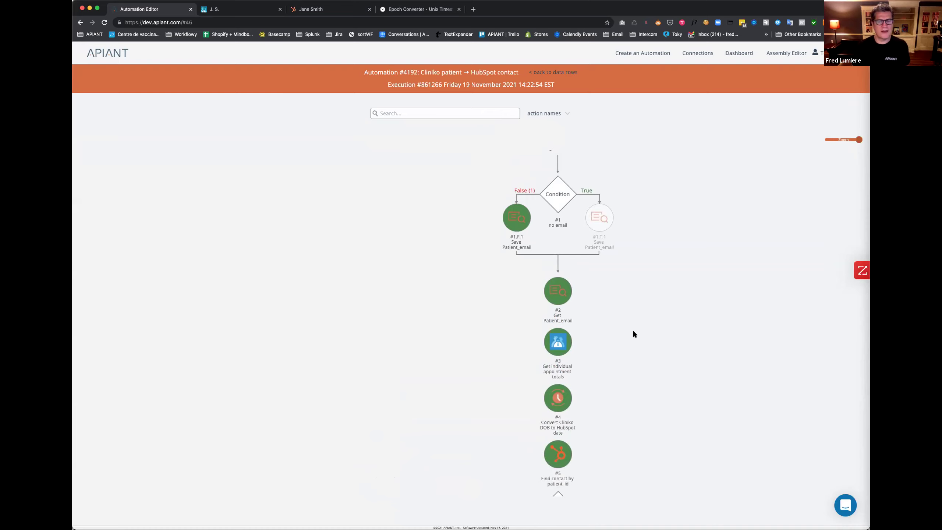
pyautogui.click(734, 66)
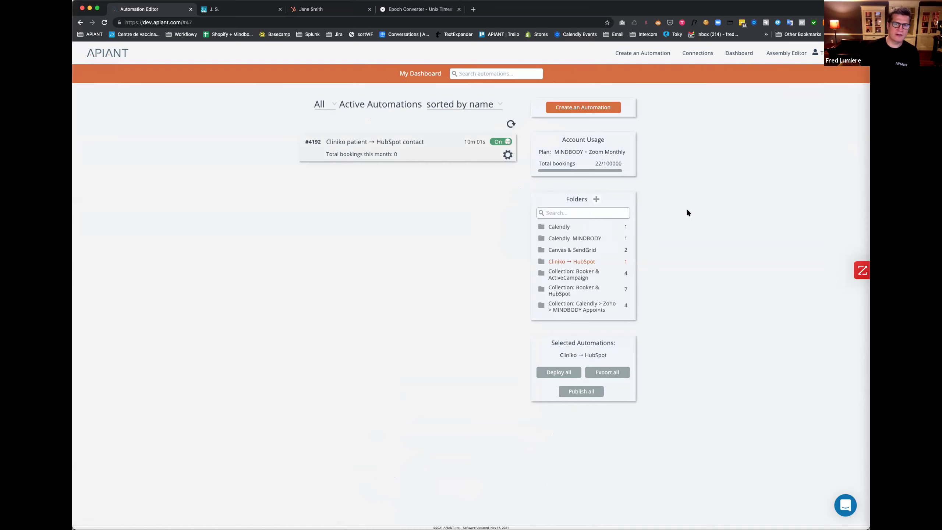